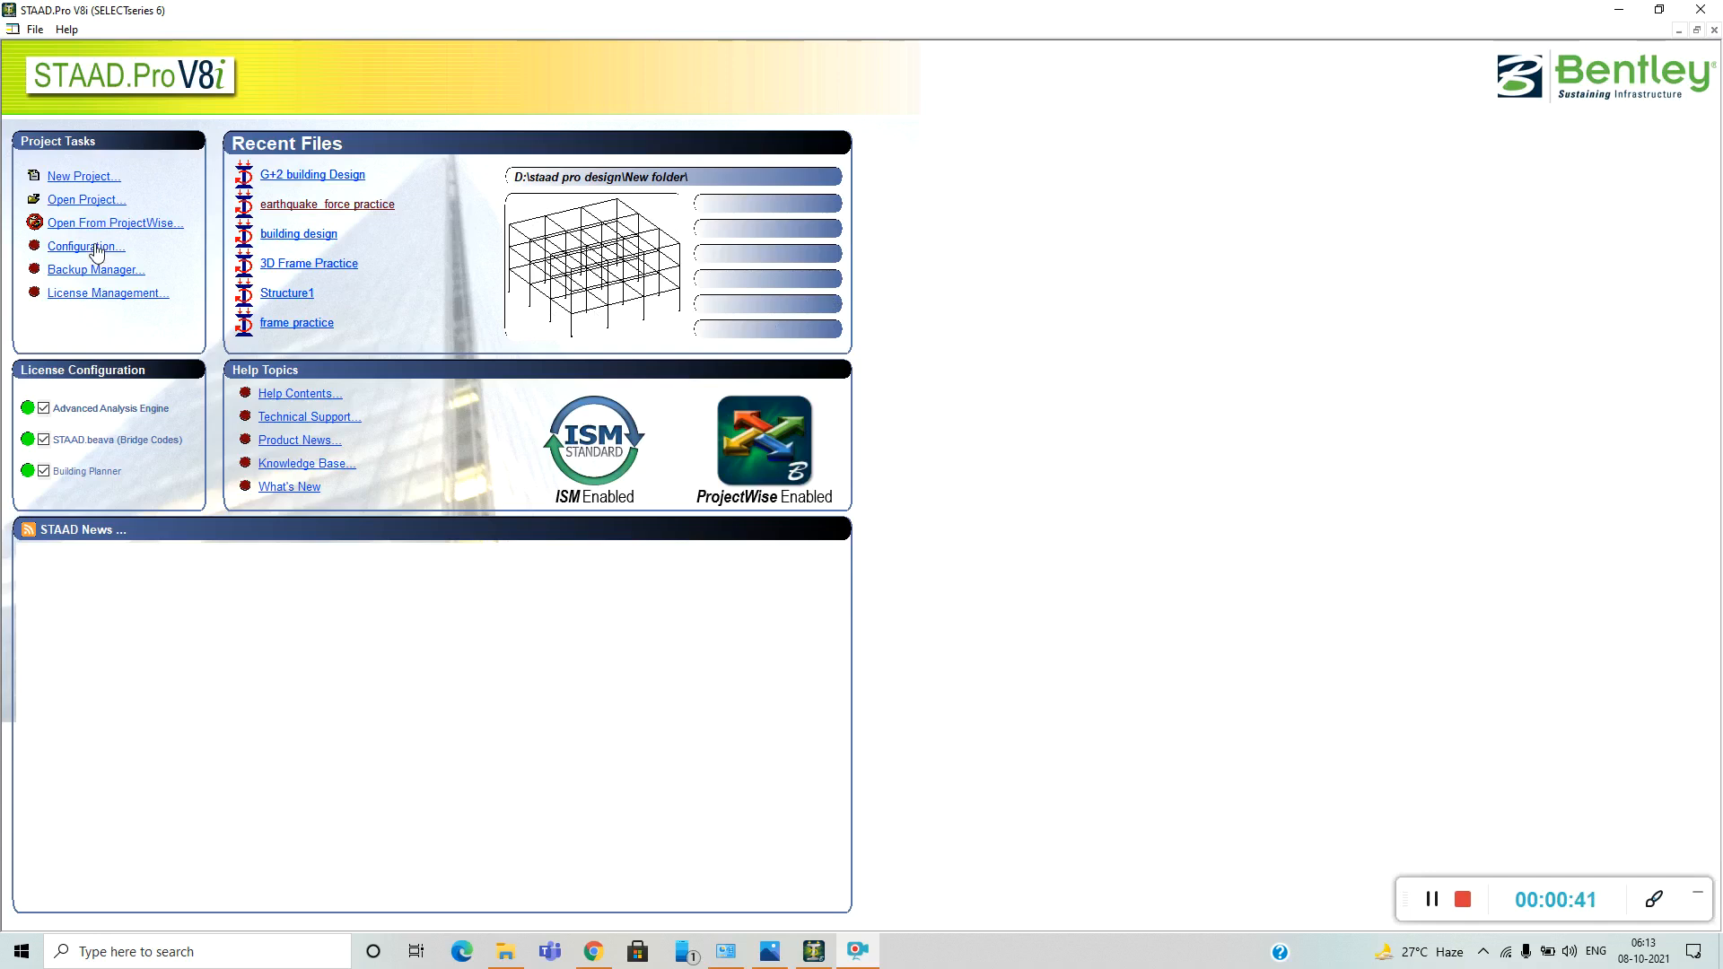
Open the program configuration and choose Metric as the default base unit.
click(97, 248)
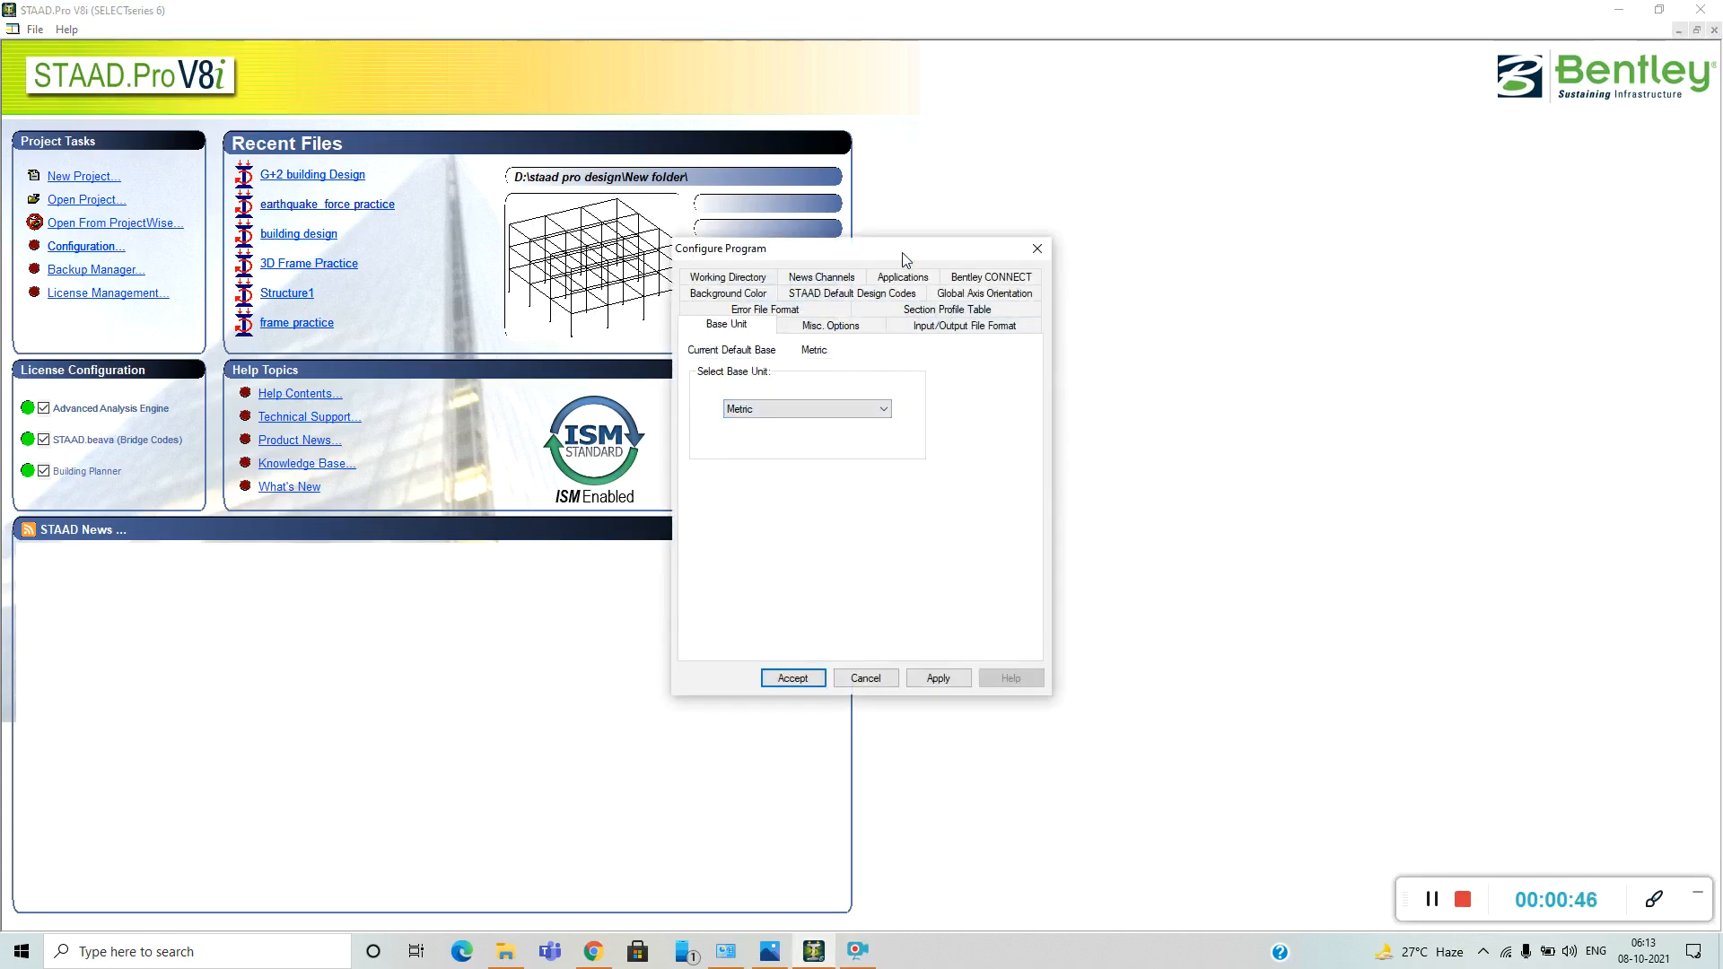
drag(904, 259, 945, 241)
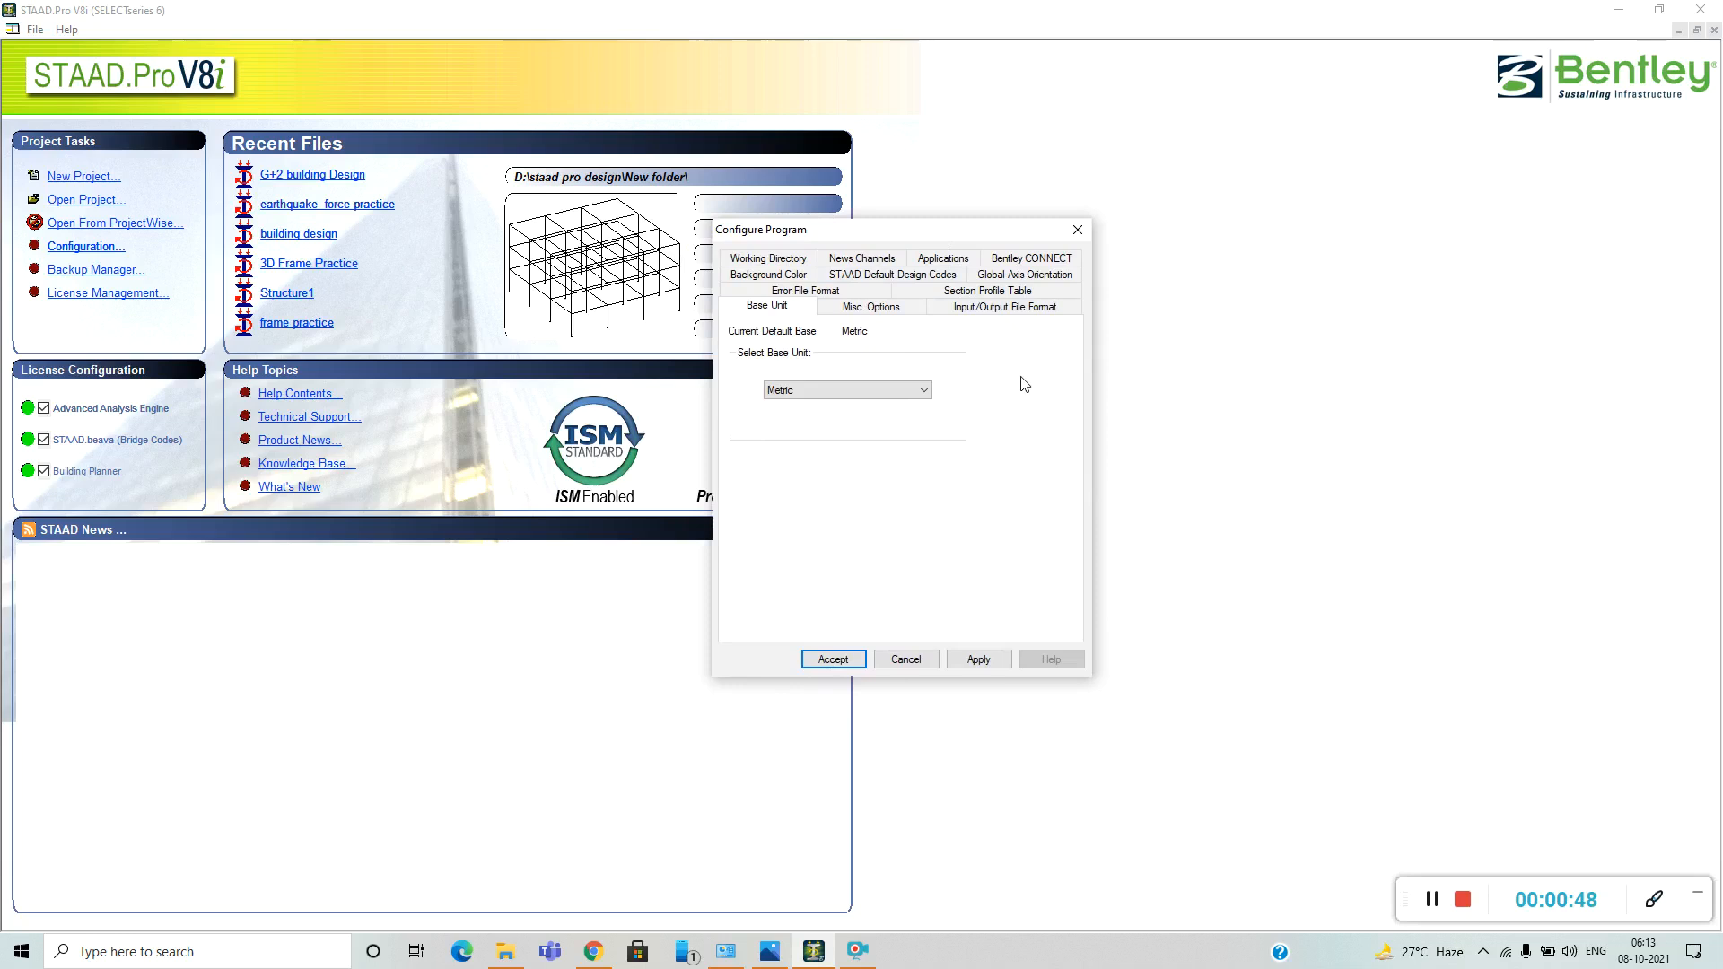
click(925, 396)
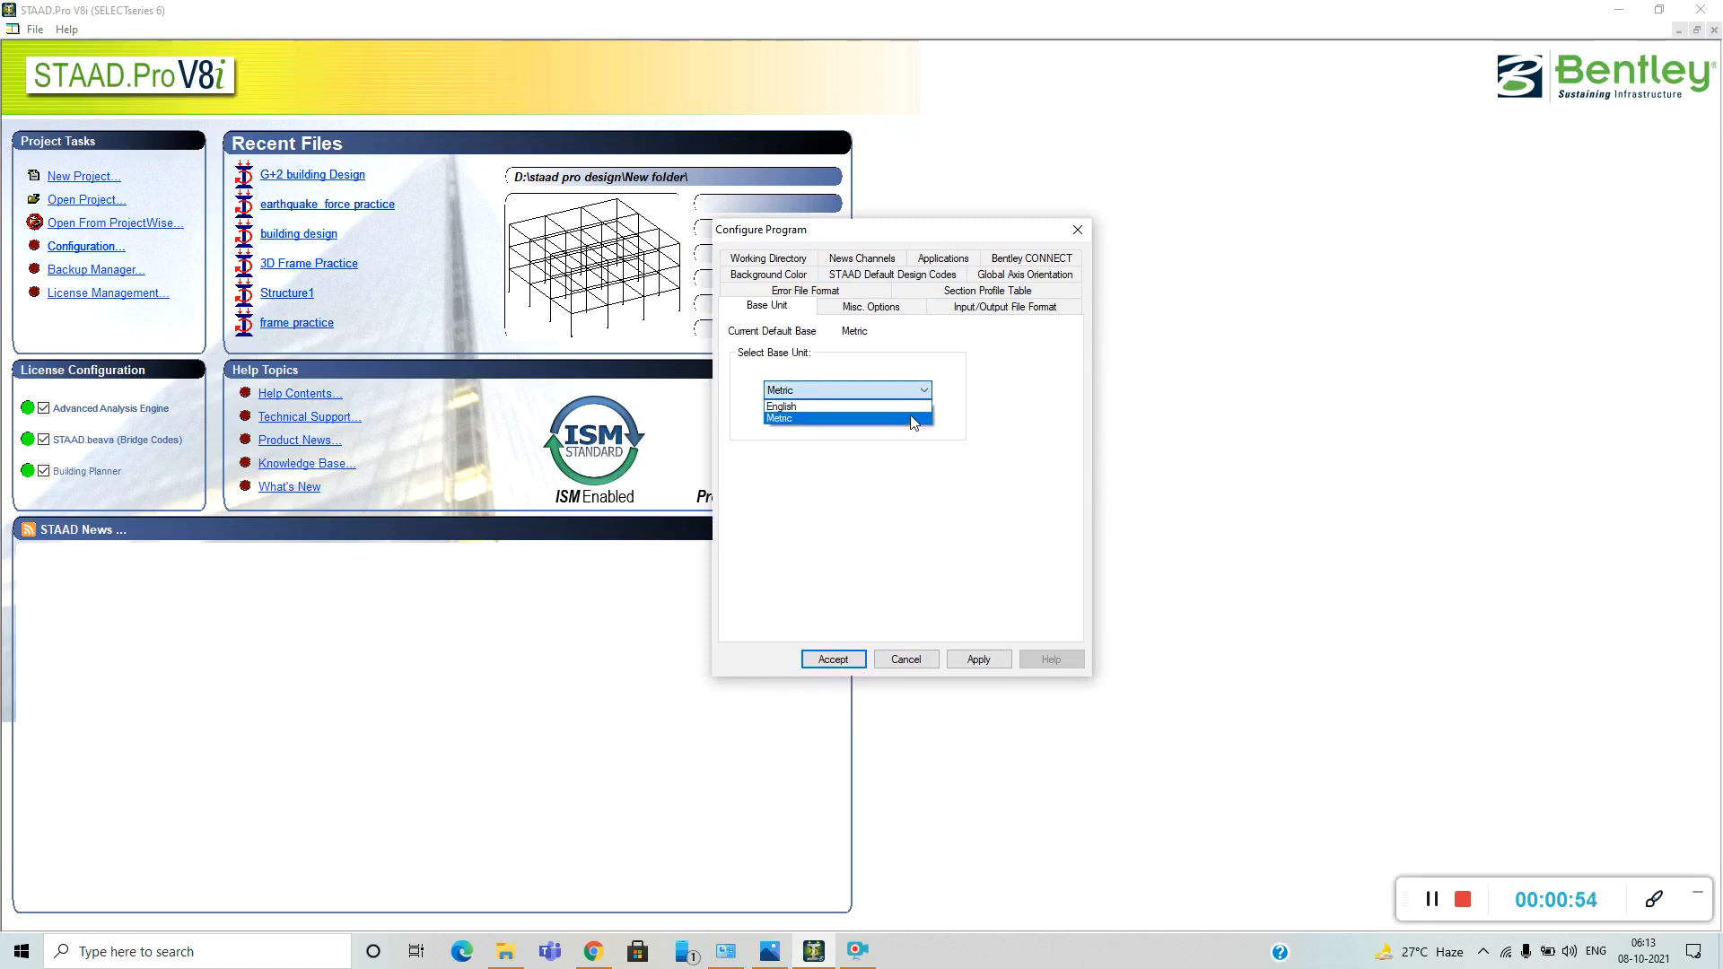
click(912, 419)
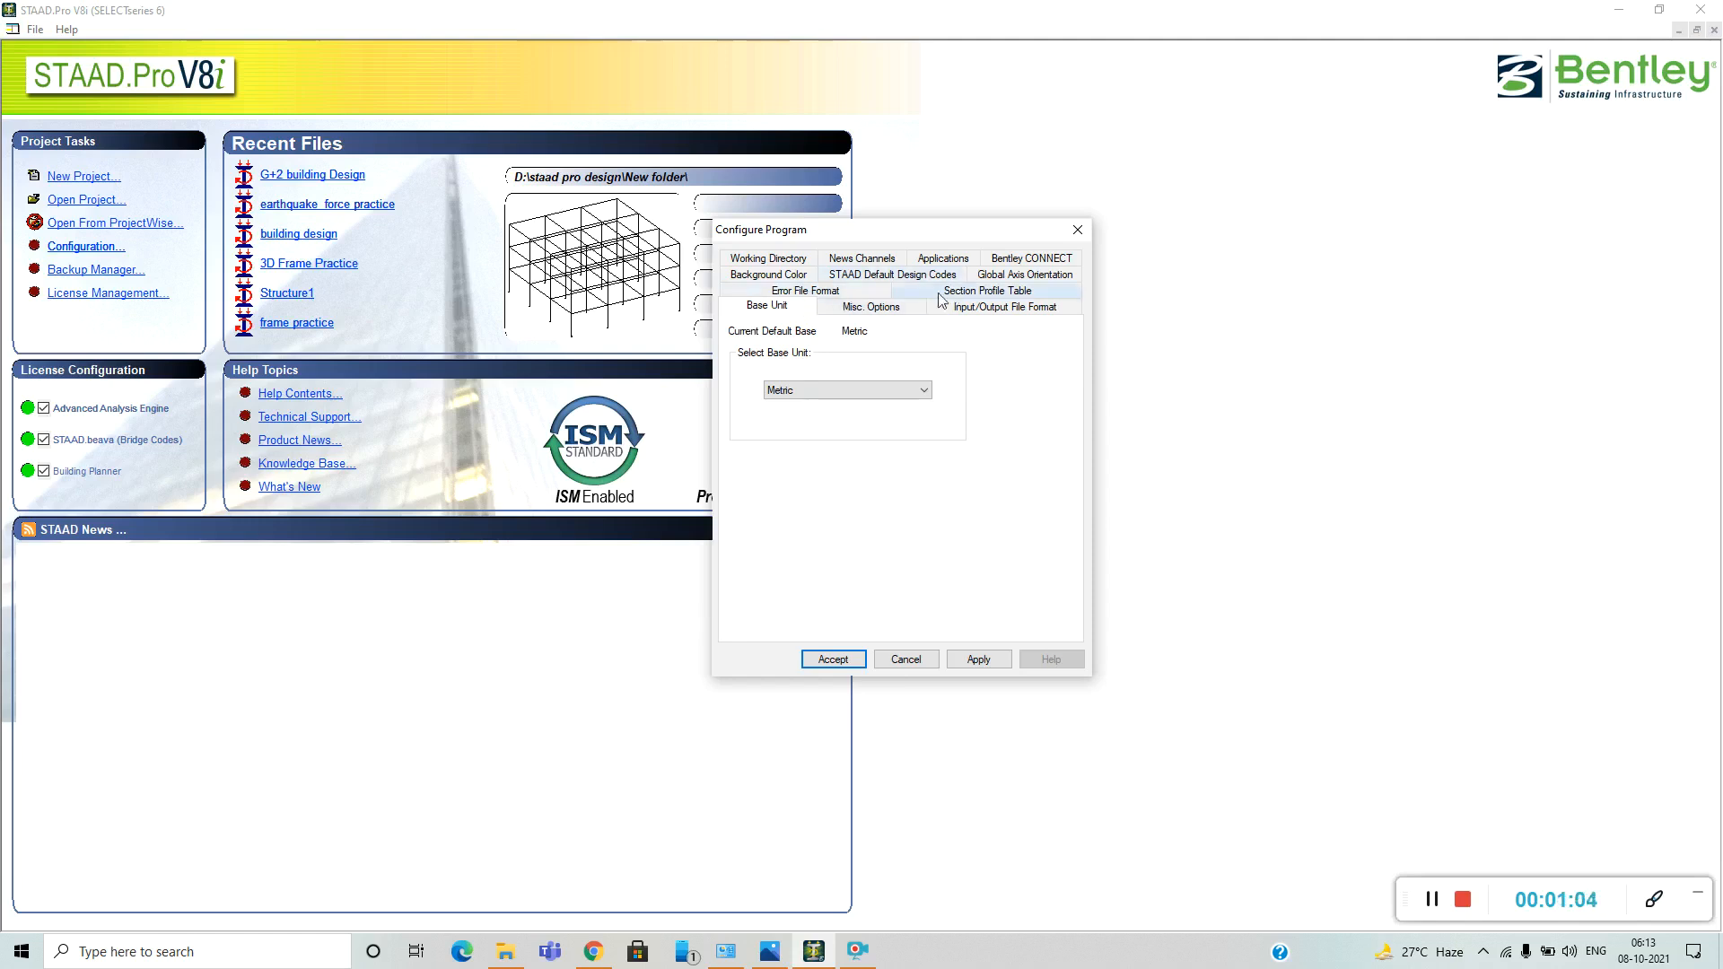
Choose the white background in the program configuration's background color settings.
click(770, 275)
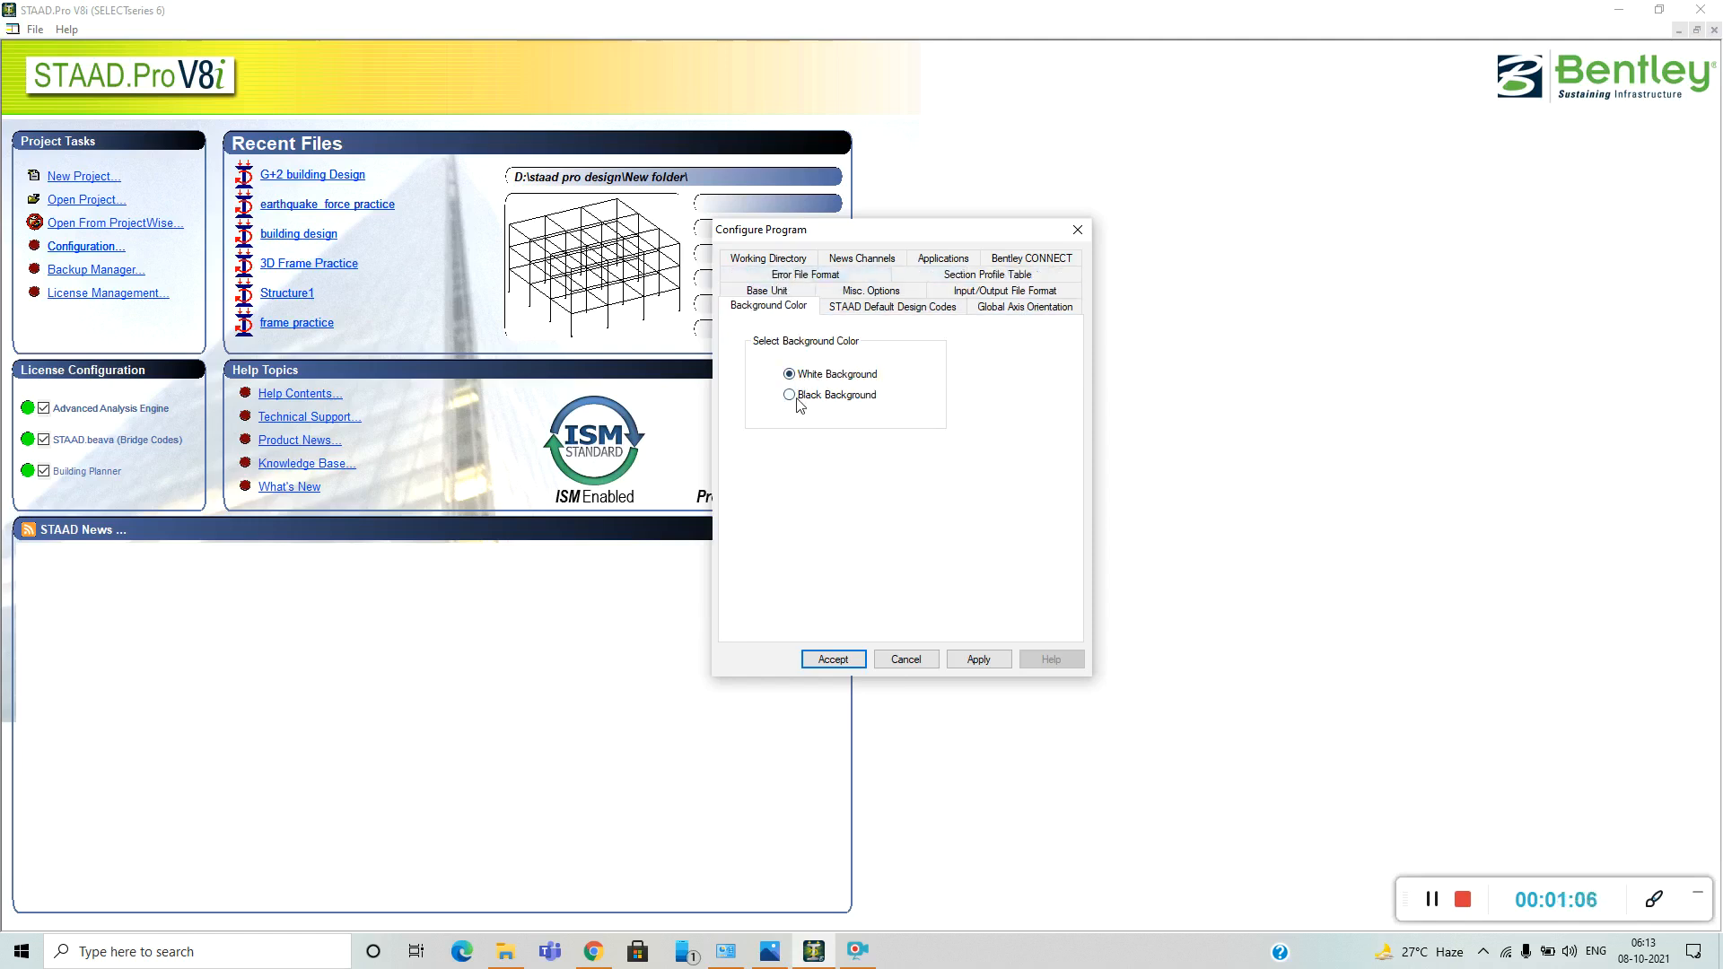
click(792, 398)
click(802, 378)
Keep IS800 2007 LSD as the default steel design code and IS456 for concrete, and accept the program configuration.
click(907, 310)
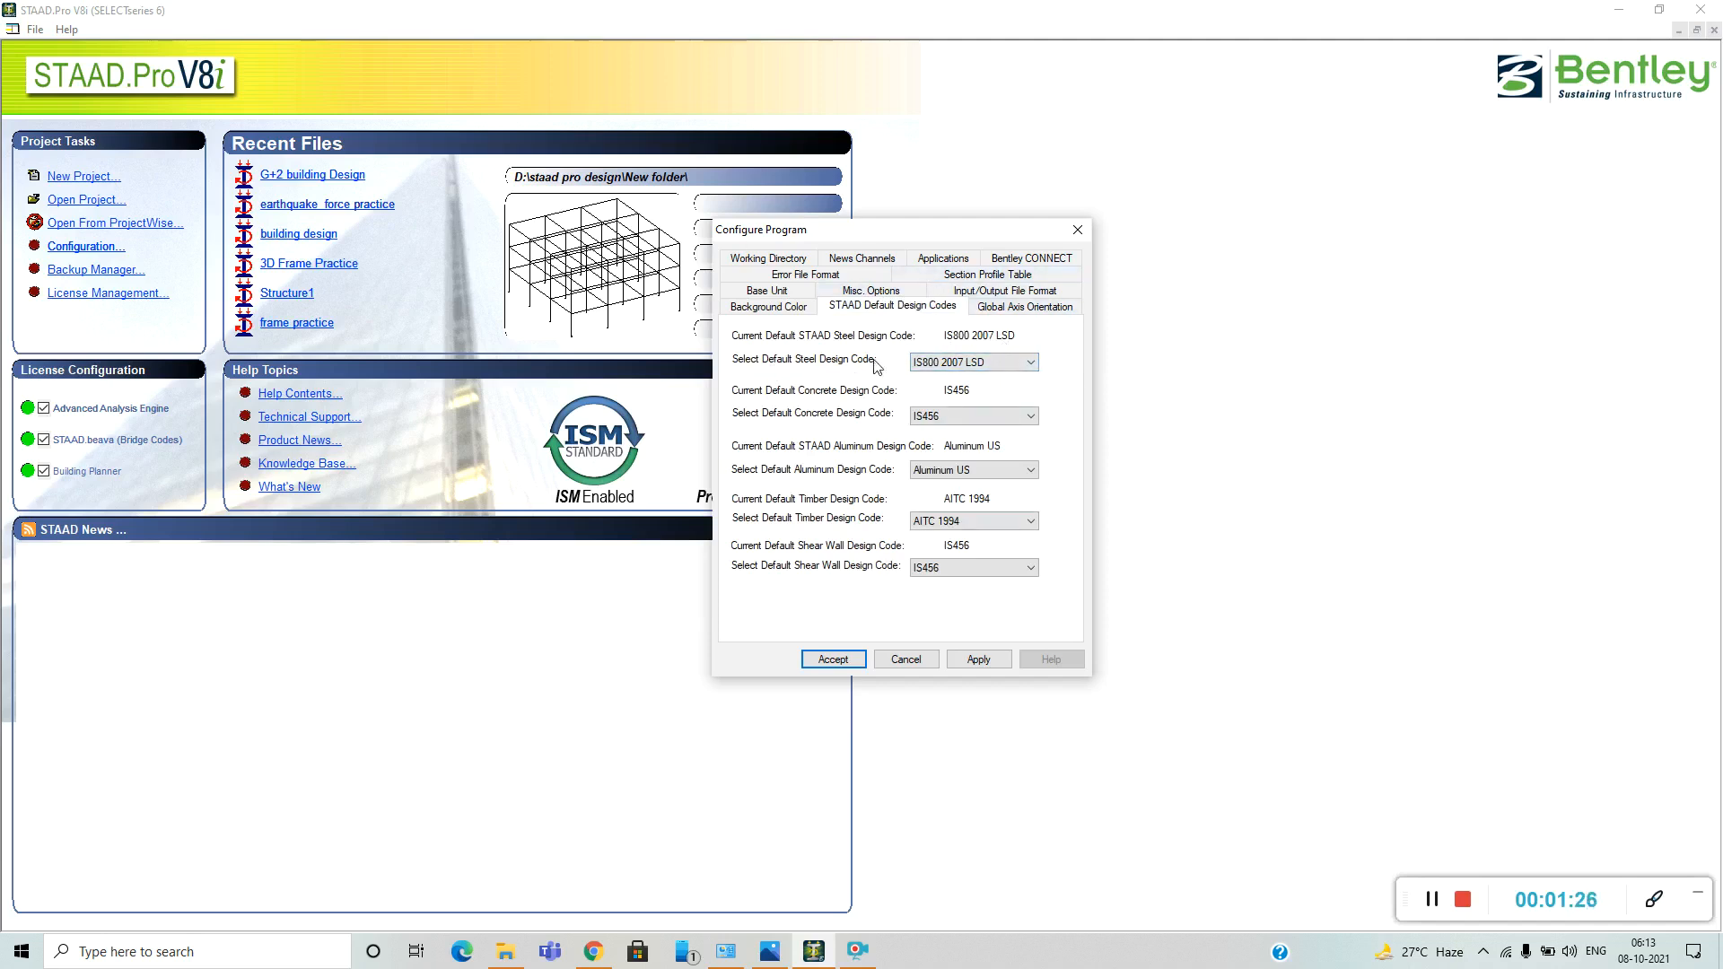
click(974, 363)
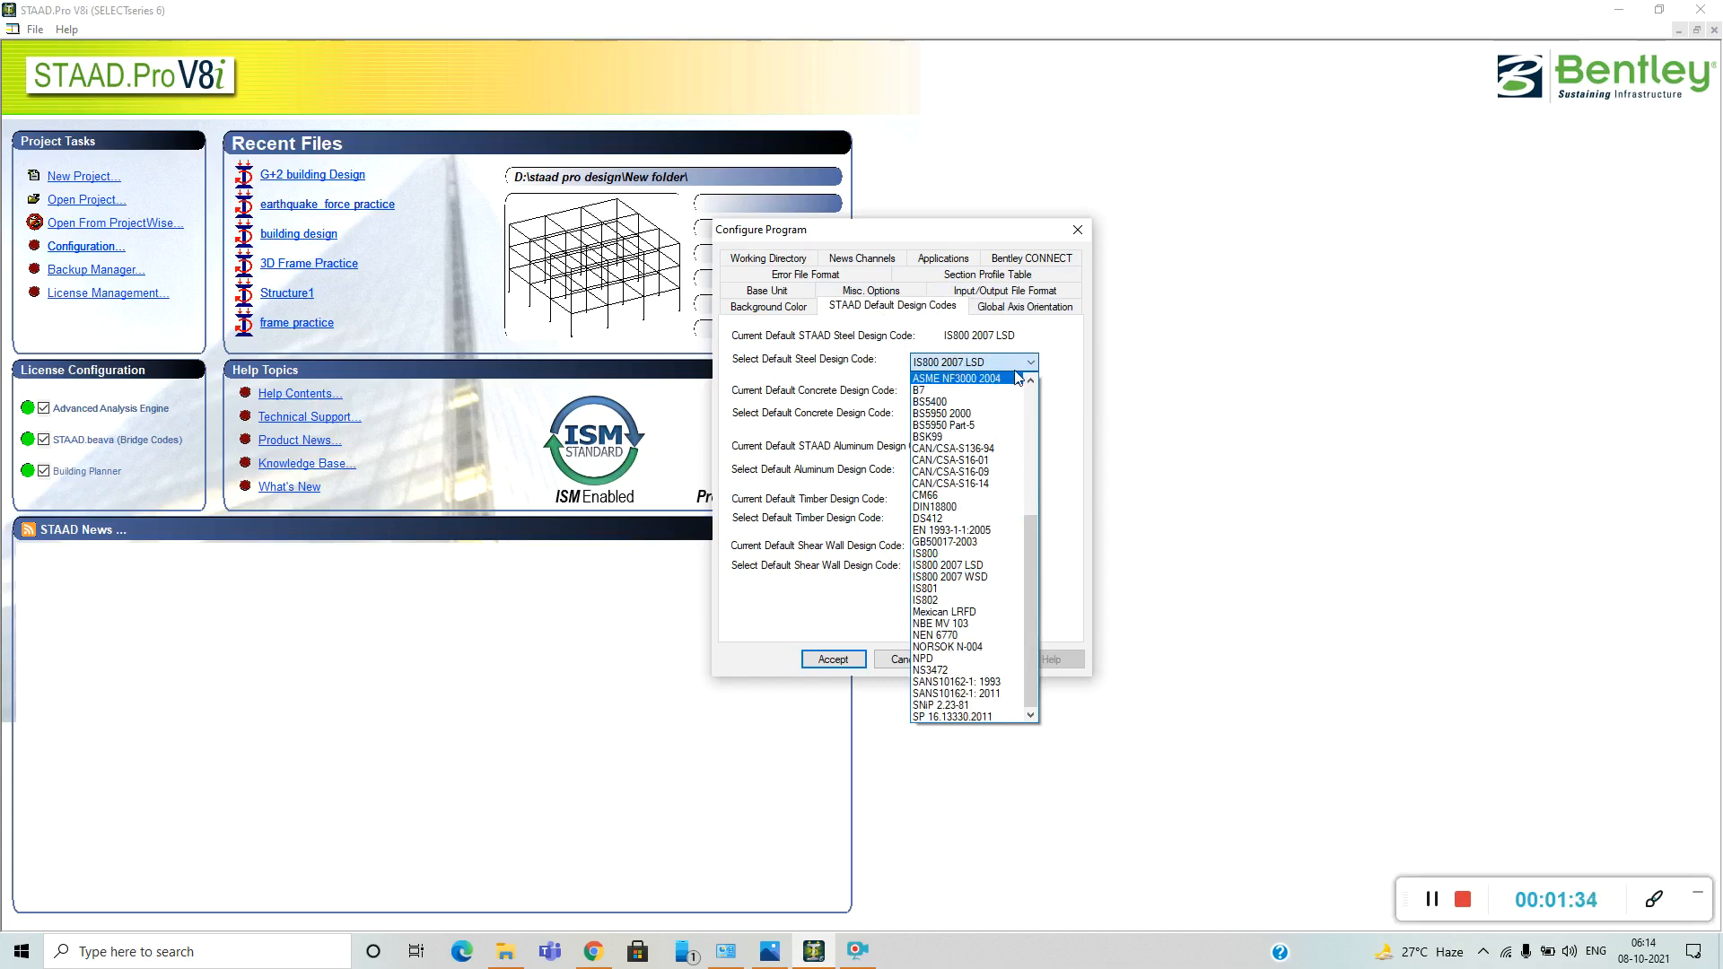
click(1070, 391)
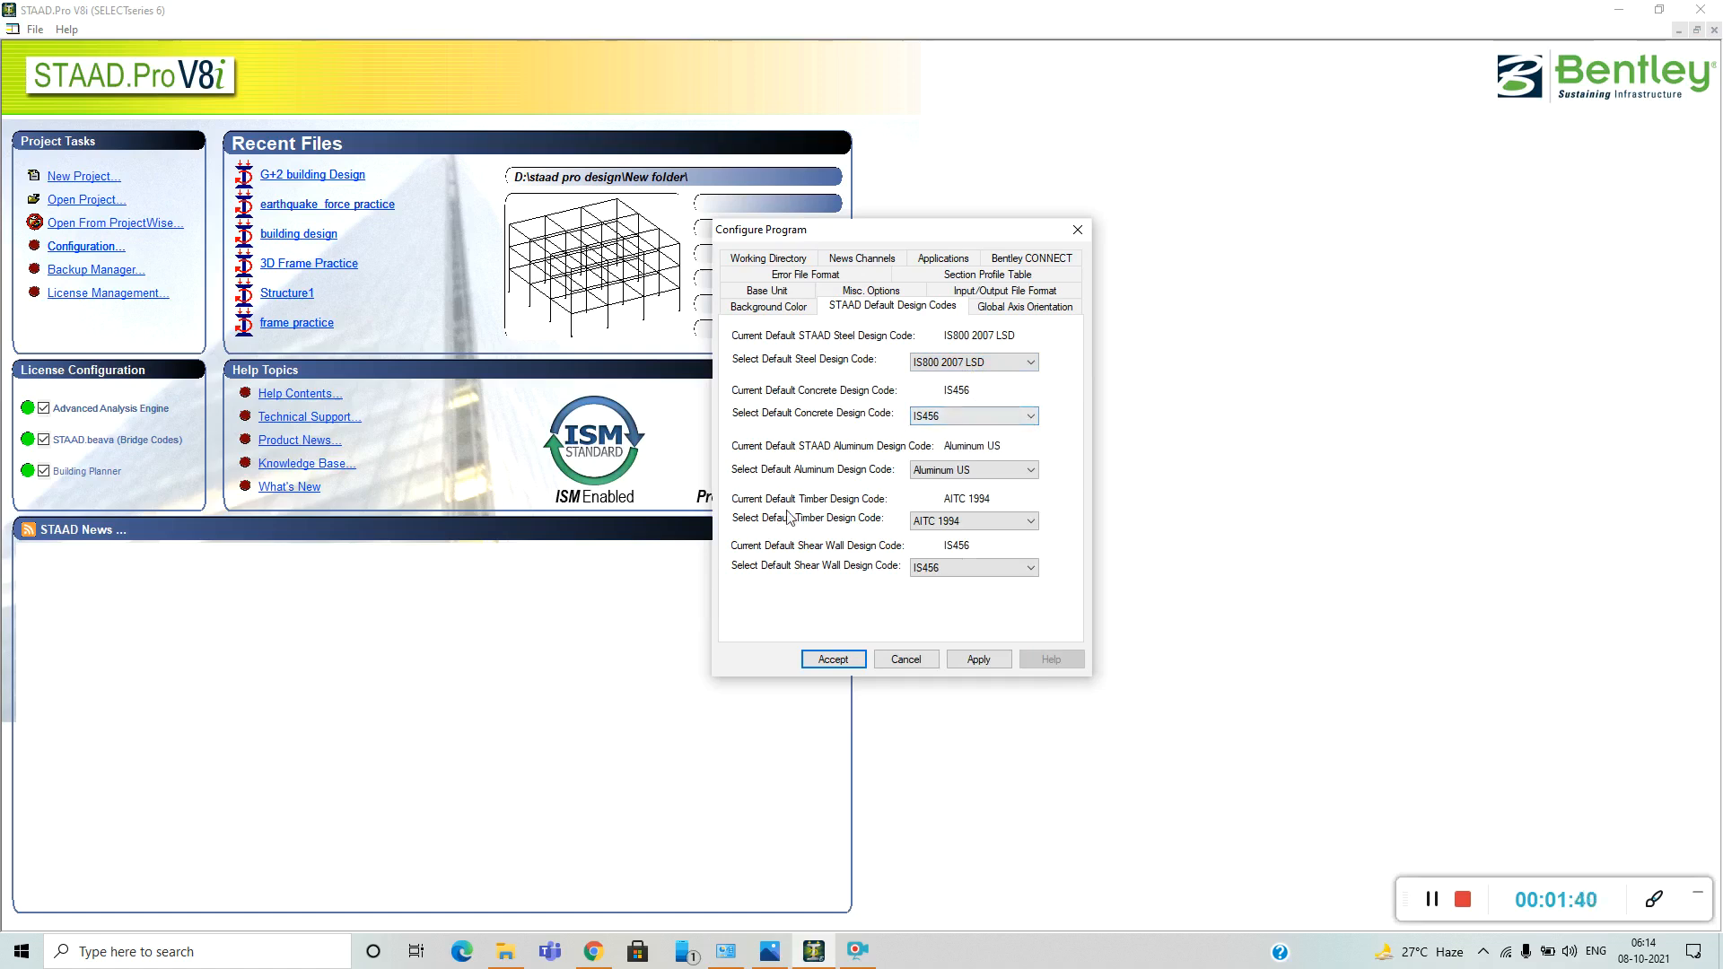
click(978, 659)
click(832, 659)
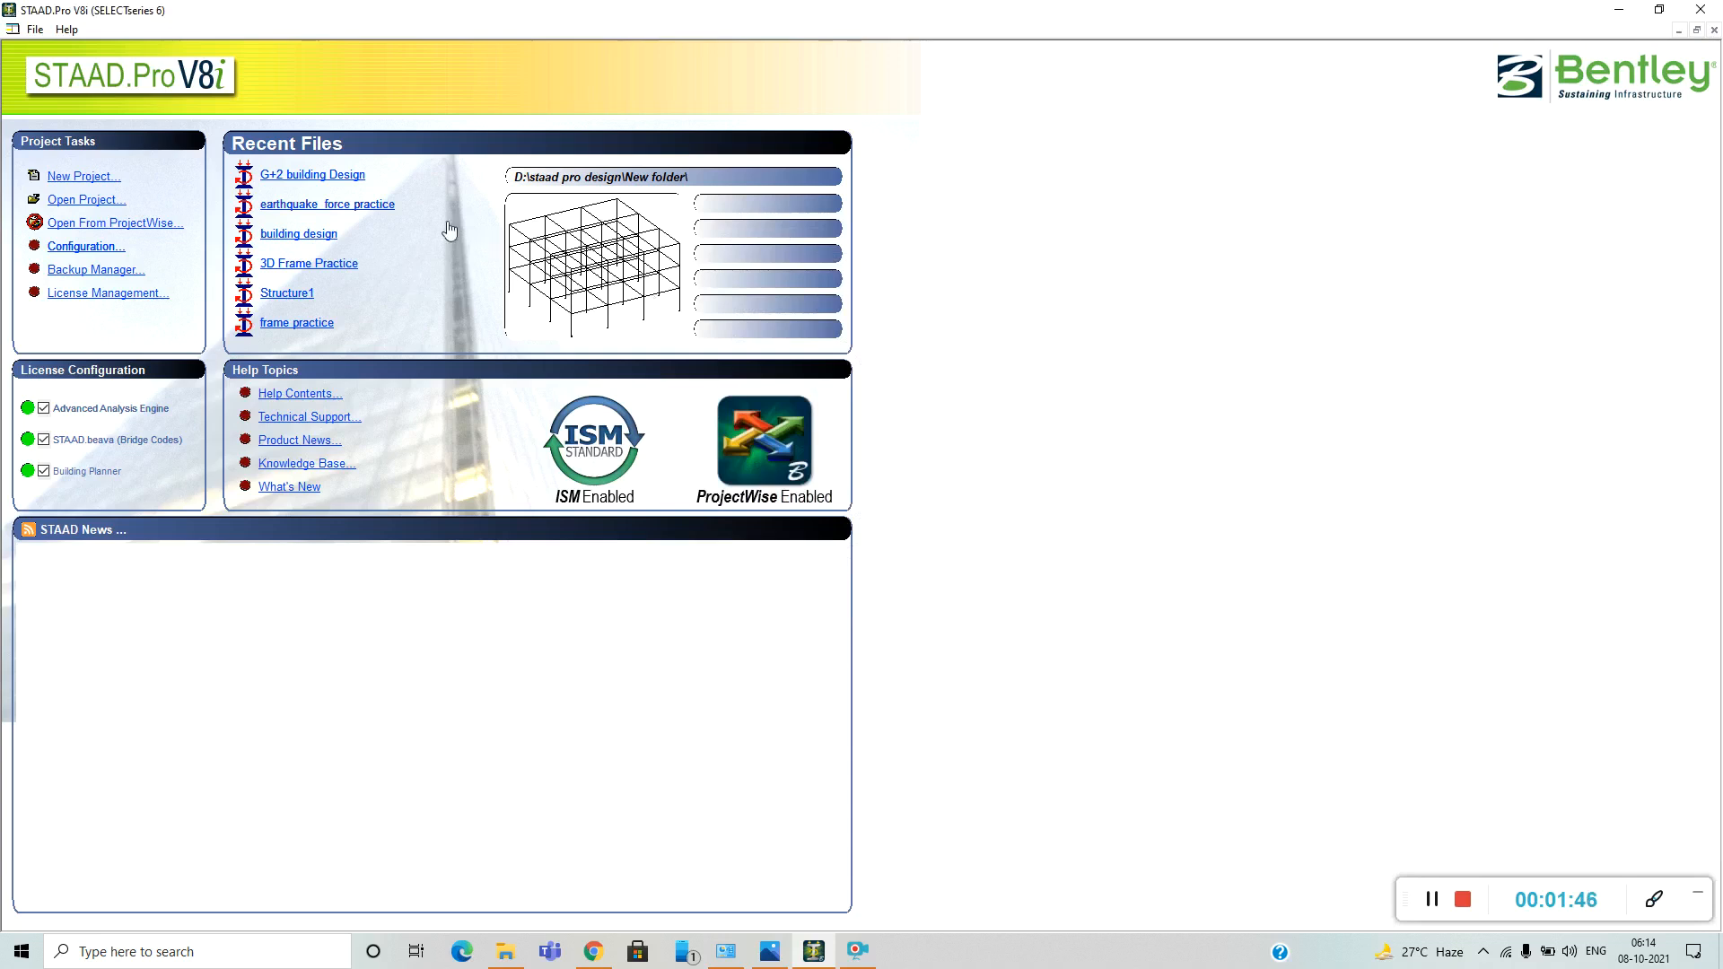
Create a new Space model named "design & analysis of building" in meters and kilonewtons, starting with Add Beam.
click(90, 177)
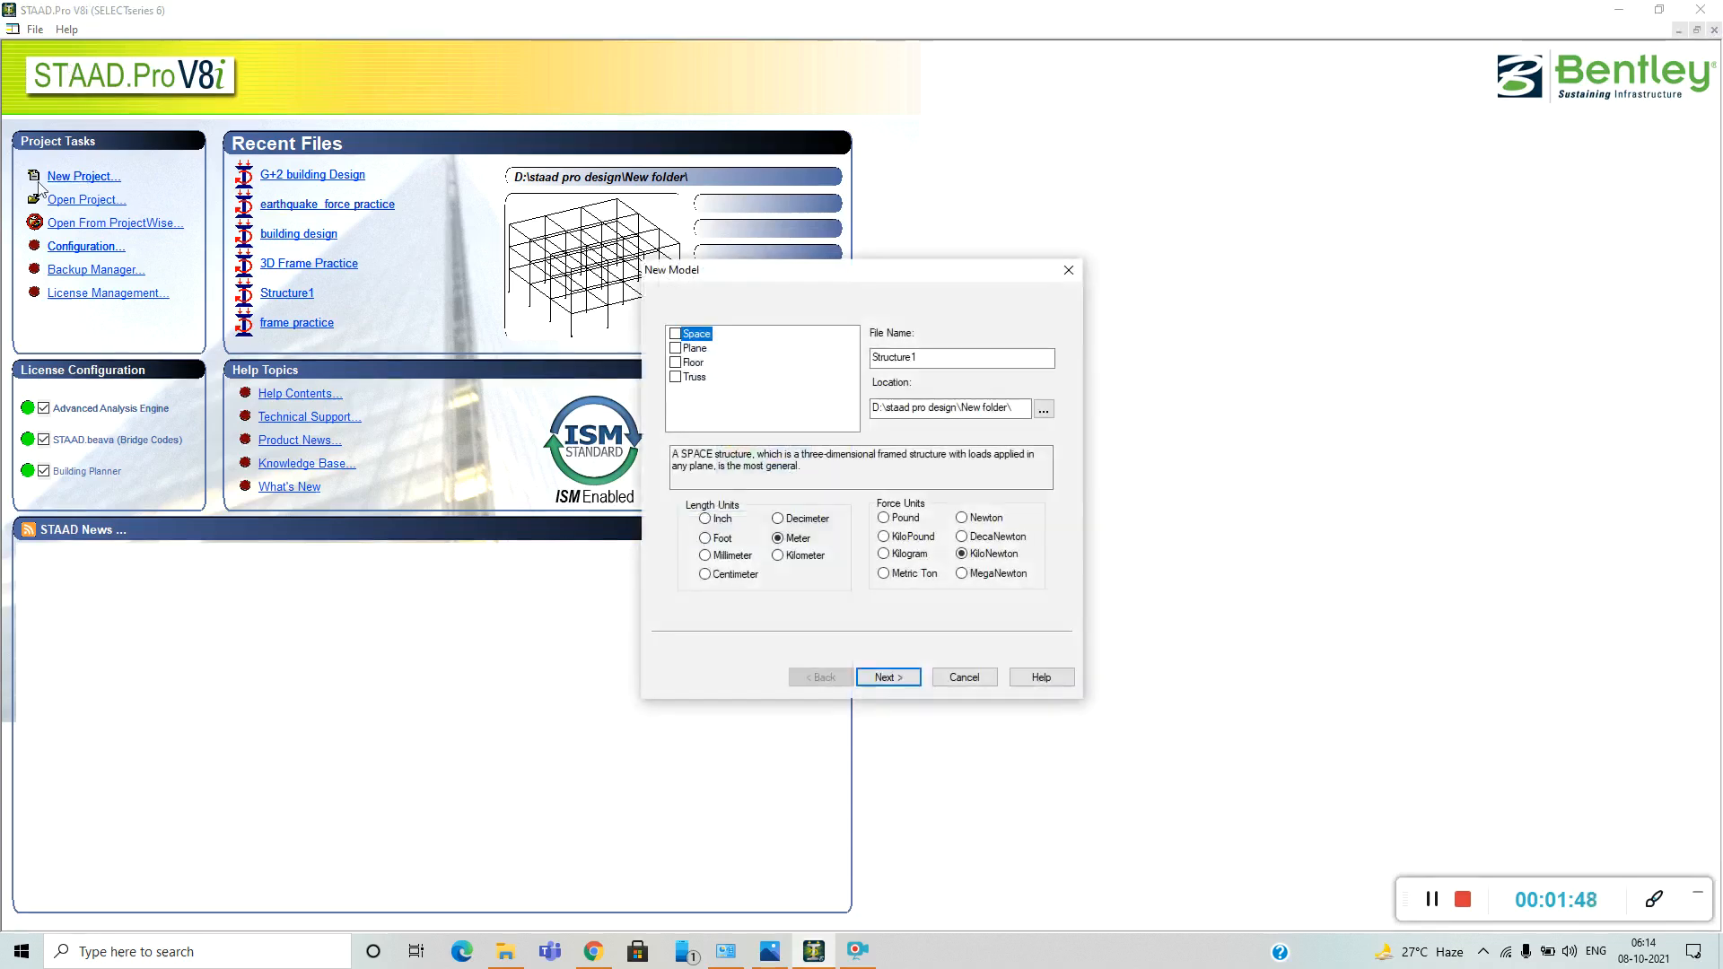
click(675, 333)
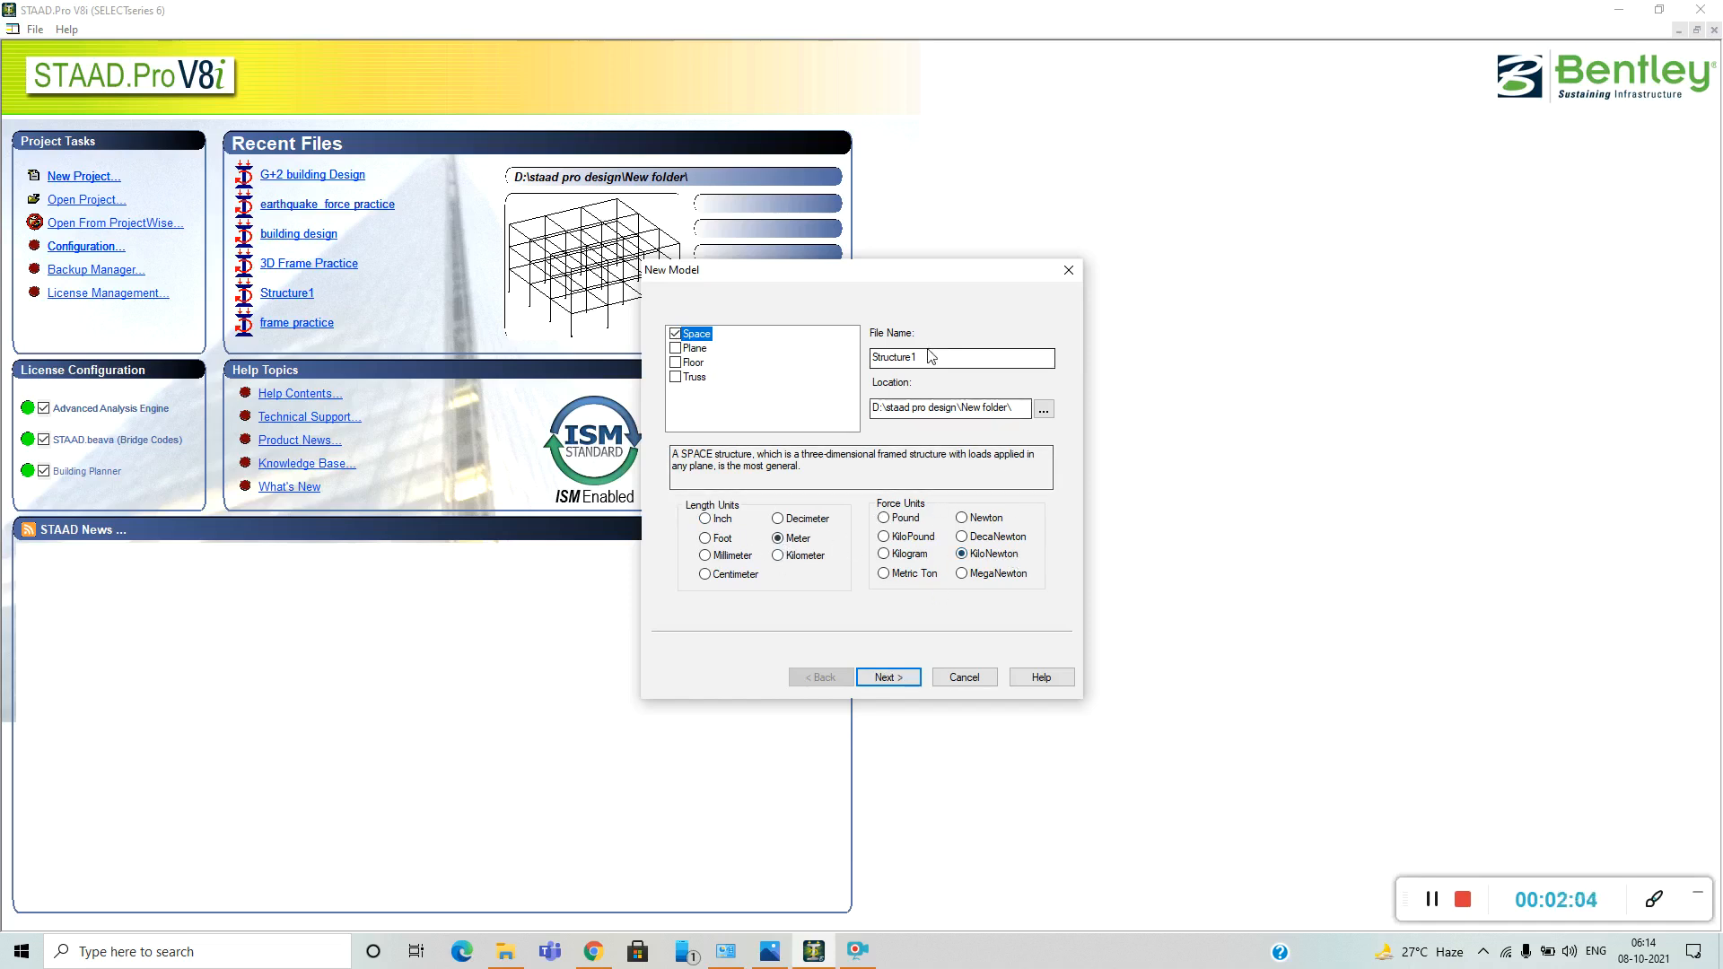
drag(931, 358, 834, 357)
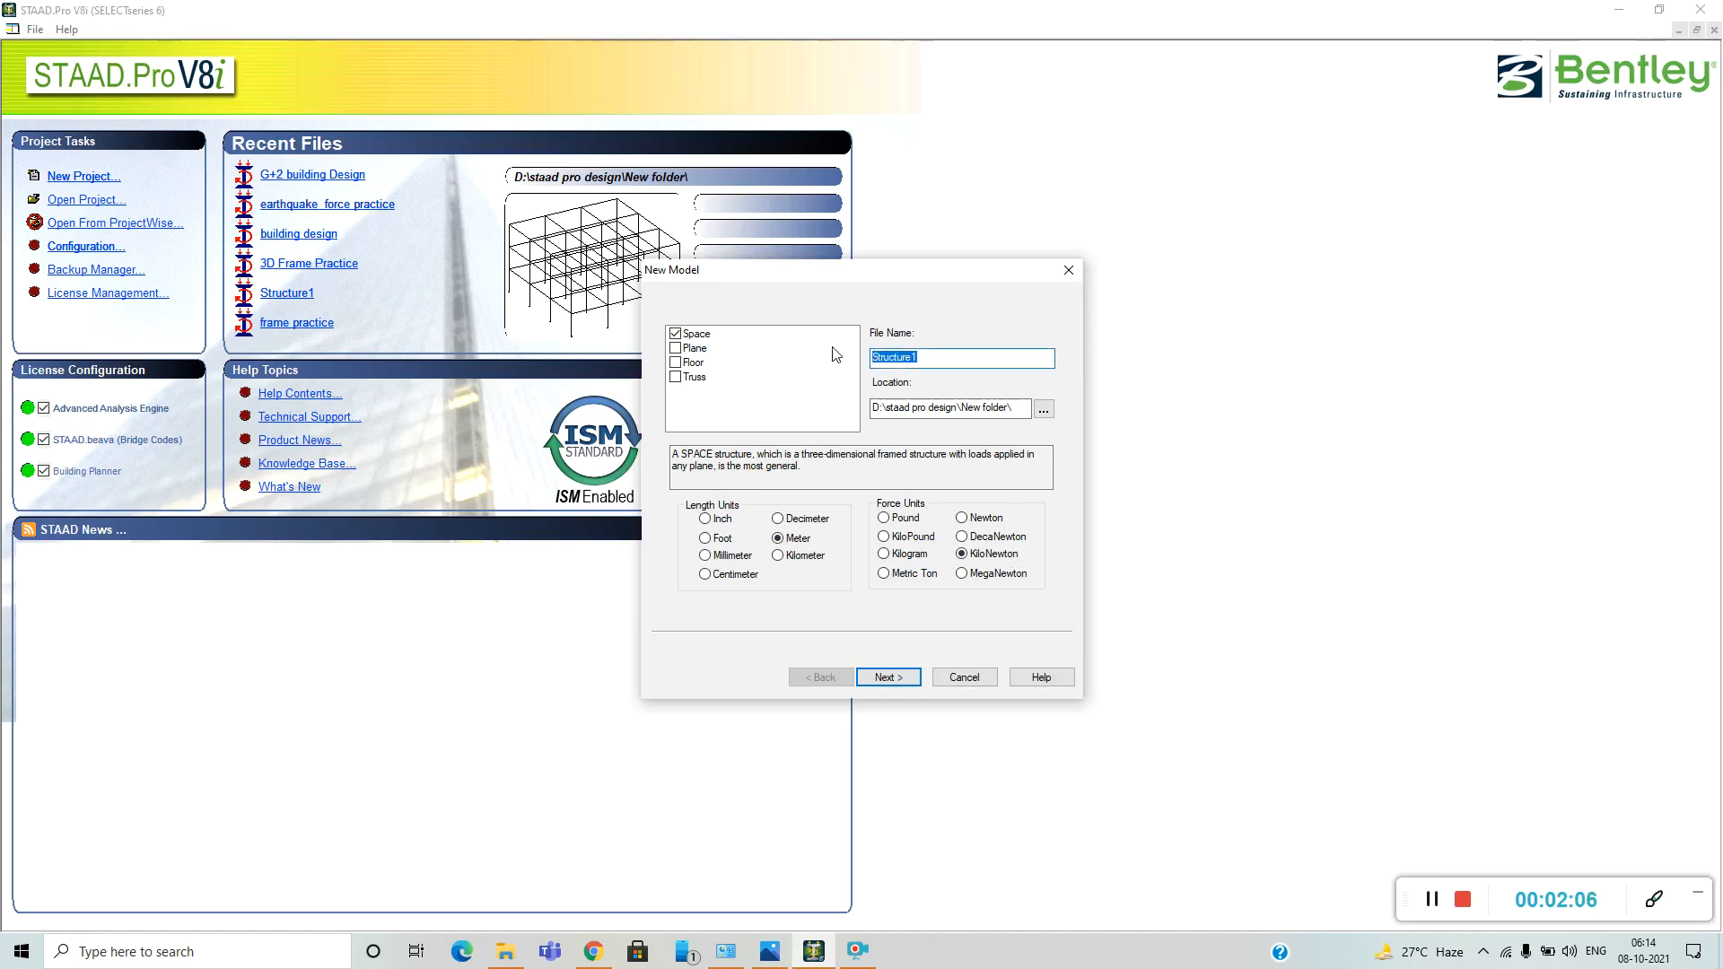
key(BackSpace)
text(an)
key(BackSpace)
text(esign)
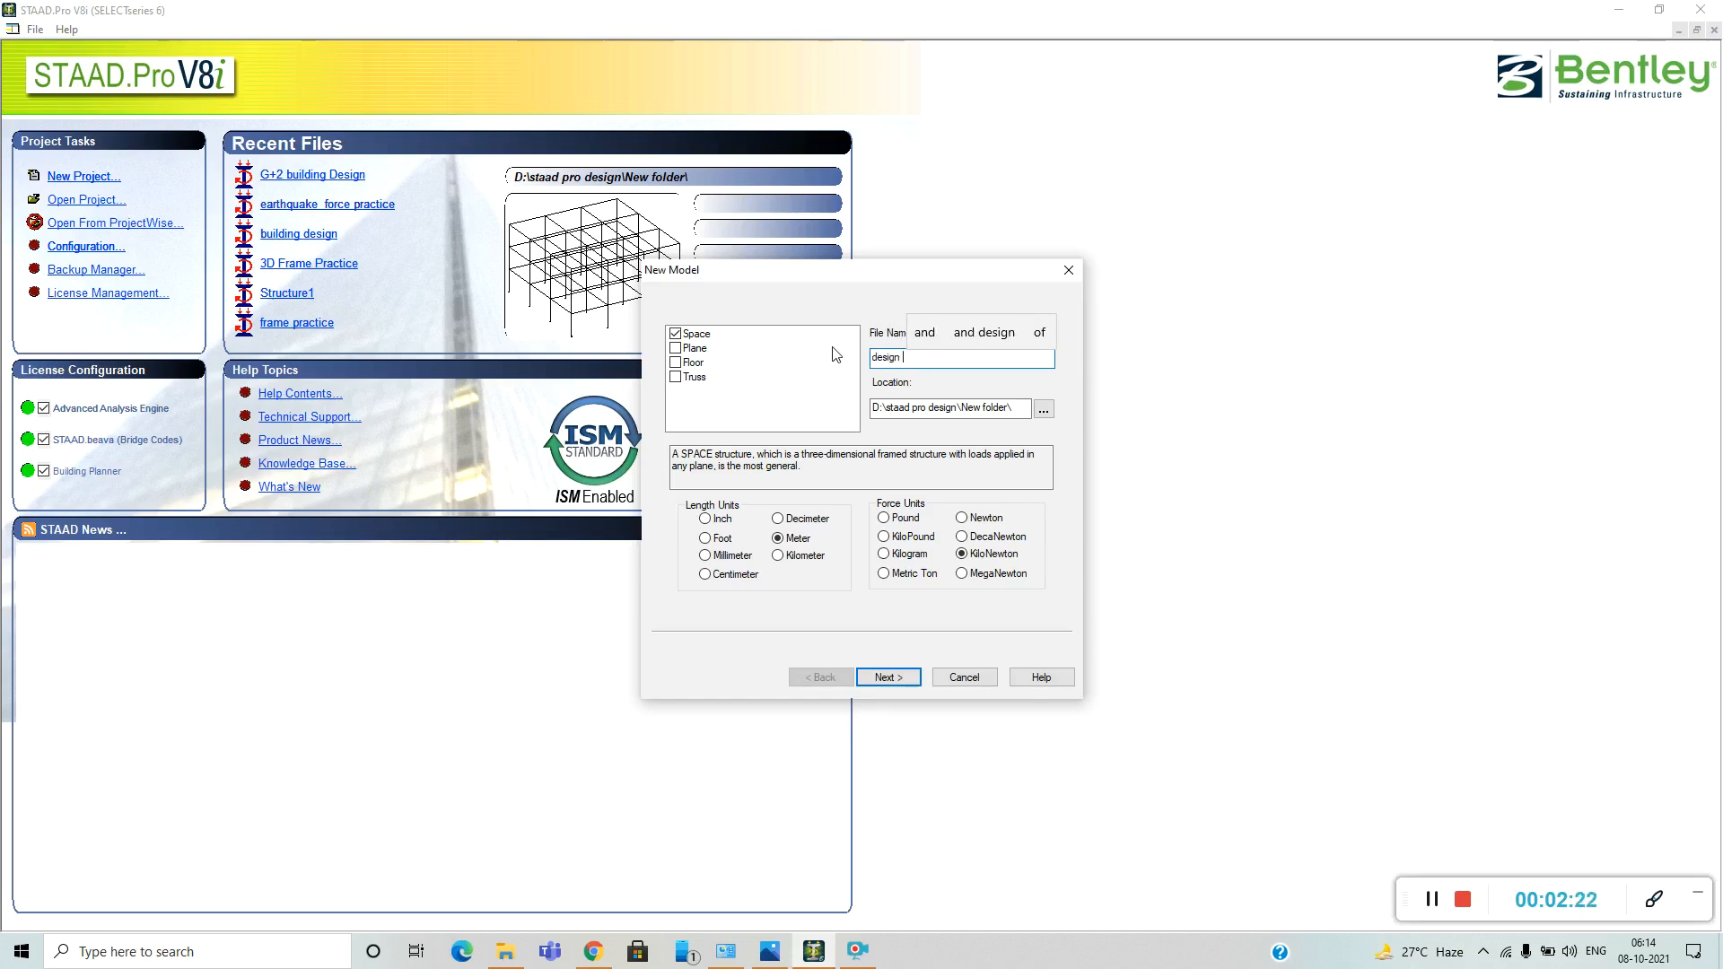
text( & ana)
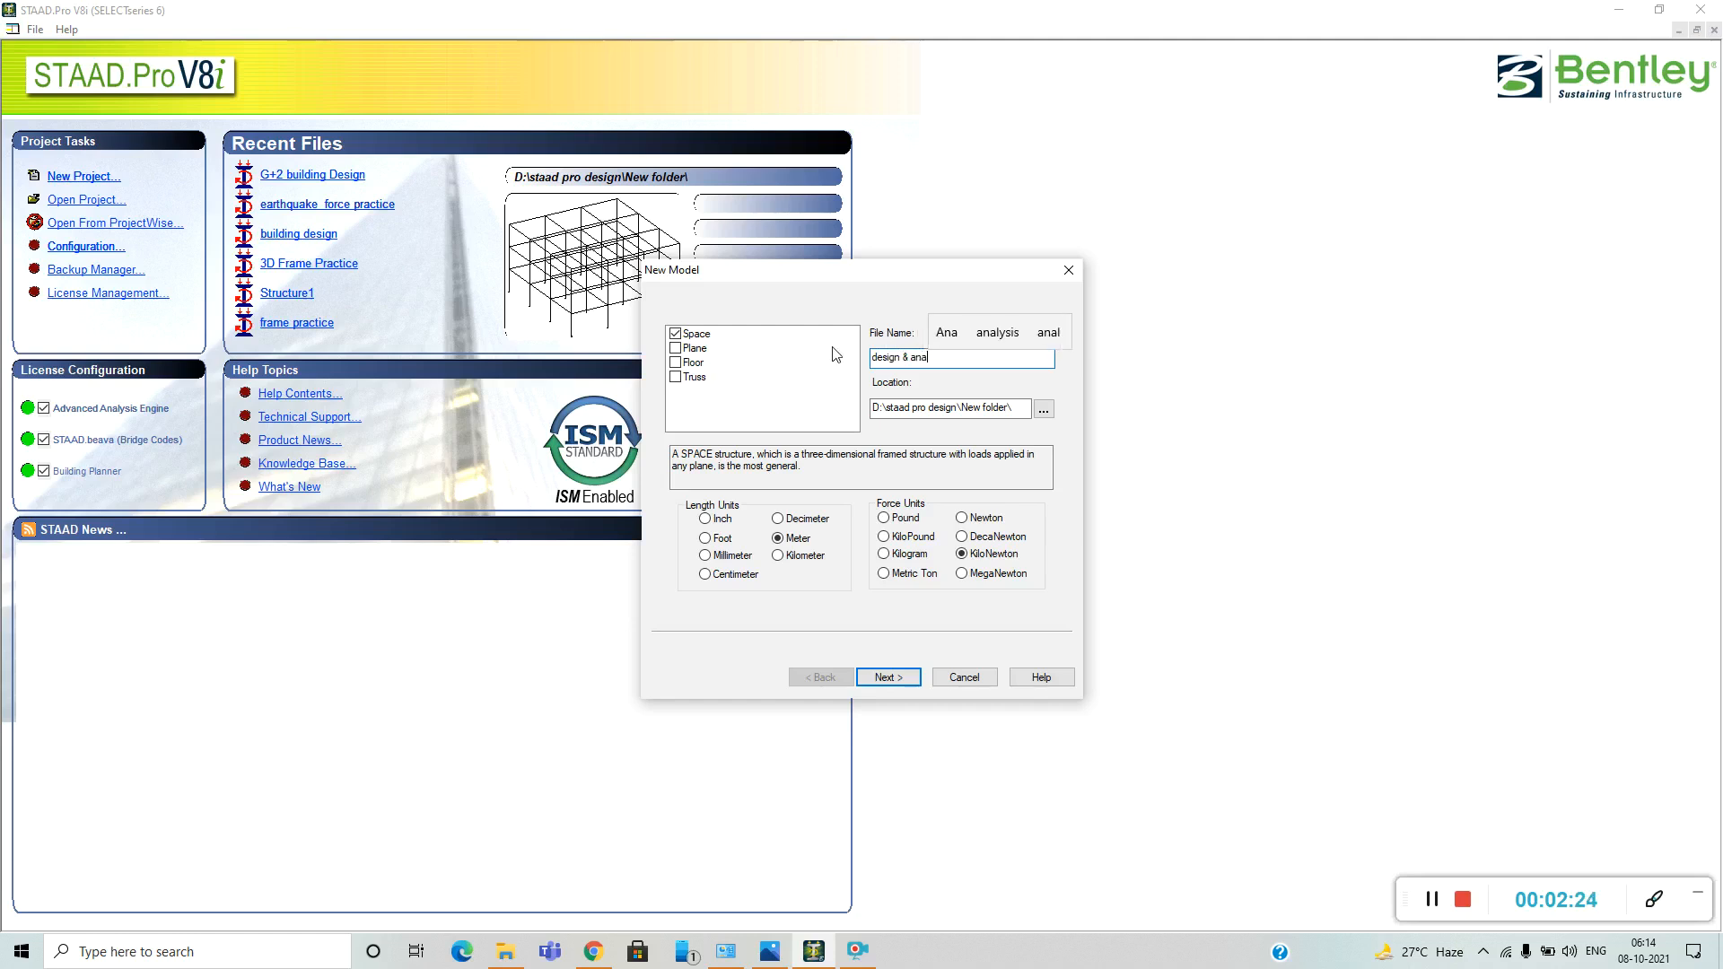
text(lysis )
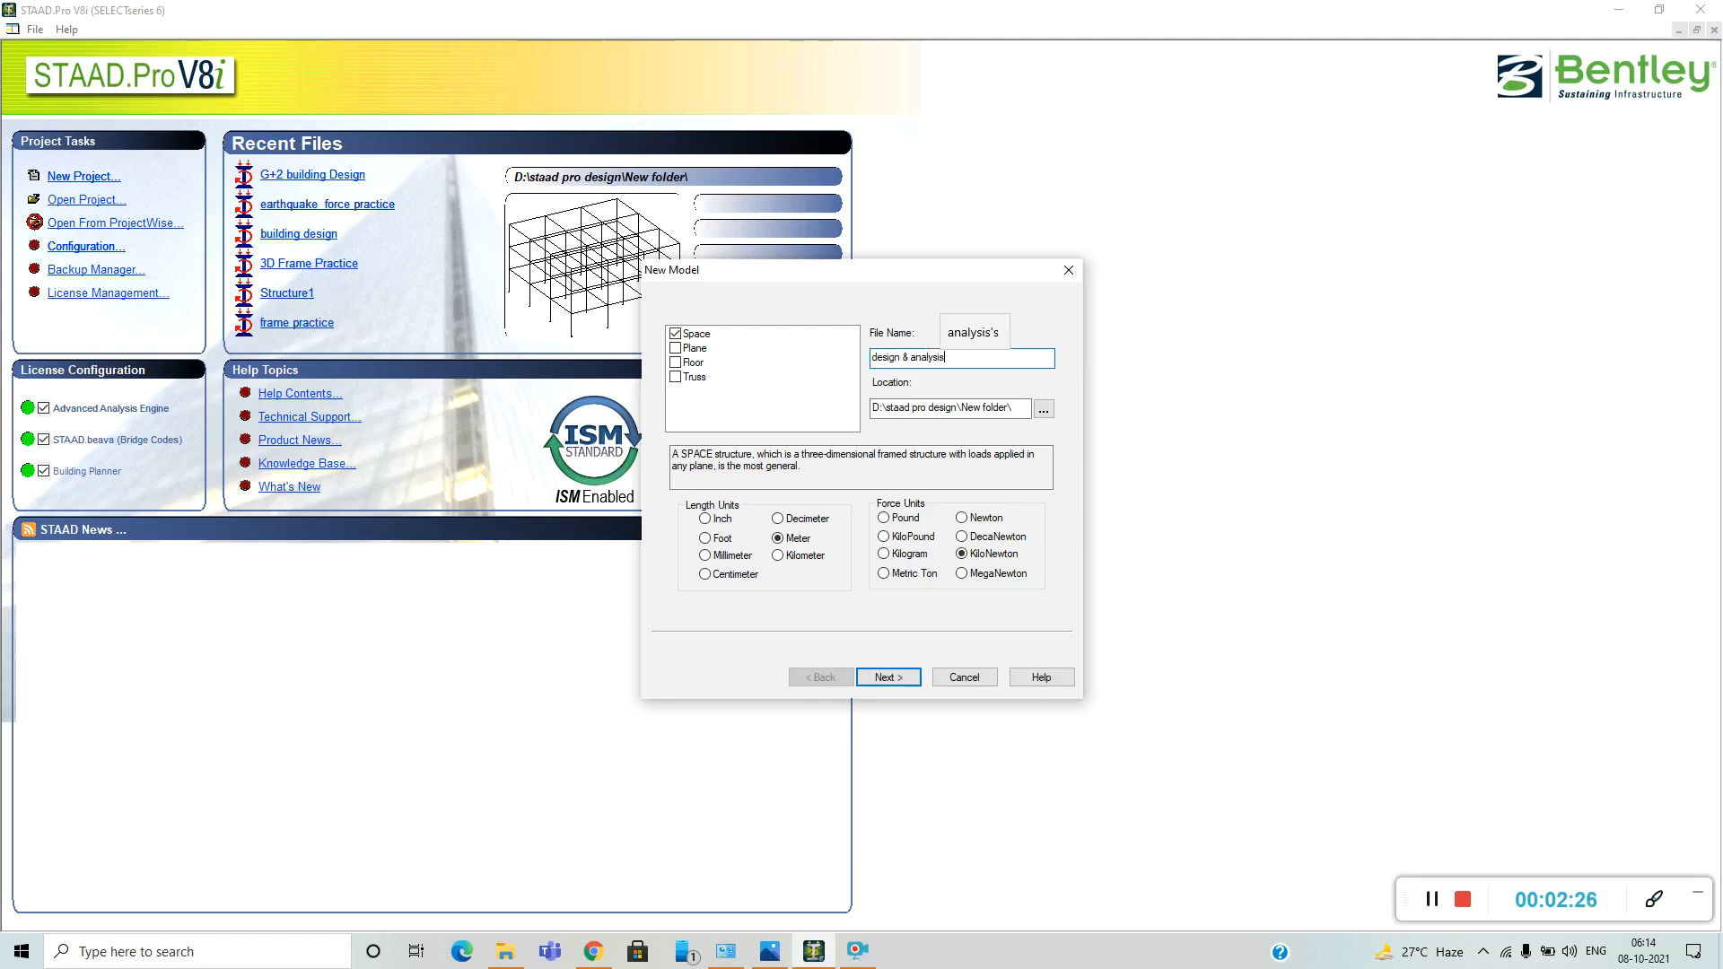
text(o)
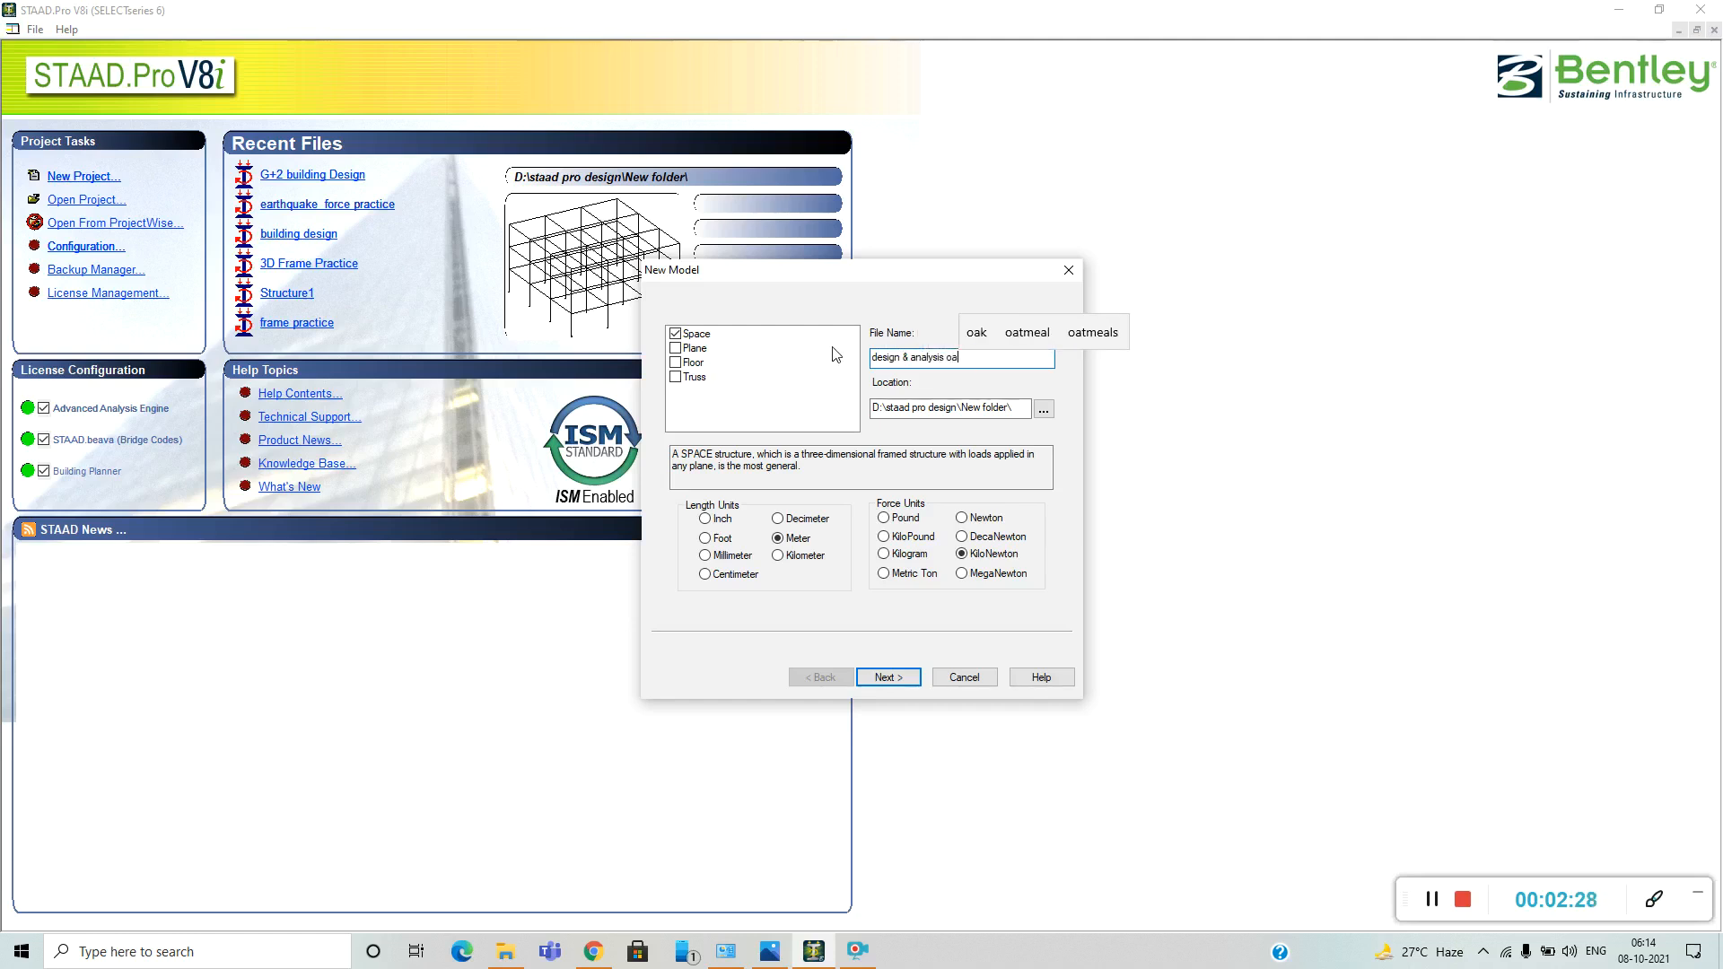
text(f b)
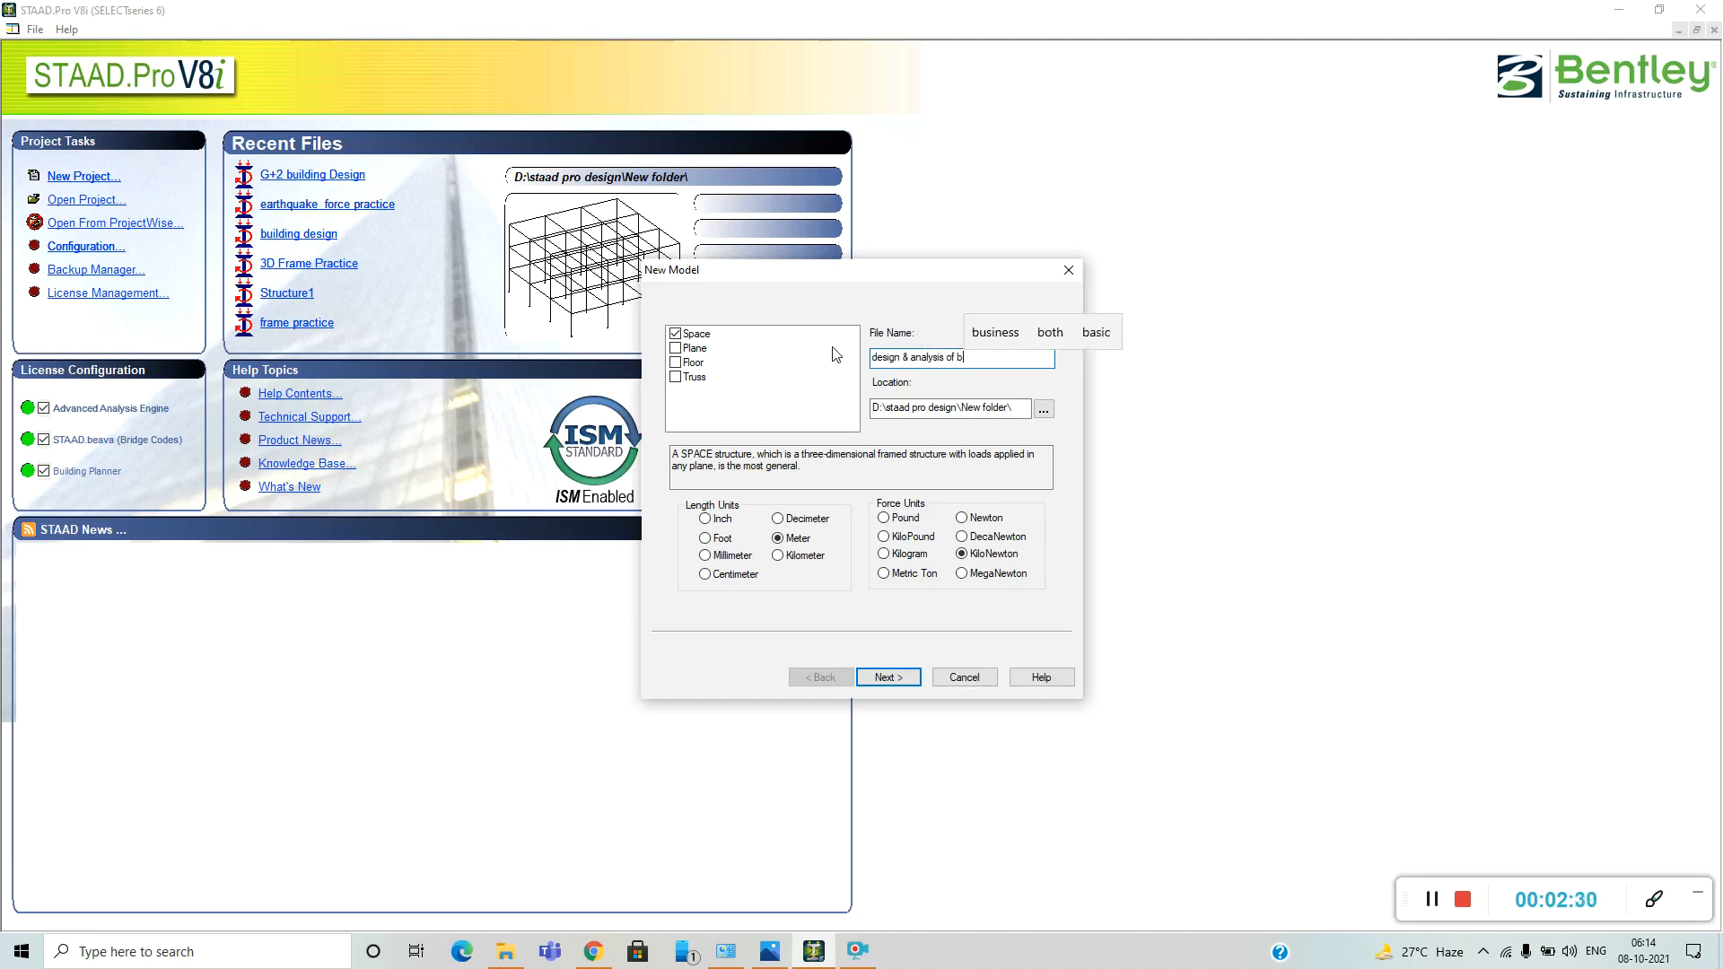
text(uilding)
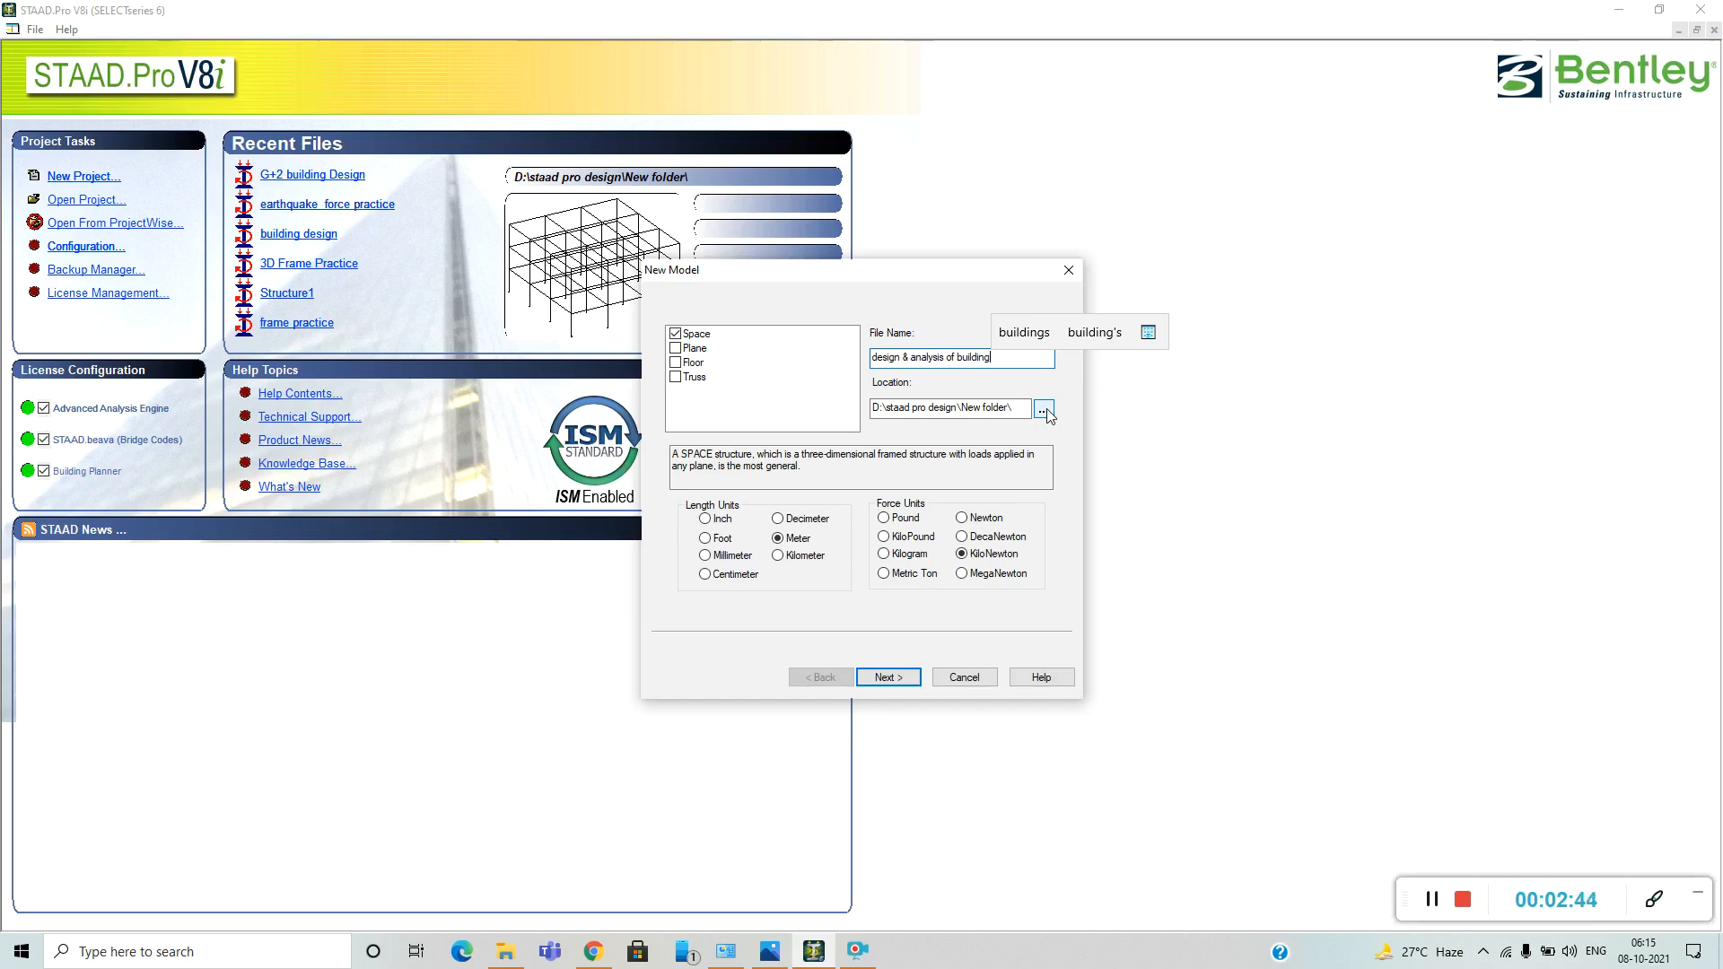
click(900, 682)
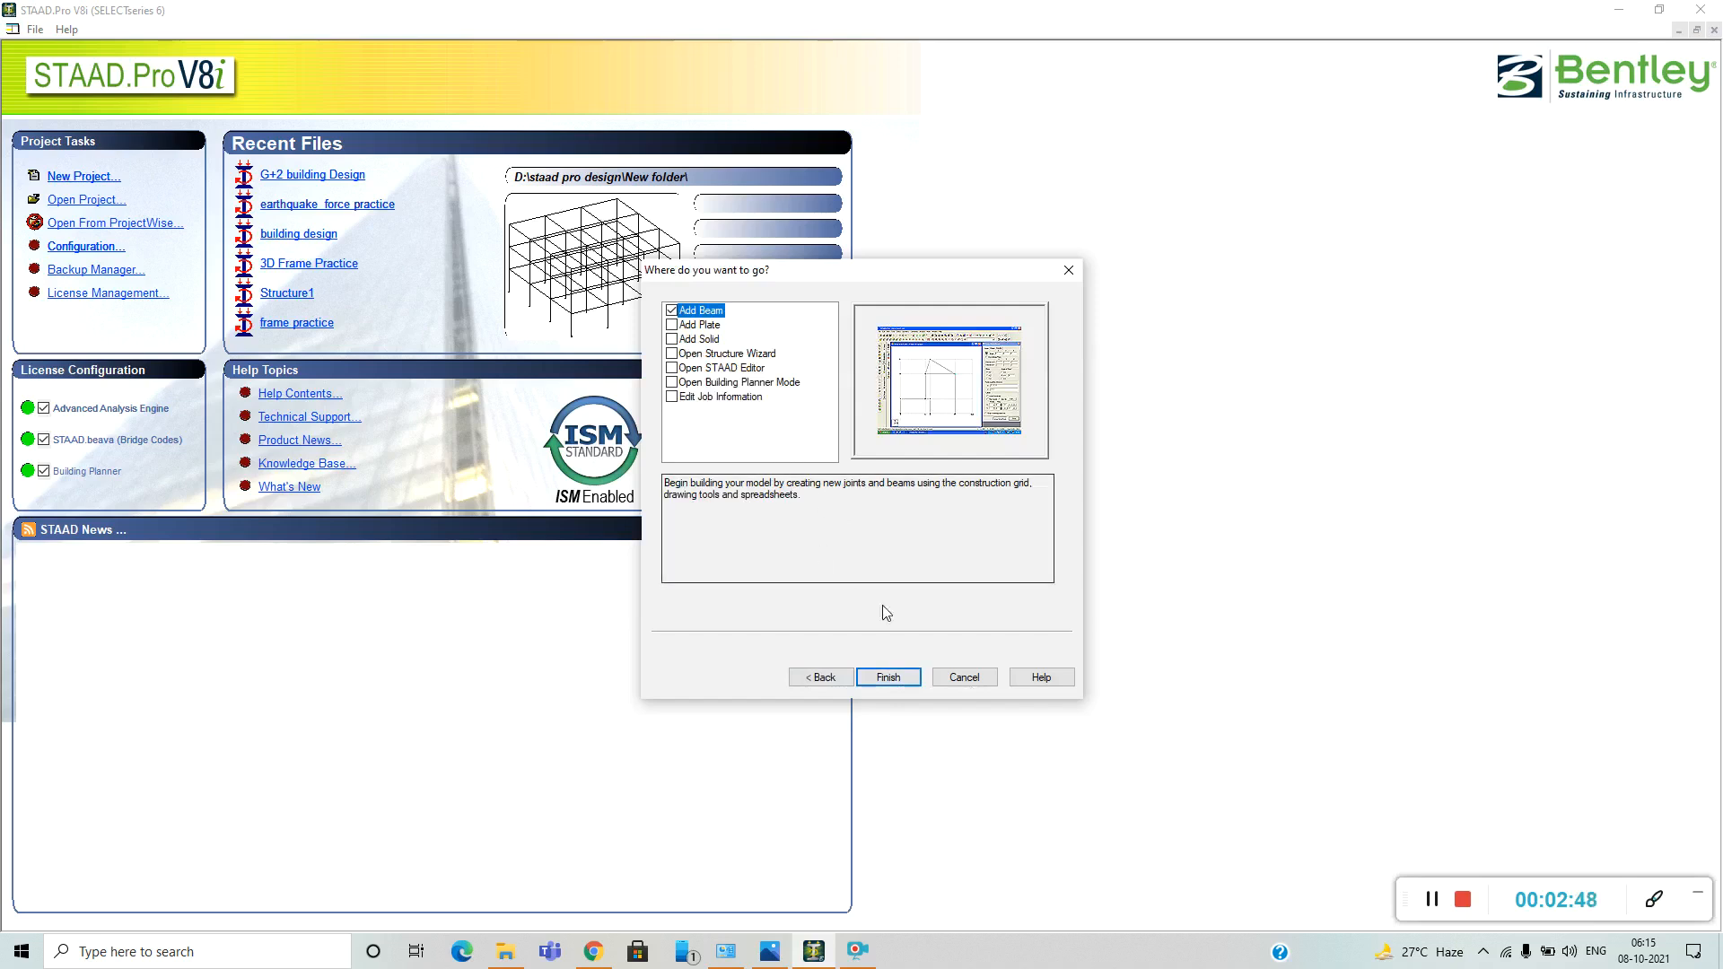
click(902, 677)
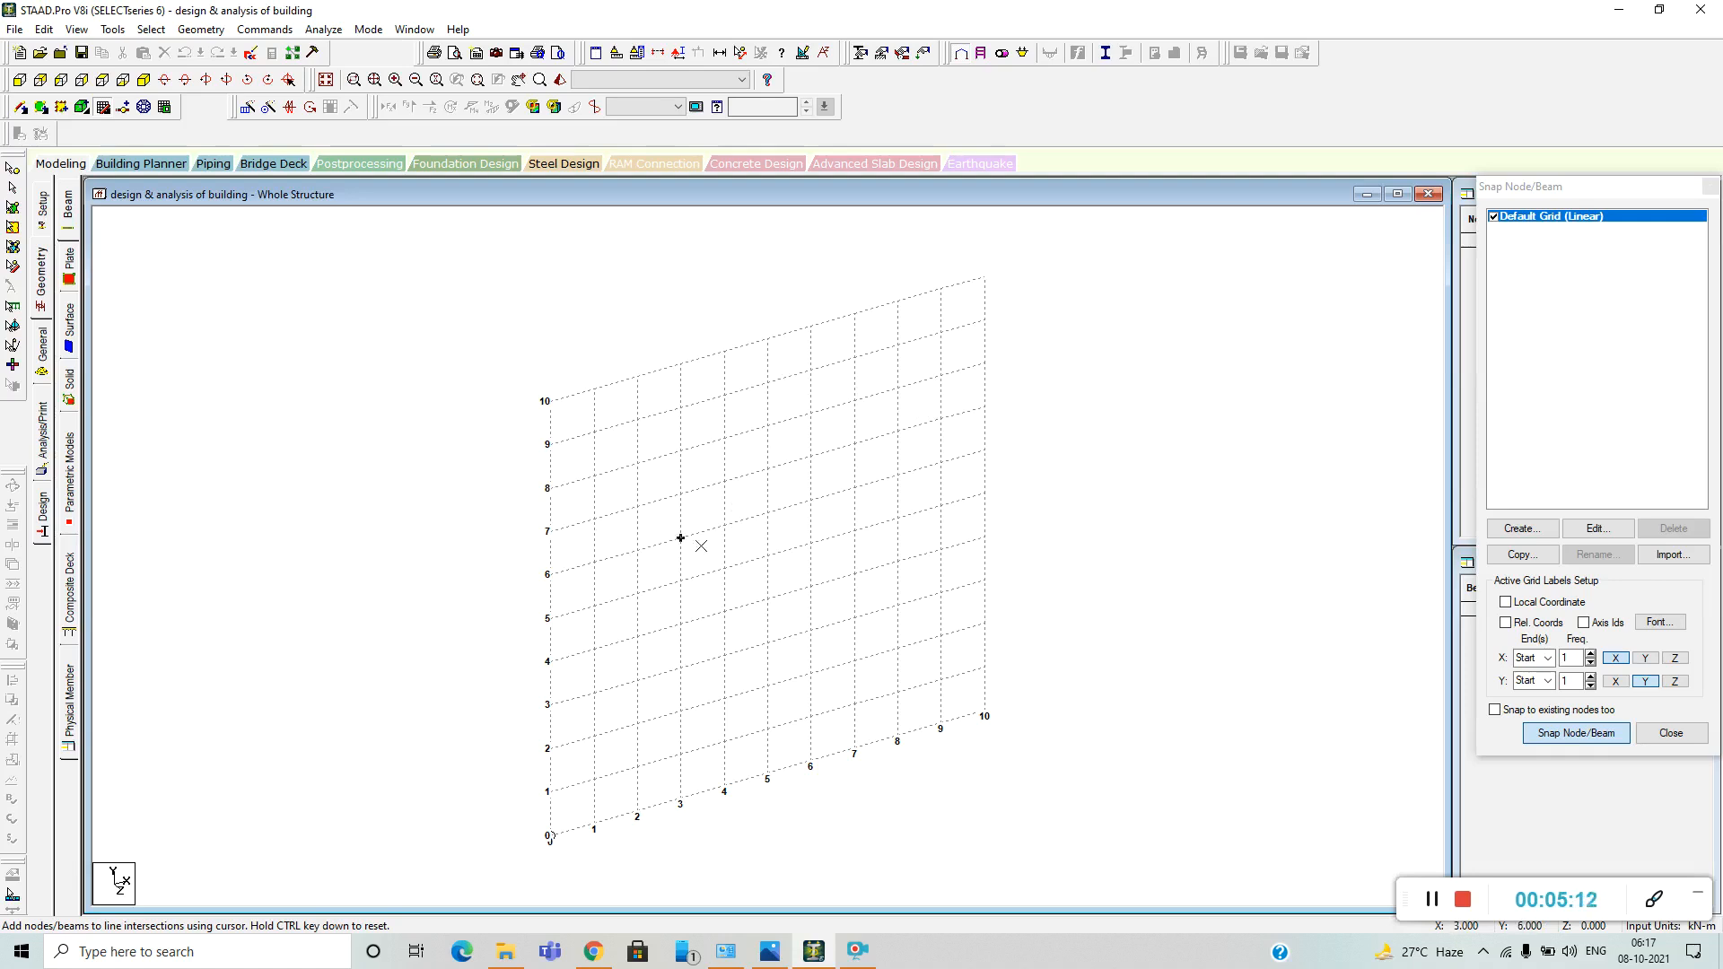
Draw a beam on the default grid from X 2, Y 4 to X 6, Y 4, continue it down to X 6, Y 0, and close the grid.
click(20, 107)
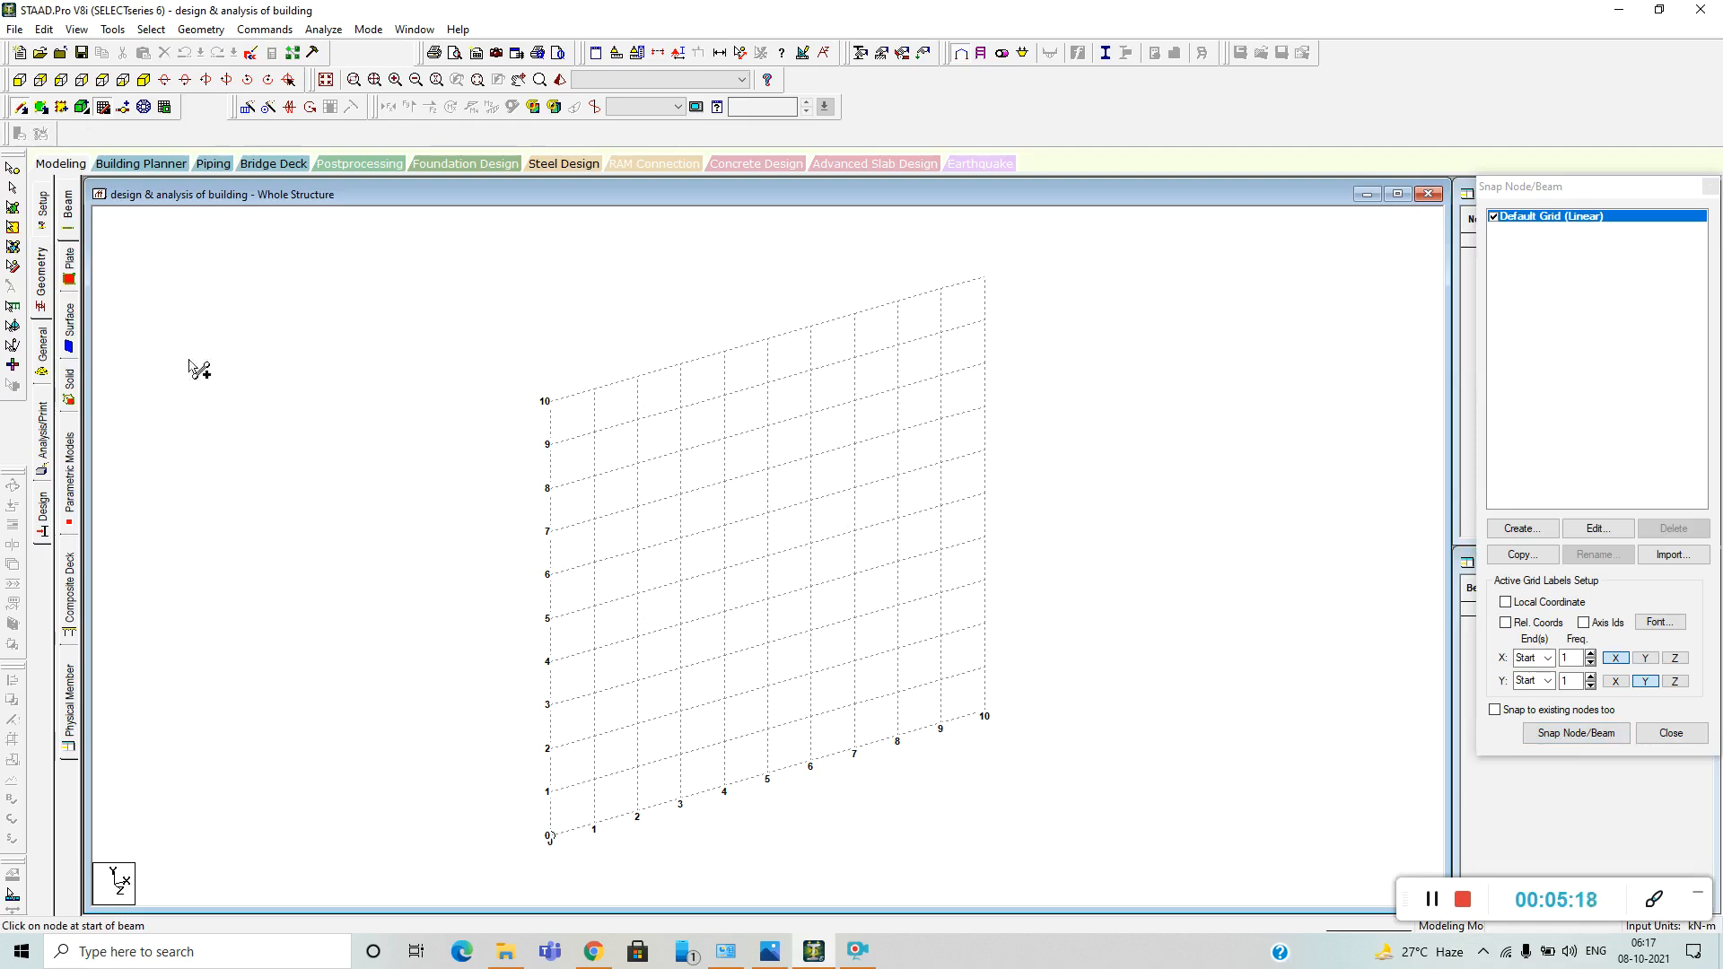
click(69, 208)
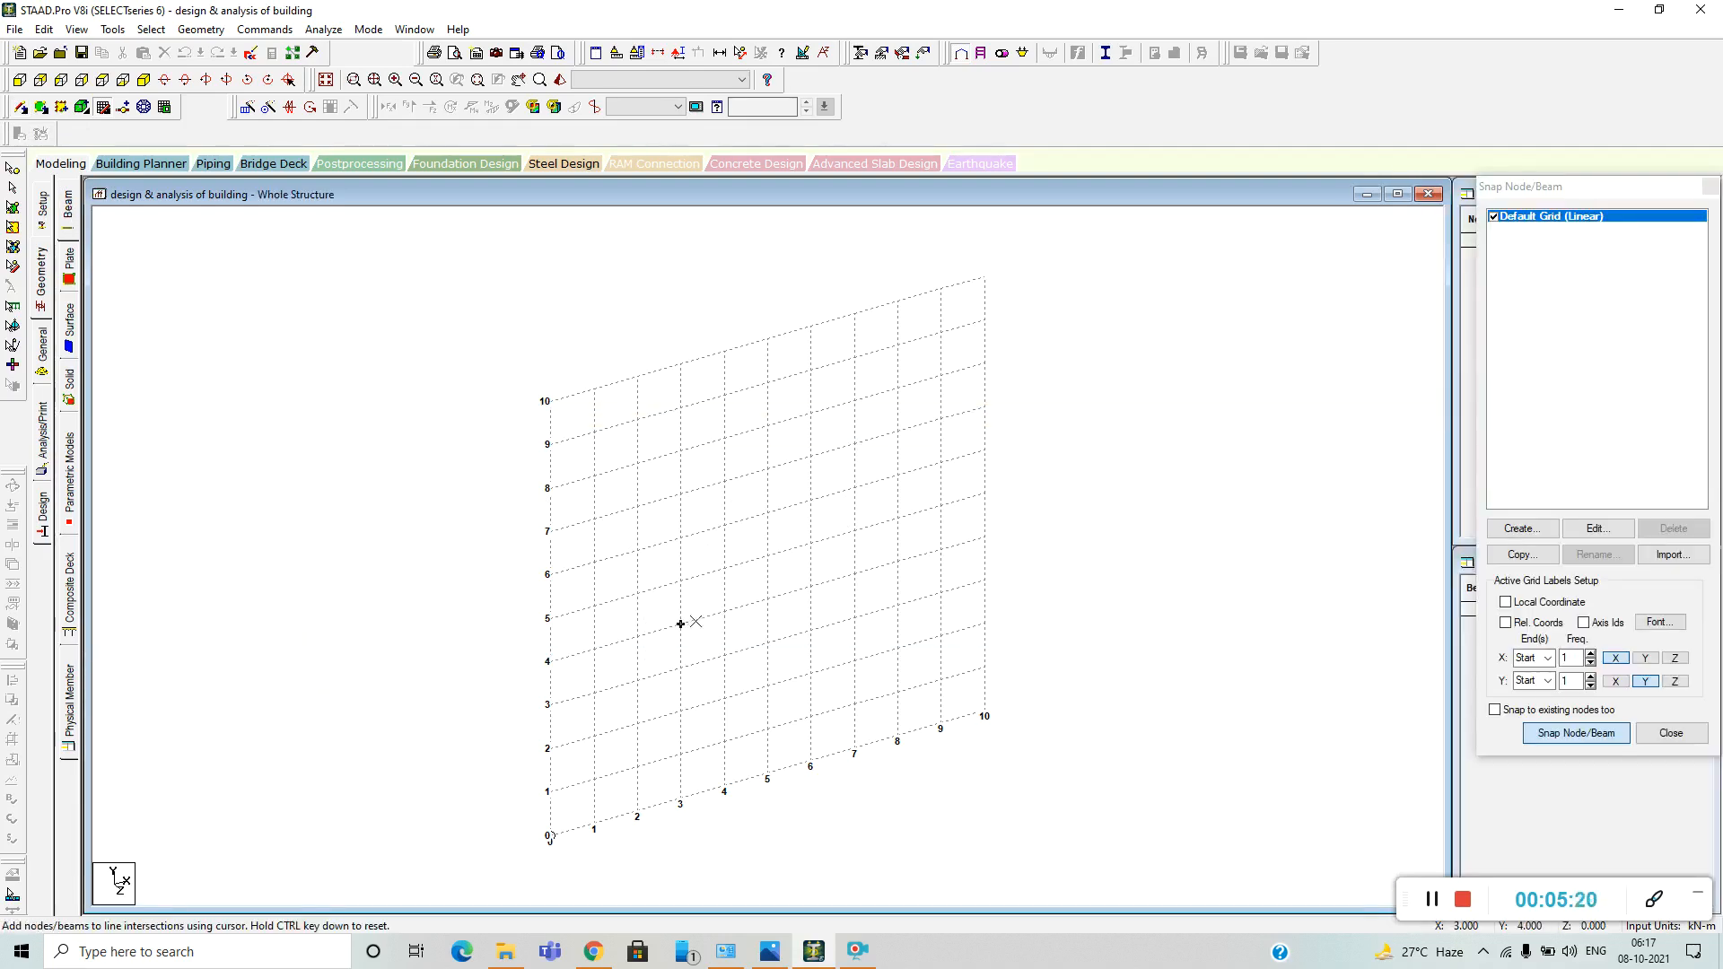
click(636, 637)
click(810, 586)
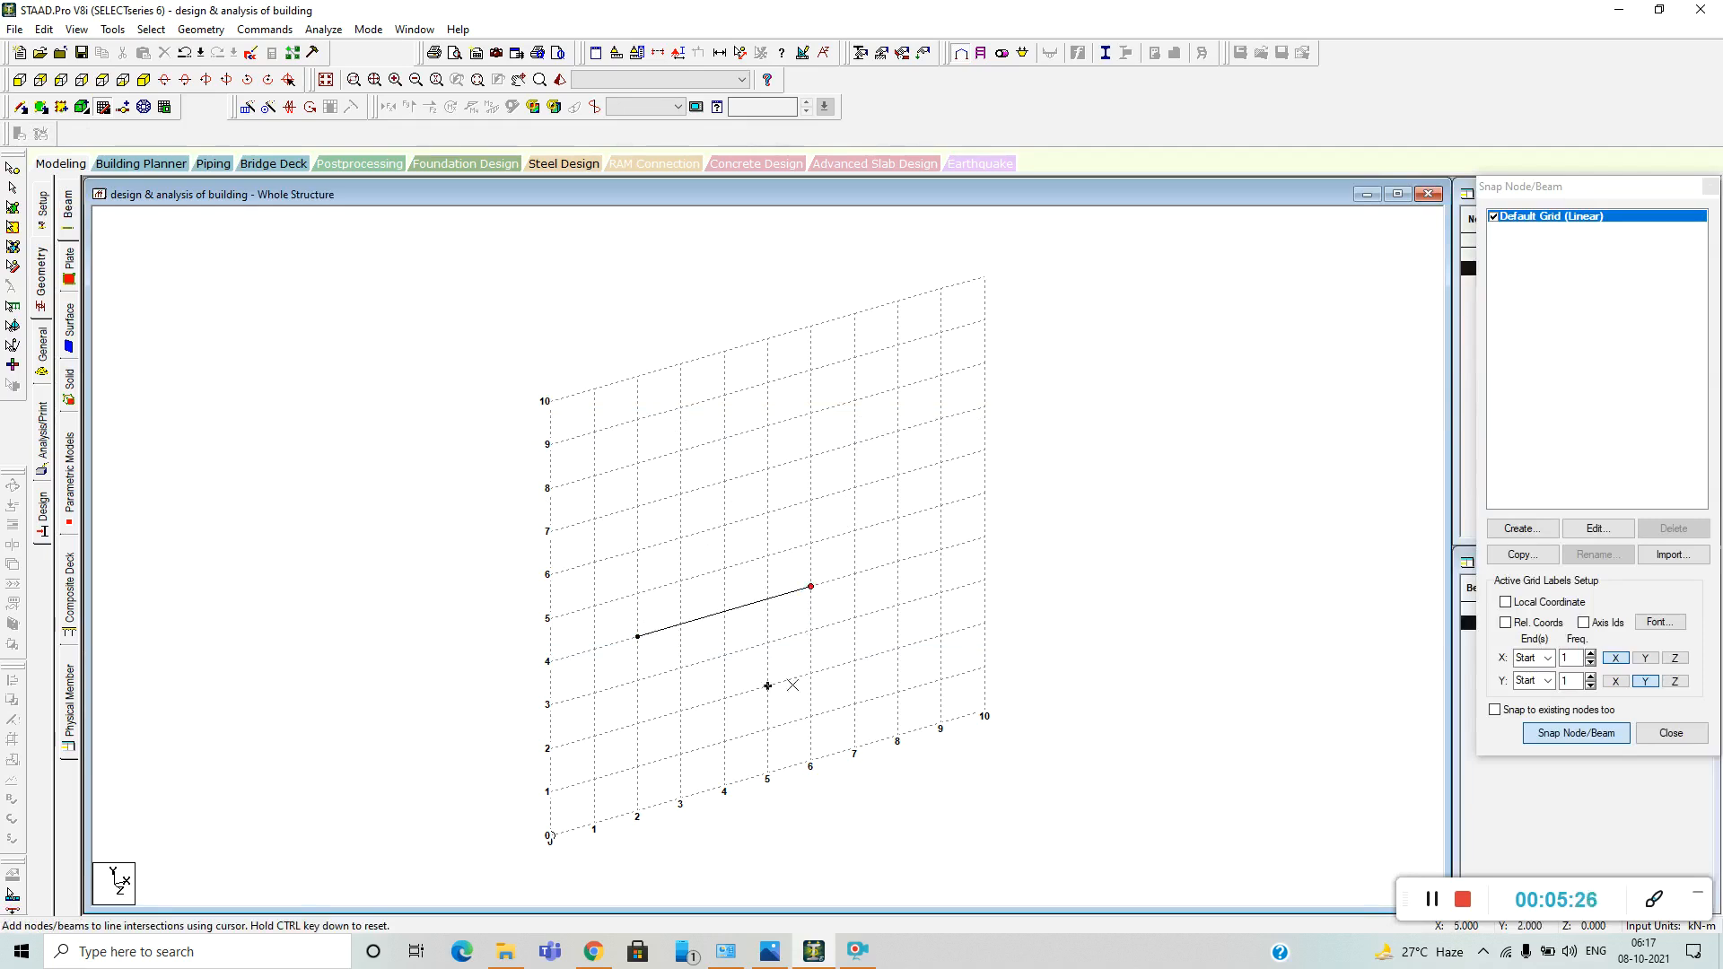
click(810, 761)
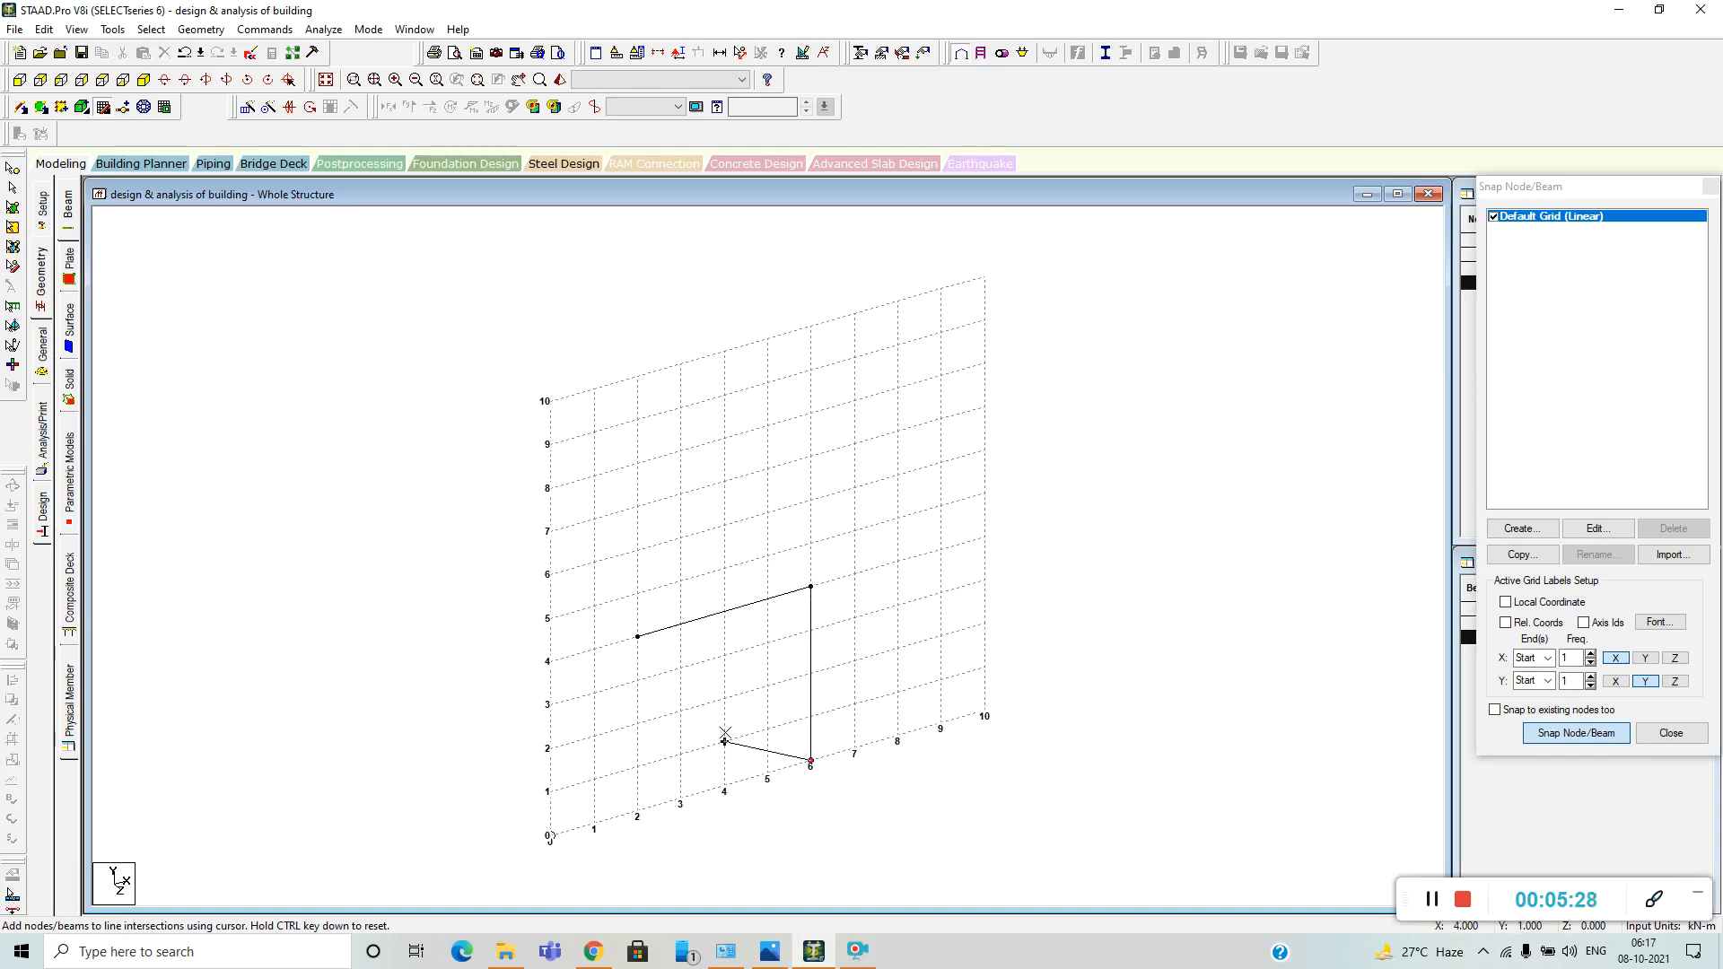
key(Escape)
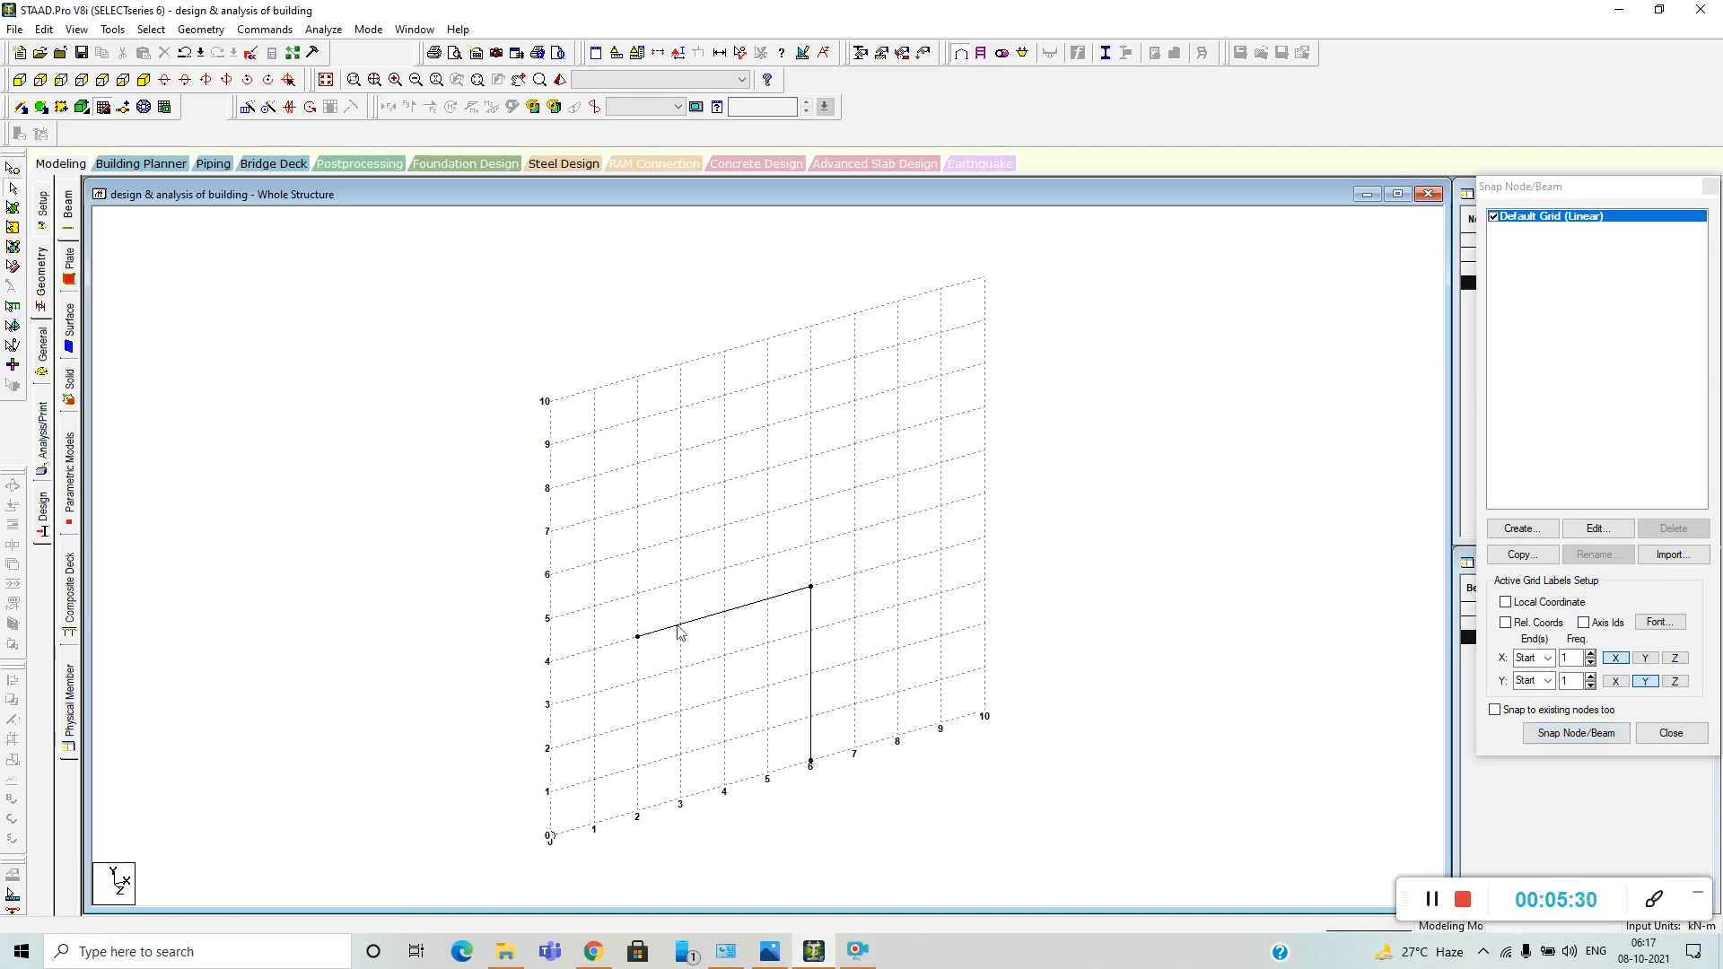
click(77, 215)
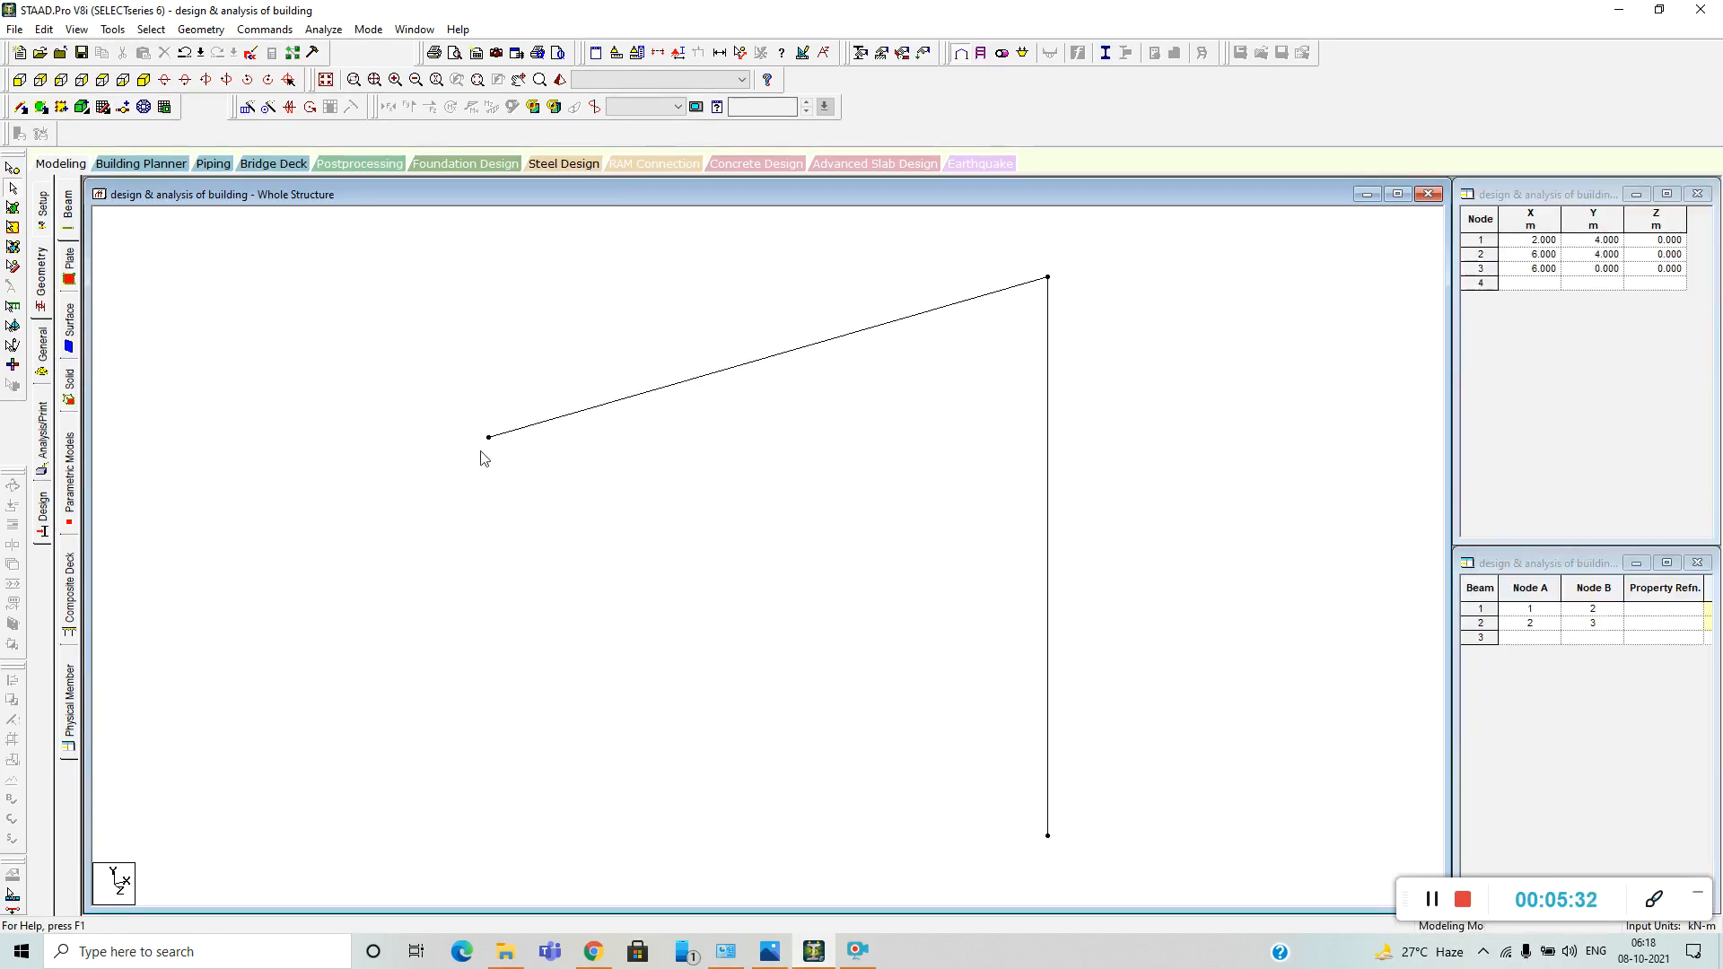
Paste a copy of the horizontal beam's free end node 3 m directly below it, at X 2, Y 1, Z 0.
scroll(666, 504, down, 12)
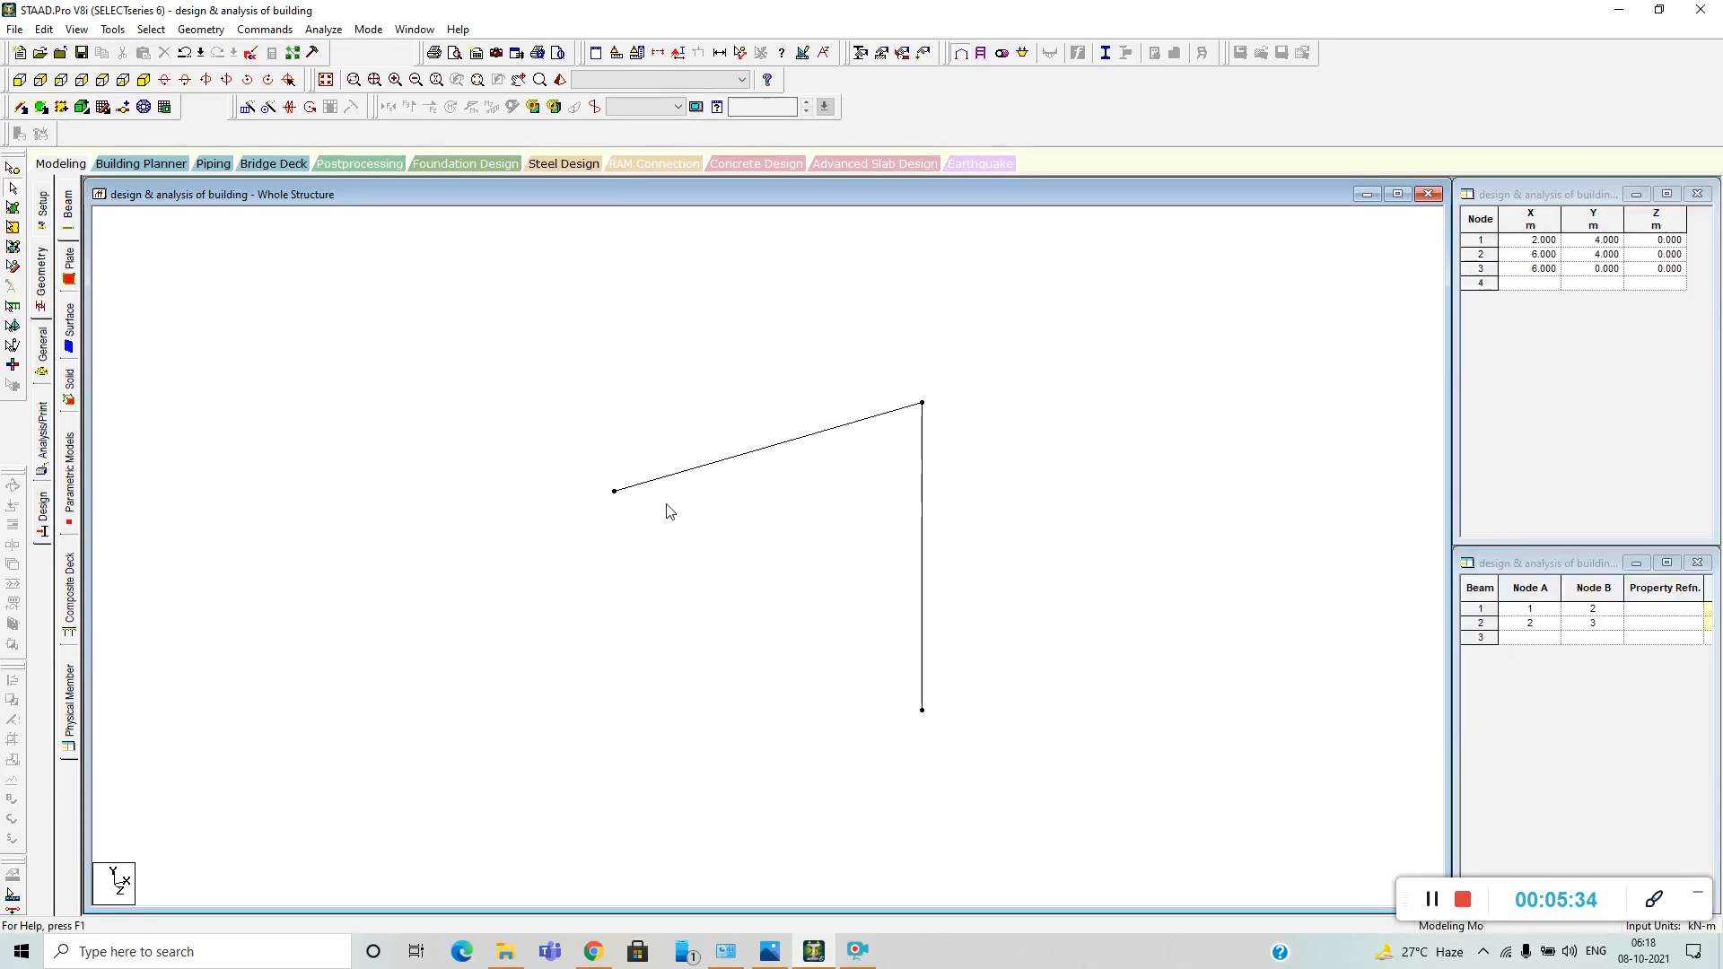
scroll(668, 508, up, 3)
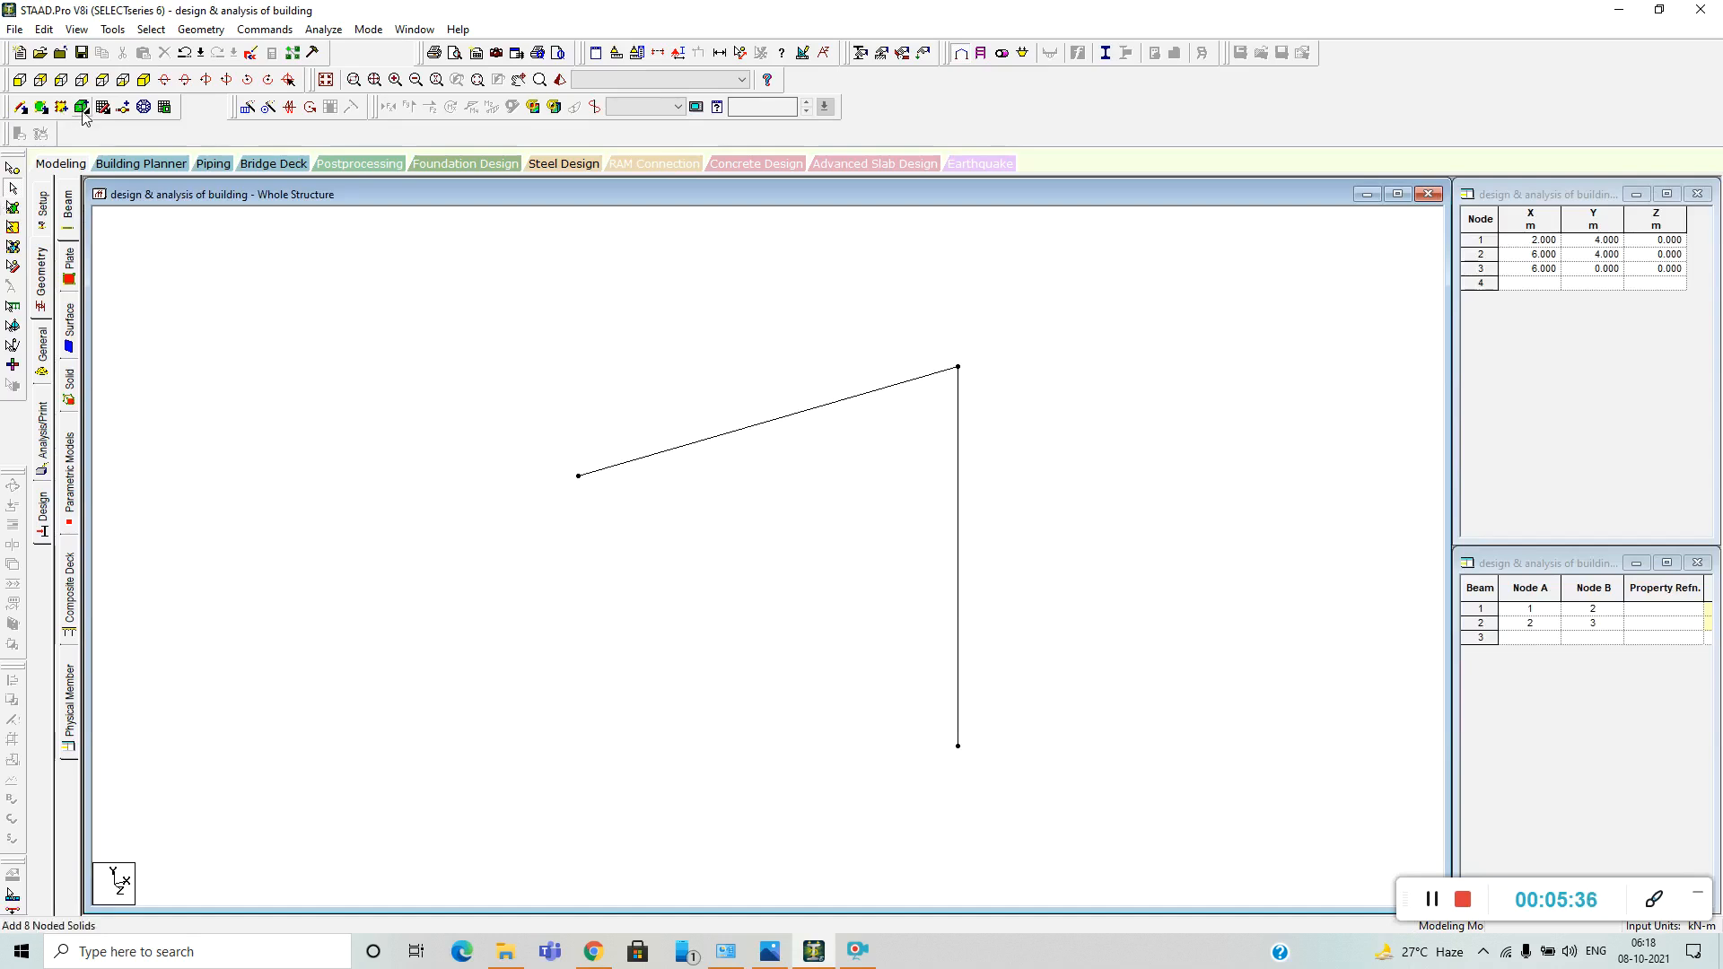
click(579, 478)
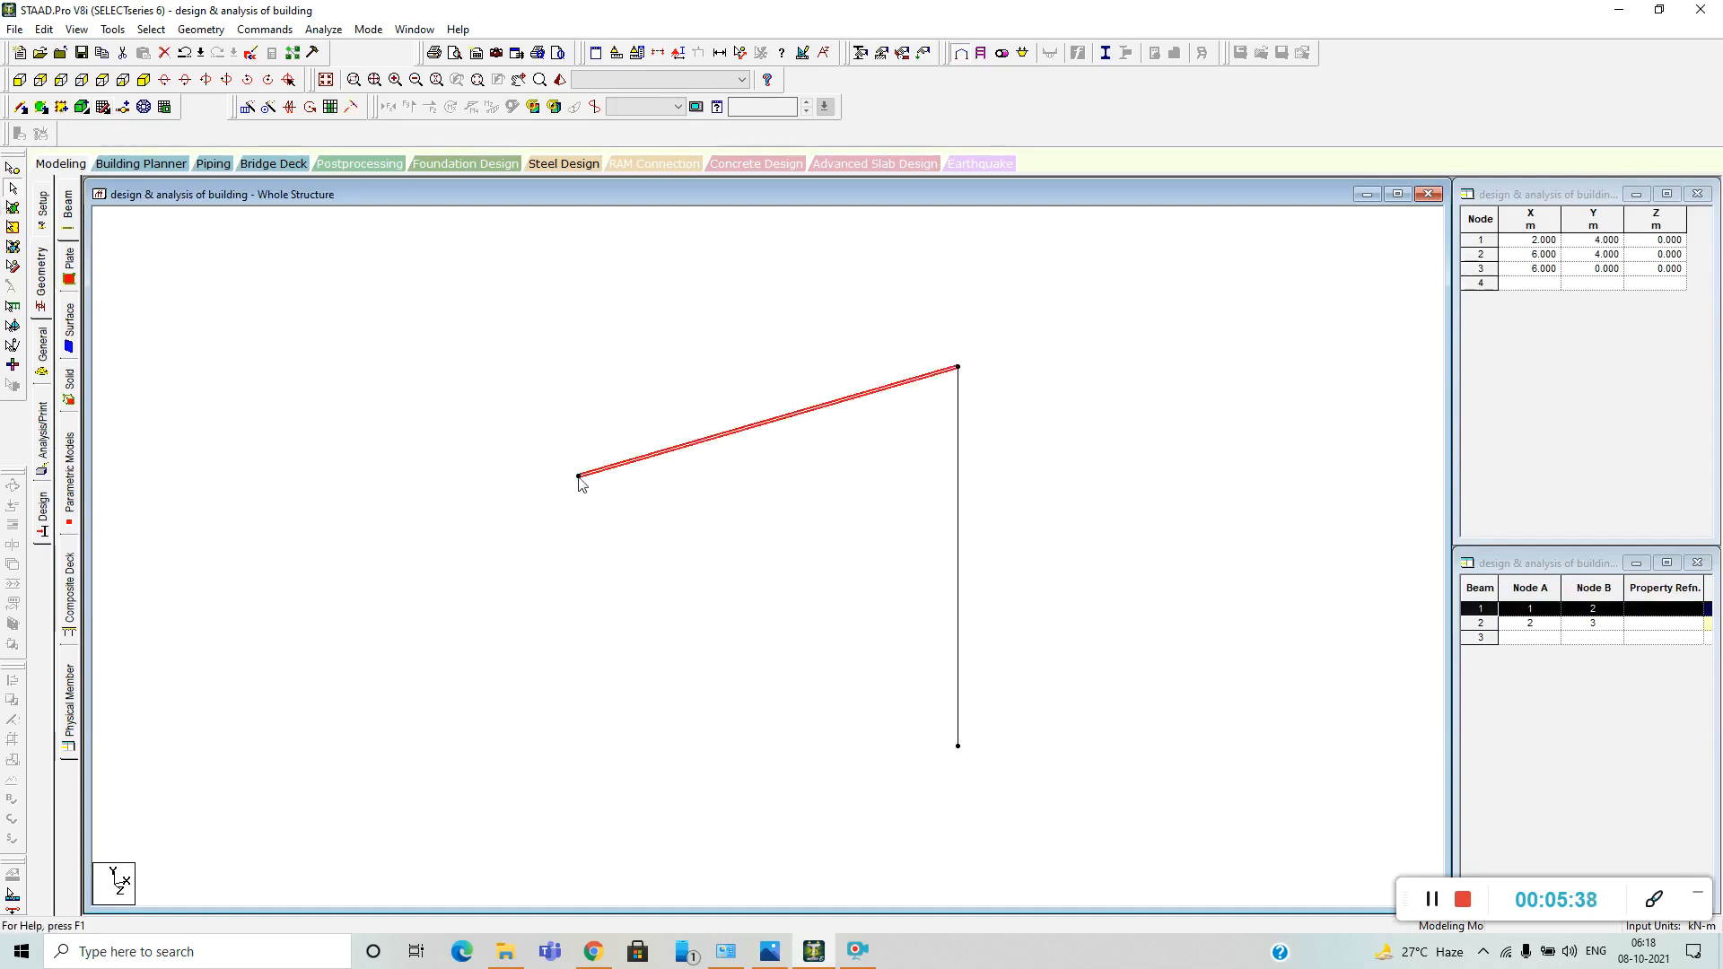
click(178, 308)
click(12, 168)
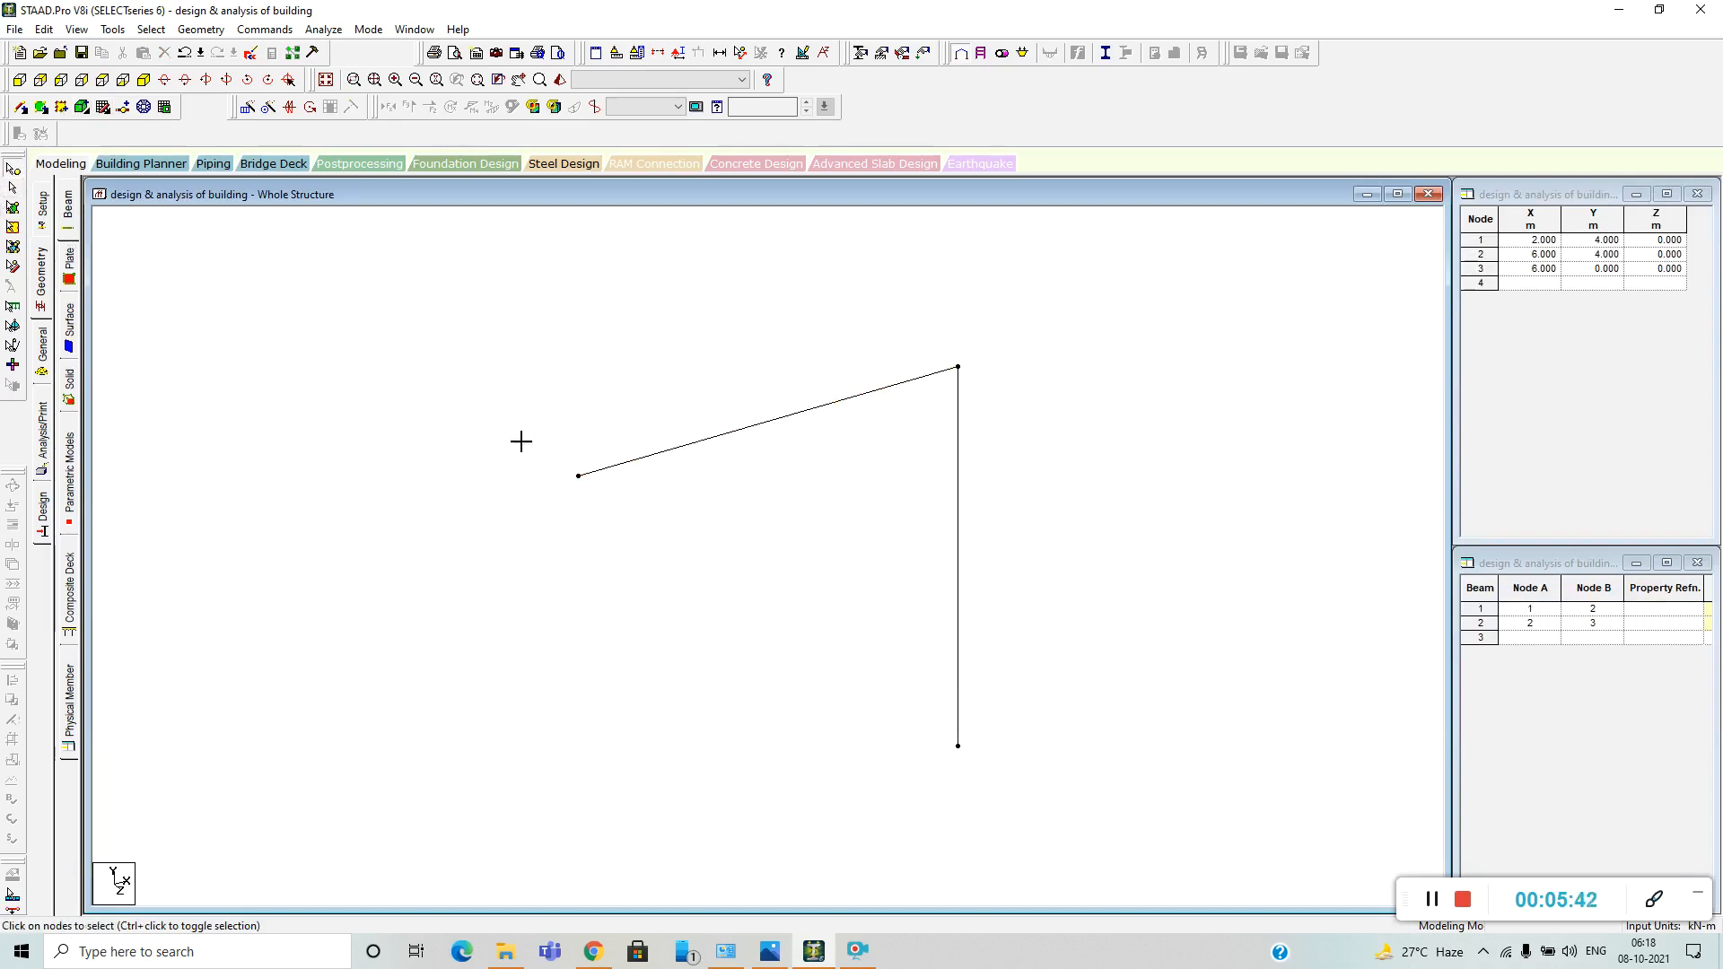
click(579, 476)
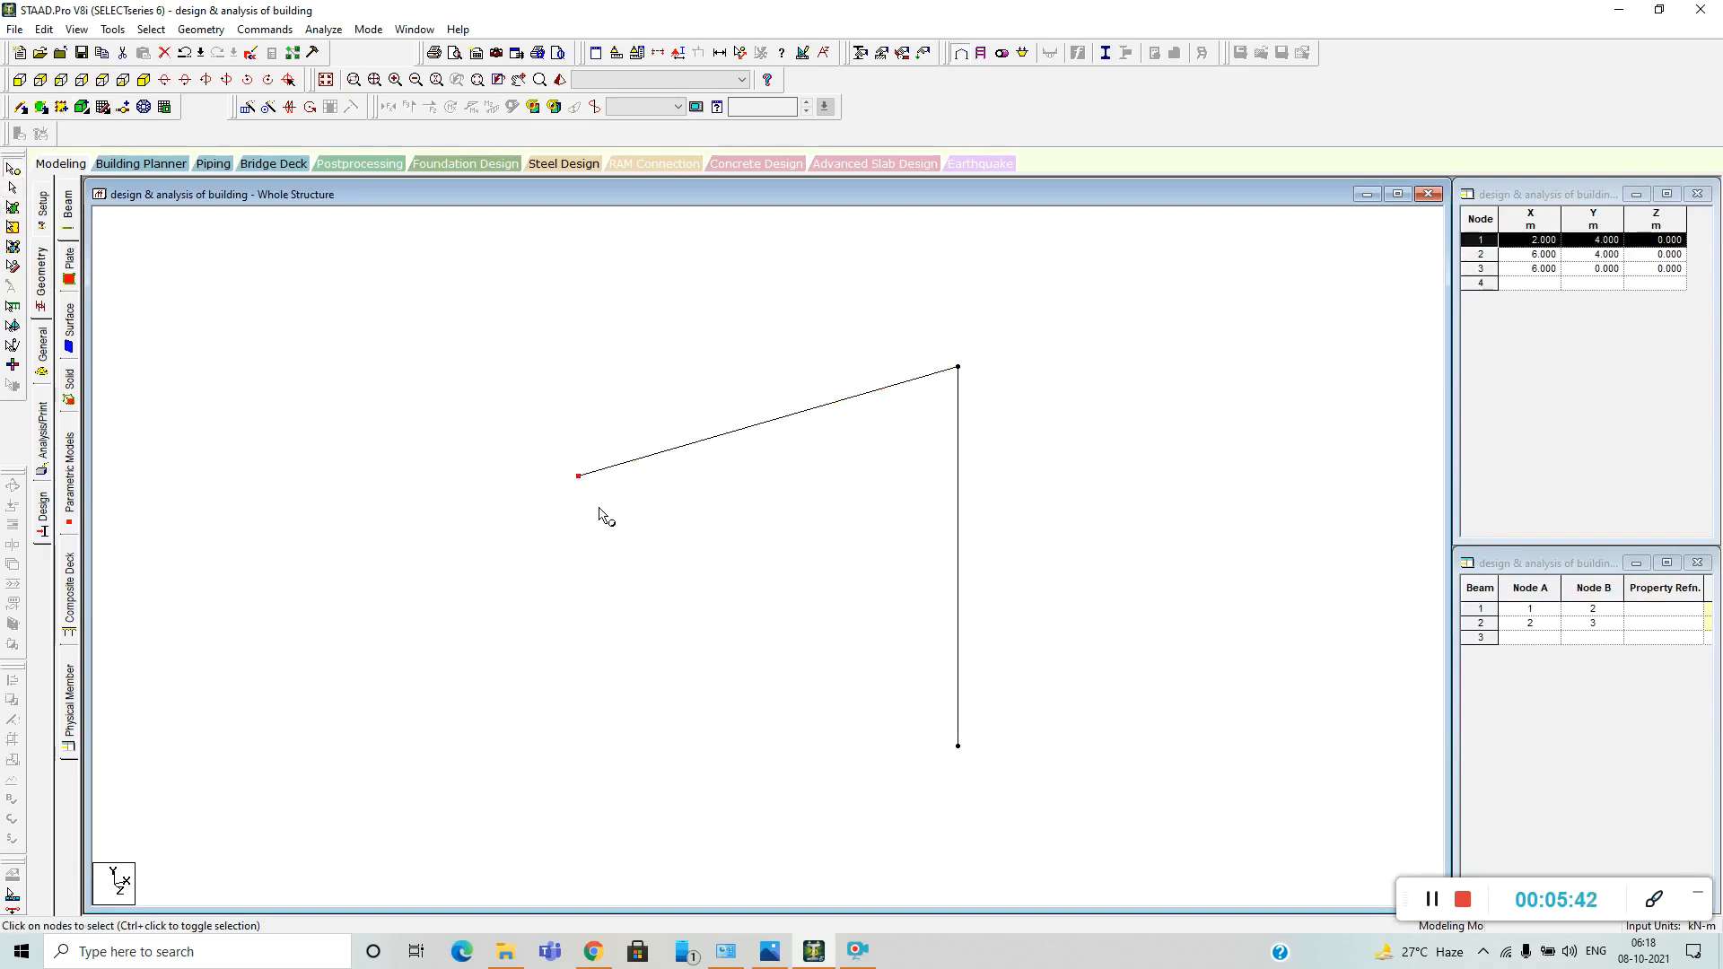
right_click(1012, 361)
click(1069, 392)
right_click(1067, 352)
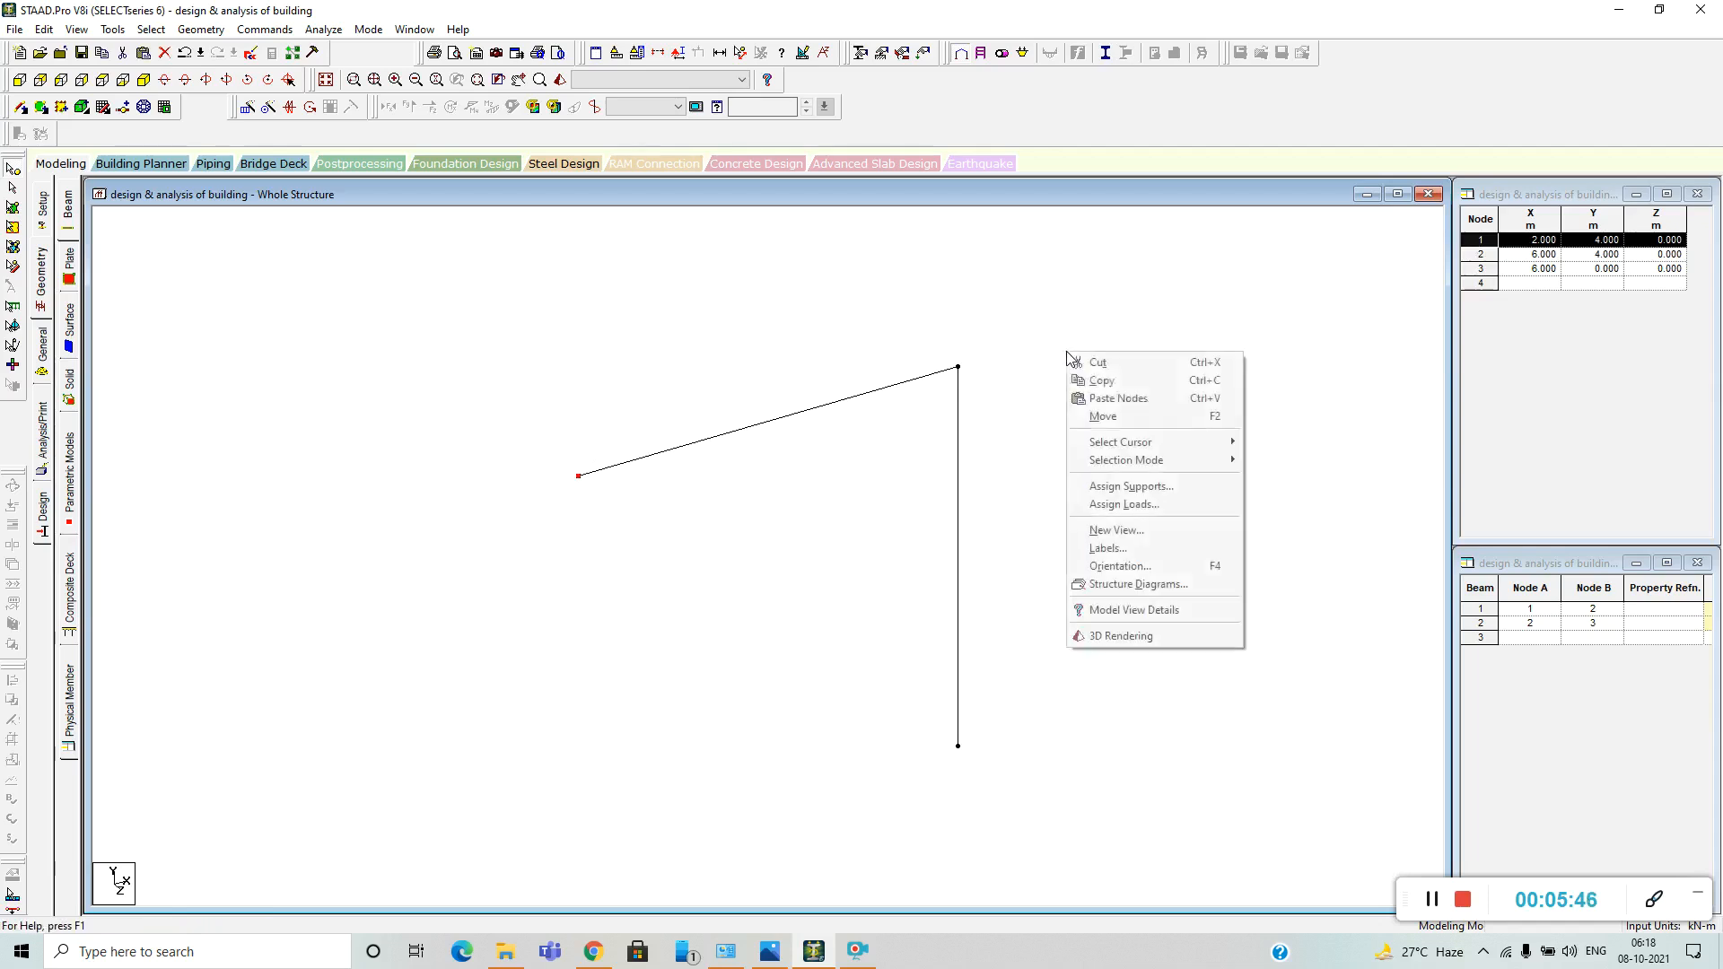
click(1119, 398)
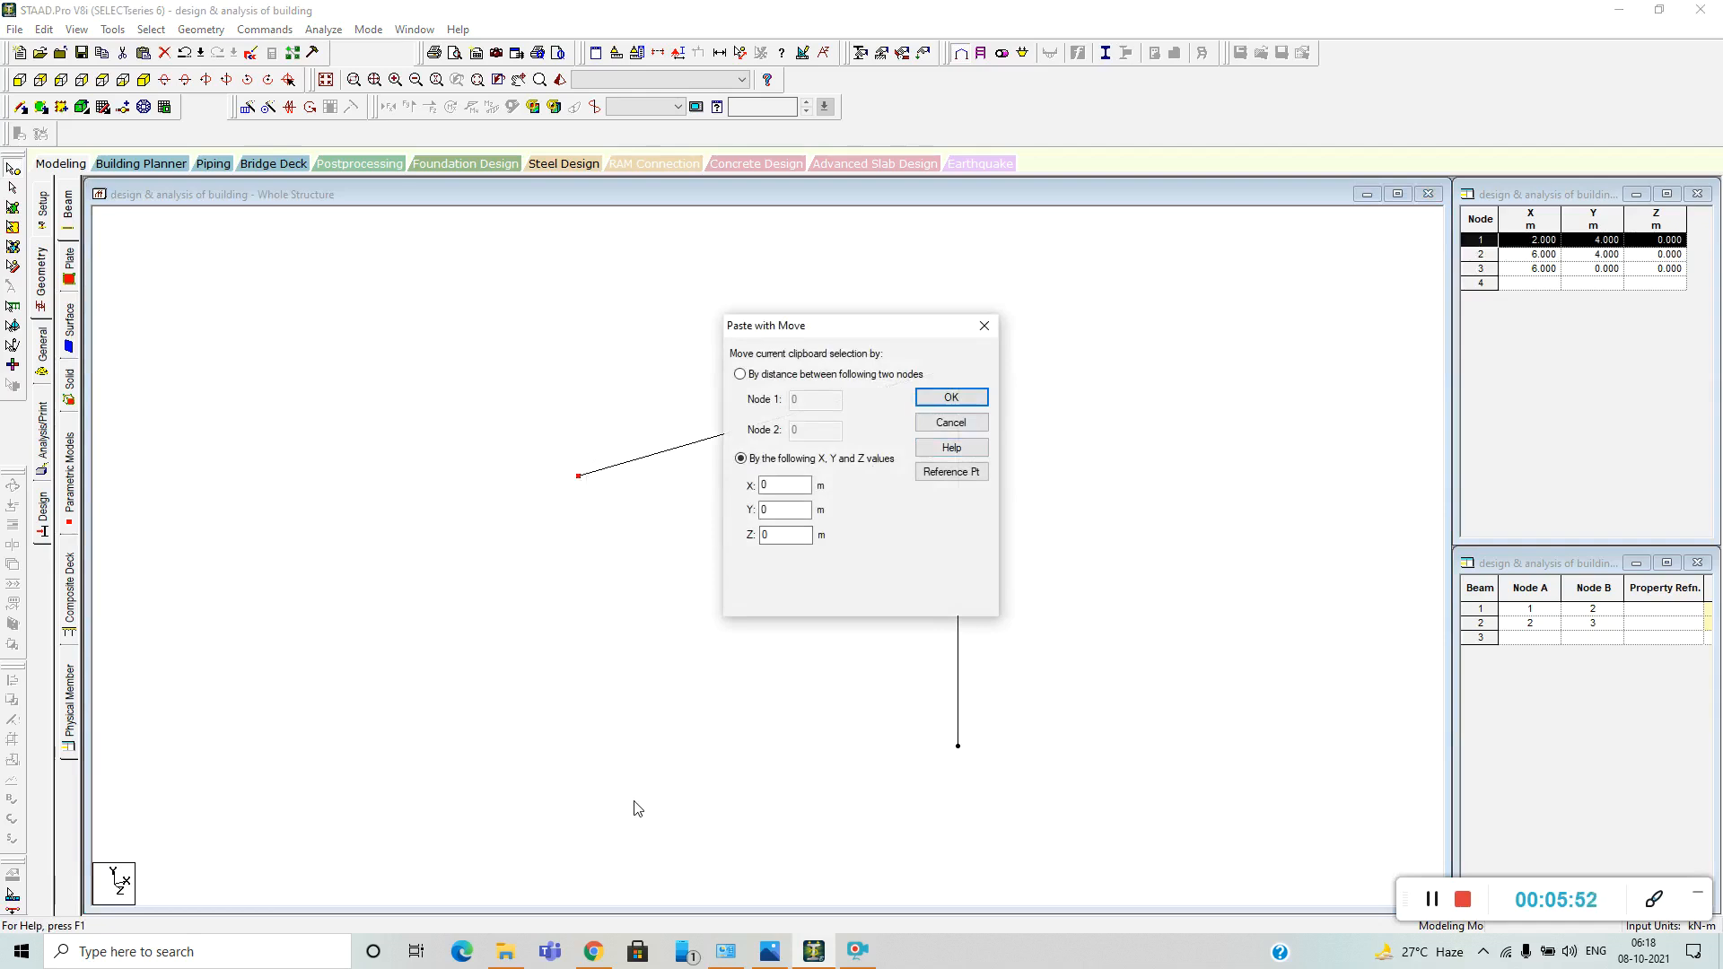
double_click(751, 511)
click(951, 397)
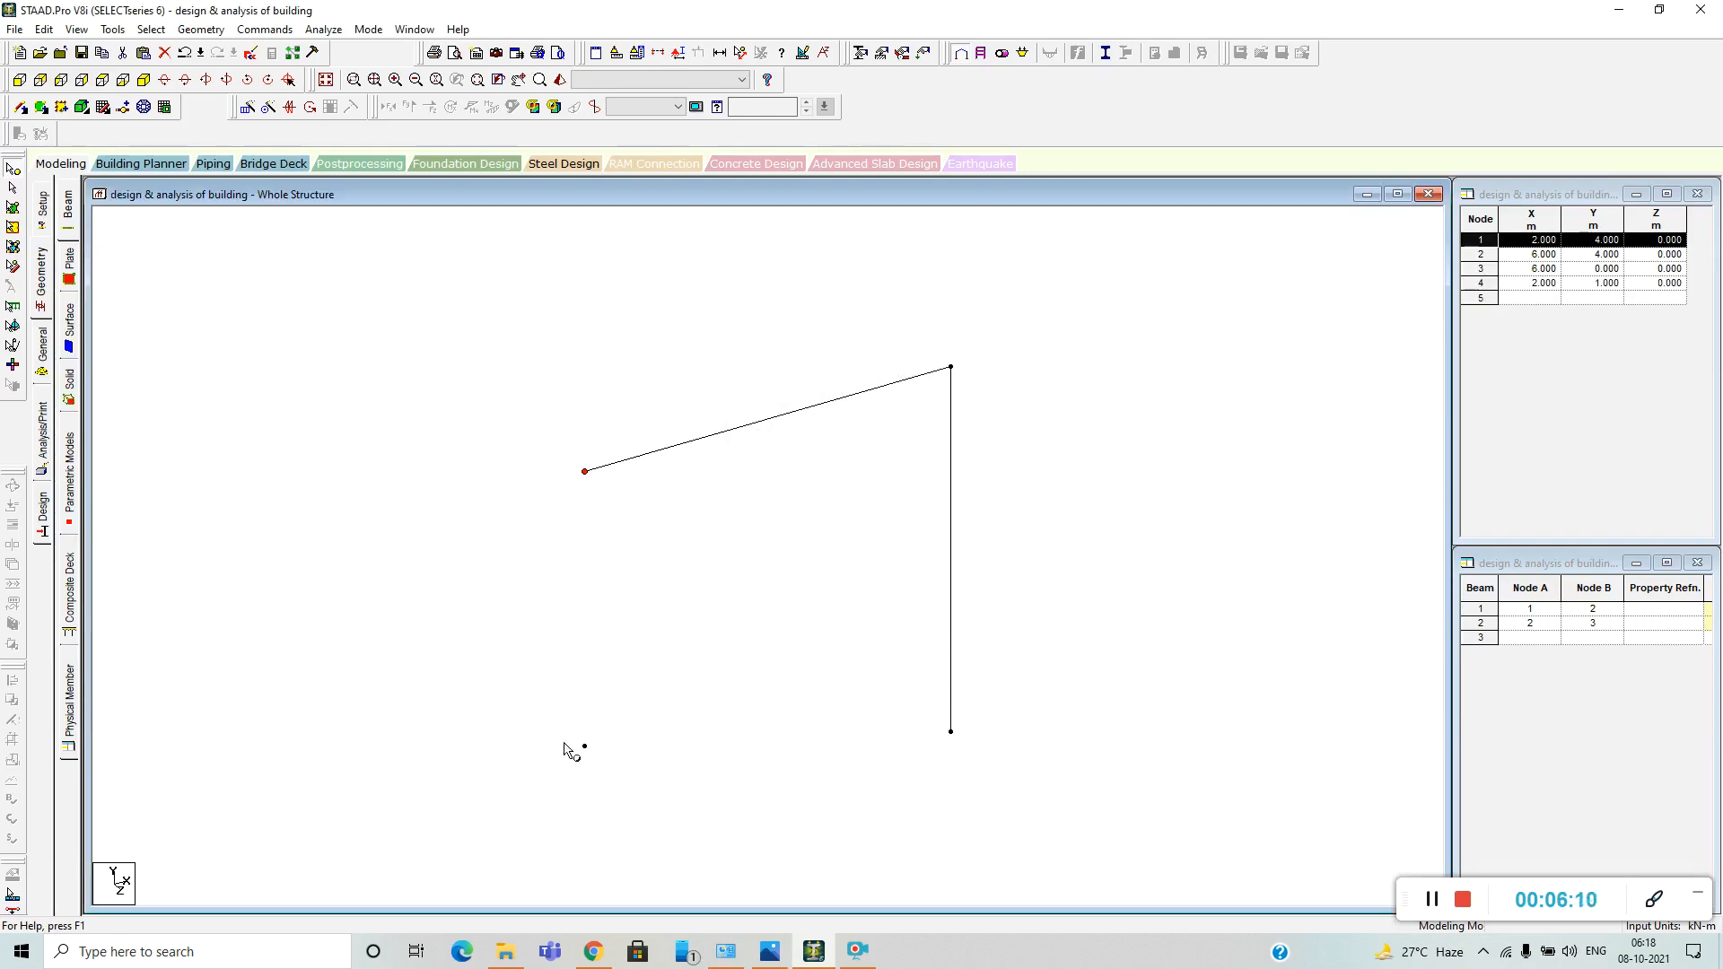
Add a beam connecting node 1 to the free node 4 directly below it.
click(21, 107)
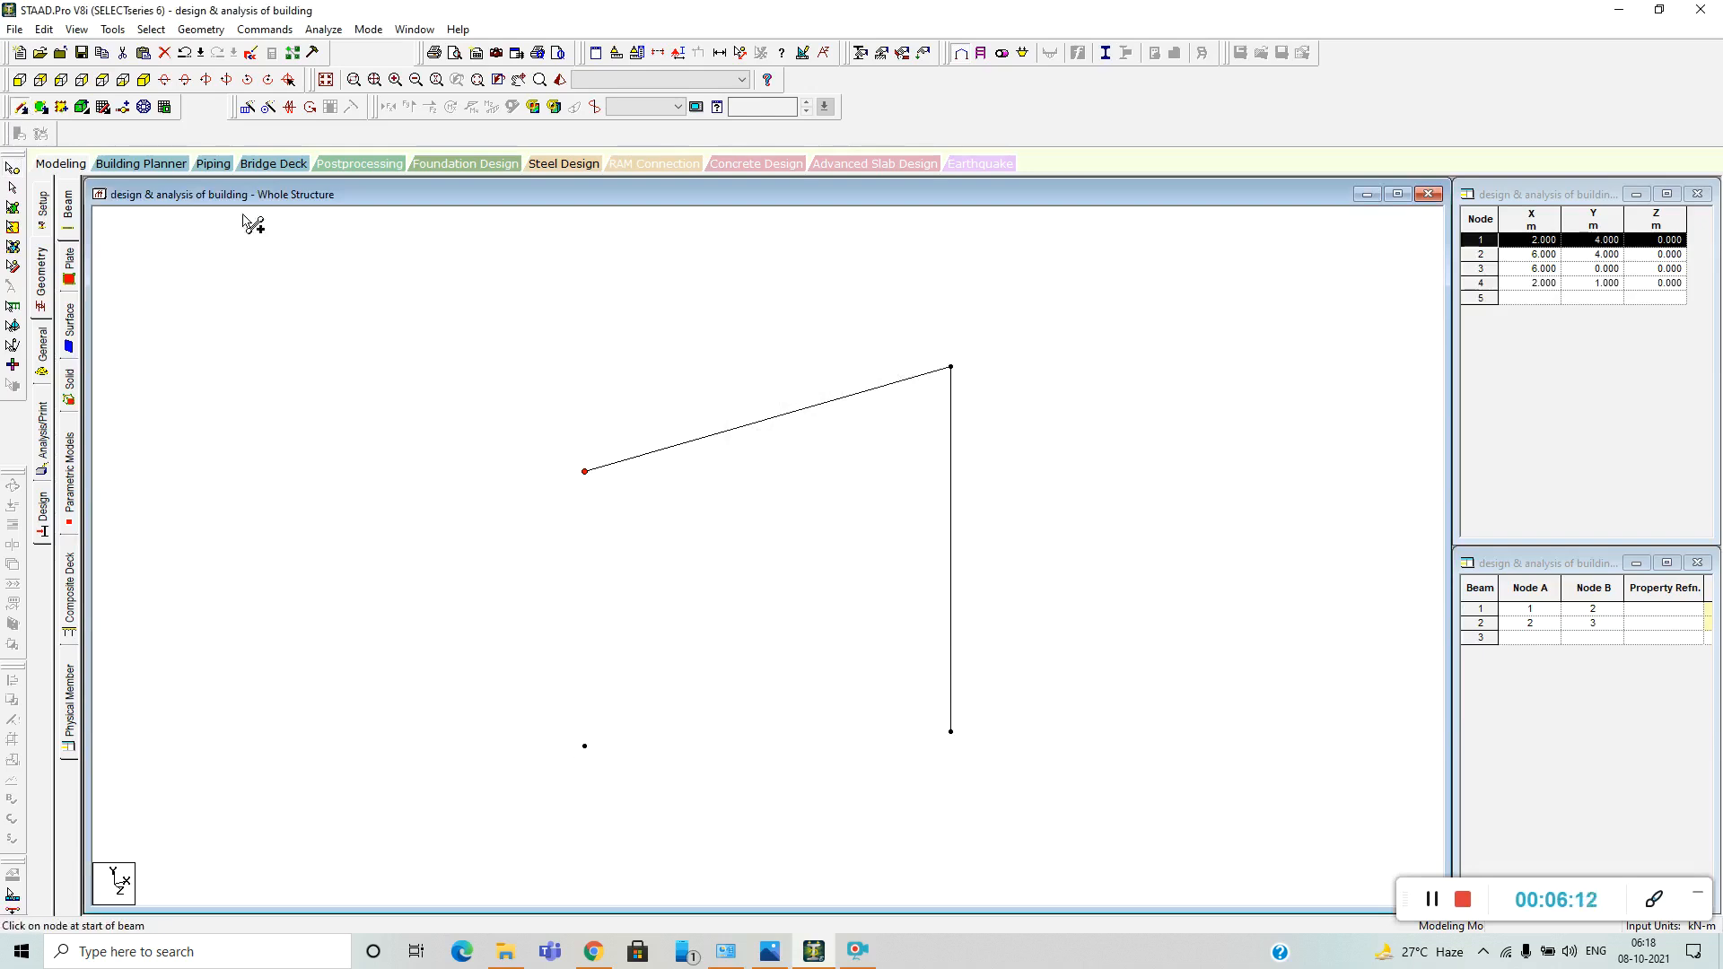
click(585, 471)
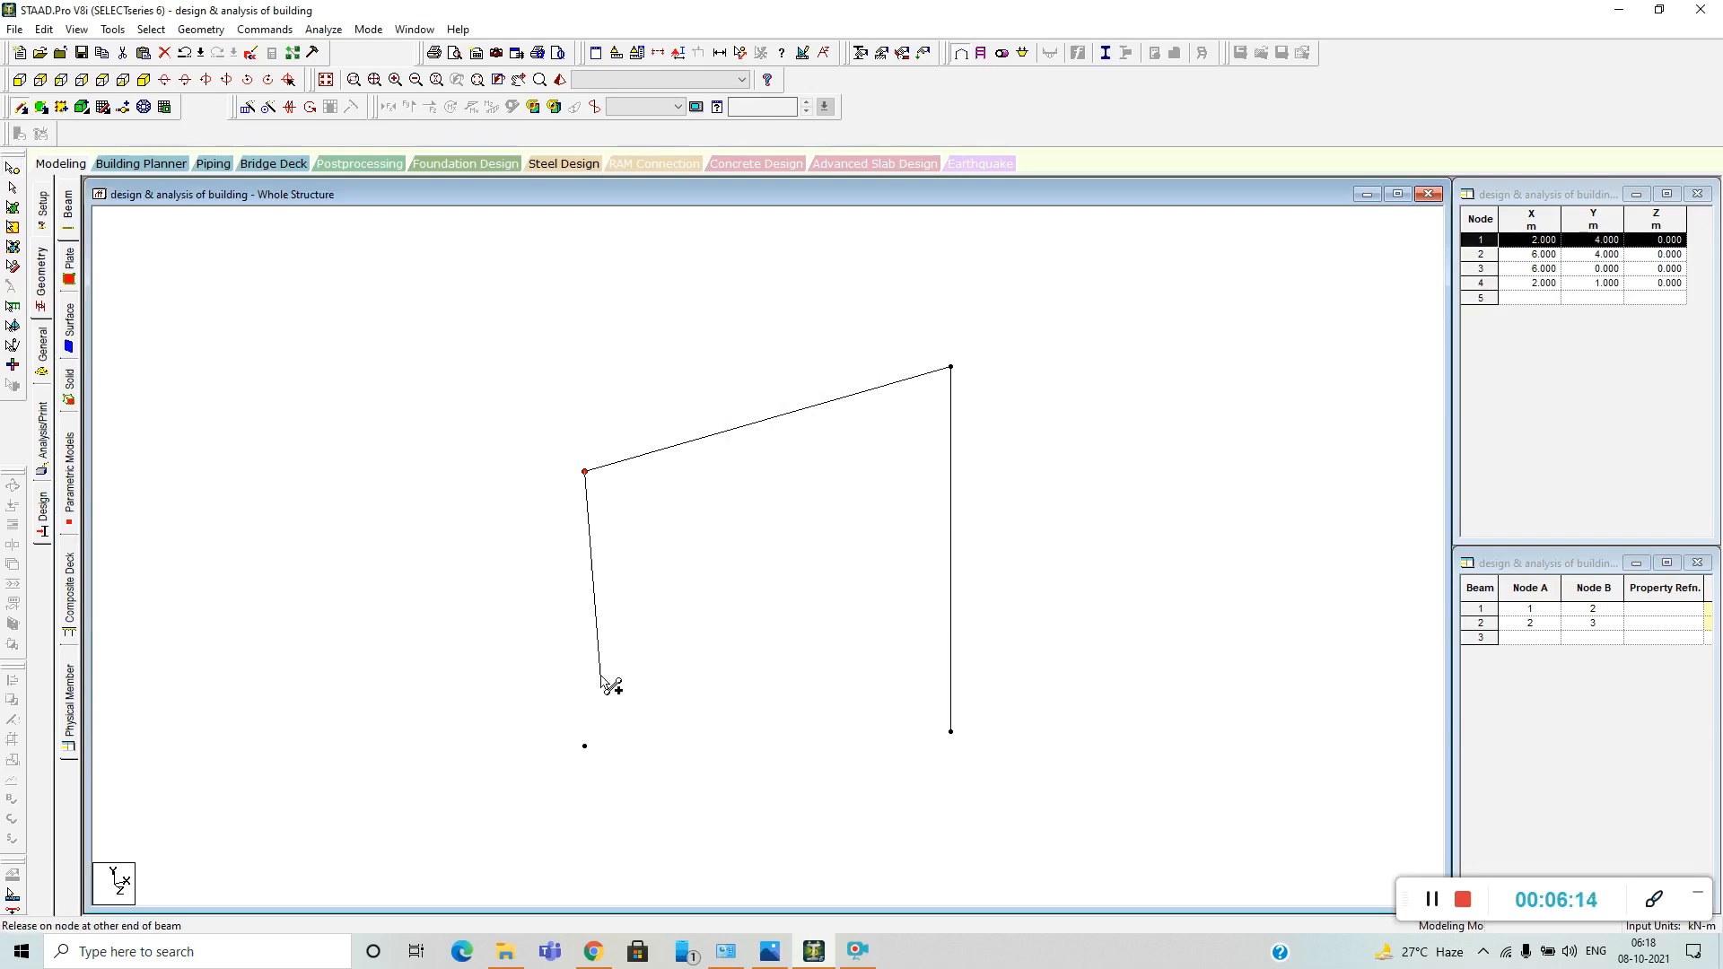
click(584, 746)
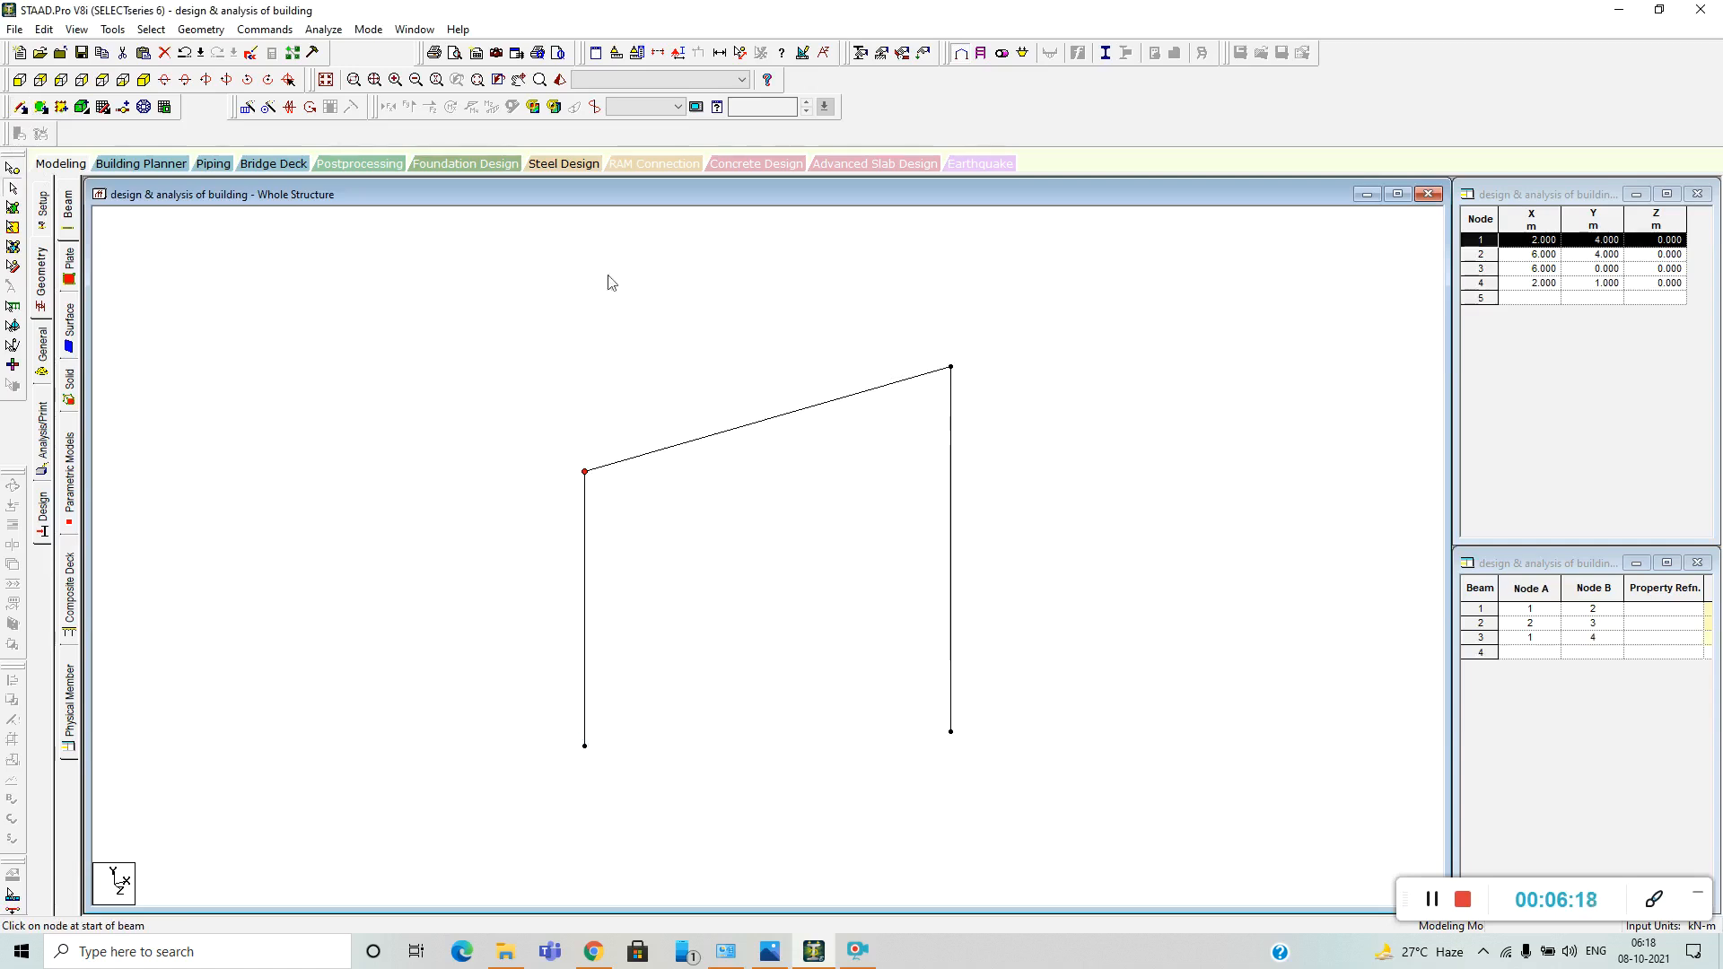
Delete all beams of the portal frame together with their unattached nodes.
drag(379, 263, 1109, 824)
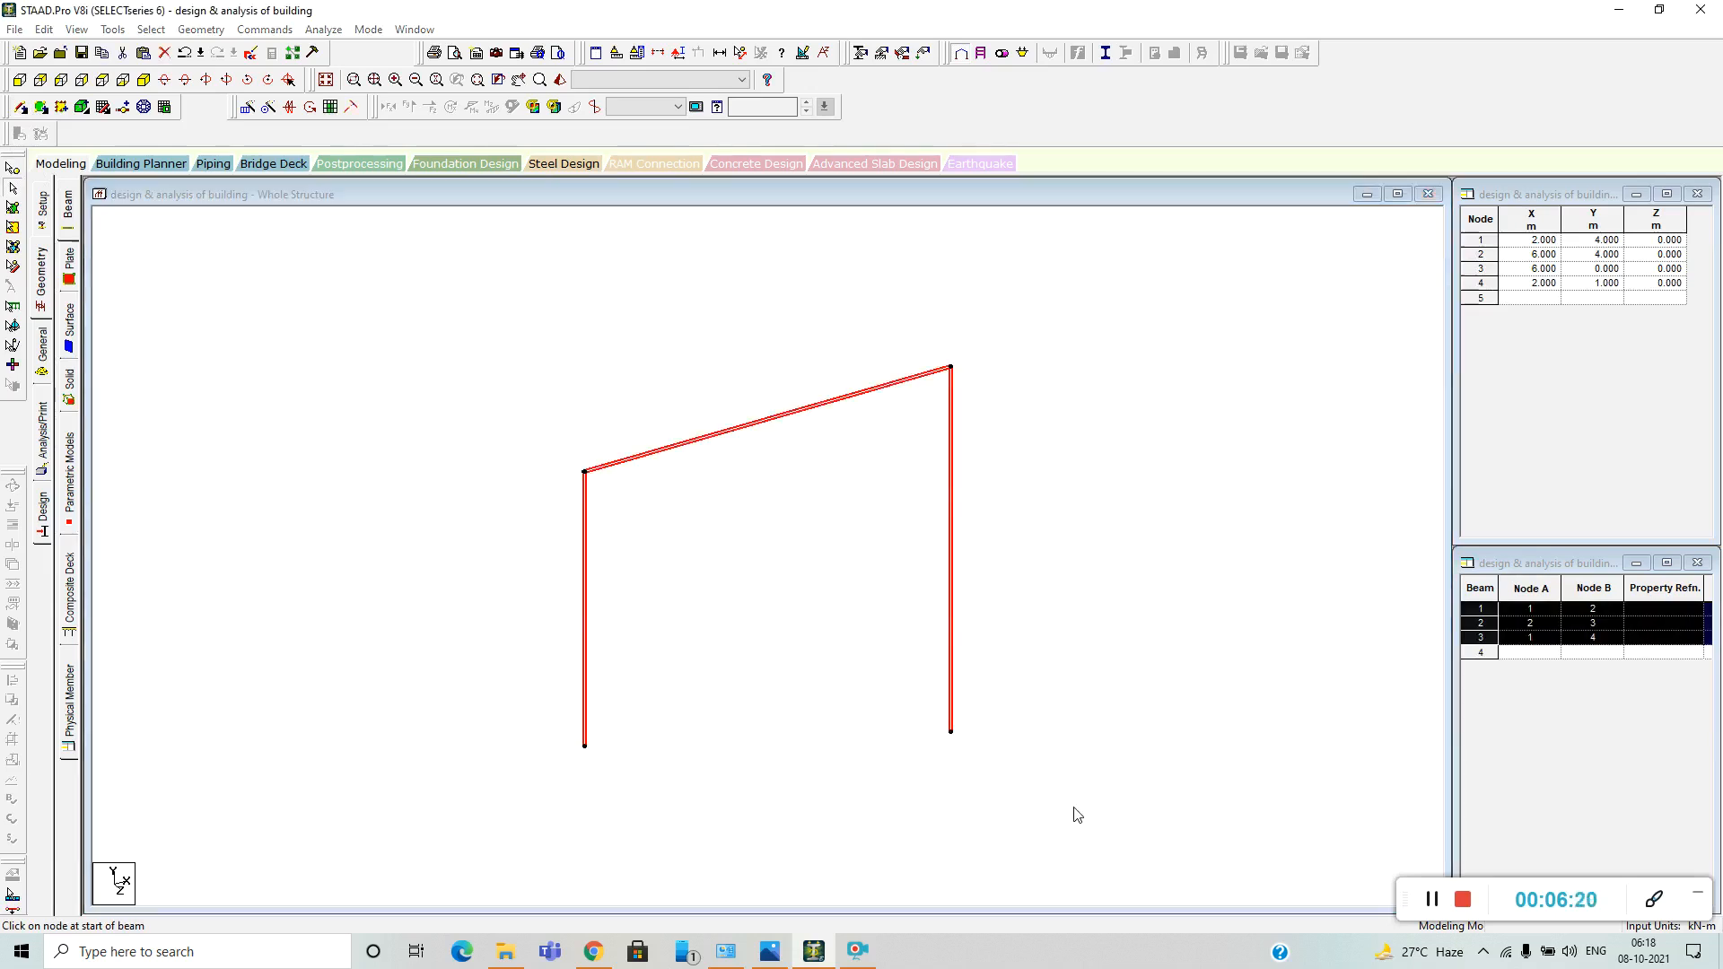
key(Delete)
click(910, 514)
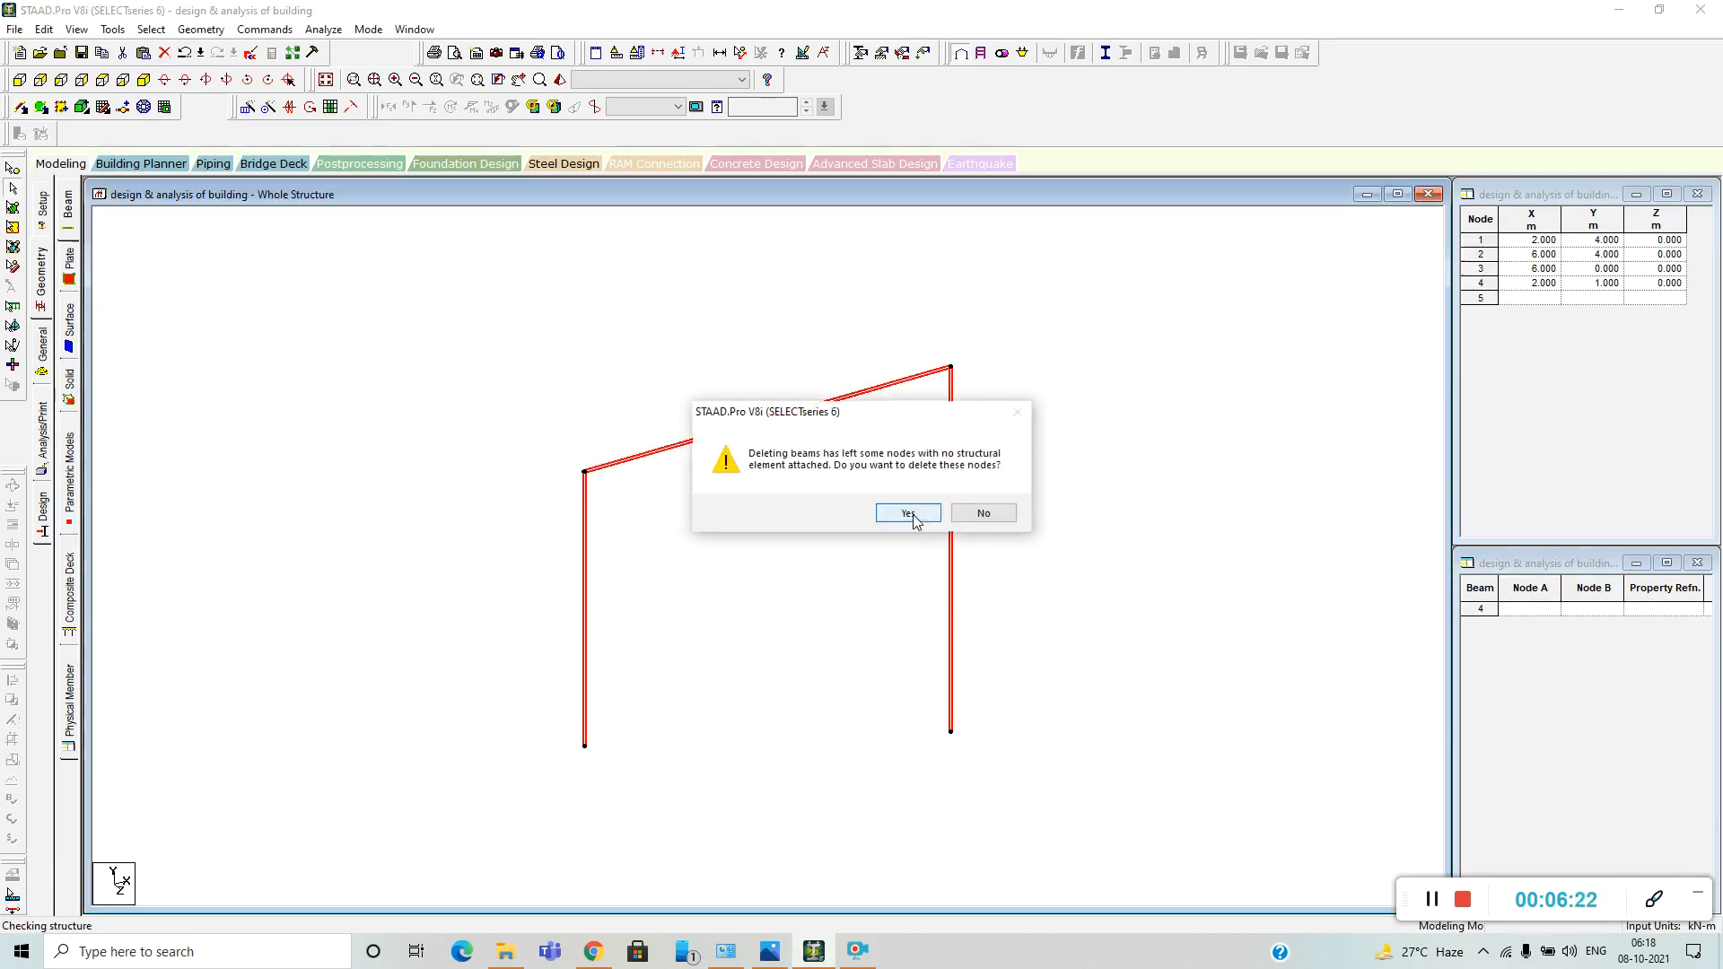
click(913, 520)
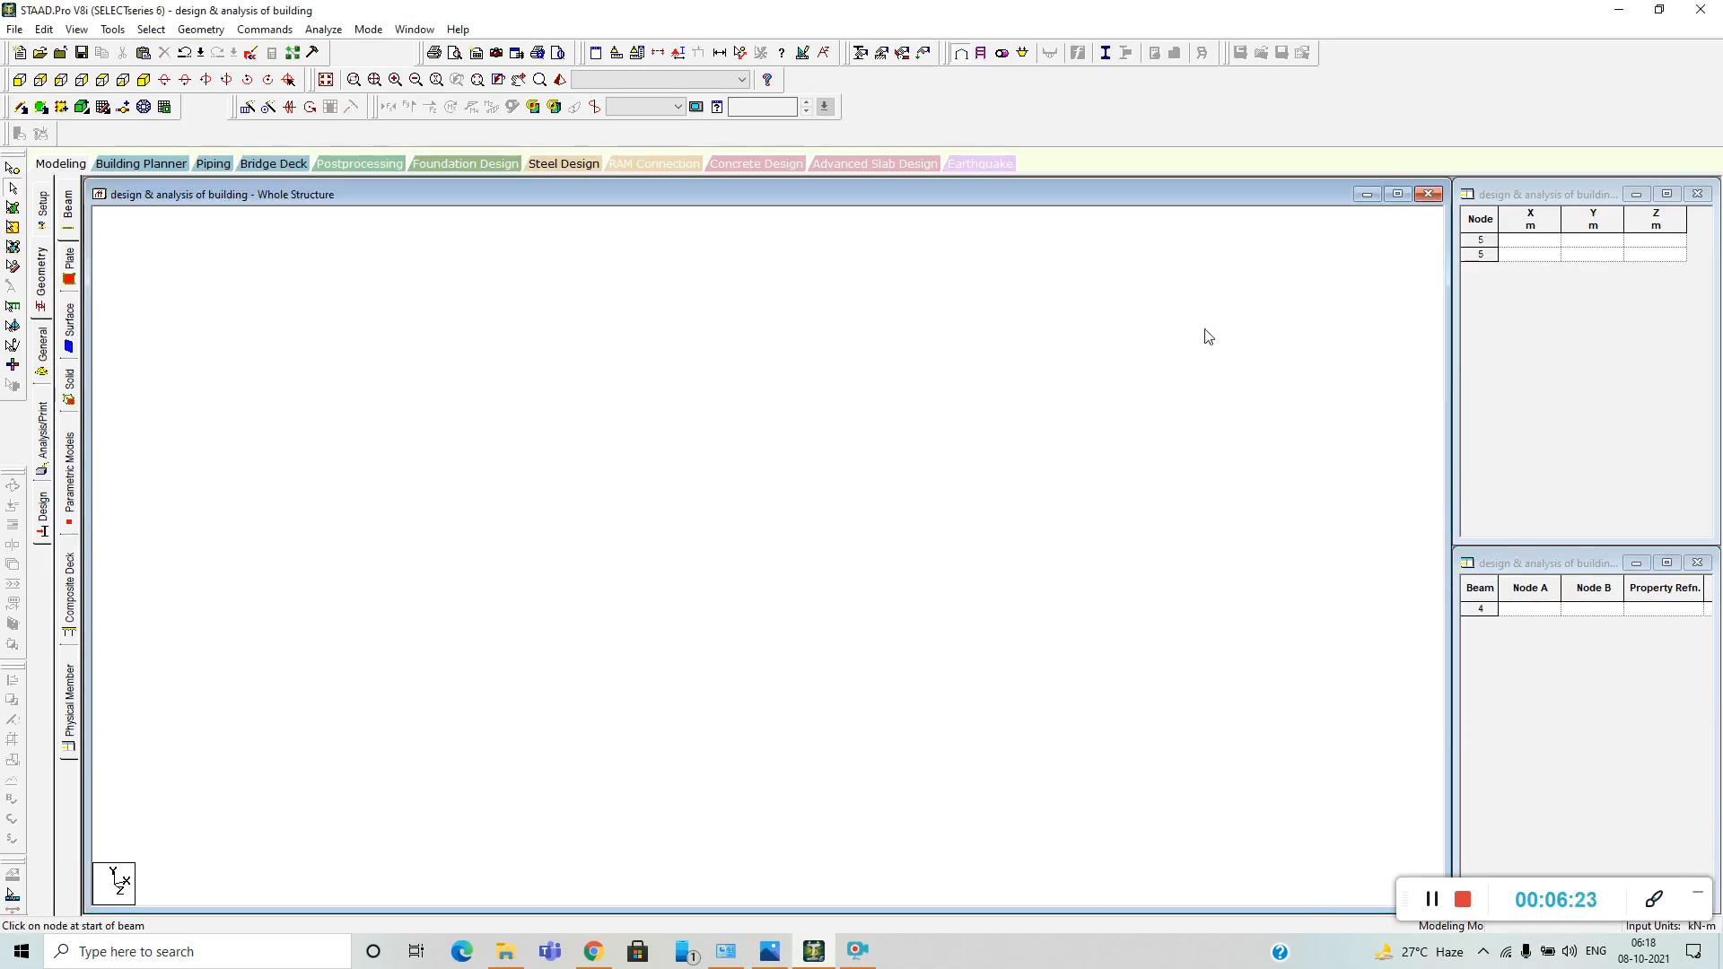
Enter two nodes in the node table: node 1 at 0, 0, 0 and node 2 at X 4, Y 0, Z 0 m.
click(1538, 244)
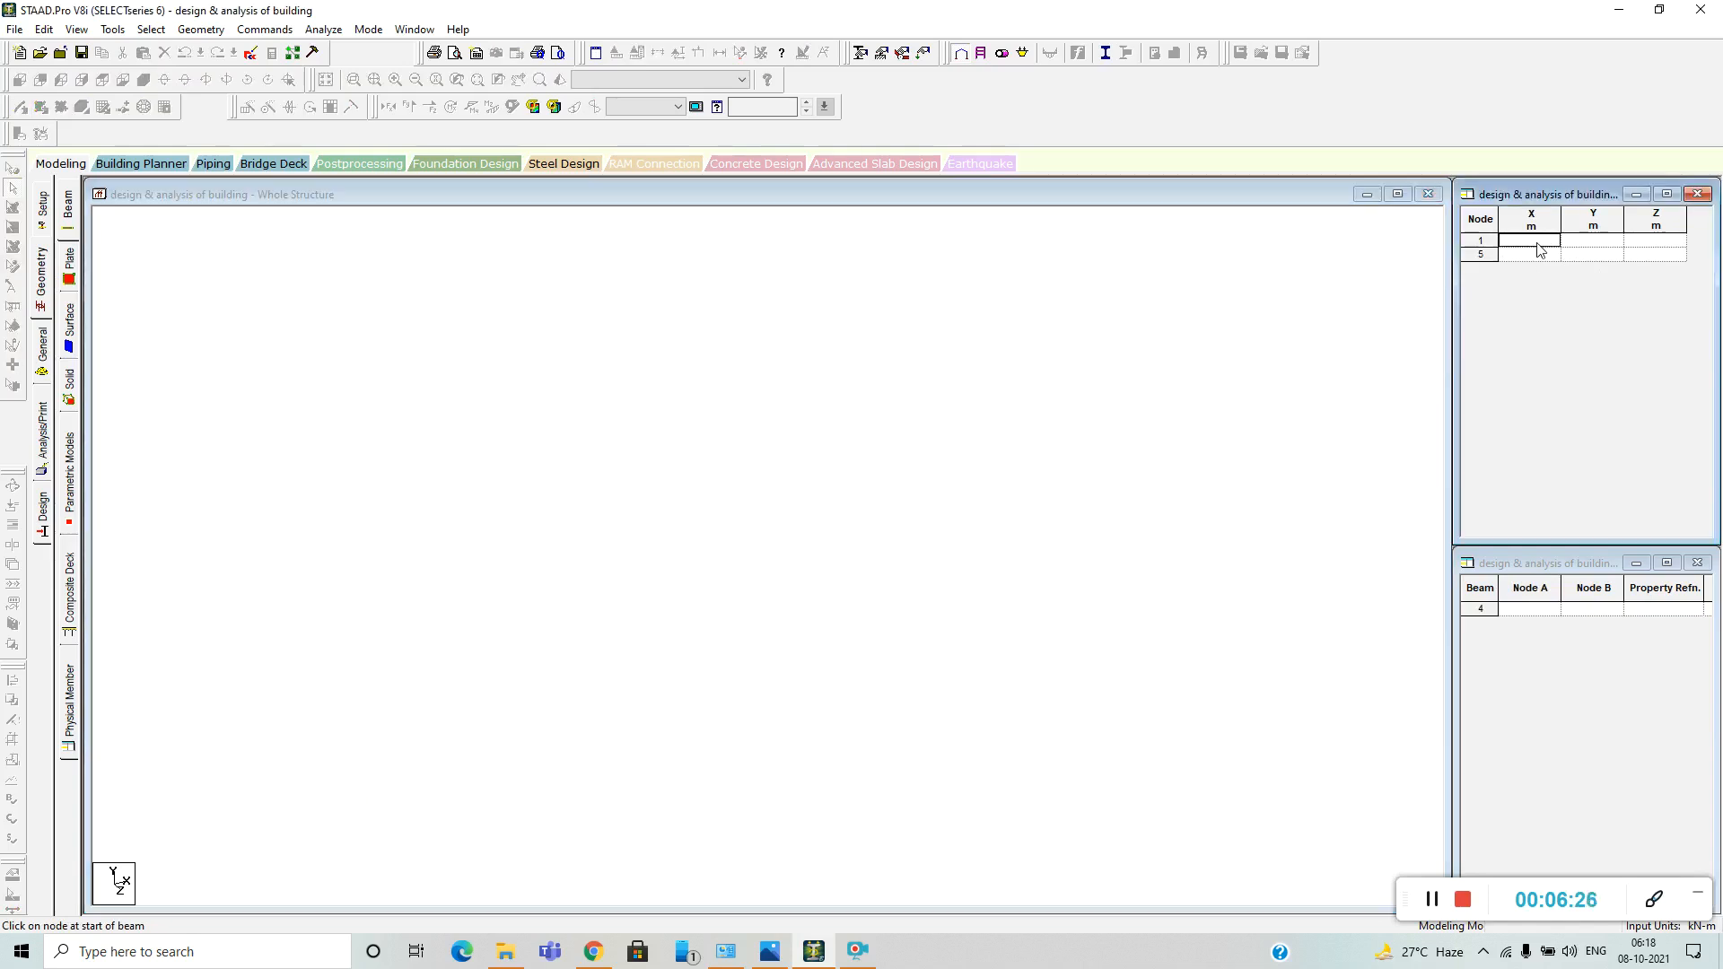
text(0)
key(Return)
text(4)
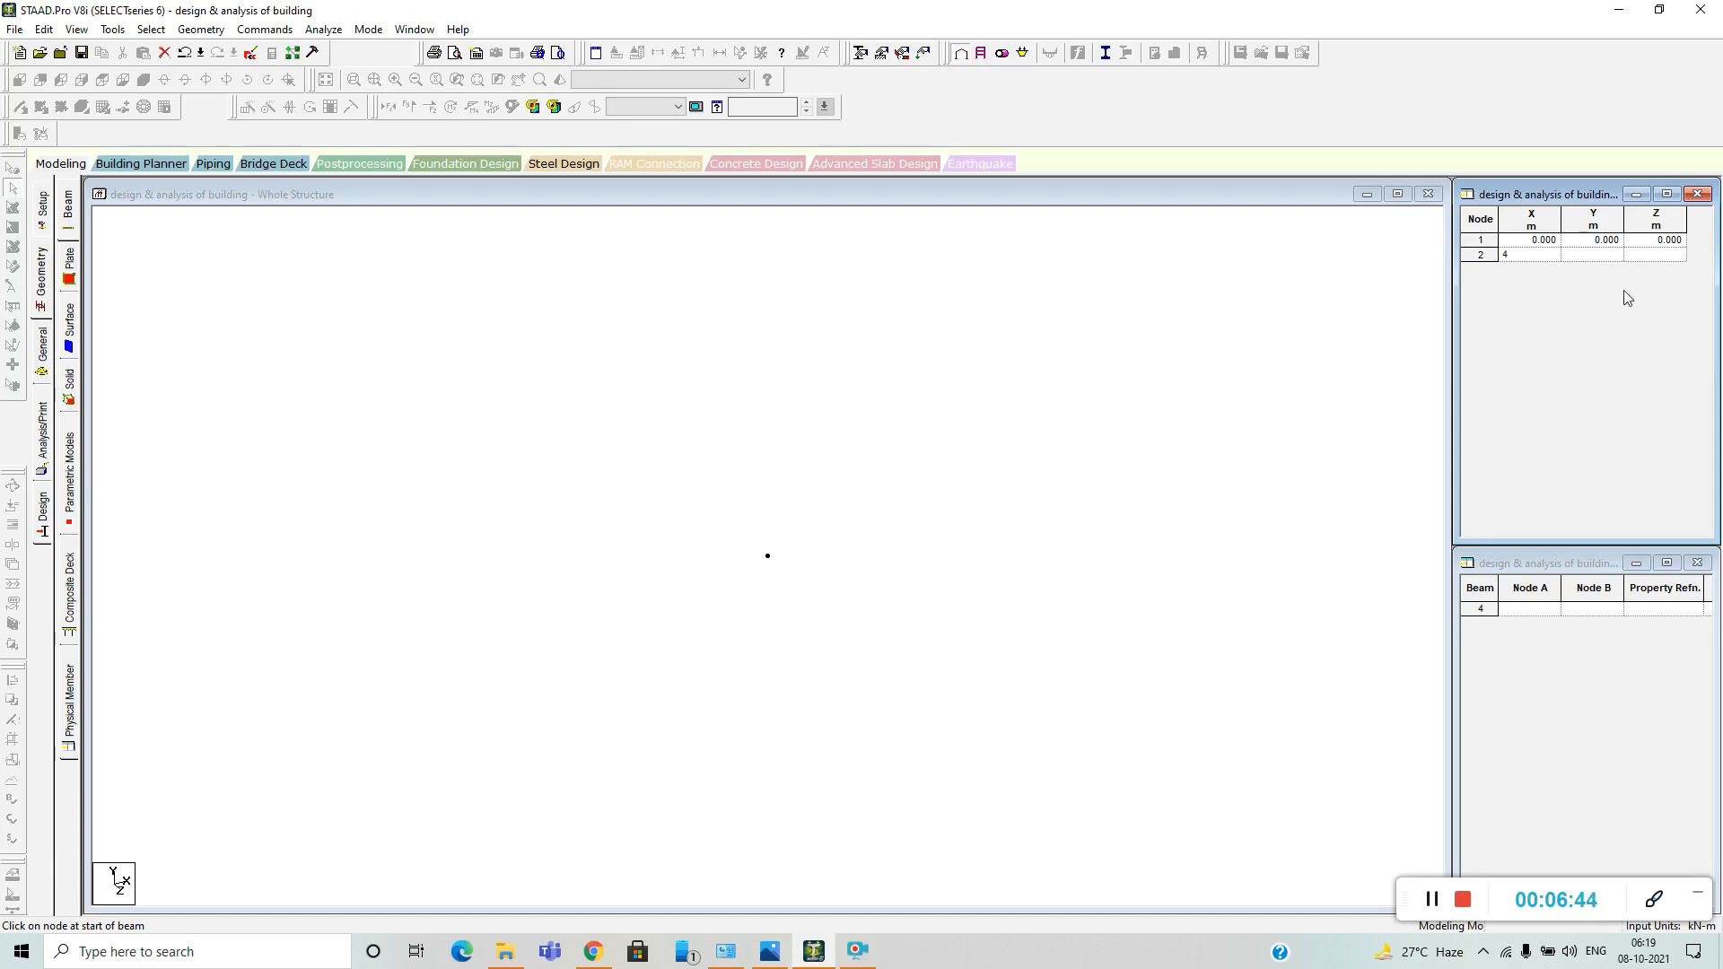
key(Return)
Enter two more nodes in the node table: node 3 at 0, 0, 4 and node 4 at 4, 0, 4 m.
click(1662, 270)
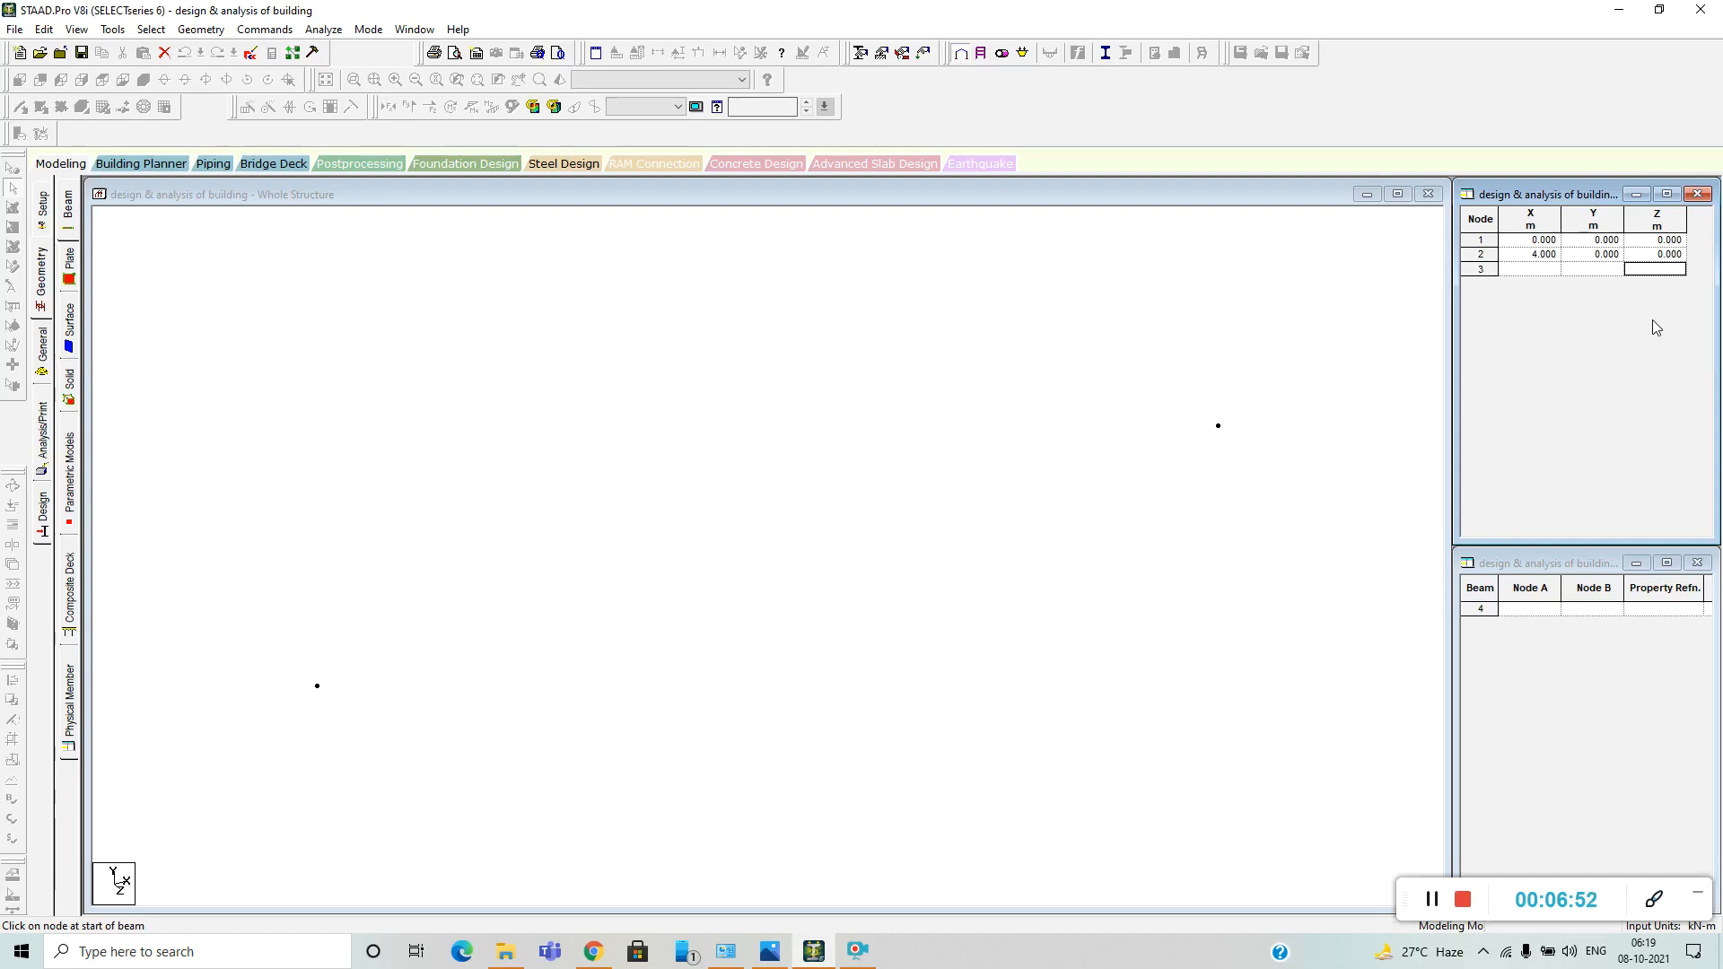
text(4)
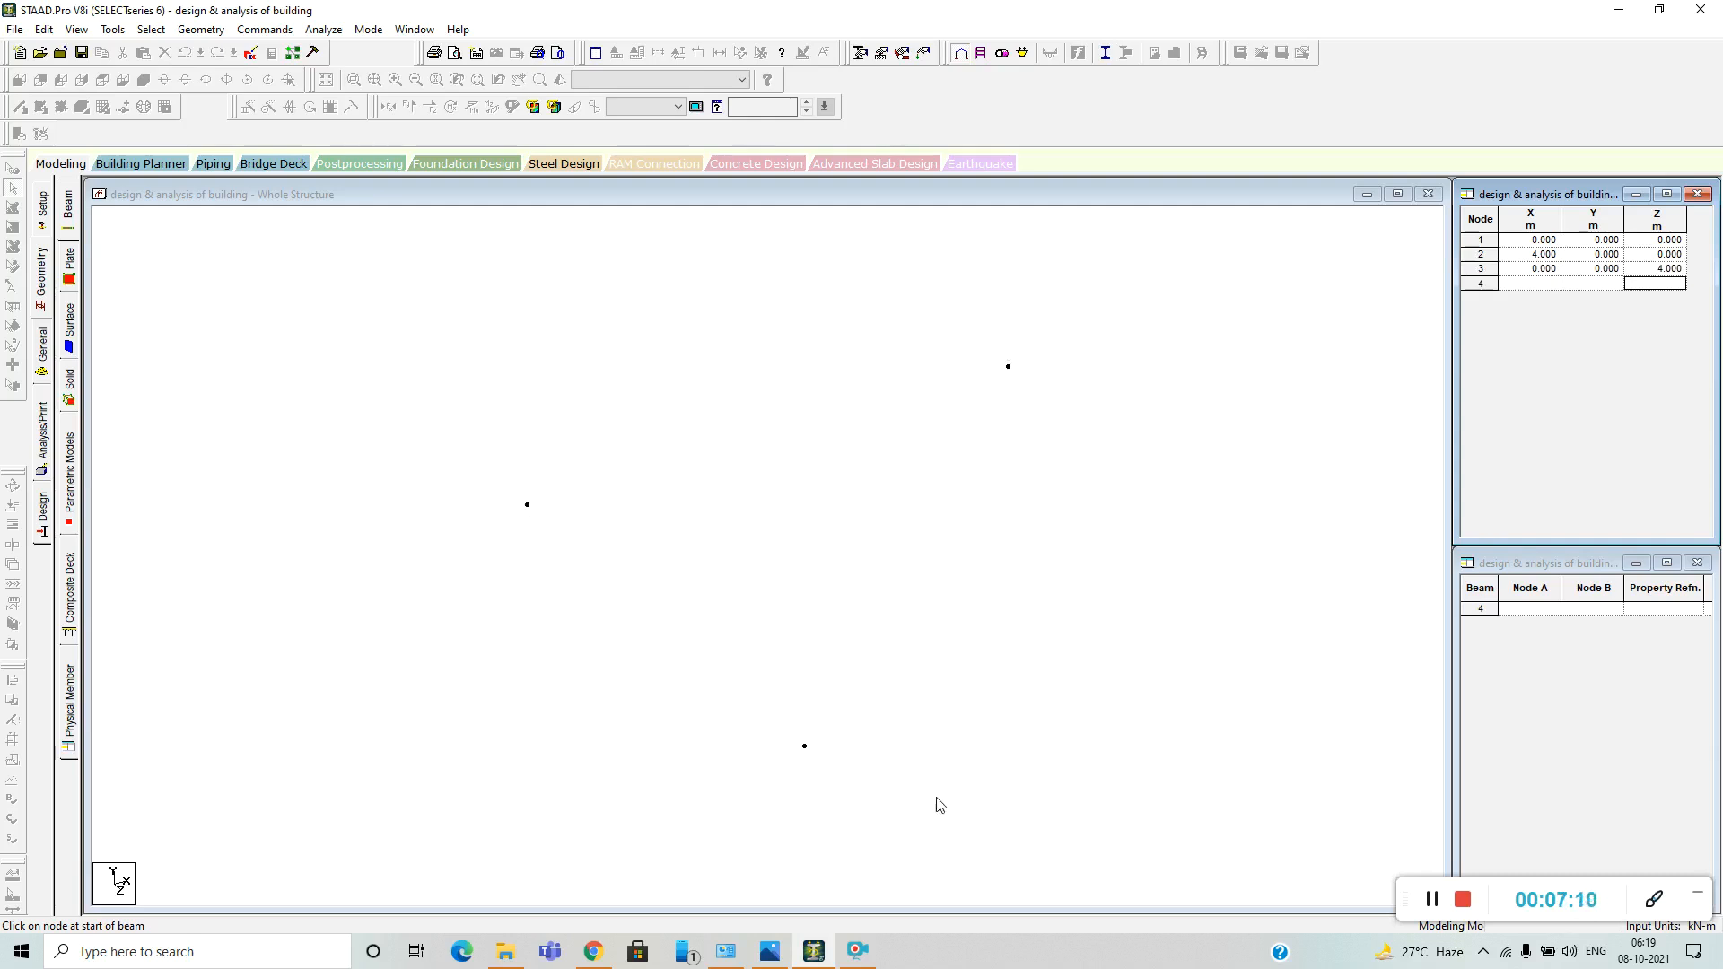
click(1532, 286)
text(4)
click(1650, 287)
text(4)
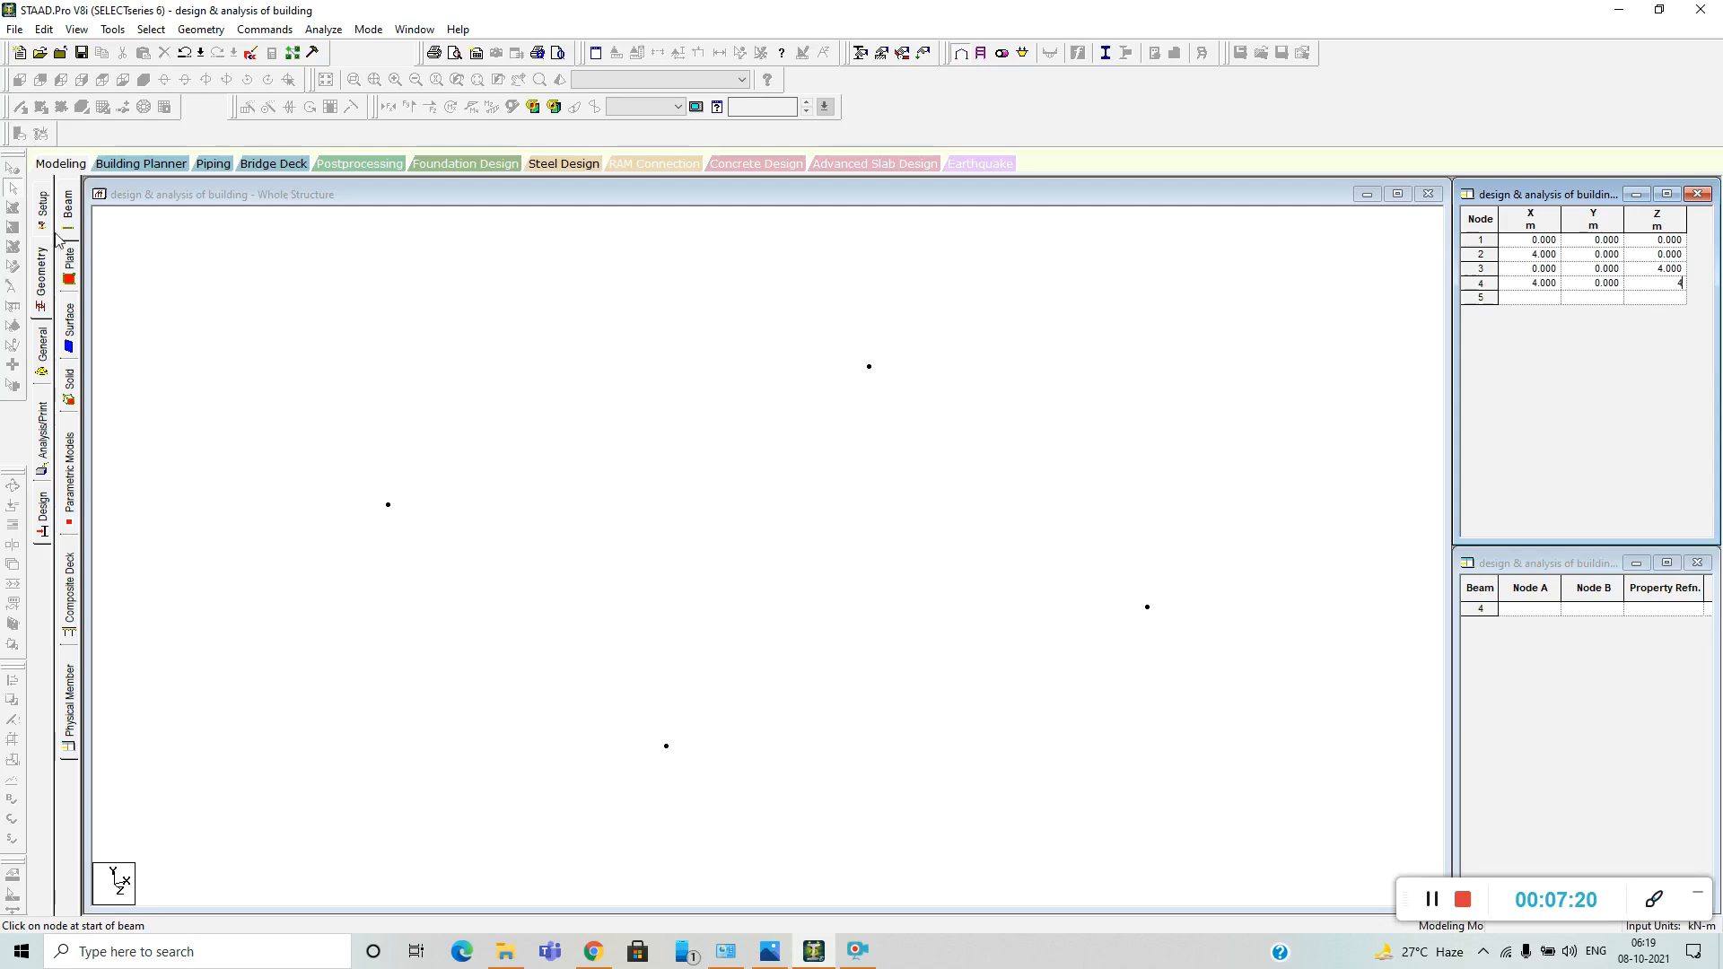
click(368, 367)
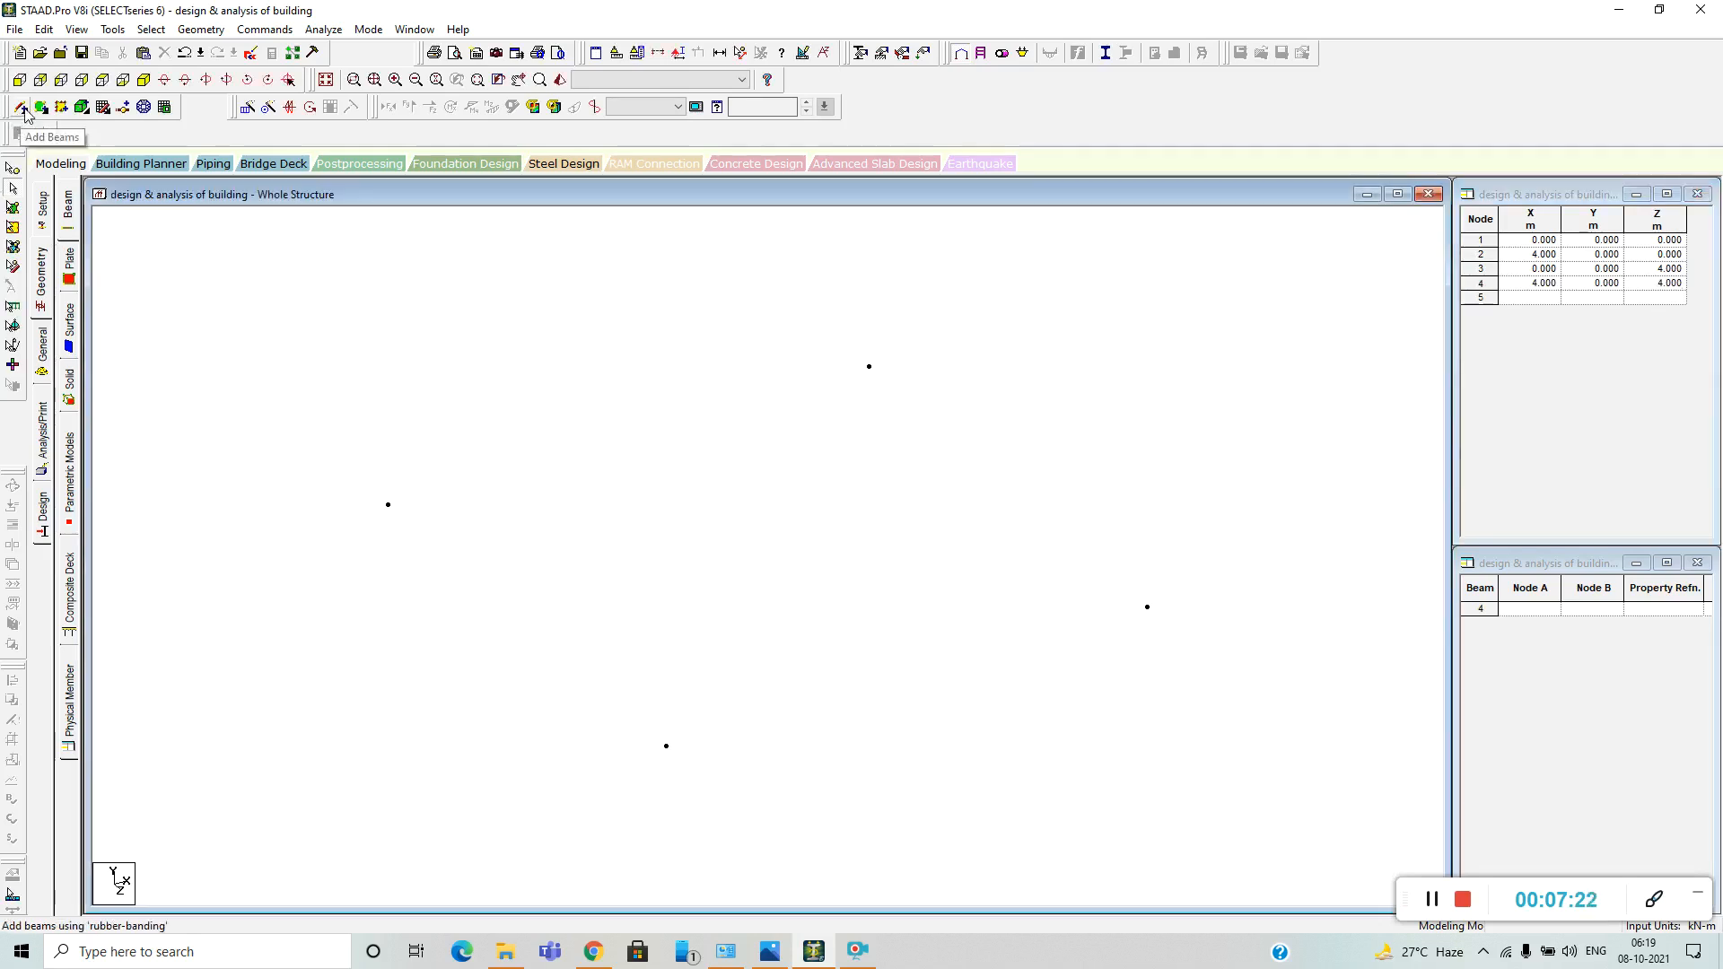
Connect the four nodes into a closed square with beams 1–2, 3–4, 2–4 and 1–3.
drag(388, 504, 871, 368)
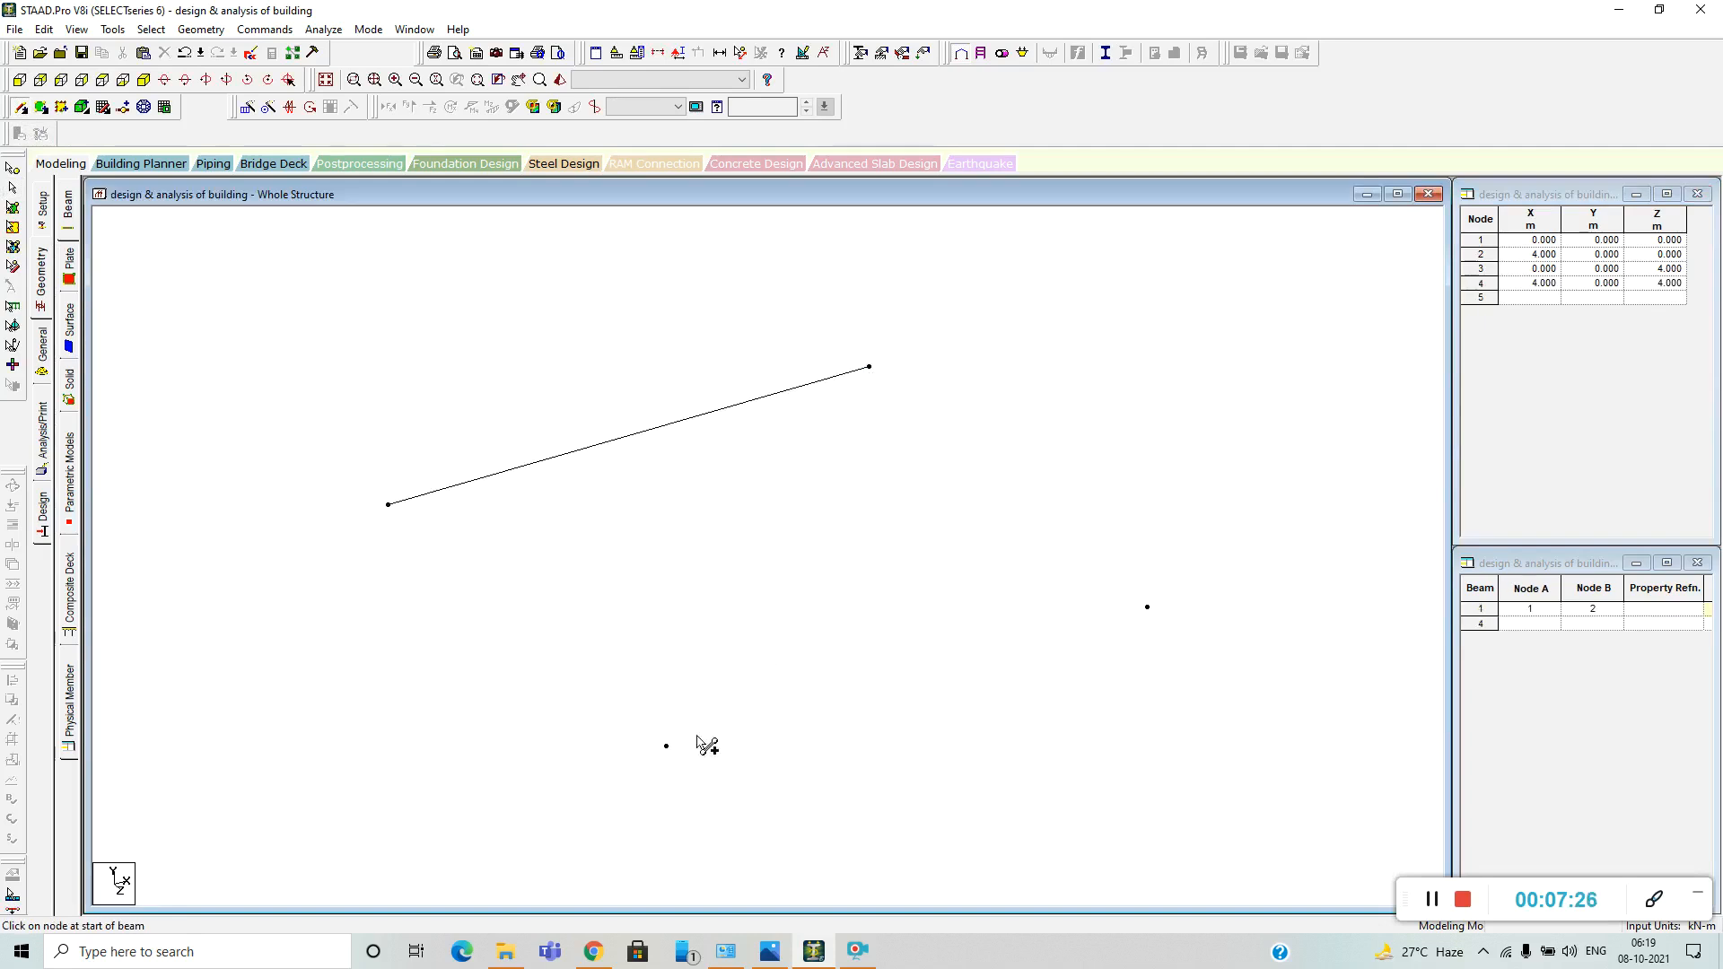
mouse_move(666, 746)
mouse_down()
mouse_move(1119, 600)
mouse_move(1148, 609)
mouse_up()
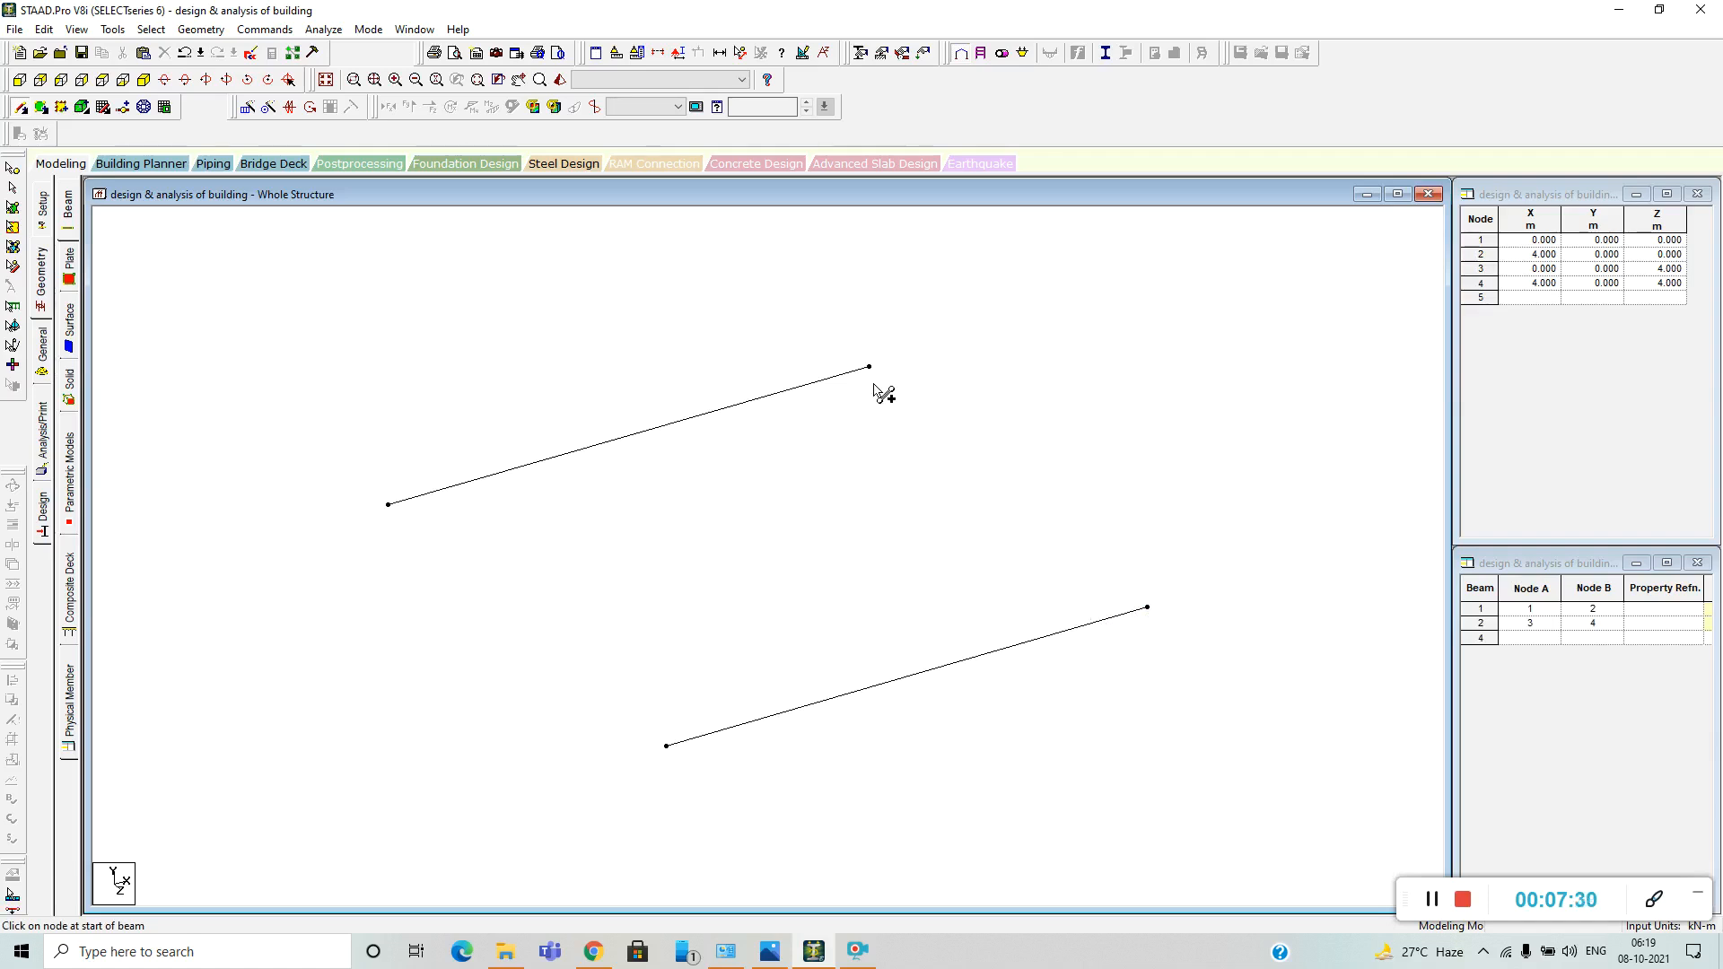
drag(868, 367, 1147, 609)
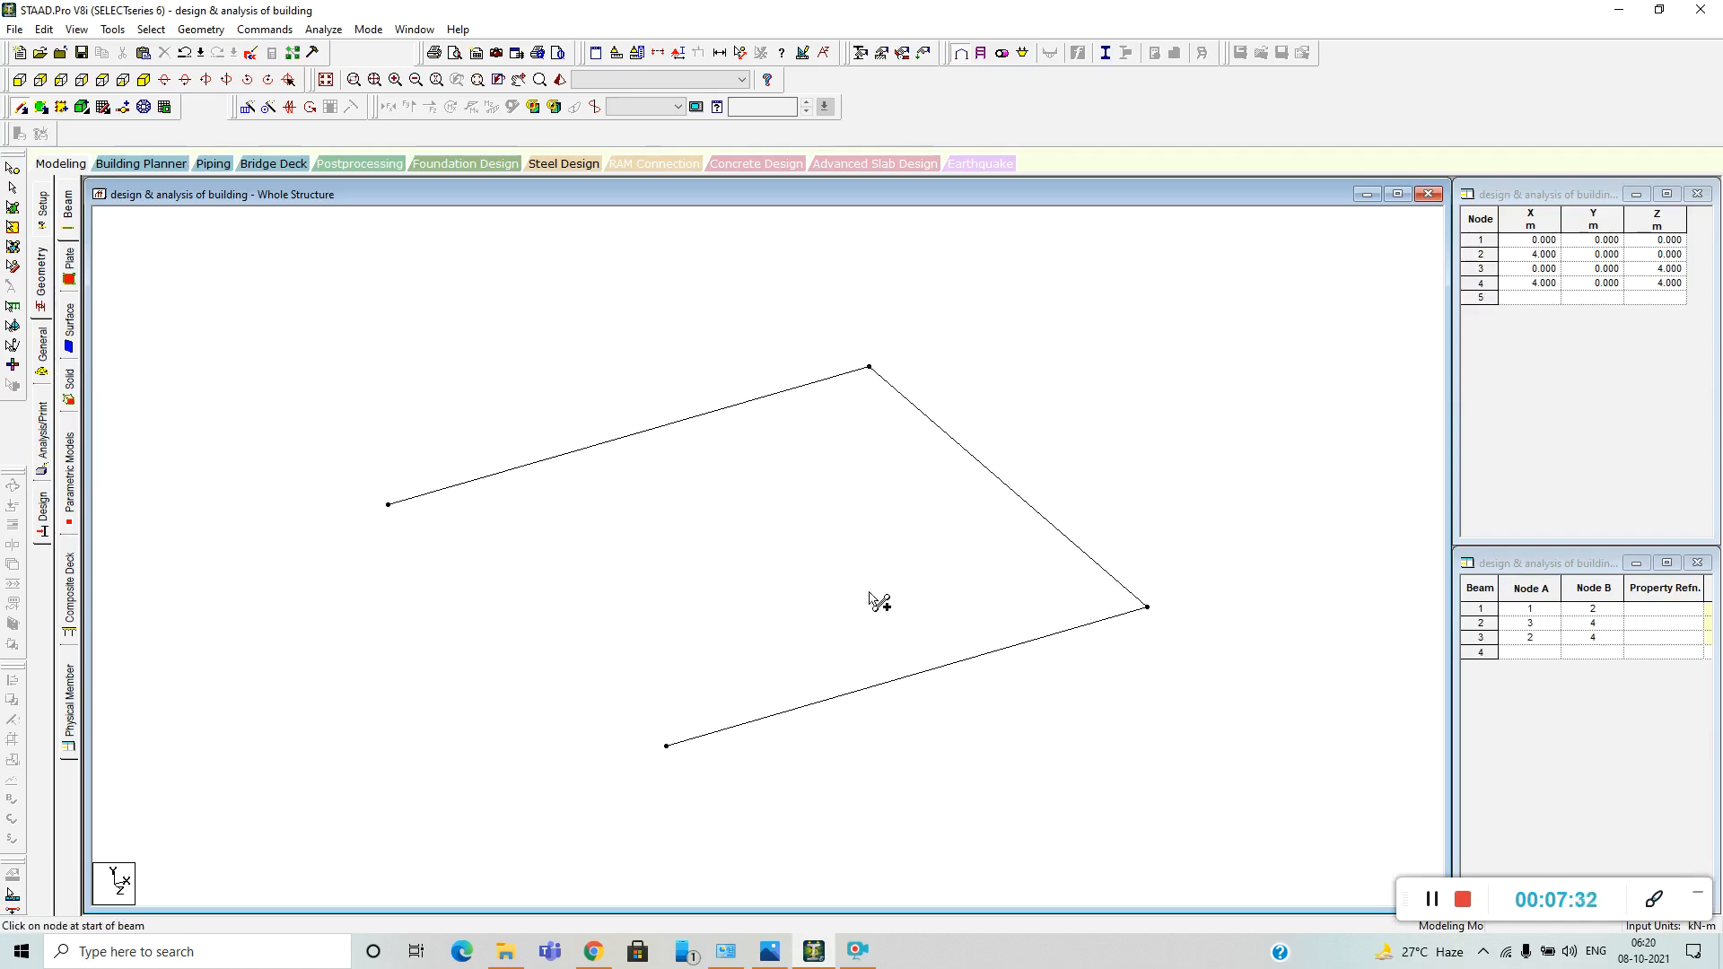
drag(388, 505, 666, 747)
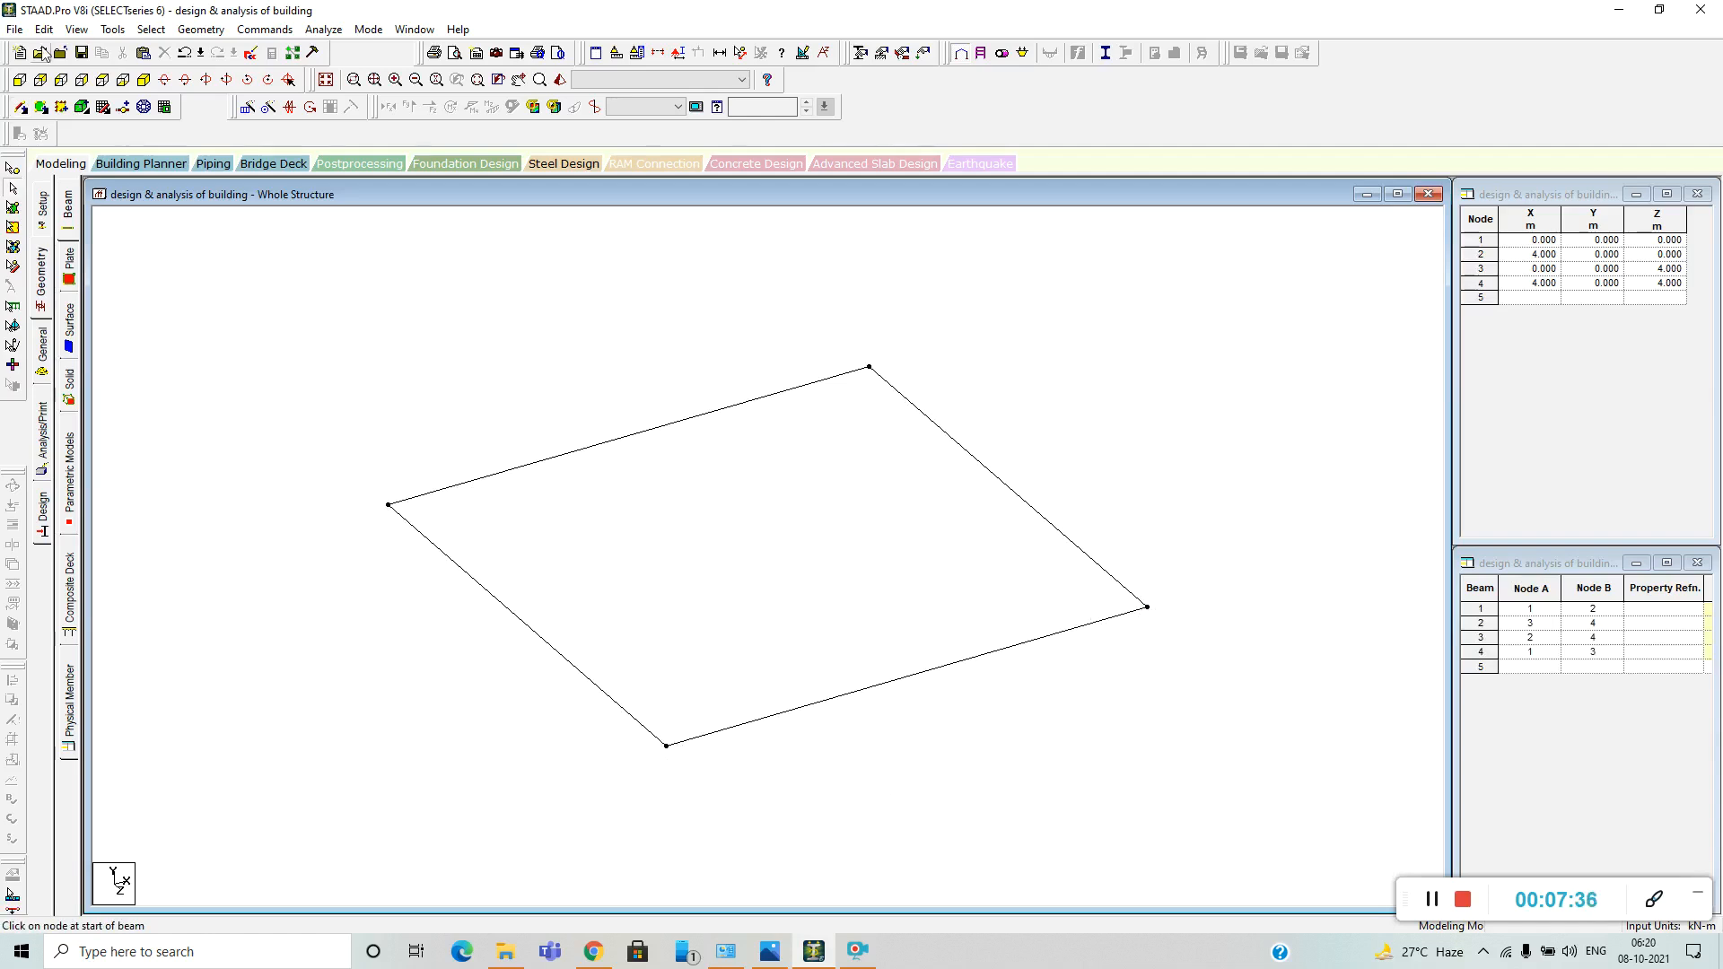
Repeat the four square beams once by 5 m in the Y direction with Translational Repeat and Link Steps on, accepting the auto save.
scroll(125, 235, down, 1)
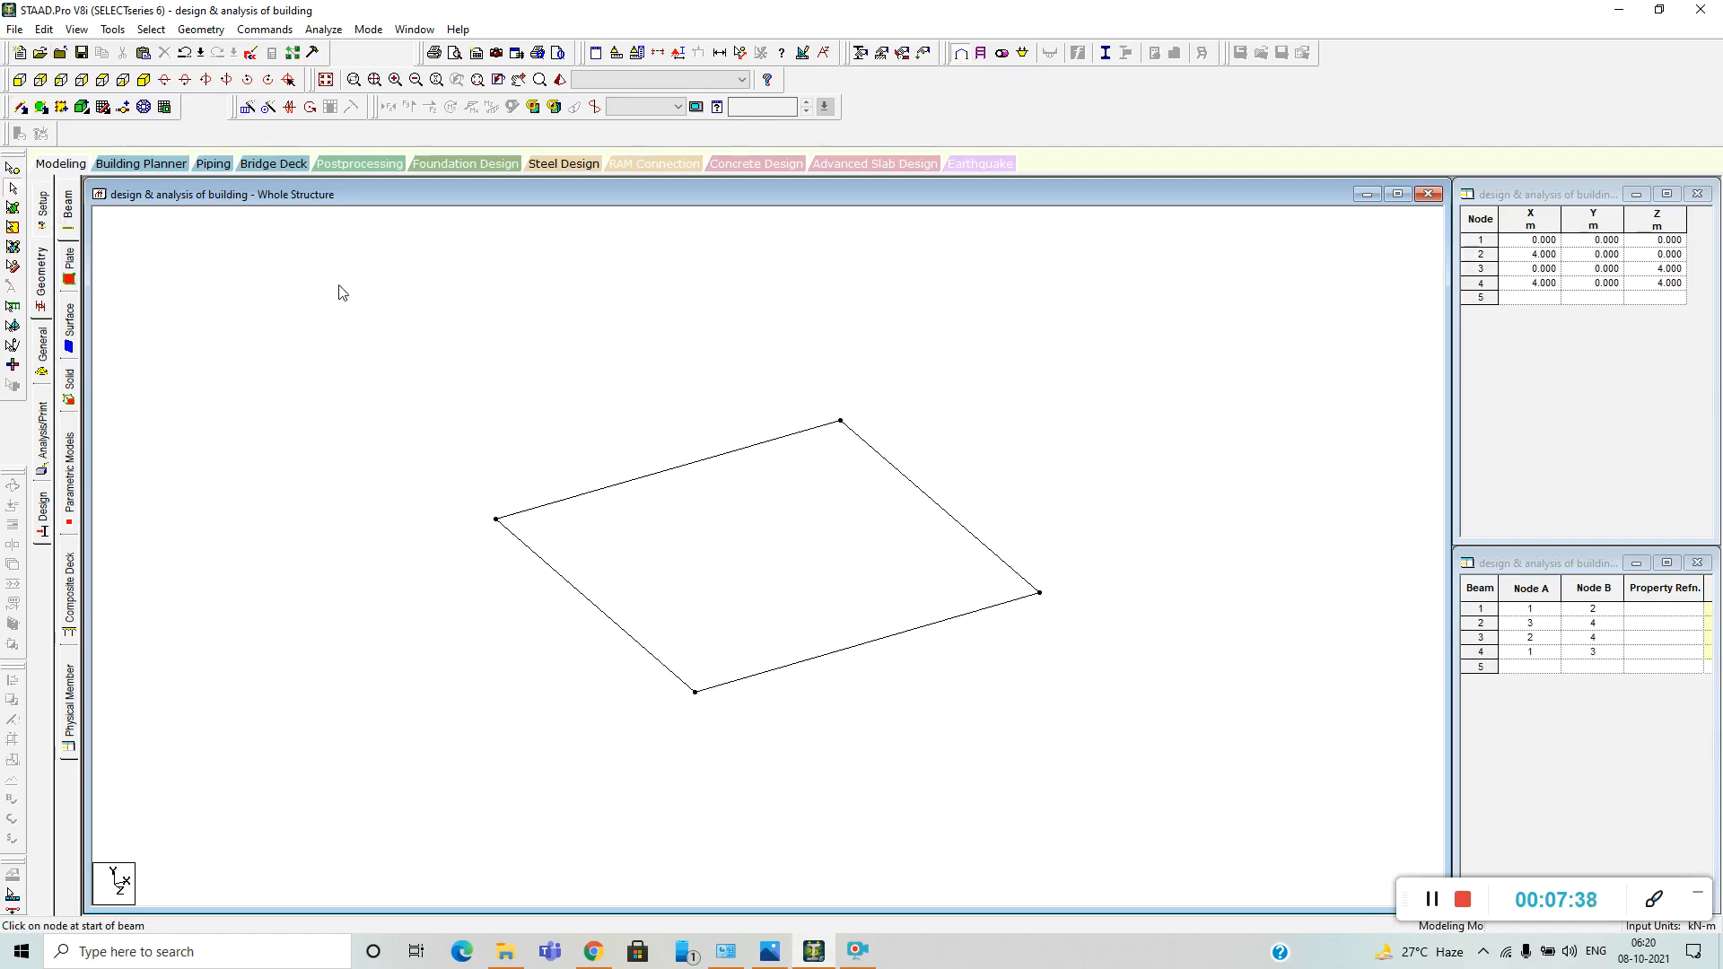
drag(271, 266, 1239, 857)
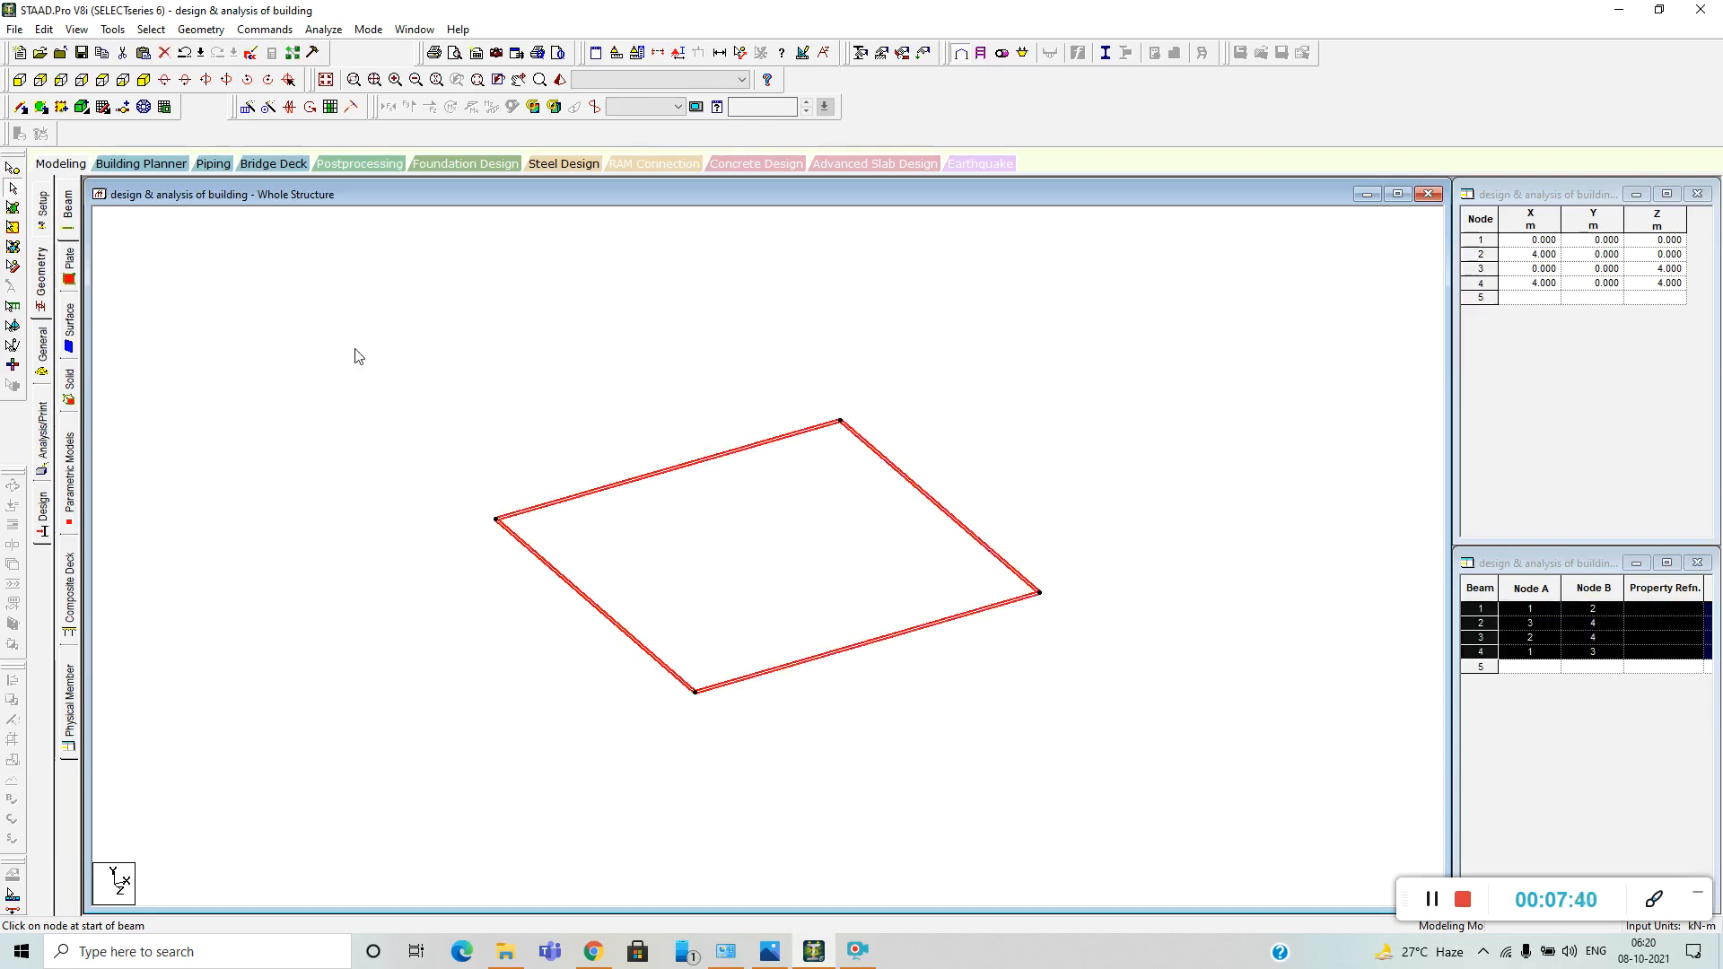
click(248, 107)
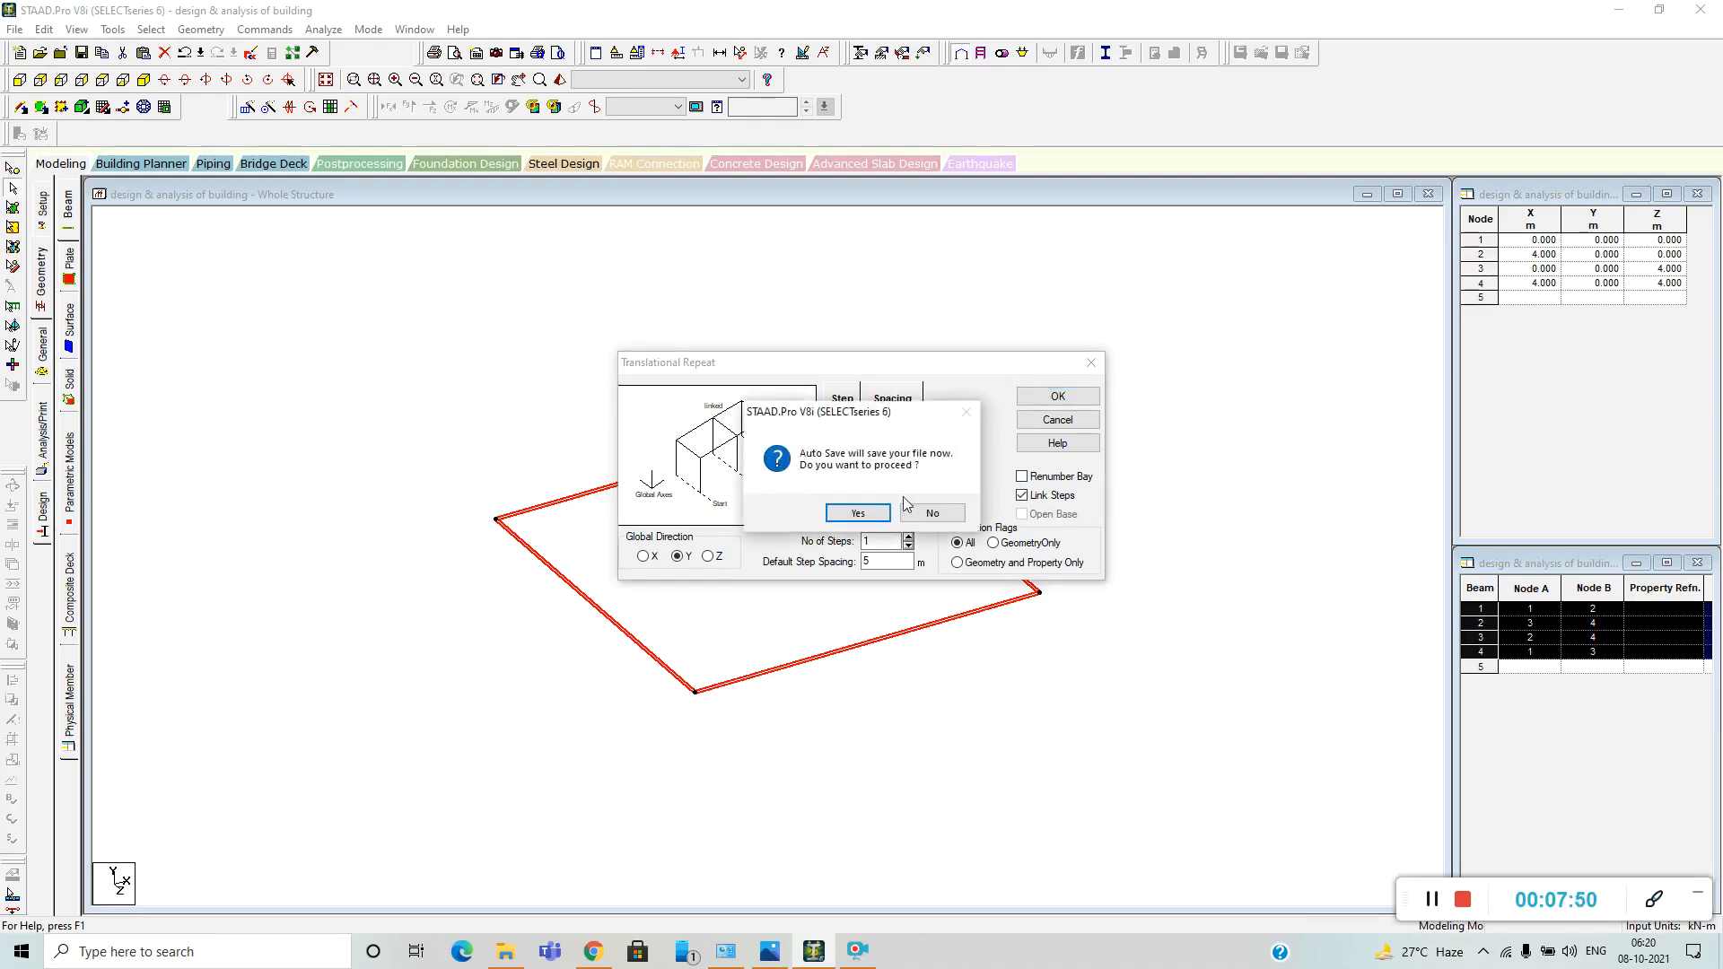
click(860, 513)
click(758, 498)
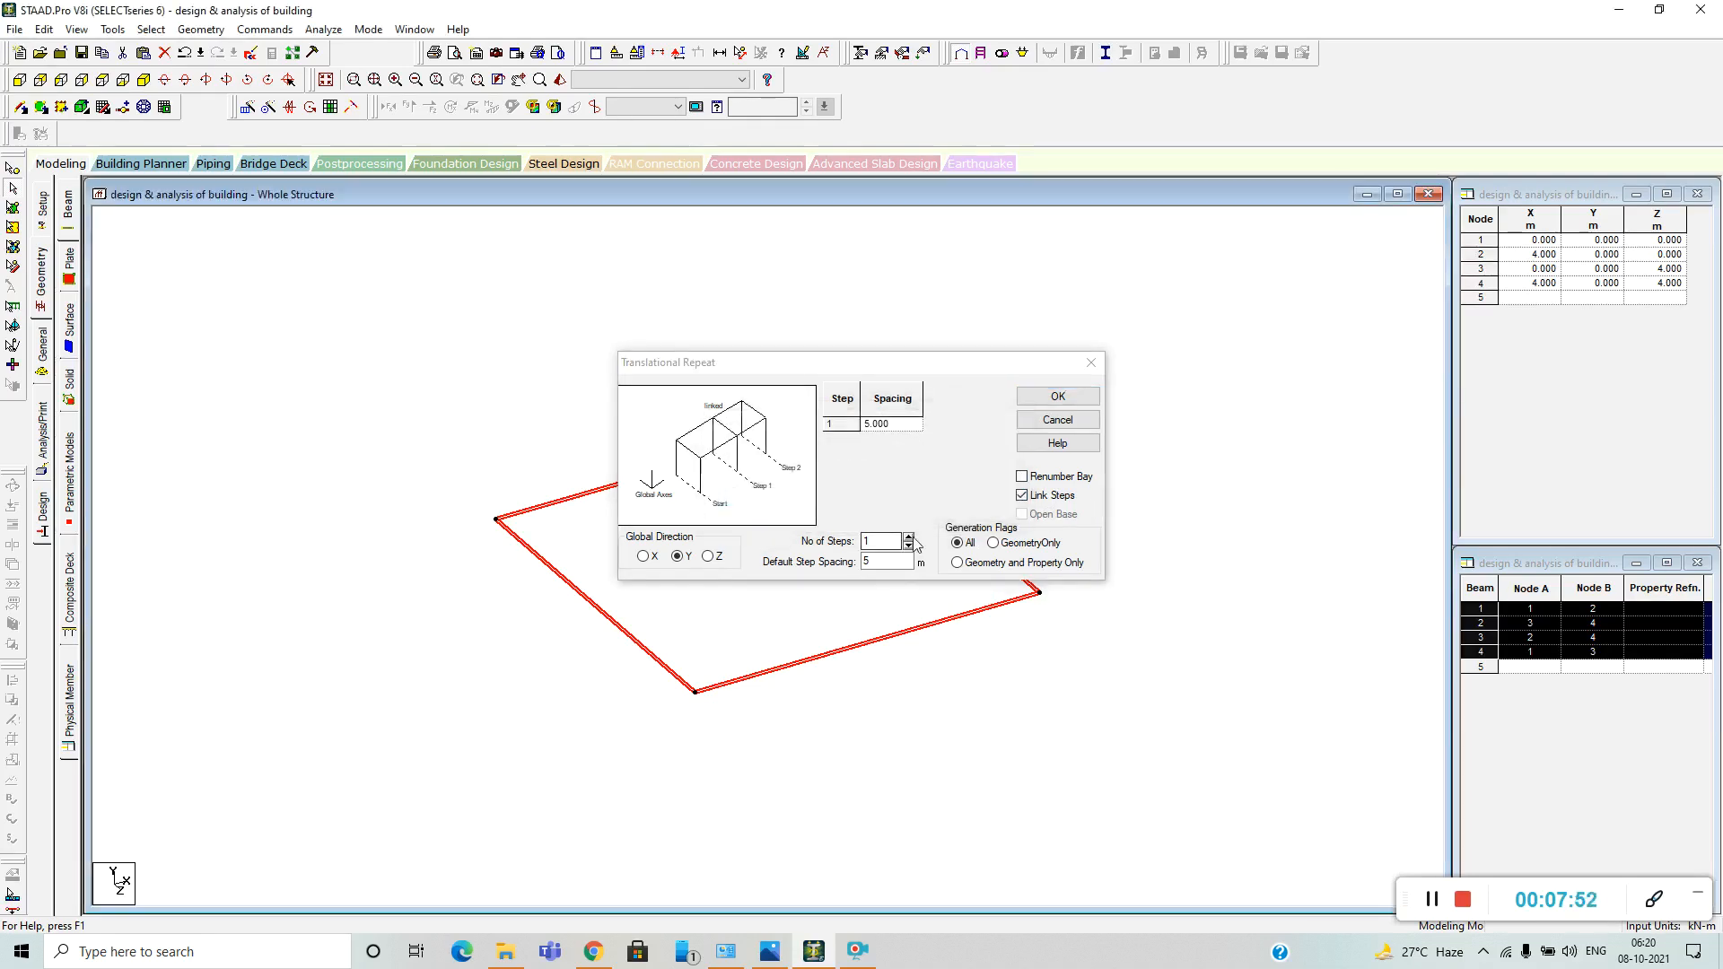
drag(891, 561, 861, 567)
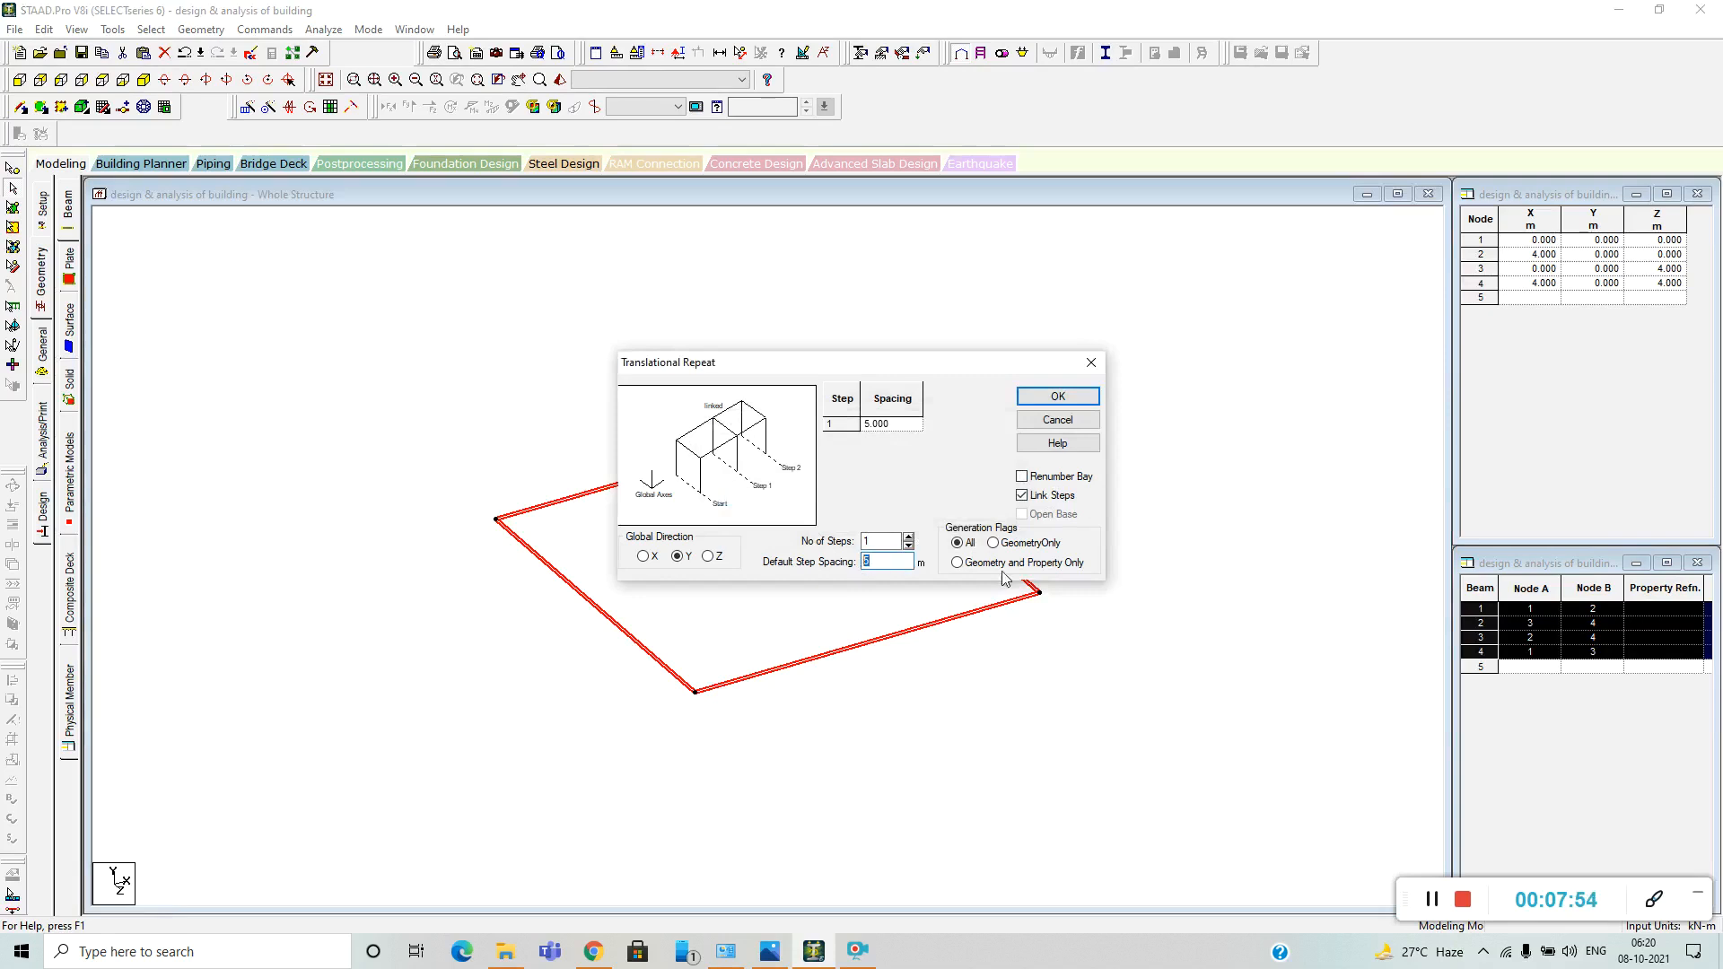
click(1067, 398)
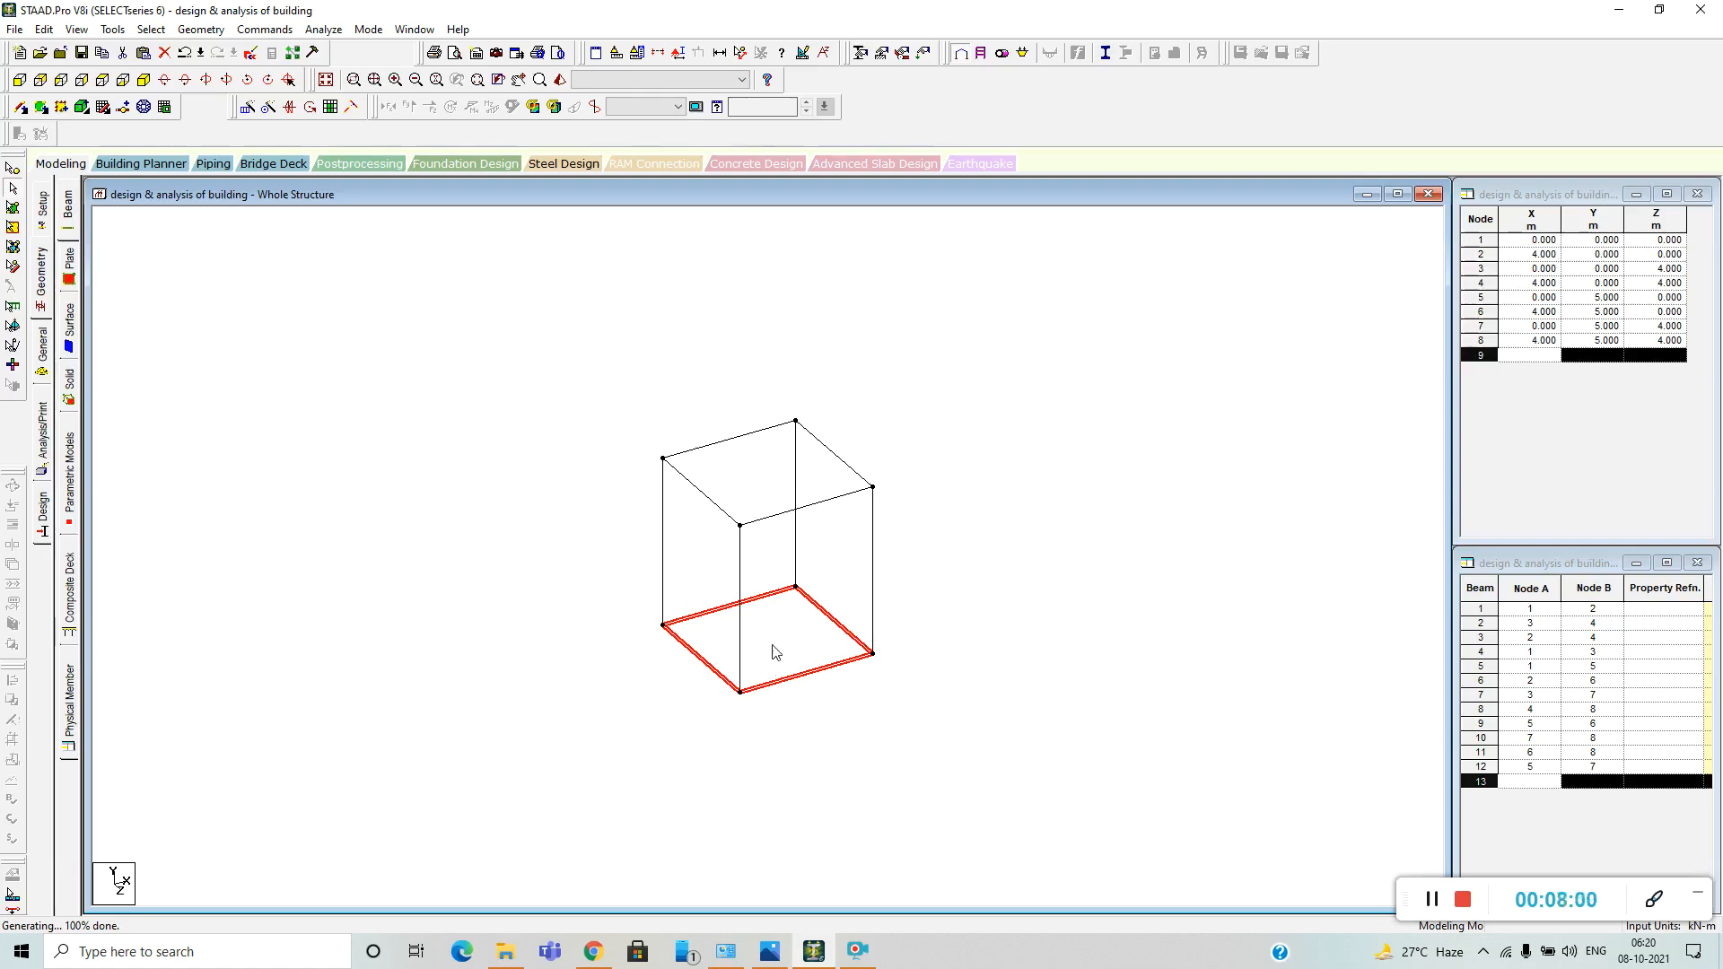
Delete the four beams at the base of the box frame, keeping the columns and upper beams.
key(Delete)
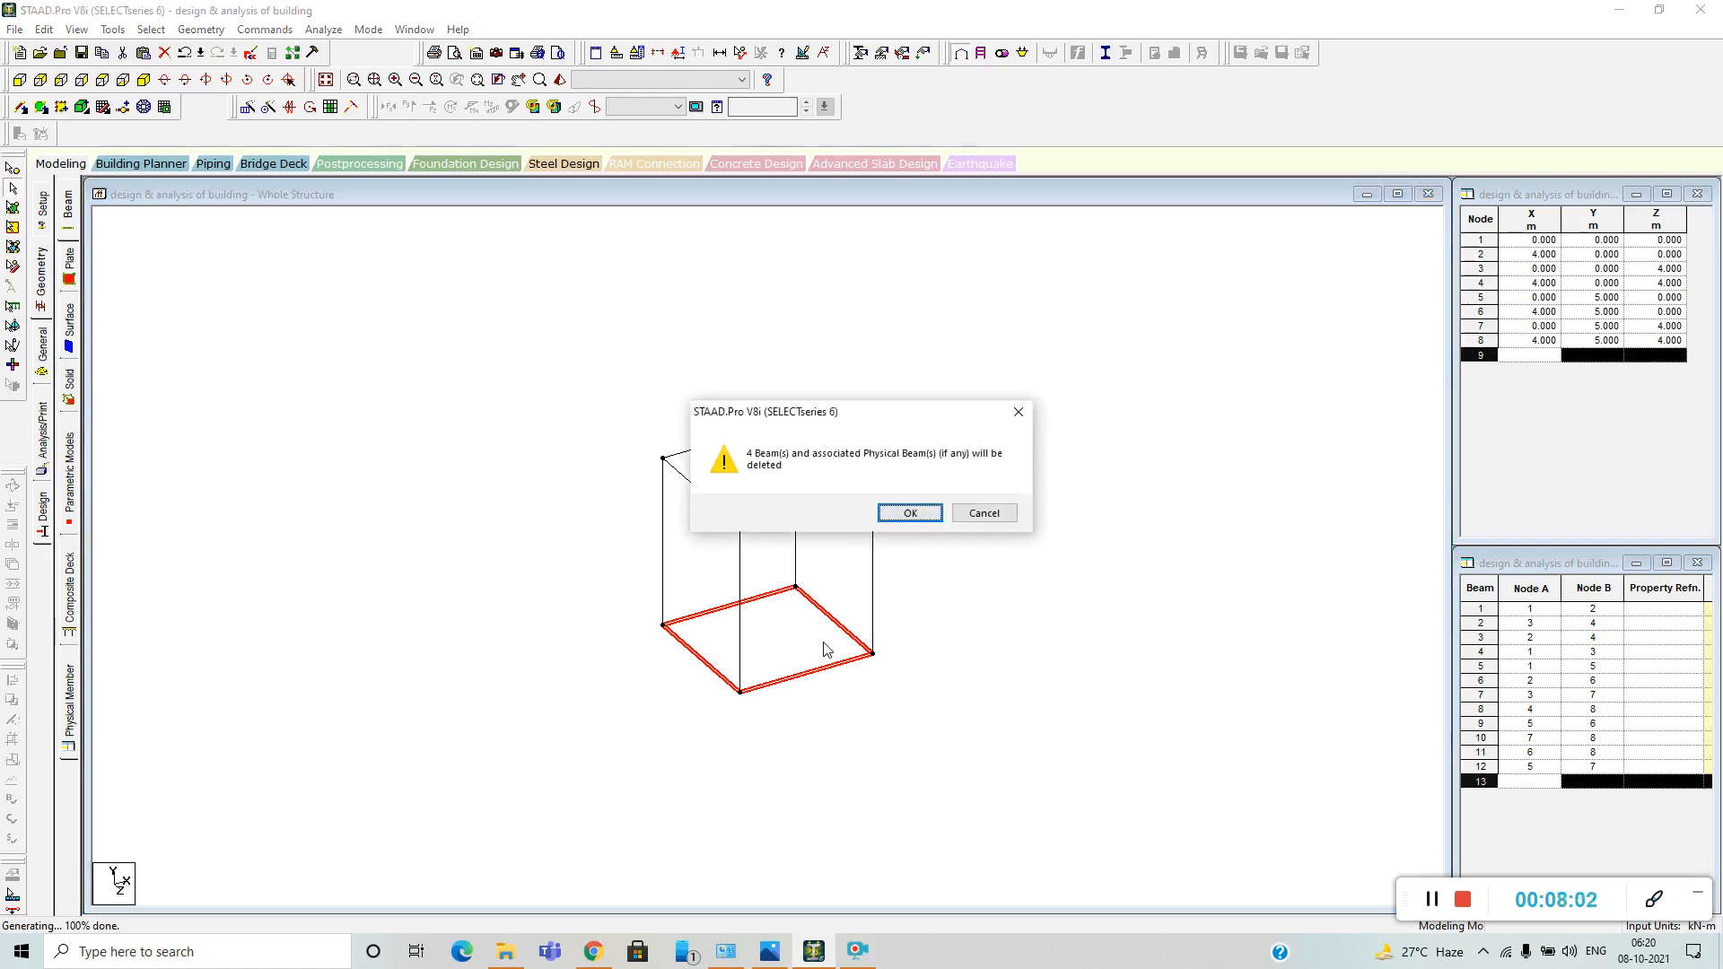
key(Return)
scroll(803, 630, down, 4)
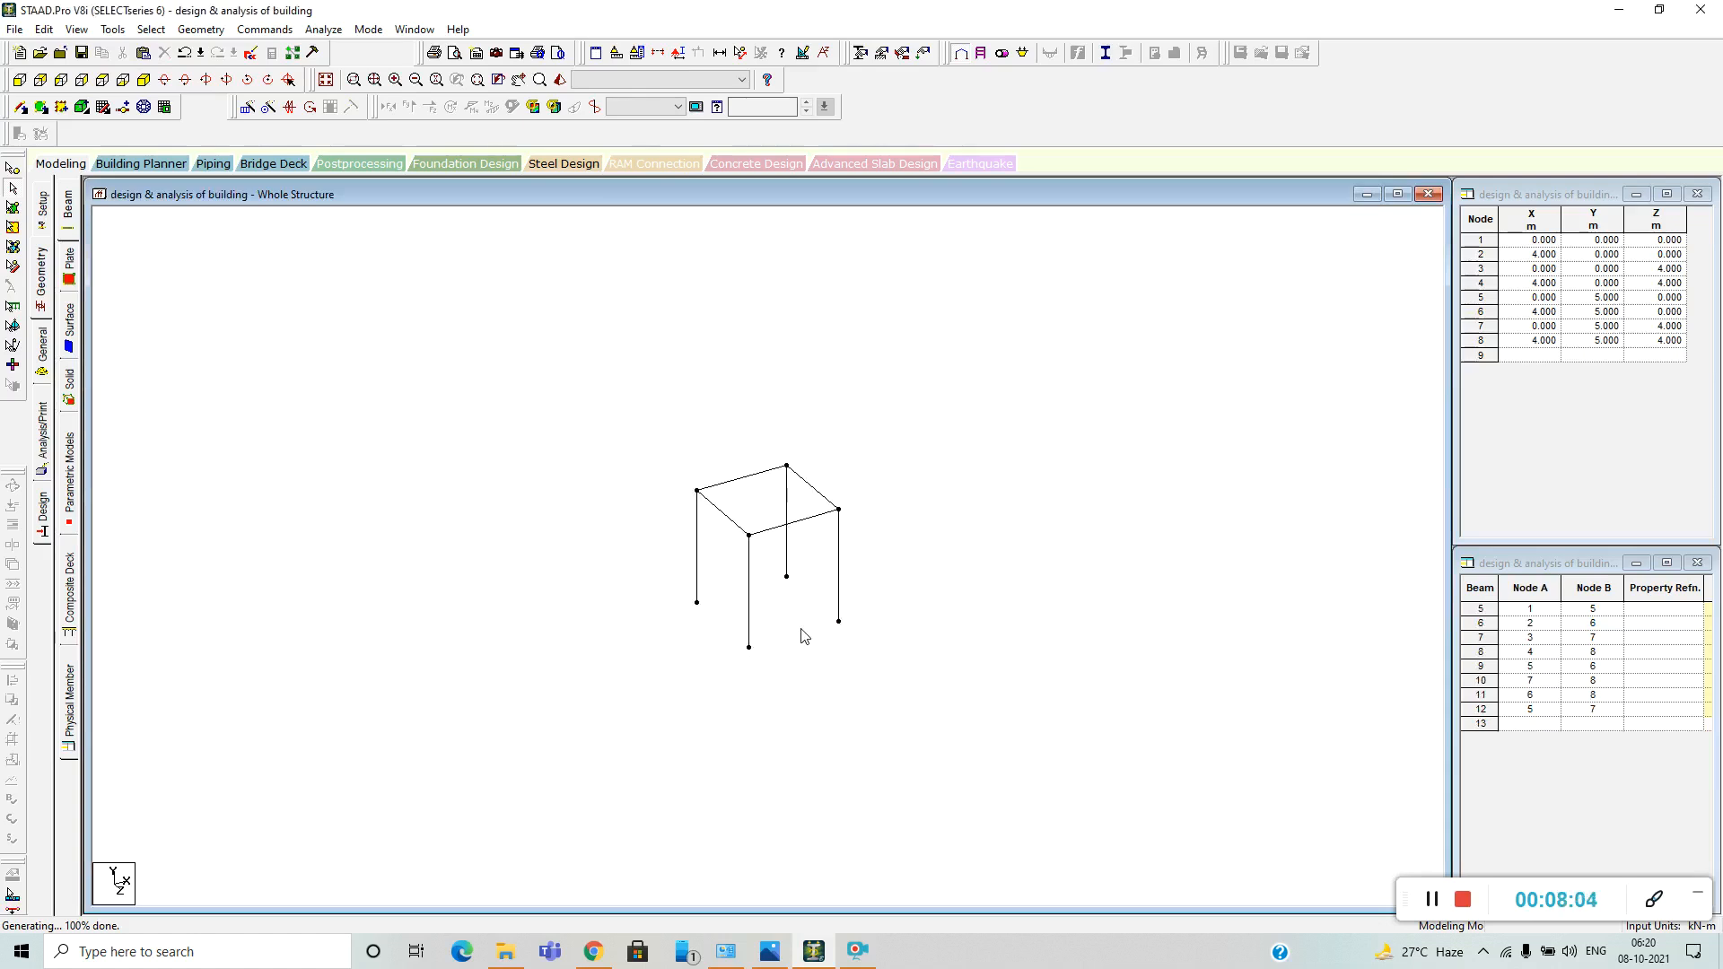
scroll(804, 630, up, 6)
scroll(839, 635, up, 2)
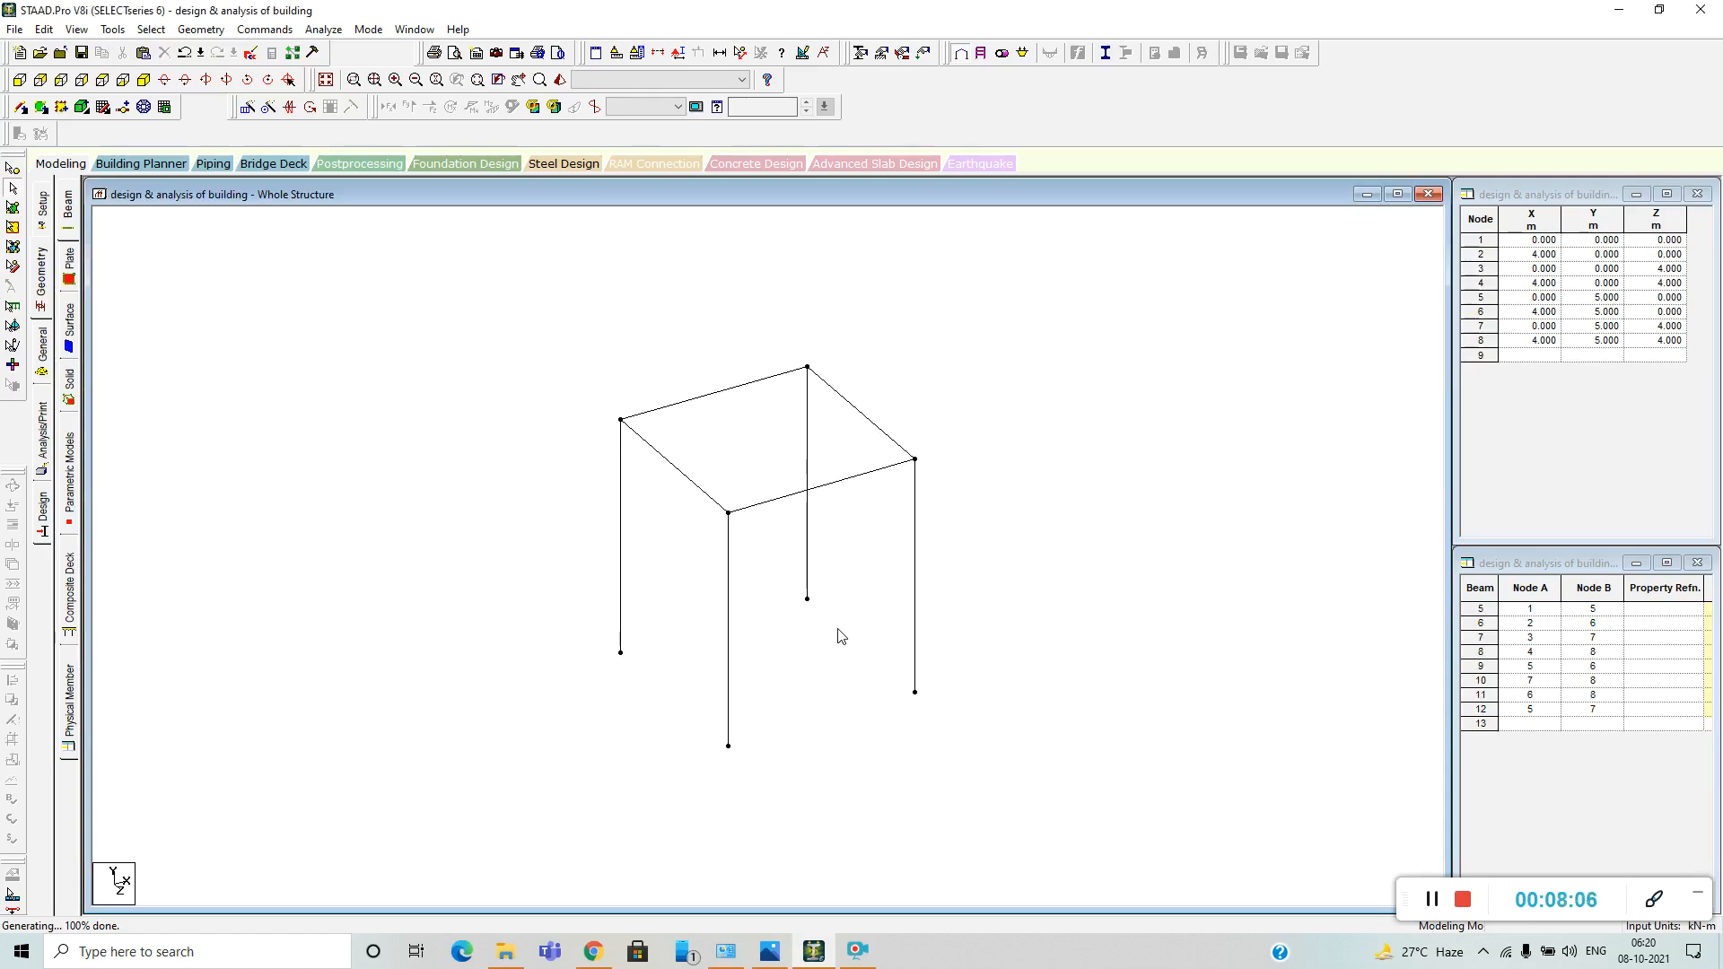
scroll(839, 636, down, 4)
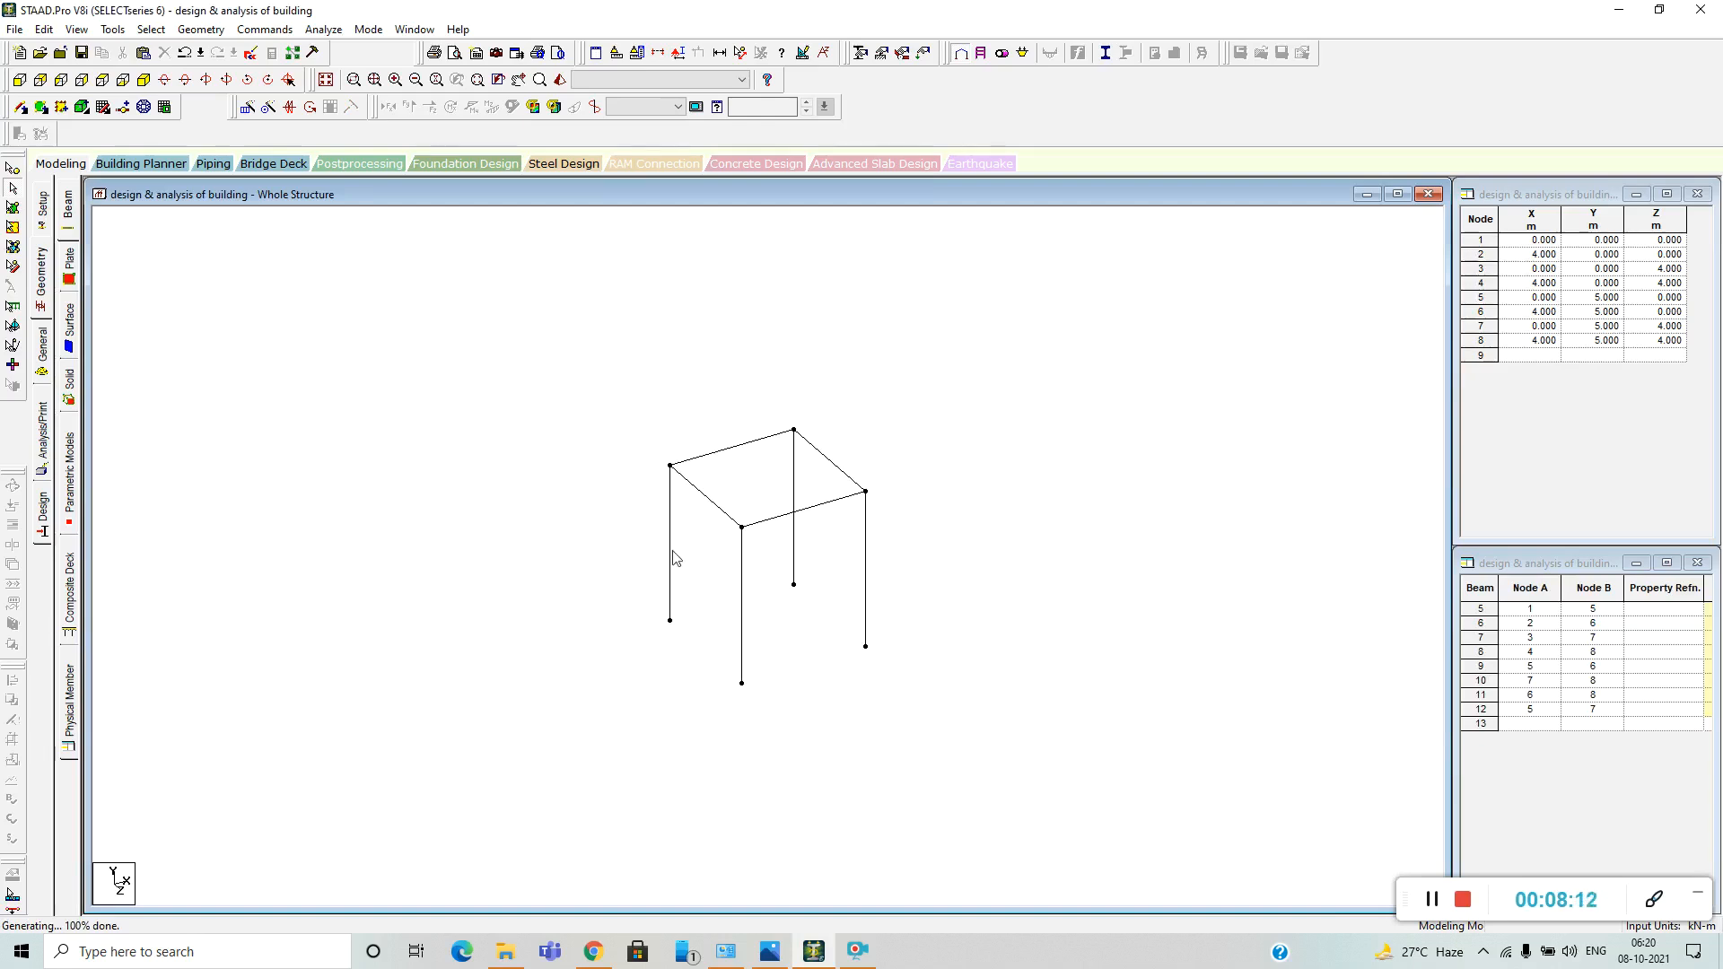
Delete all remaining beams and columns of the frame along with their unattached nodes.
drag(582, 381, 982, 807)
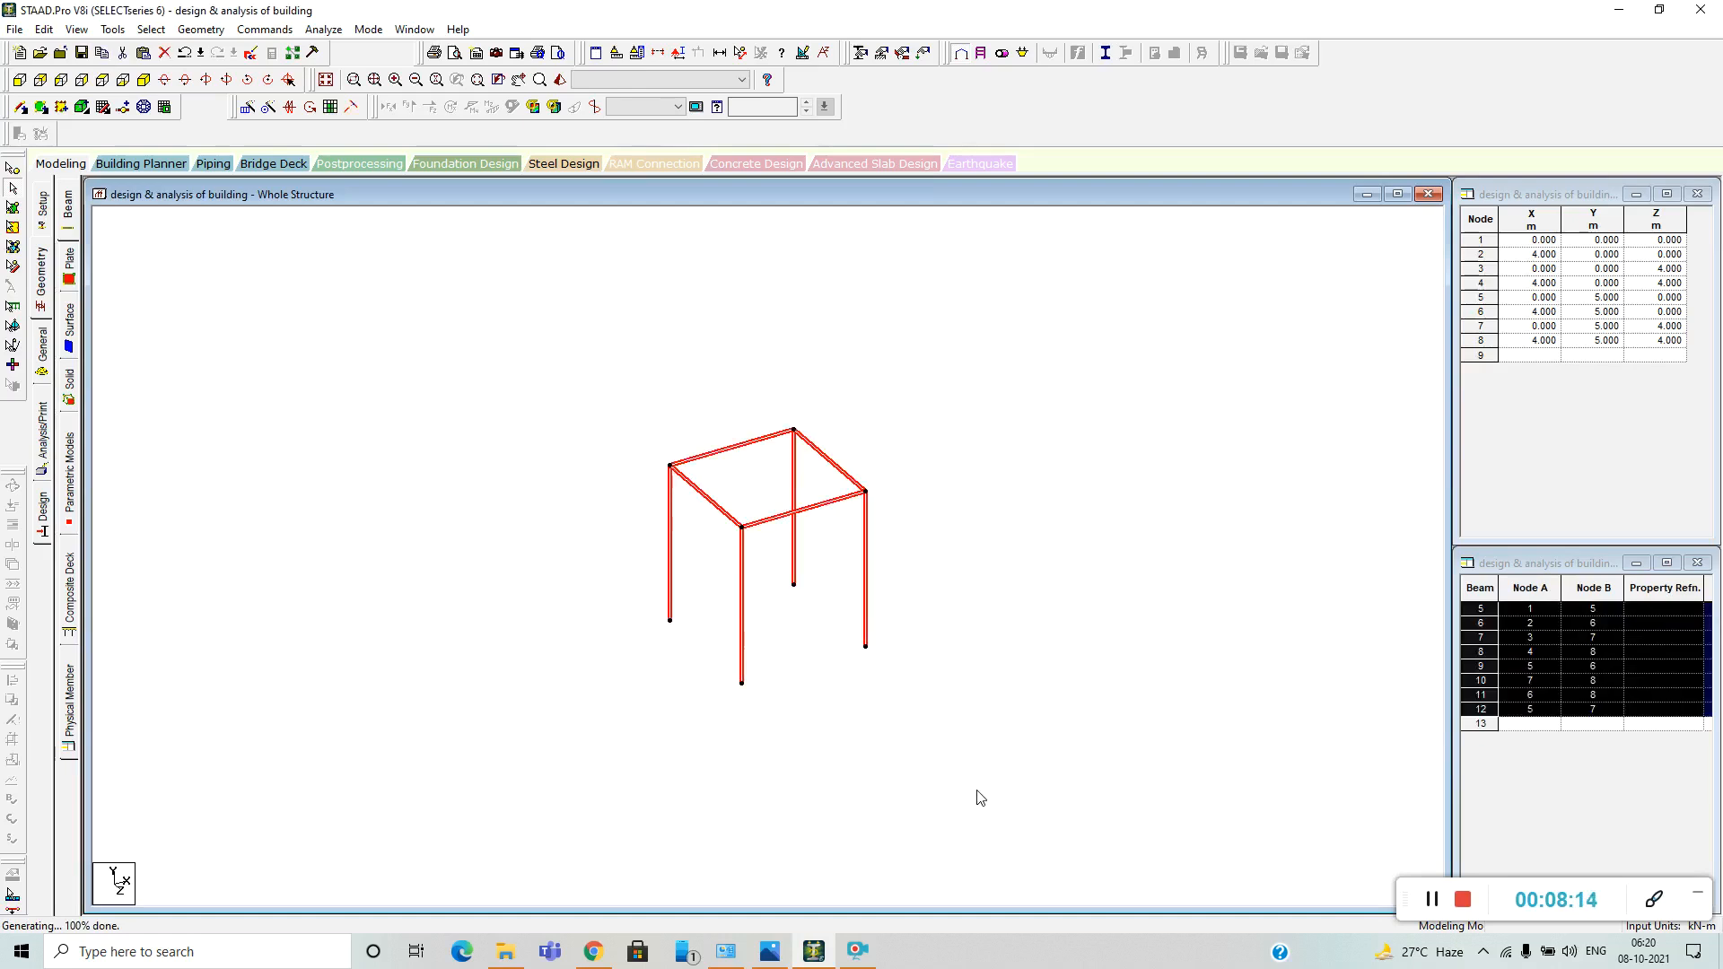
key(Delete)
click(901, 513)
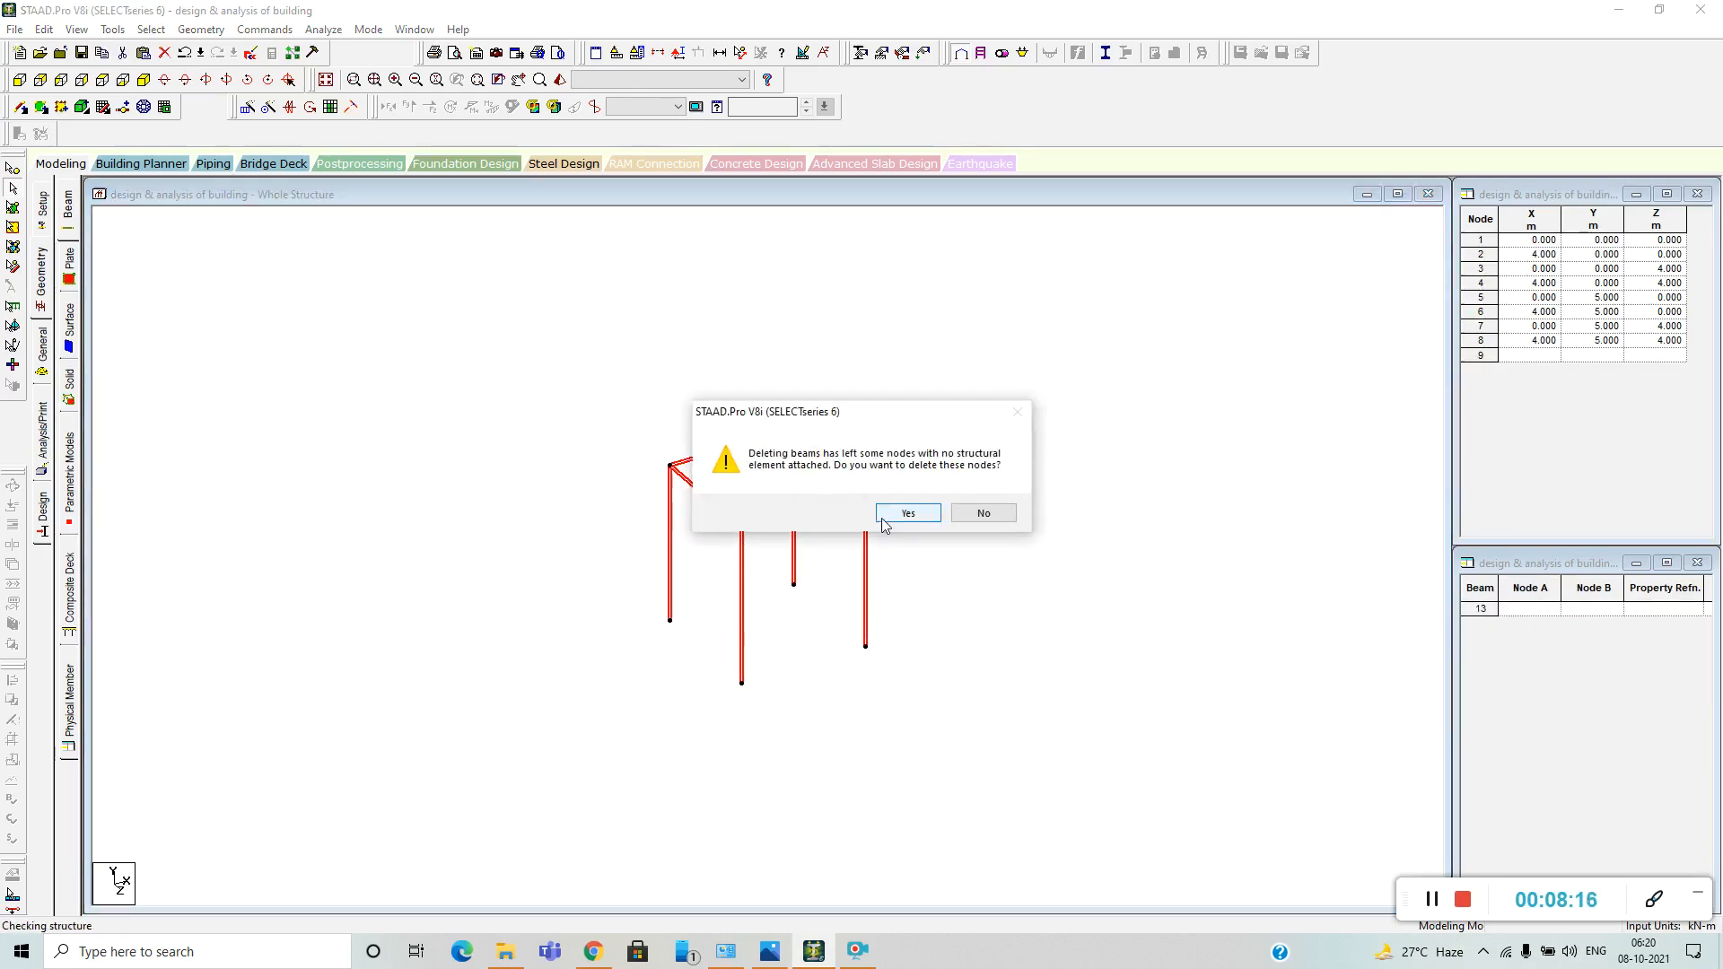
click(904, 514)
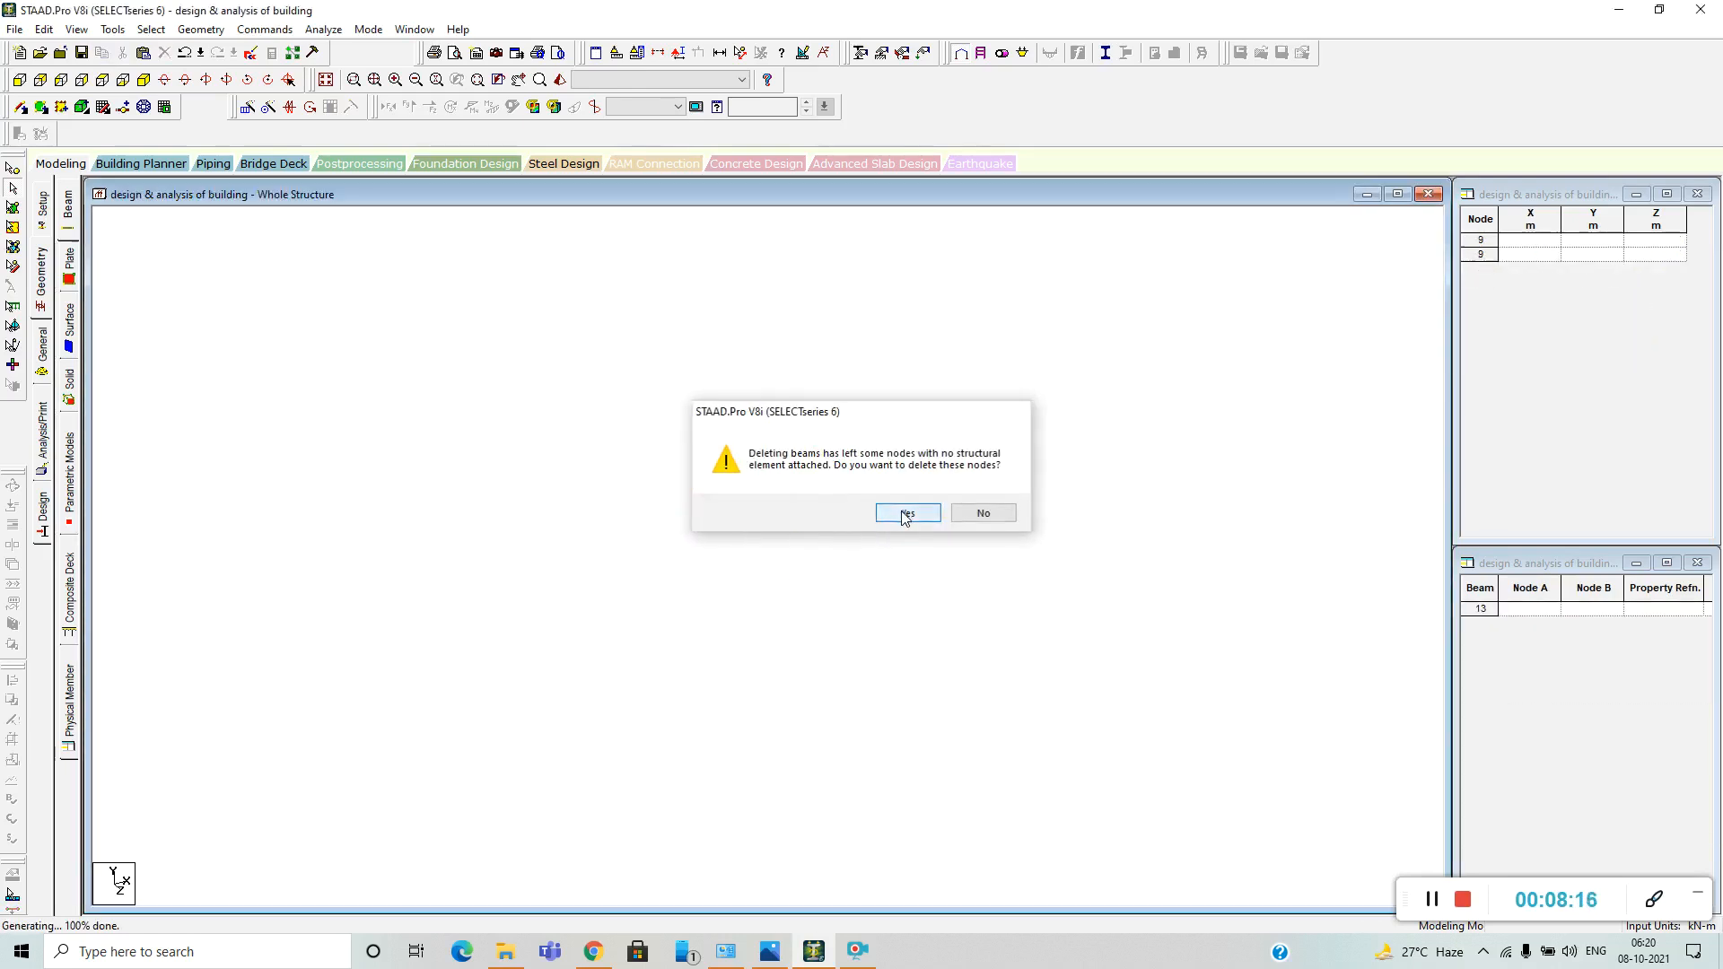
Run the Structure Wizard and open the parameters of the Bay Frame prototype from Frame Models.
click(201, 29)
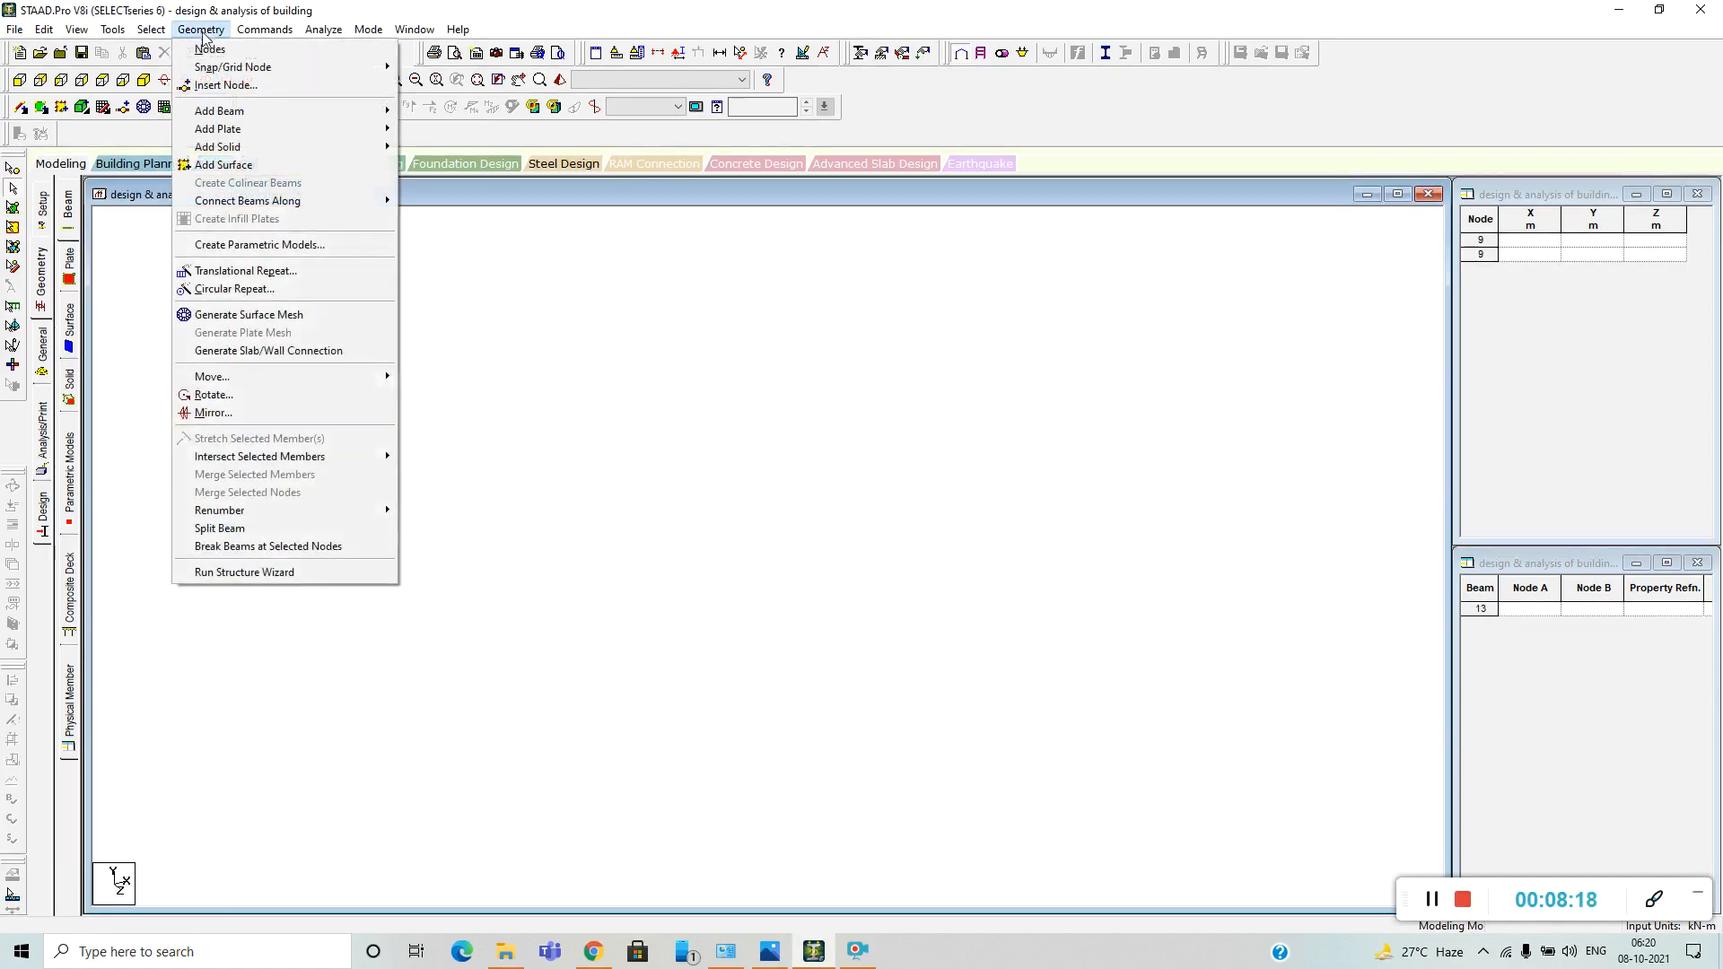
click(310, 572)
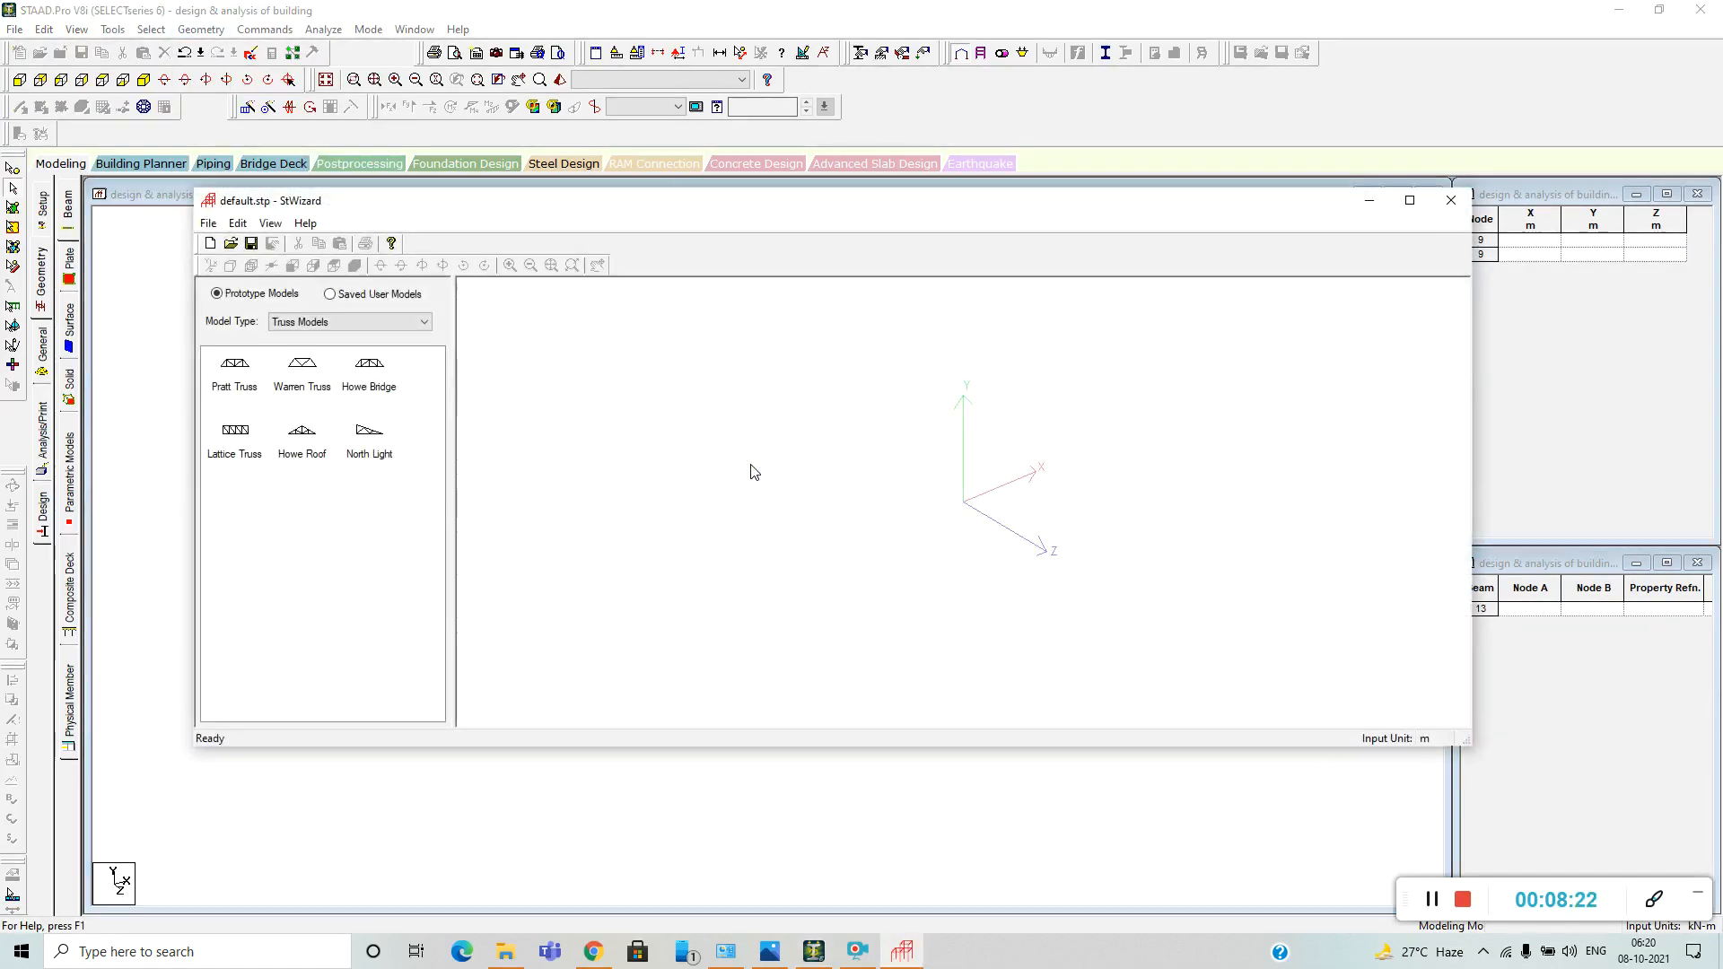
click(423, 323)
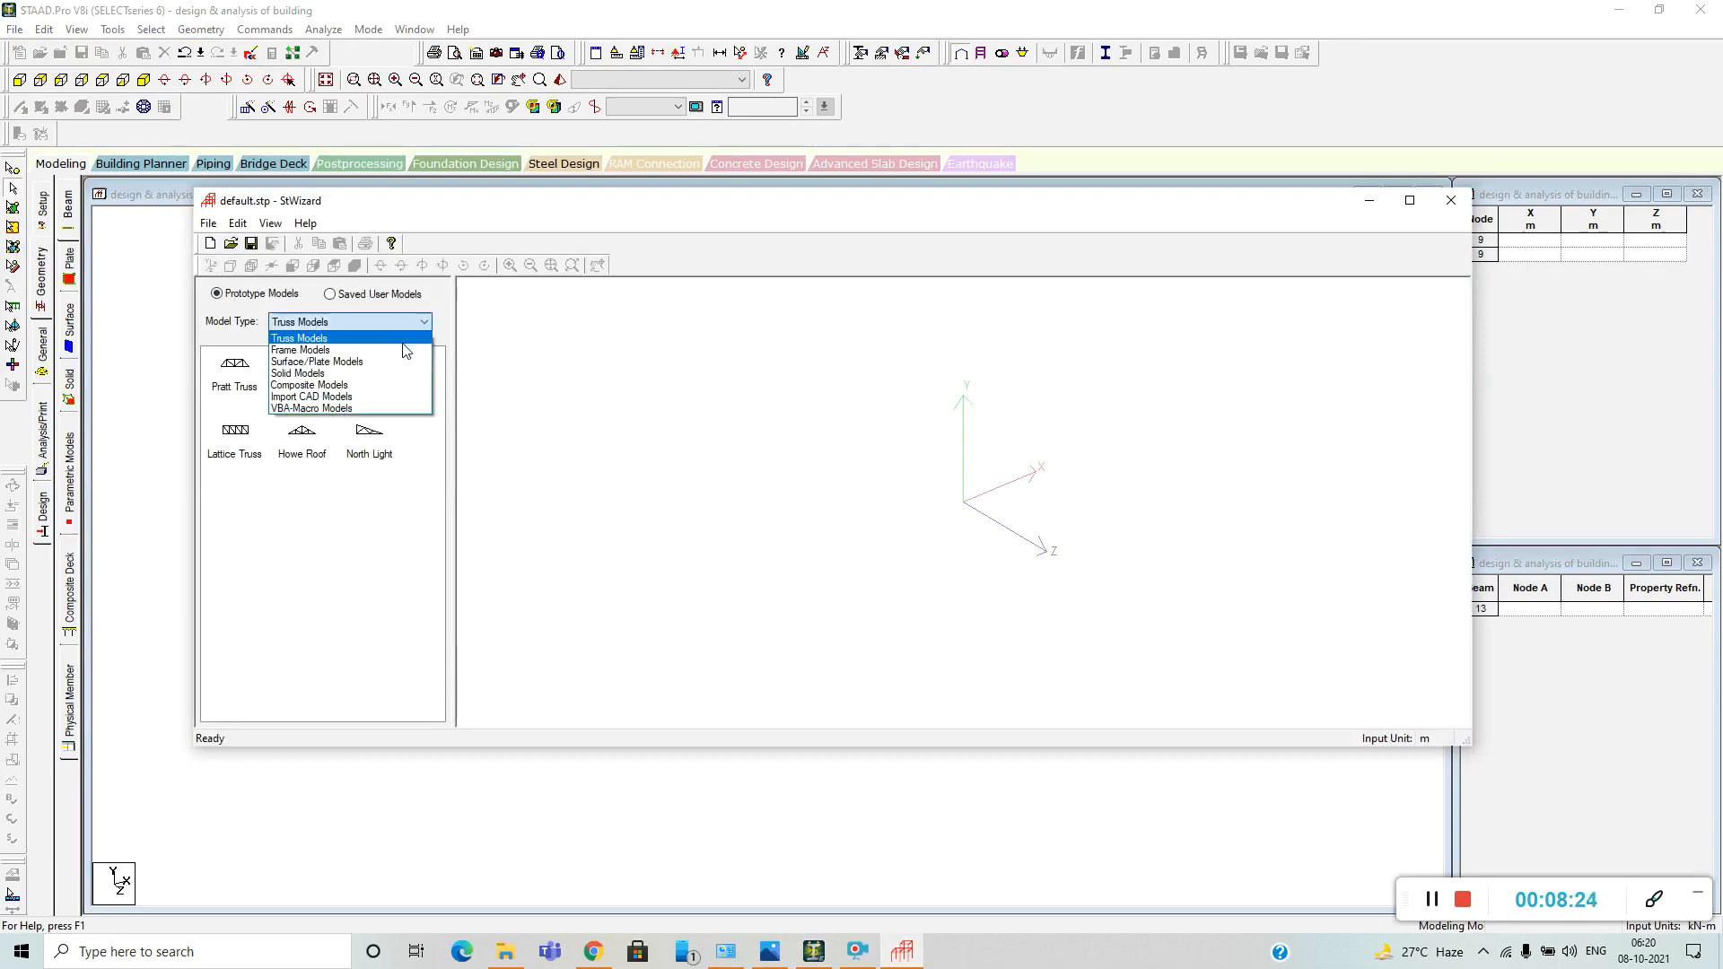
click(405, 354)
click(248, 392)
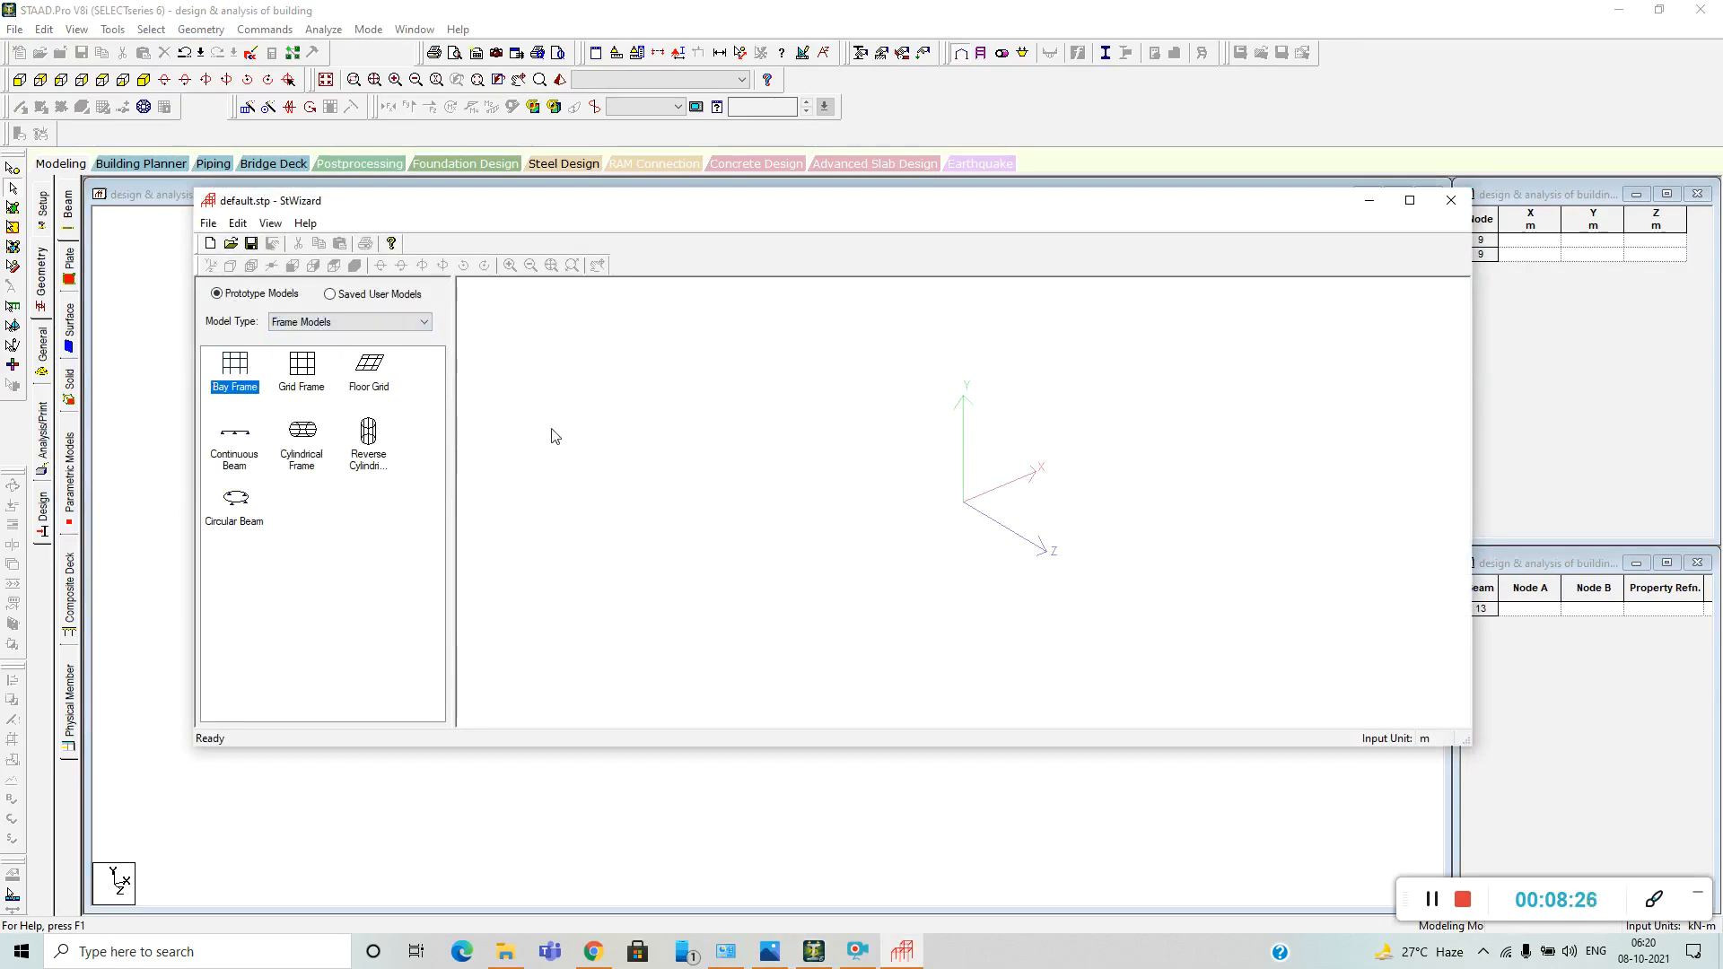
double_click(239, 392)
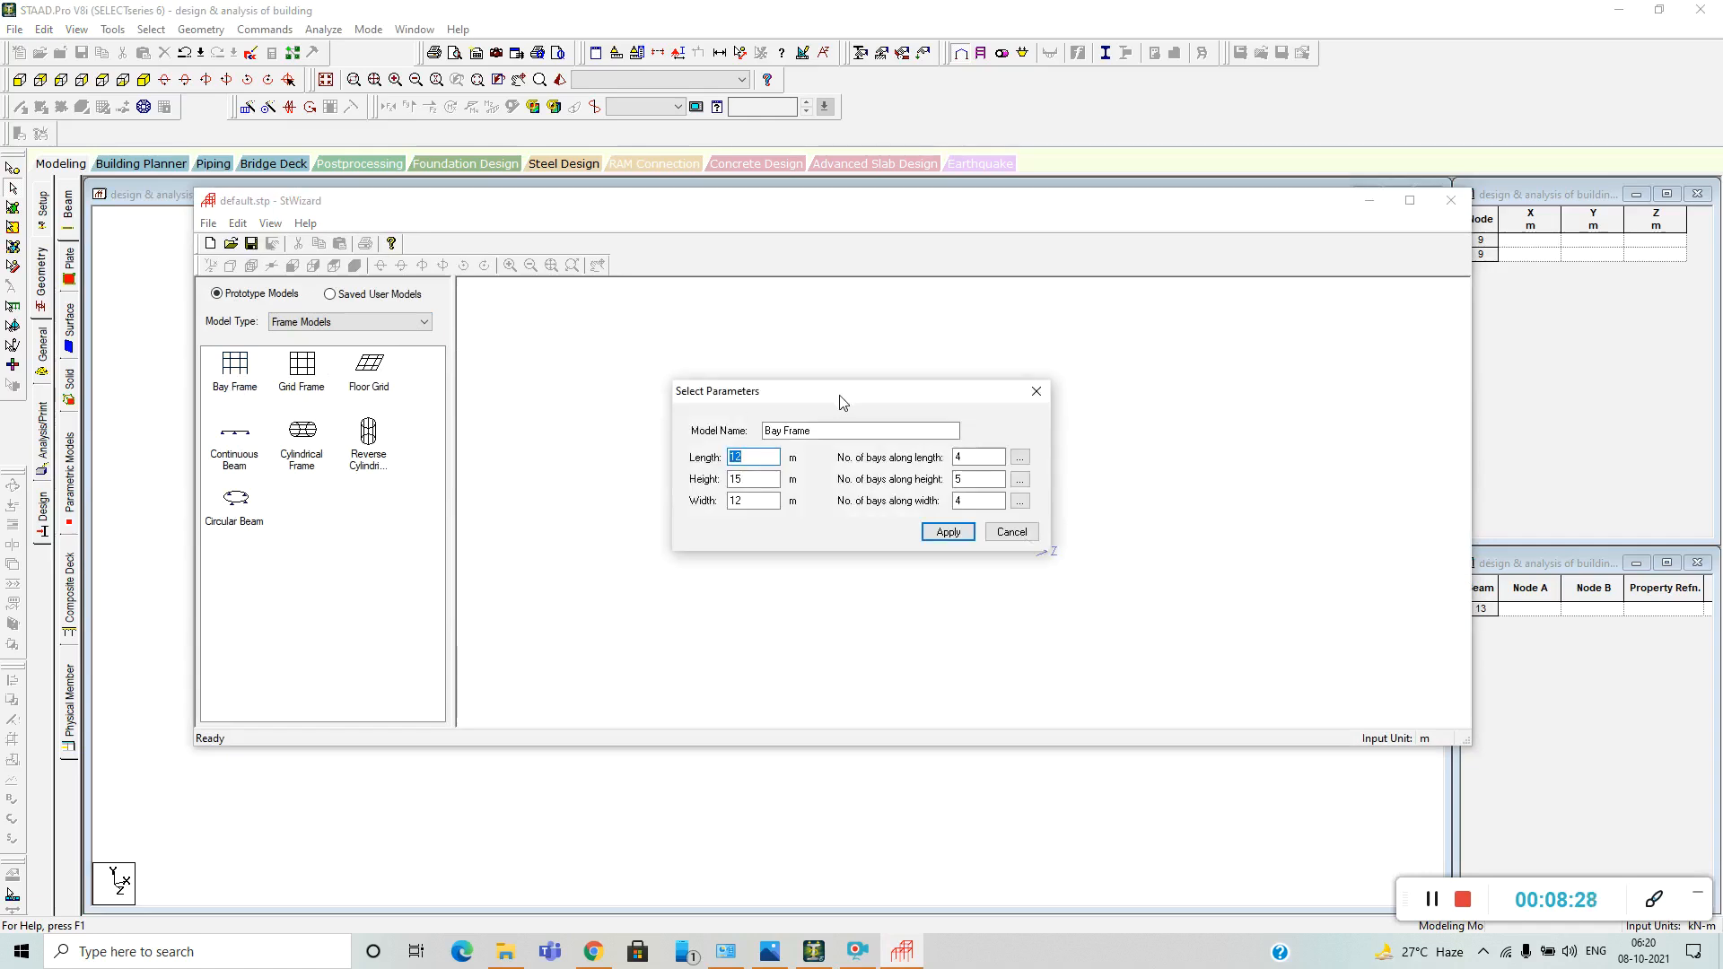
mouse_move(840, 400)
mouse_down()
mouse_move(931, 399)
mouse_move(862, 386)
mouse_up()
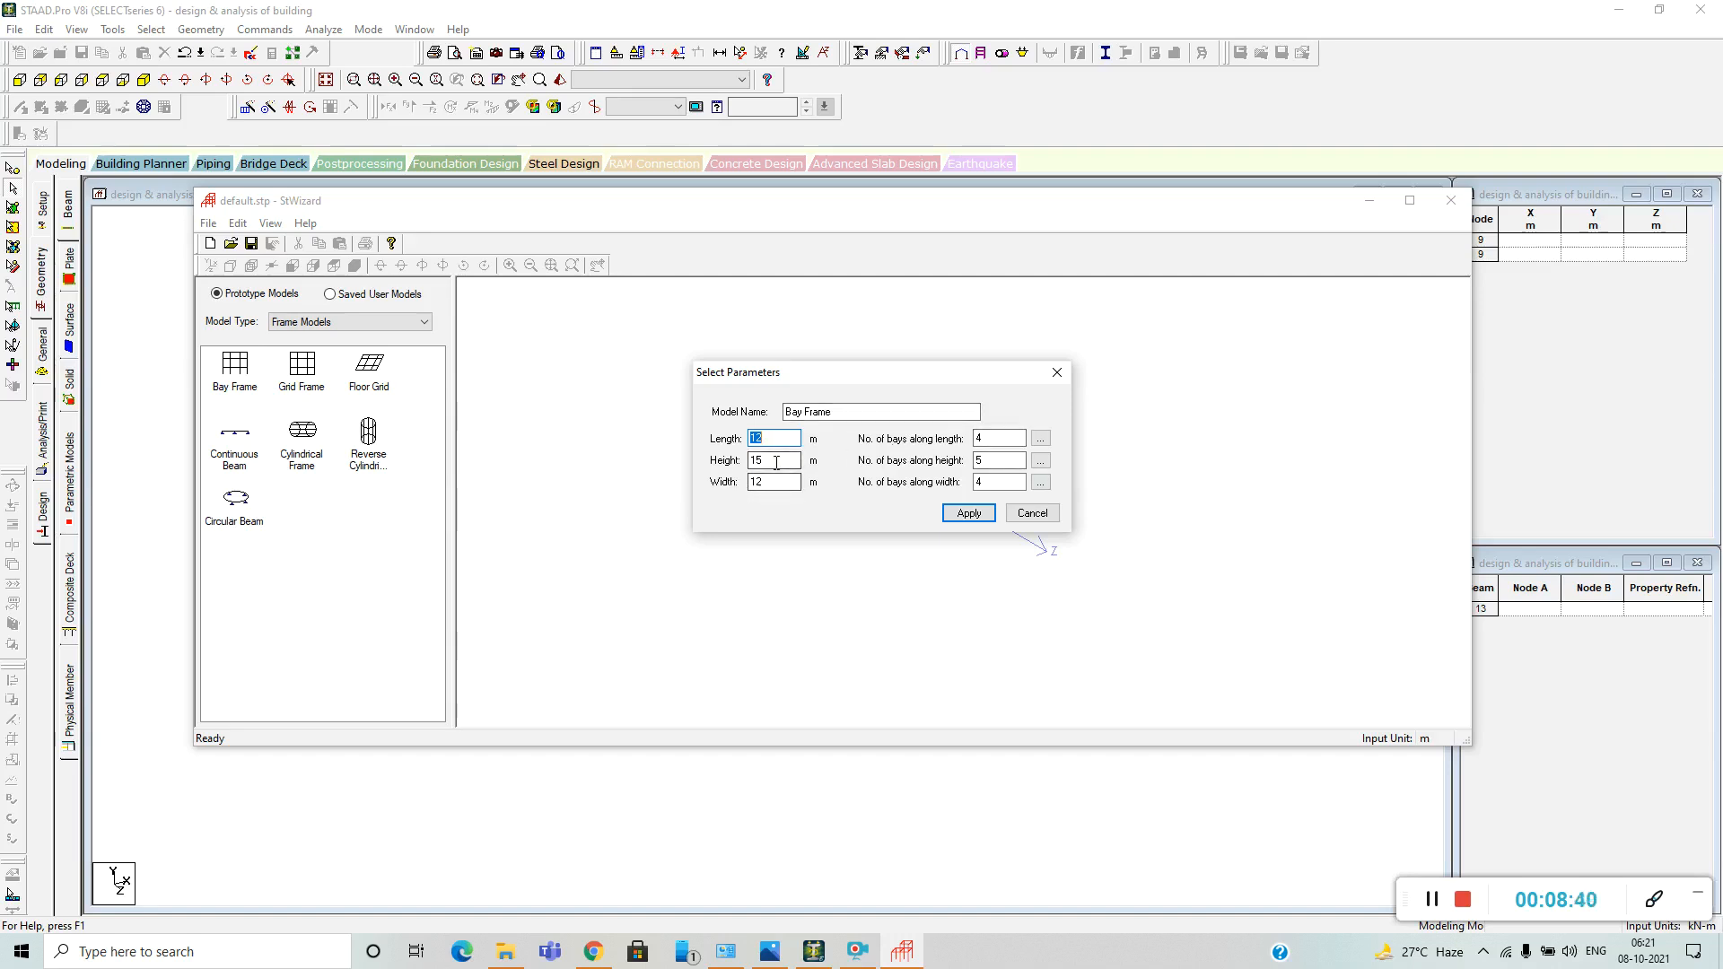
Set the bay frame's height to 9.5 m and check the individual bay lengths along the height.
drag(776, 462, 743, 460)
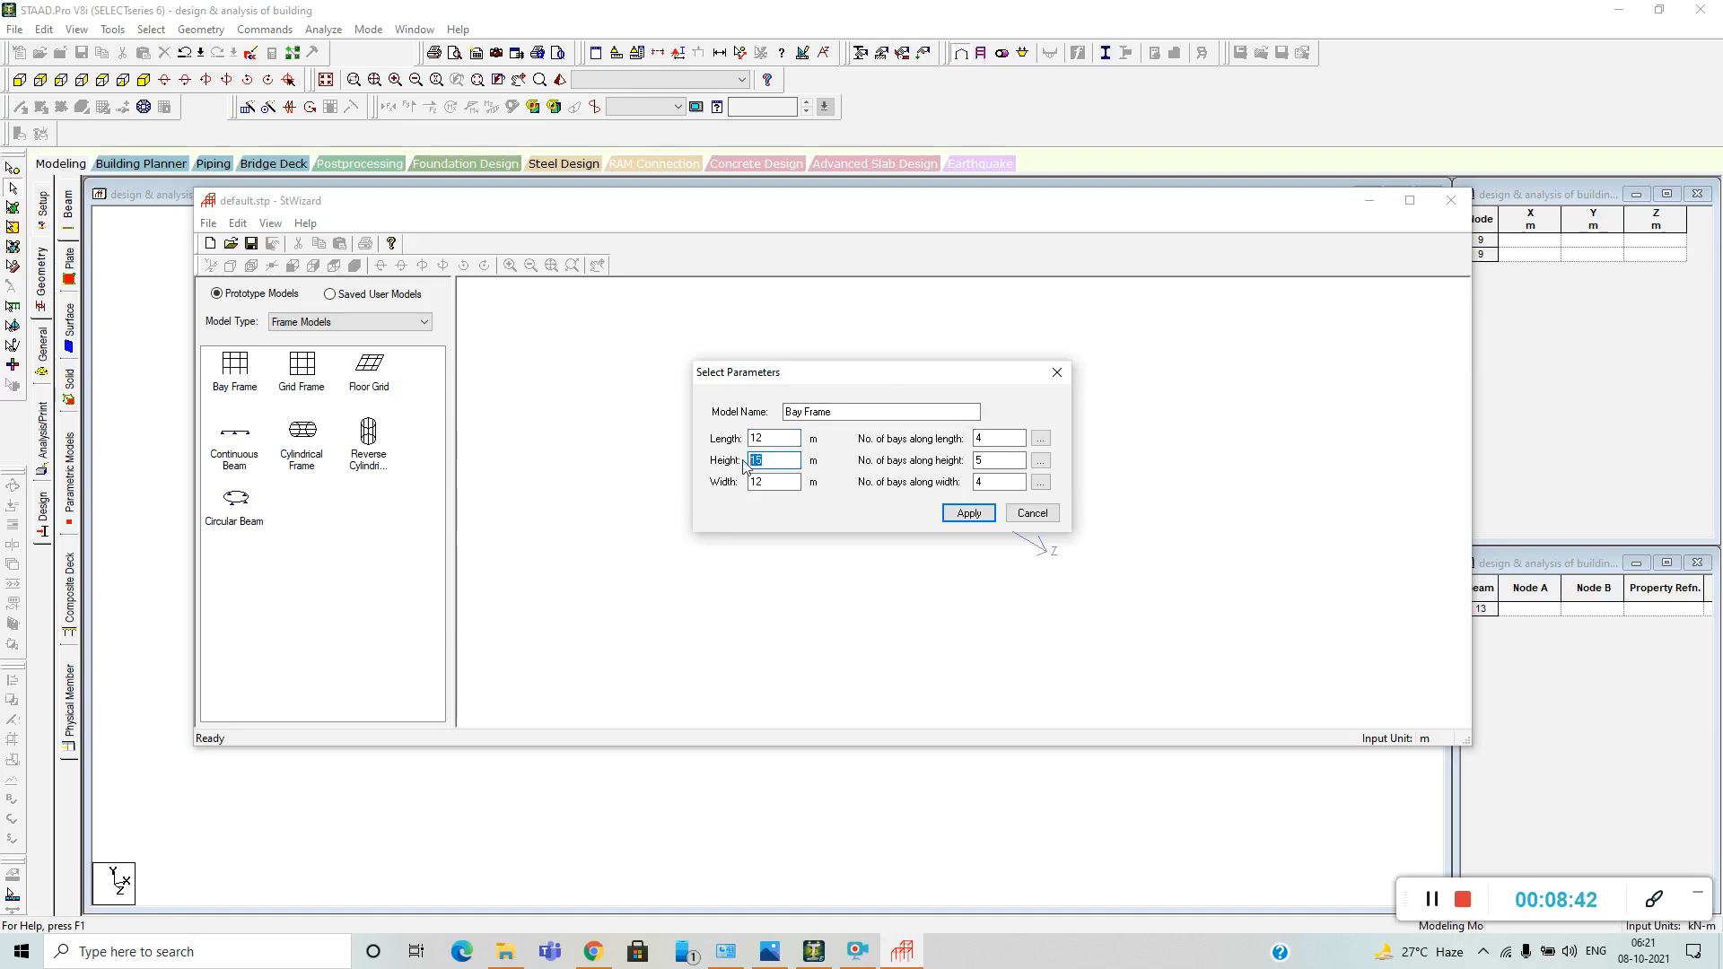
key(BackSpace)
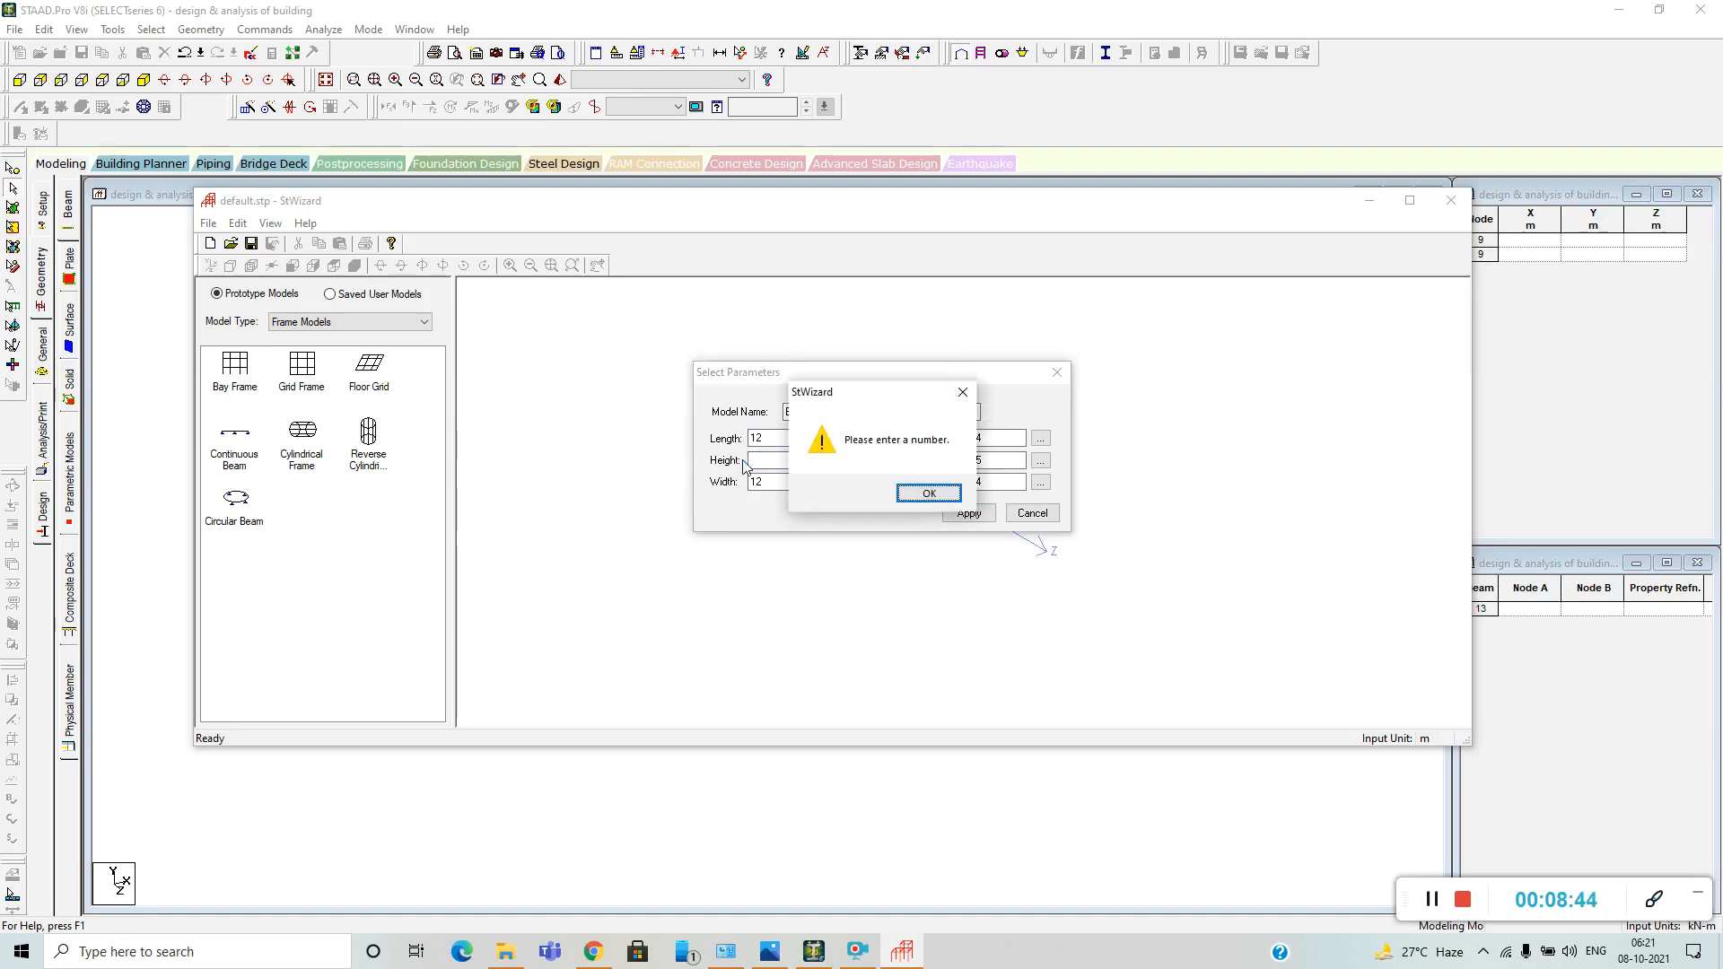
click(943, 494)
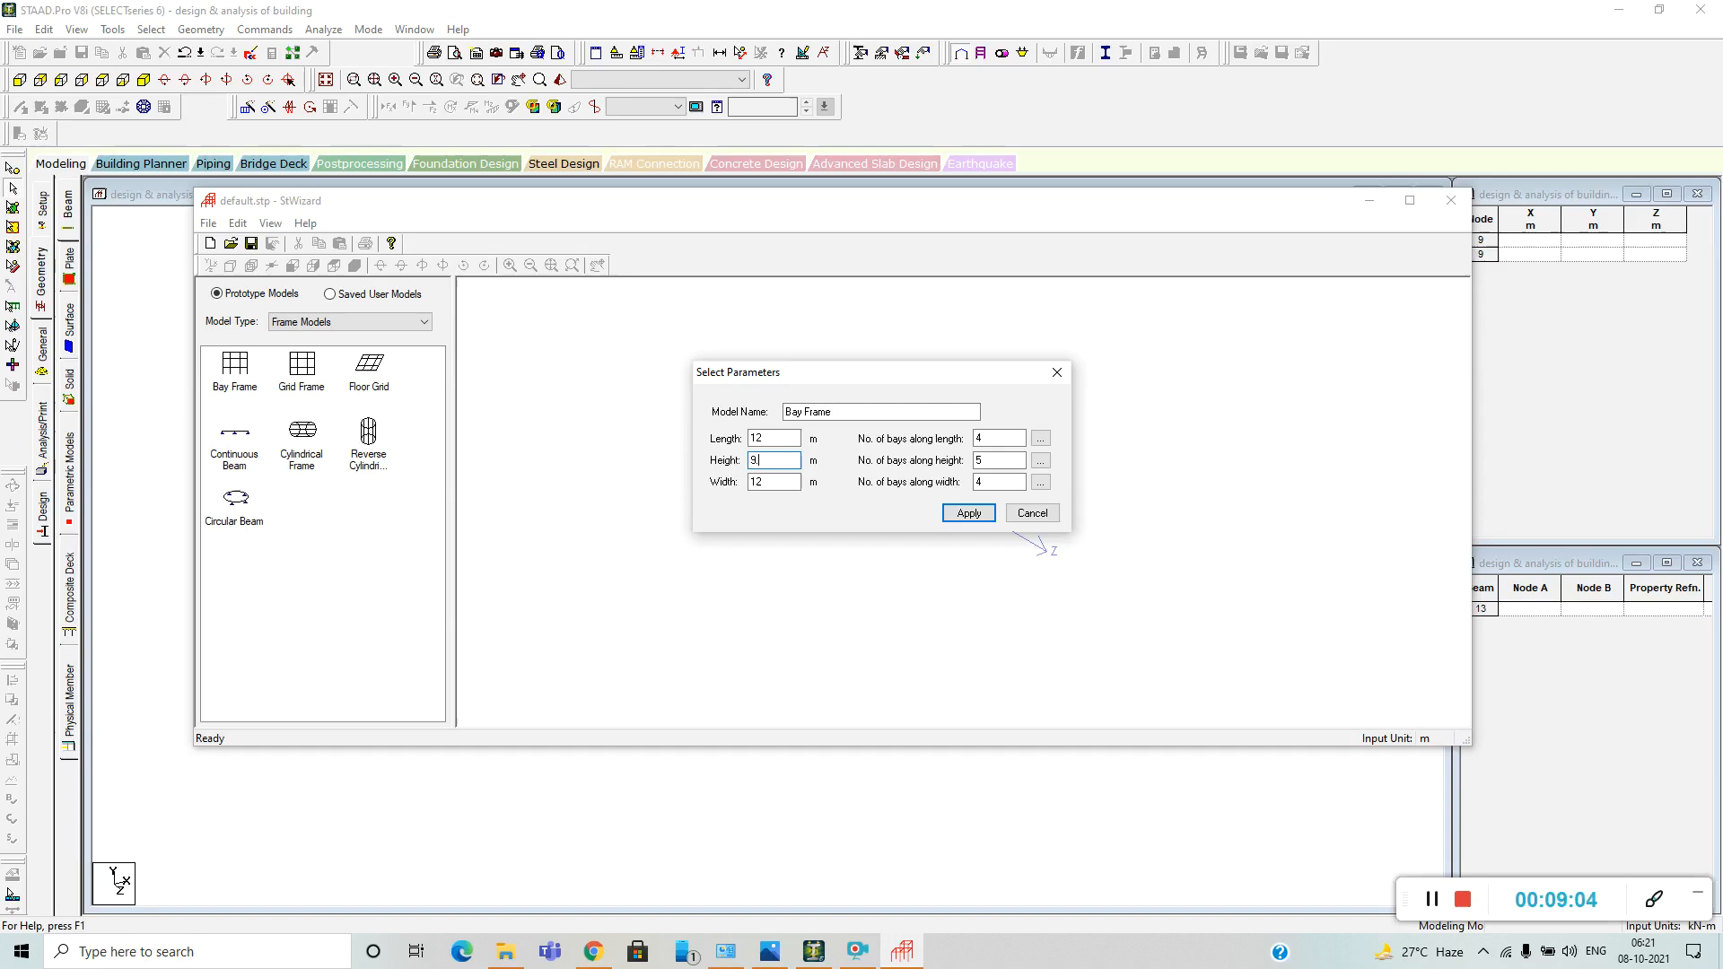
click(1040, 460)
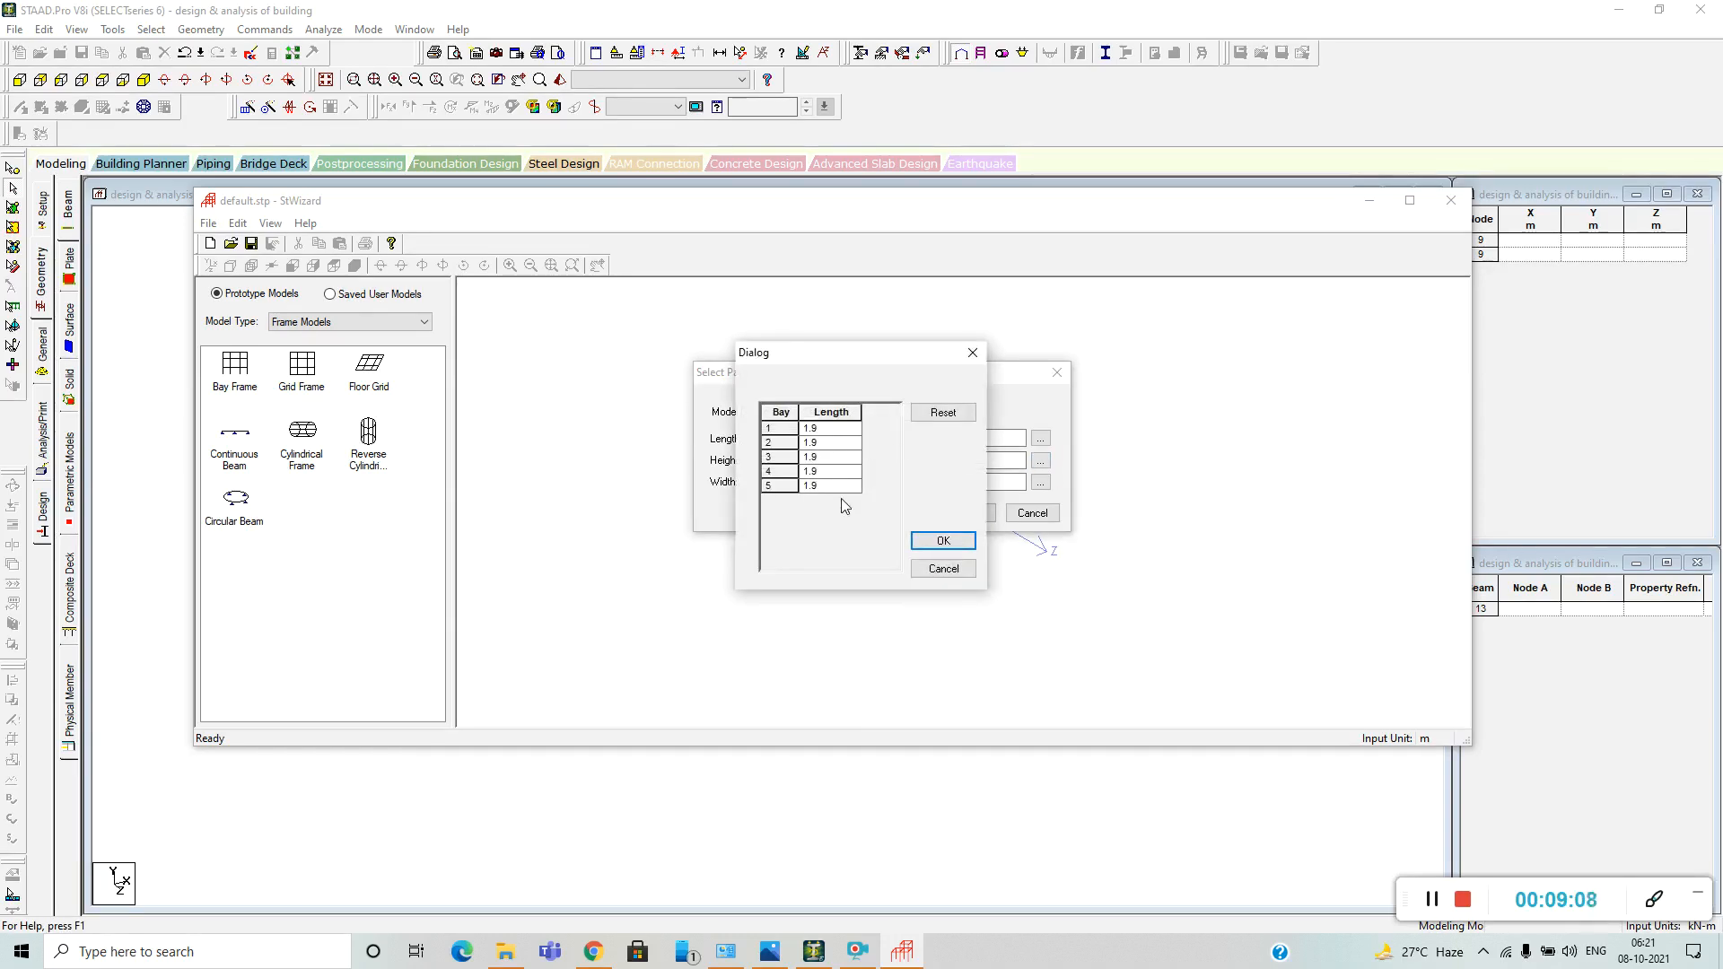
click(972, 353)
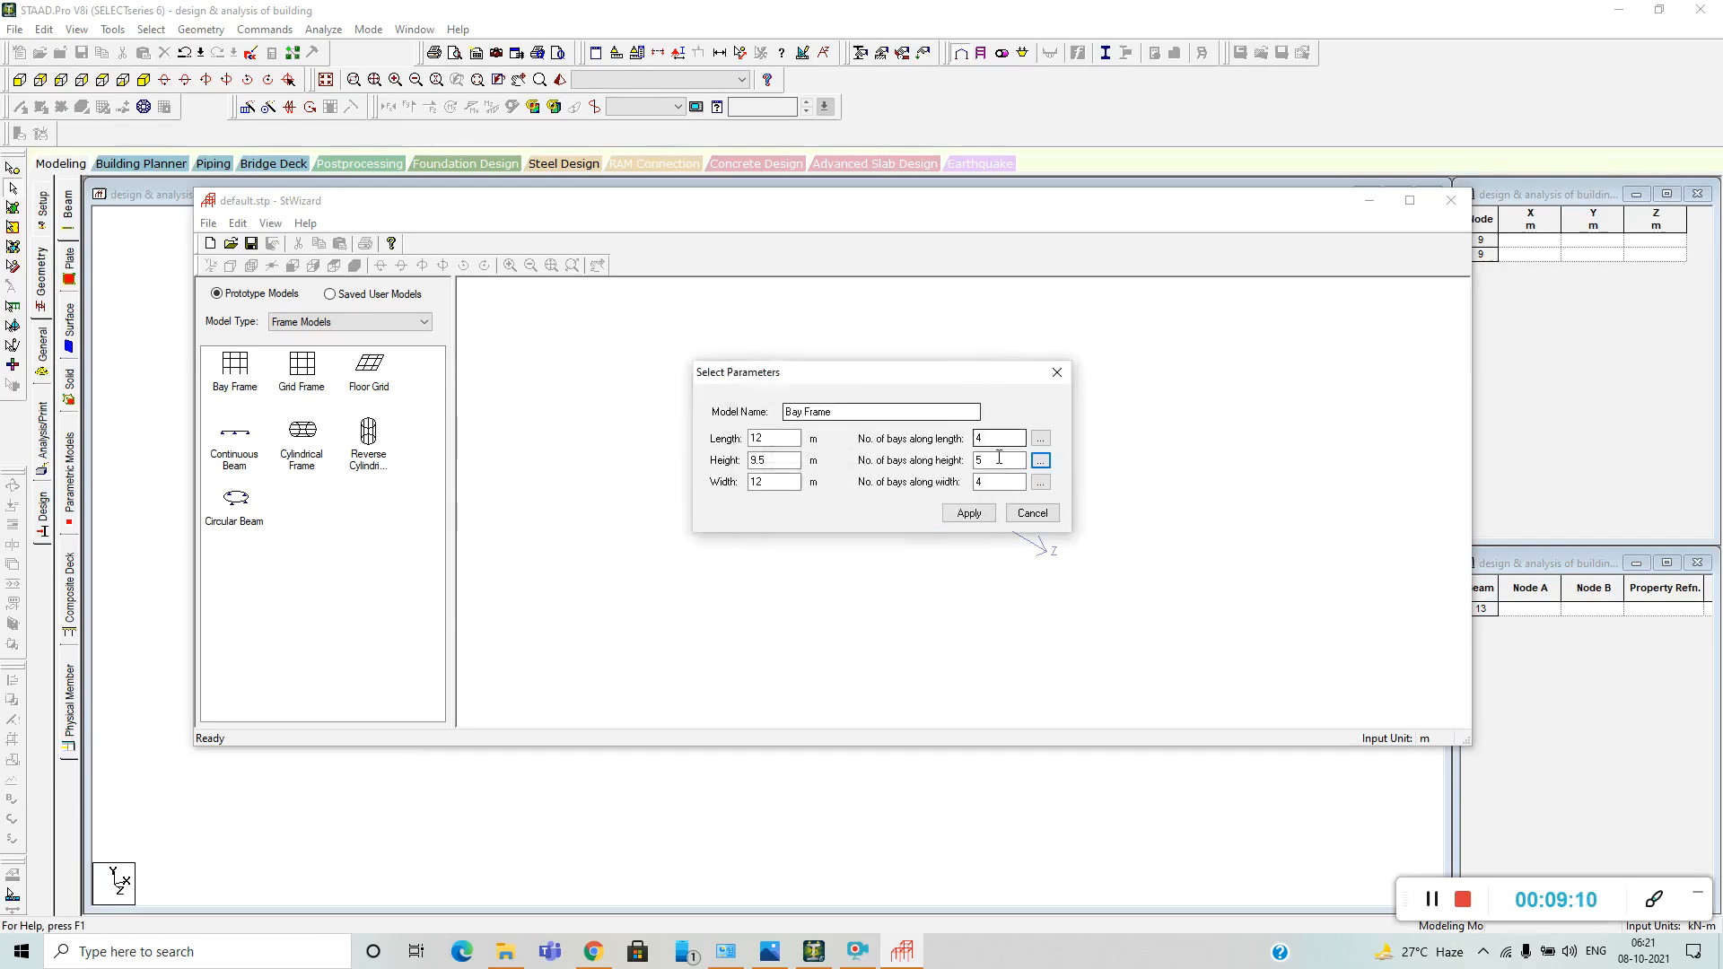
Set the number of bays along the height of the frame to 4.
drag(994, 460, 967, 463)
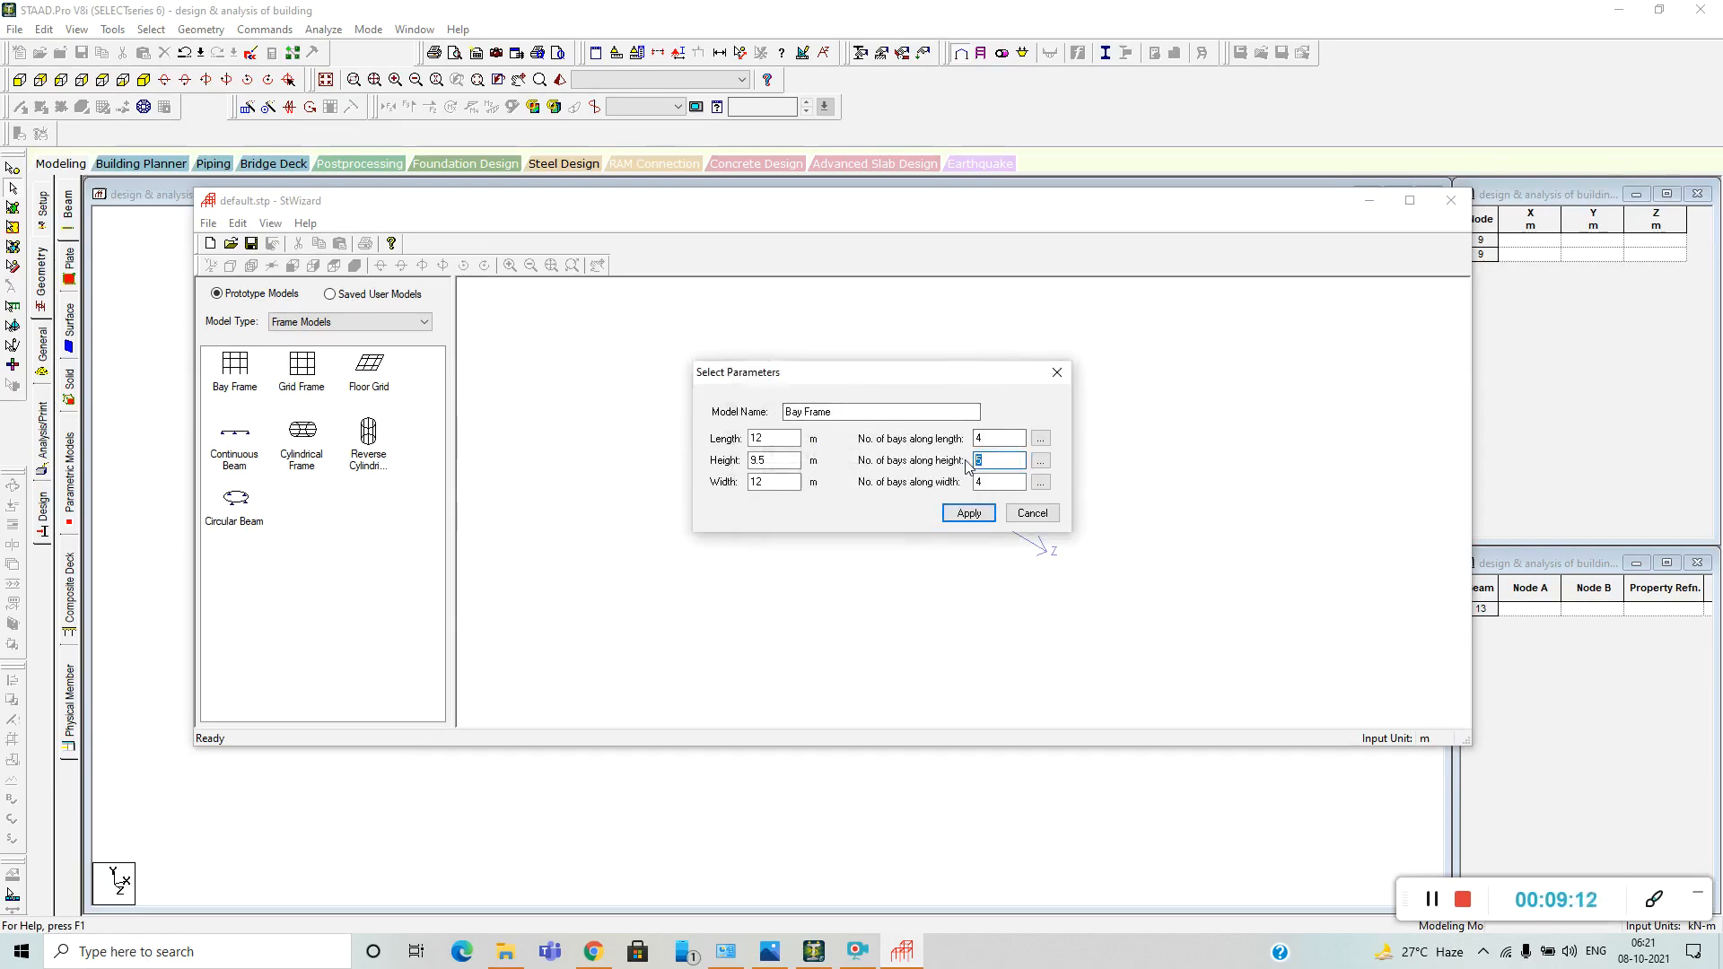
key(BackSpace)
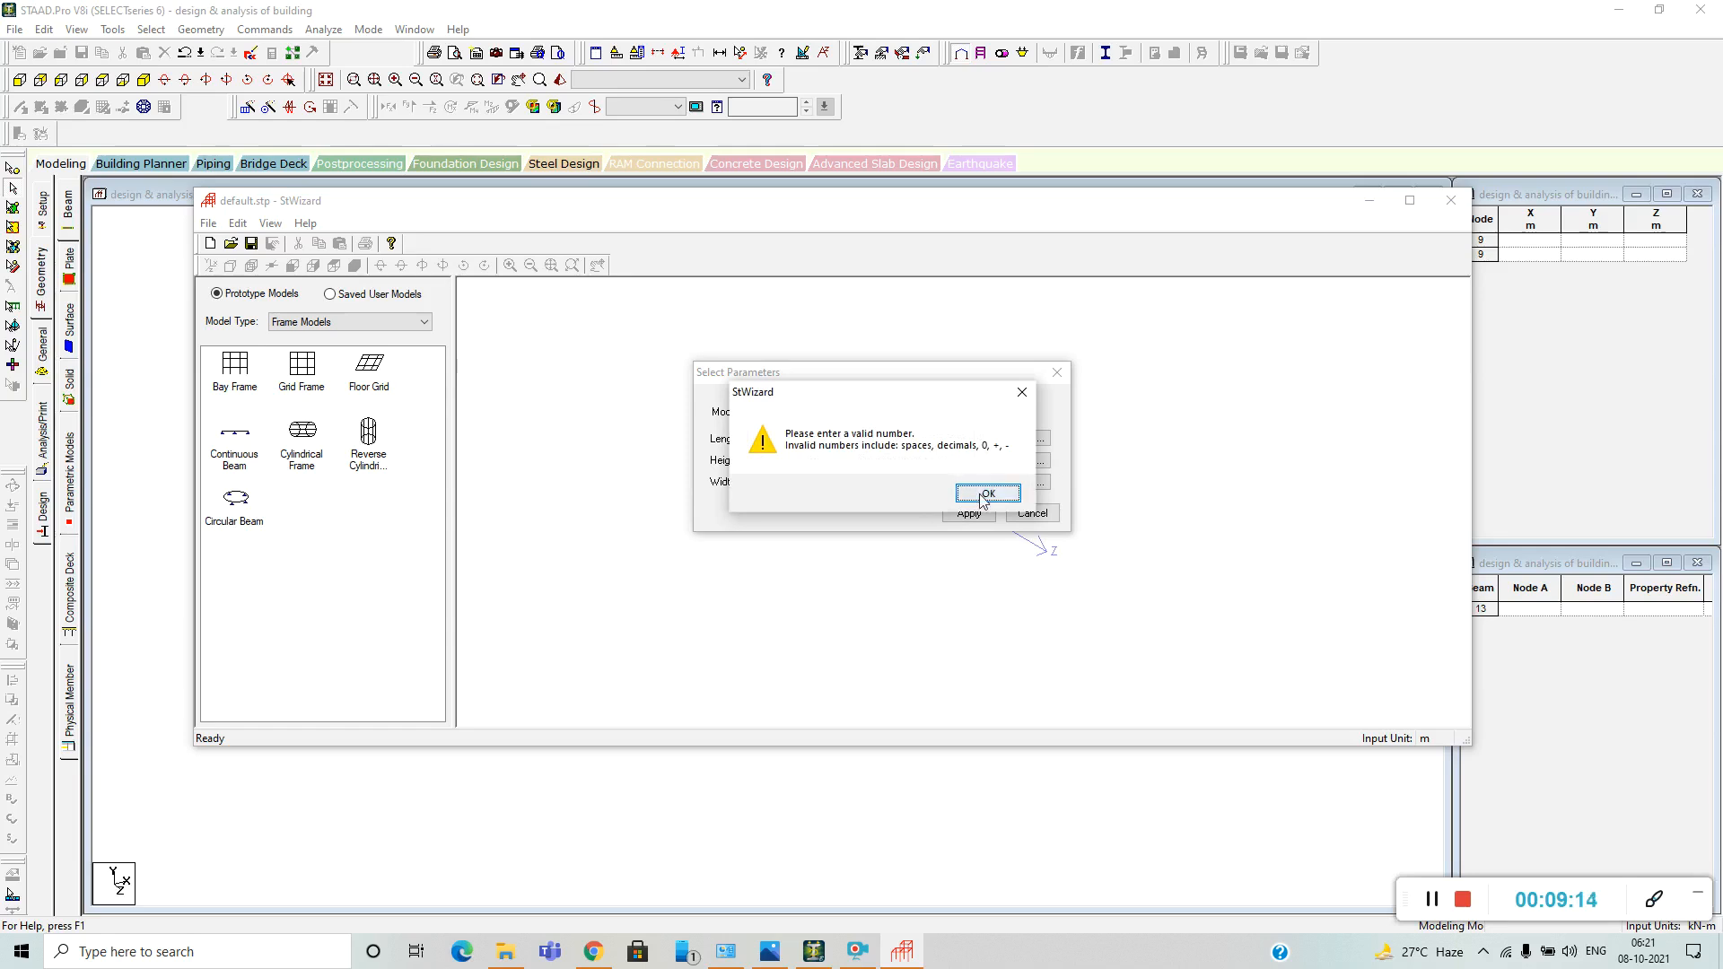
click(986, 492)
click(985, 480)
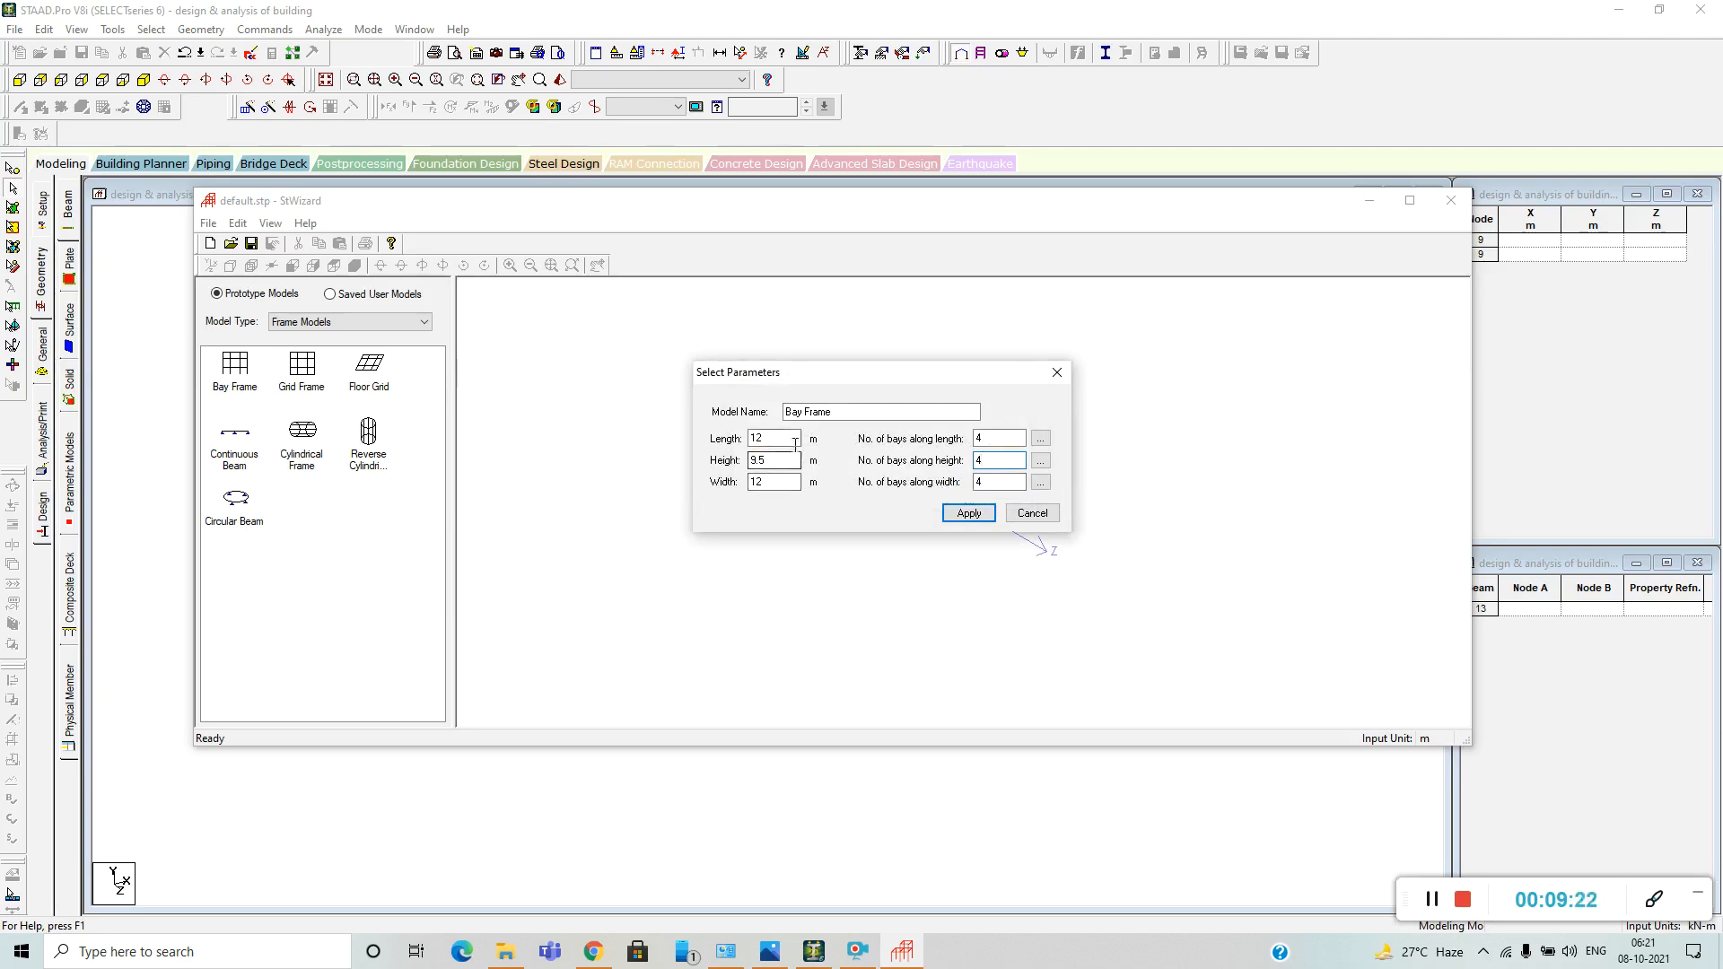
Set the bay lengths along the height to 0.5 m for bay 1 and 3 m for bays 2, 3 and 4.
click(1040, 460)
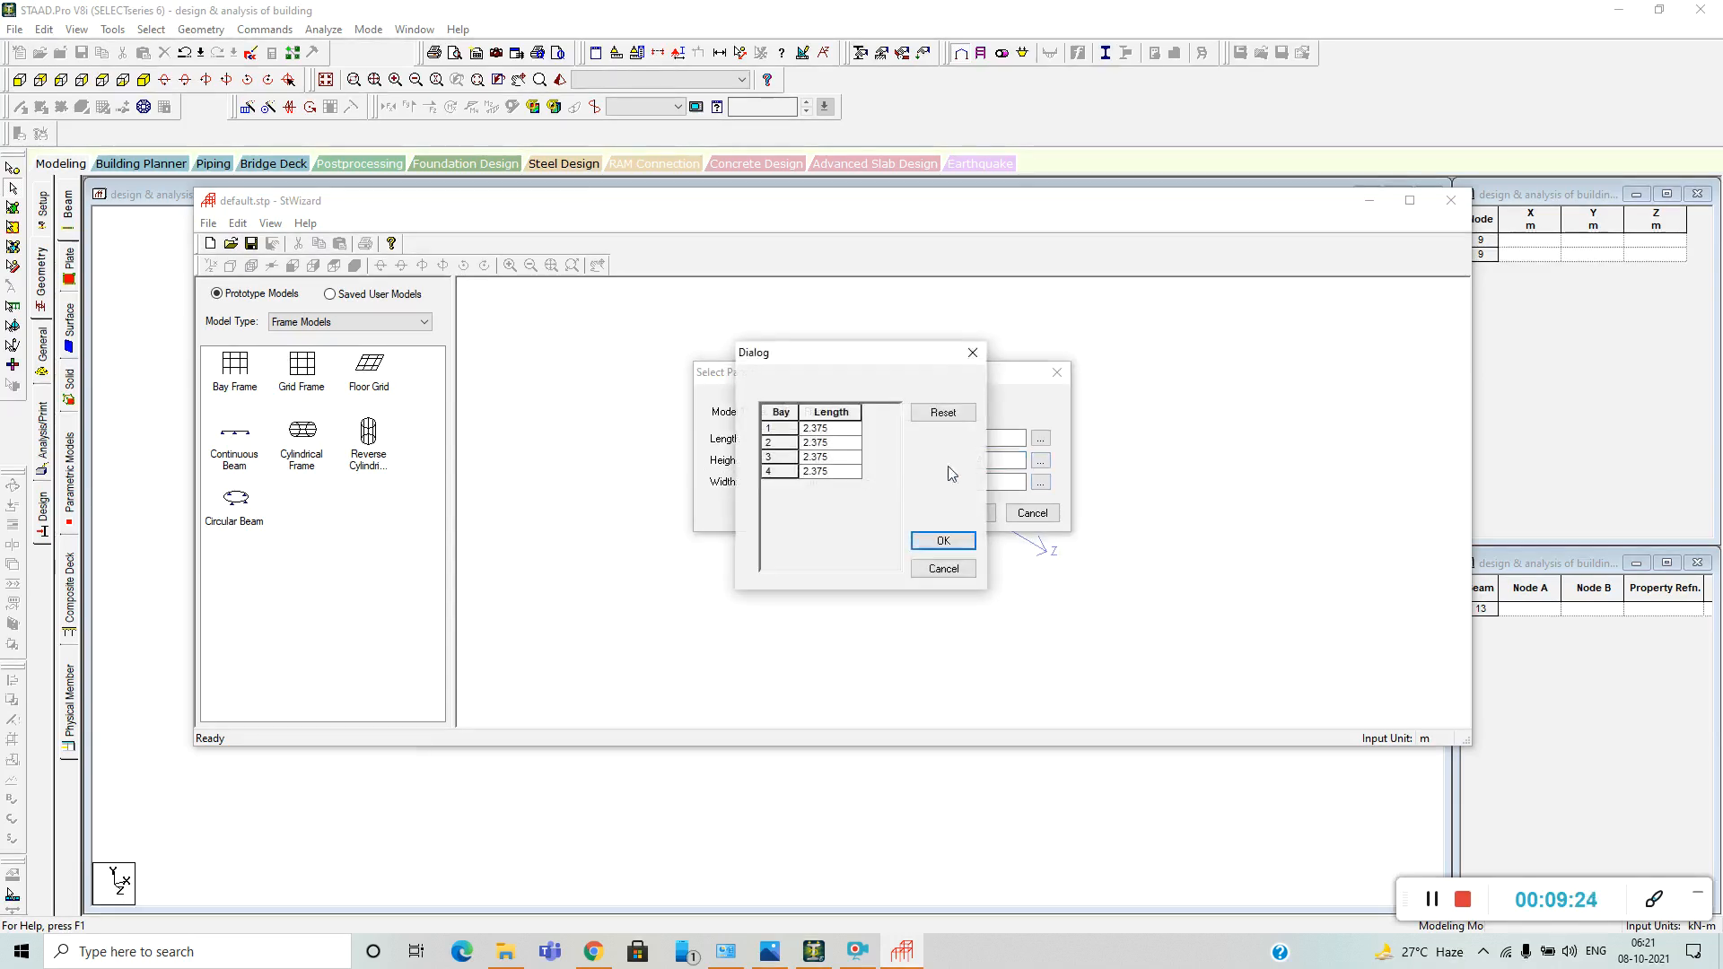
click(833, 428)
drag(825, 429, 786, 437)
key(BackSpace)
text(0.5)
click(834, 444)
click(849, 443)
text(3)
click(806, 460)
click(769, 458)
text(3)
click(841, 472)
drag(834, 471, 813, 471)
key(shift+Home)
text(3)
click(943, 541)
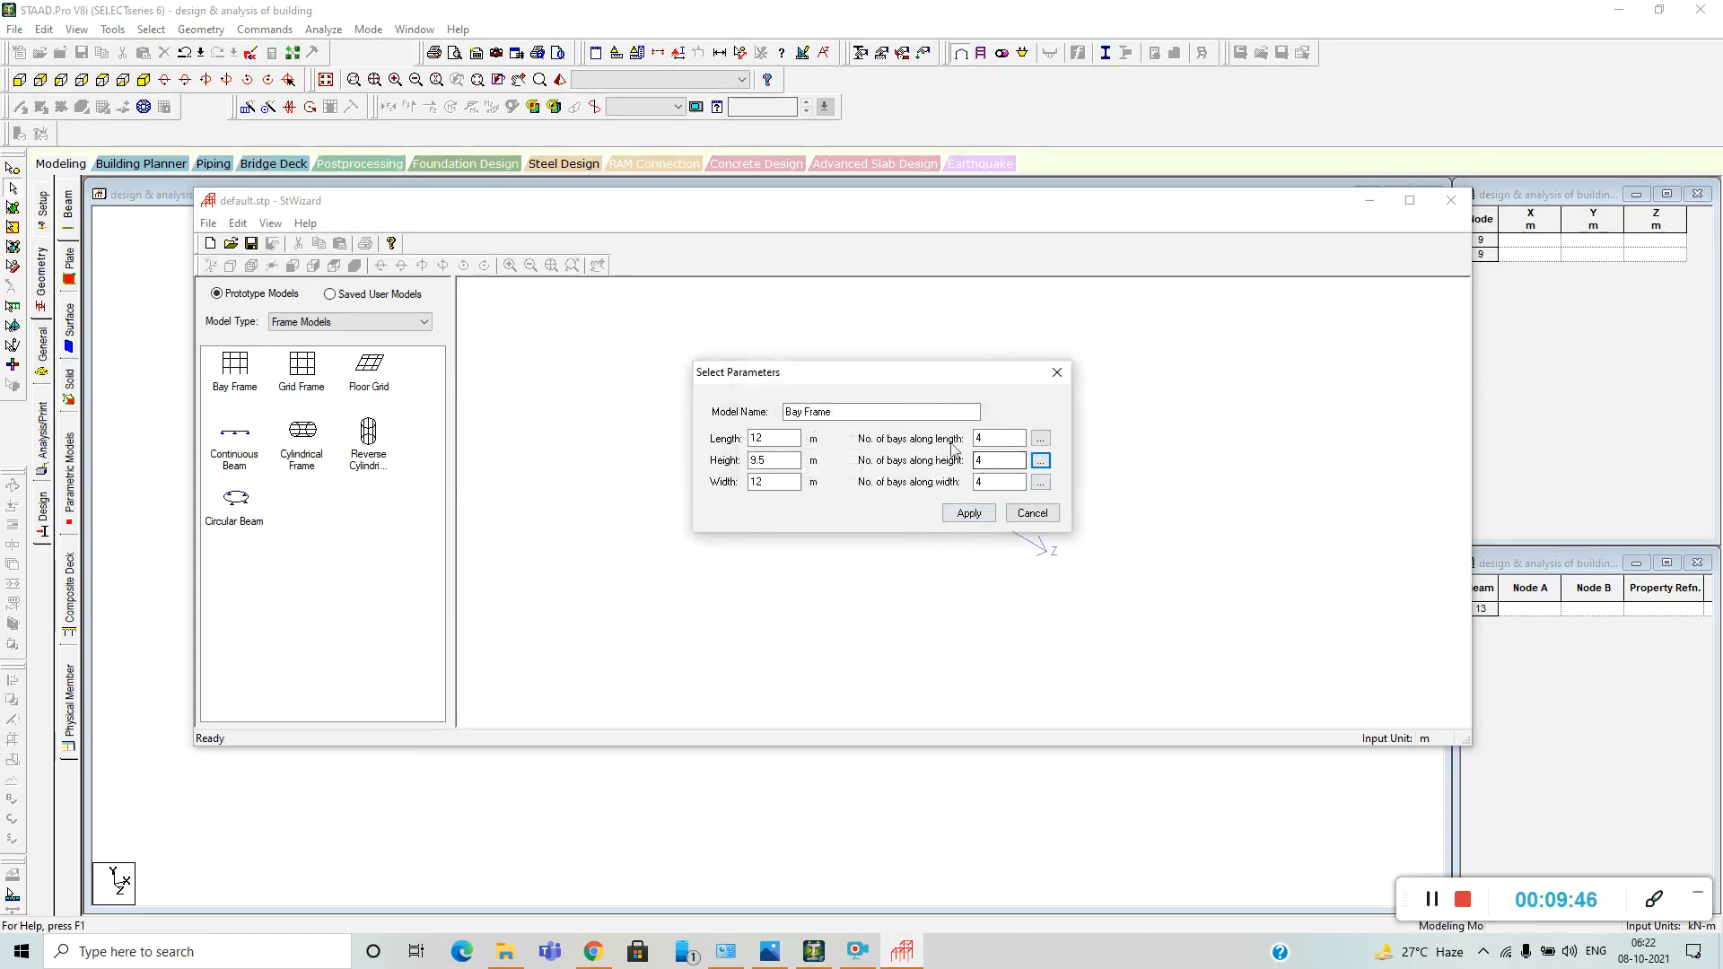
Accept four 3 m bays along the 12 m width and apply the parameters to generate the bay frame.
click(781, 485)
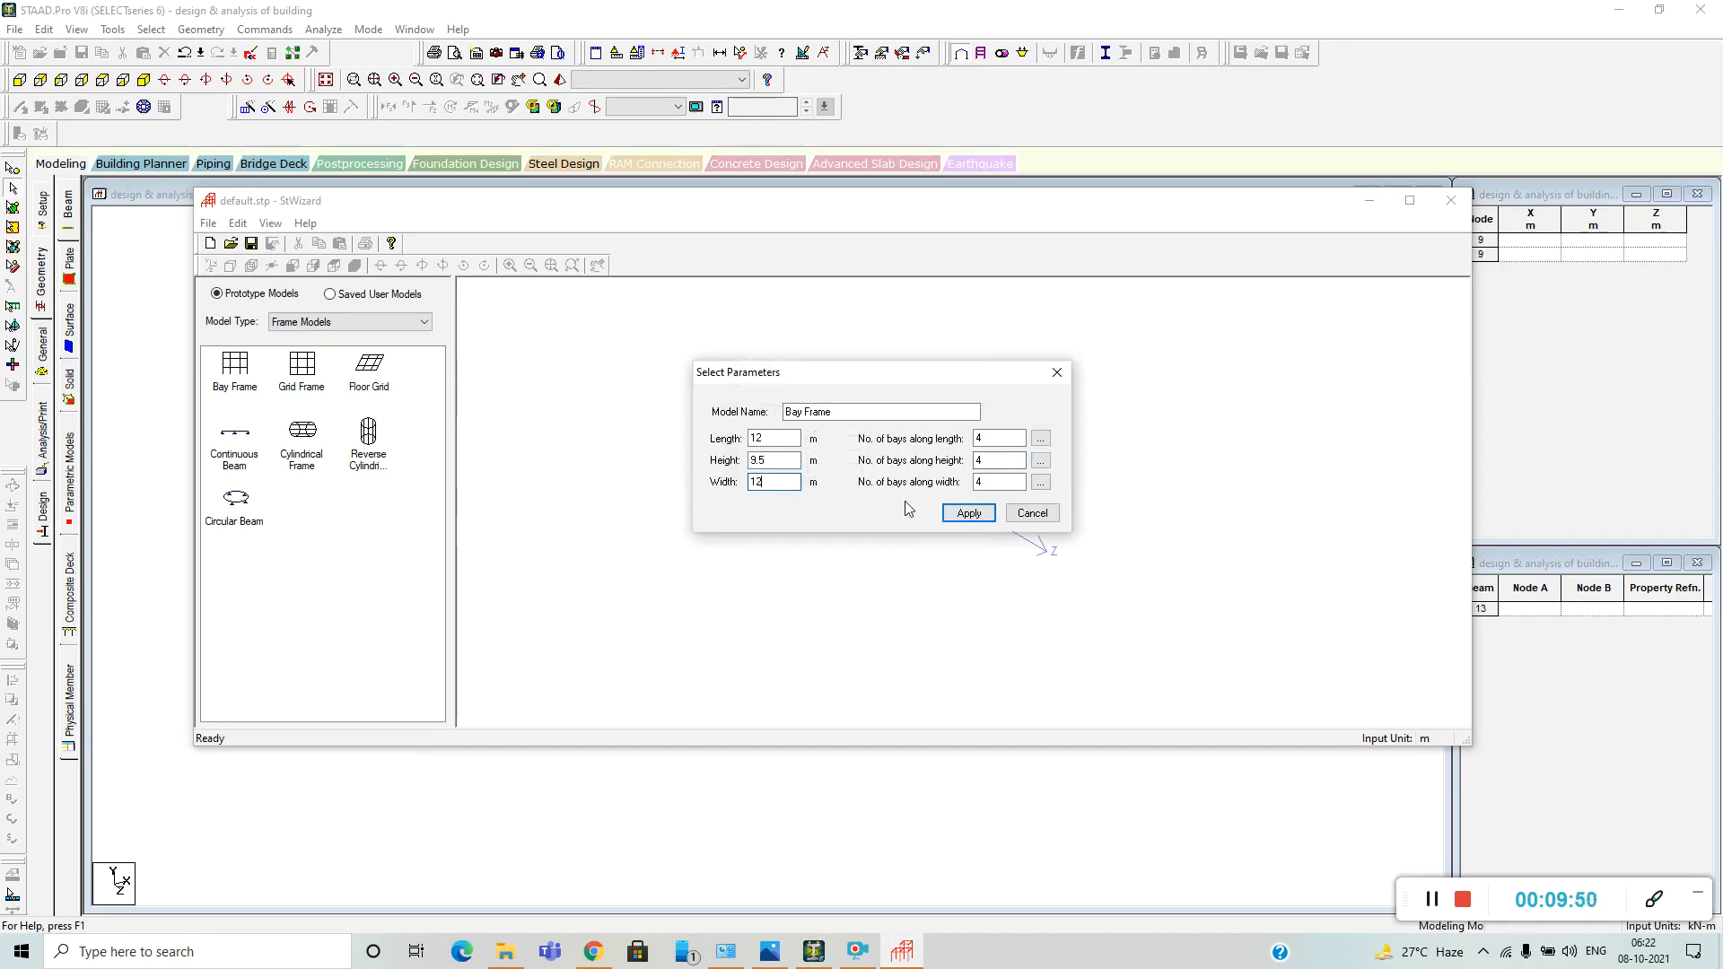
click(1039, 482)
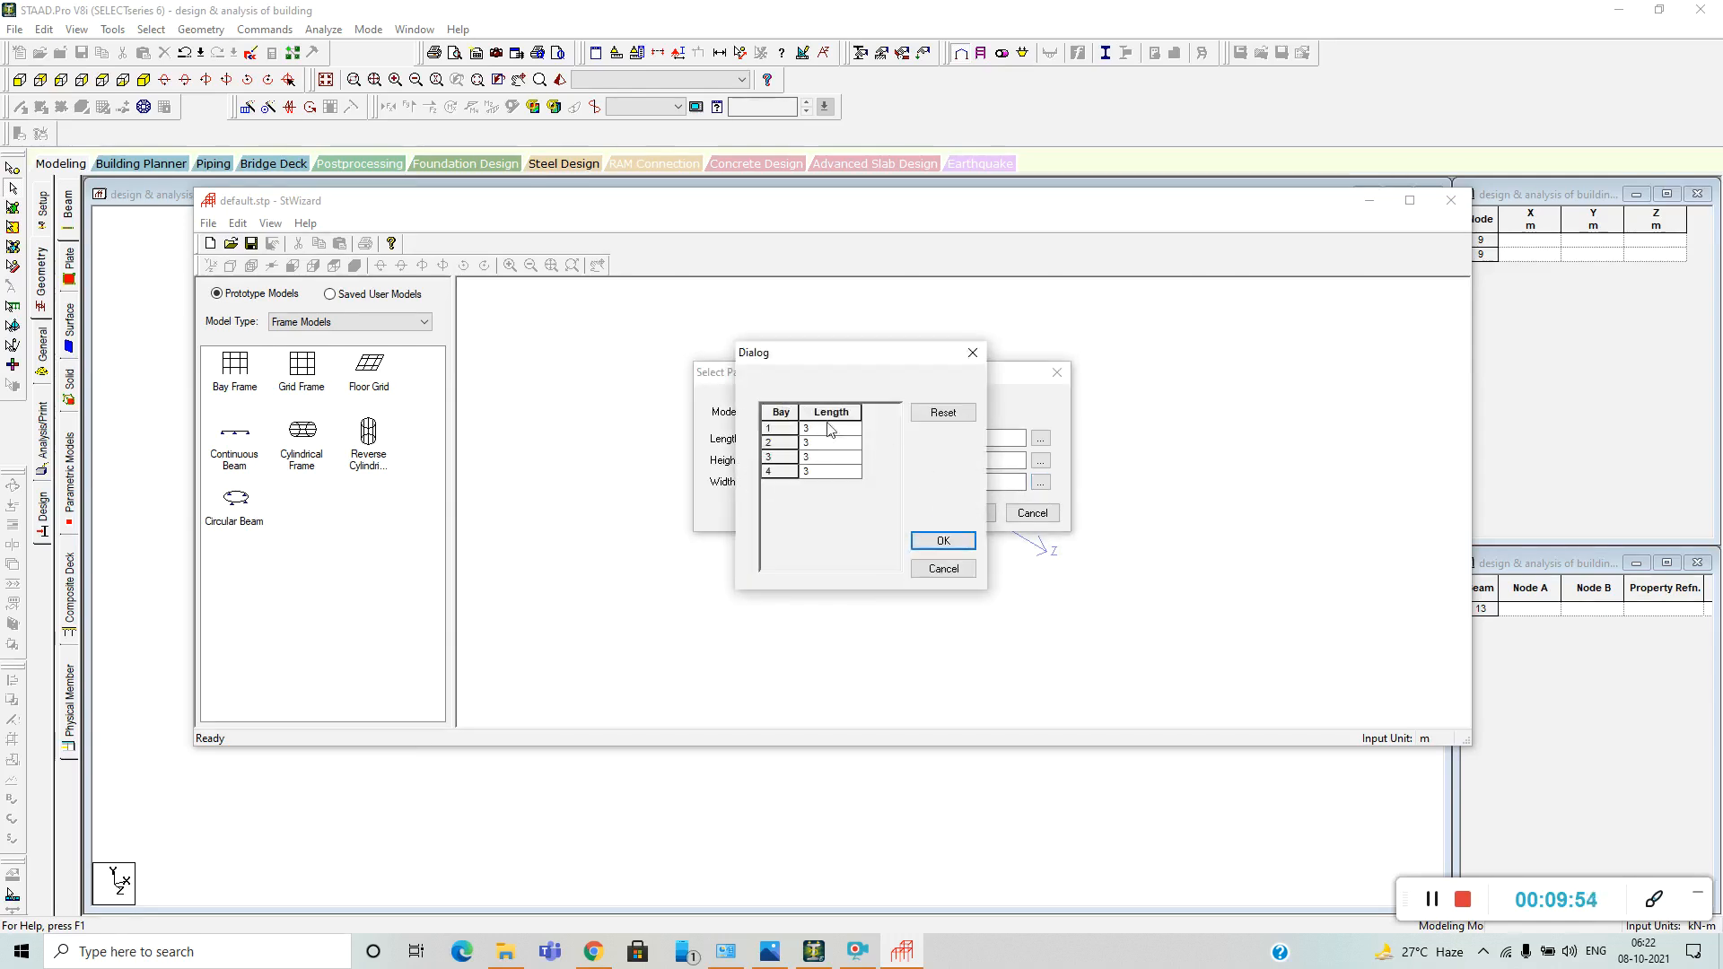
click(938, 540)
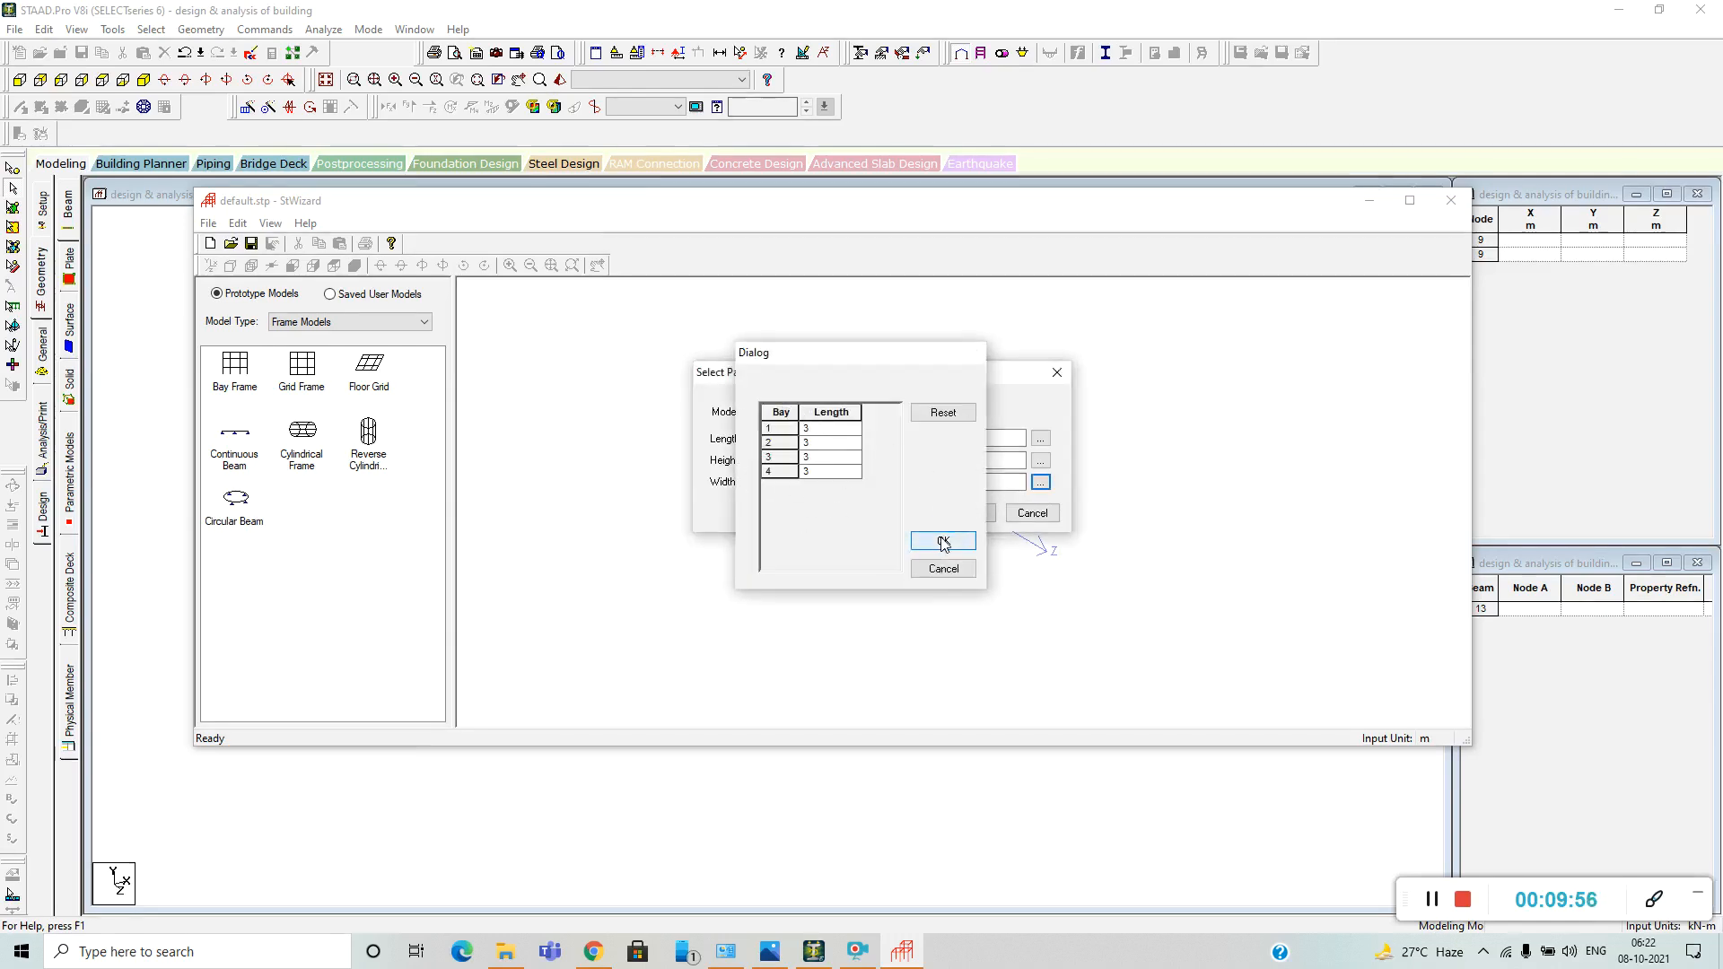
click(969, 513)
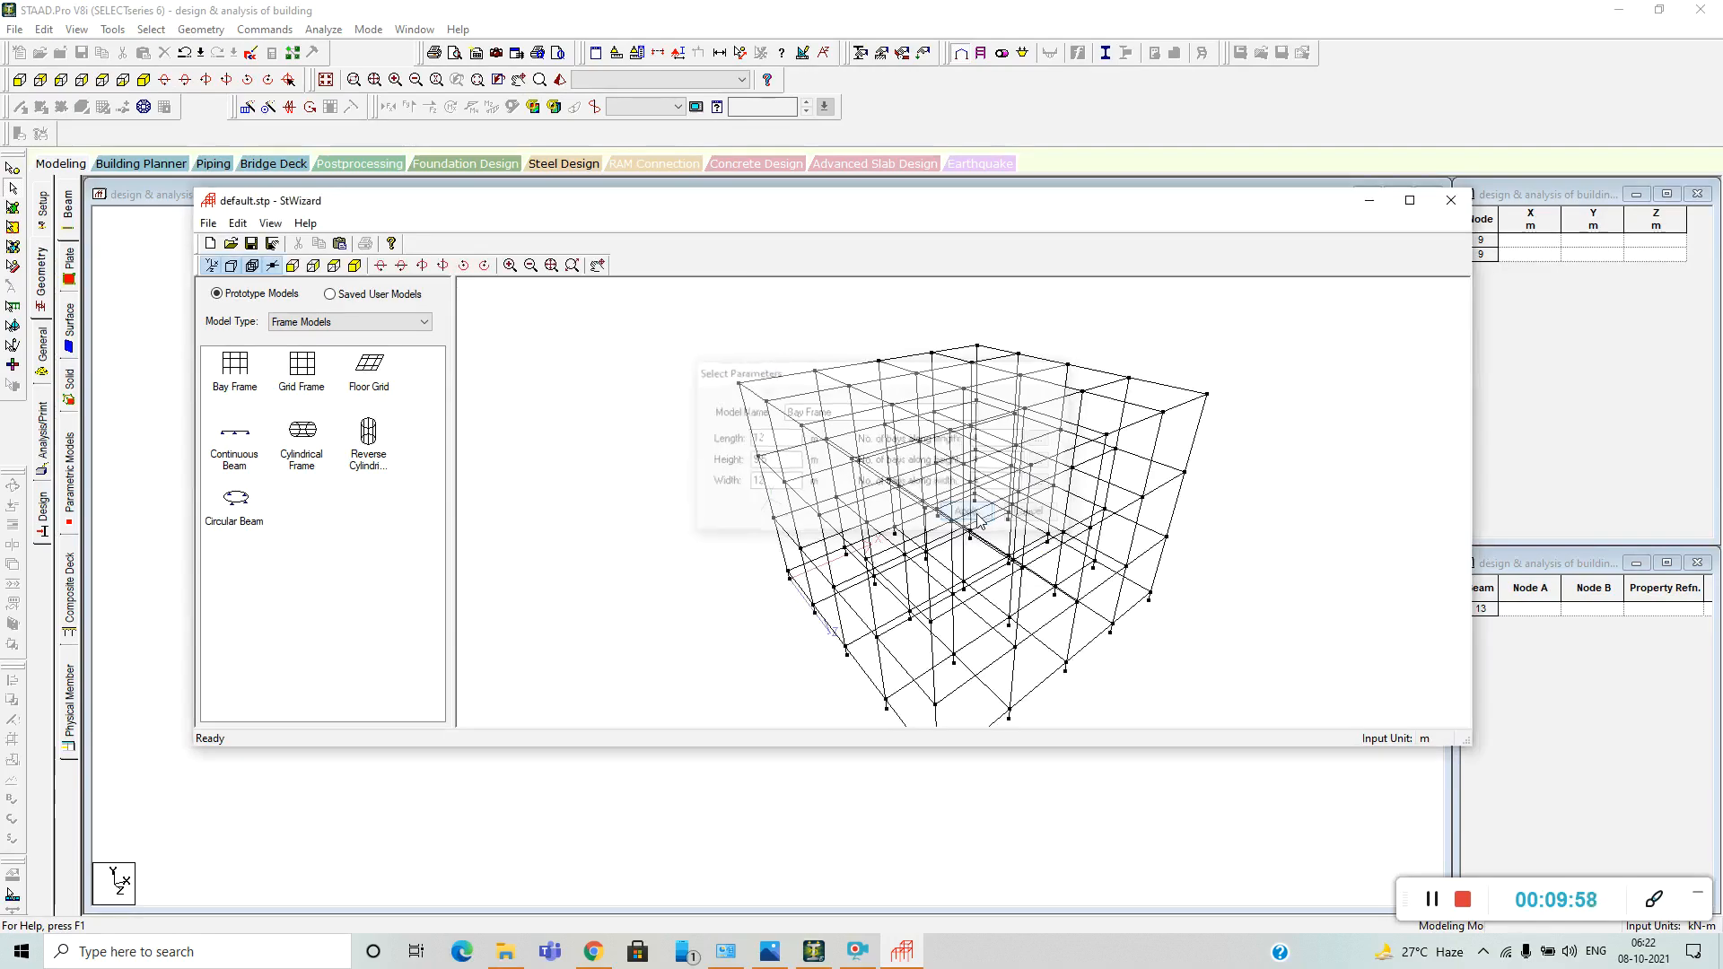
Transfer the bay frame prototype from the Structure Wizard into the STAAD.Pro model with X, Y and Z offsets of 0 m.
mouse_move(1081, 521)
mouse_down()
mouse_move(1108, 453)
mouse_move(845, 558)
mouse_move(981, 515)
mouse_move(992, 615)
mouse_move(720, 525)
mouse_move(955, 574)
mouse_up()
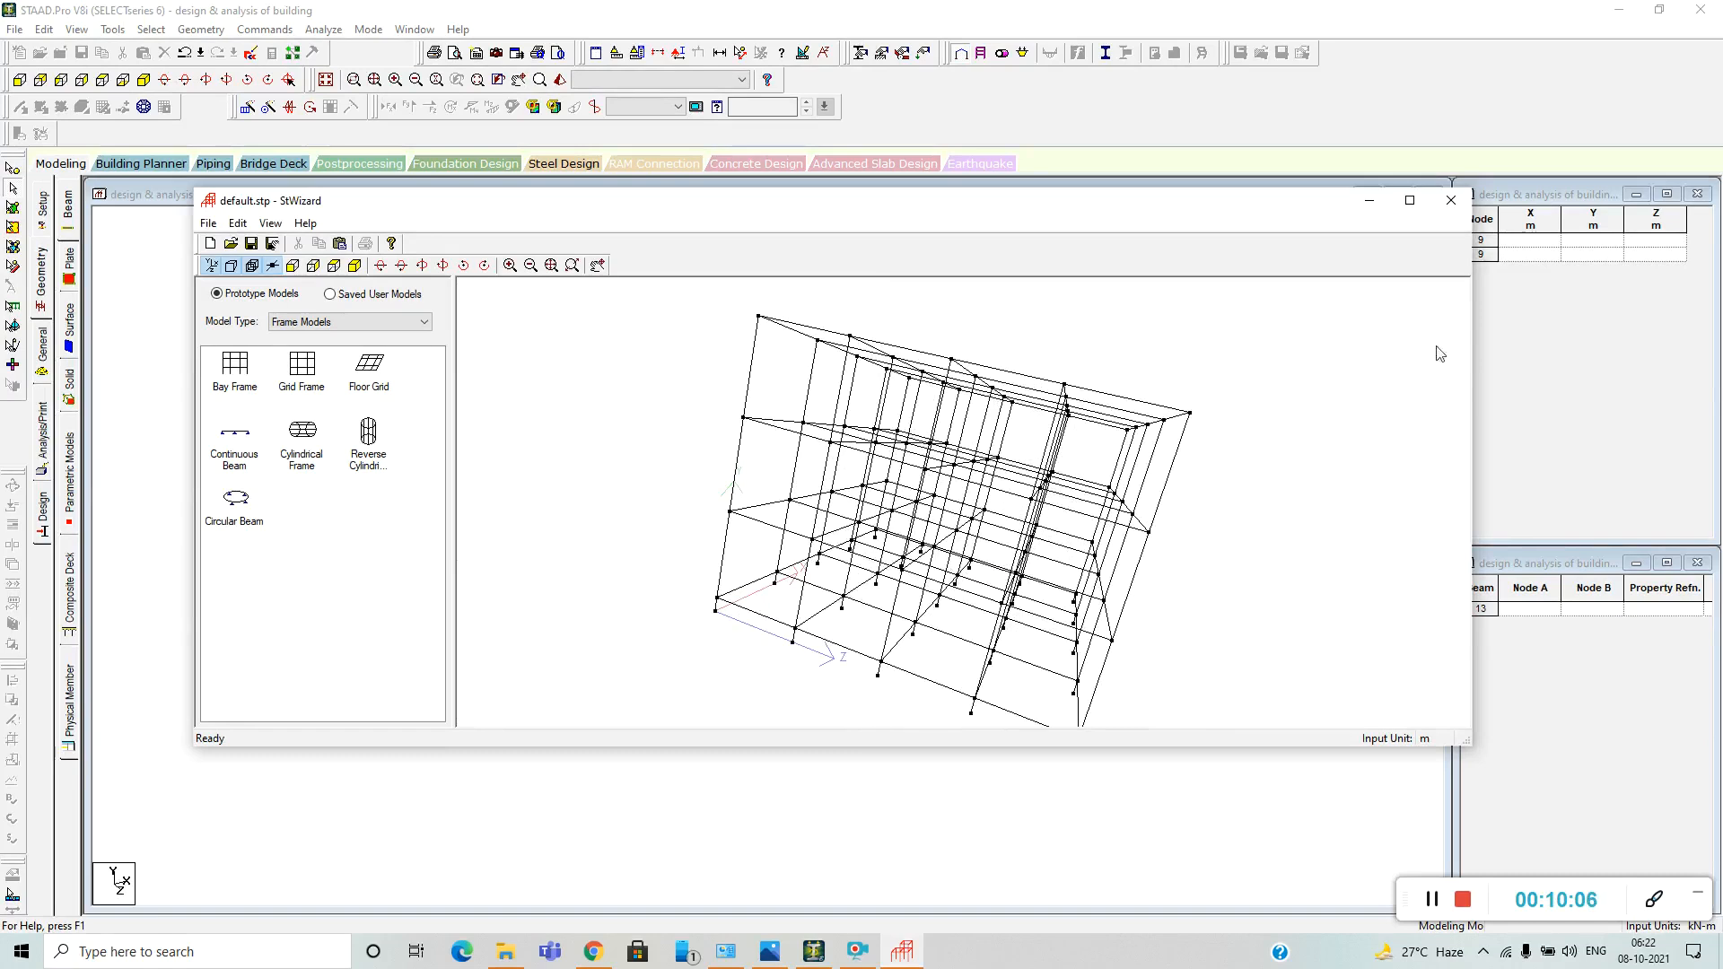
click(1465, 212)
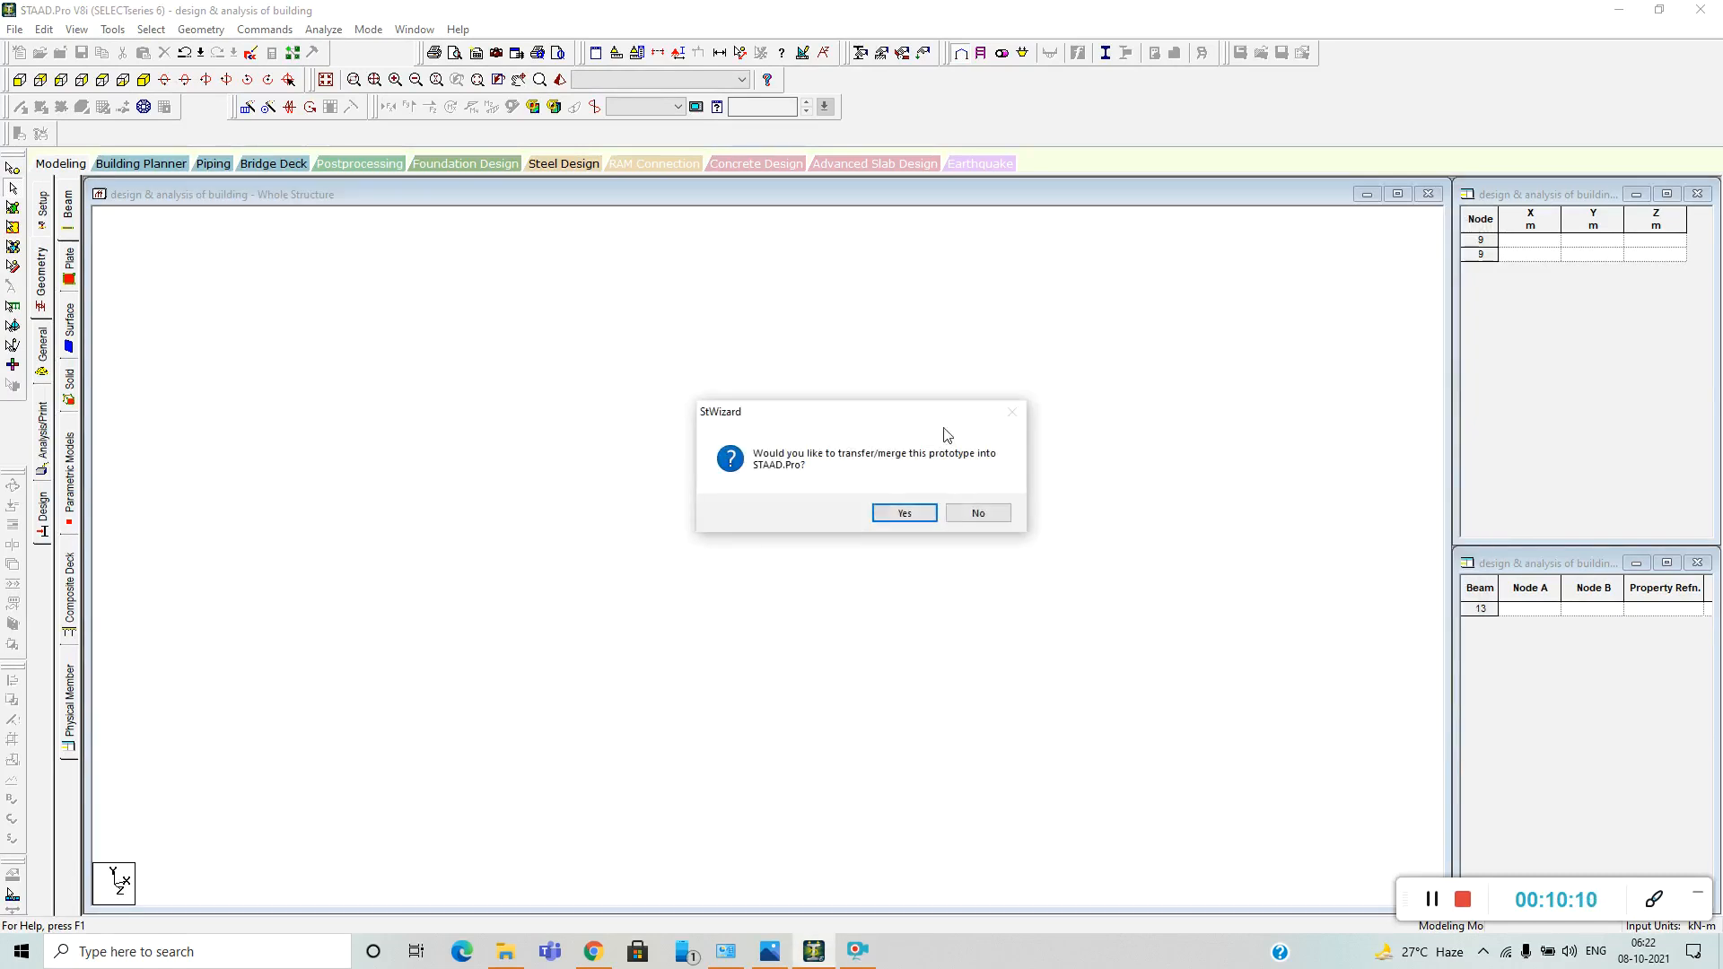
click(905, 514)
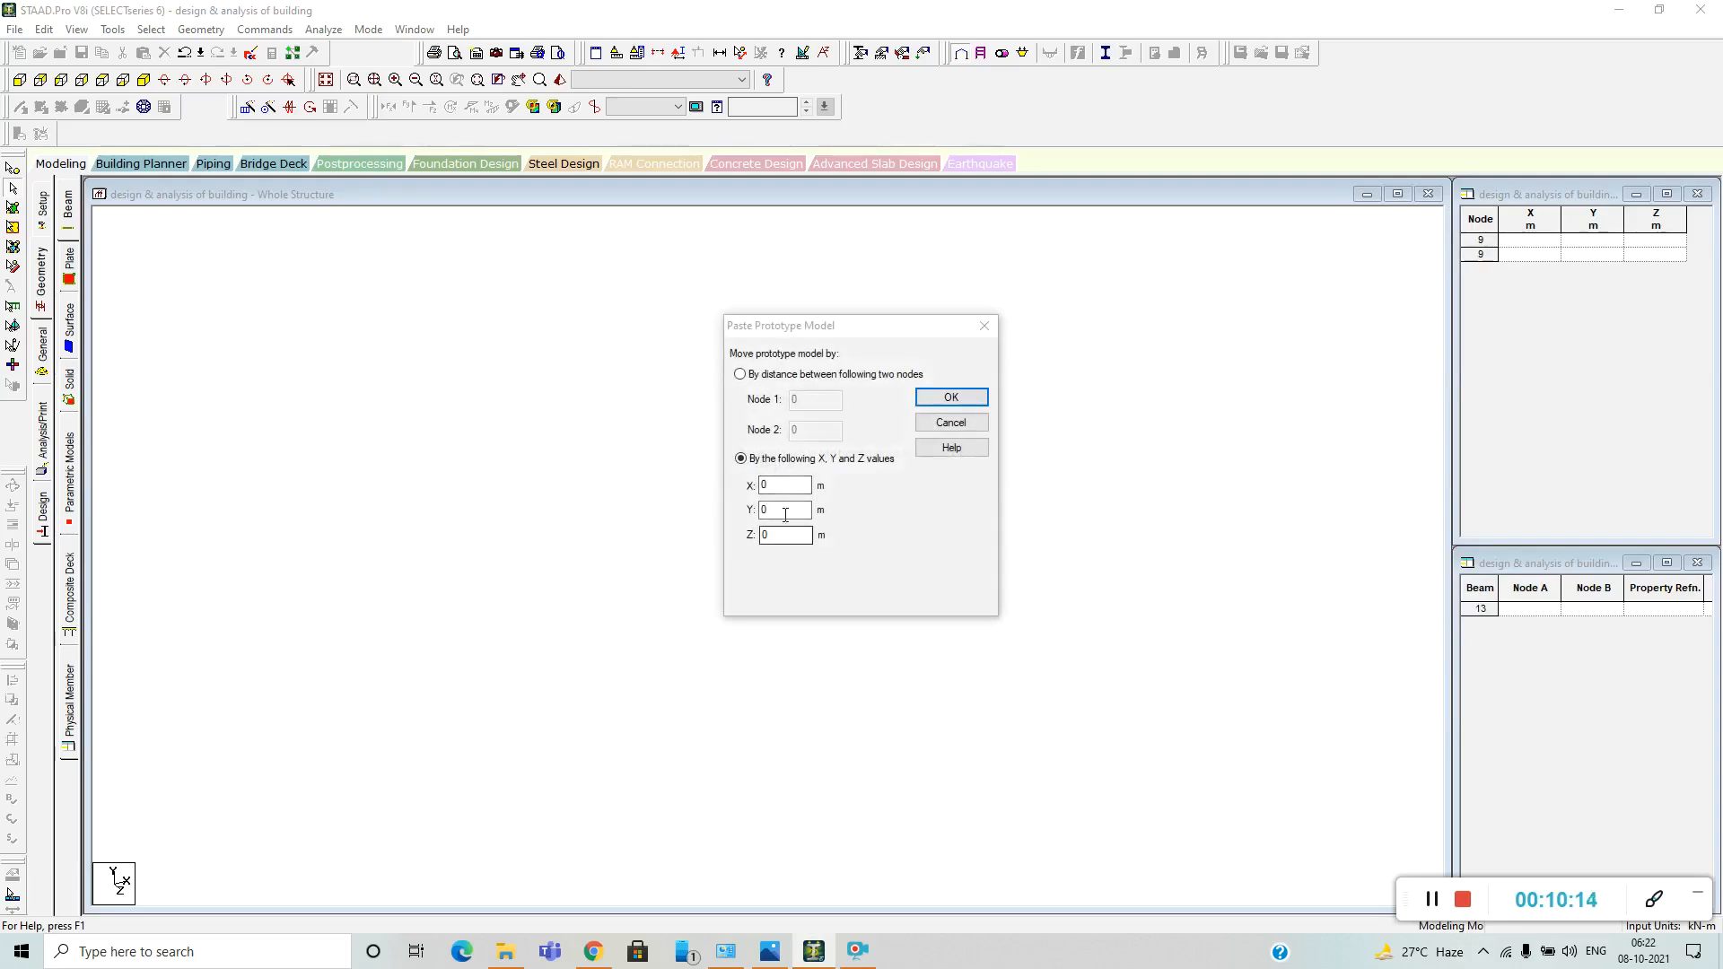
click(951, 396)
scroll(777, 626, up, 6)
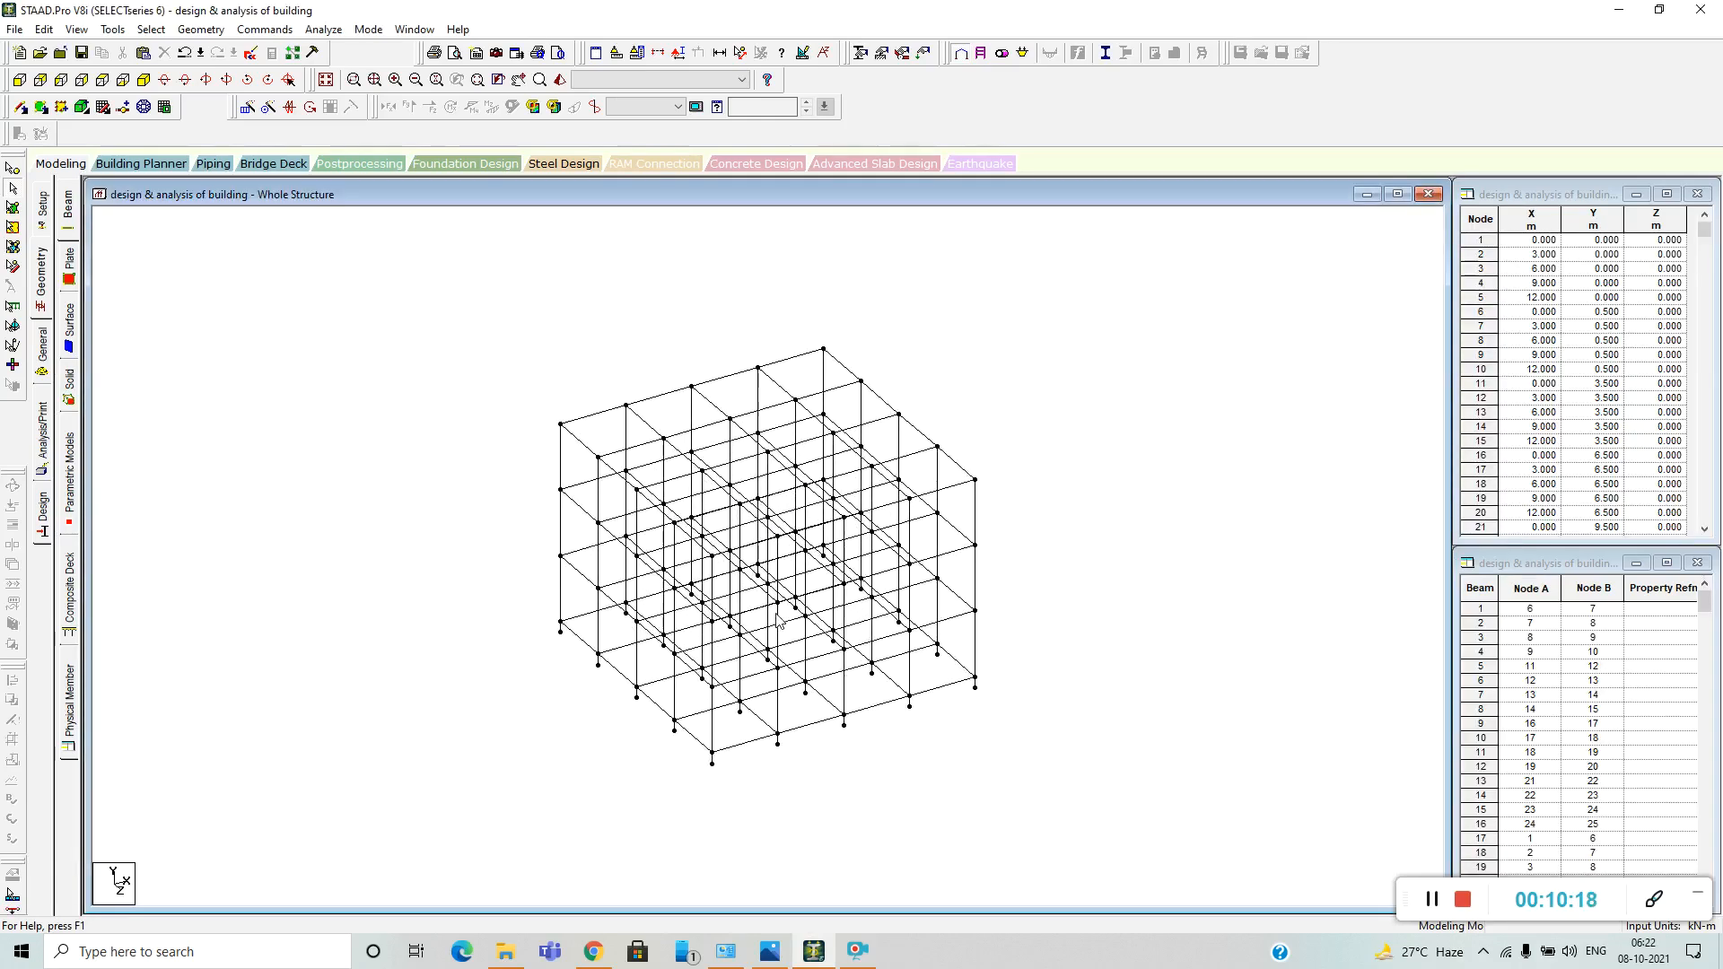
scroll(777, 621, down, 4)
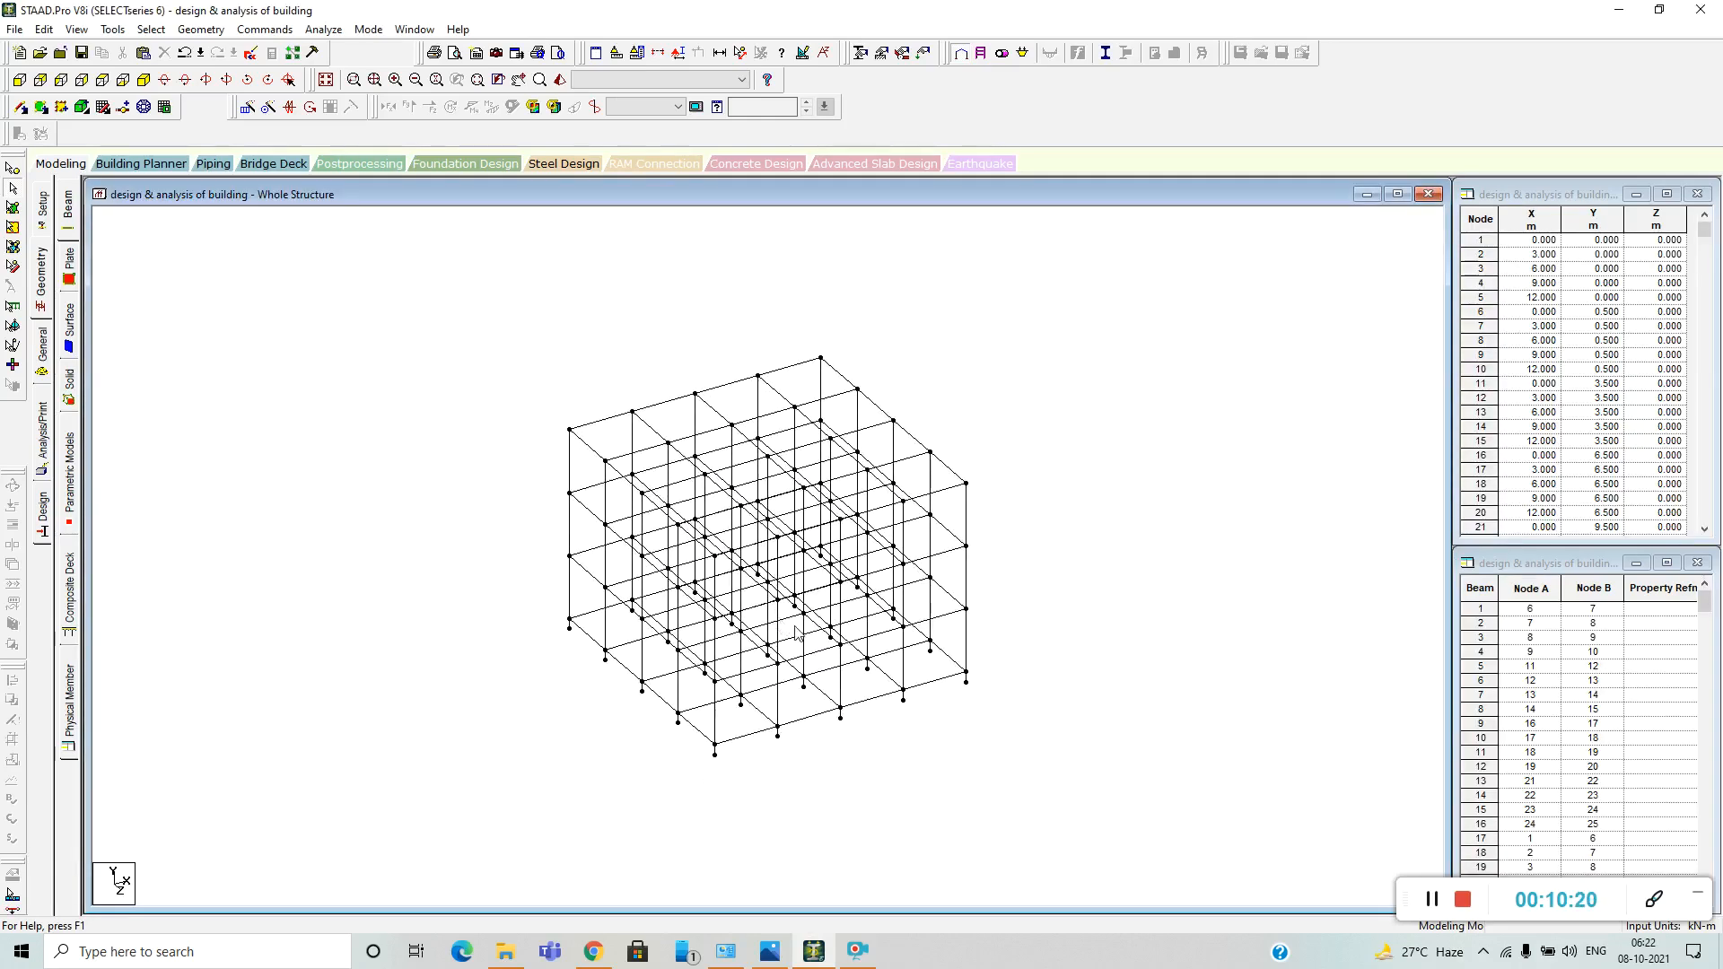
scroll(797, 633, up, 3)
scroll(796, 633, up, 1)
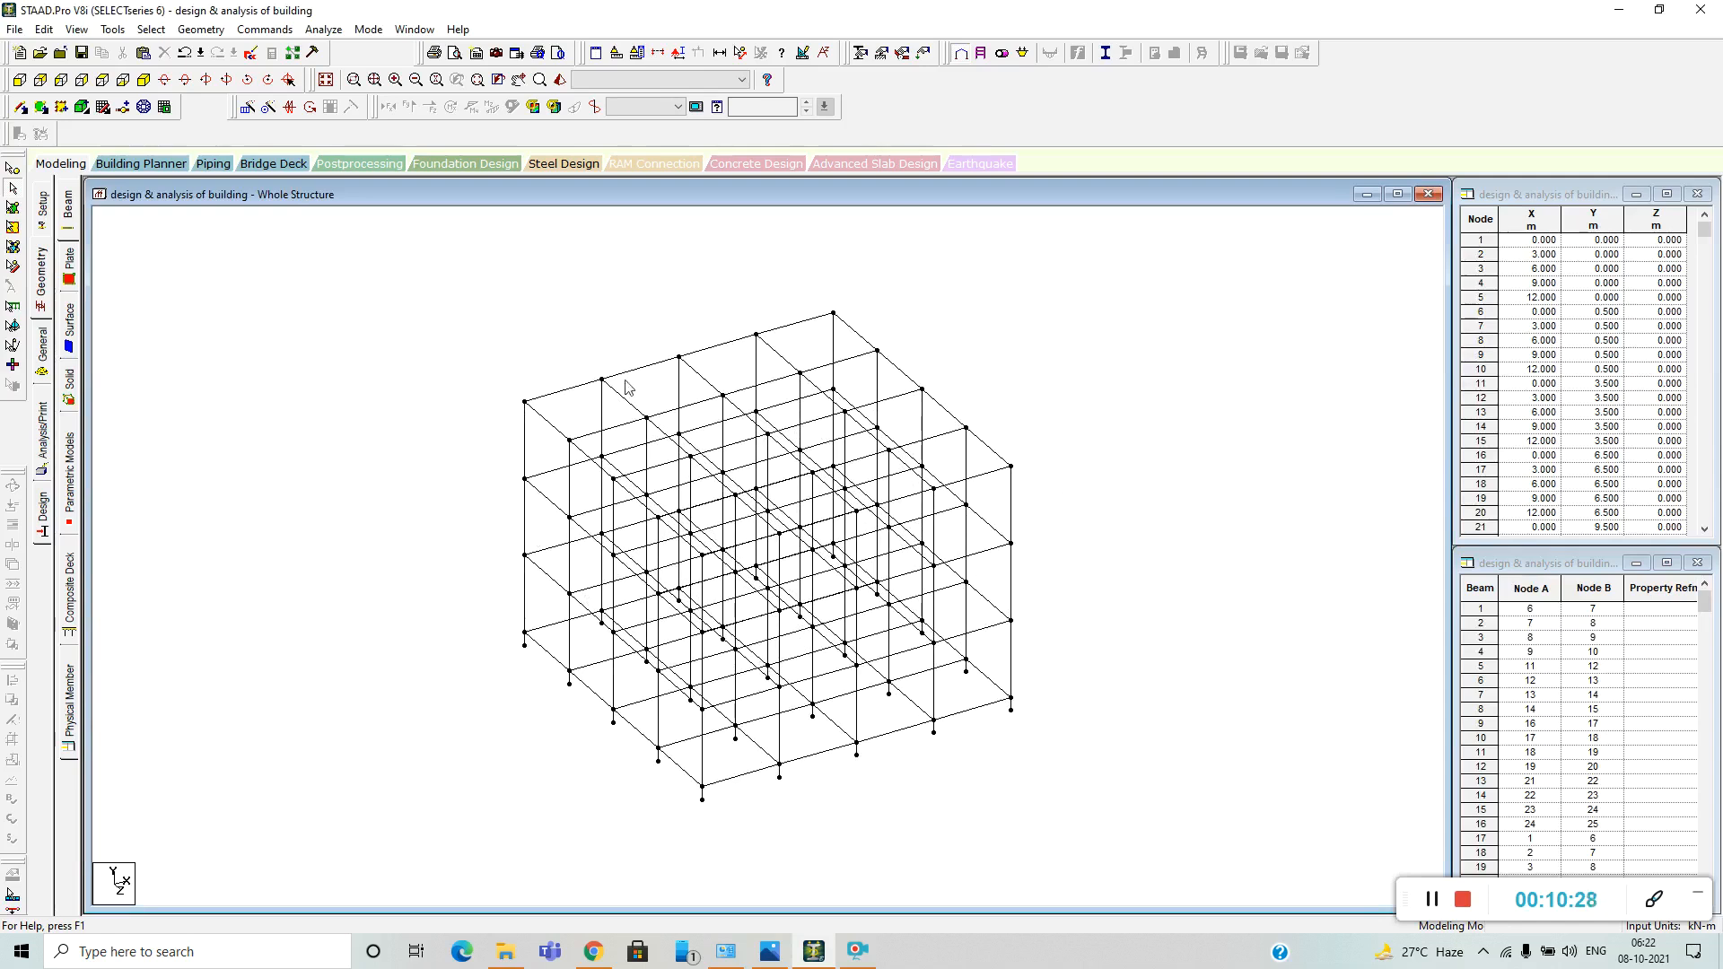
Define a rectangular concrete section property with YD 0.230 m and ZD 0.450 m.
click(44, 364)
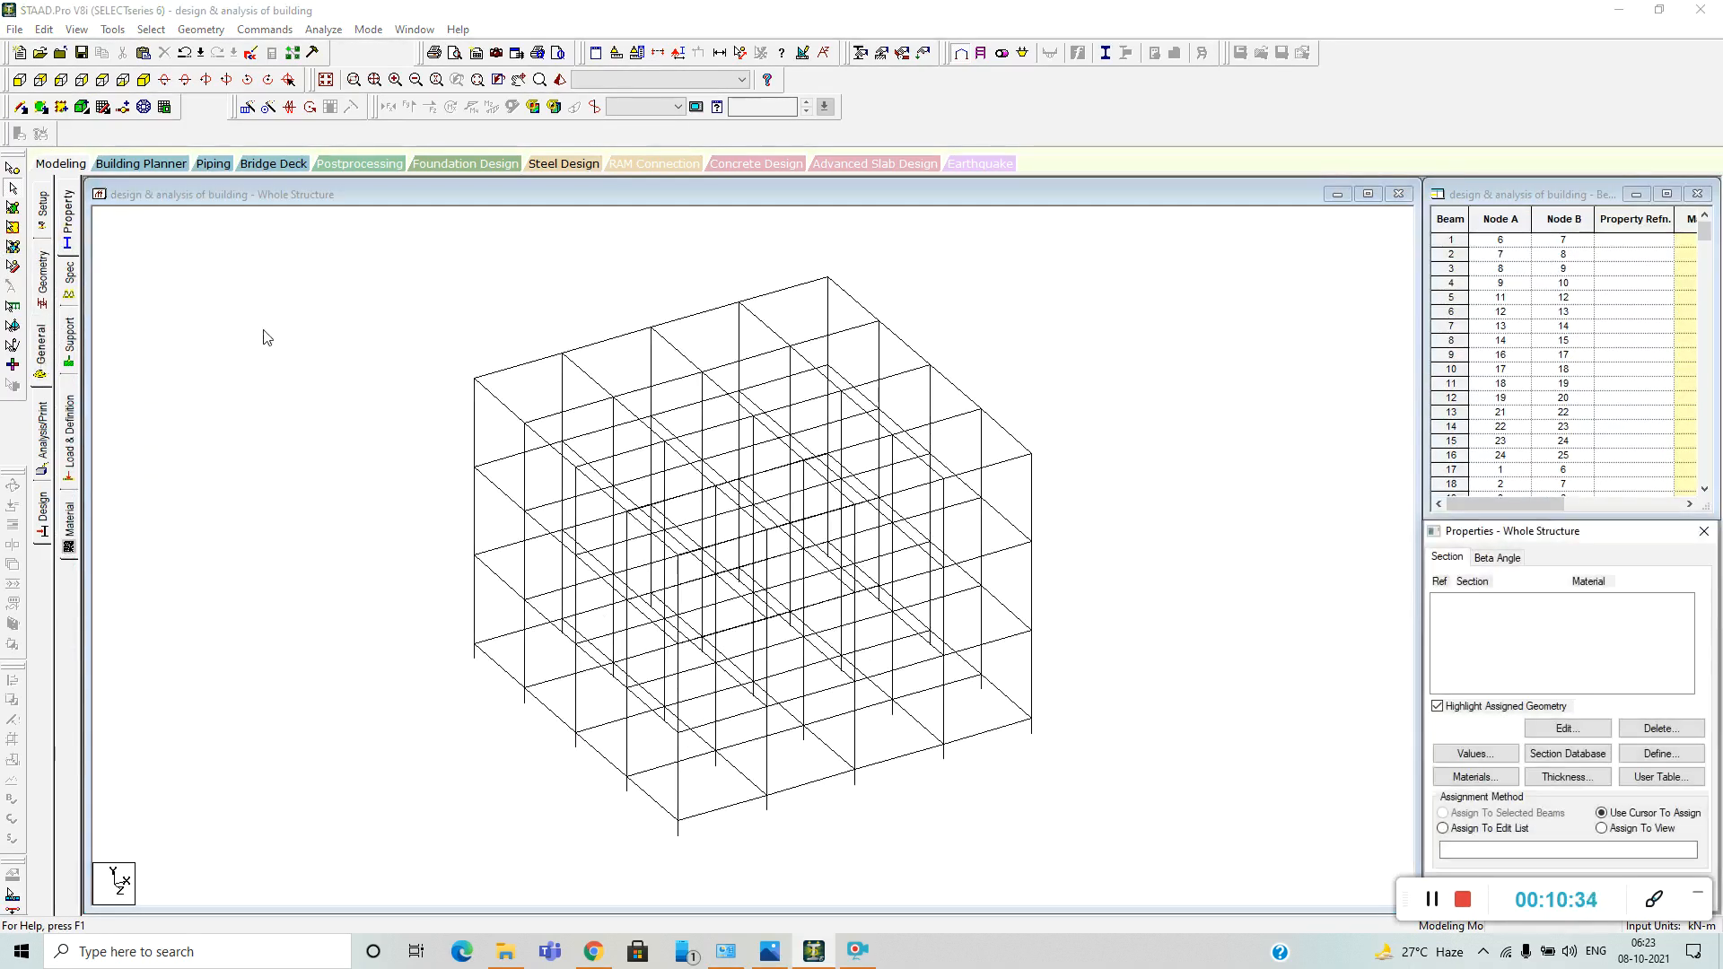
click(69, 214)
click(1661, 754)
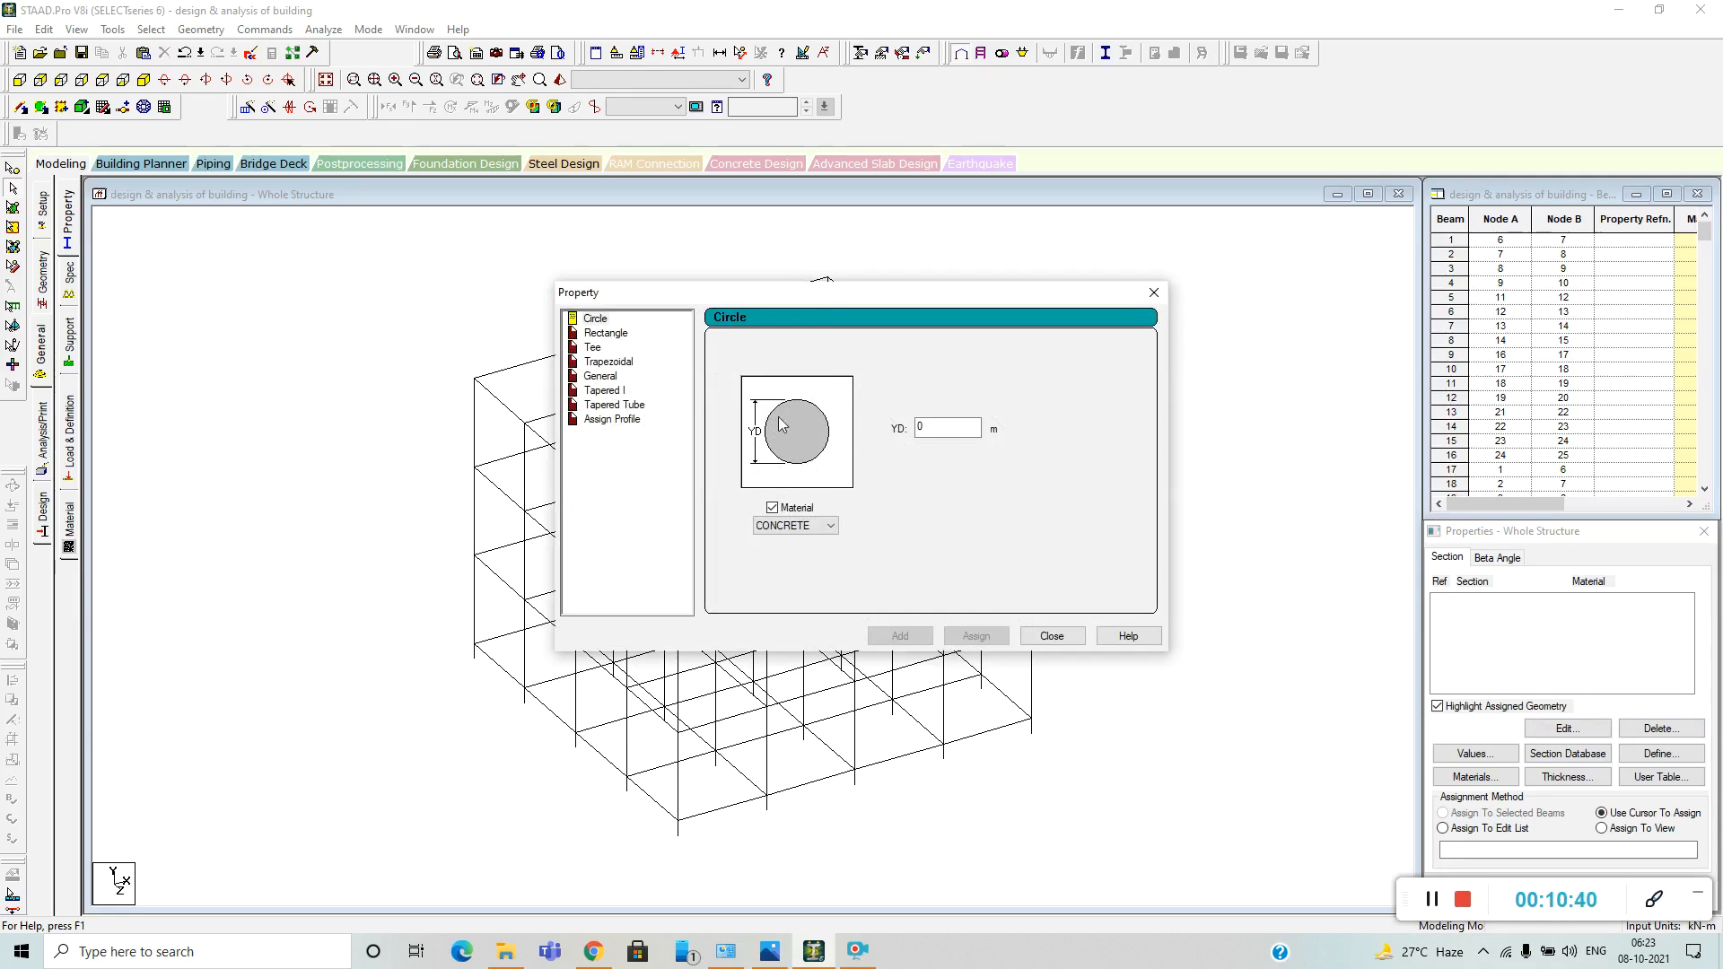
click(594, 333)
click(935, 419)
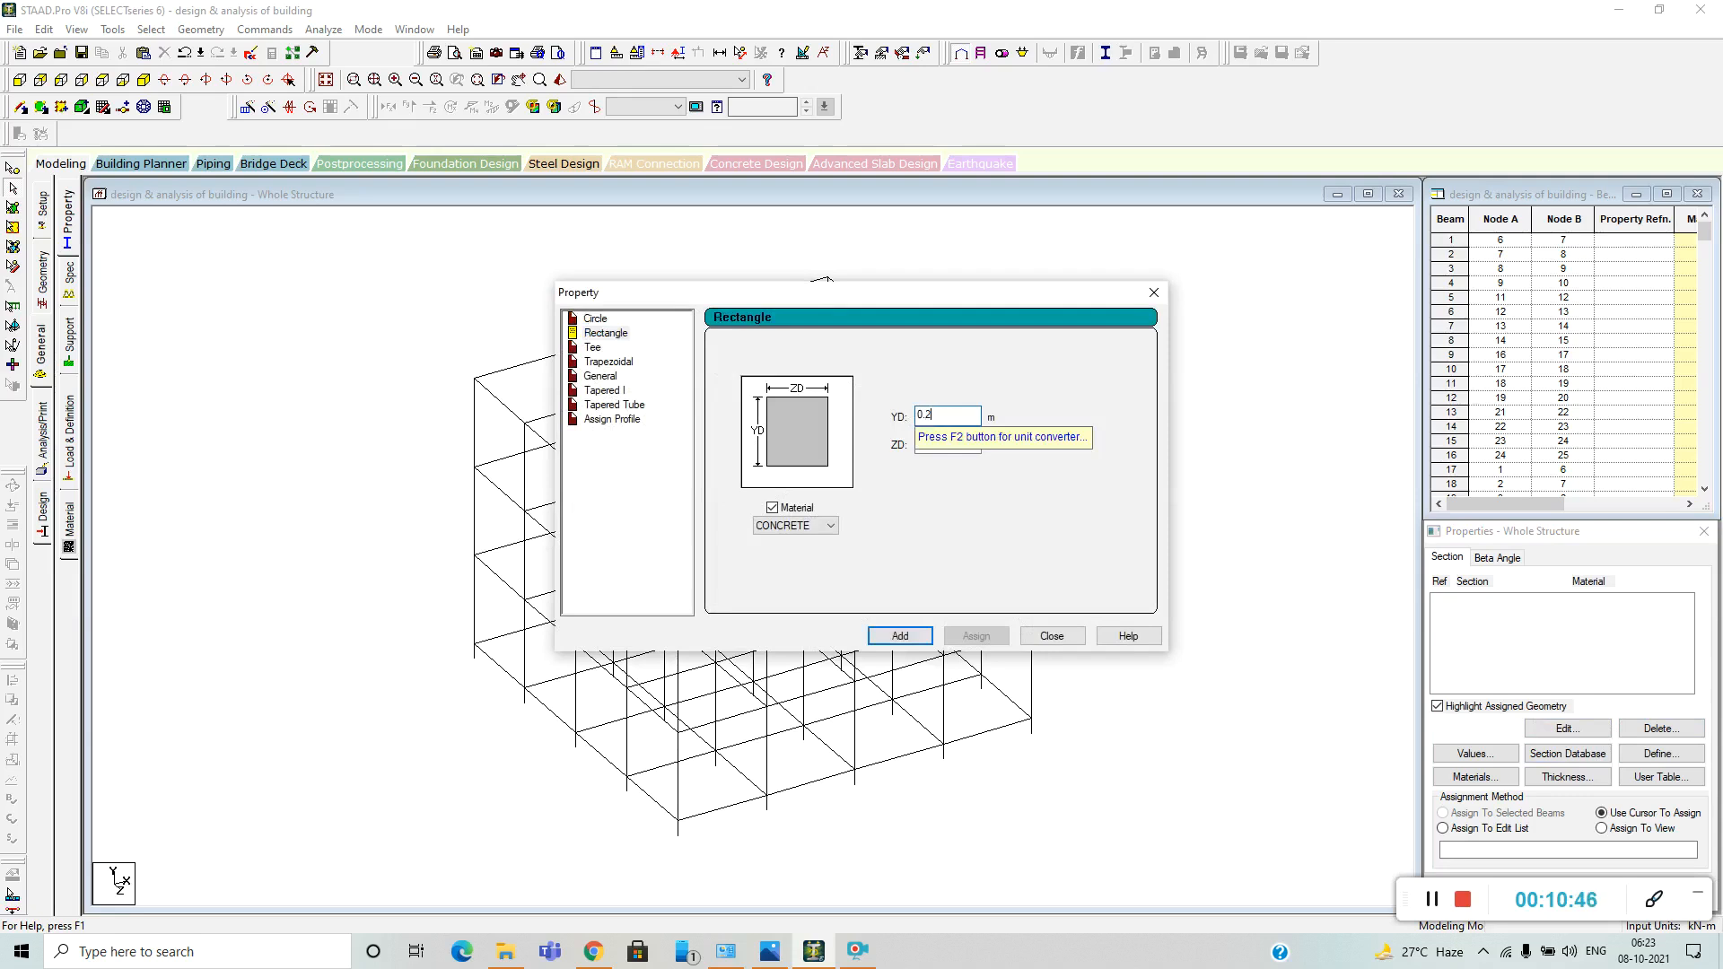
click(942, 444)
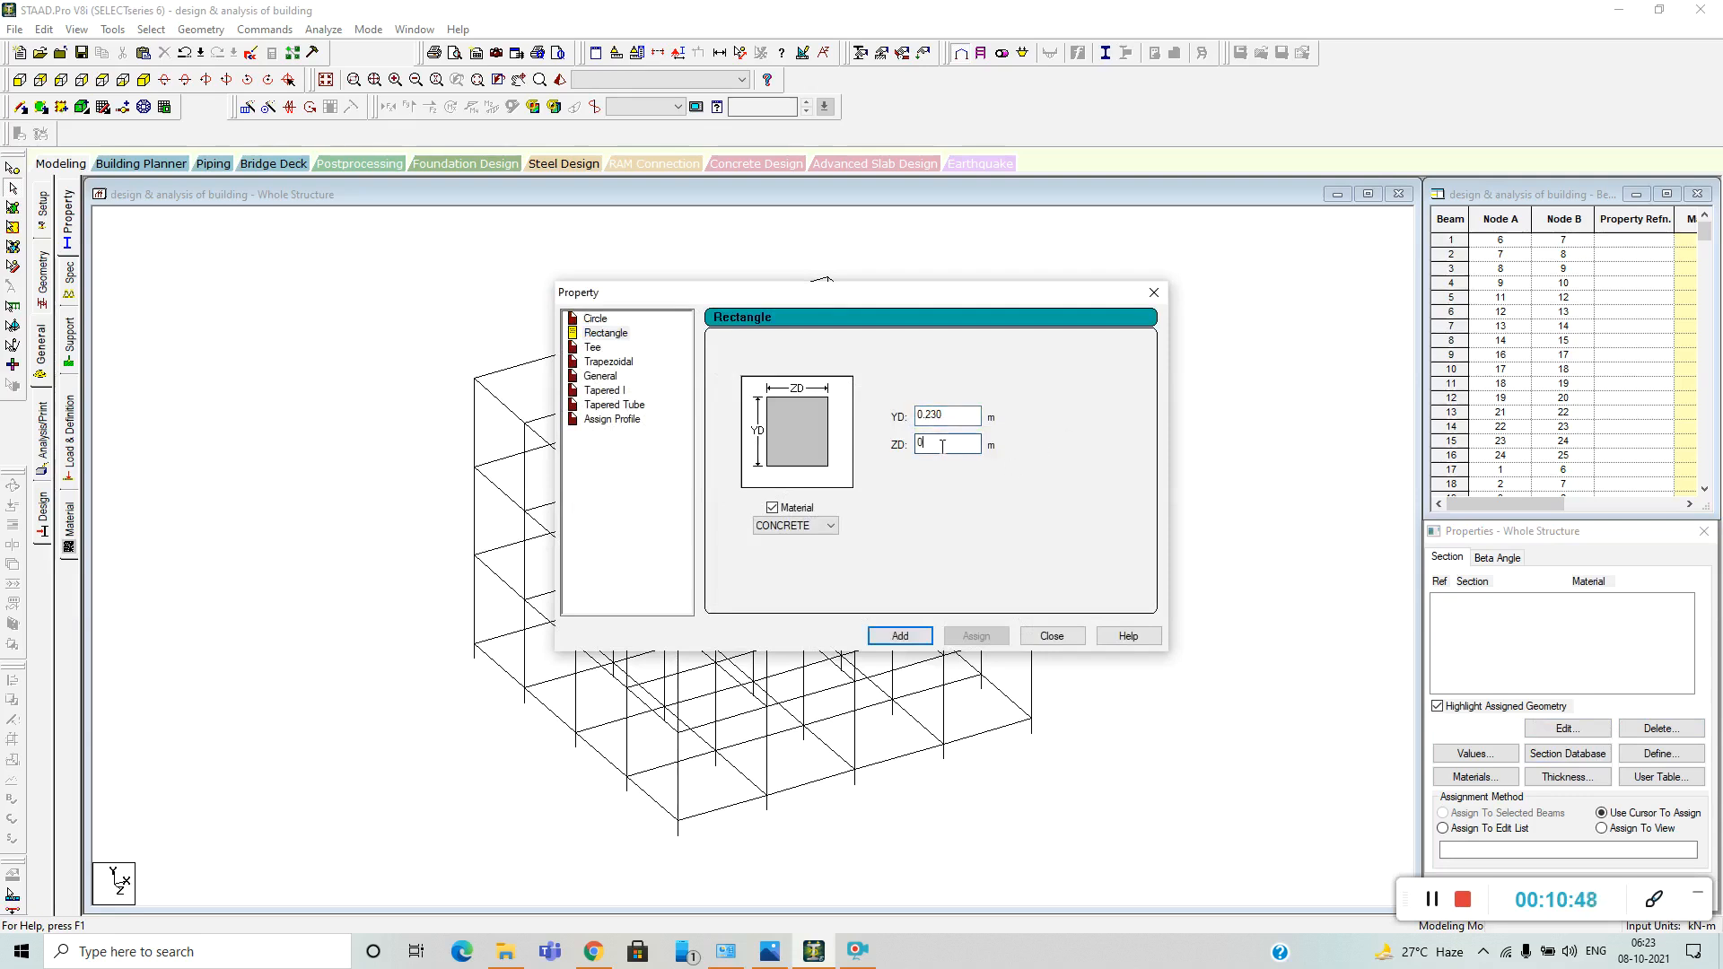
text(0)
key(BackSpace)
click(899, 635)
Add a second rectangular concrete section with YD 0.450 m and ZD 0.450 m, and finish defining properties.
drag(950, 414, 935, 411)
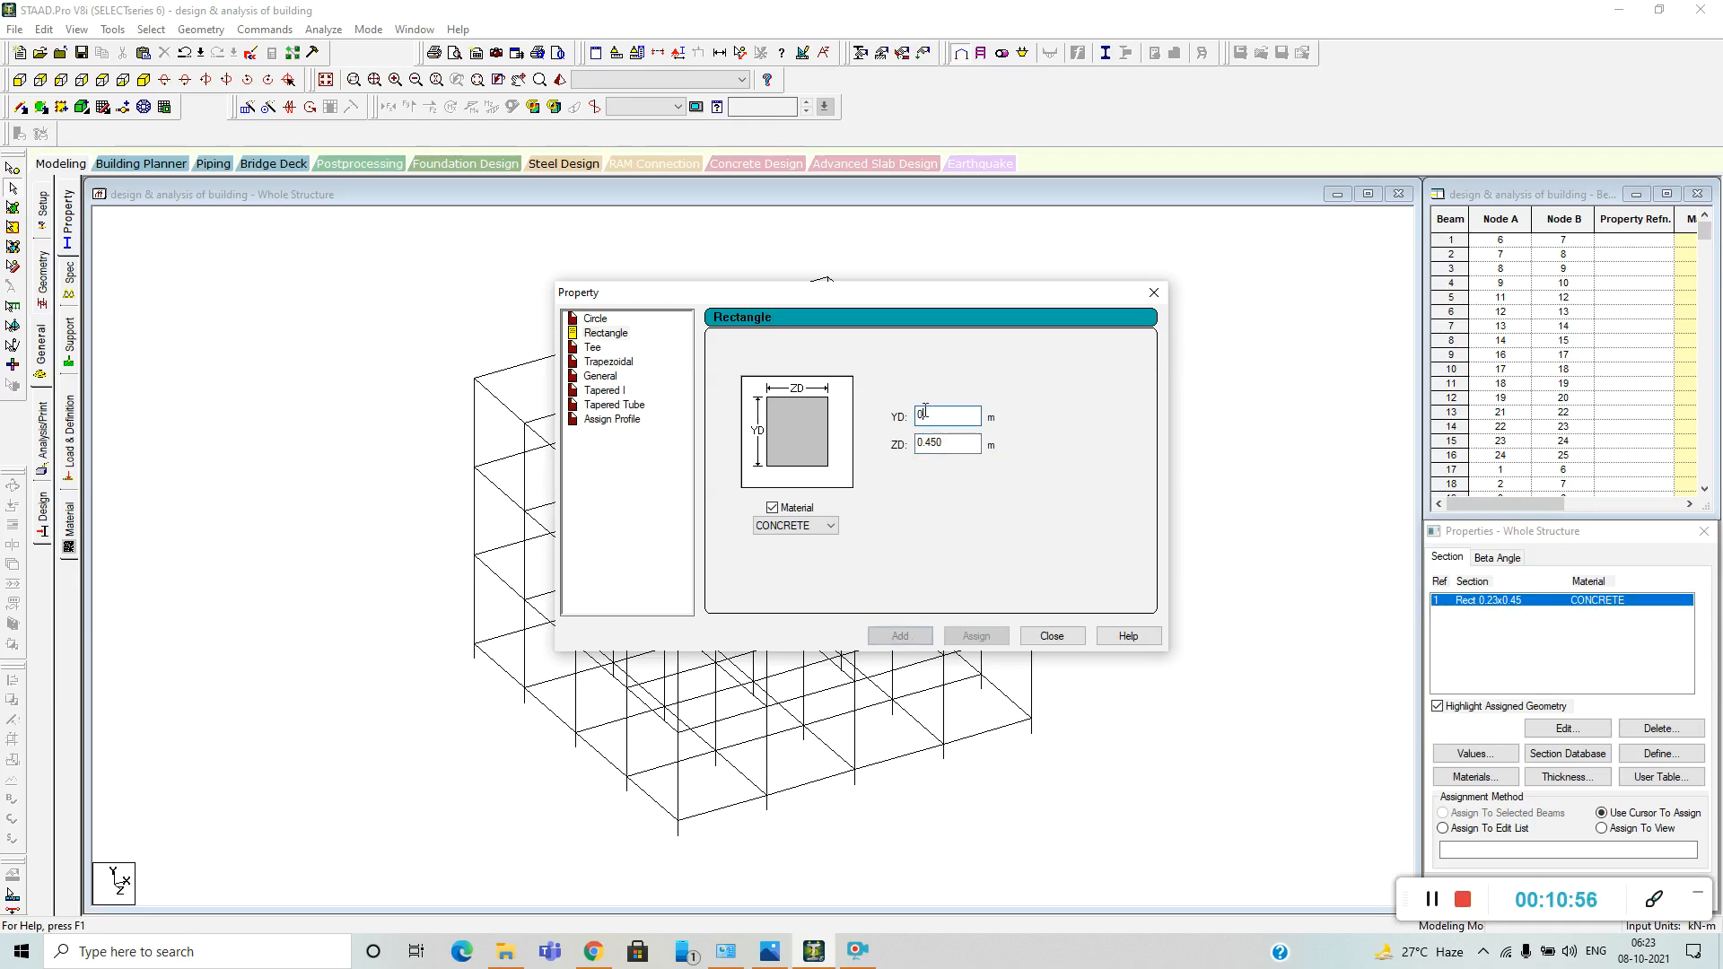
key(BackSpace)
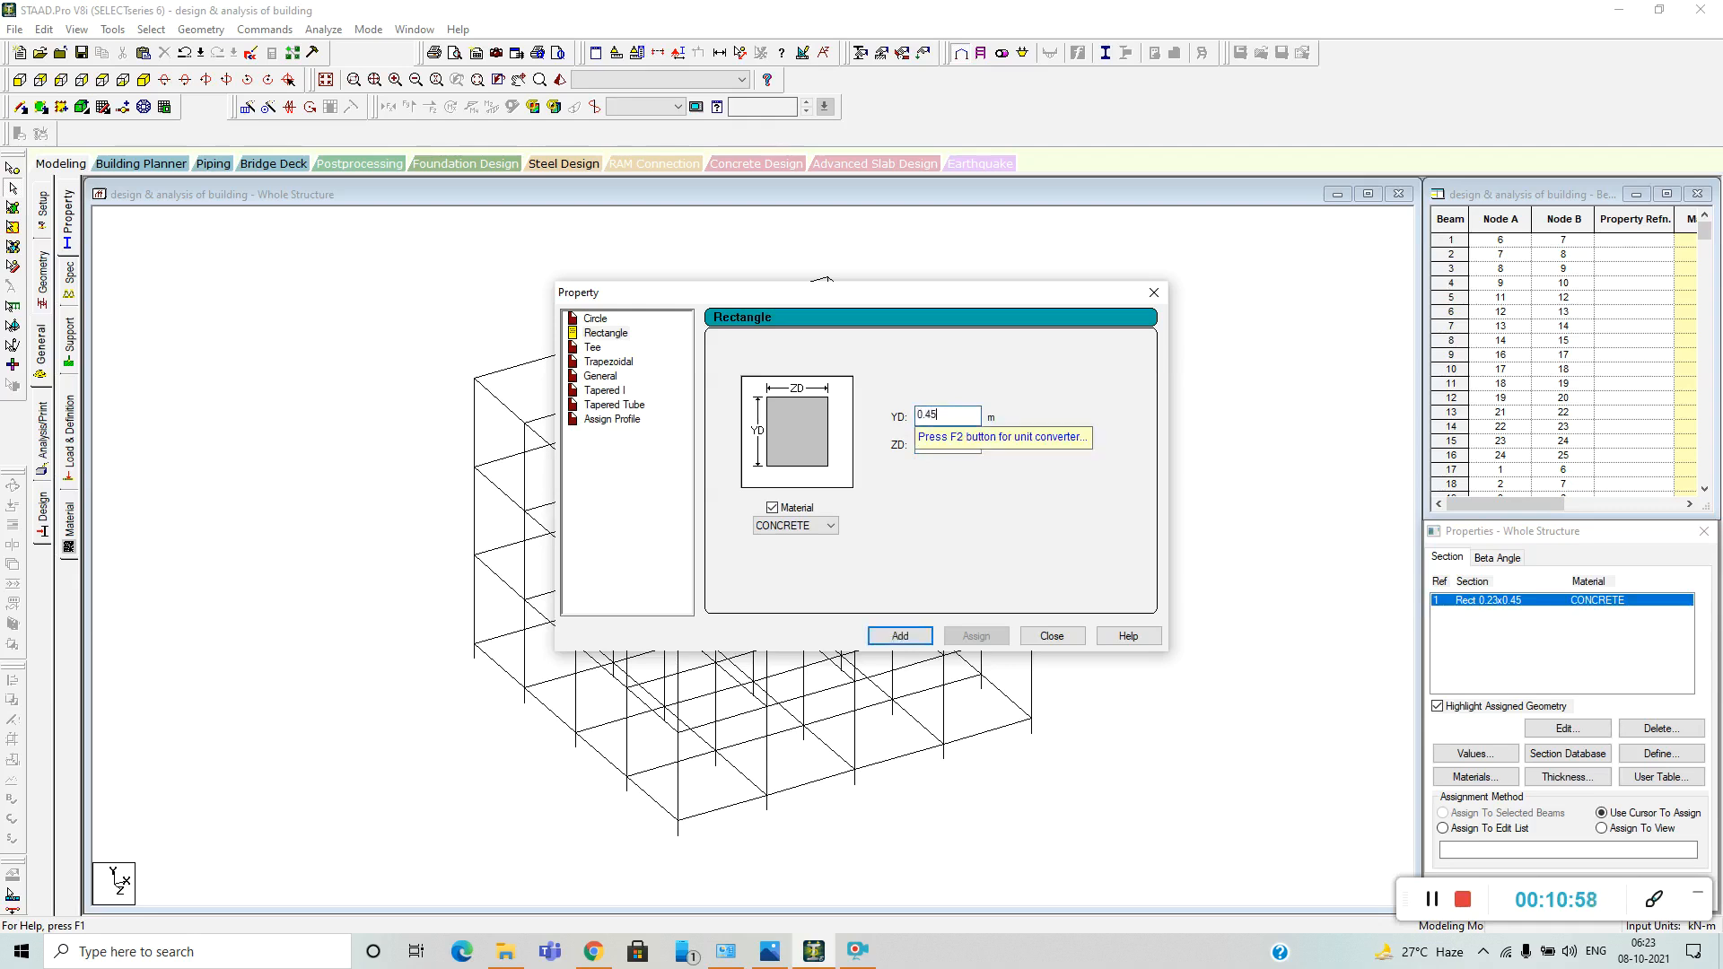
click(899, 636)
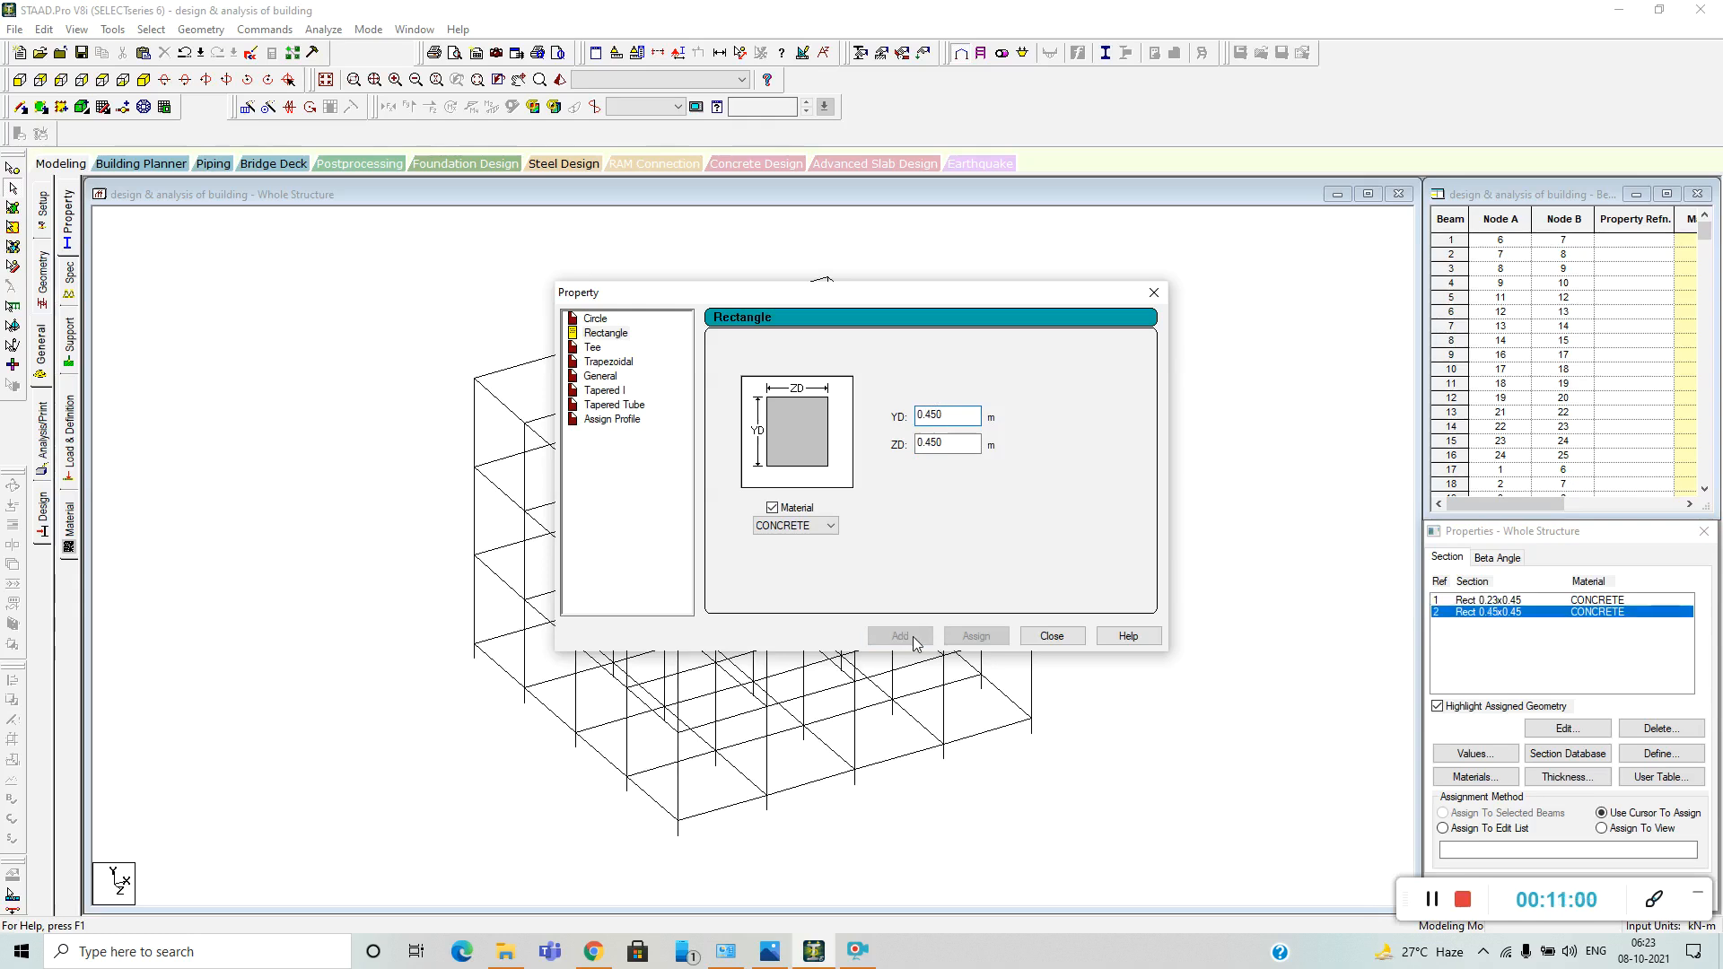
click(1052, 636)
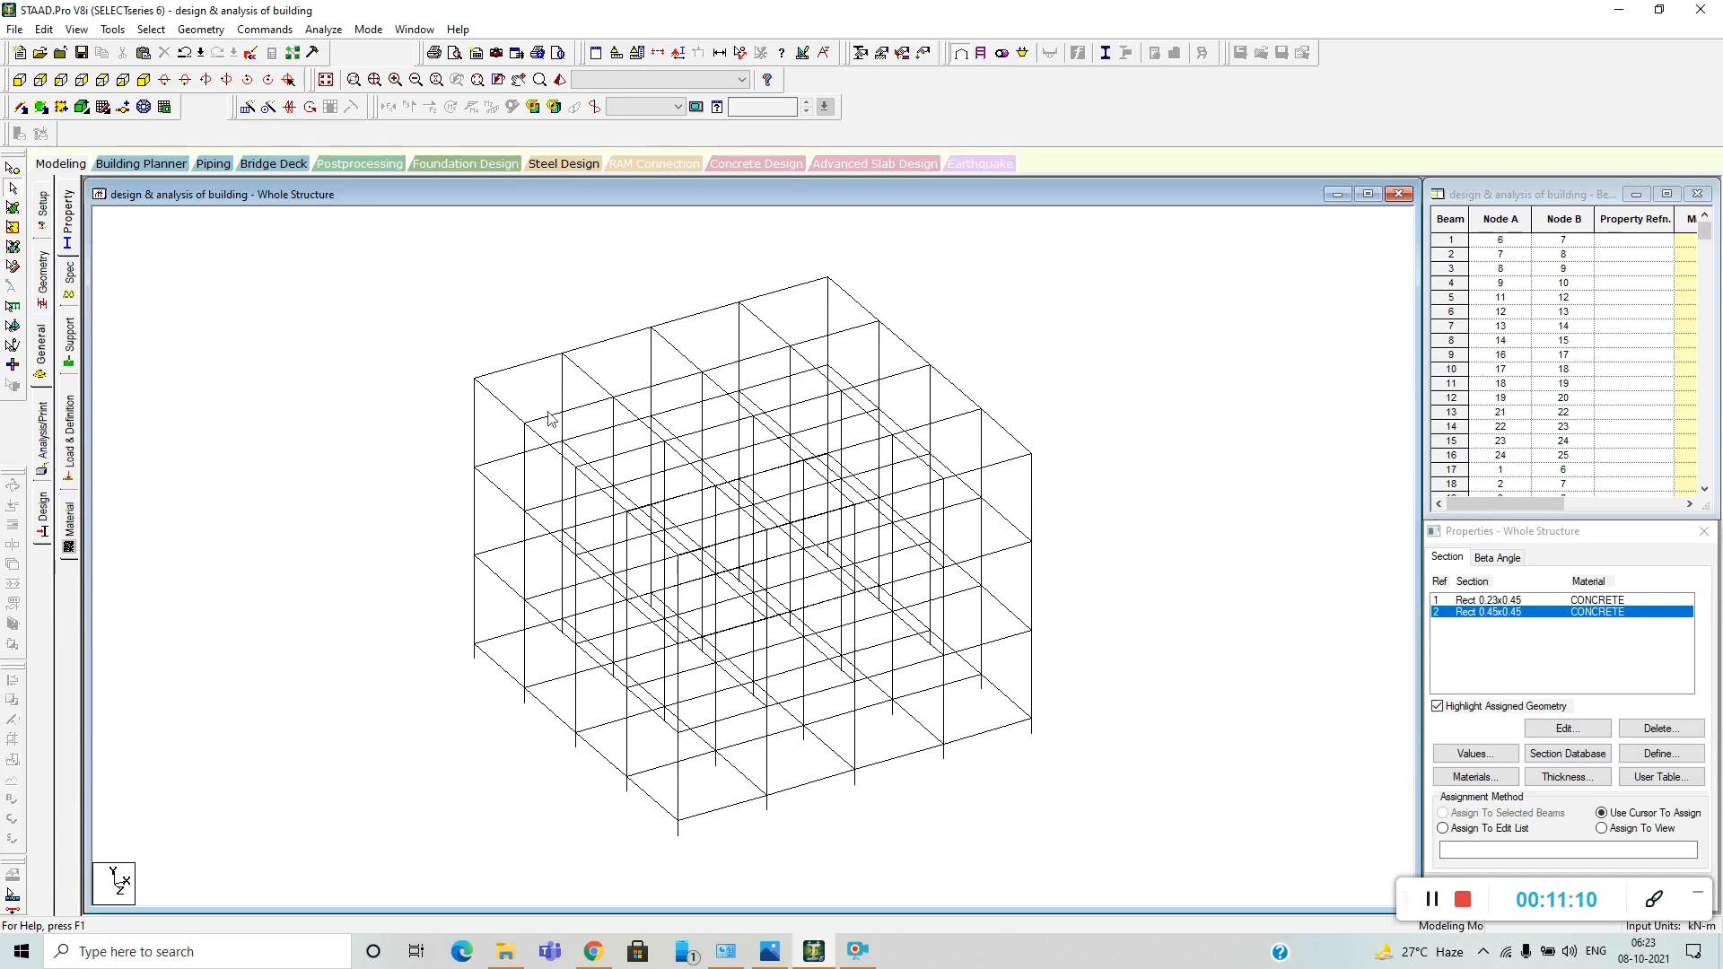
Choose the Rect 0.23x0.45 section and select all beams parallel to the X and Z axes.
click(151, 29)
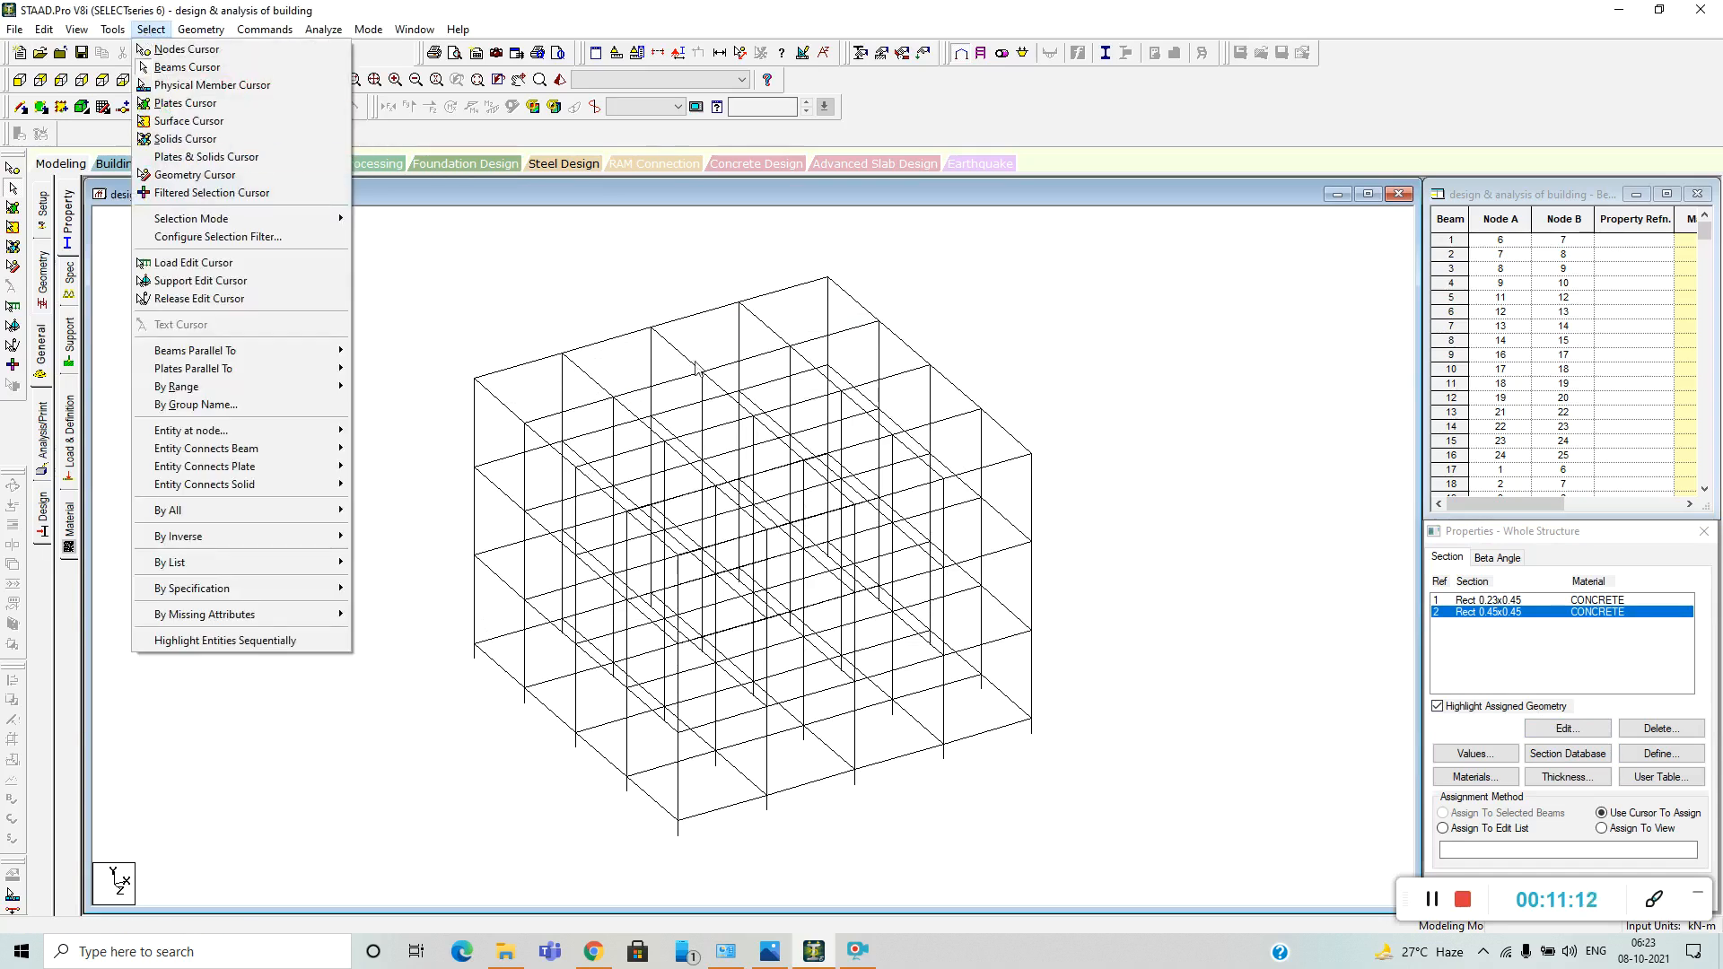
click(1243, 503)
click(1481, 601)
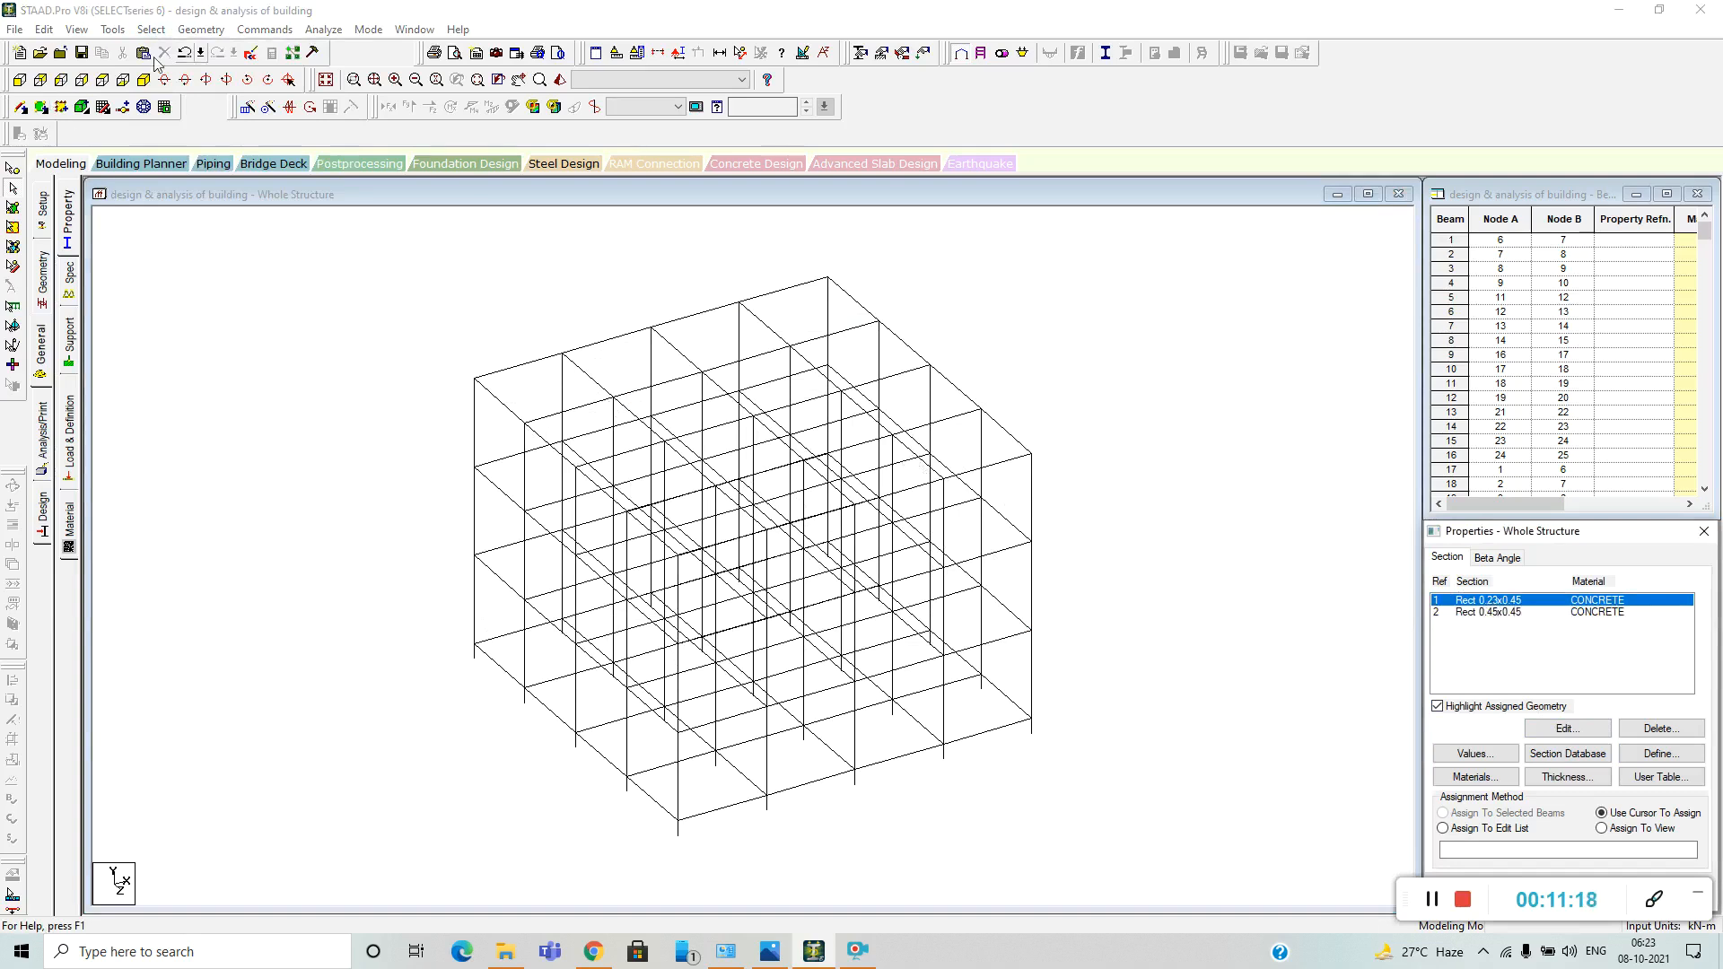
click(144, 29)
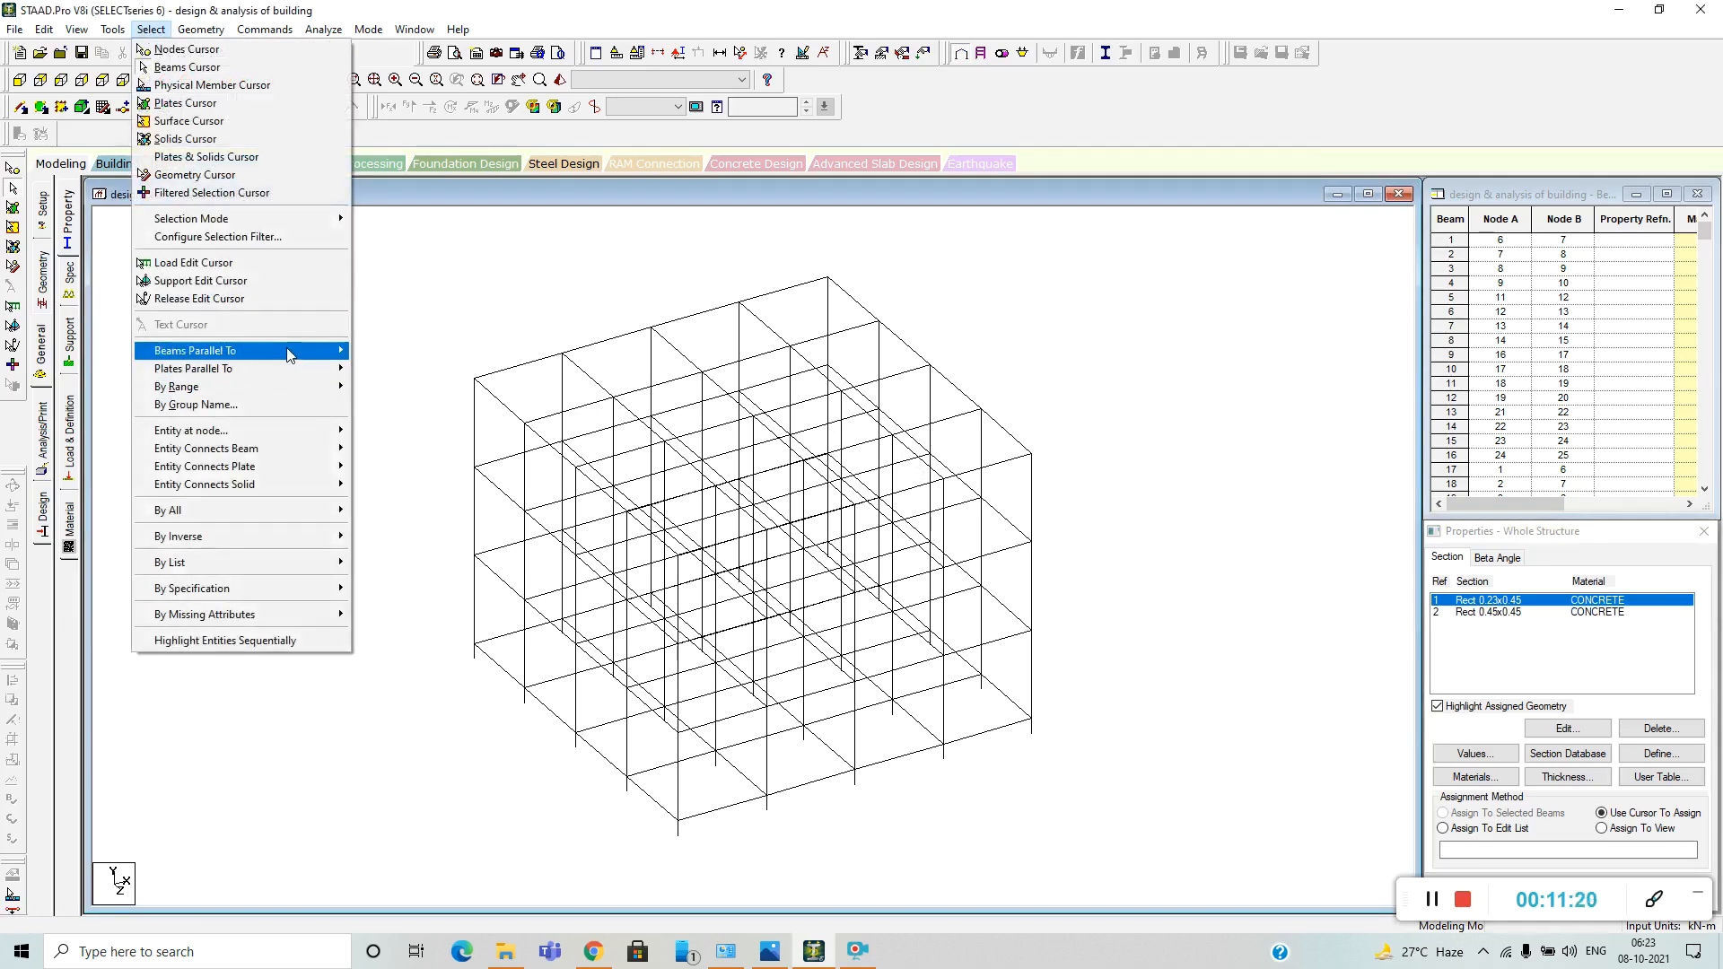
mouse_move(289, 355)
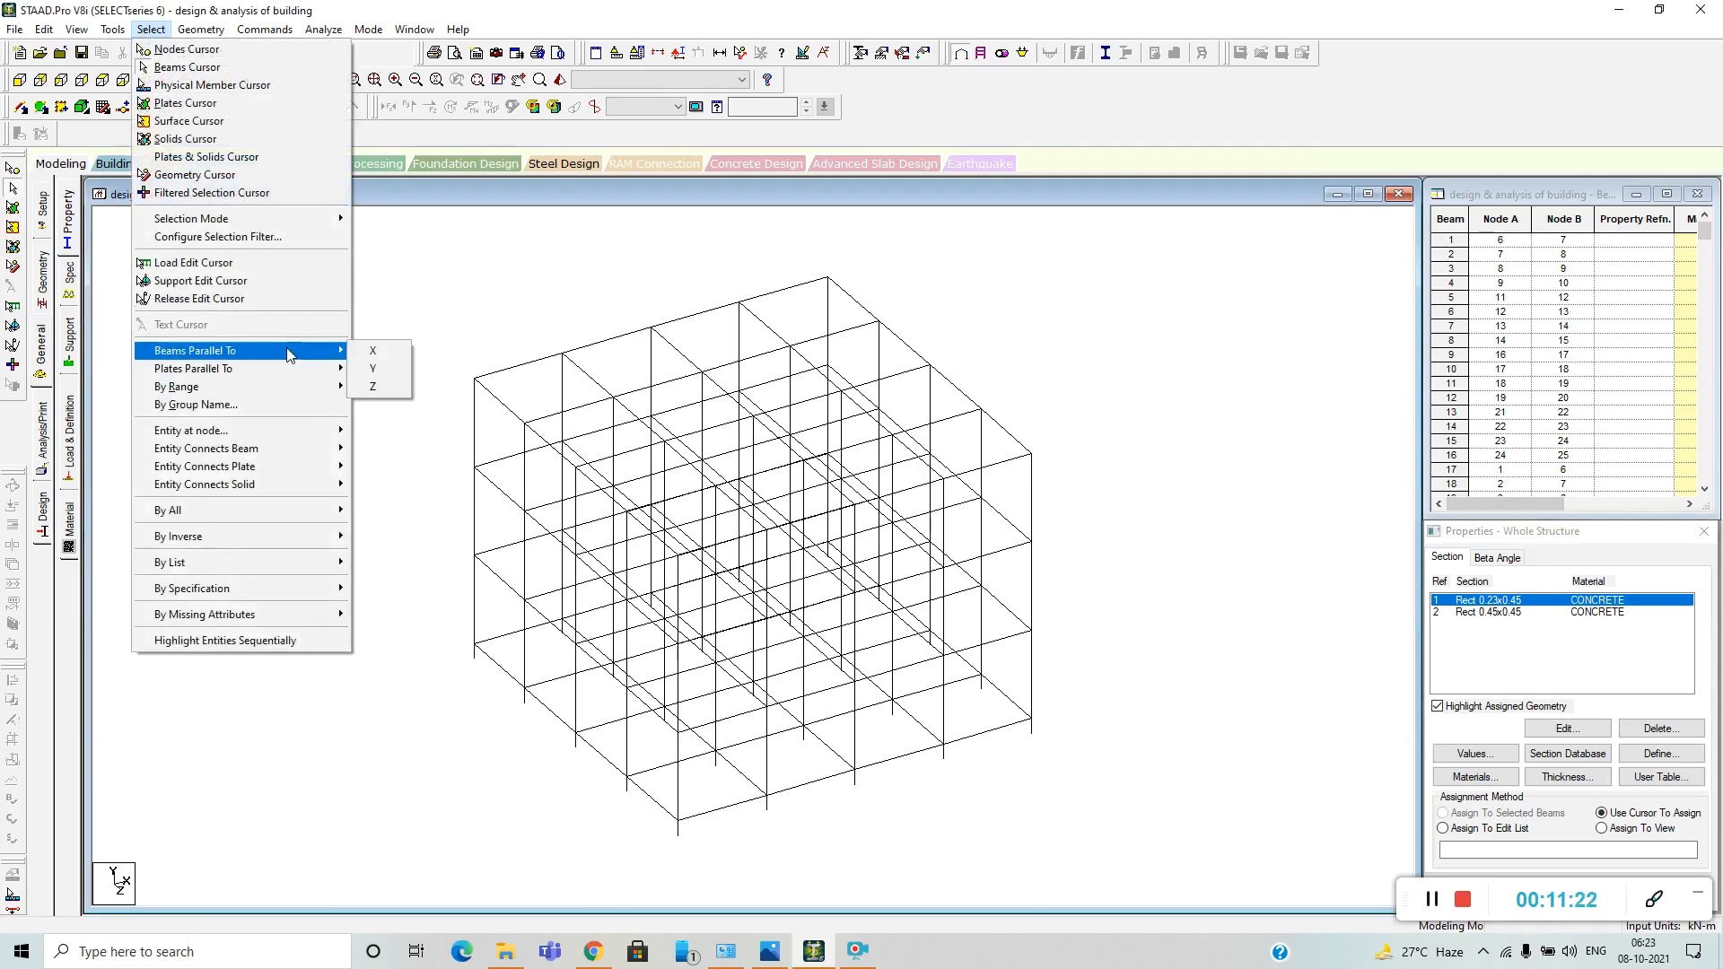
click(371, 351)
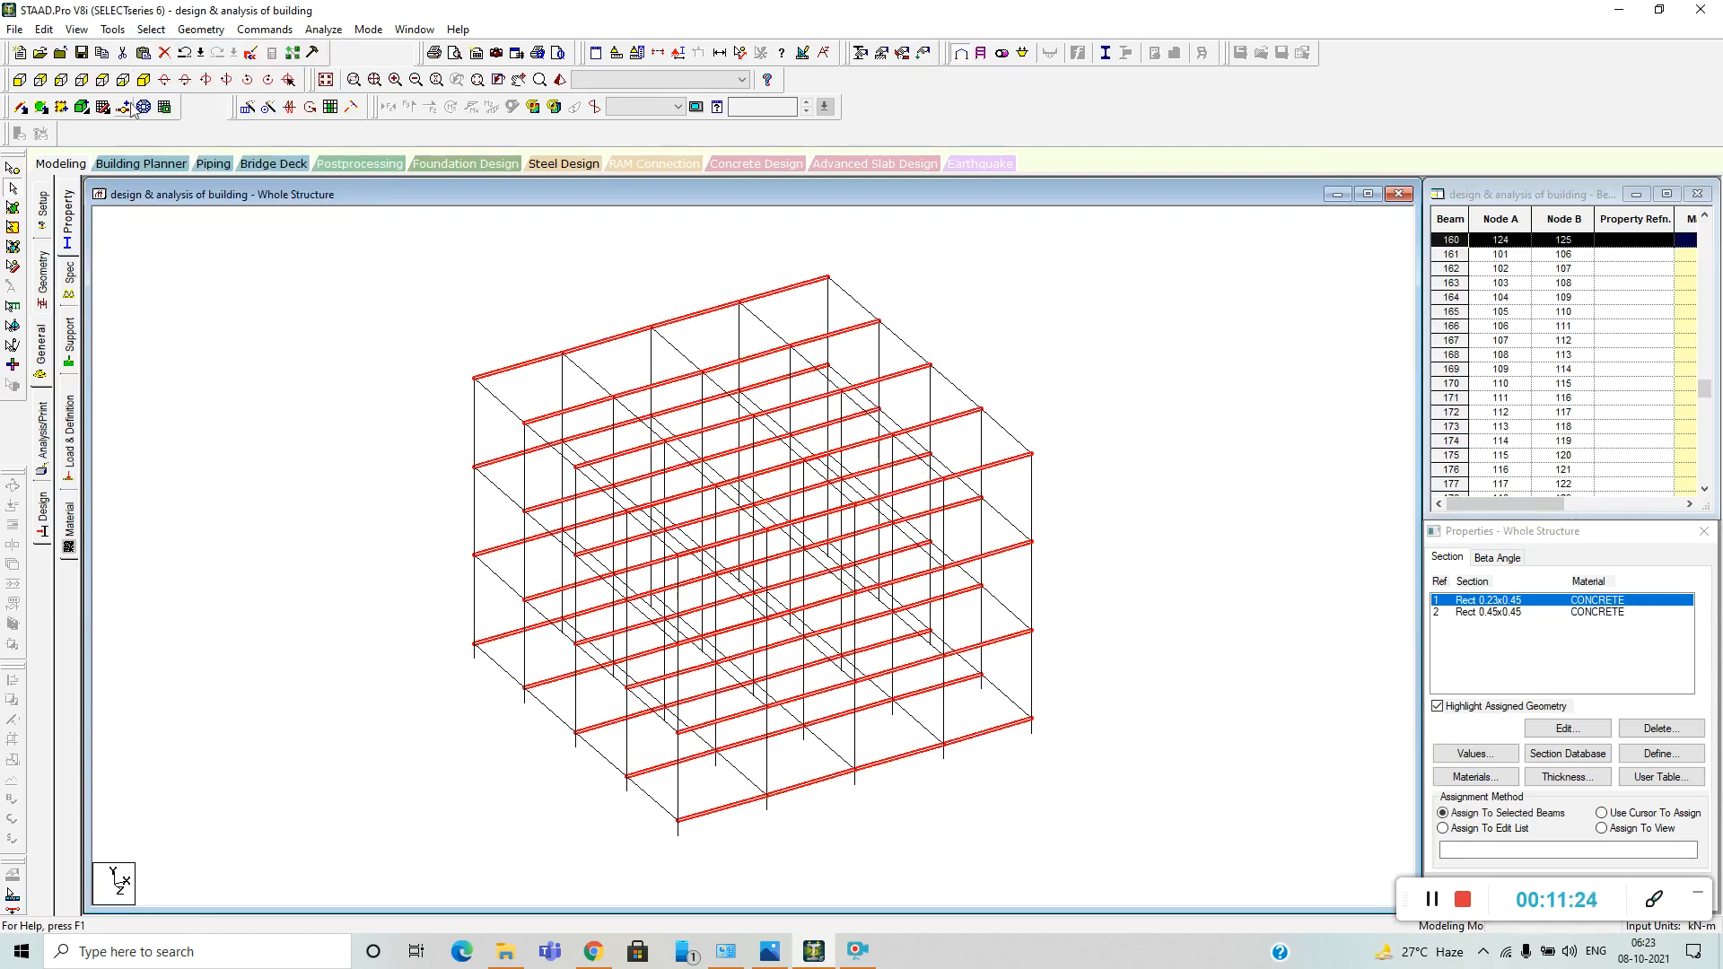
click(151, 30)
mouse_move(269, 350)
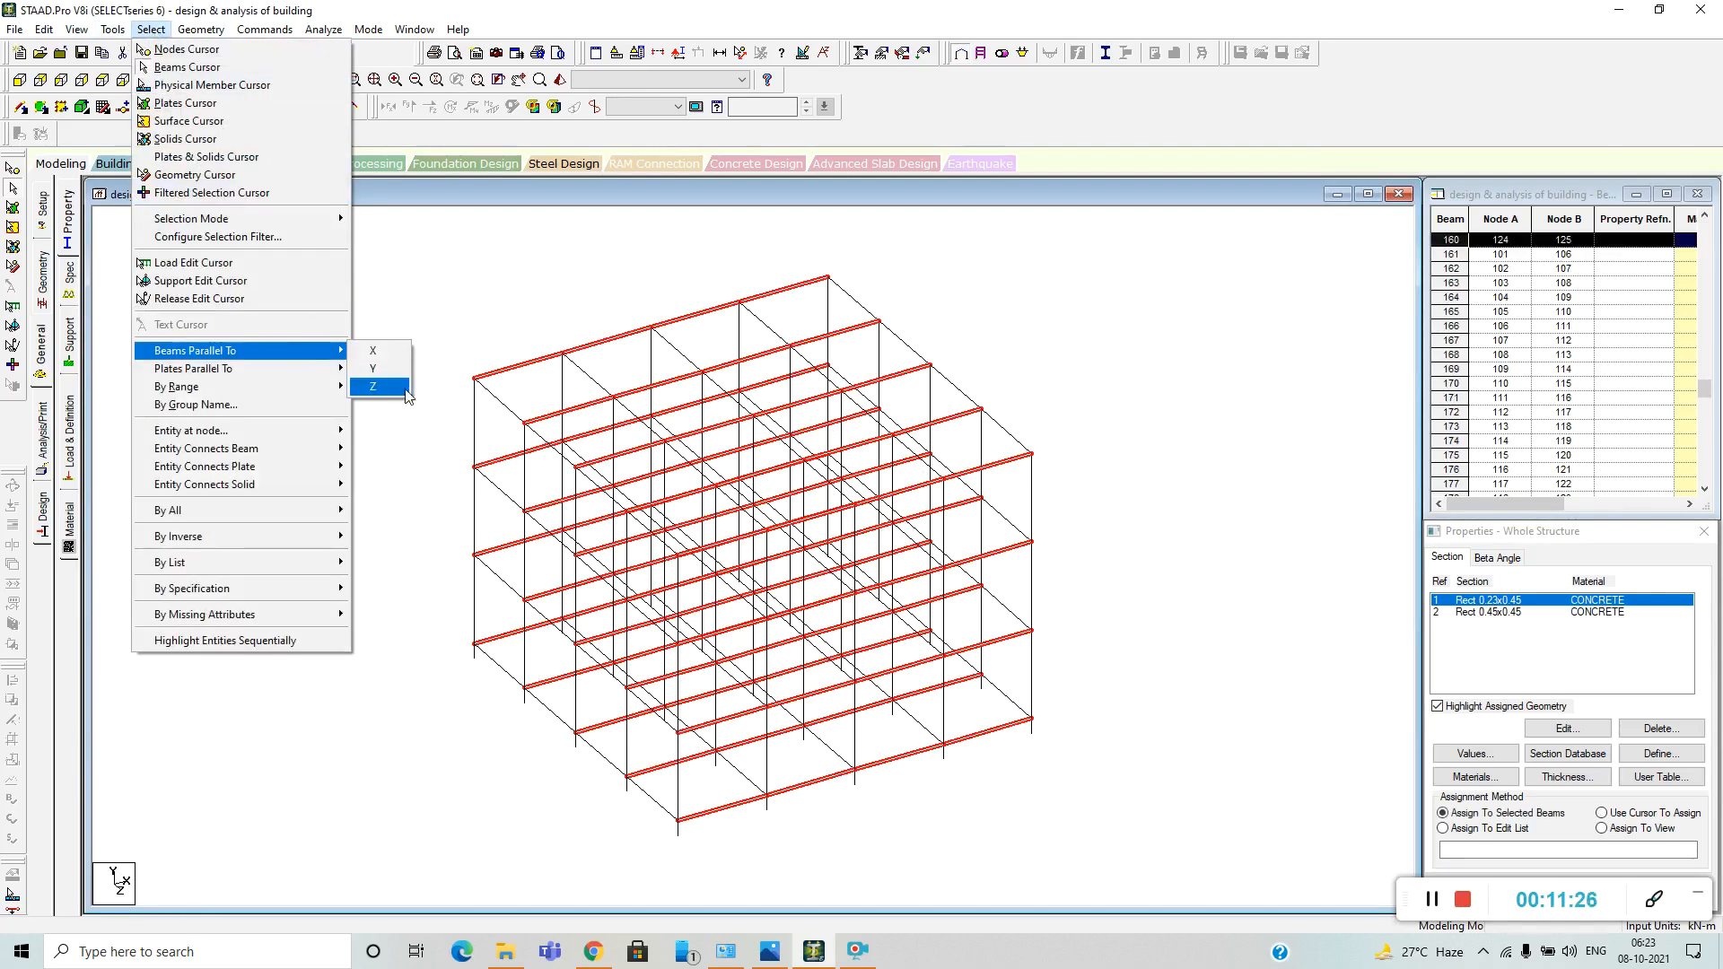
click(372, 386)
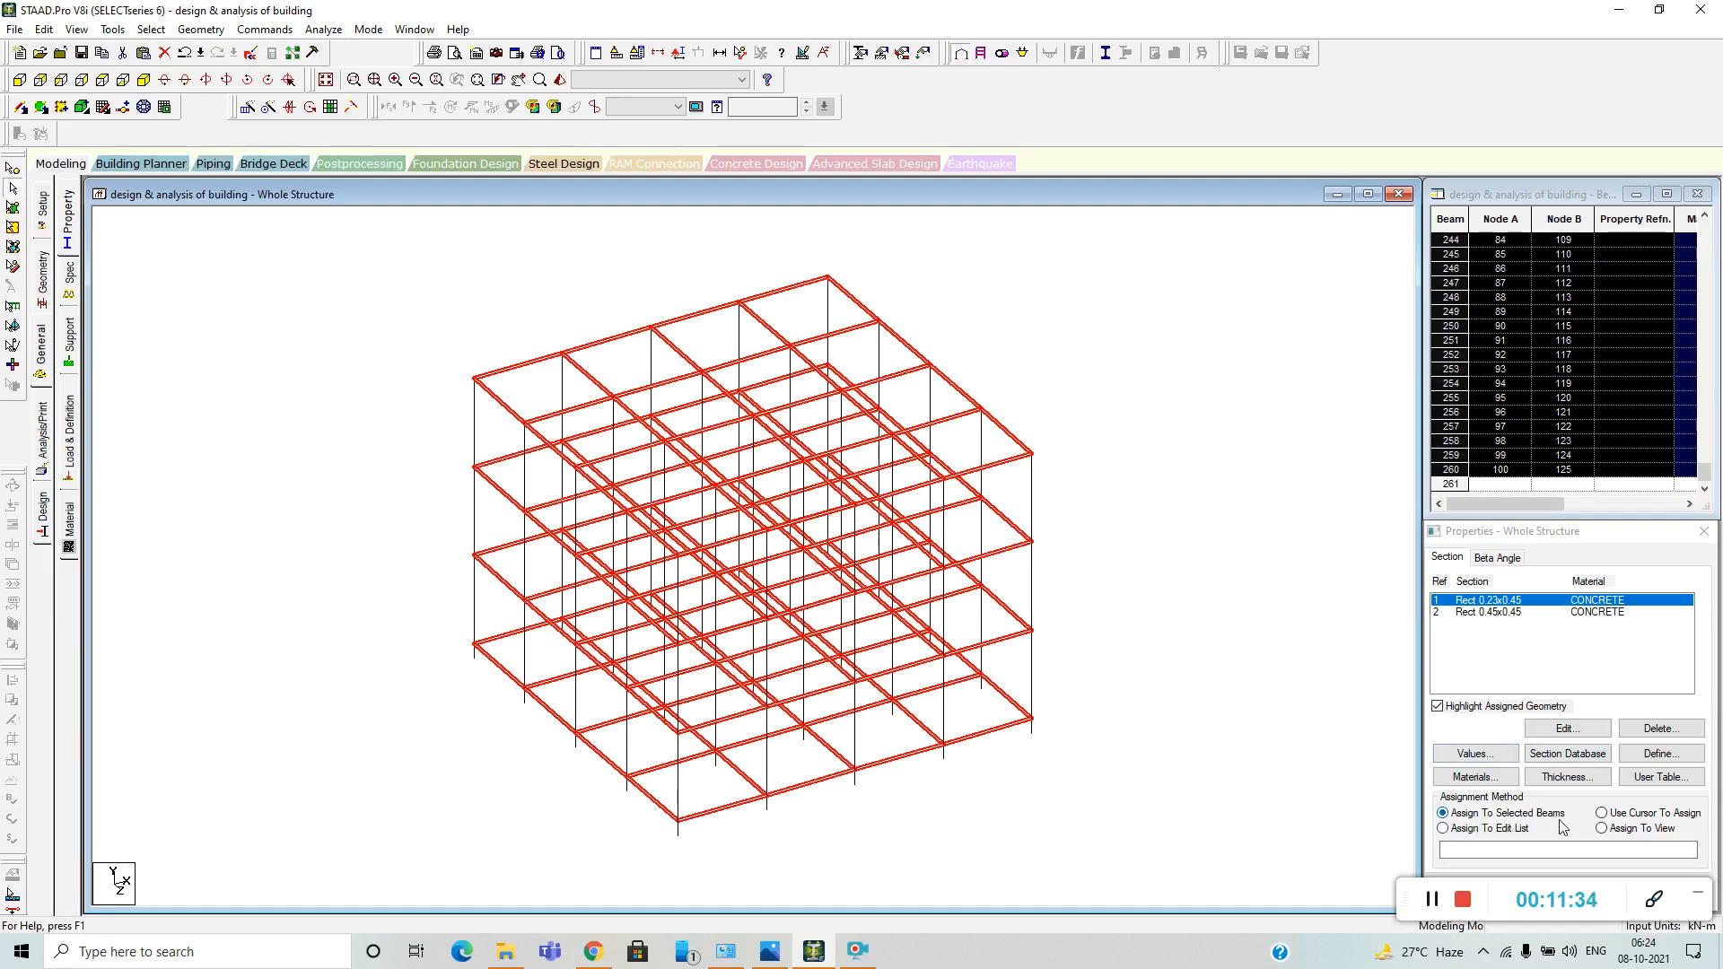
Assign the Rect 0.23x0.45 section to the selected horizontal beams and clear the selection.
click(1591, 887)
drag(1453, 888, 1082, 865)
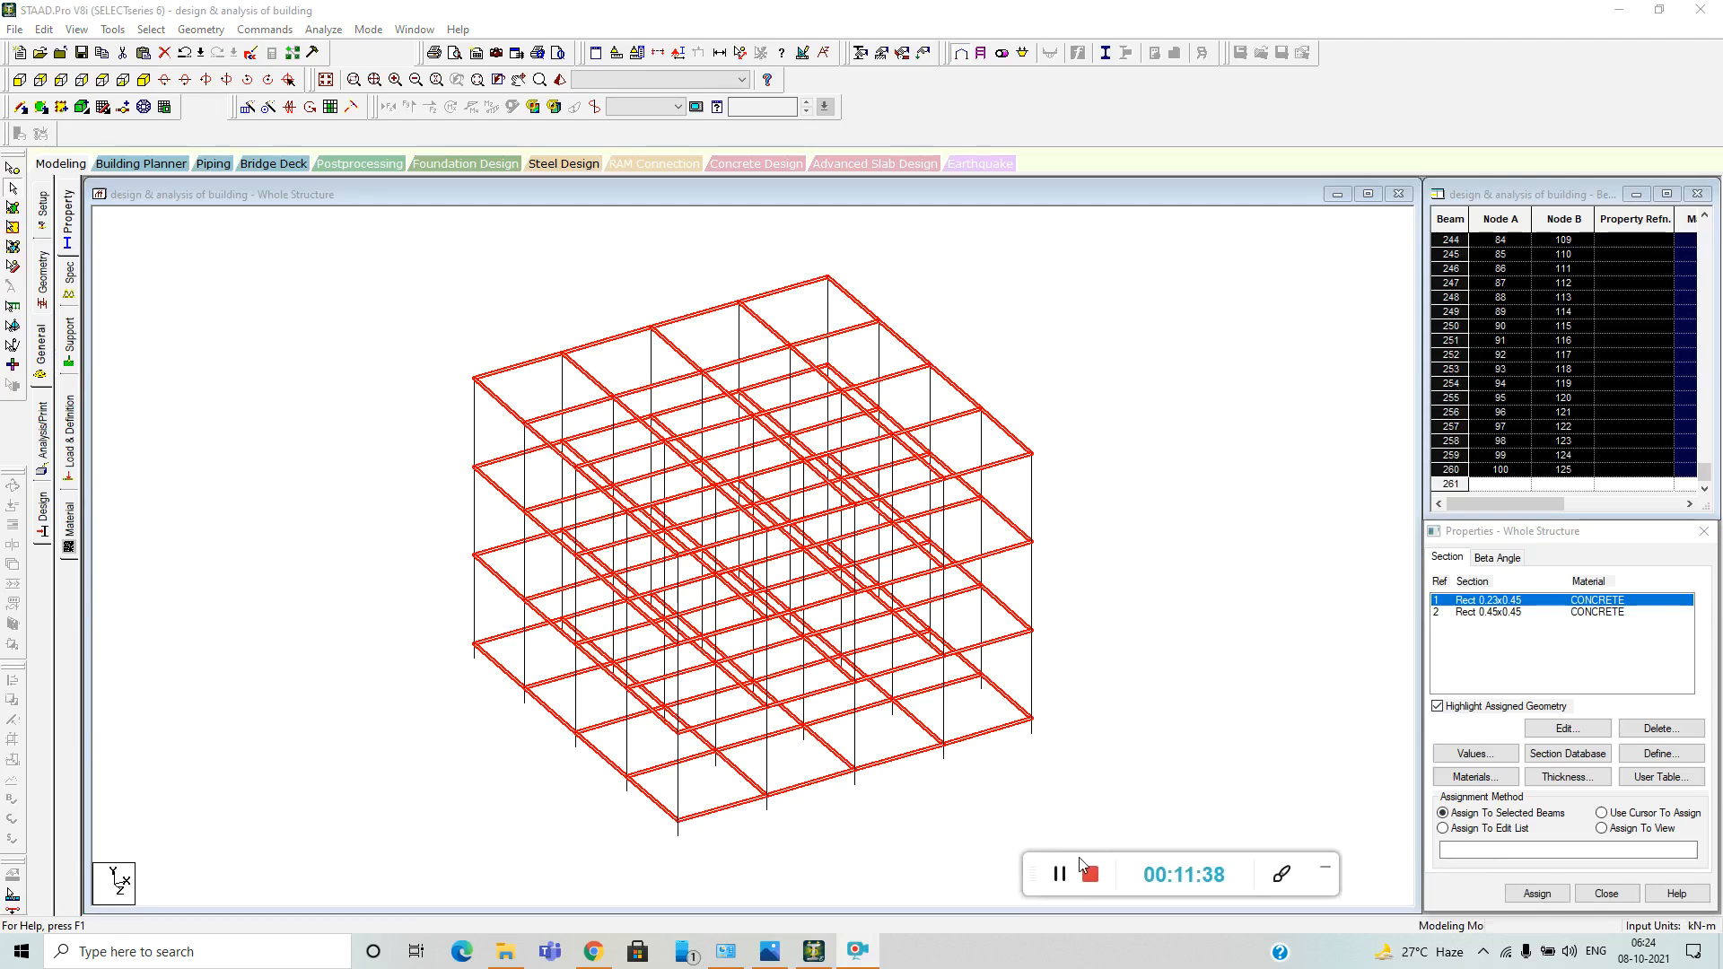
click(1555, 898)
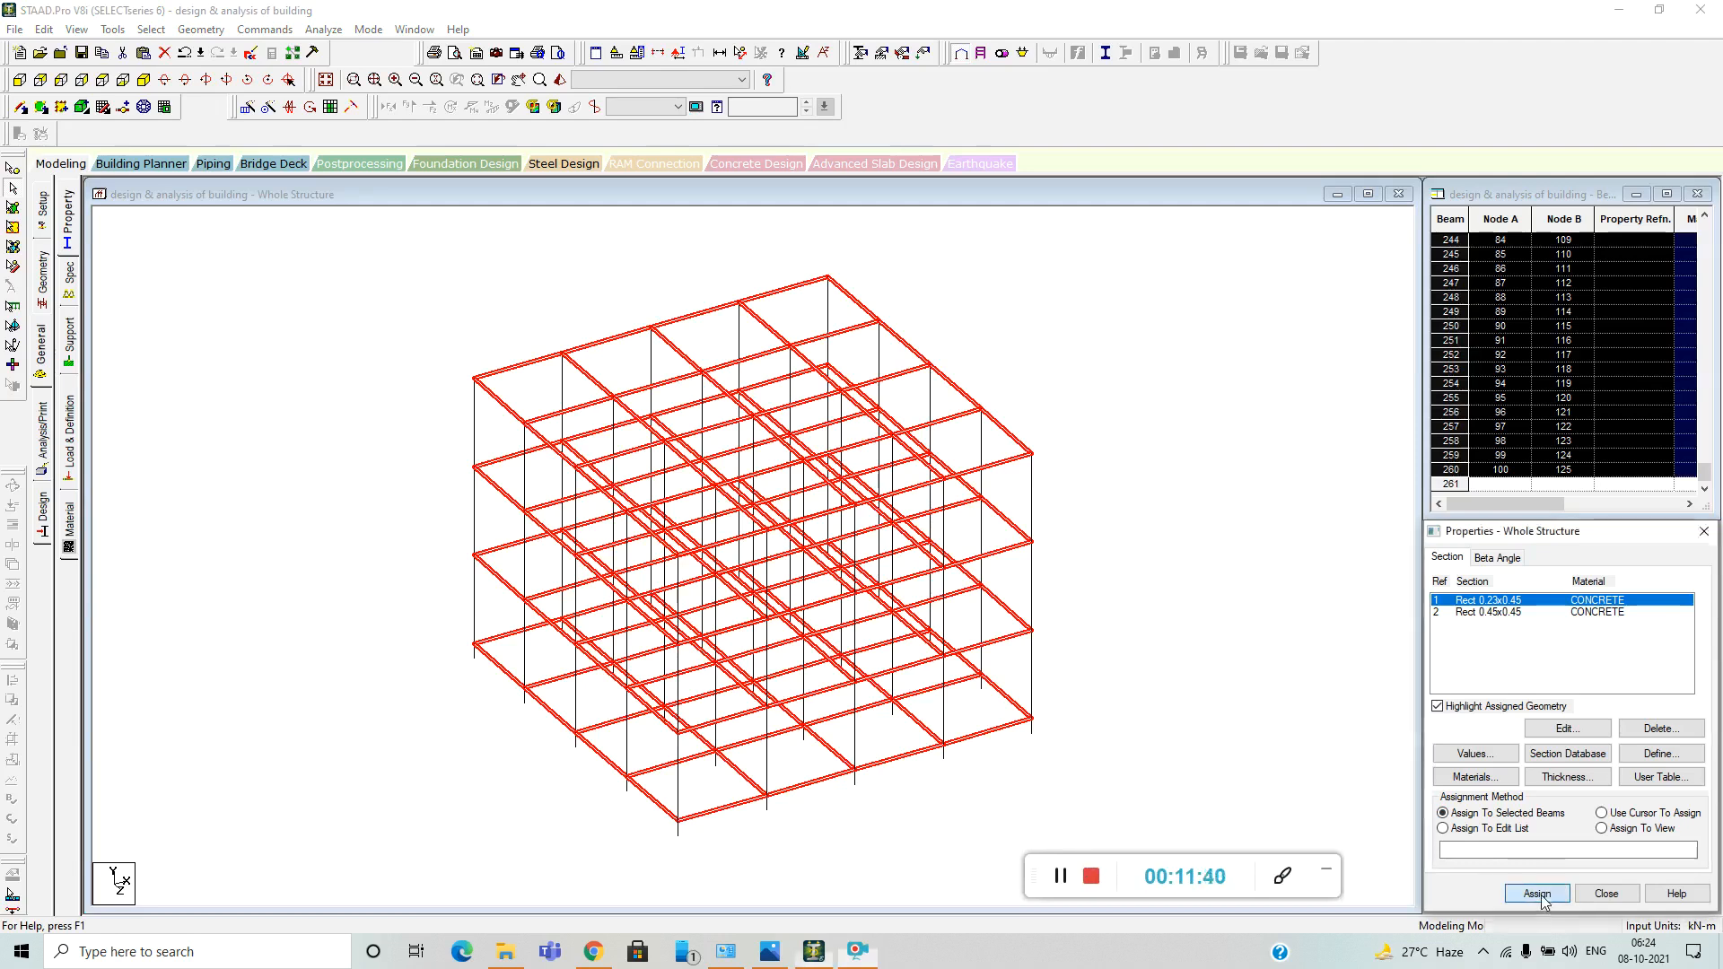
click(1599, 766)
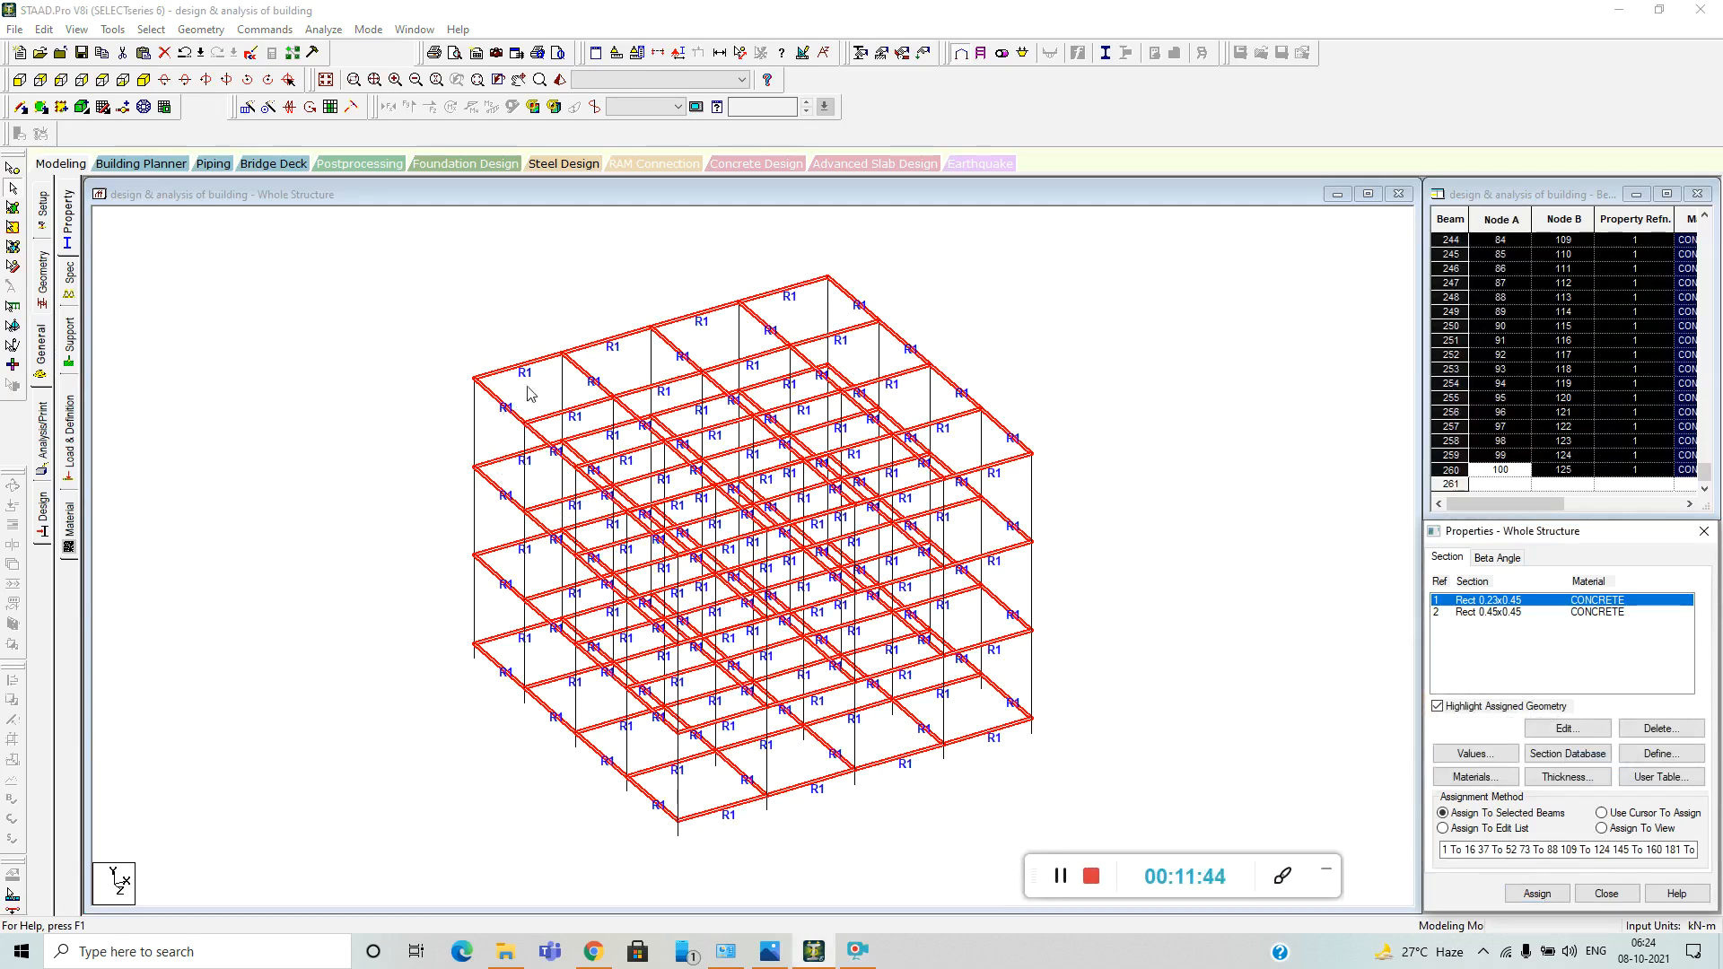
click(1194, 535)
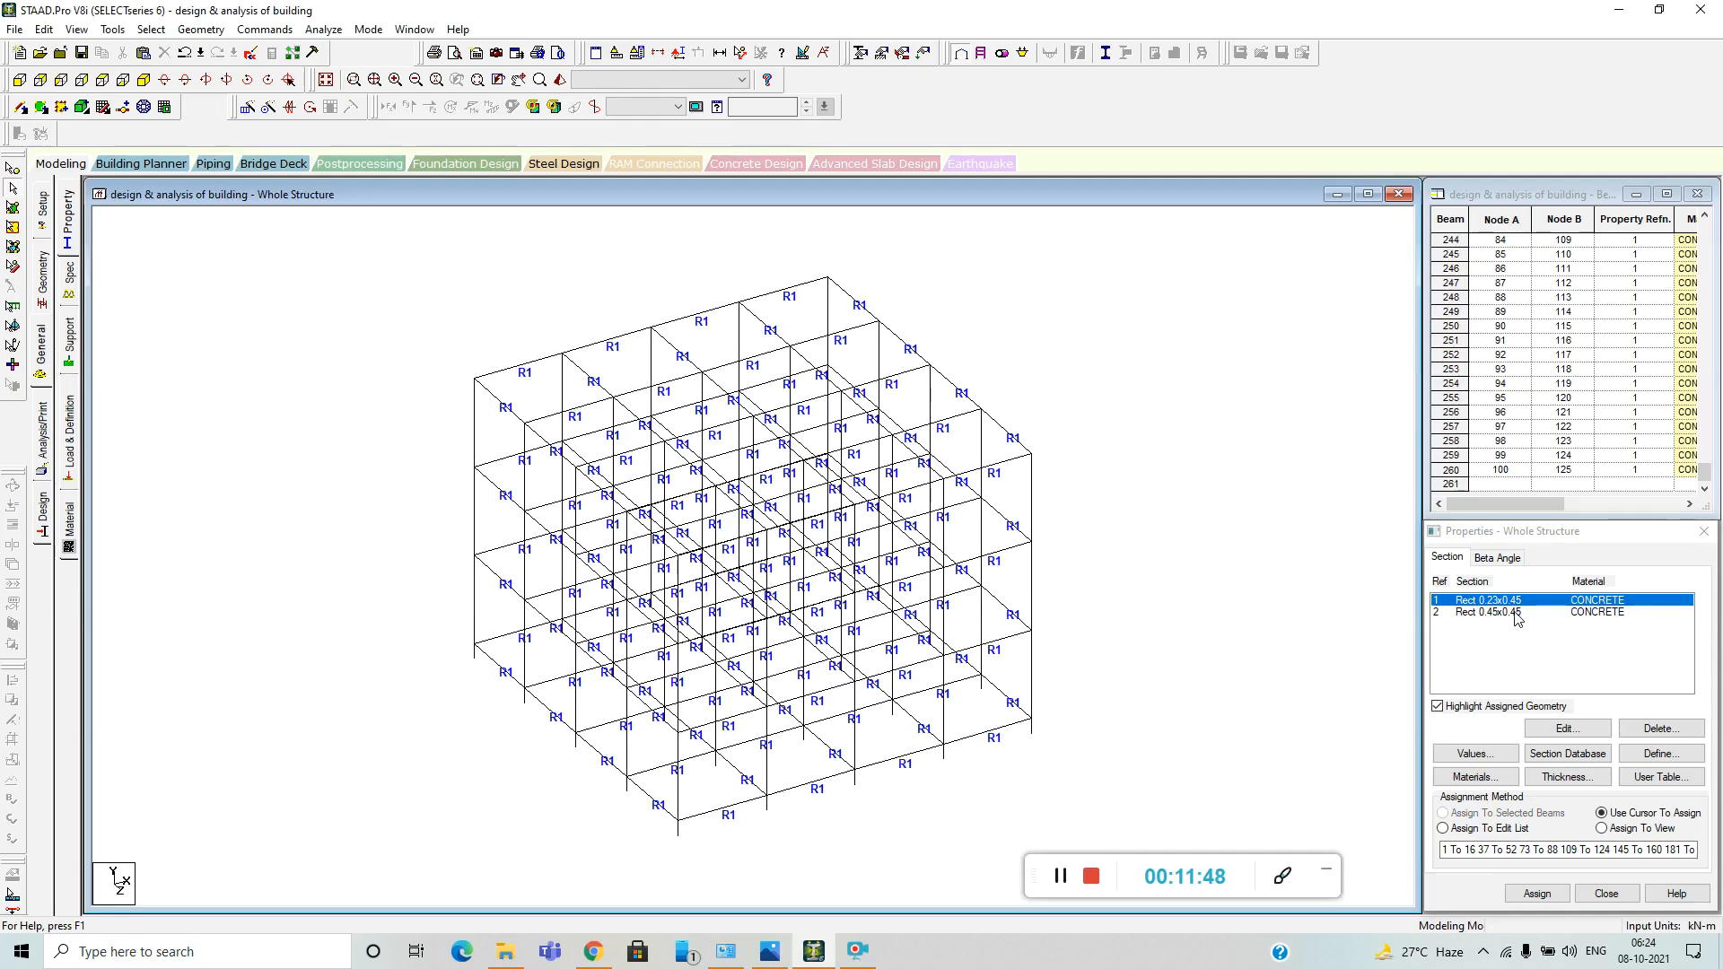
Assign the Rect 0.45x0.45 section to all columns, selected as beams parallel to the Y axis.
click(1515, 612)
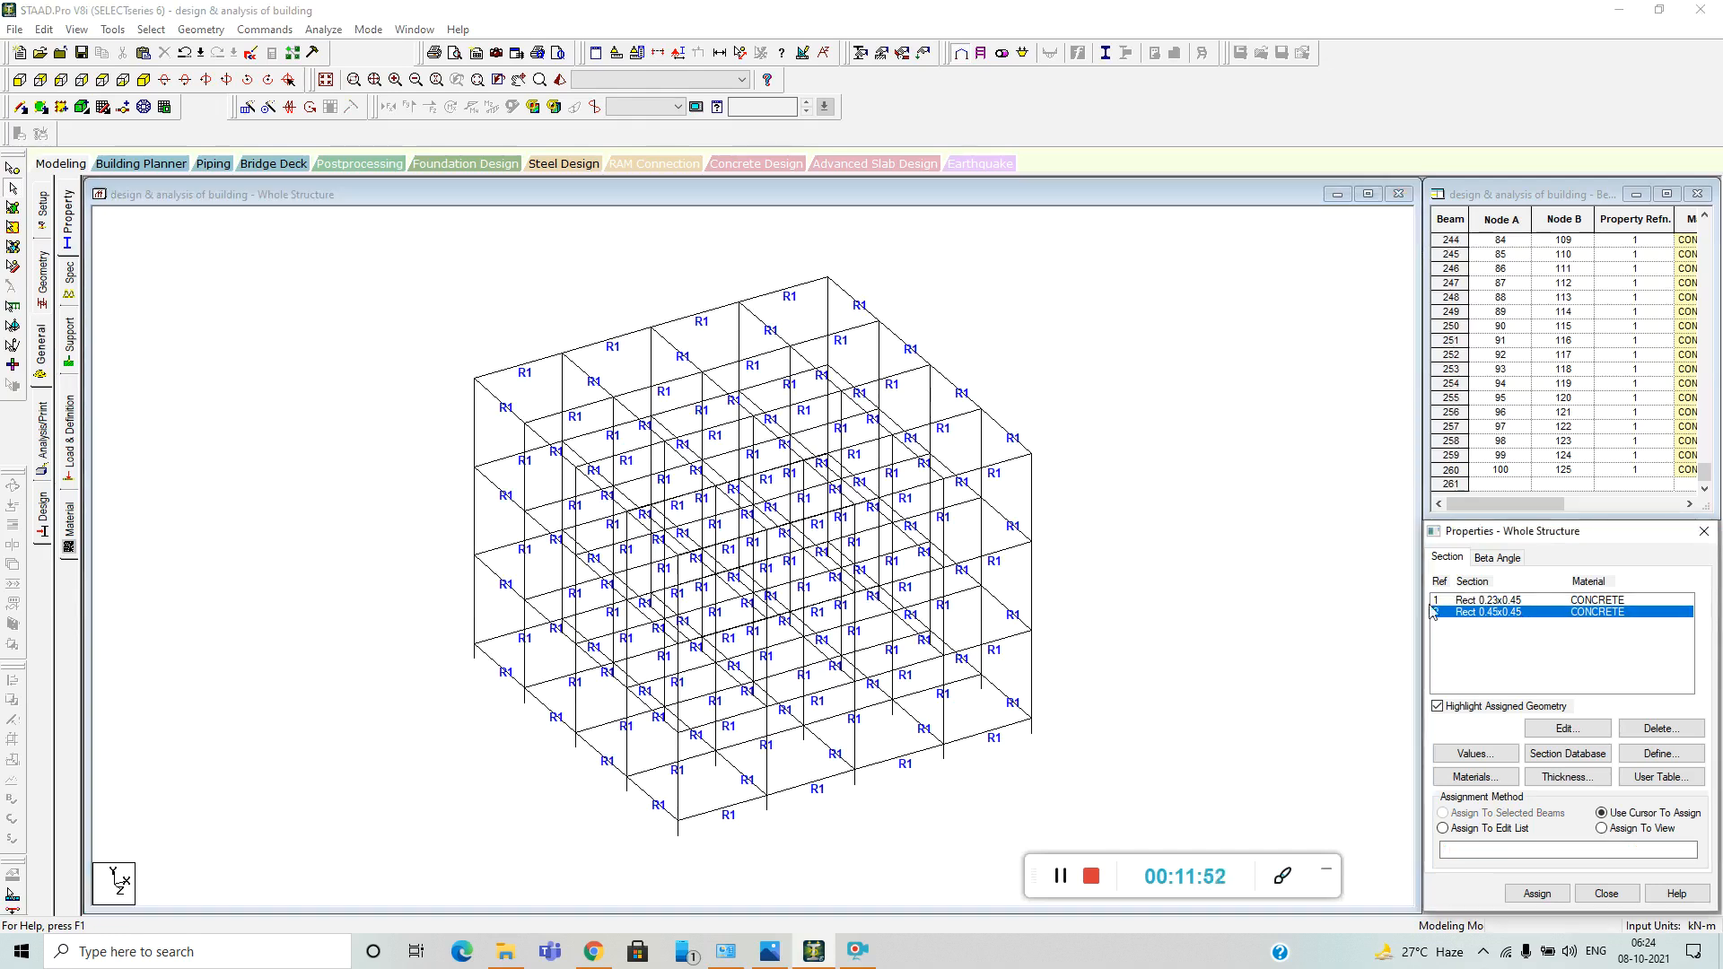
click(163, 34)
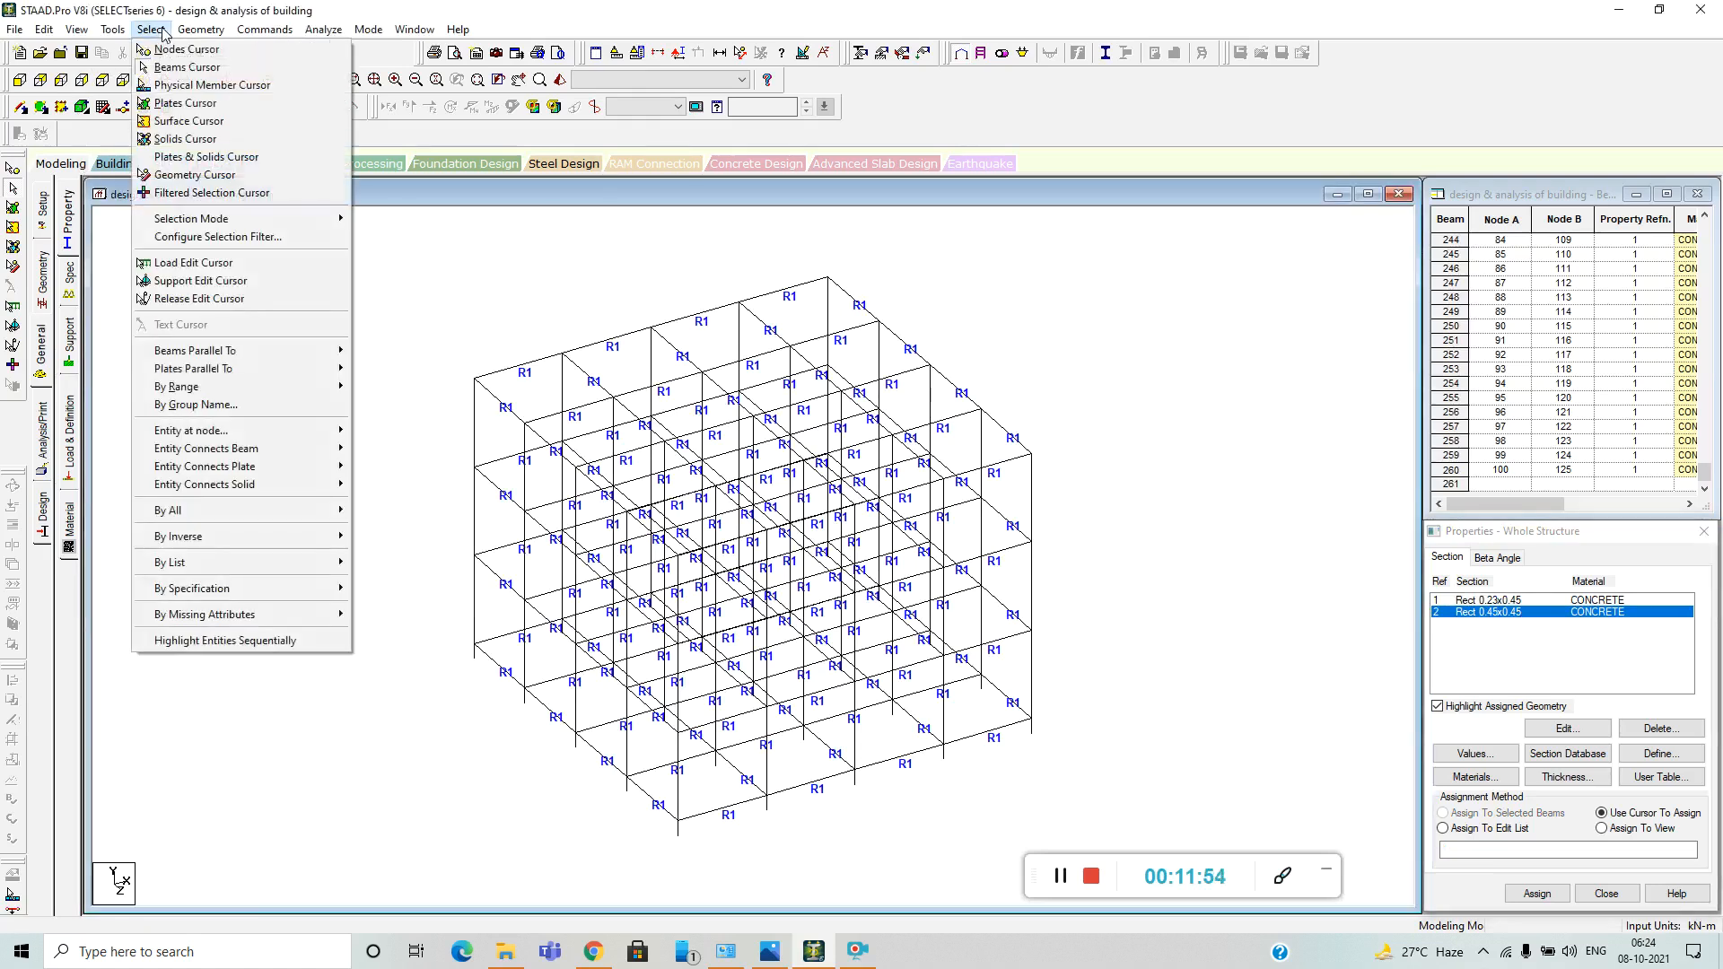
mouse_move(314, 351)
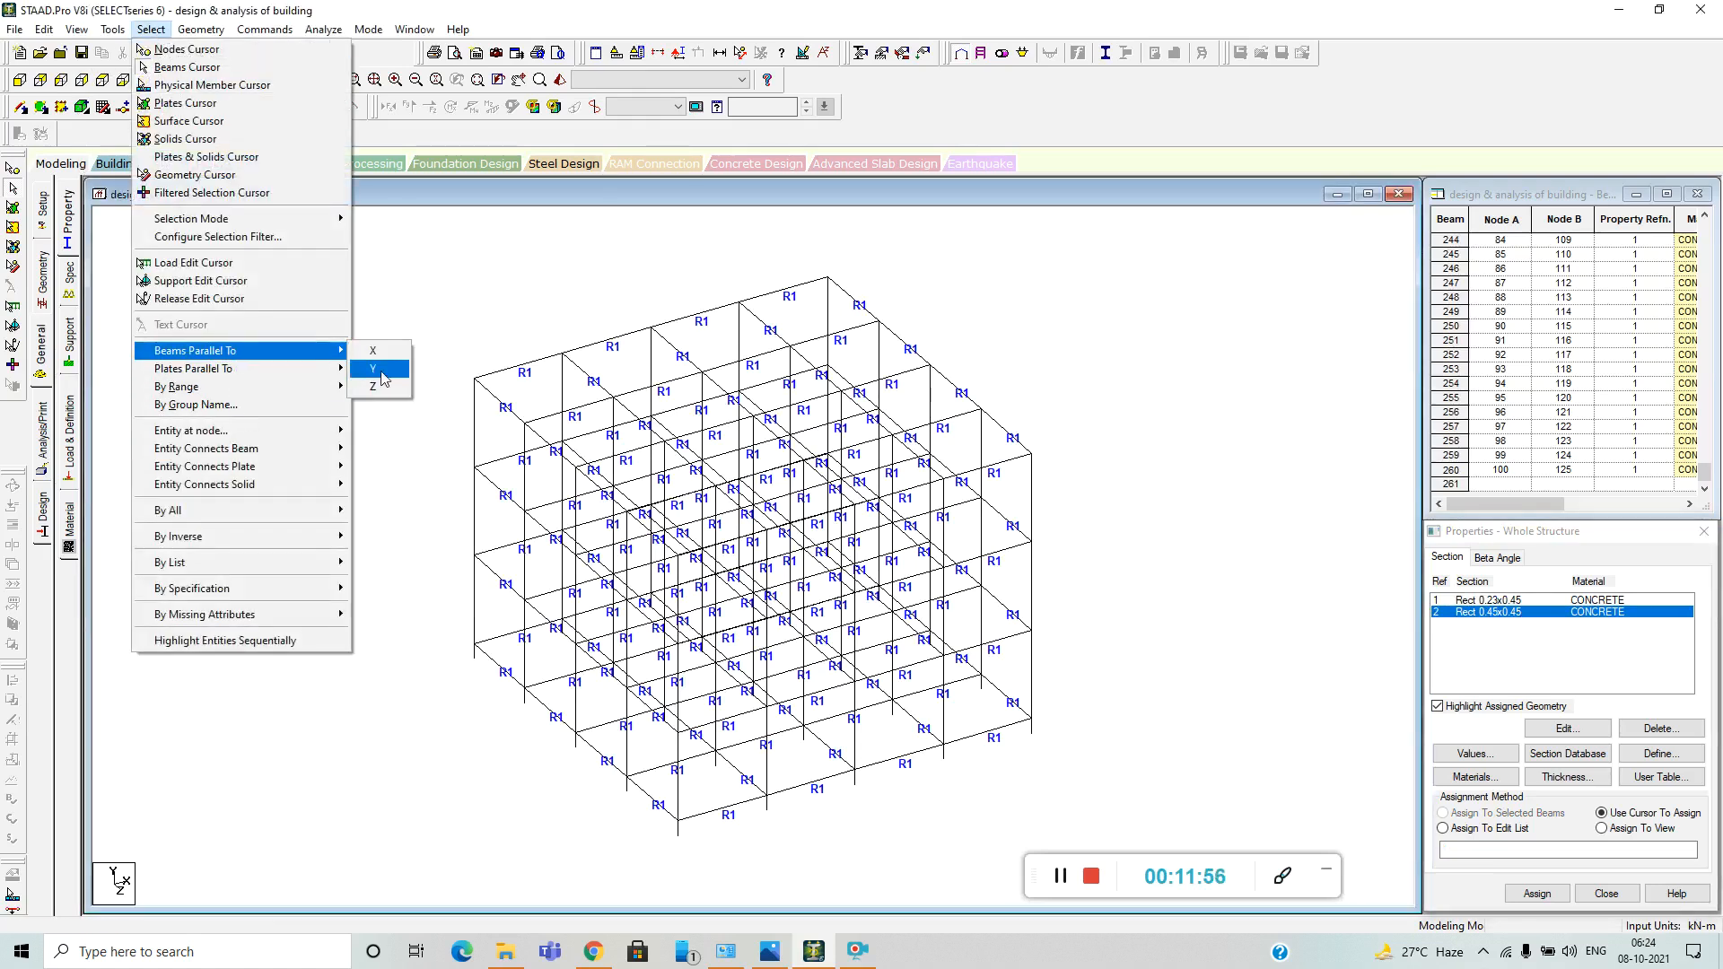
click(381, 370)
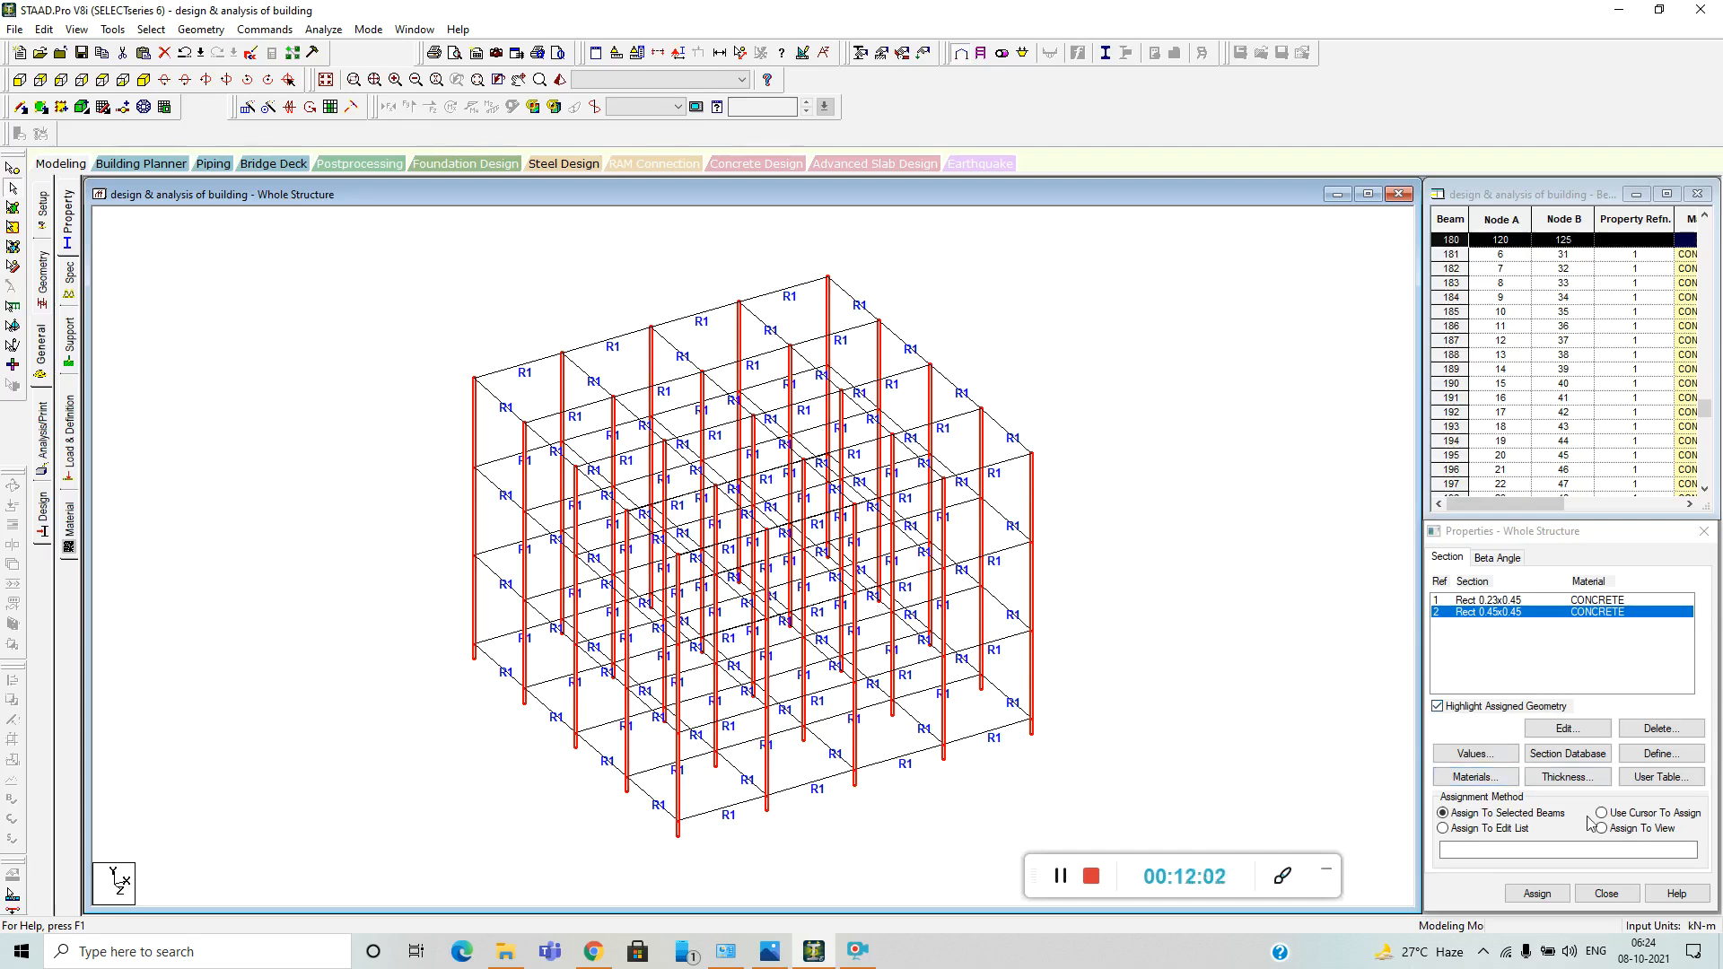
click(1536, 893)
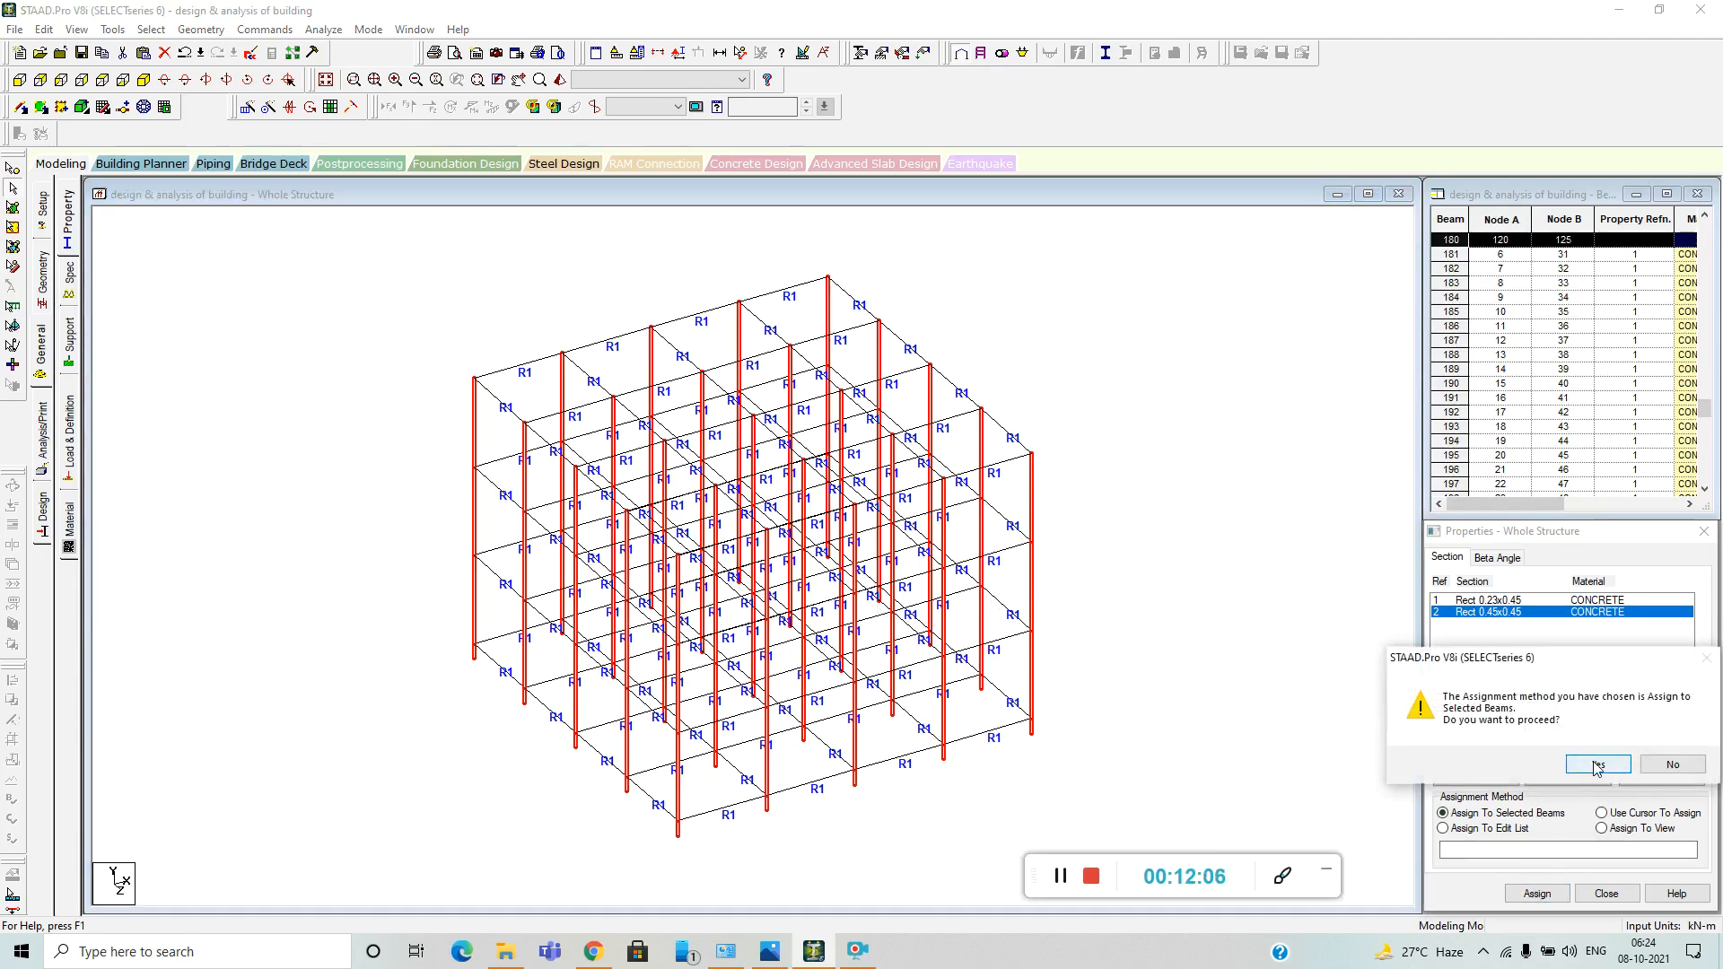
click(1597, 765)
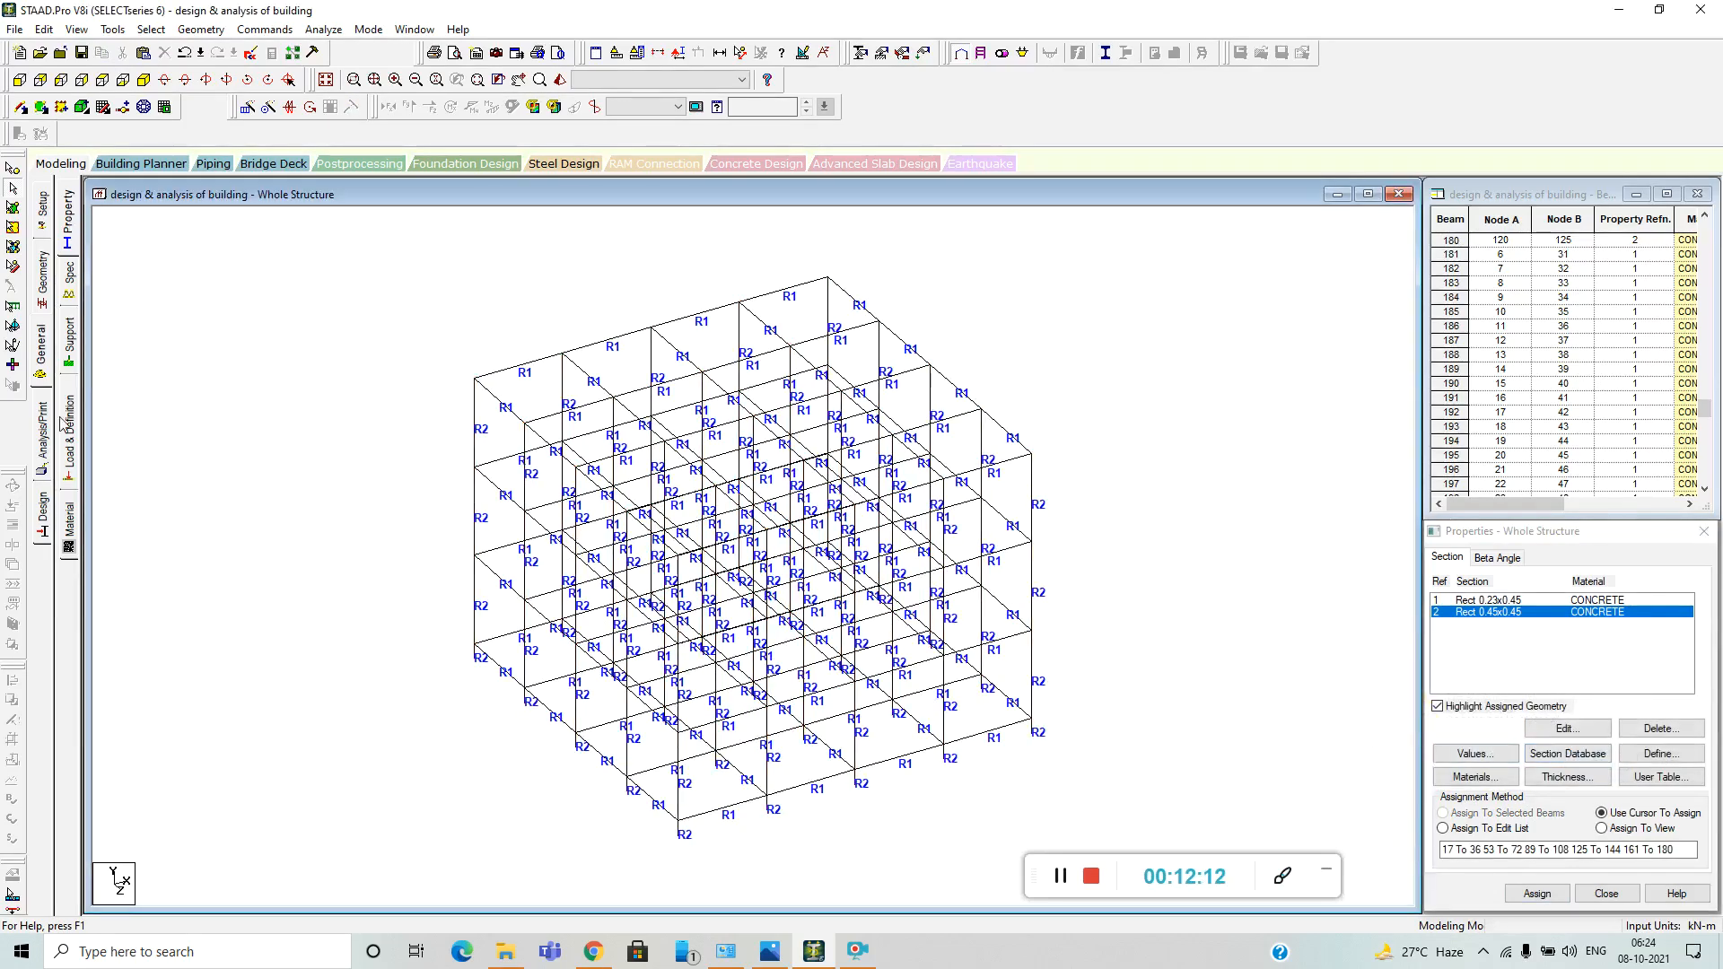
Create a fixed support definition for the structure.
click(72, 348)
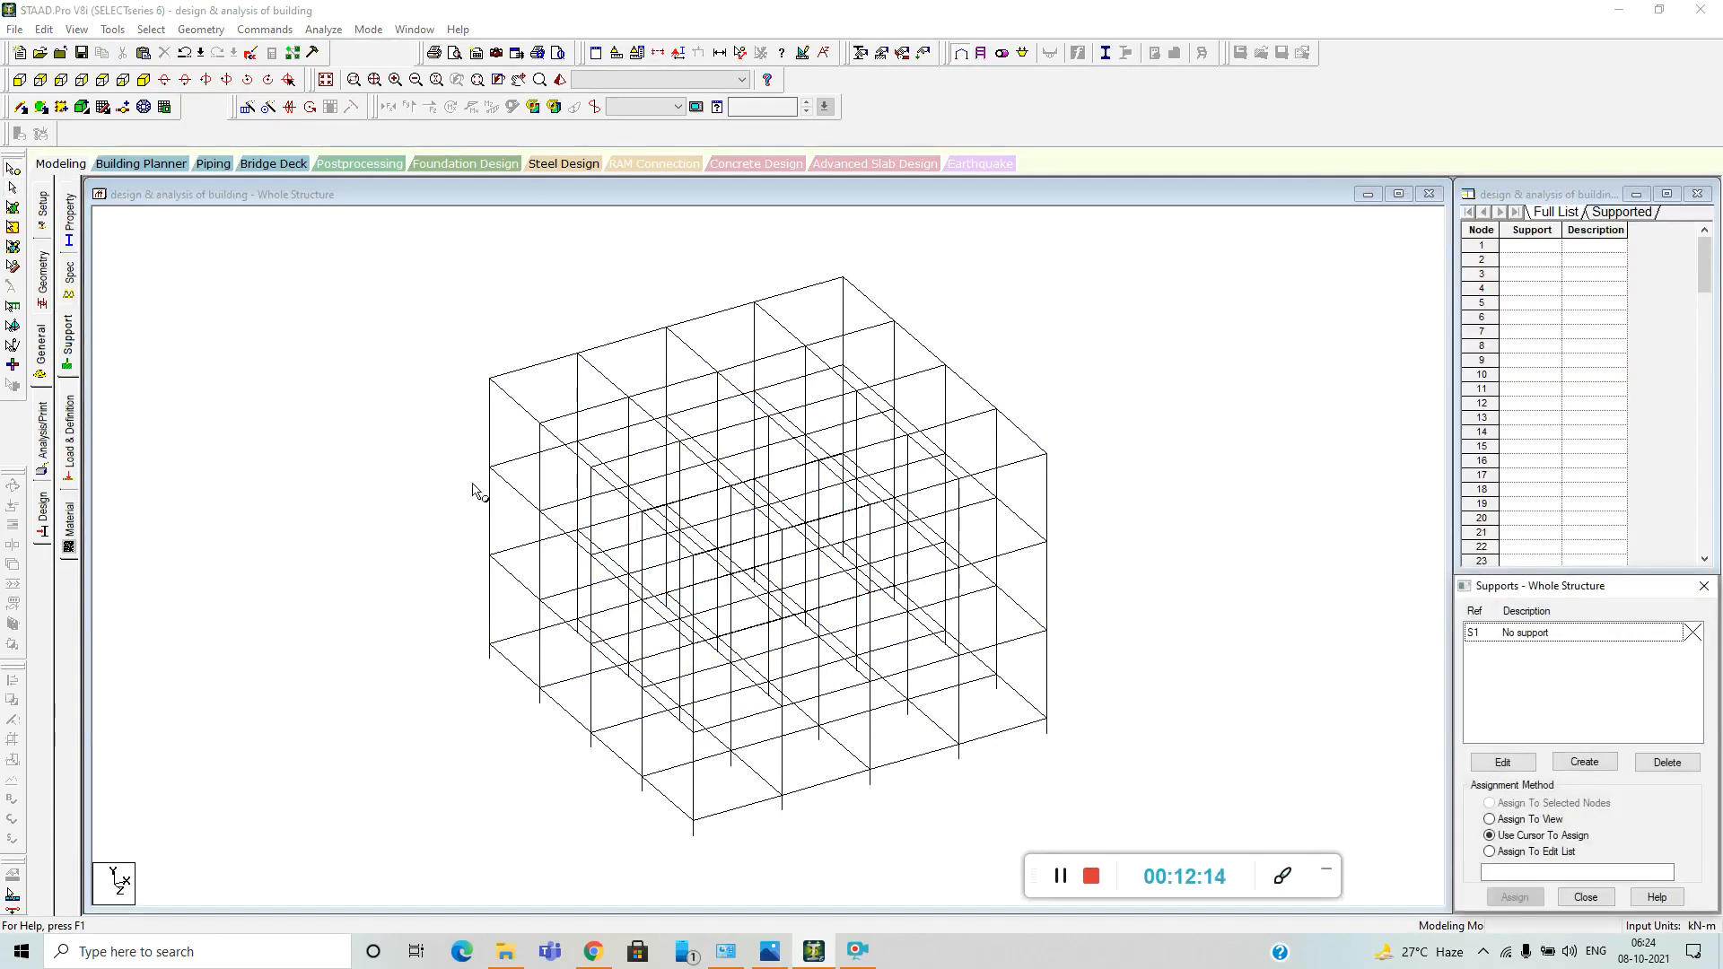
click(1589, 762)
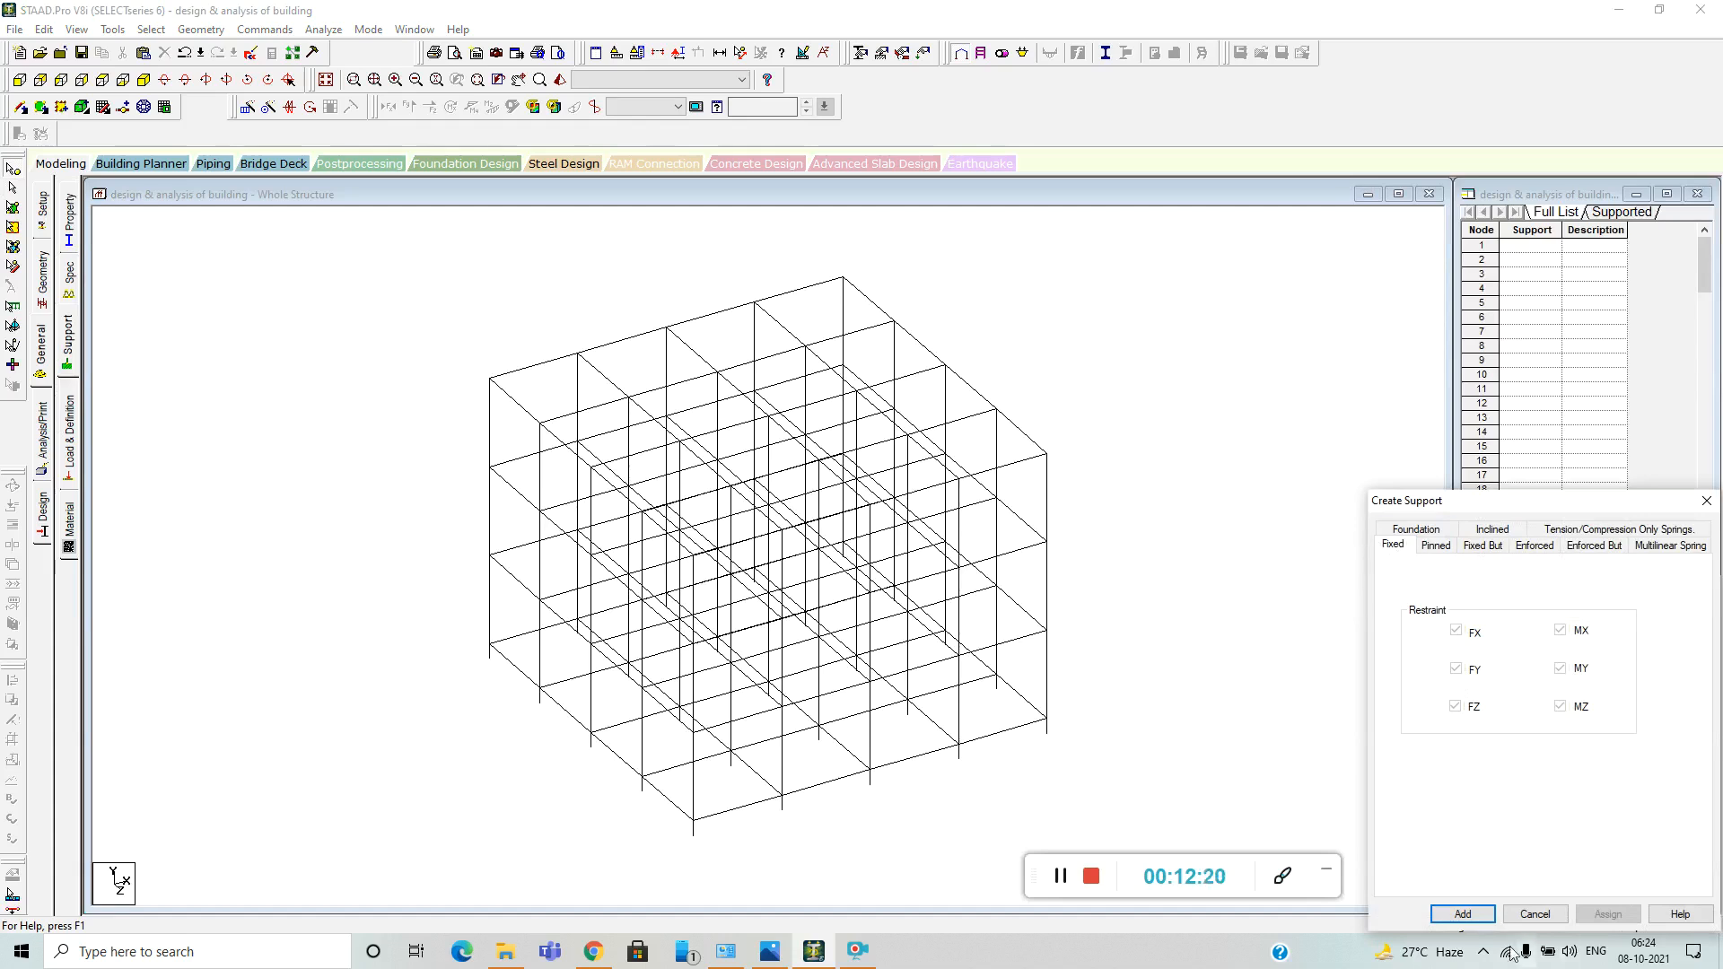
click(1463, 914)
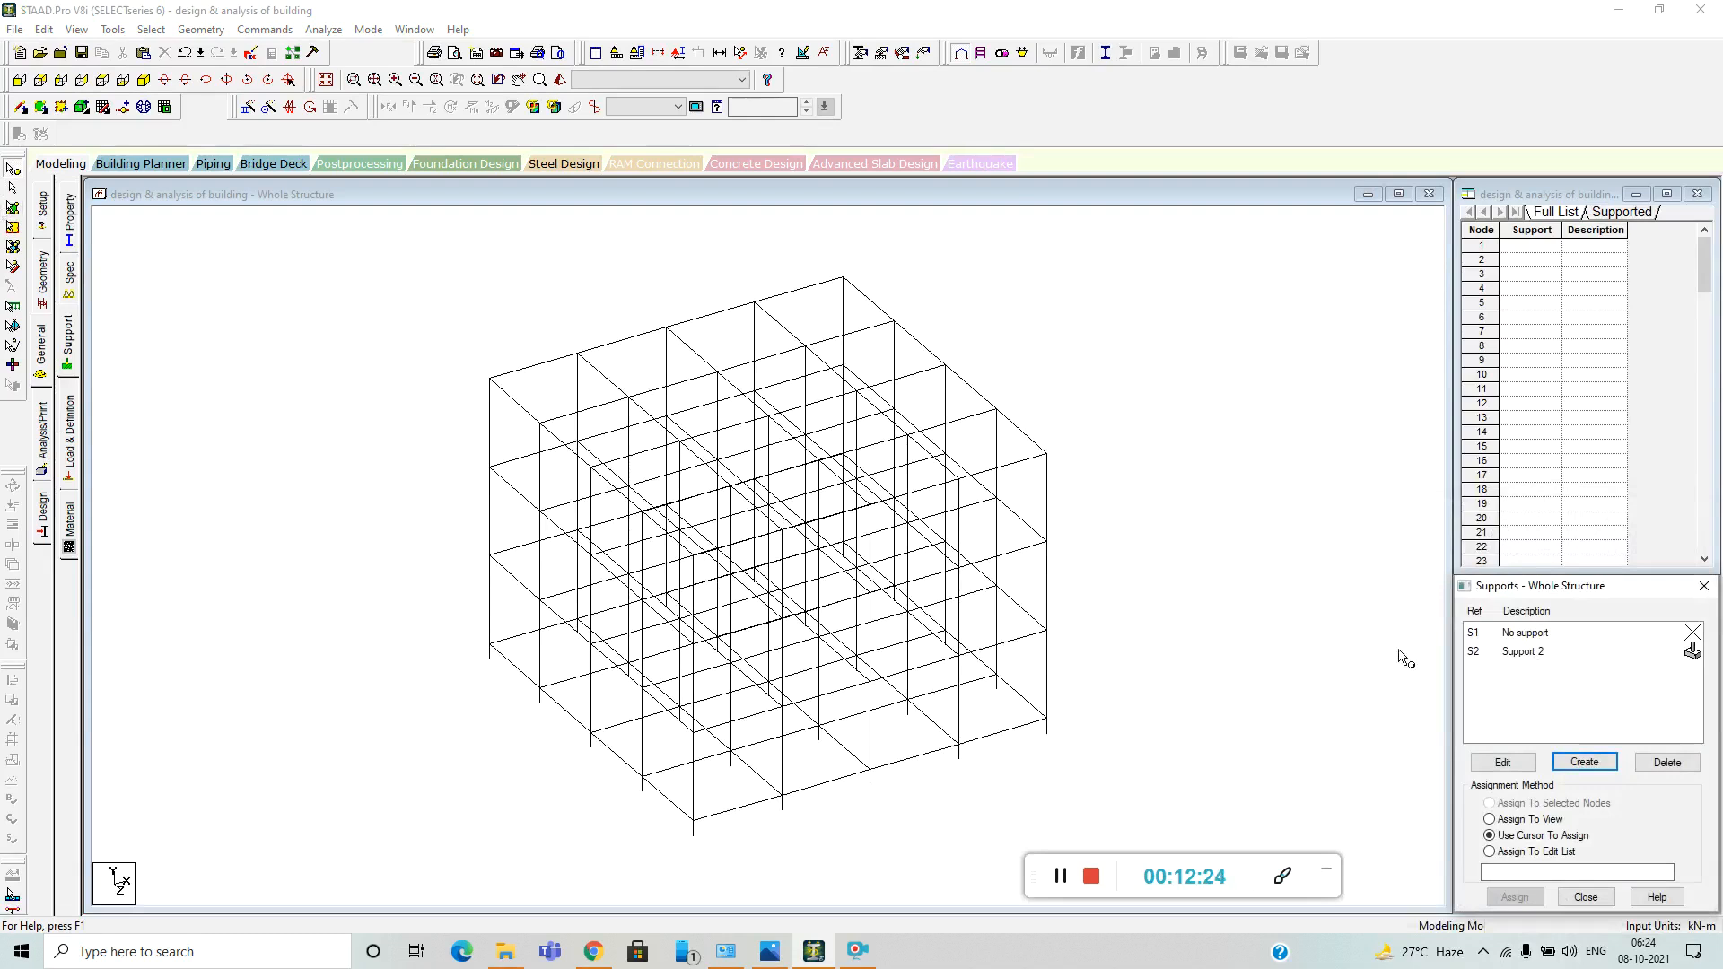
Assign the fixed support Support 2 to all base nodes of the columns, selecting them in the front view.
click(1532, 653)
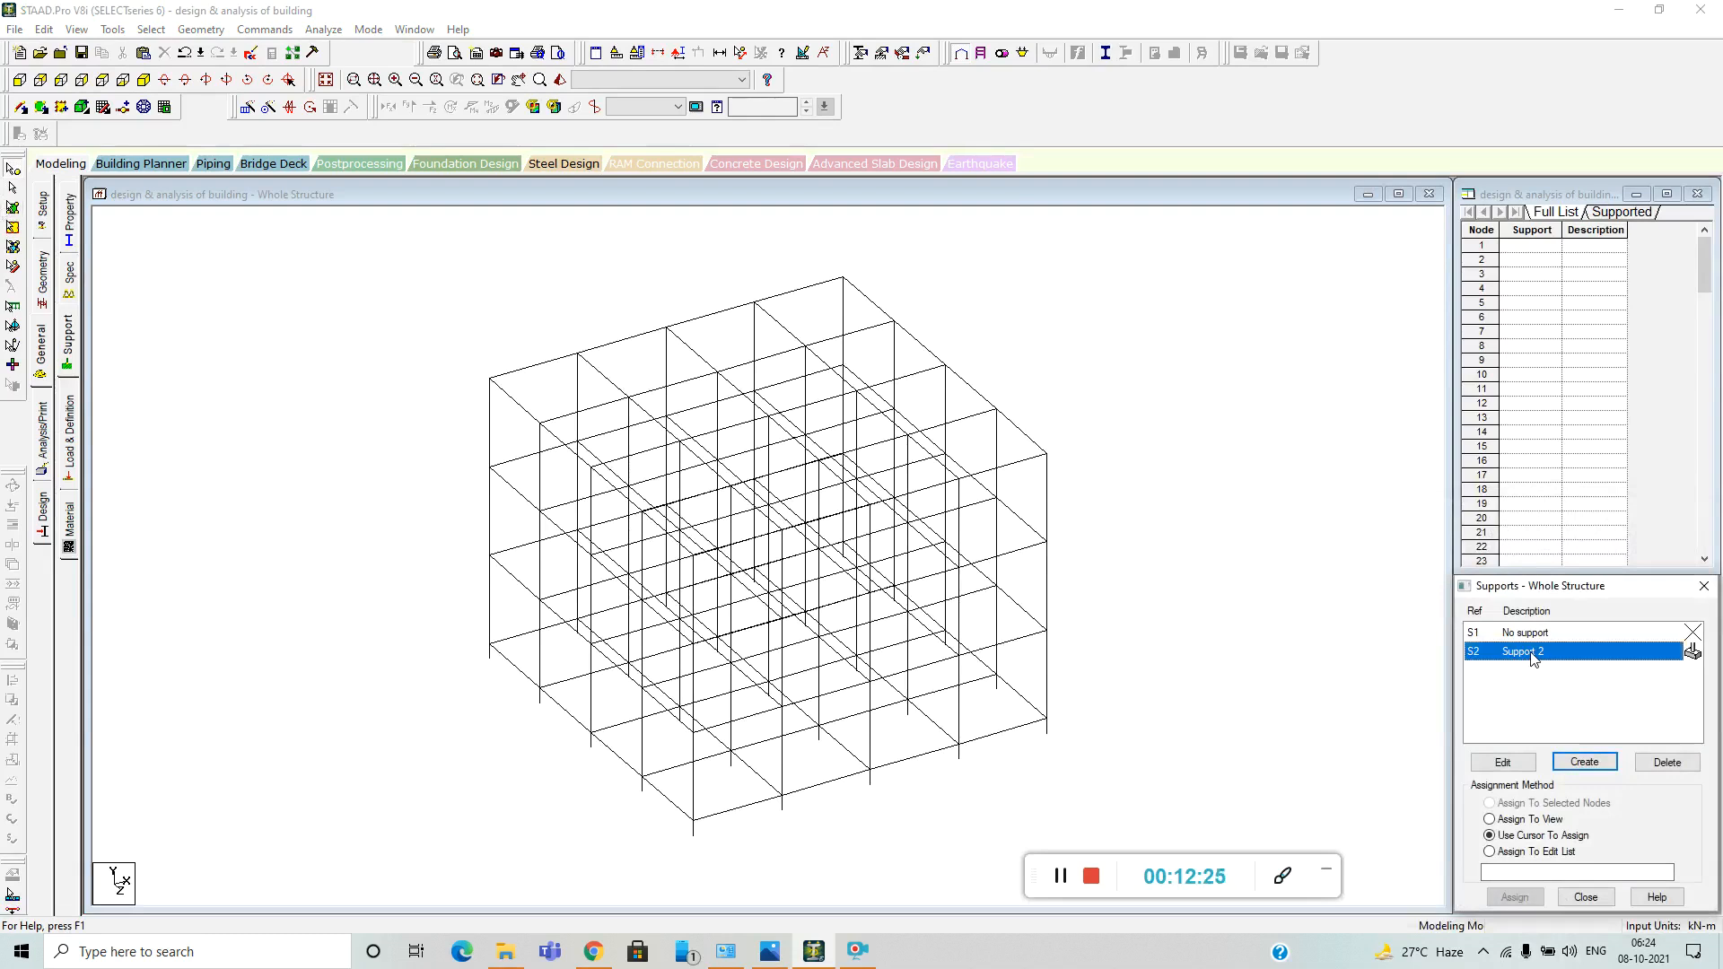
click(18, 80)
scroll(628, 467, down, 4)
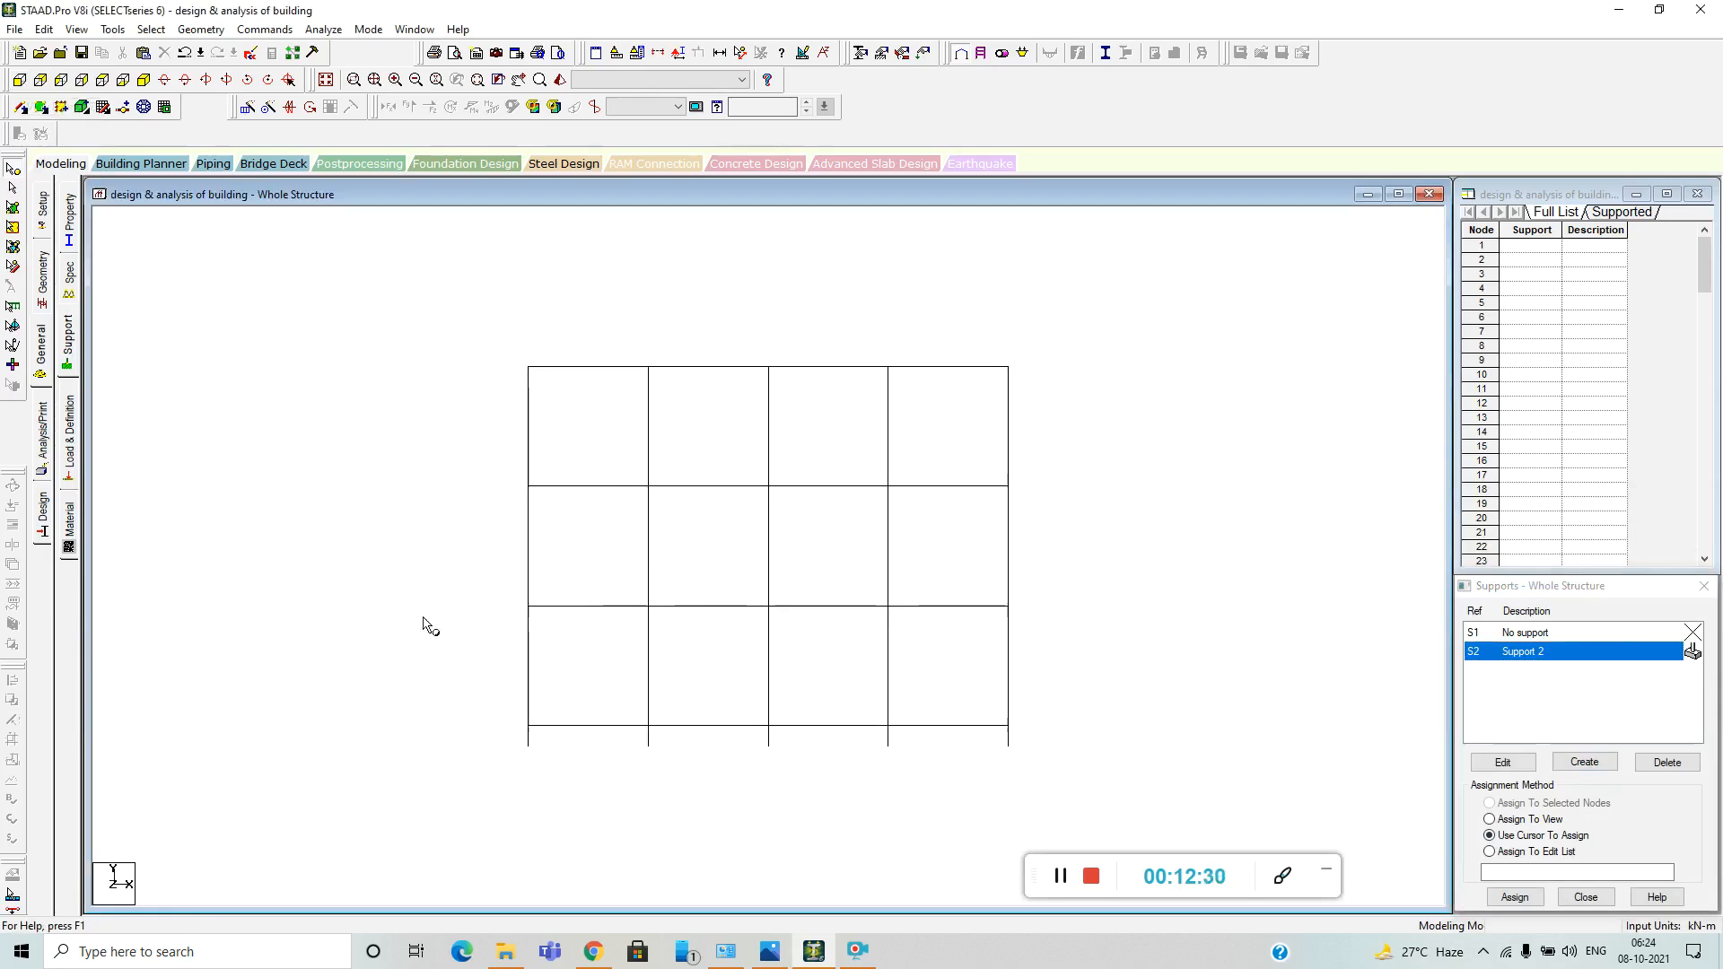
click(13, 169)
drag(502, 737, 1066, 778)
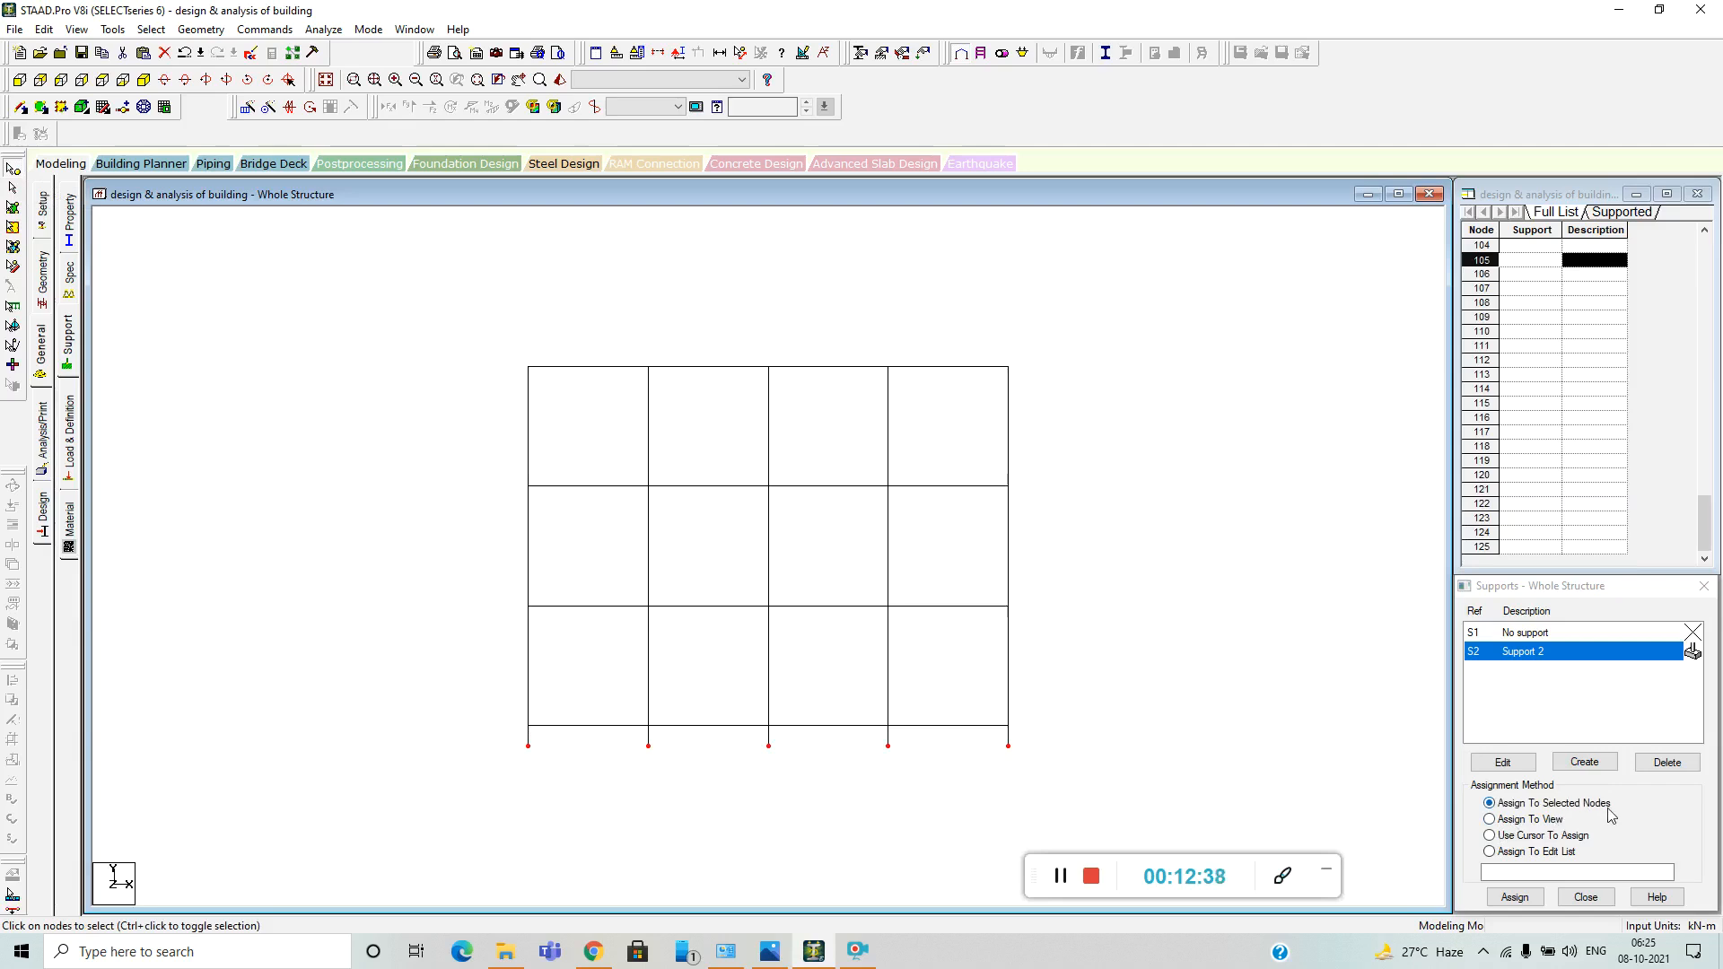
click(1514, 897)
click(1598, 790)
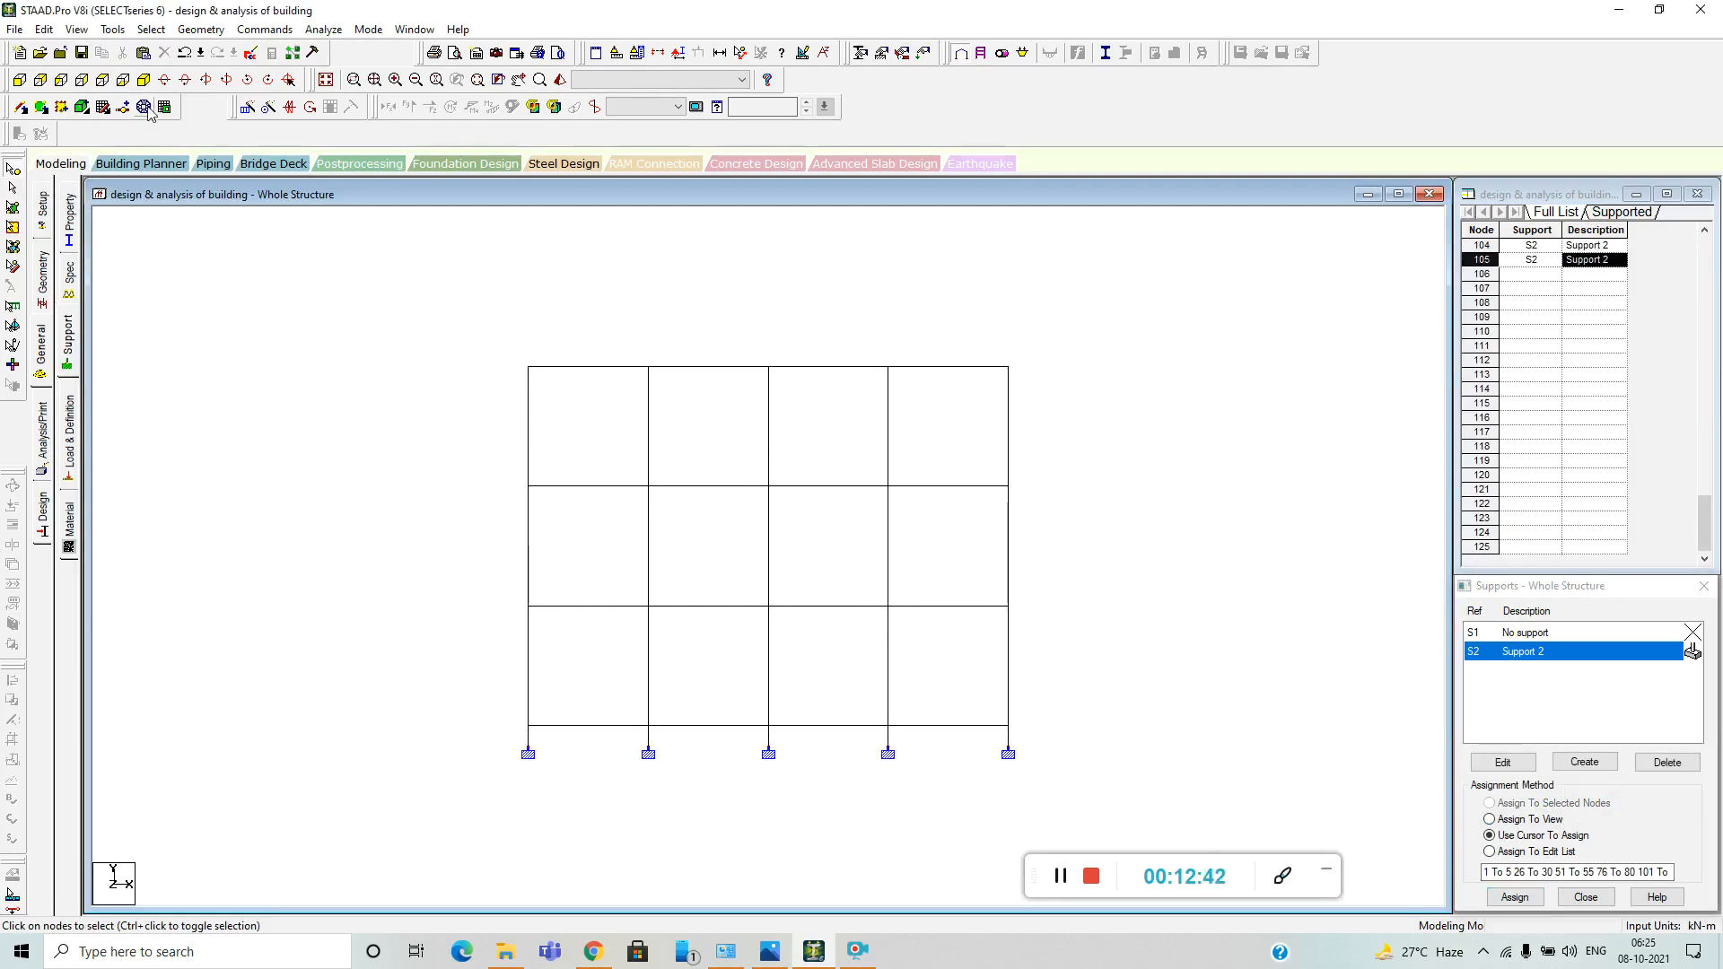
Open the load and definition settings and save the modified structure through the auto-save request.
click(144, 80)
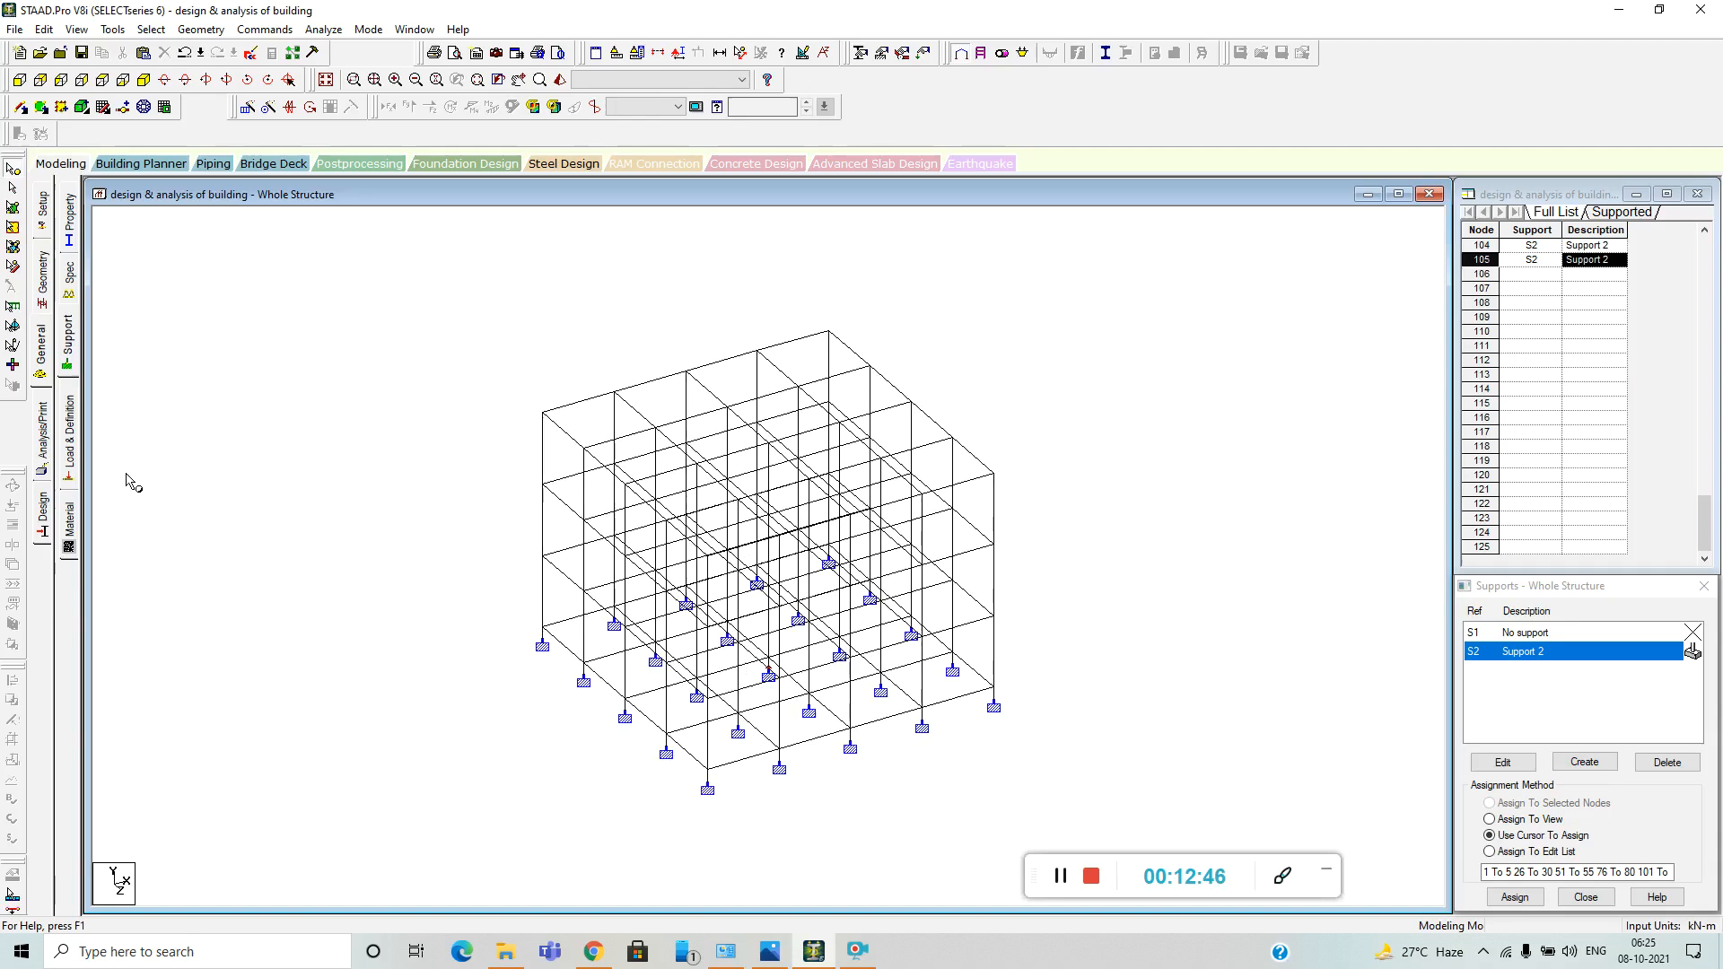
click(73, 442)
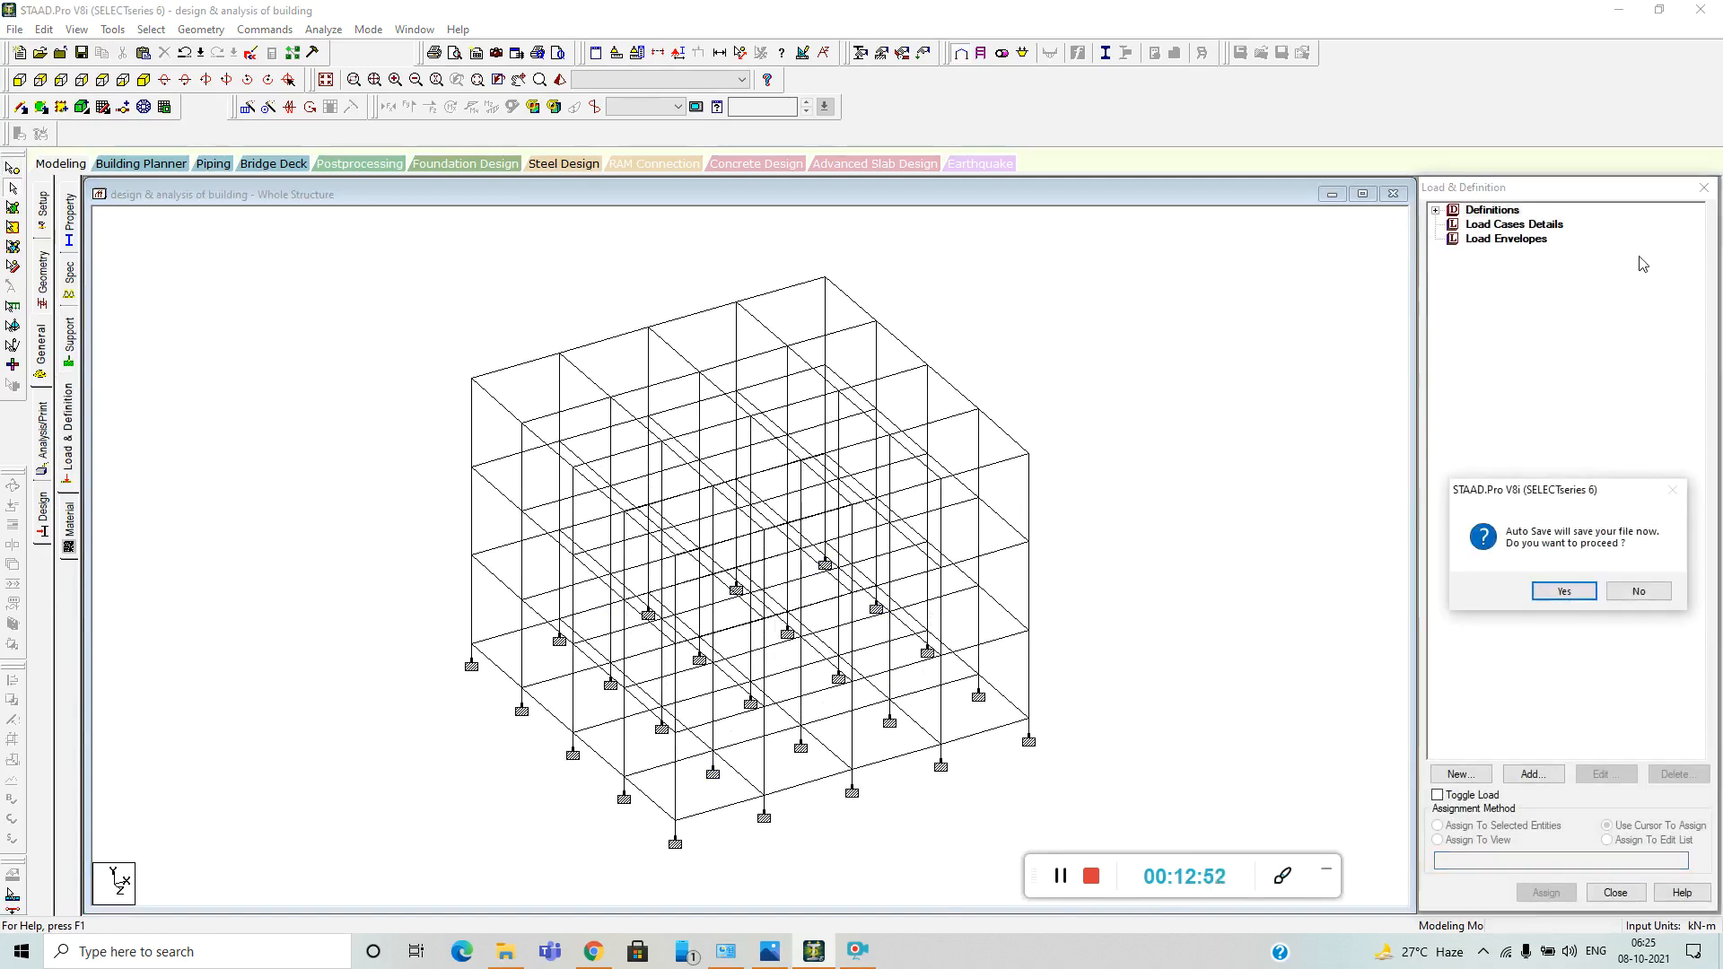
click(1563, 590)
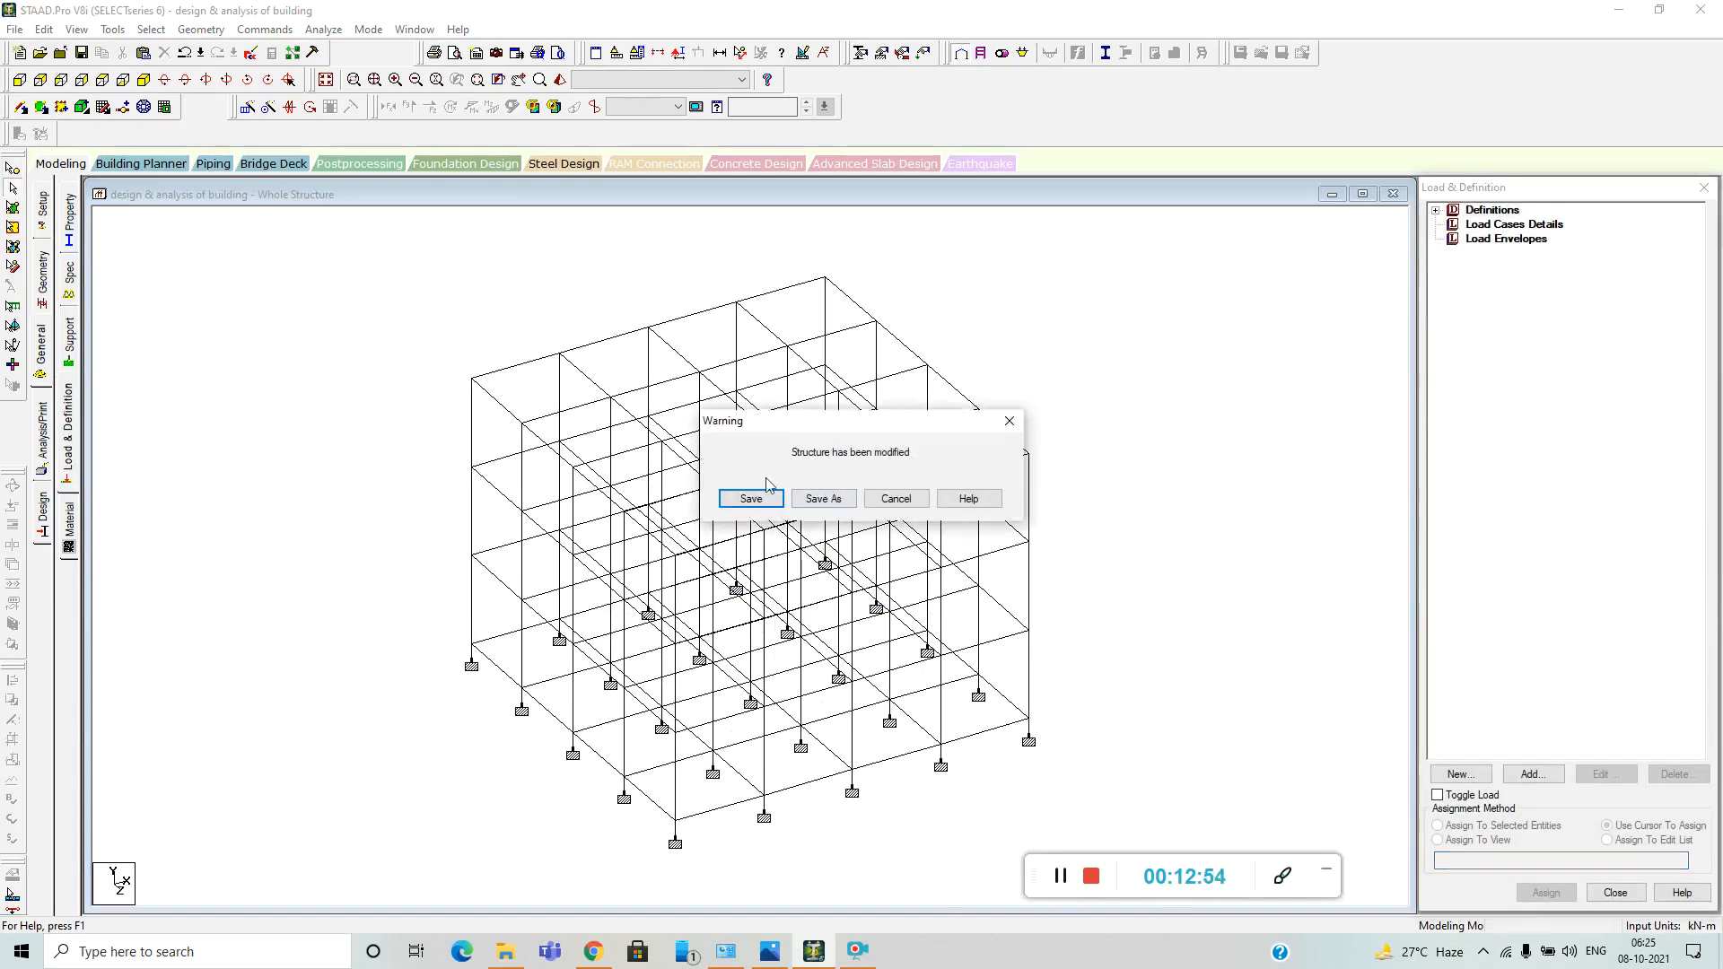
click(734, 499)
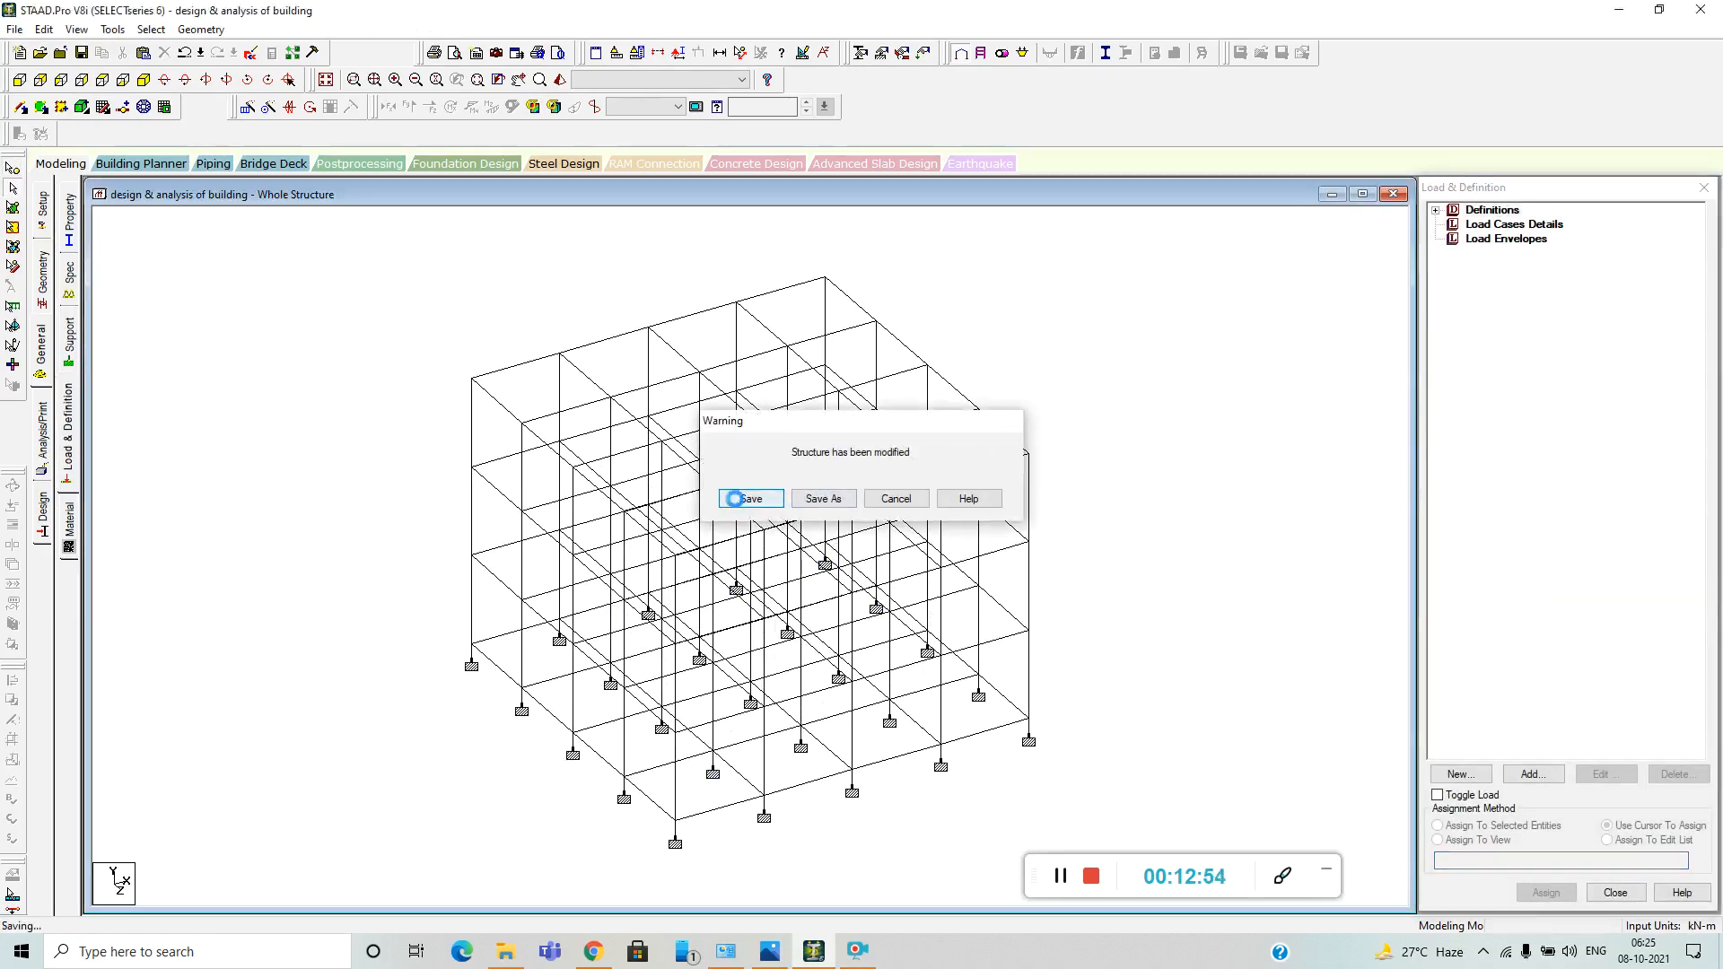
Start a new seismic definition and set its code type to Indian: IS 1893 - 2002/2005.
click(1437, 212)
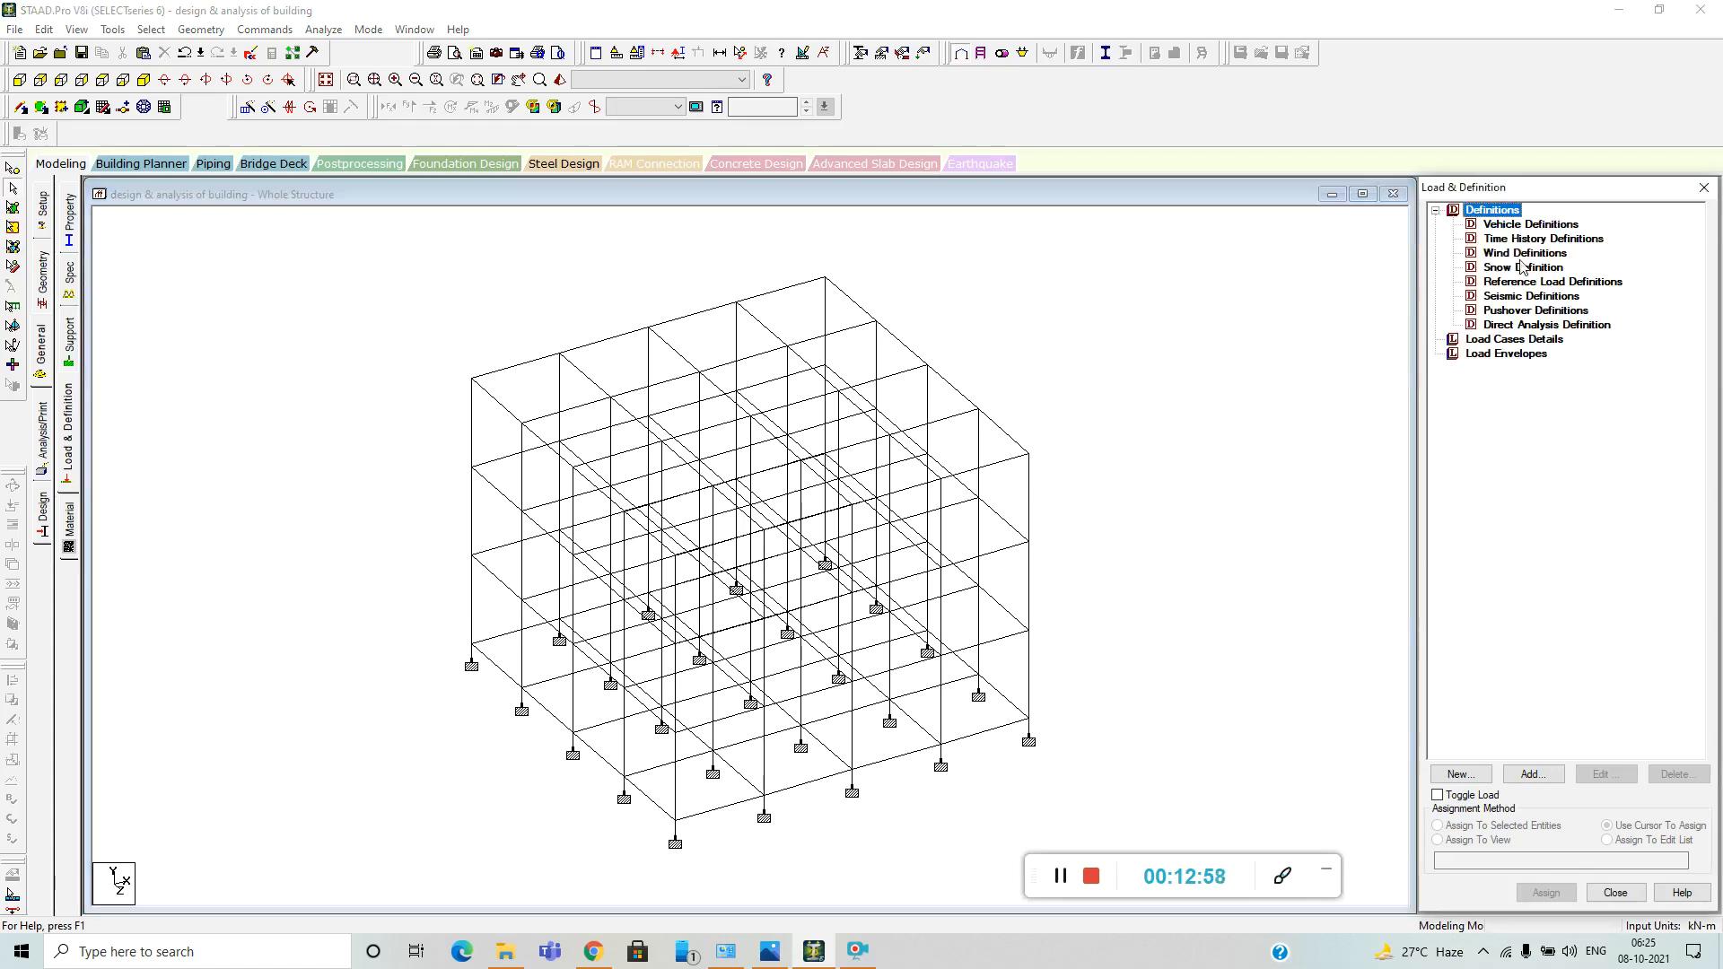
click(1533, 296)
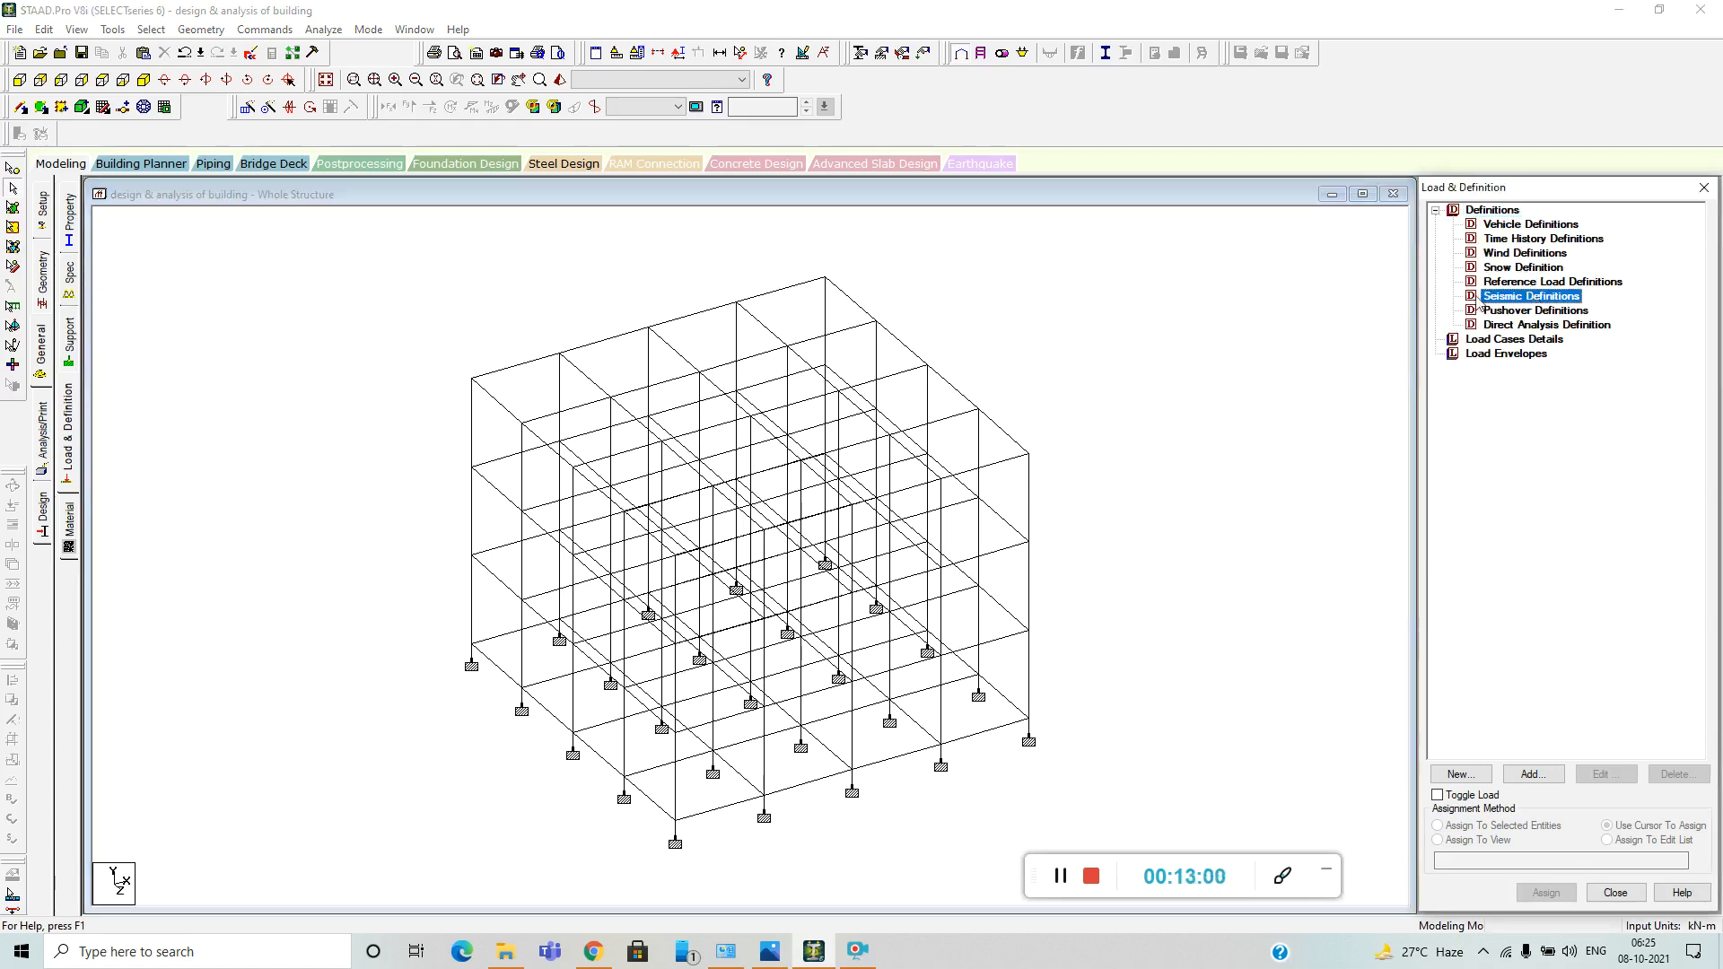
click(1533, 773)
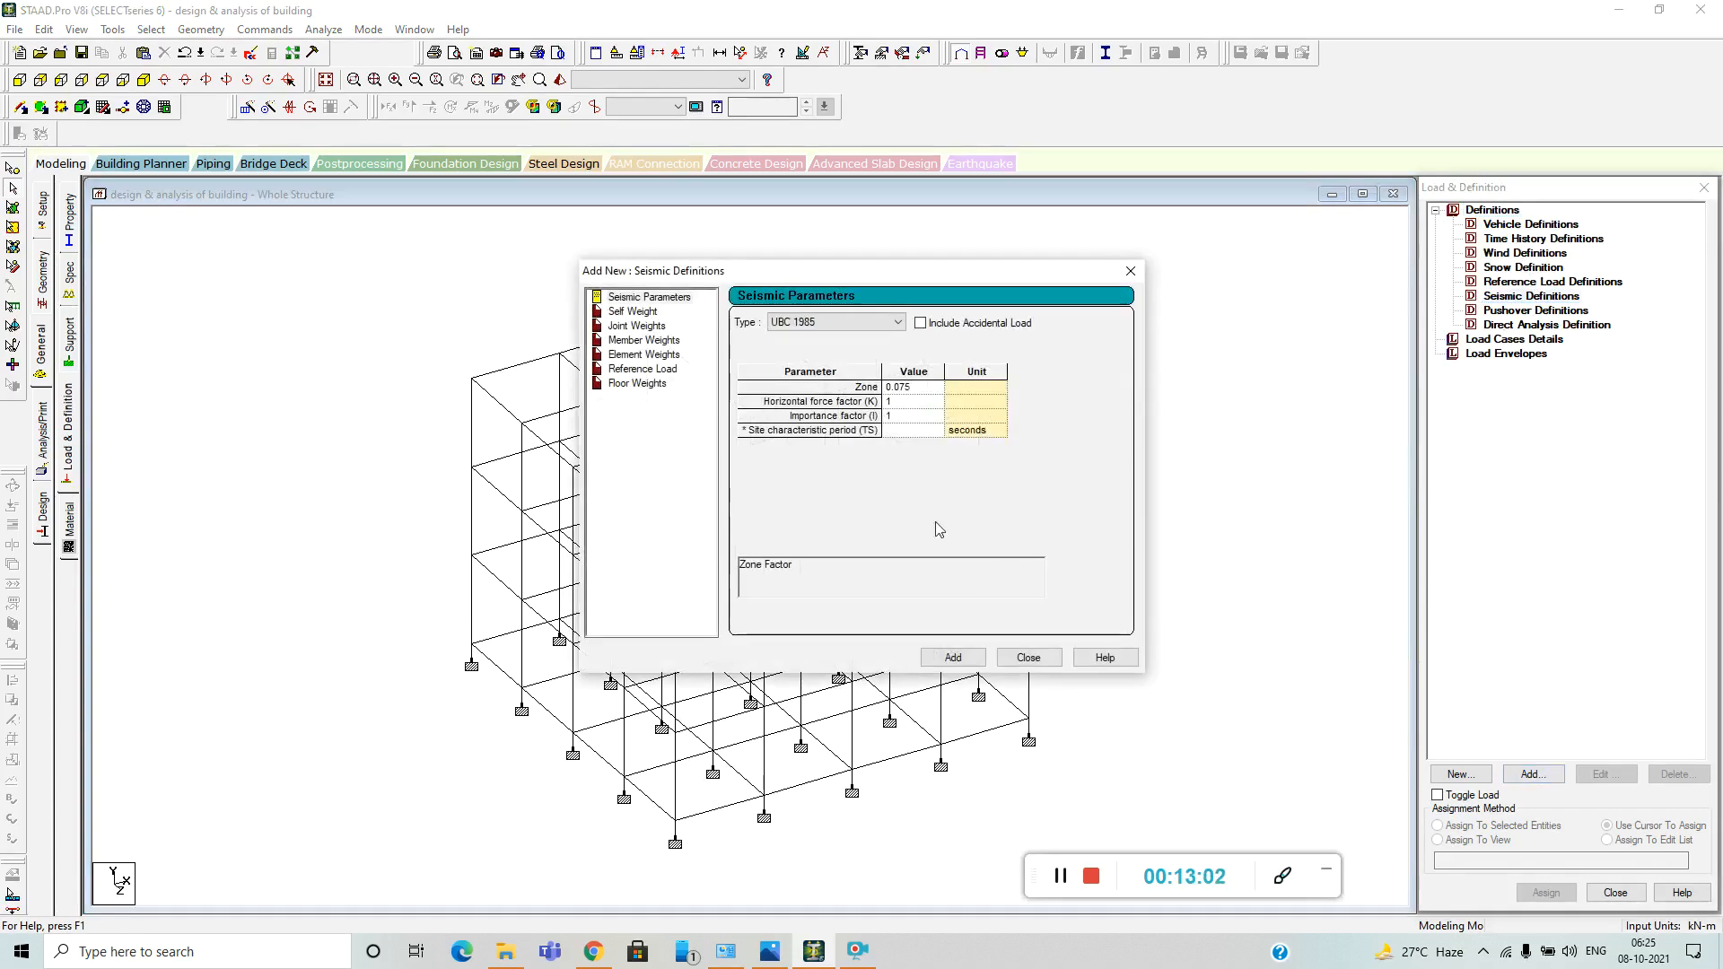
click(1060, 876)
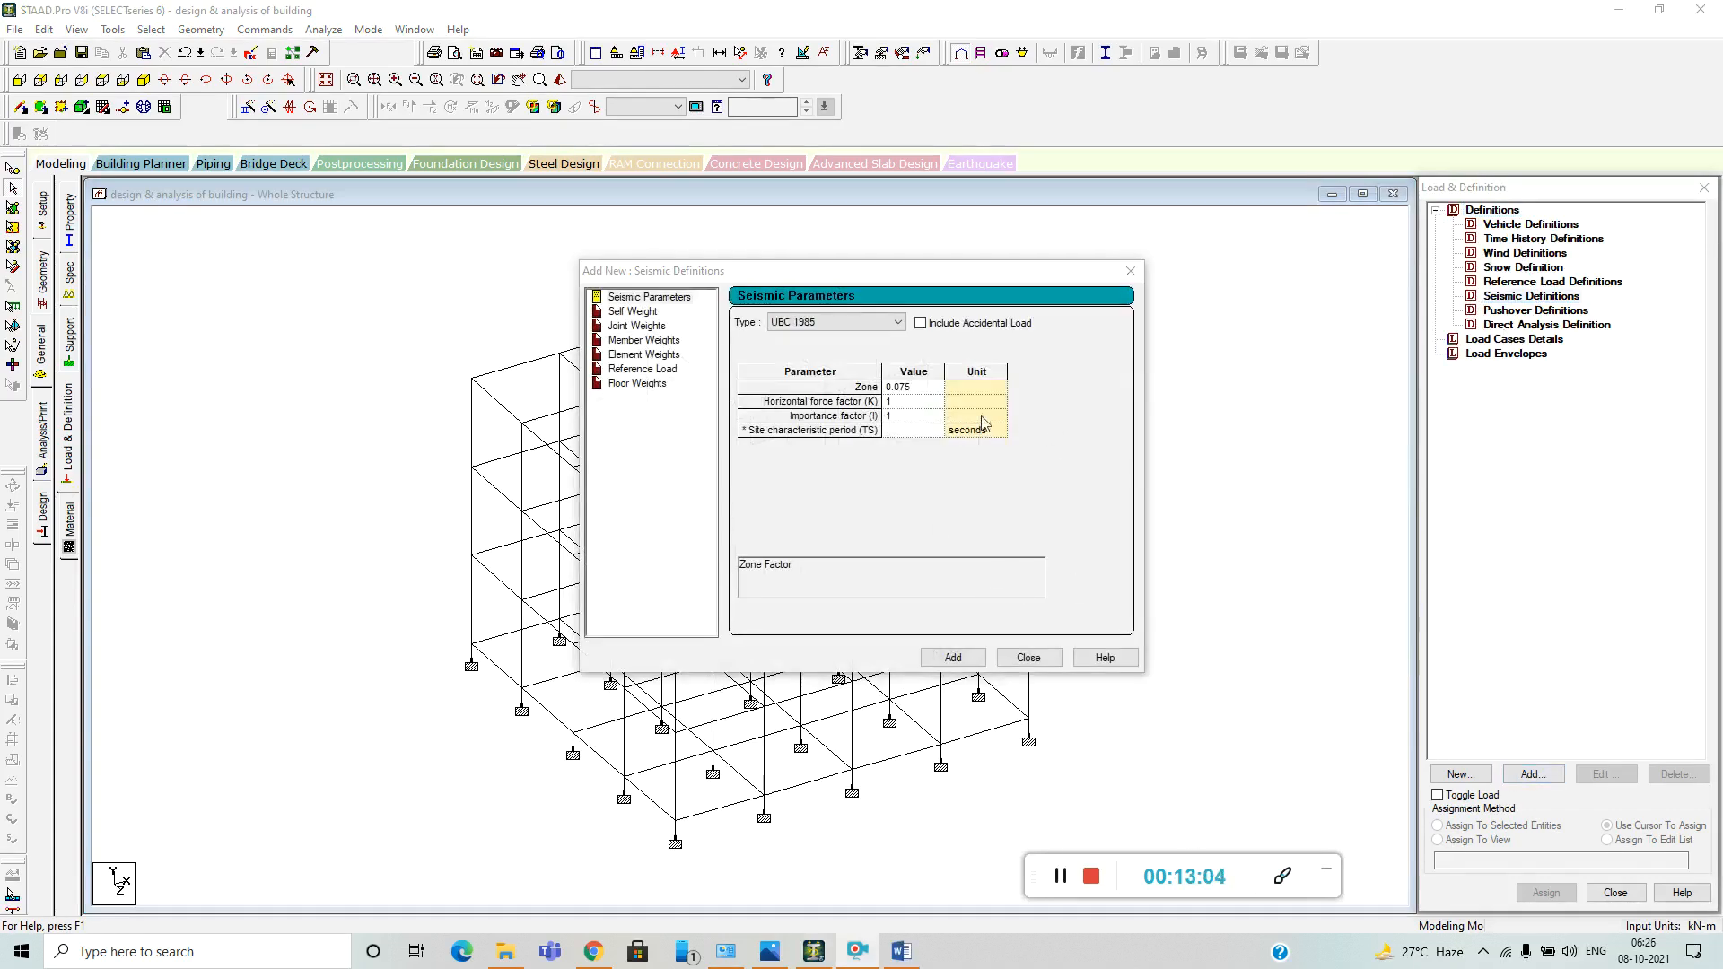
click(897, 322)
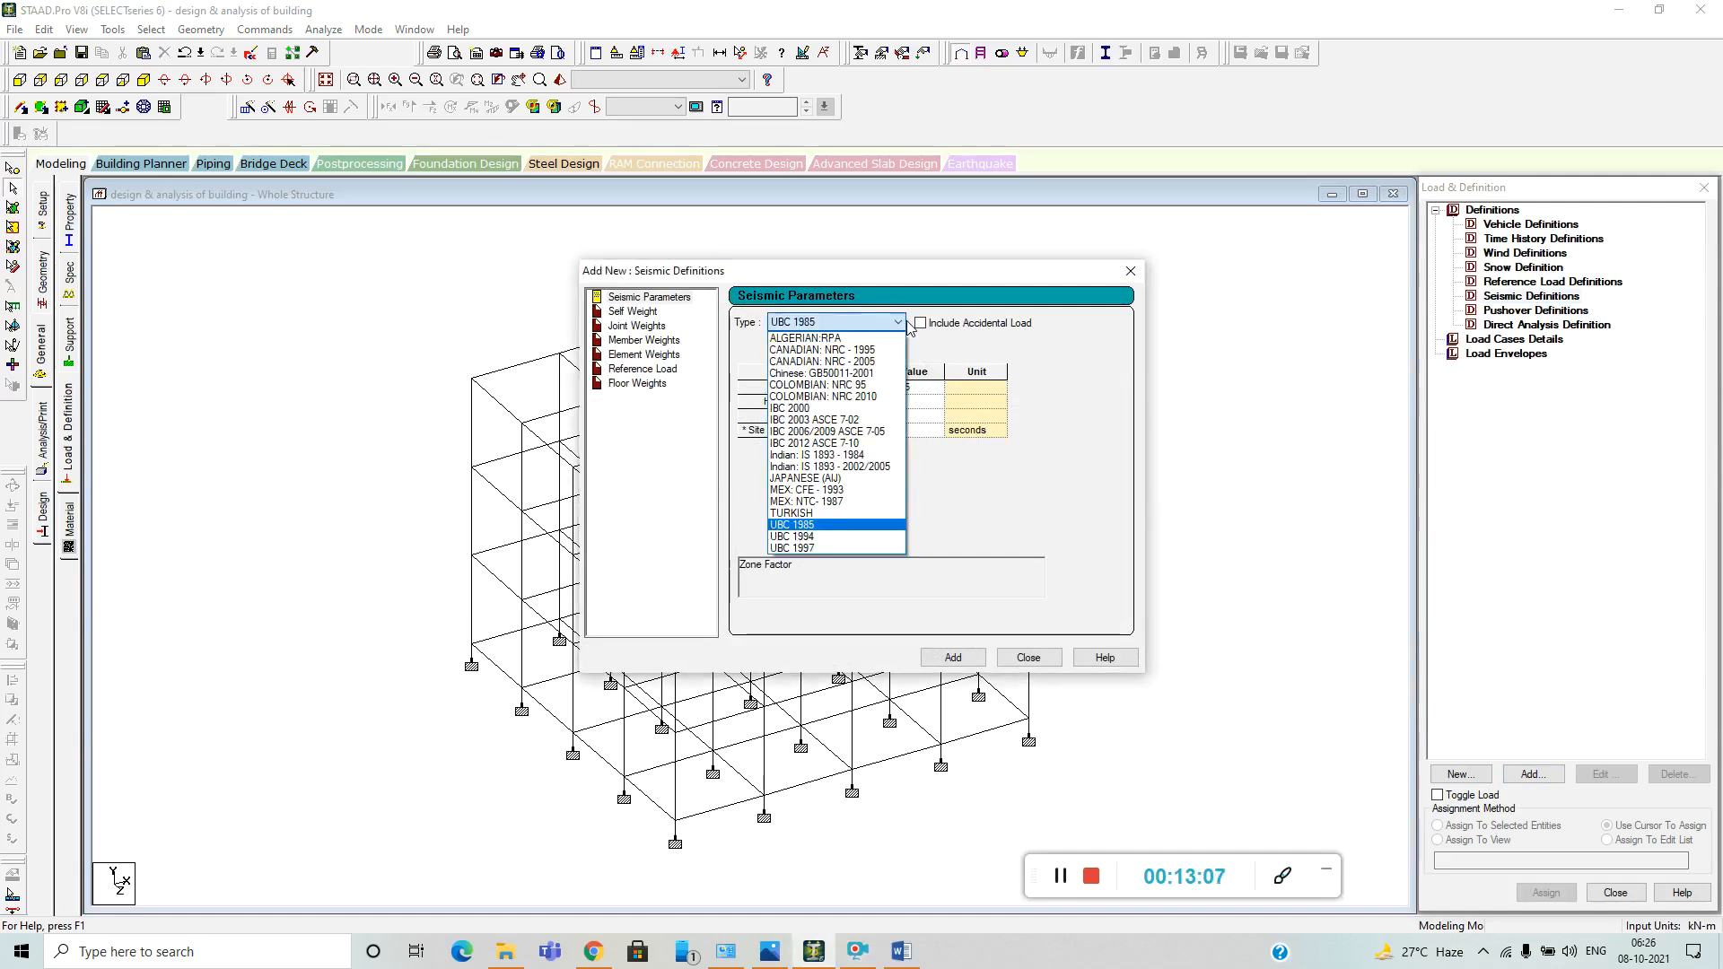
click(871, 477)
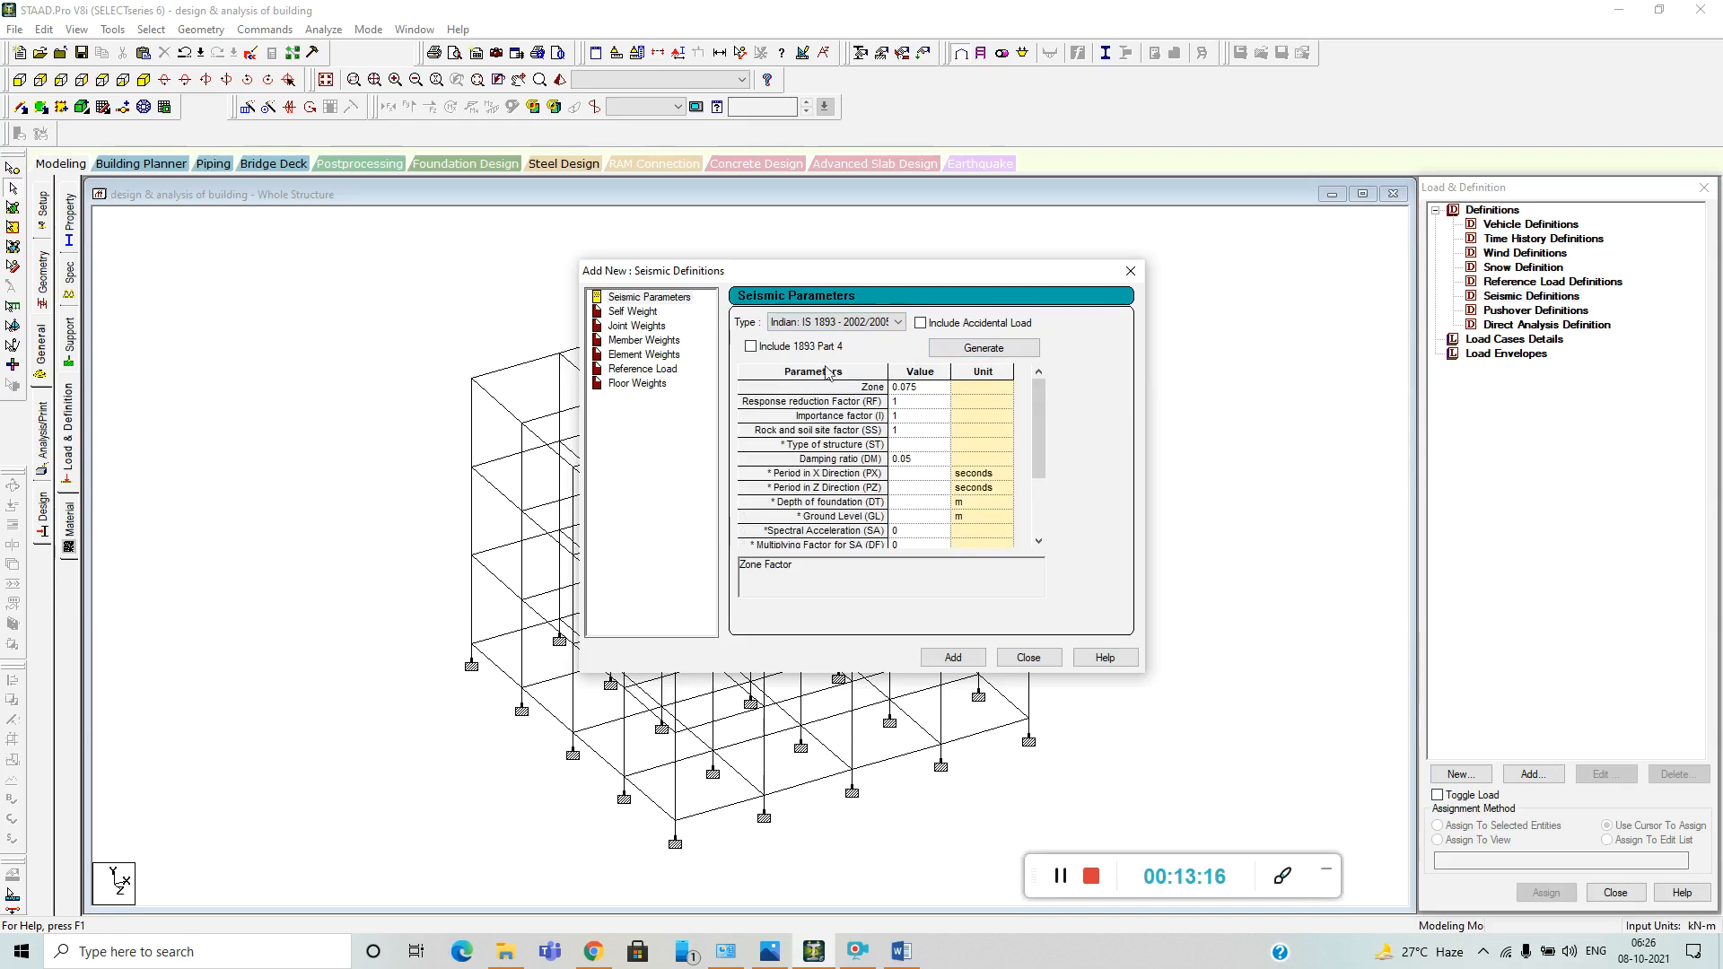
Set the seismic zone factor to 0.24 and the response reduction factor to 3, checking the earthquake design data in the Word report.
click(927, 389)
click(925, 388)
click(914, 402)
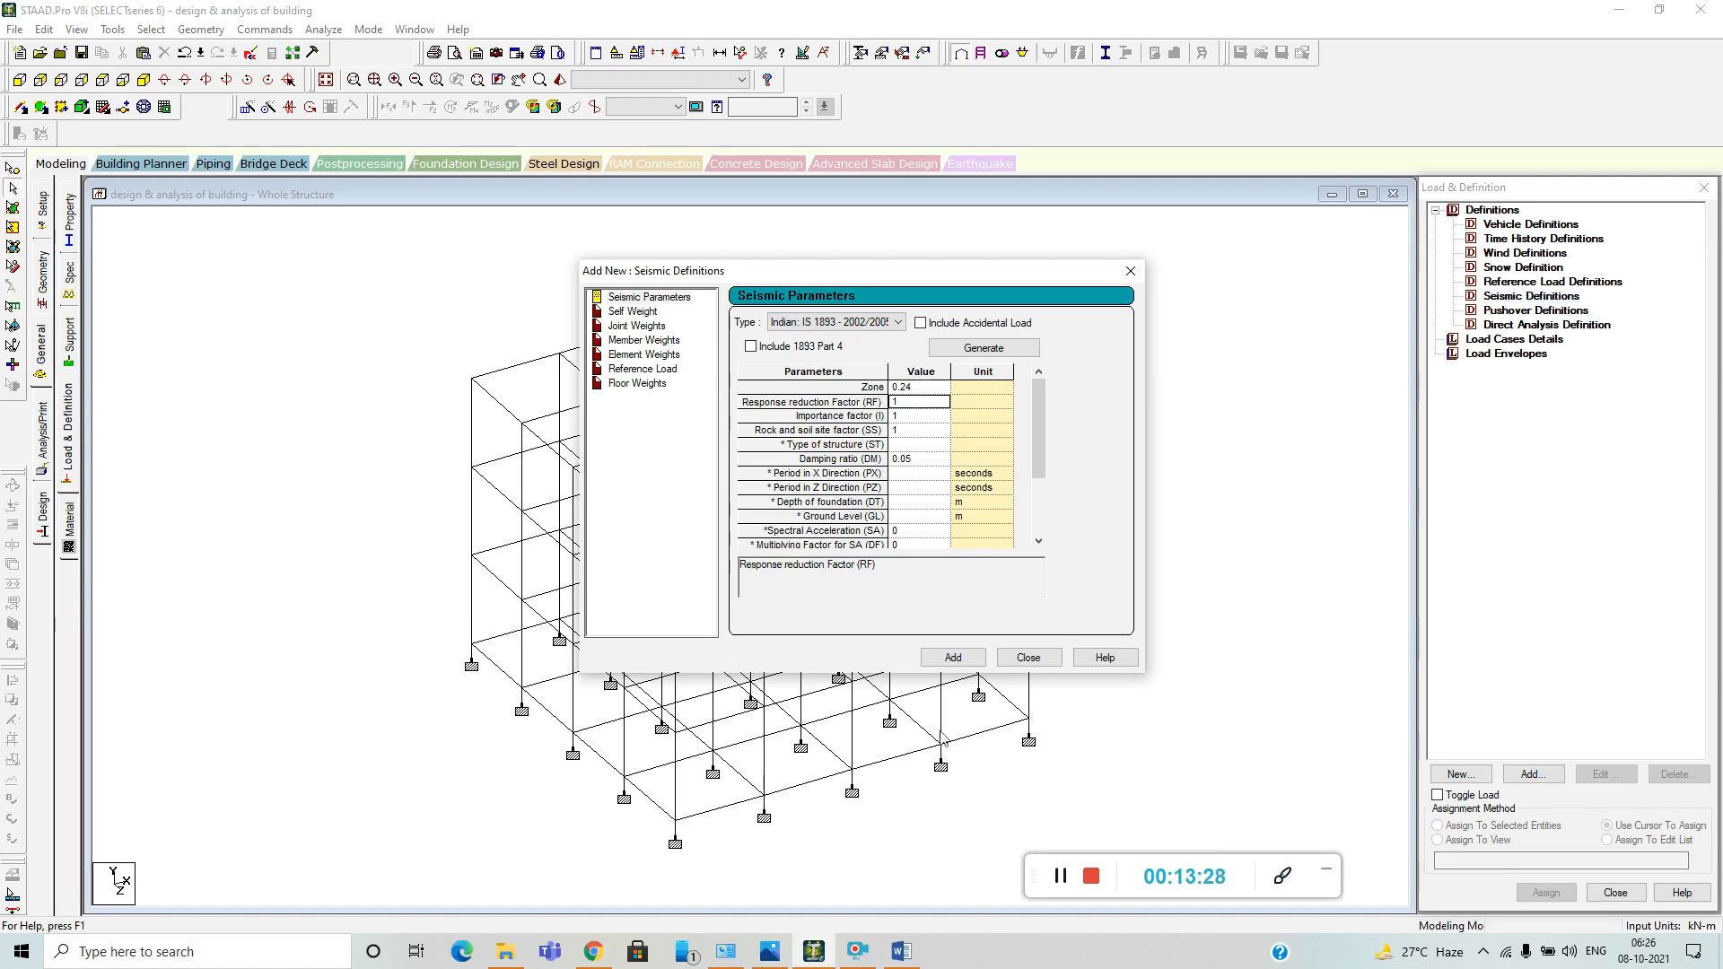
click(901, 951)
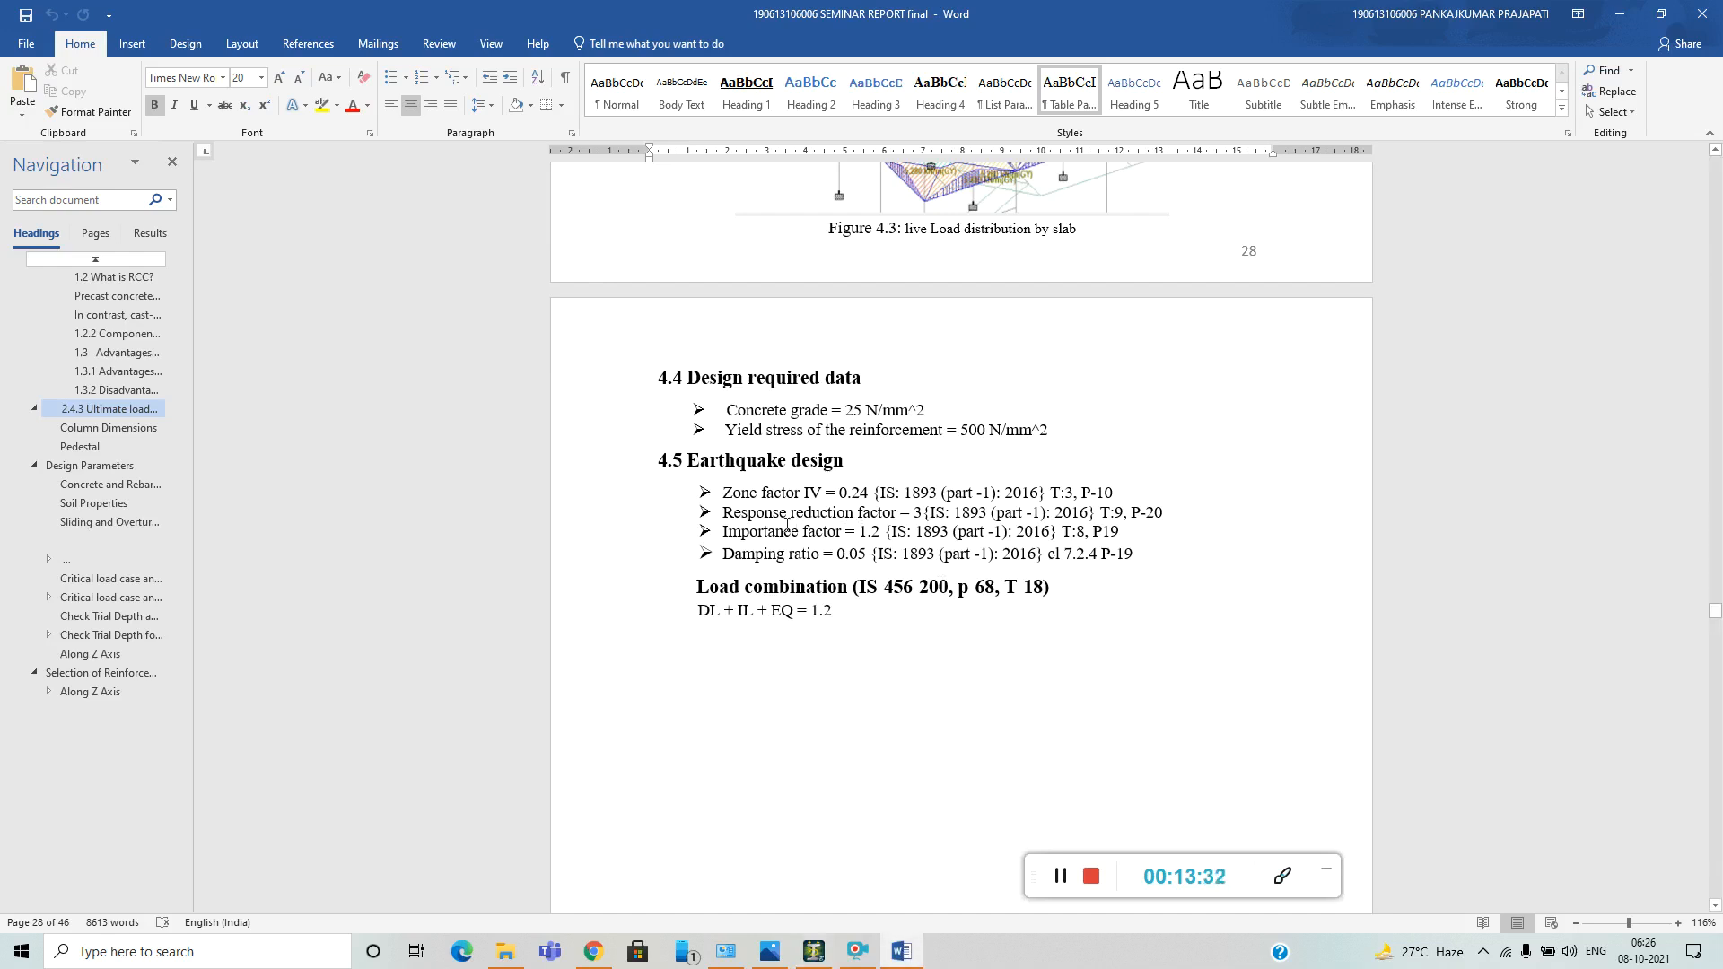
click(1620, 13)
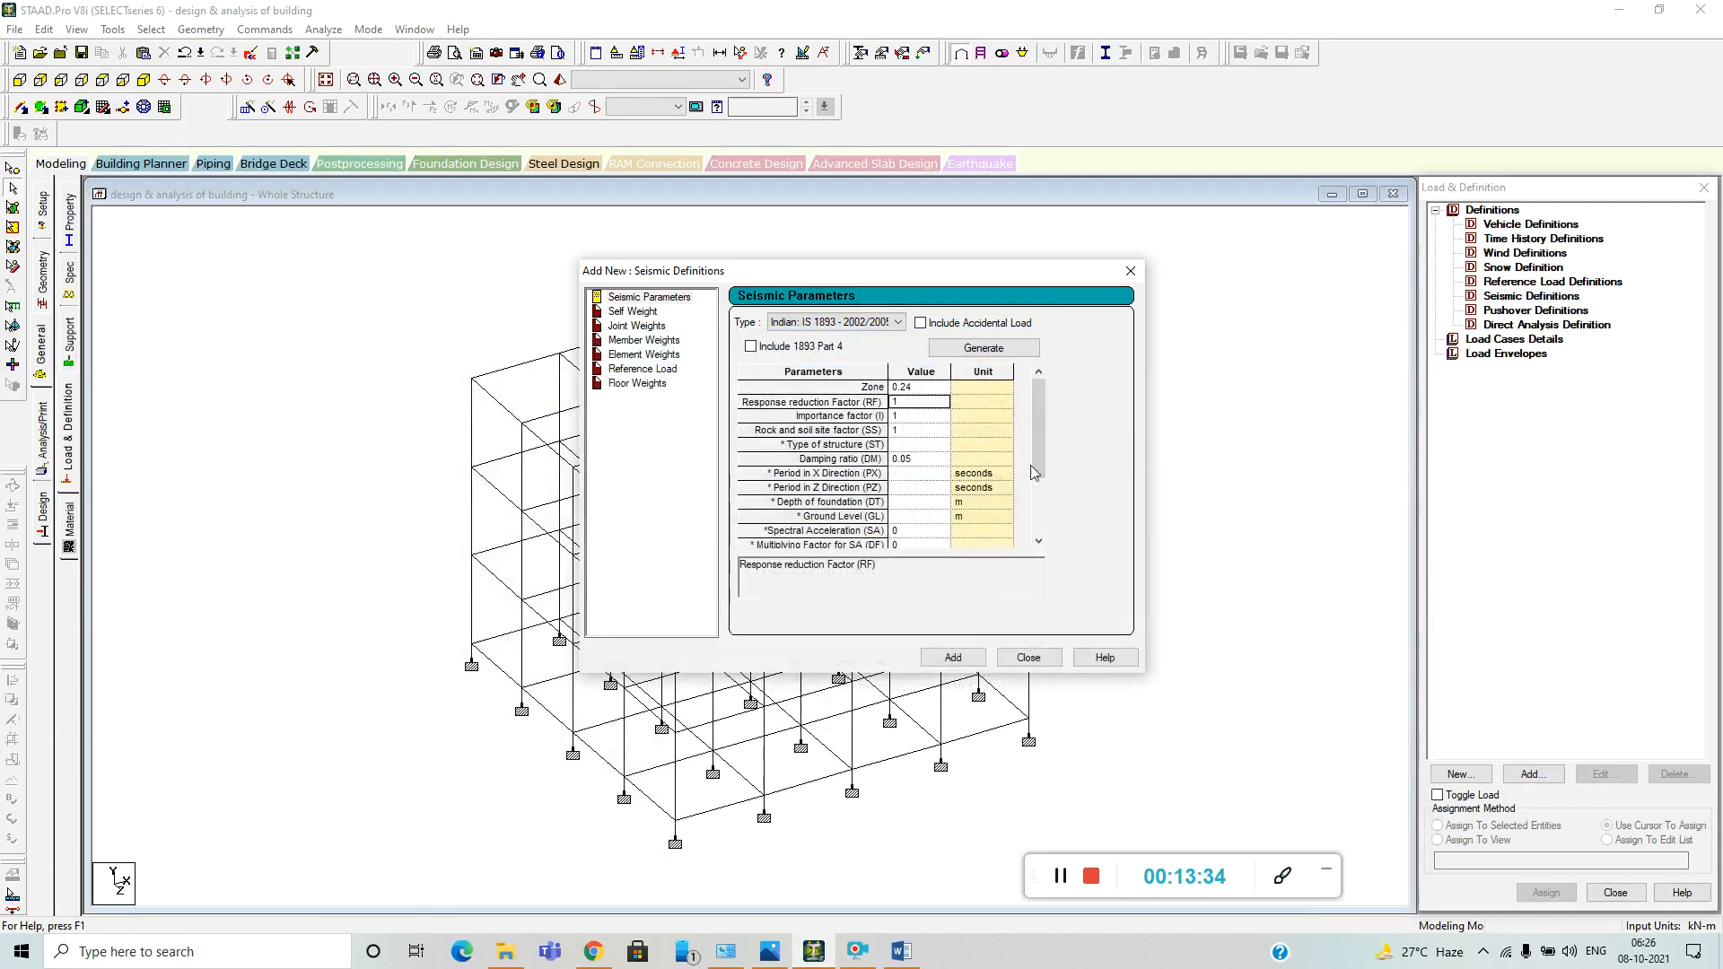
key(BackSpace)
text(3)
Set the importance factor to 1.2, checking the earthquake design data in the Word report.
click(902, 416)
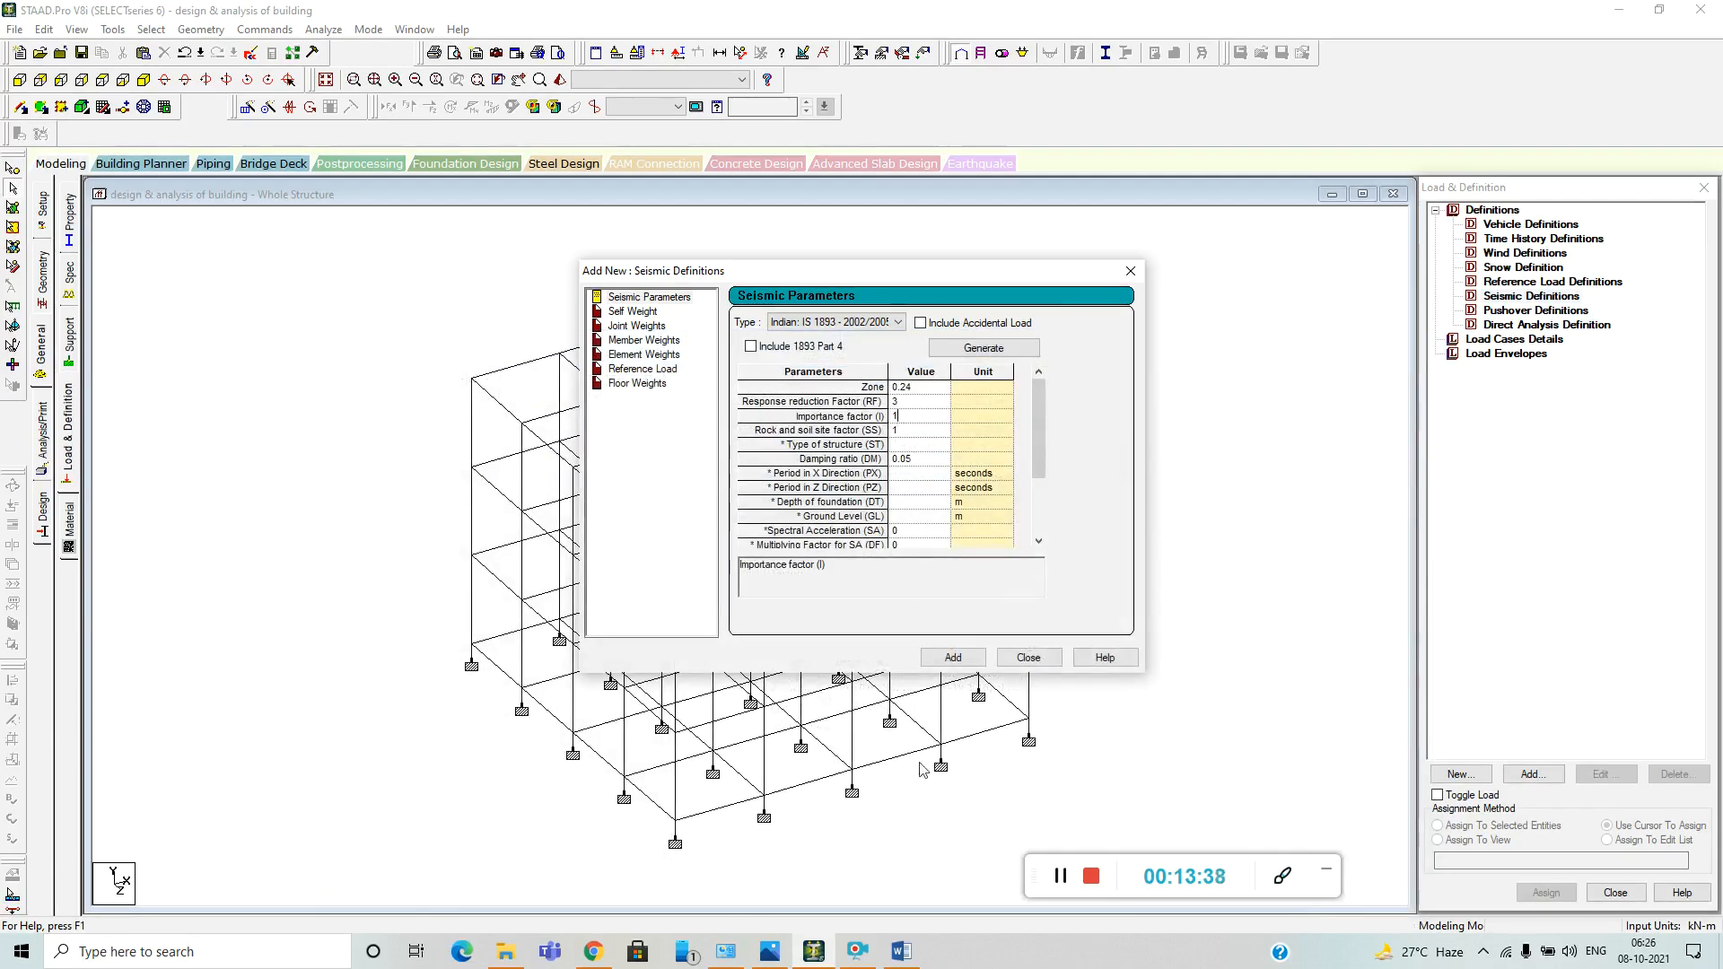
click(902, 952)
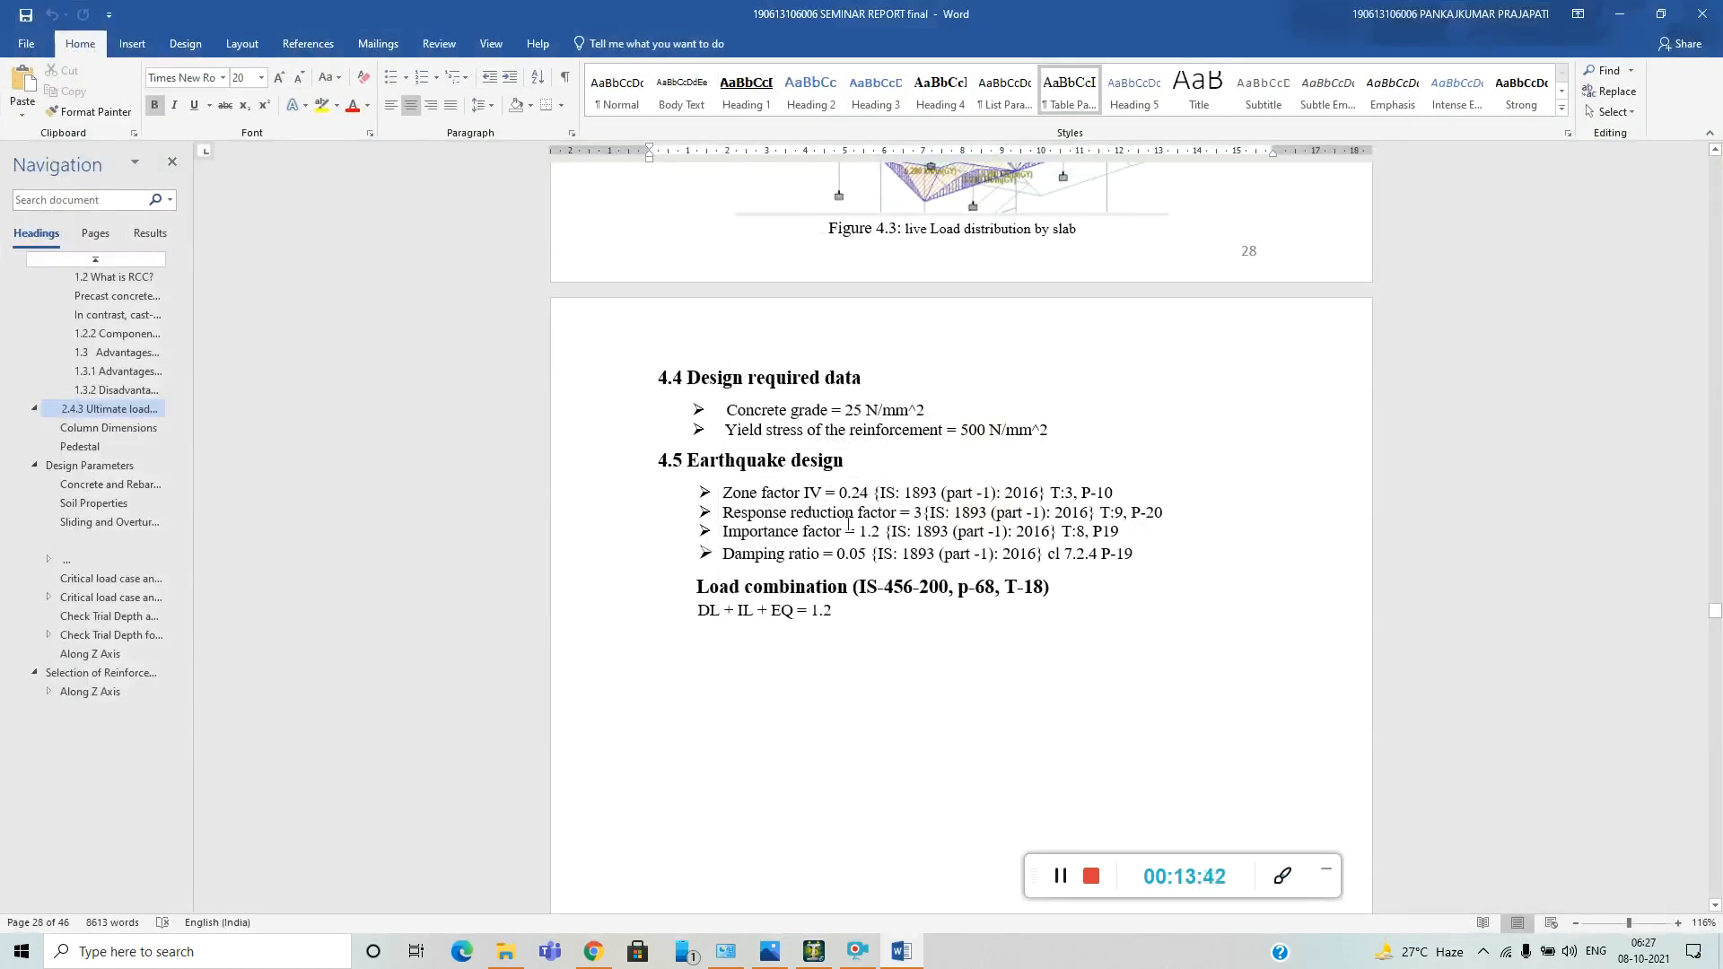
click(1619, 14)
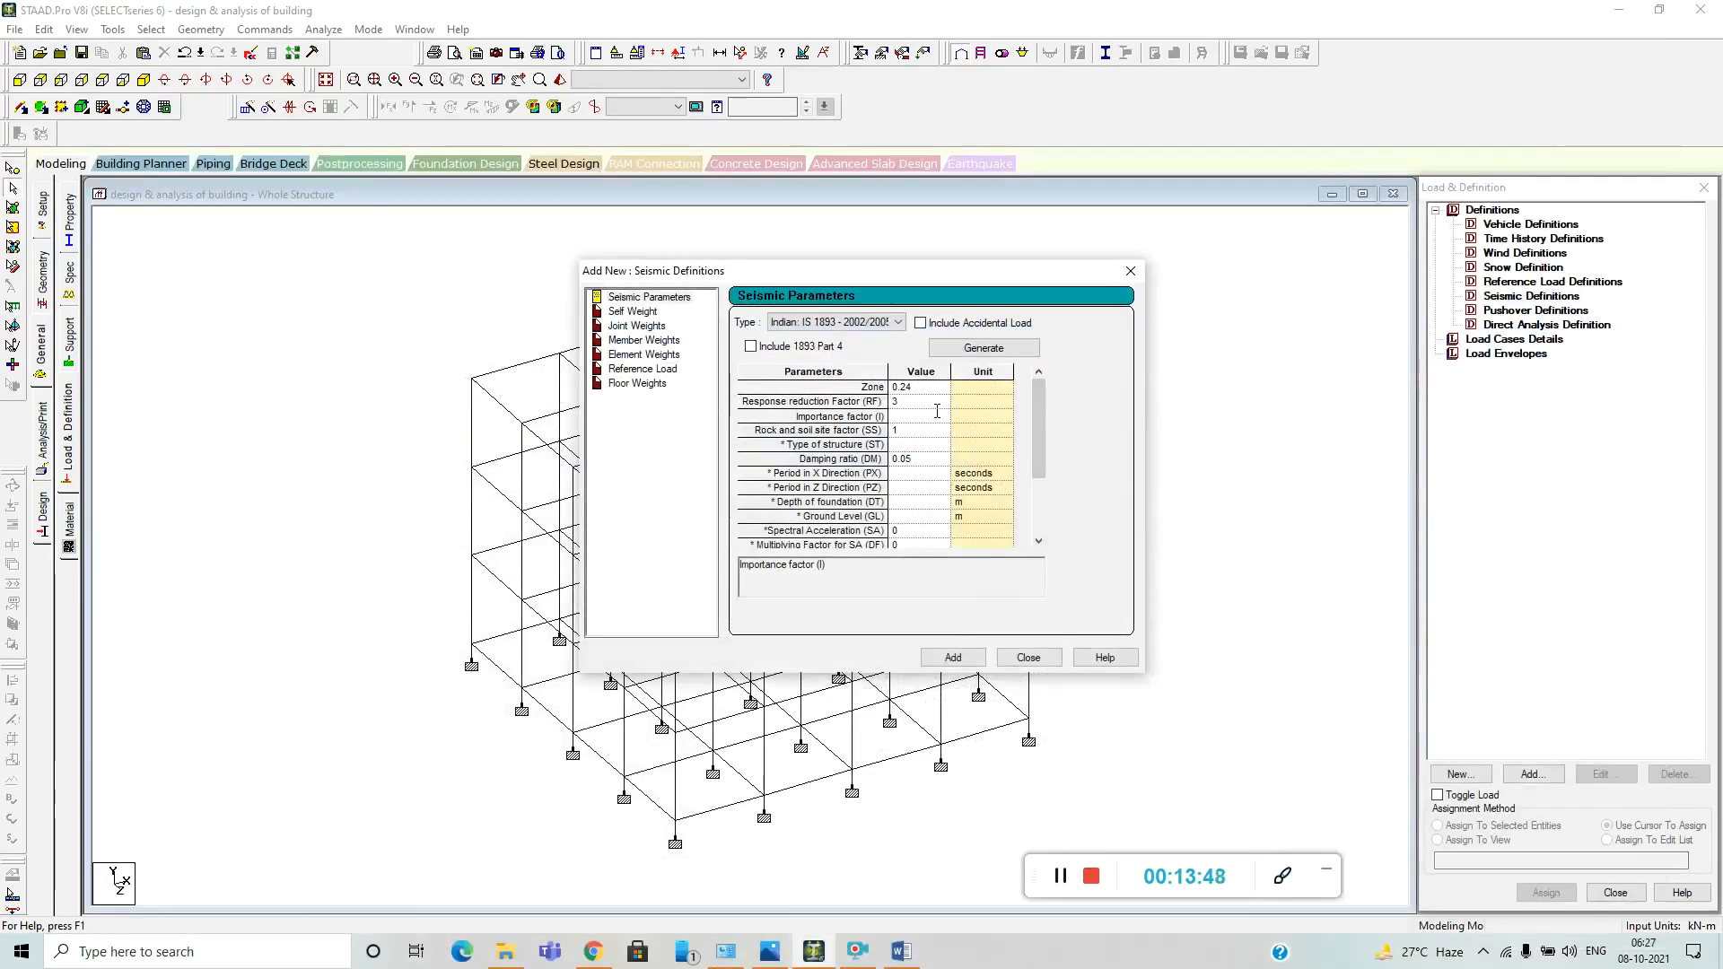
text(.2)
Add the seismic parameters and a self-weight with factor 1 to the seismic definitions, and close the dialog.
click(950, 658)
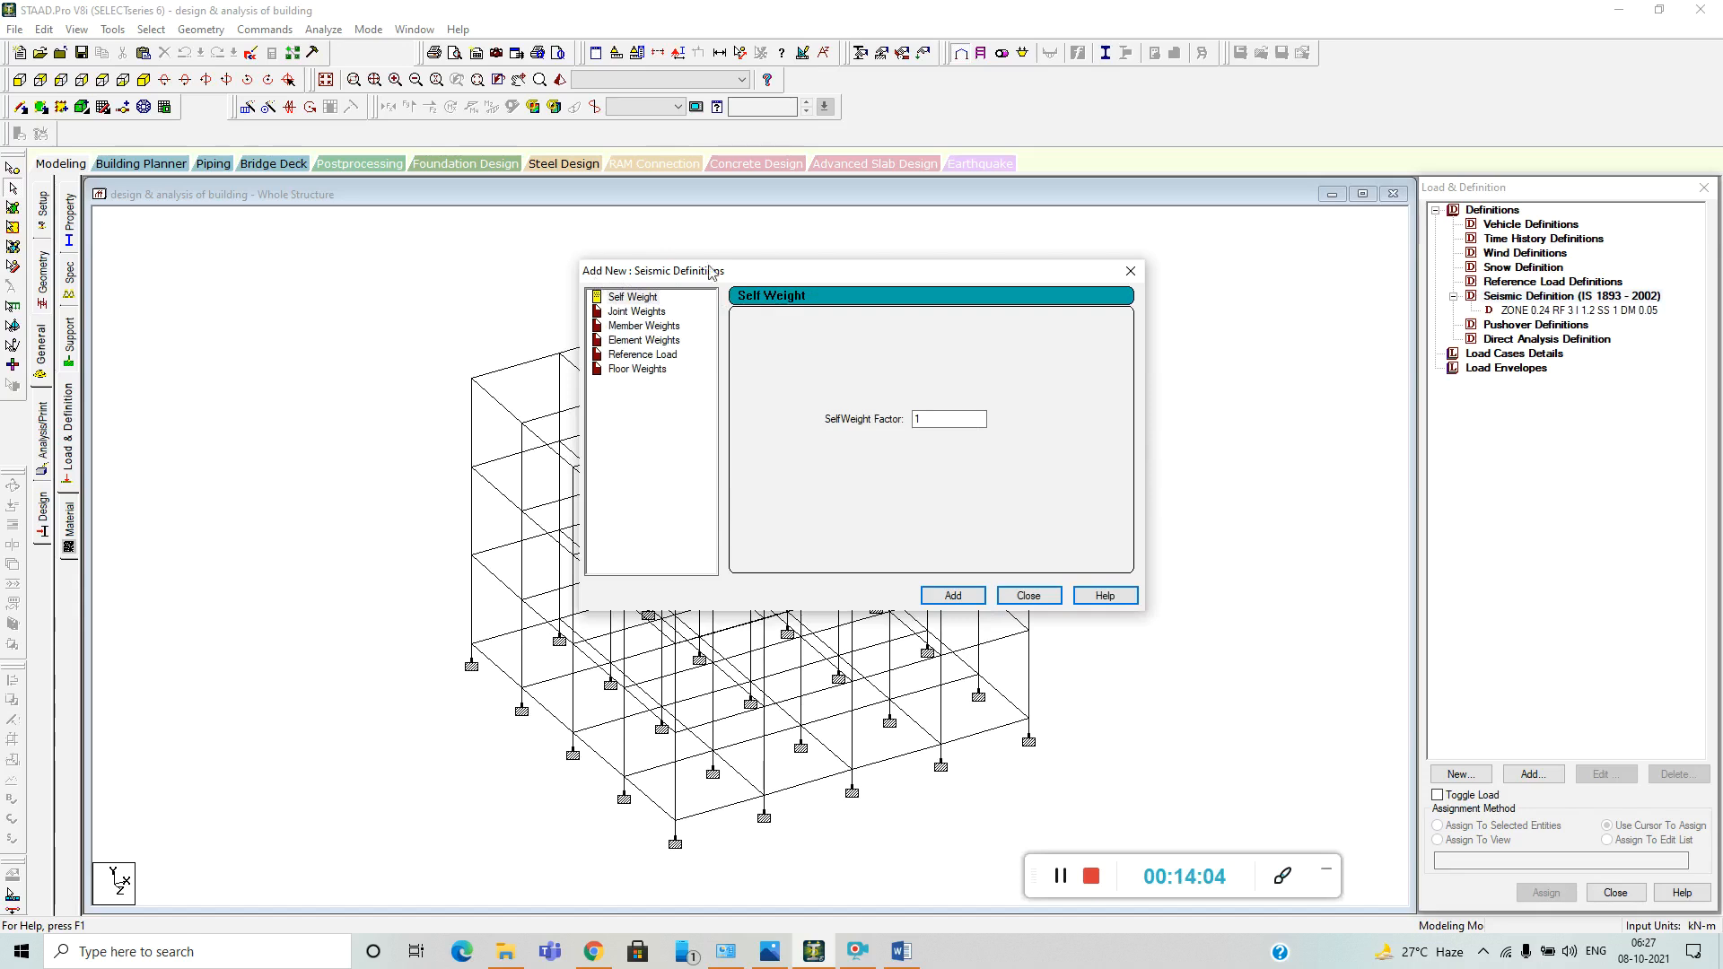
click(929, 601)
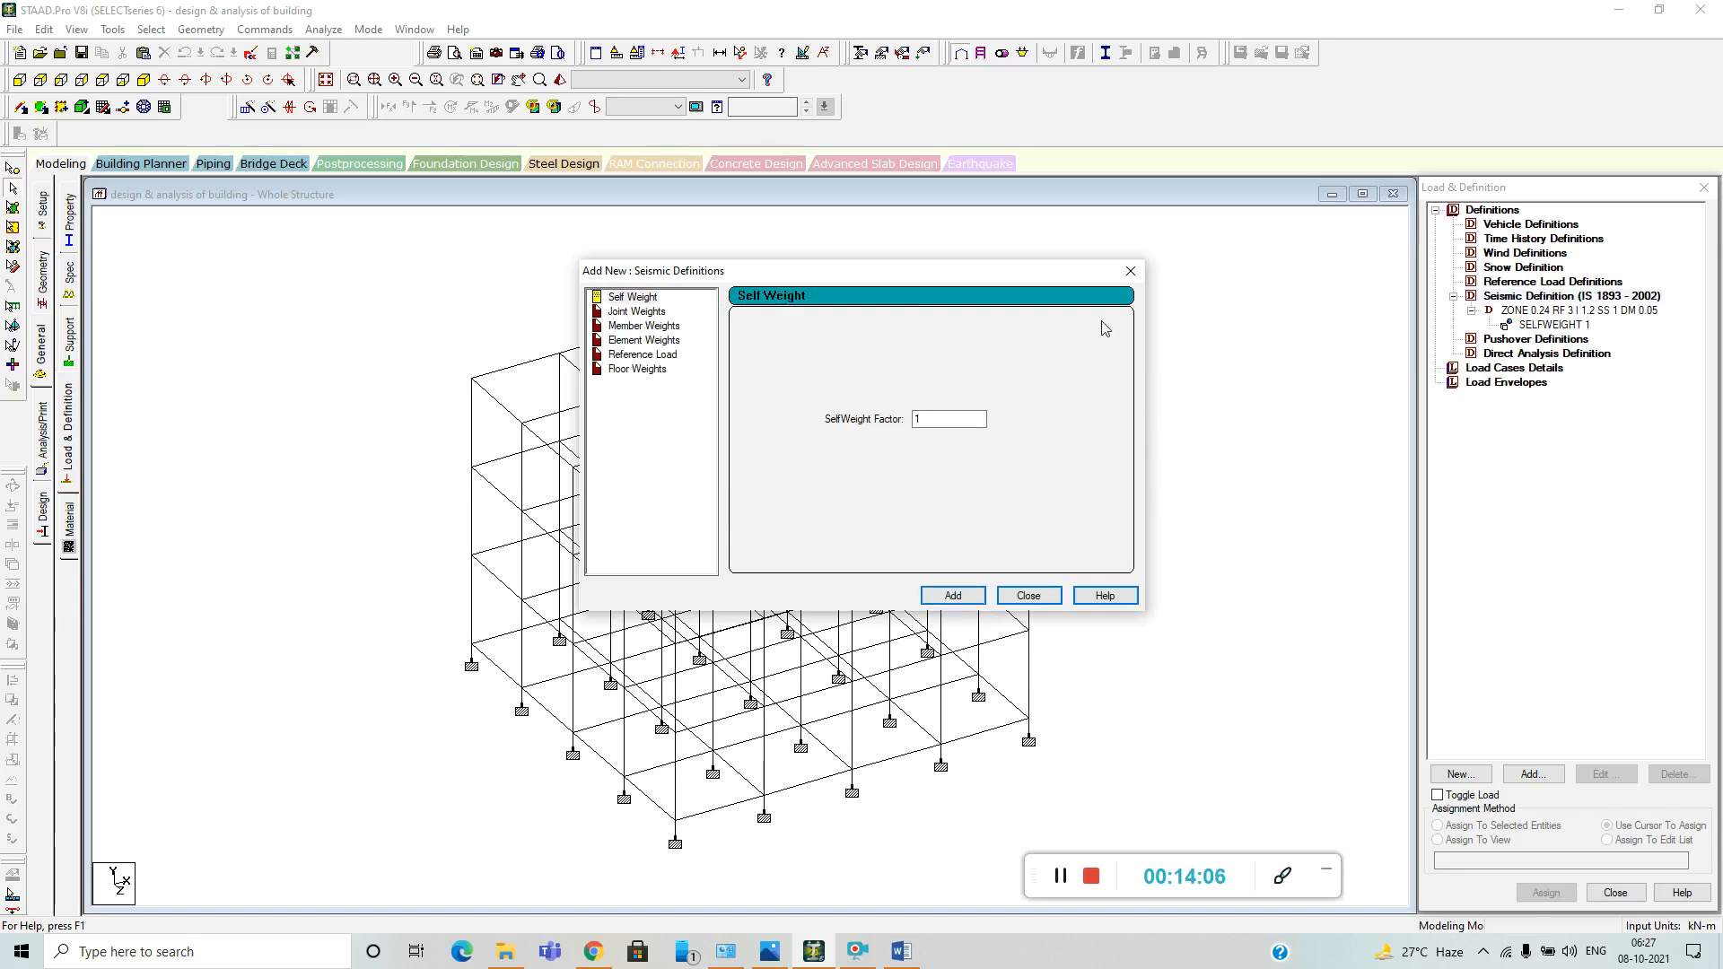
click(1130, 272)
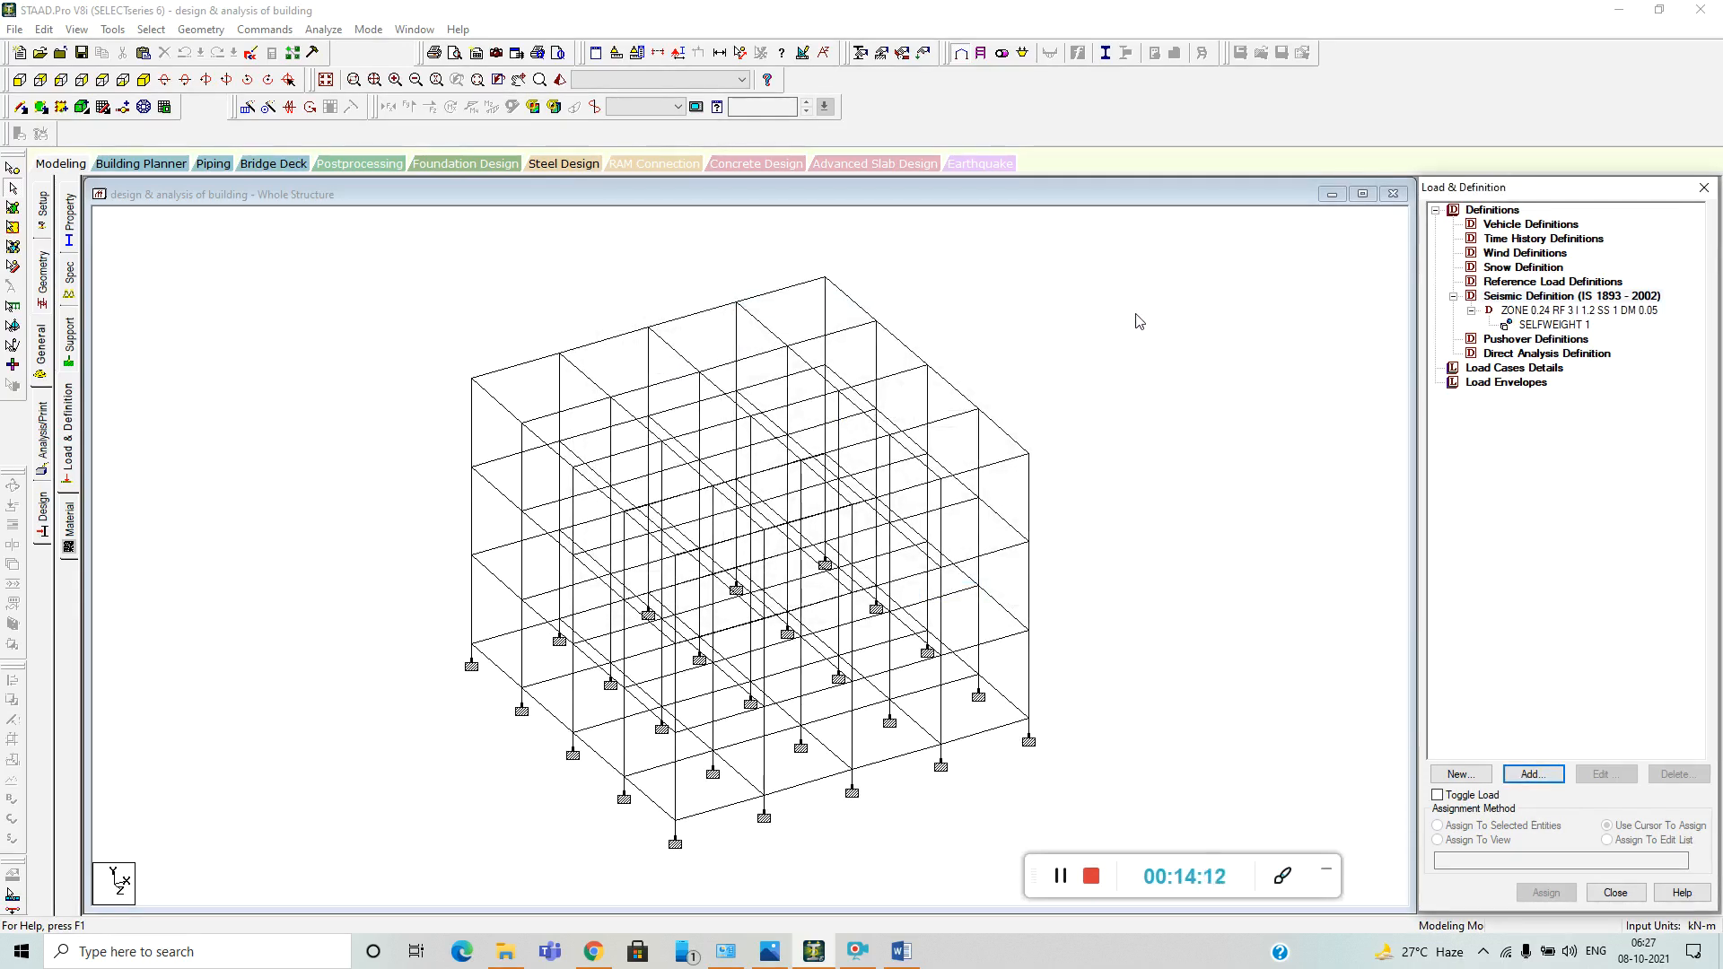
Add primary load case 1 with loading type Dead and the title DEAD LOAD.
click(1489, 369)
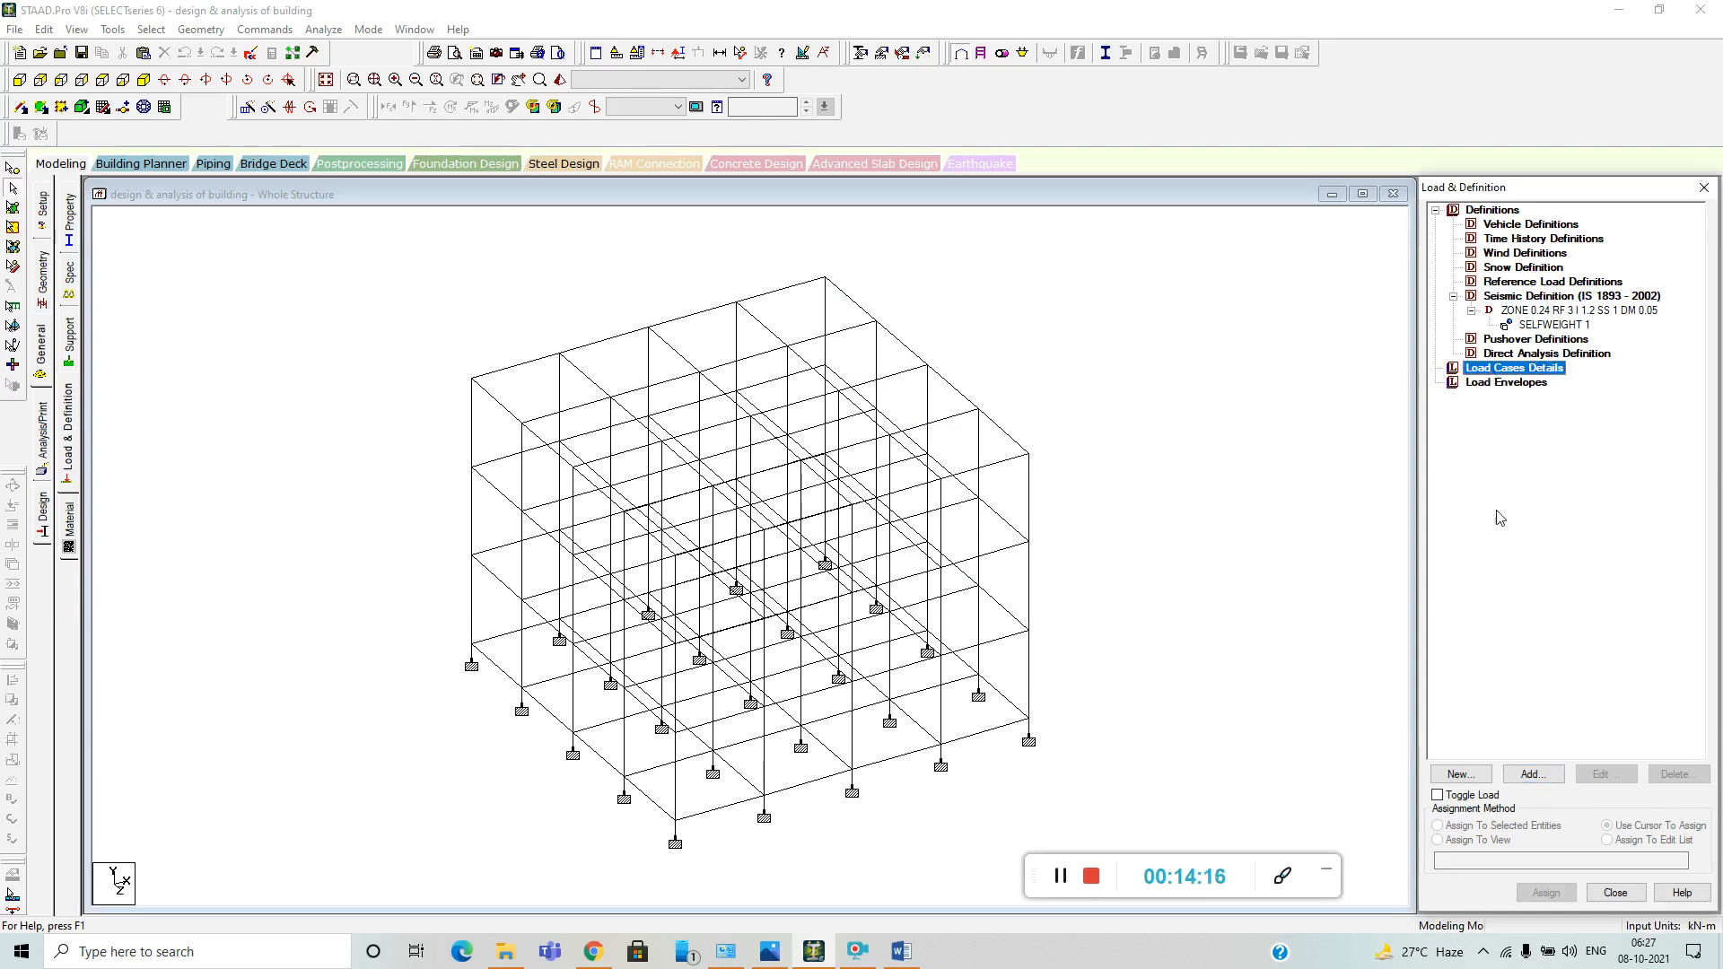
click(1530, 774)
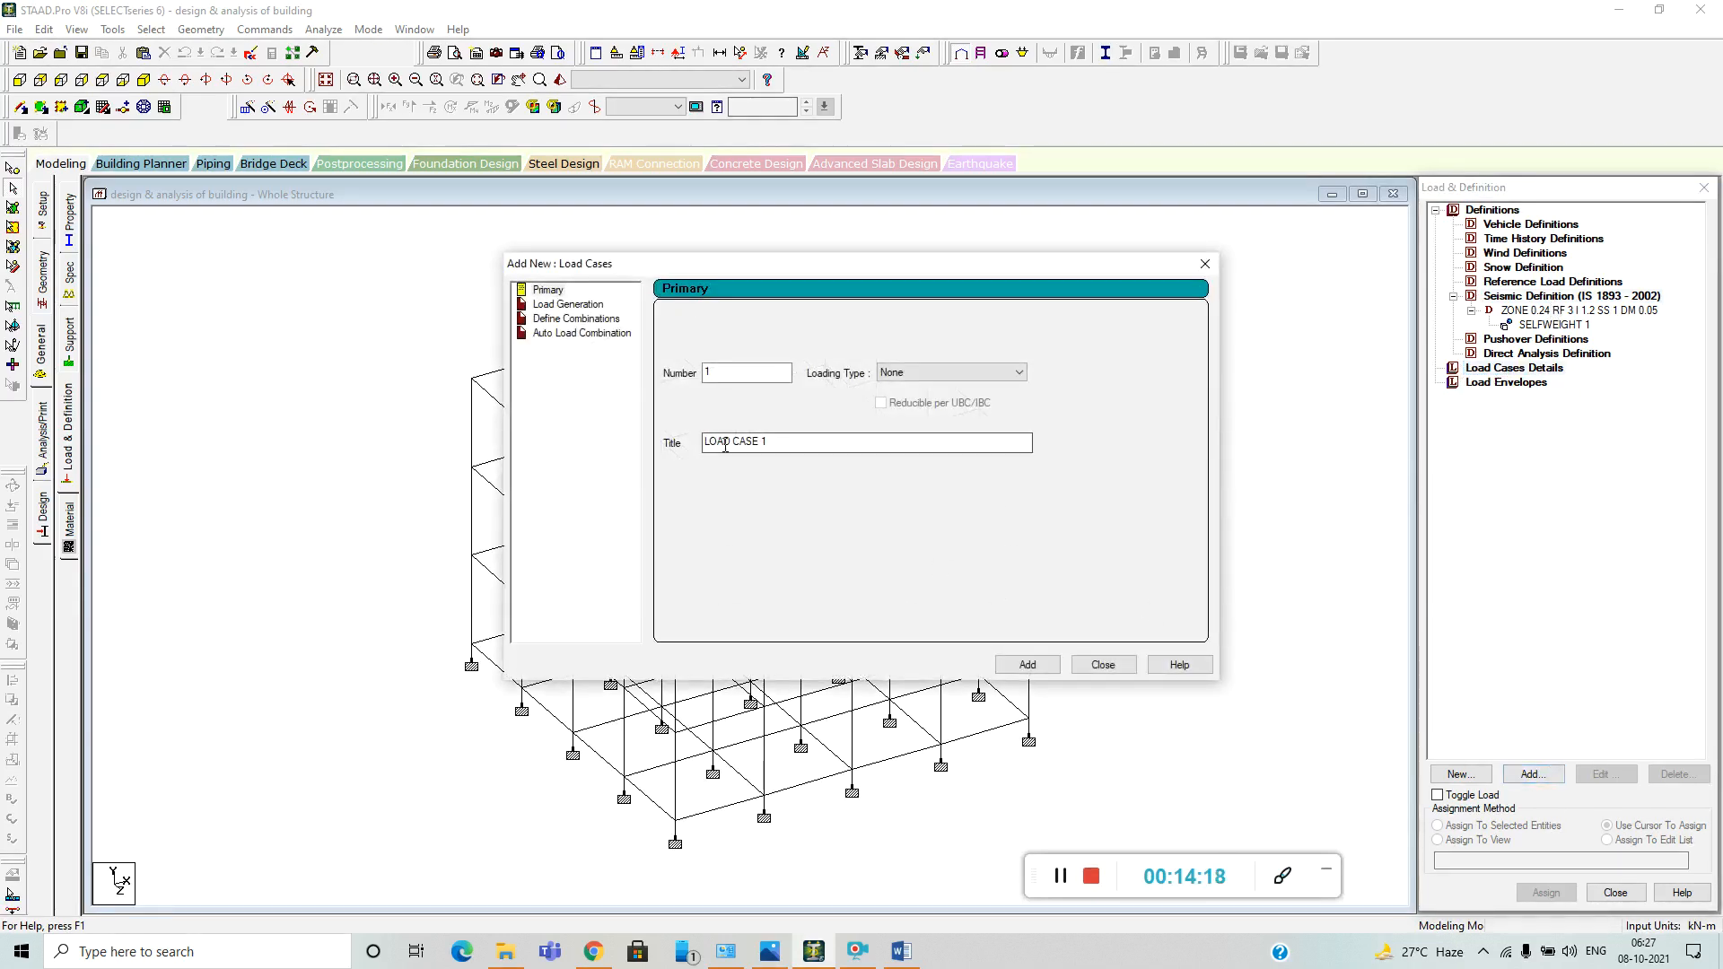
click(1018, 372)
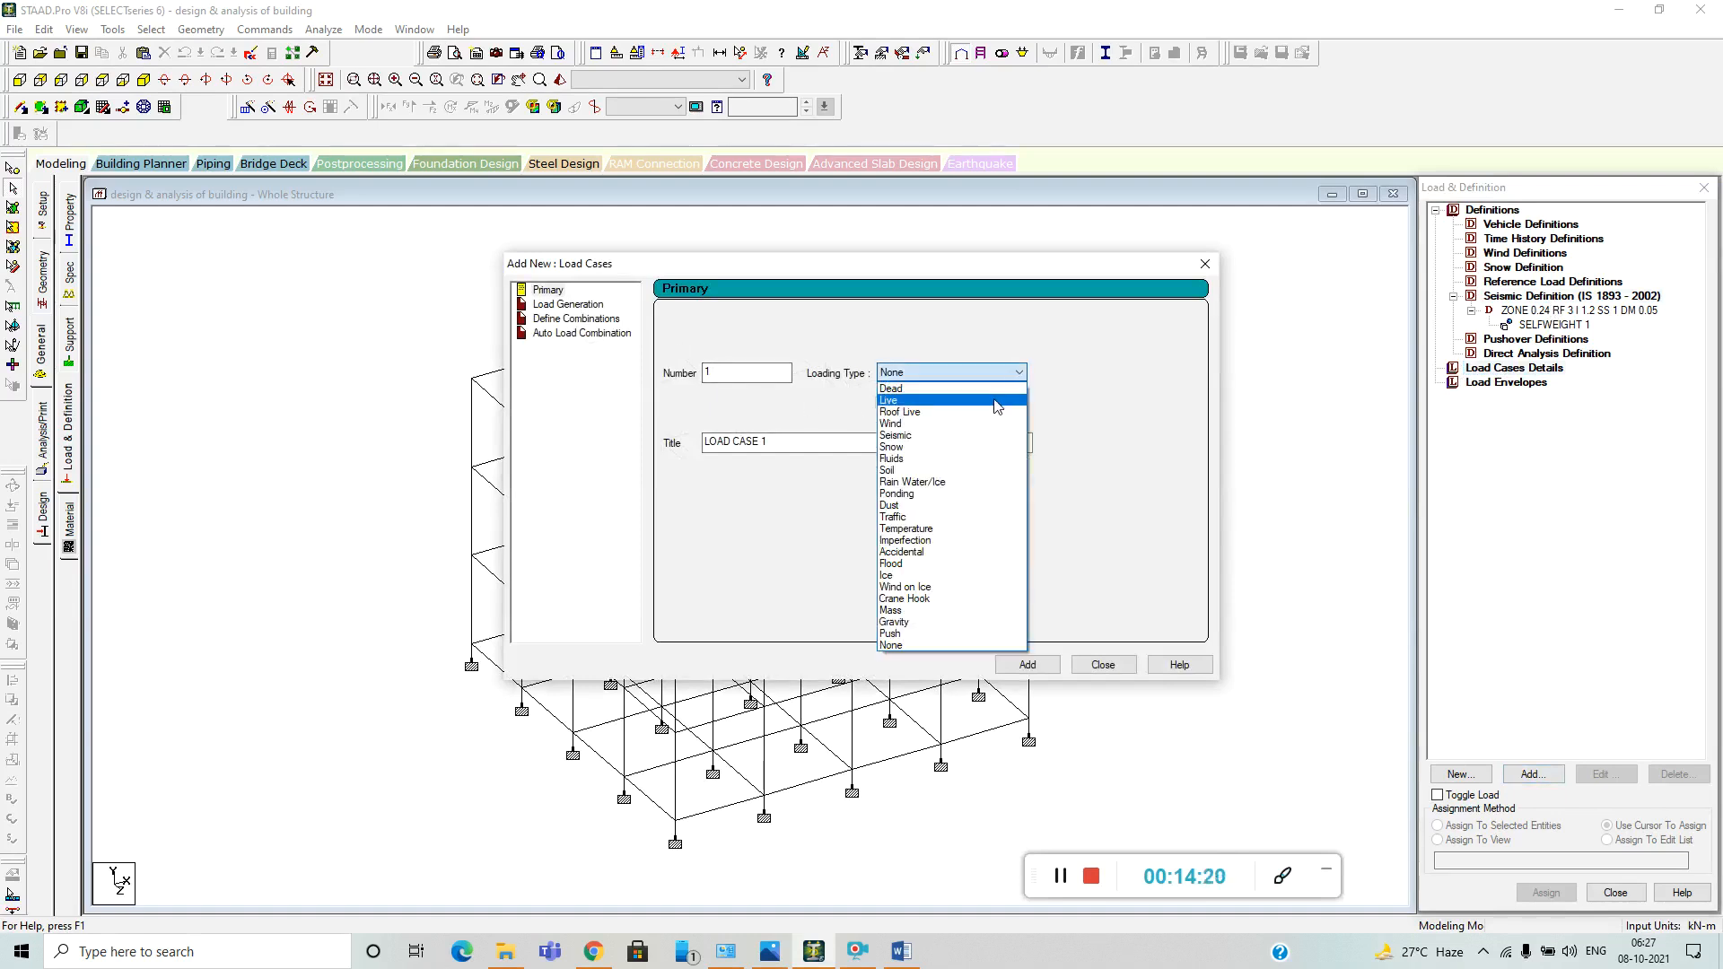
click(951, 388)
drag(880, 443, 628, 445)
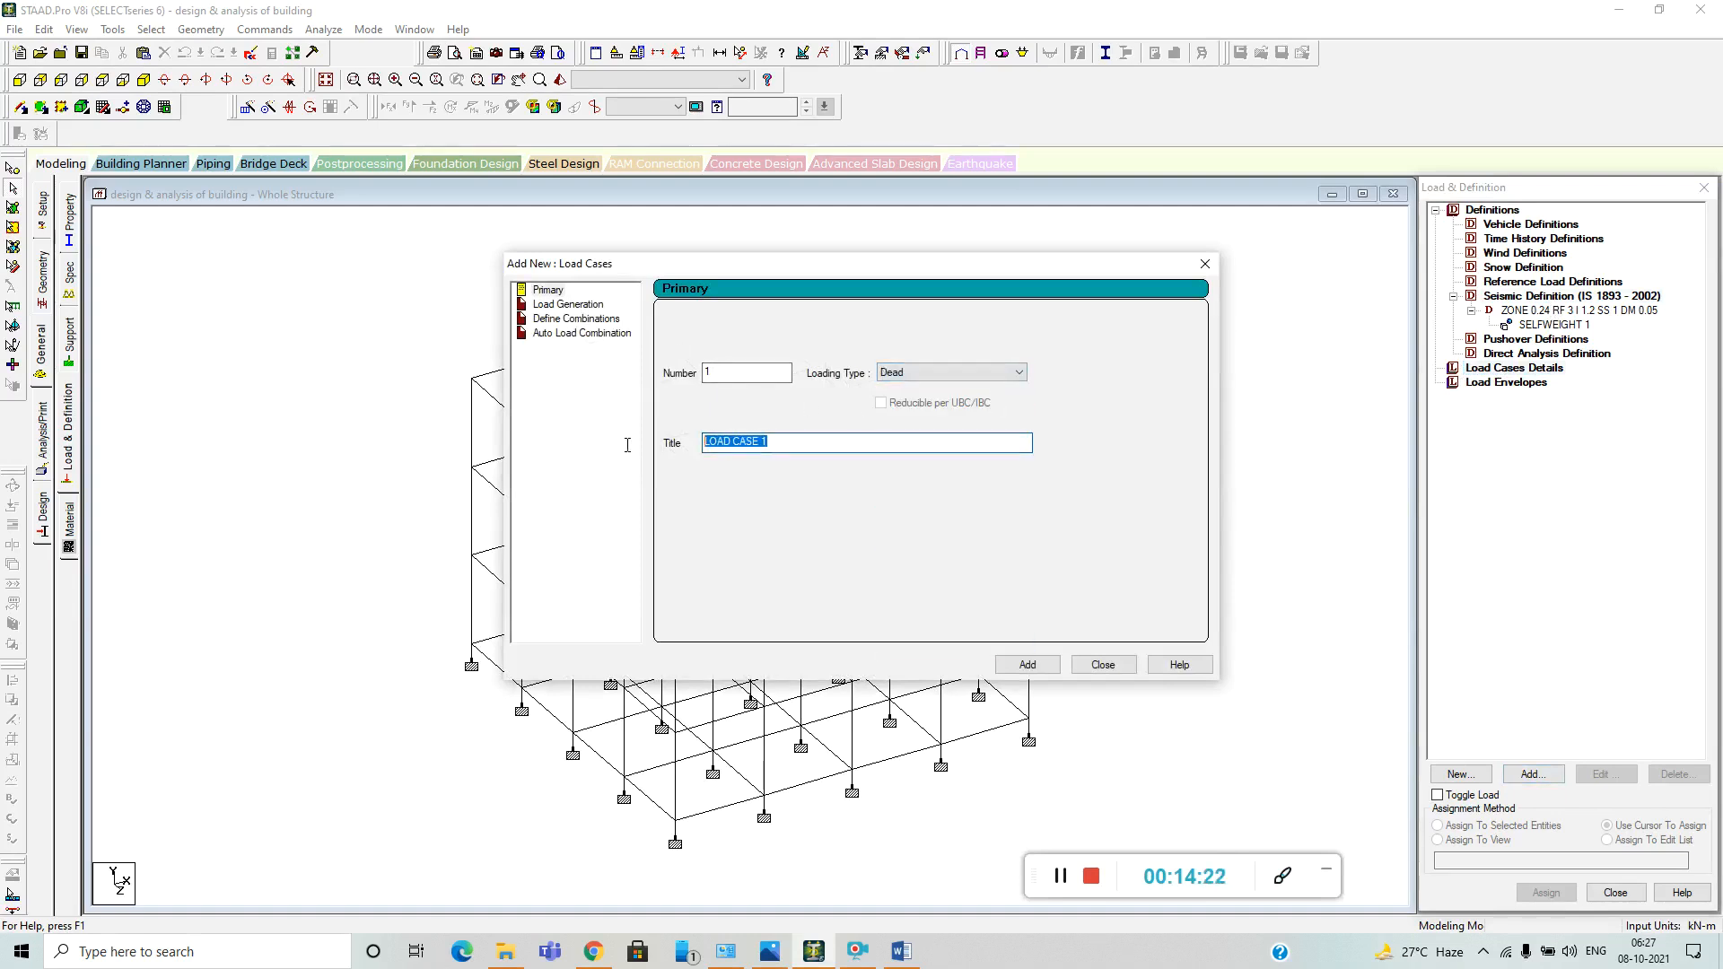
key(BackSpace)
text(DEAD LOAD)
click(1028, 664)
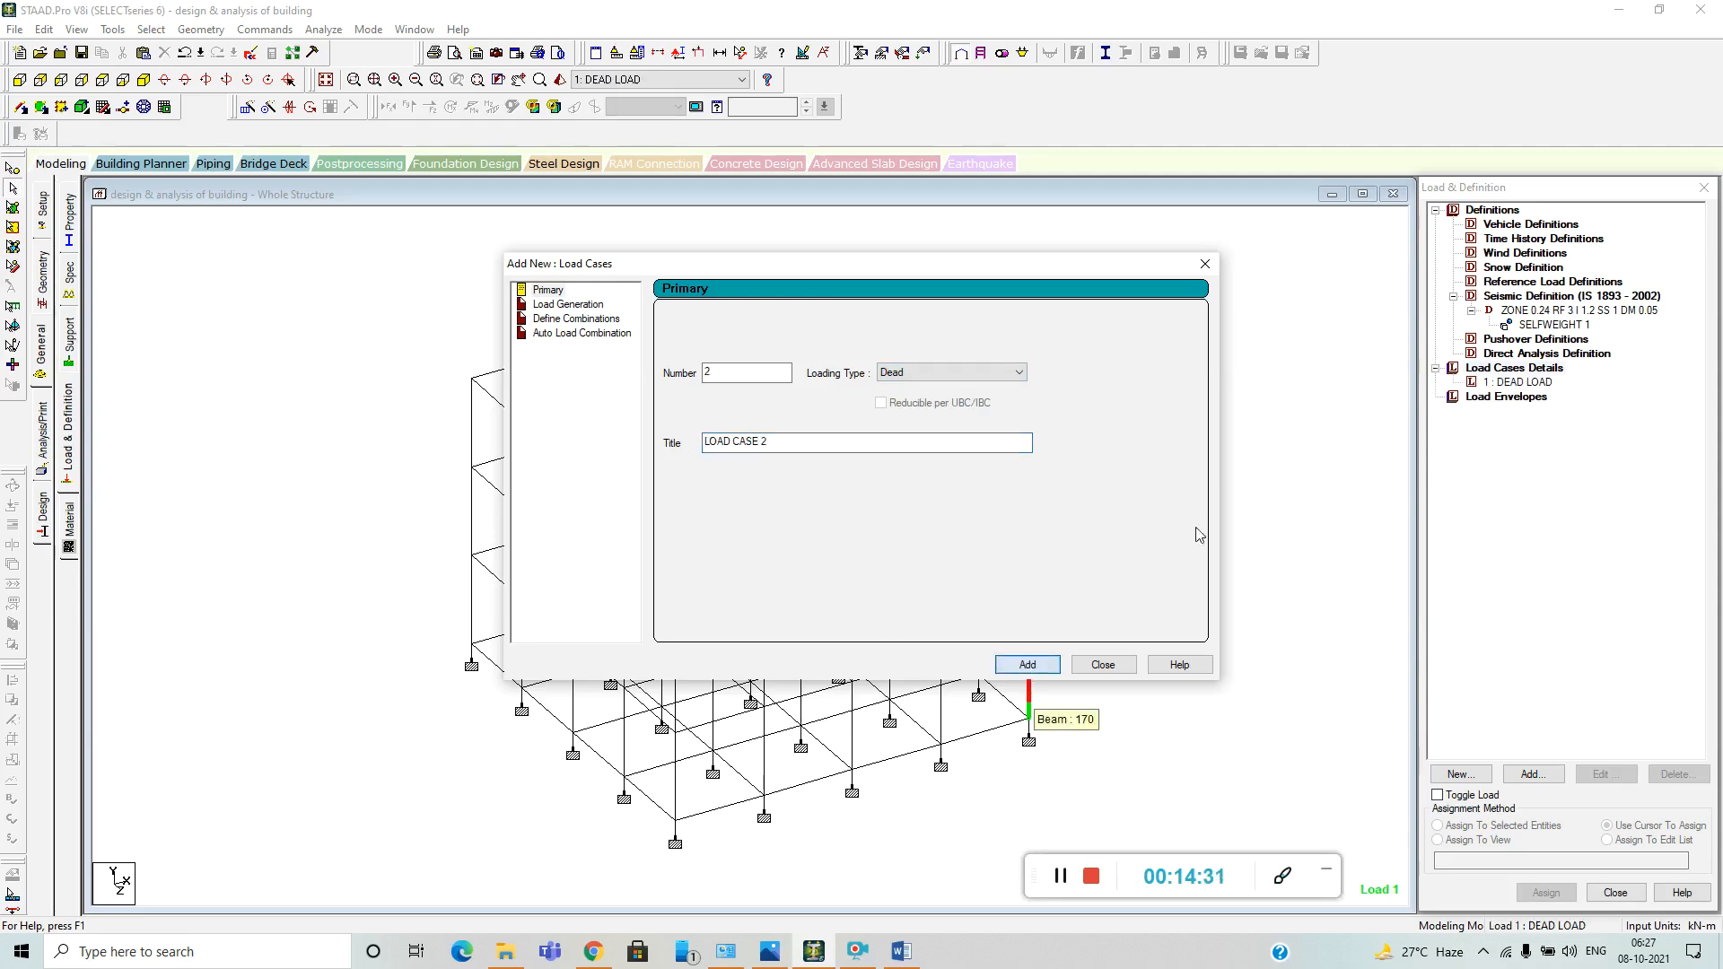
Add primary load case 2 with loading type Live and the title LIVE LOAD.
click(968, 375)
click(960, 401)
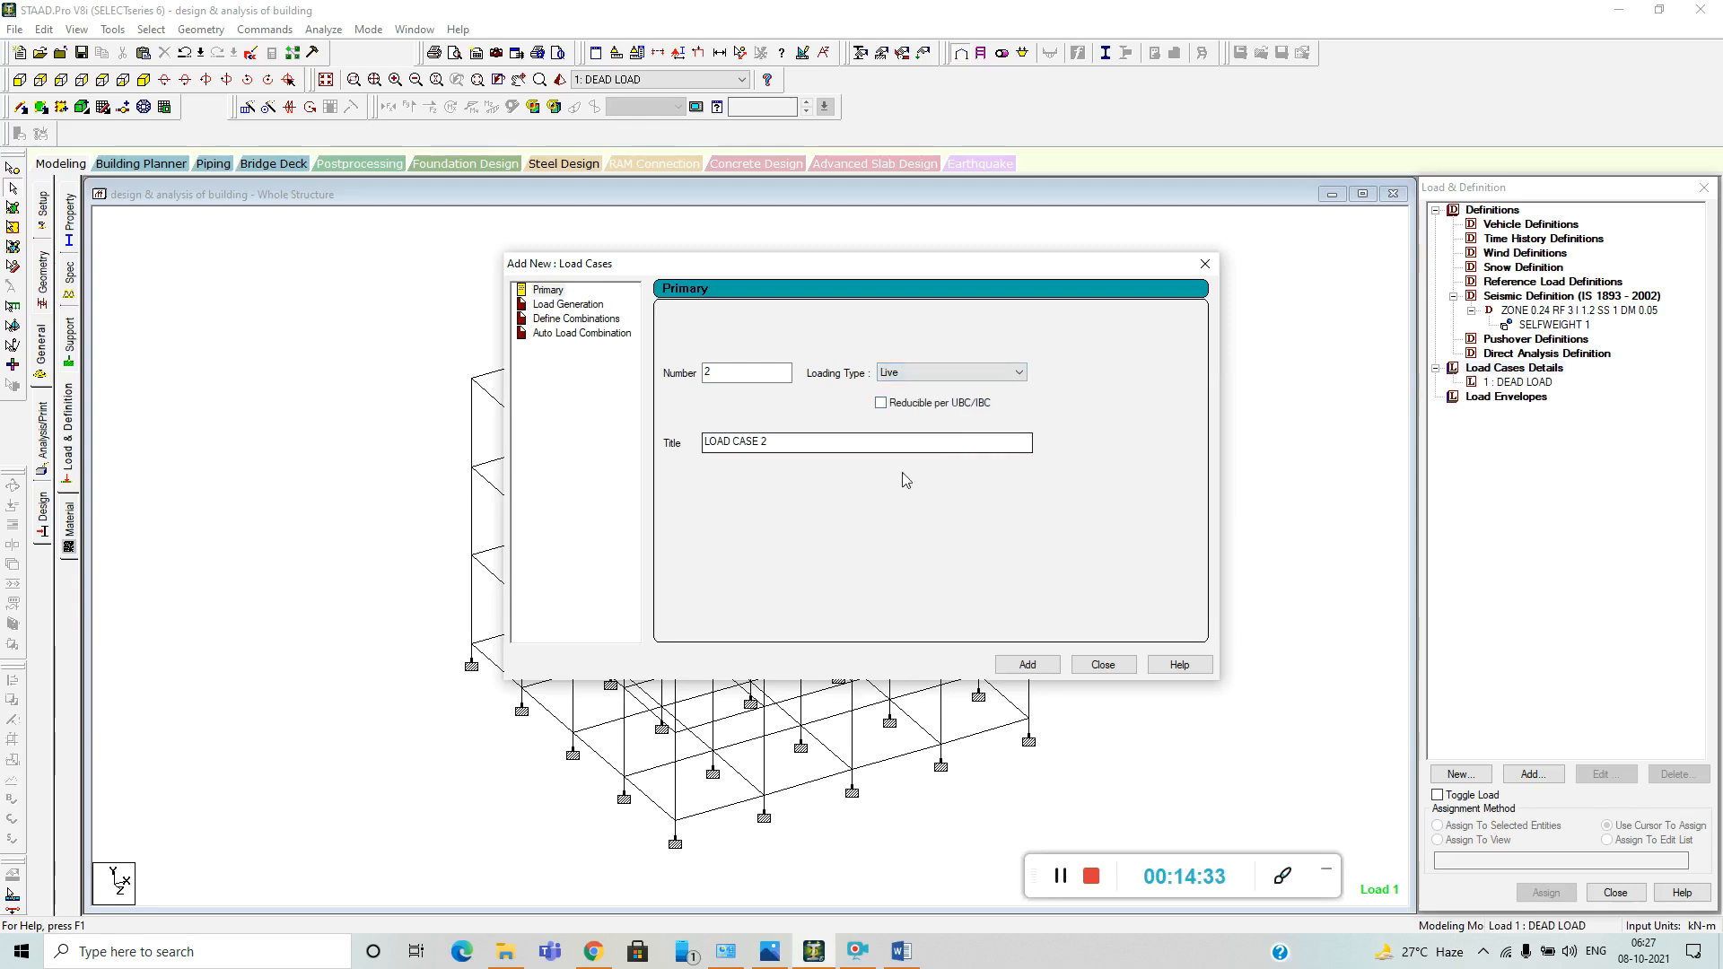
double_click(764, 443)
drag(769, 442, 668, 433)
text(LI)
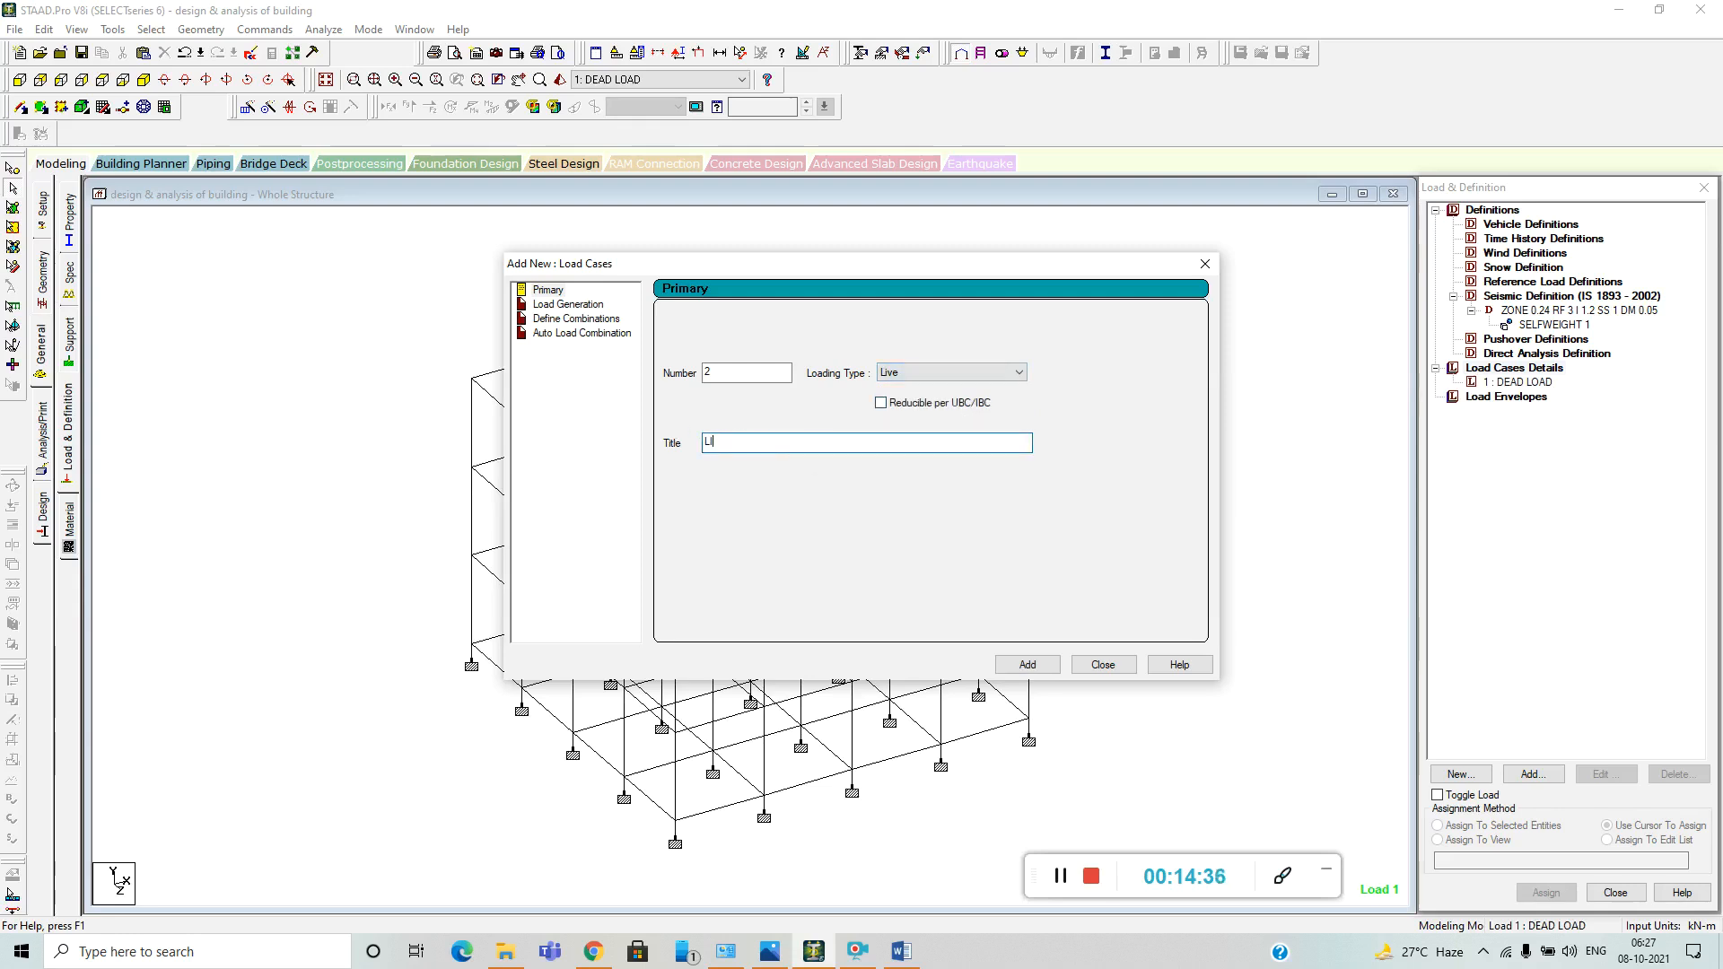
text(VE LOAD)
click(1025, 664)
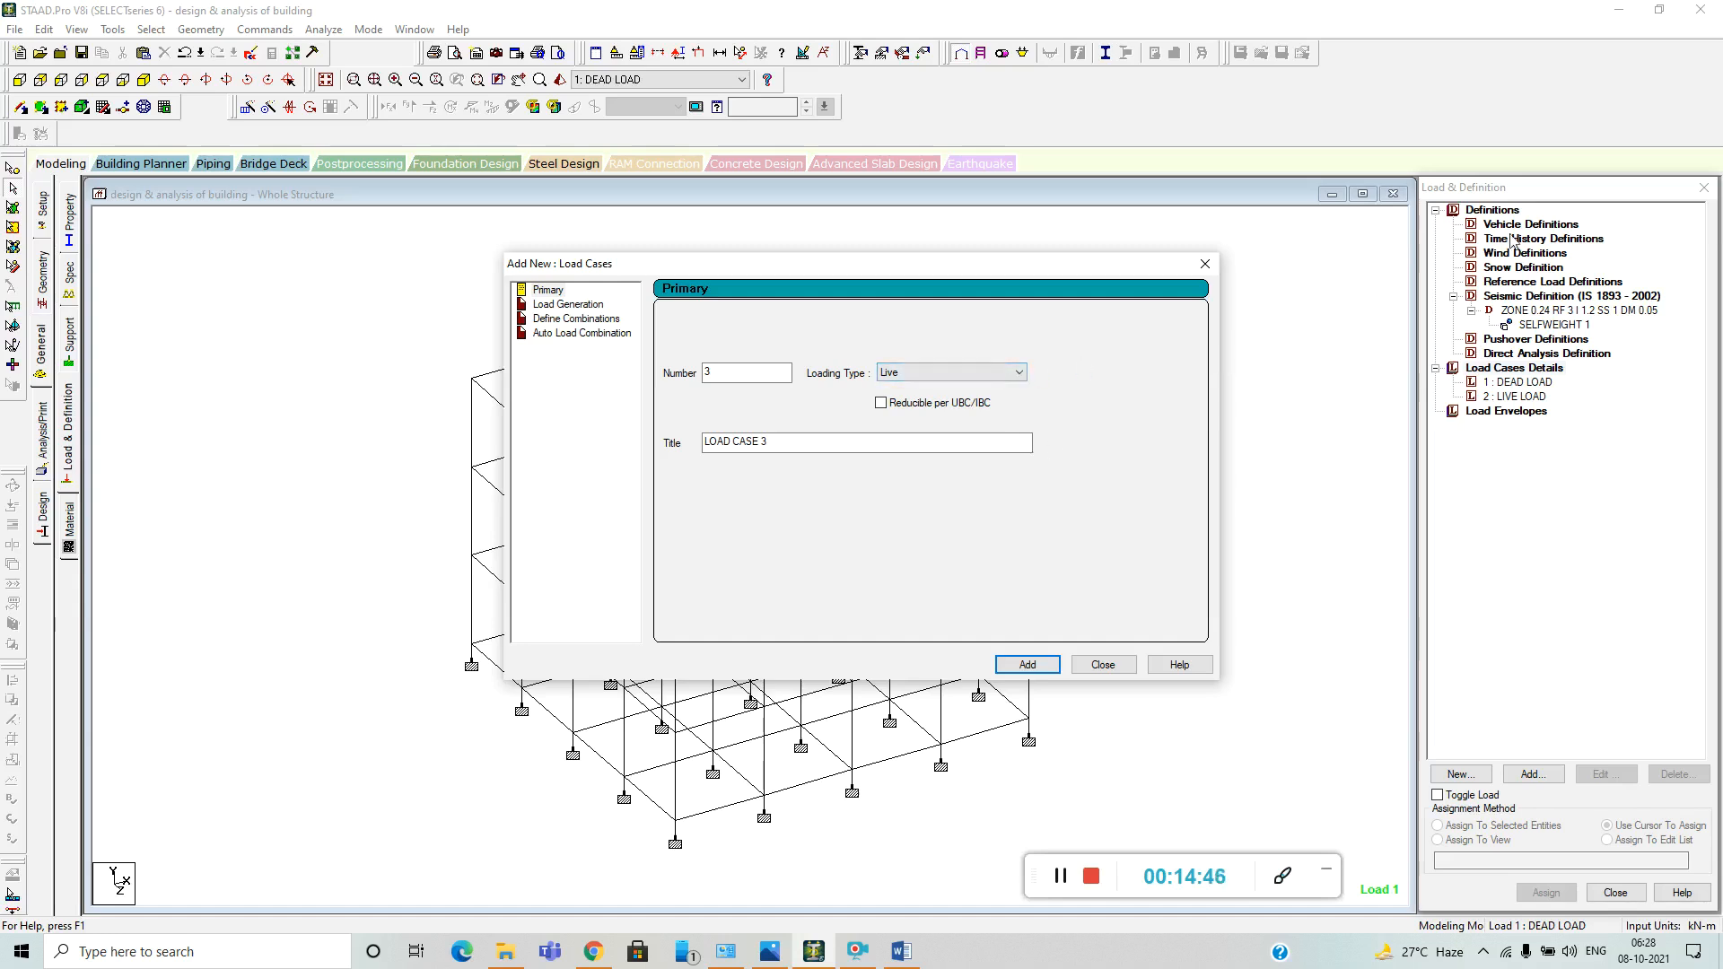
Add primary load case 3 with loading type Seismic and the title X DIRECTION.
click(1019, 372)
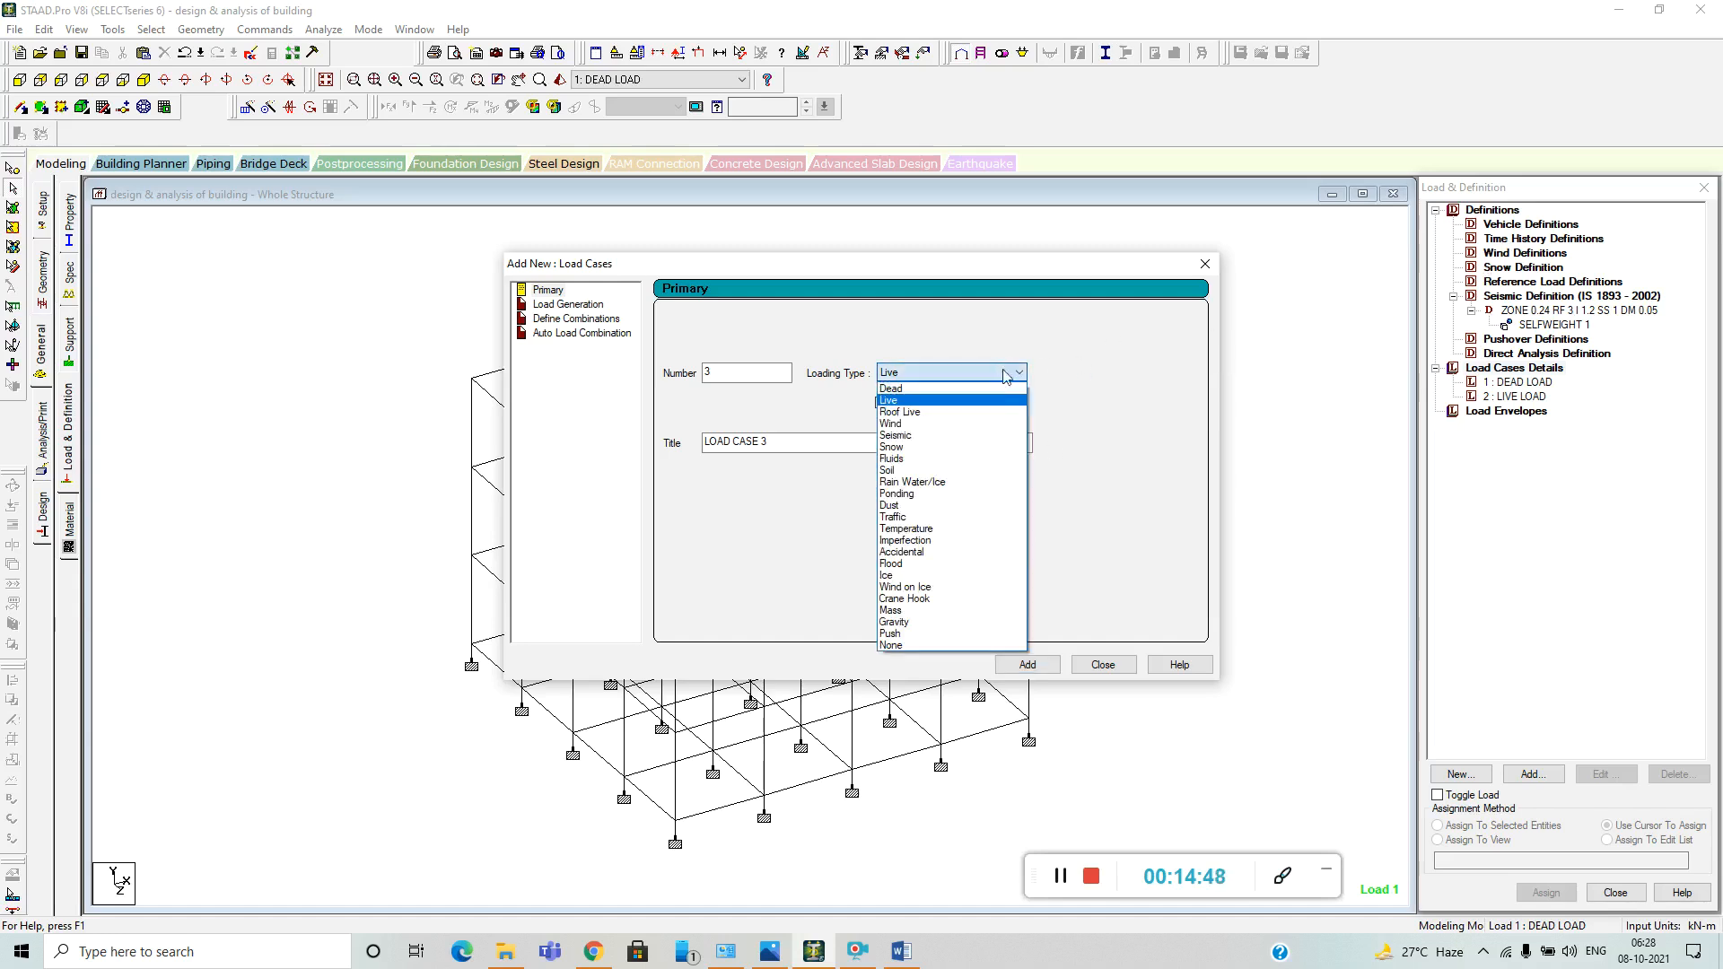
click(976, 435)
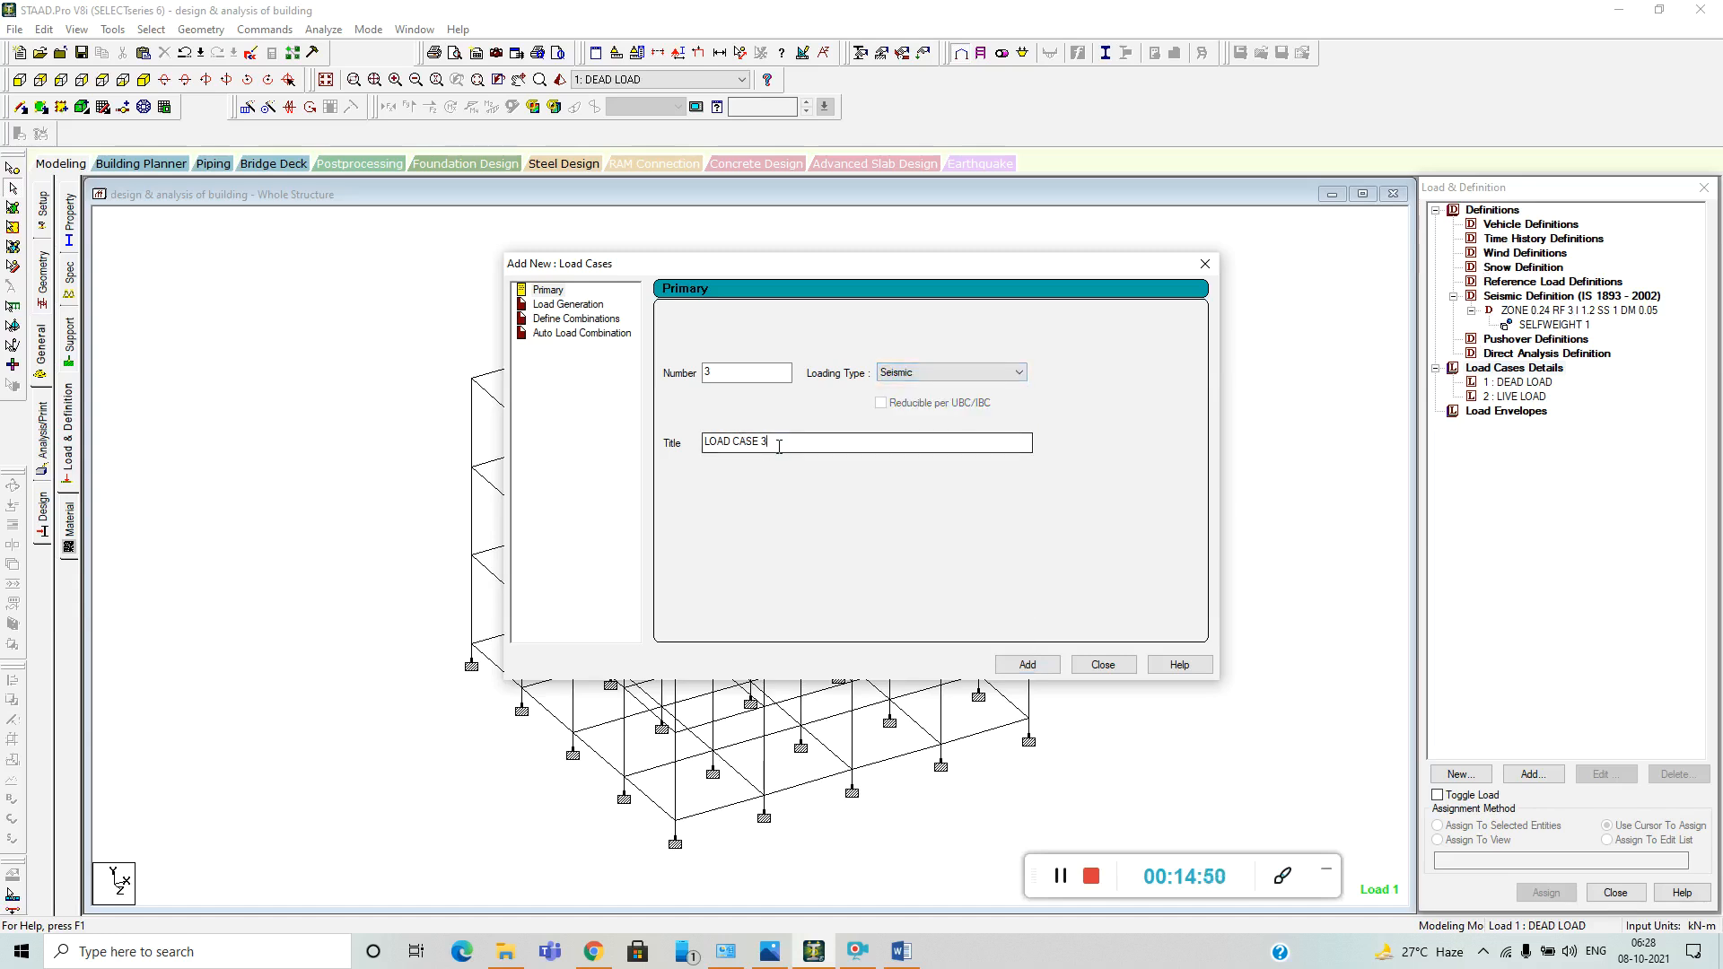
drag(769, 442, 634, 439)
key(BackSpace)
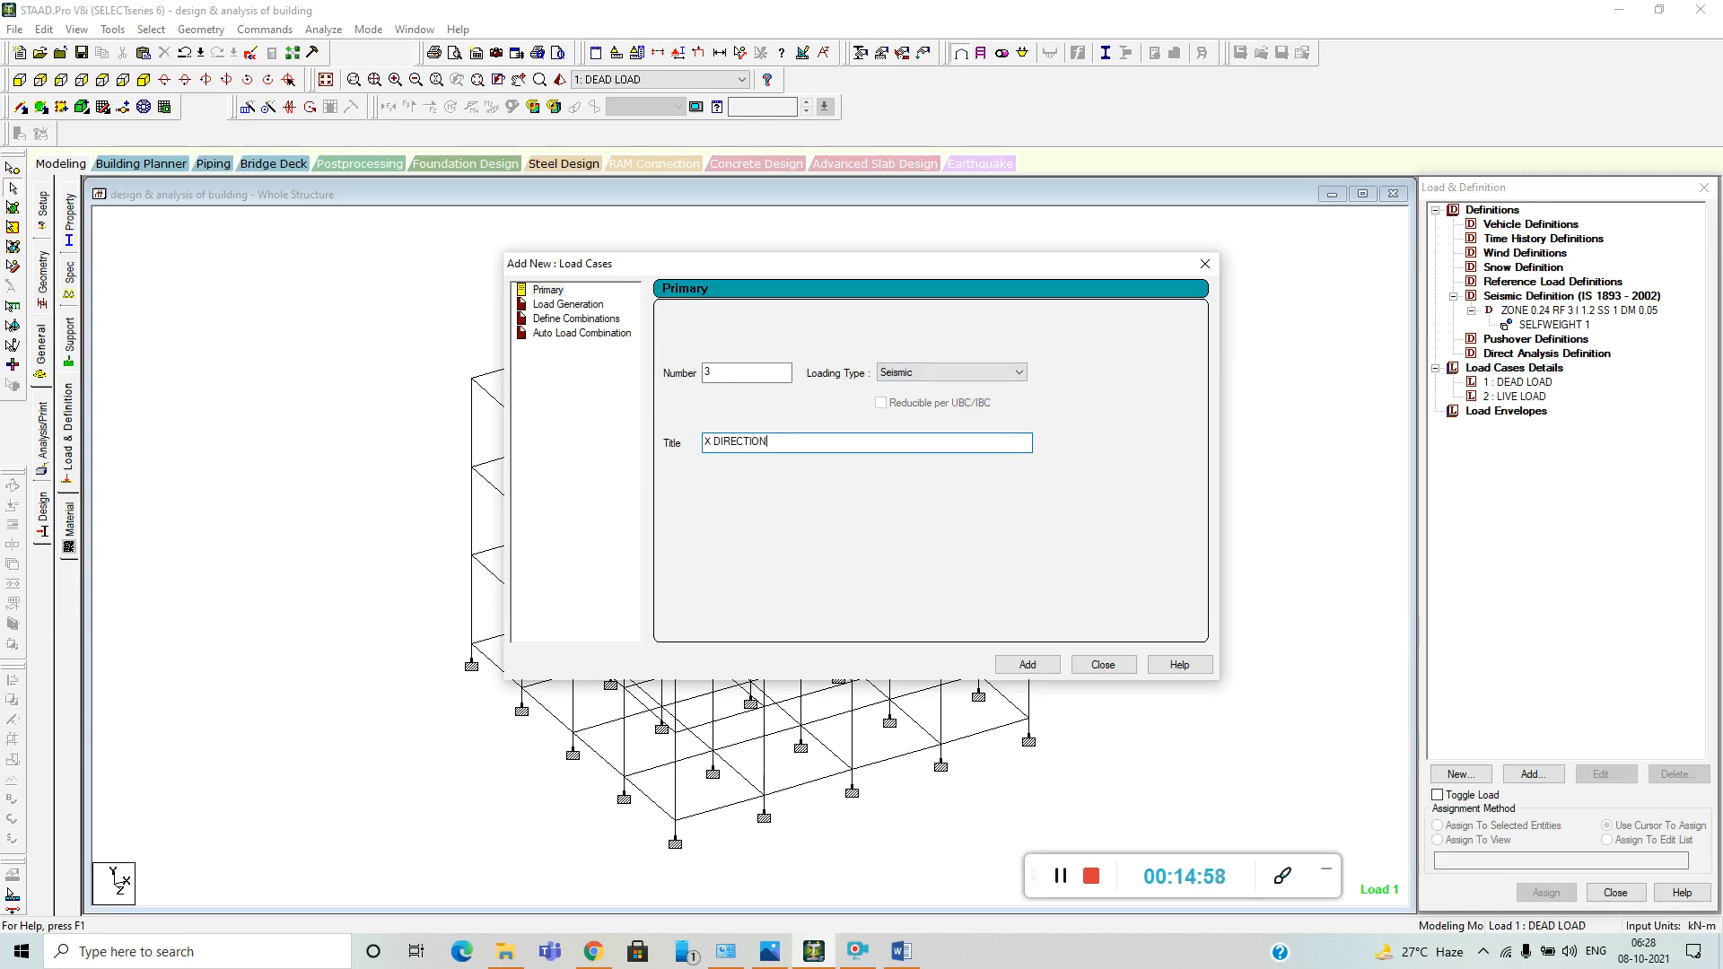
key(shift+Left)
key(shift+Left)
key(shift+Left)
key(shift+Left)
key(shift+Left)
key(shift+Left)
key(shift+Left)
key(shift+Left)
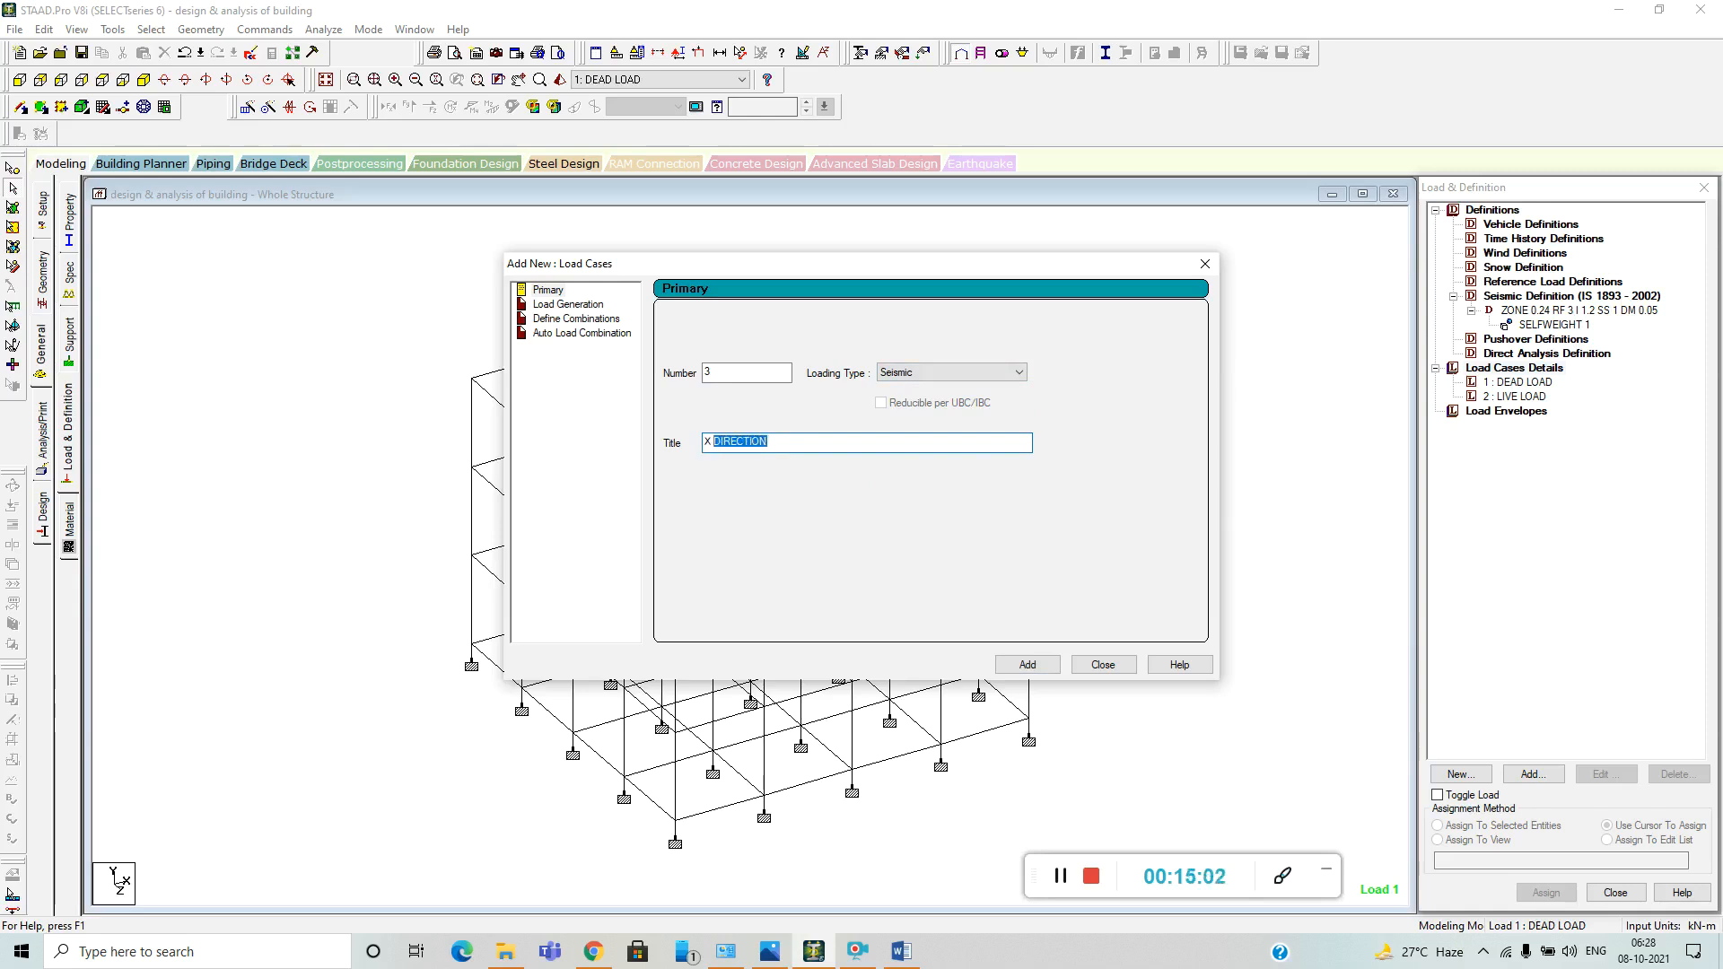
click(1048, 665)
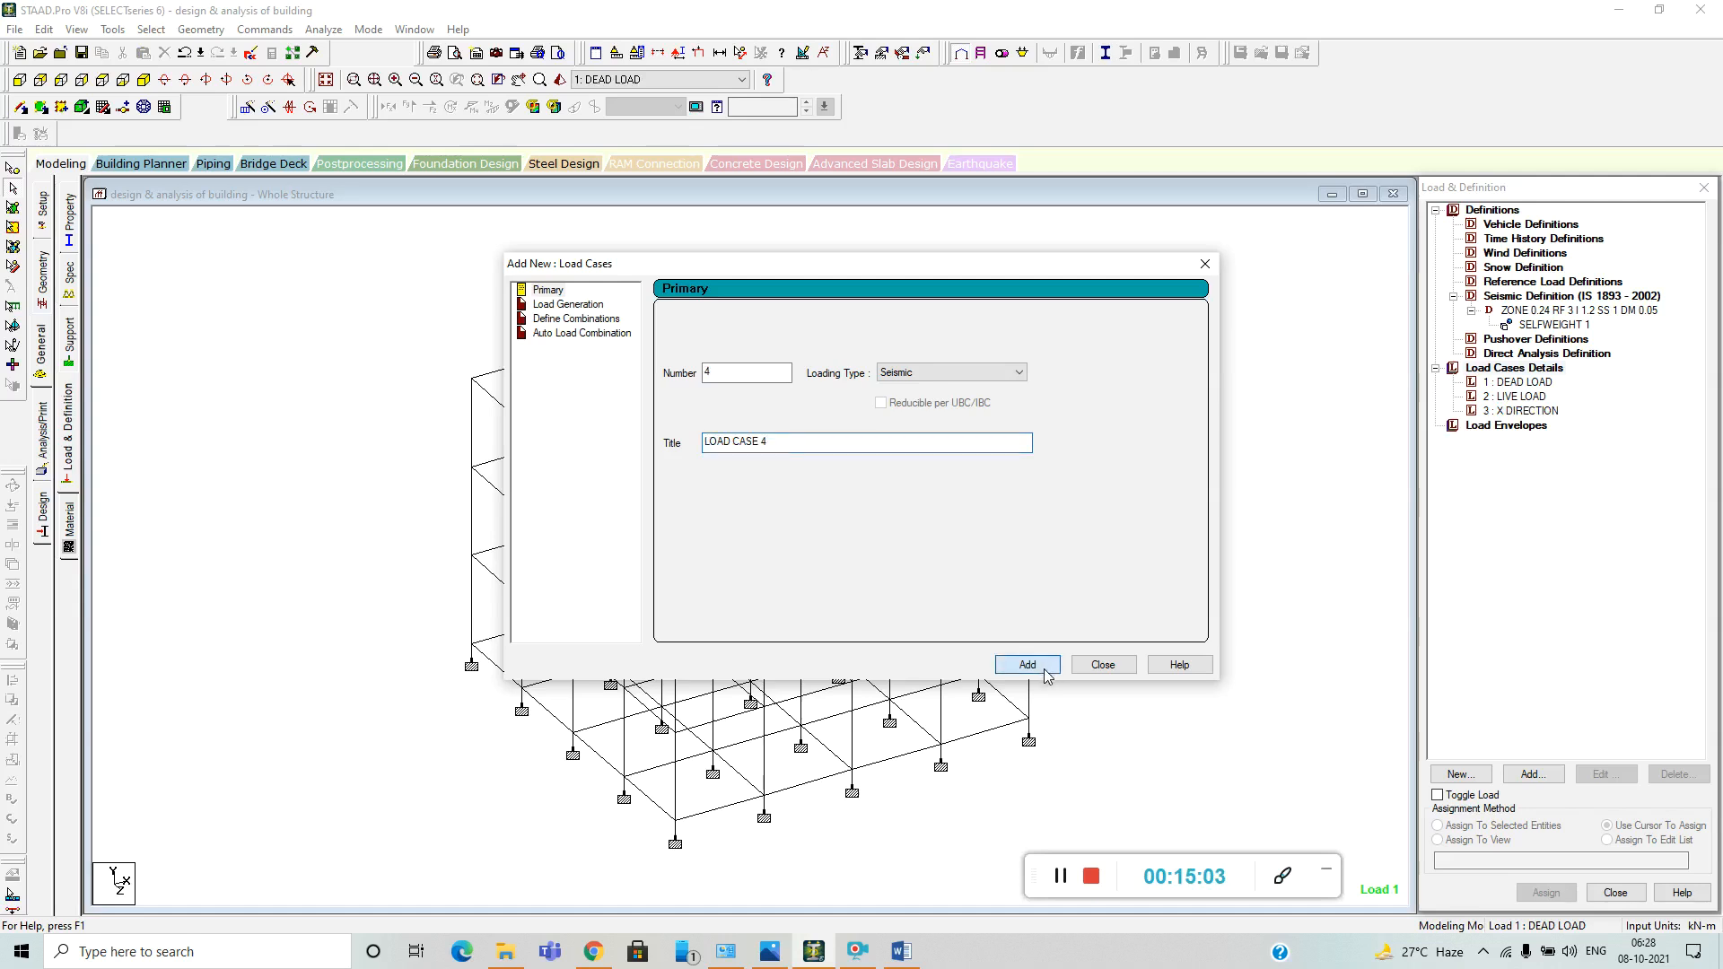
Add primary load case 4 with loading type Seismic and the title Z DIRECTION.
click(954, 377)
click(897, 435)
drag(788, 443, 671, 444)
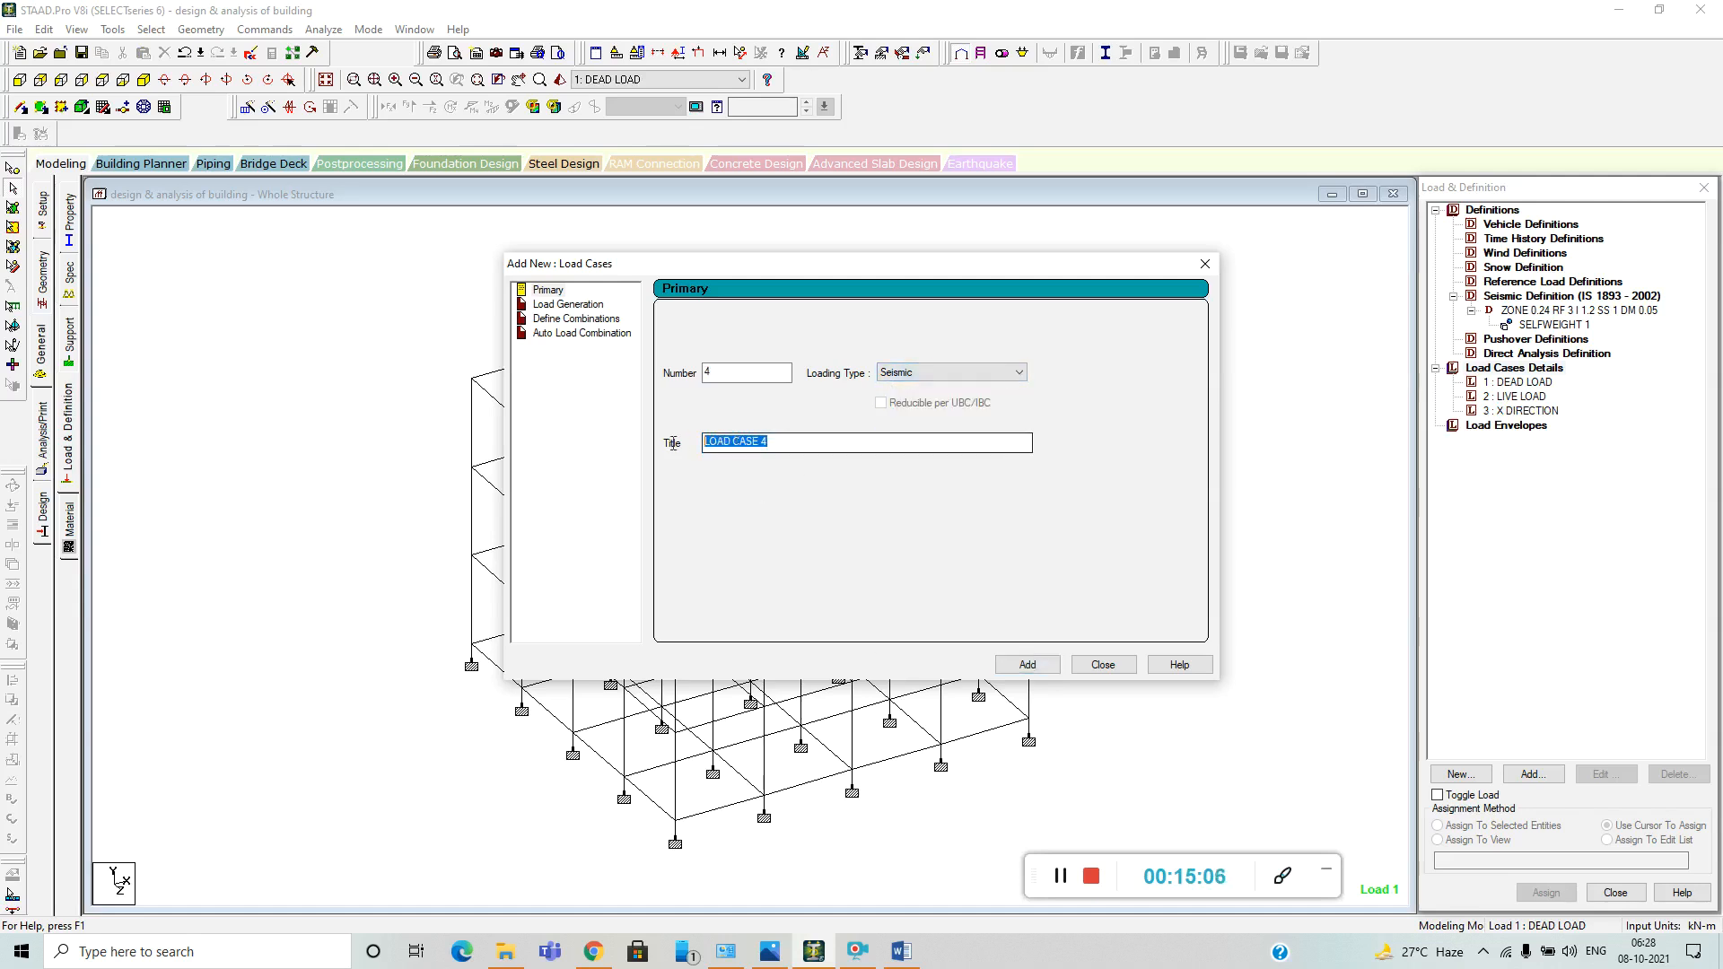
key(BackSpace)
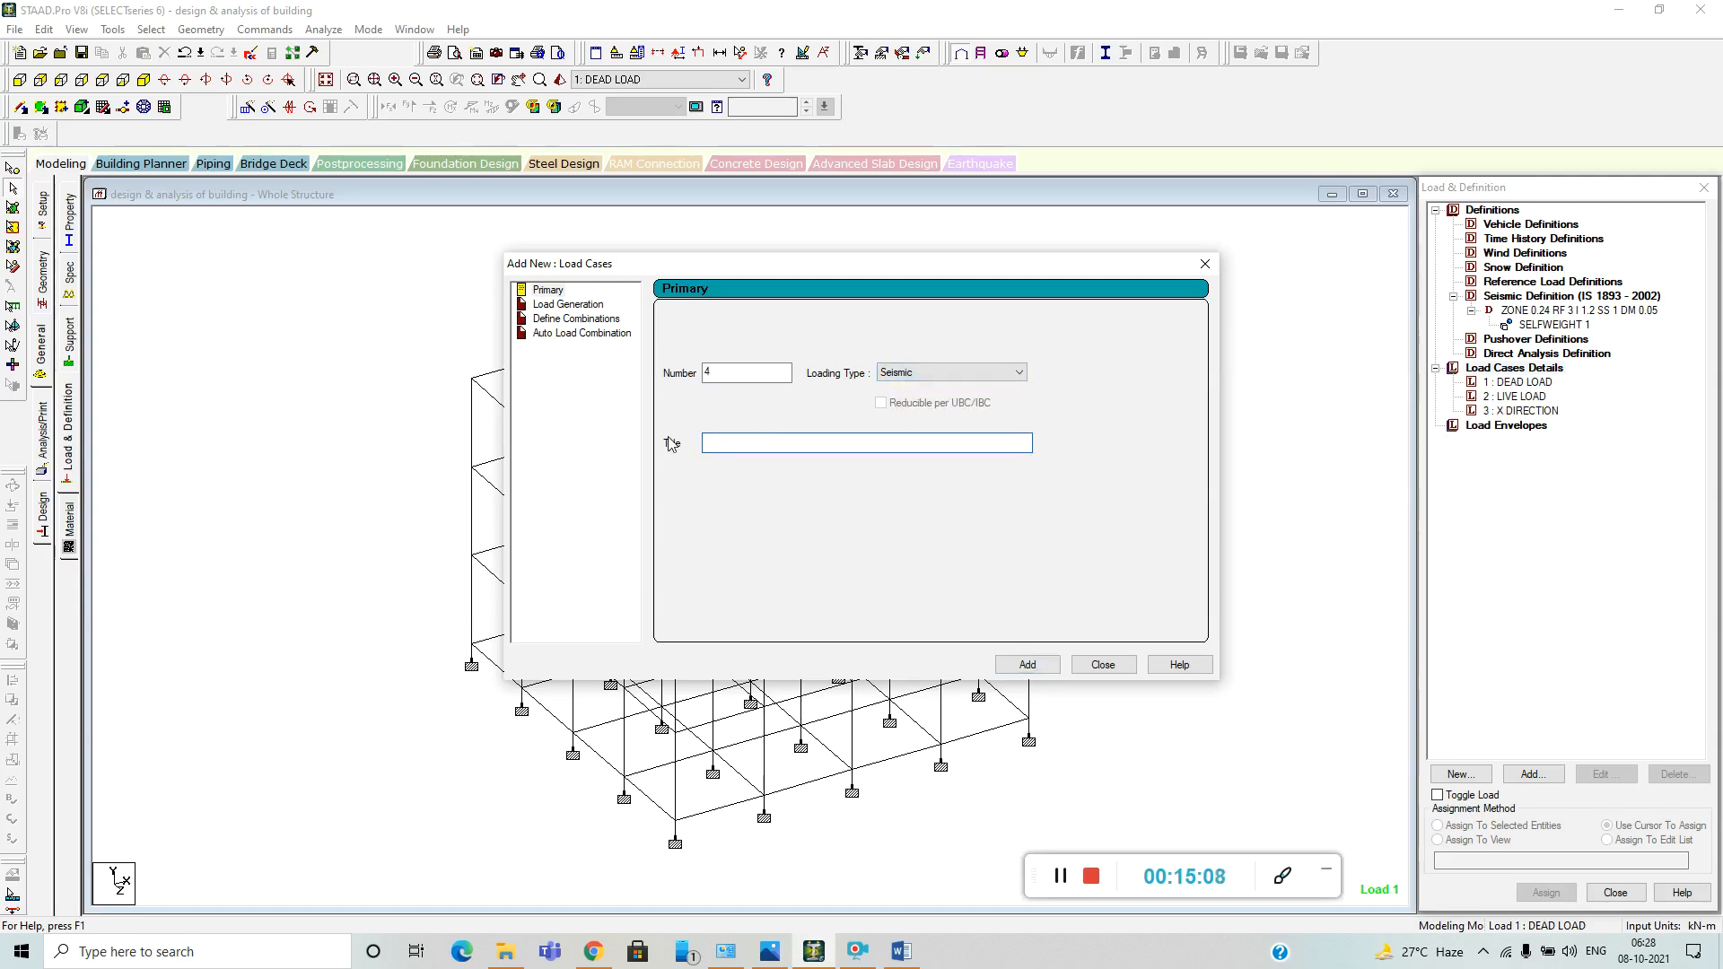
text(Z DIRECTION)
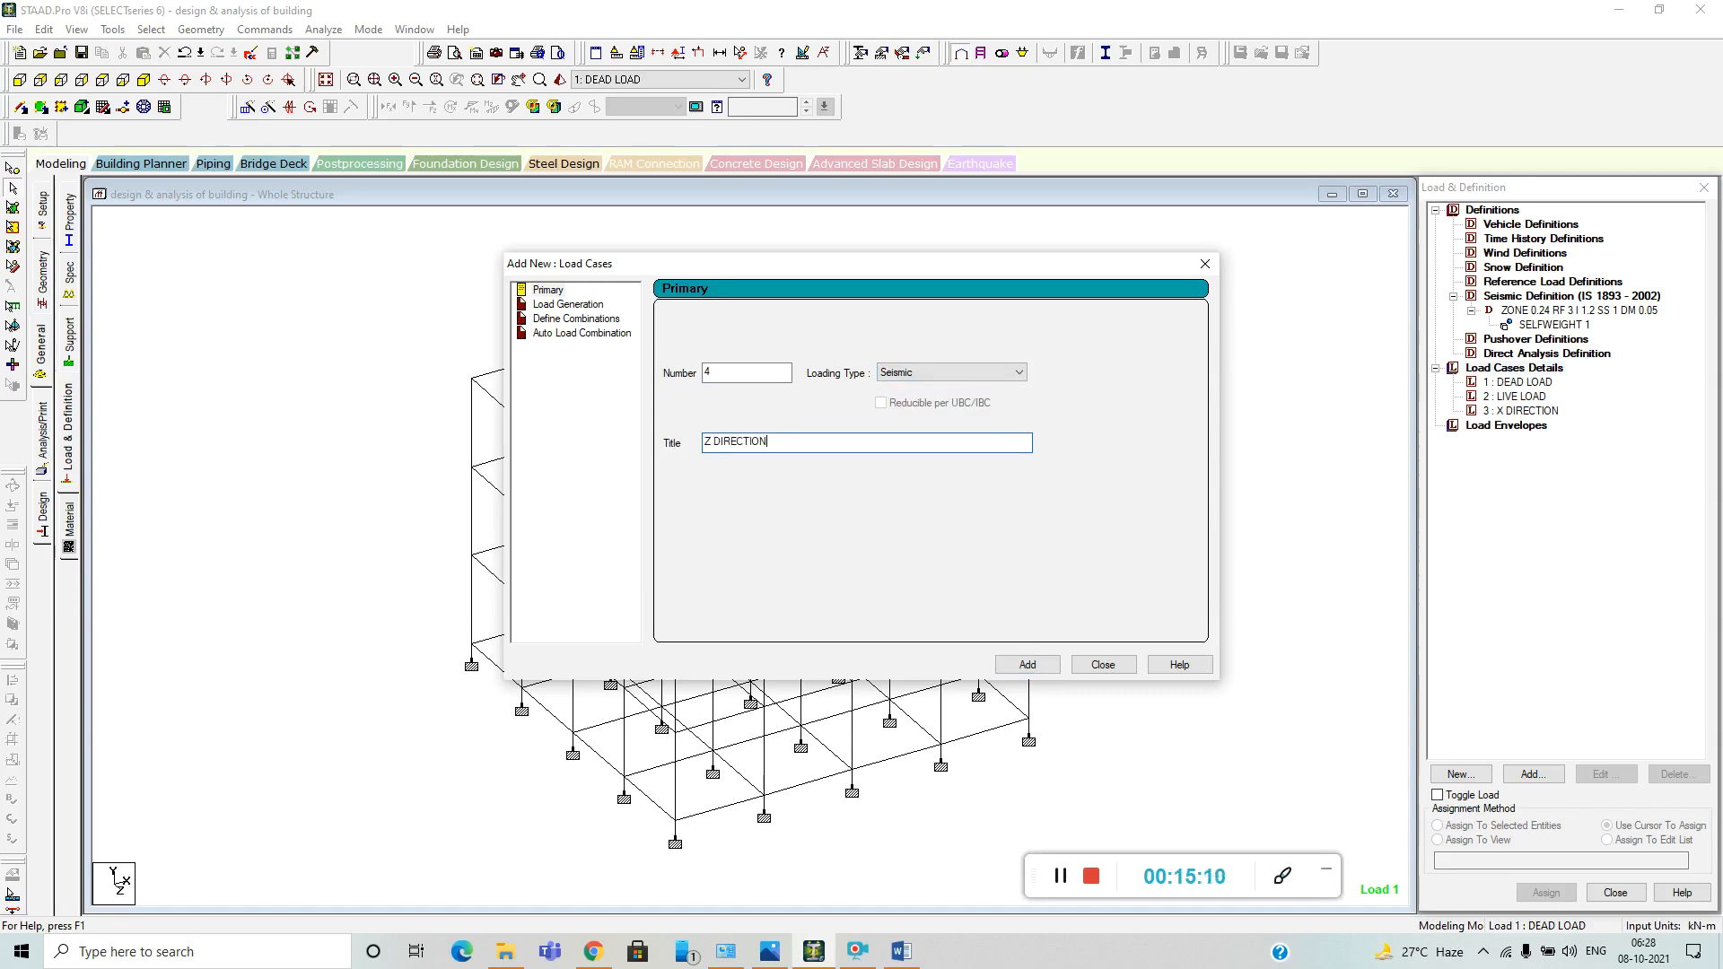
click(1027, 664)
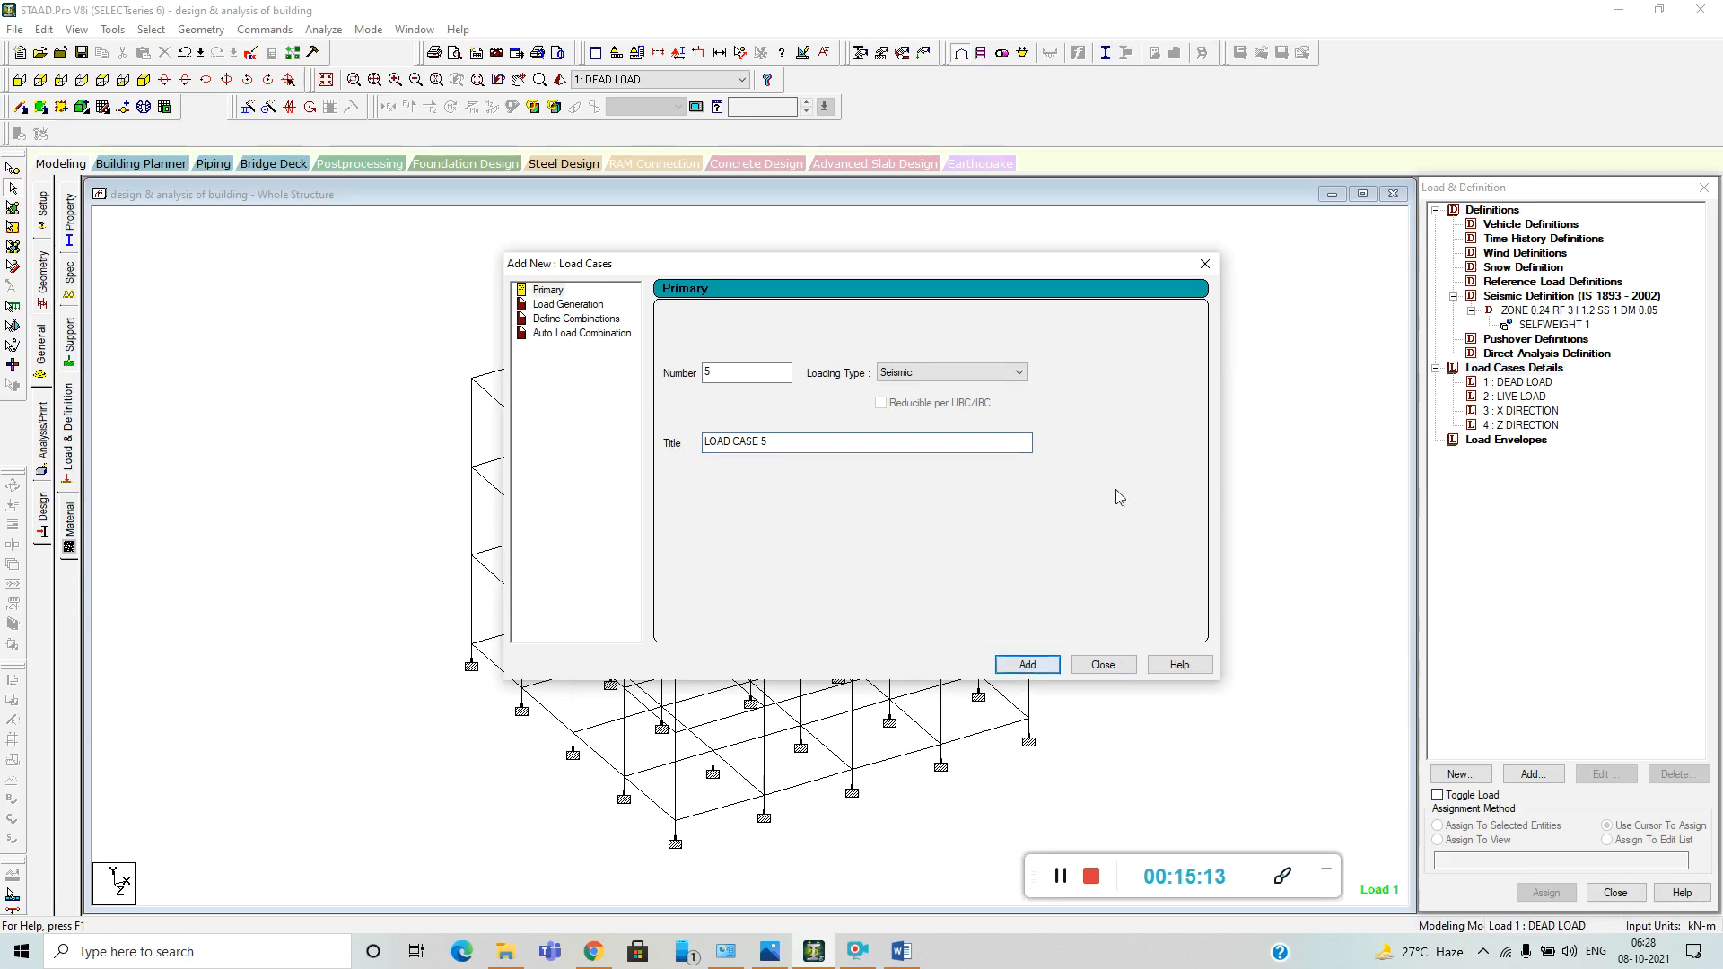
Add primary load case 5 with loading type Seismic and the title -X DIRECTION.
click(1014, 377)
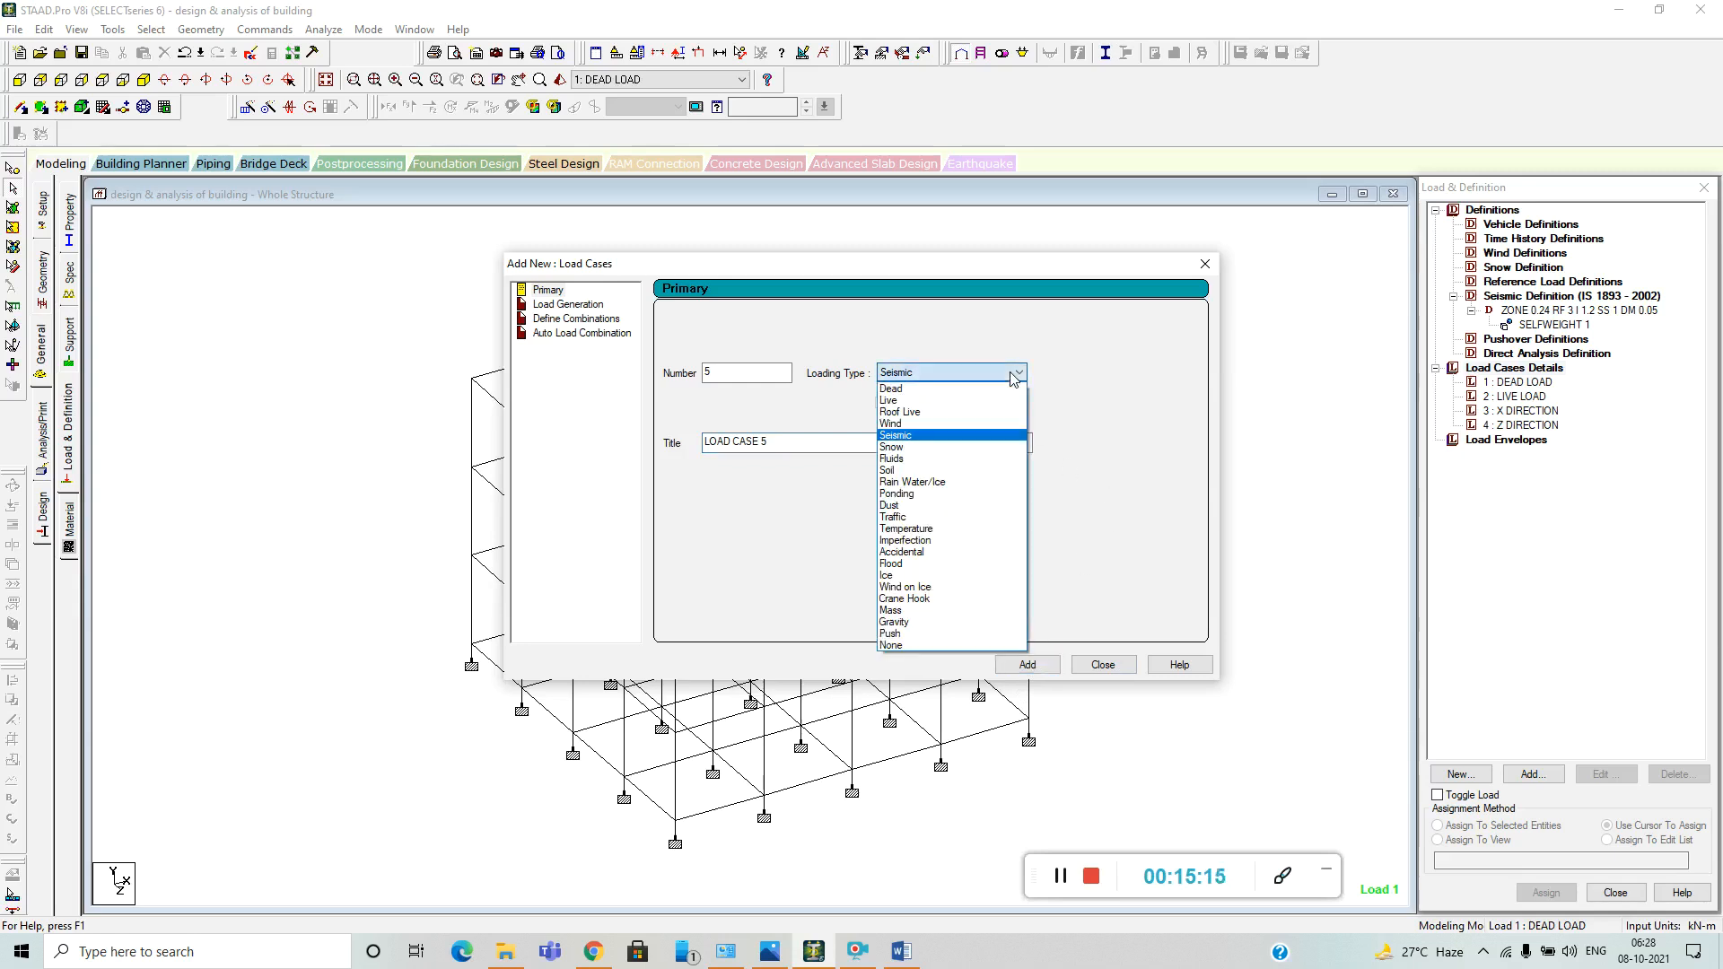
click(1142, 445)
drag(796, 442, 668, 444)
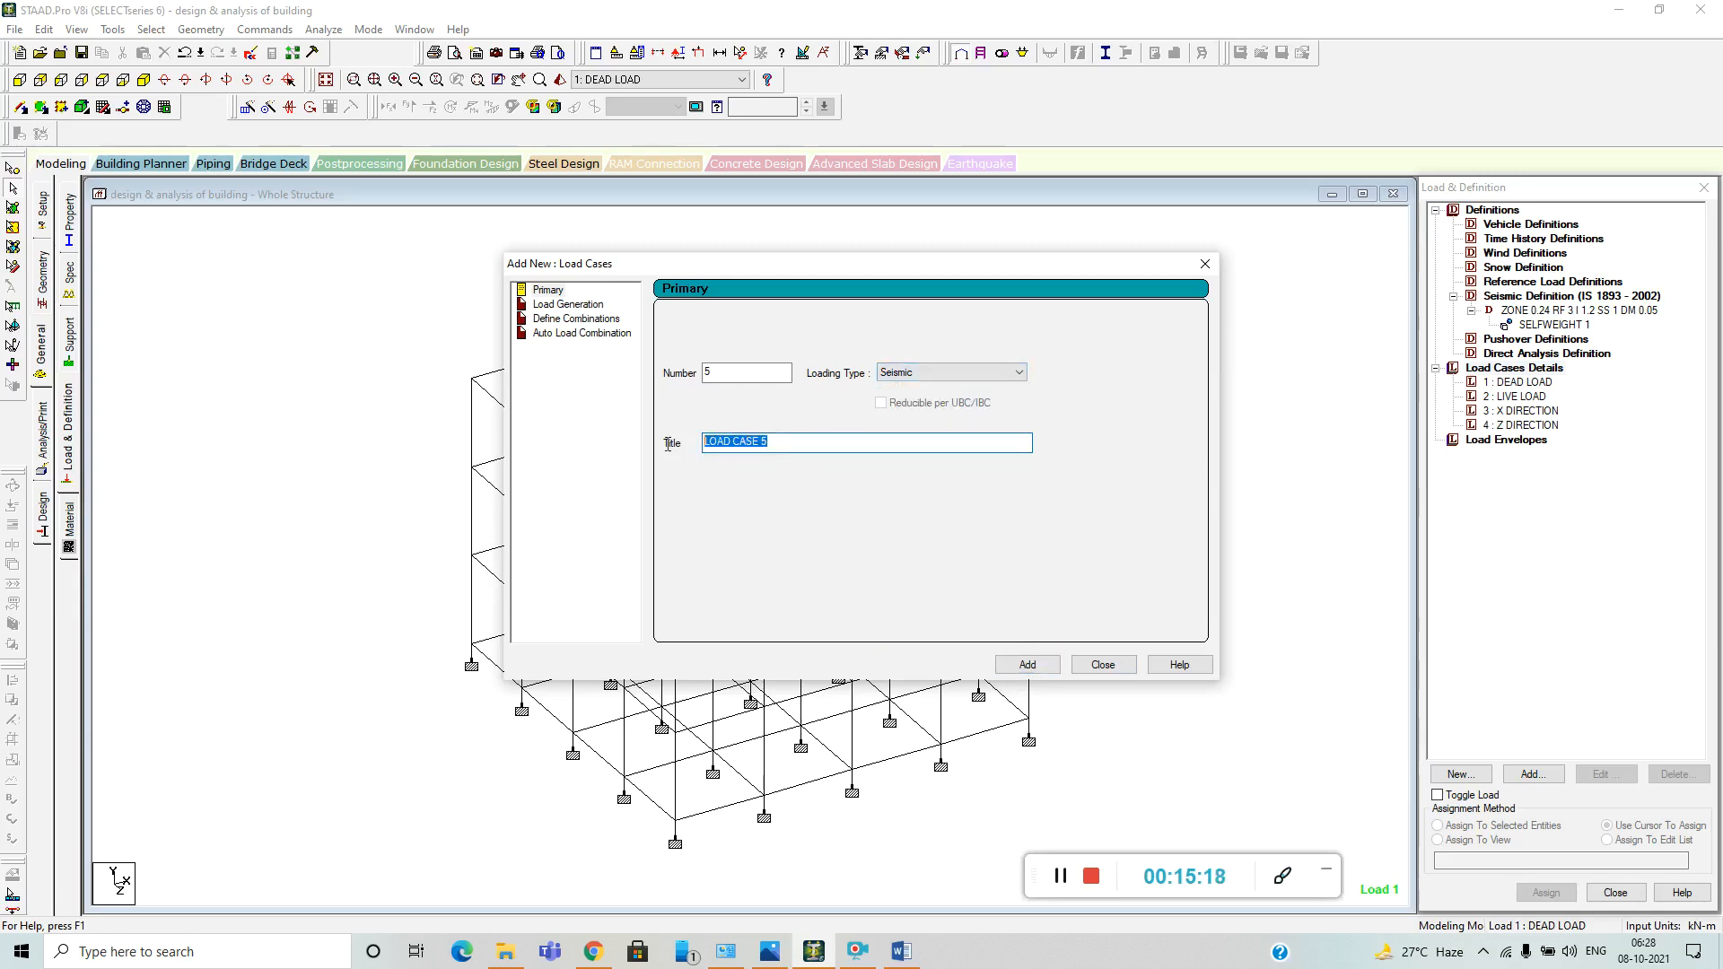
key(BackSpace)
text(-X DIRECTION)
click(1027, 664)
Add seismic load case 6 titled -Z DIRECTION and close the load case dialog.
drag(793, 442, 683, 440)
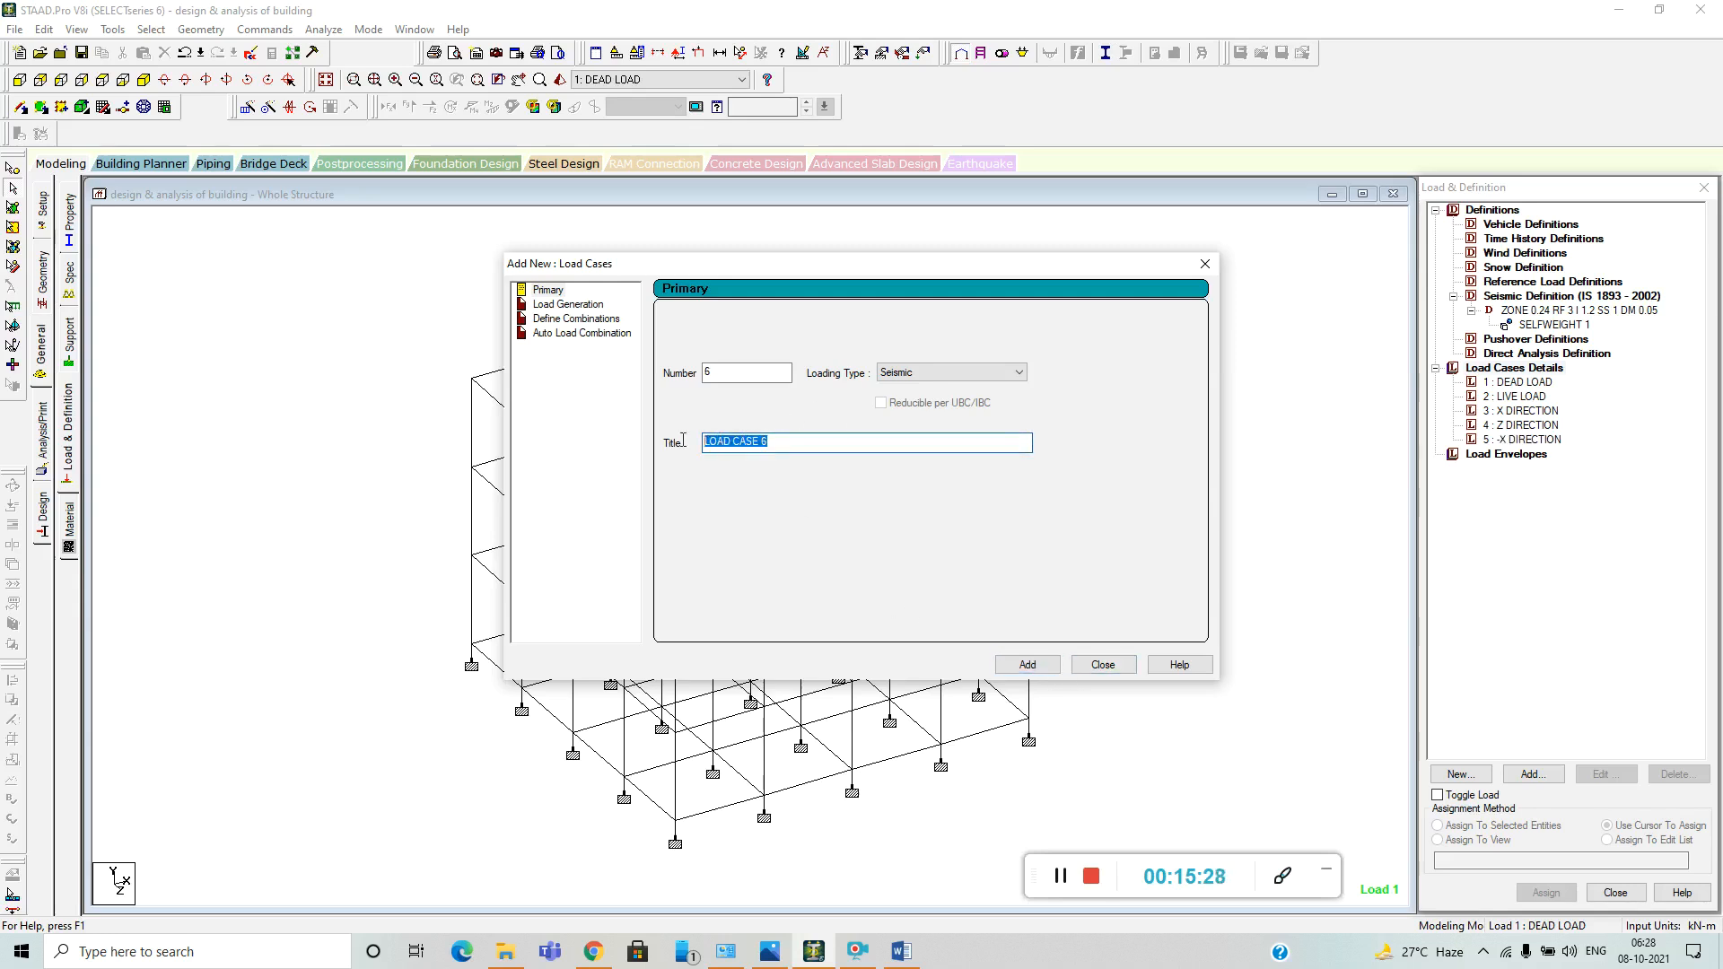
text(-Z DIRECTION)
click(1040, 666)
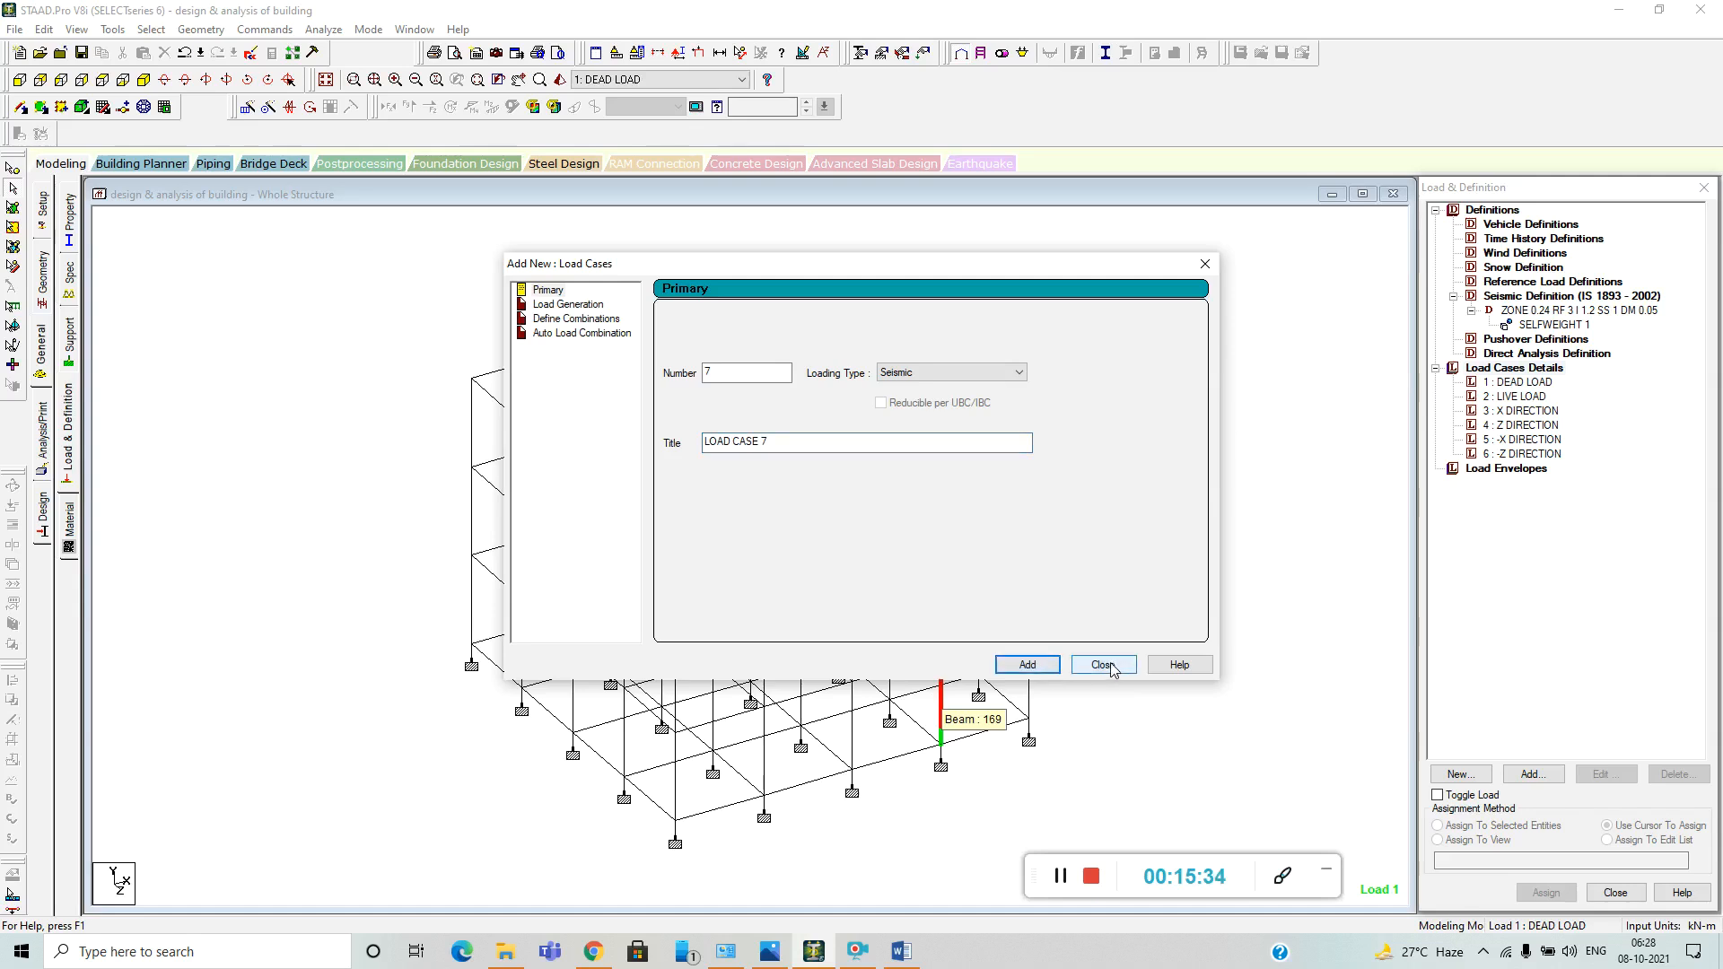
click(1103, 665)
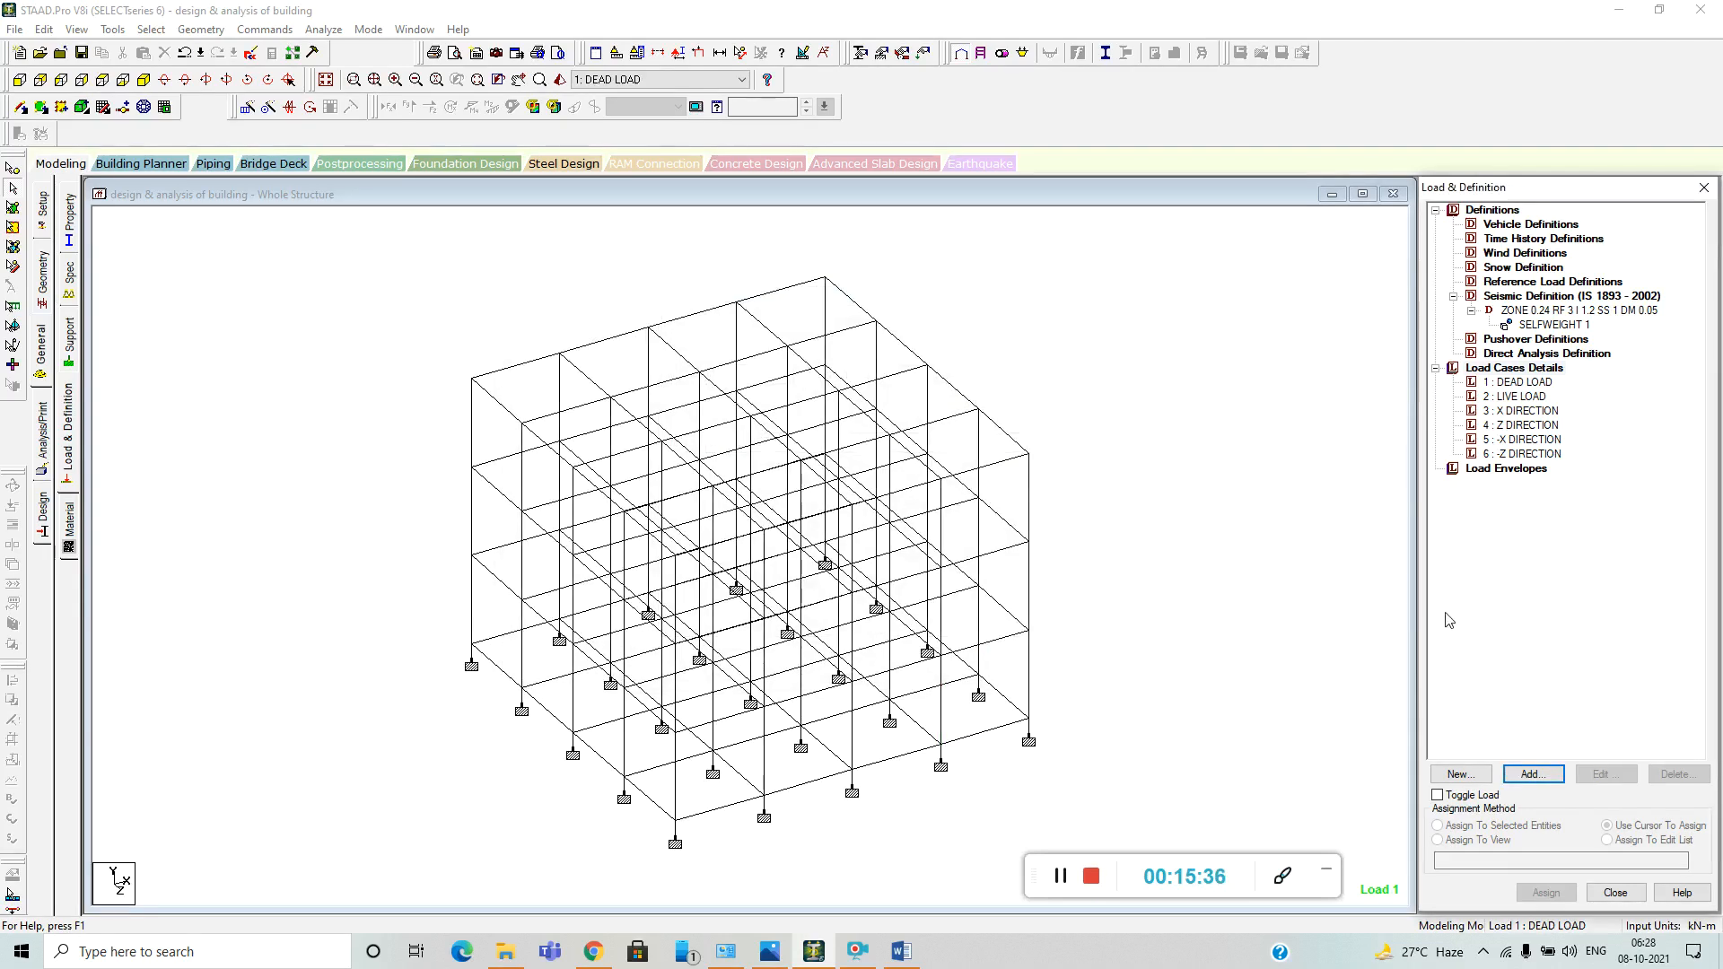
Add a seismic load in the X direction with factor 1 to the X DIRECTION load case.
click(1537, 413)
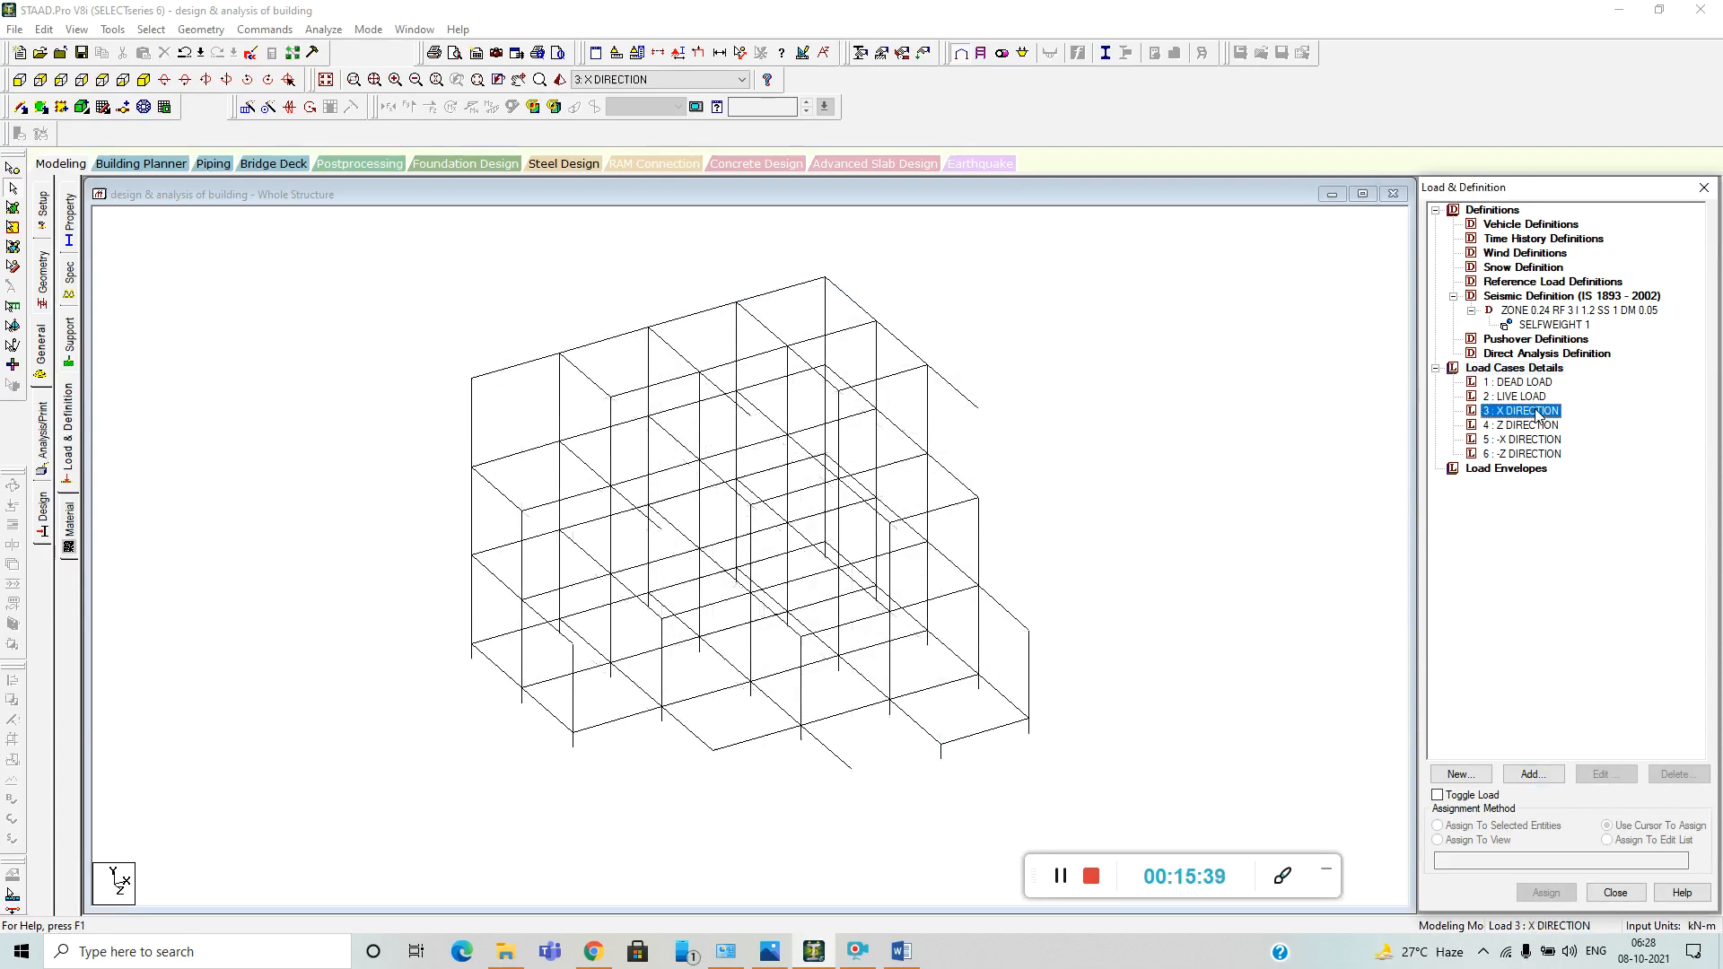
click(1540, 778)
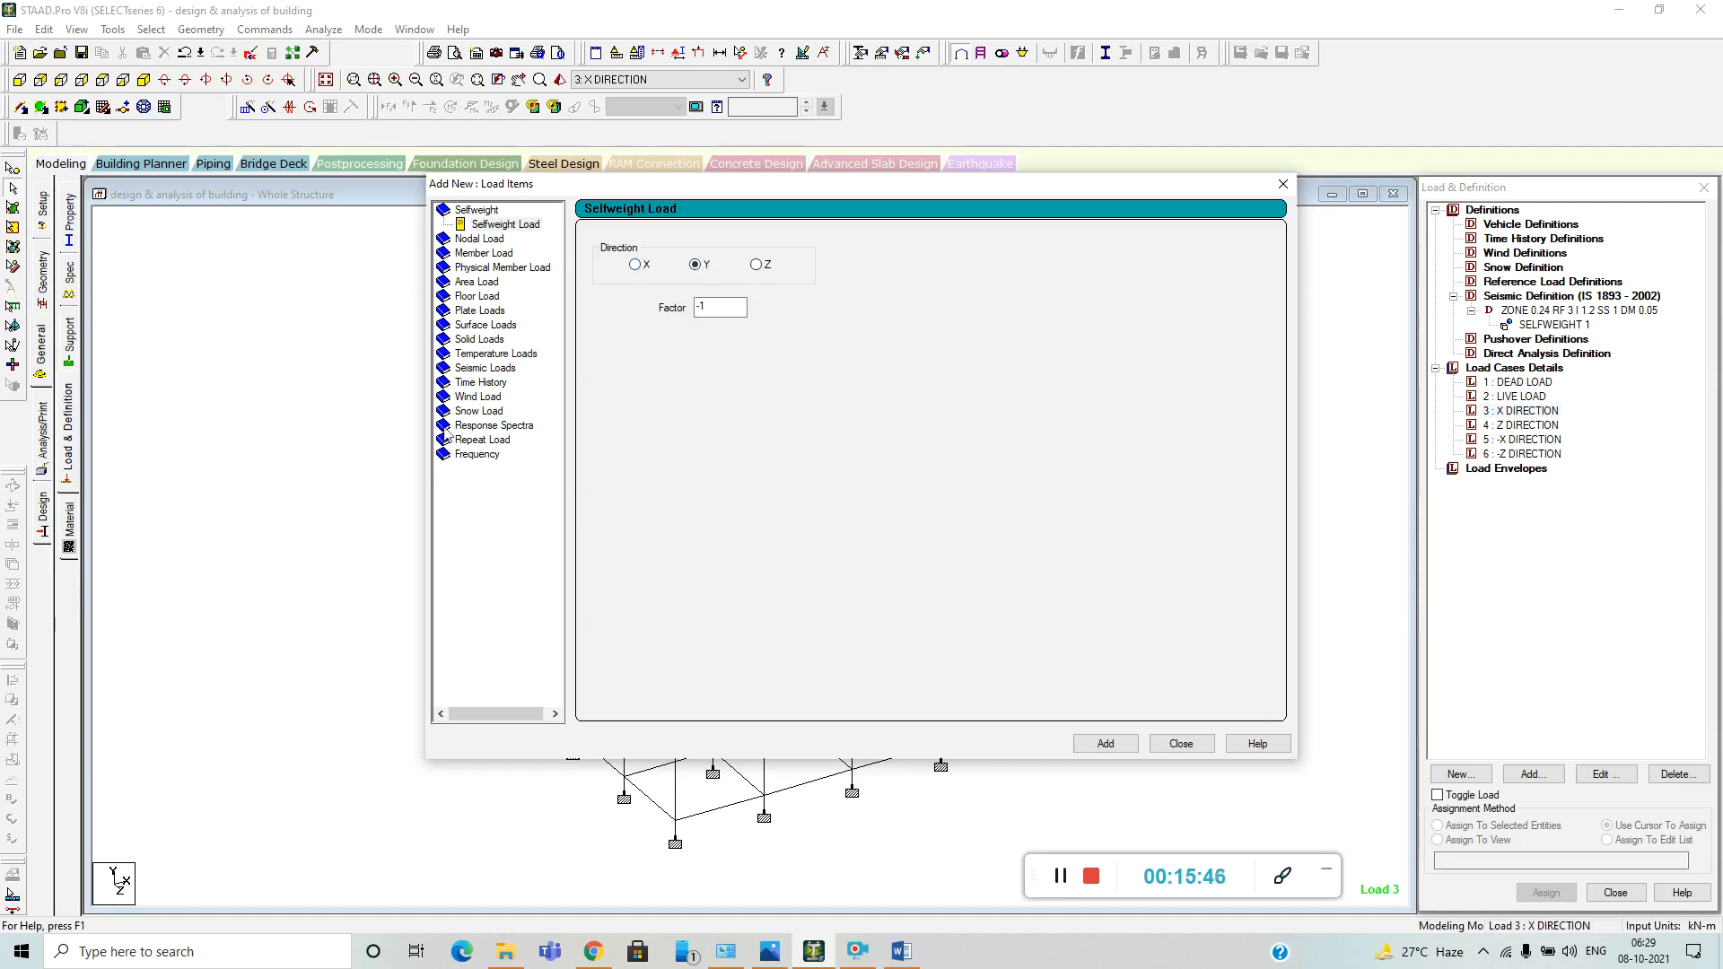
click(486, 368)
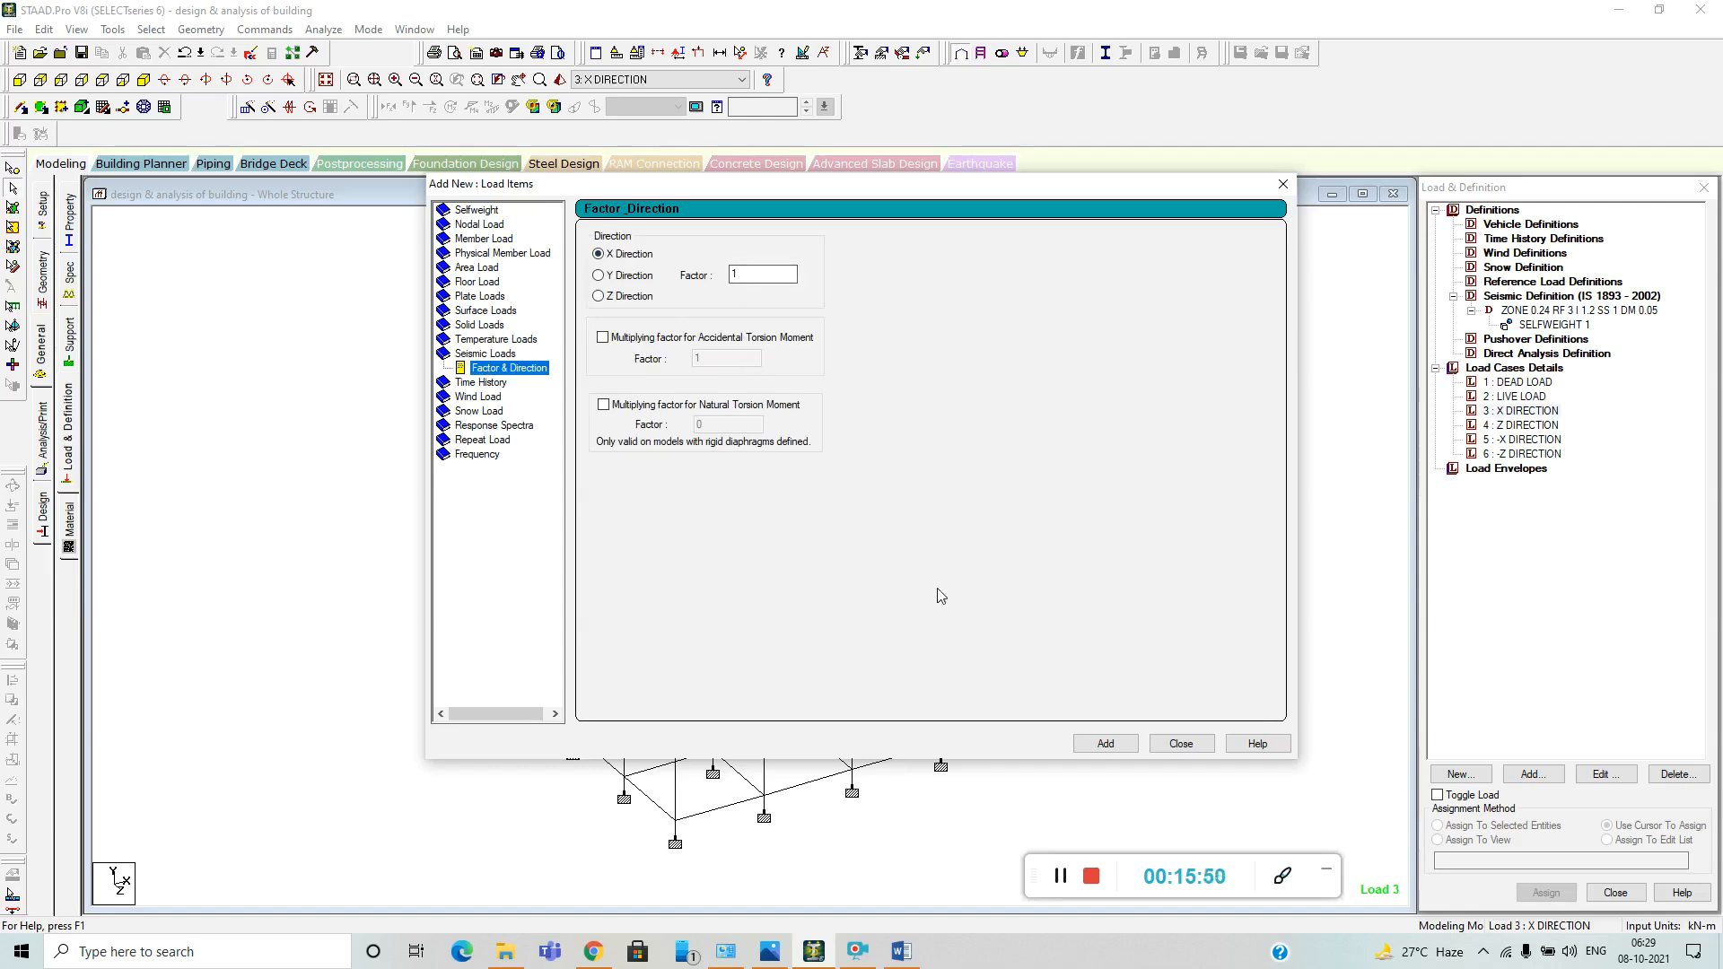
click(1104, 743)
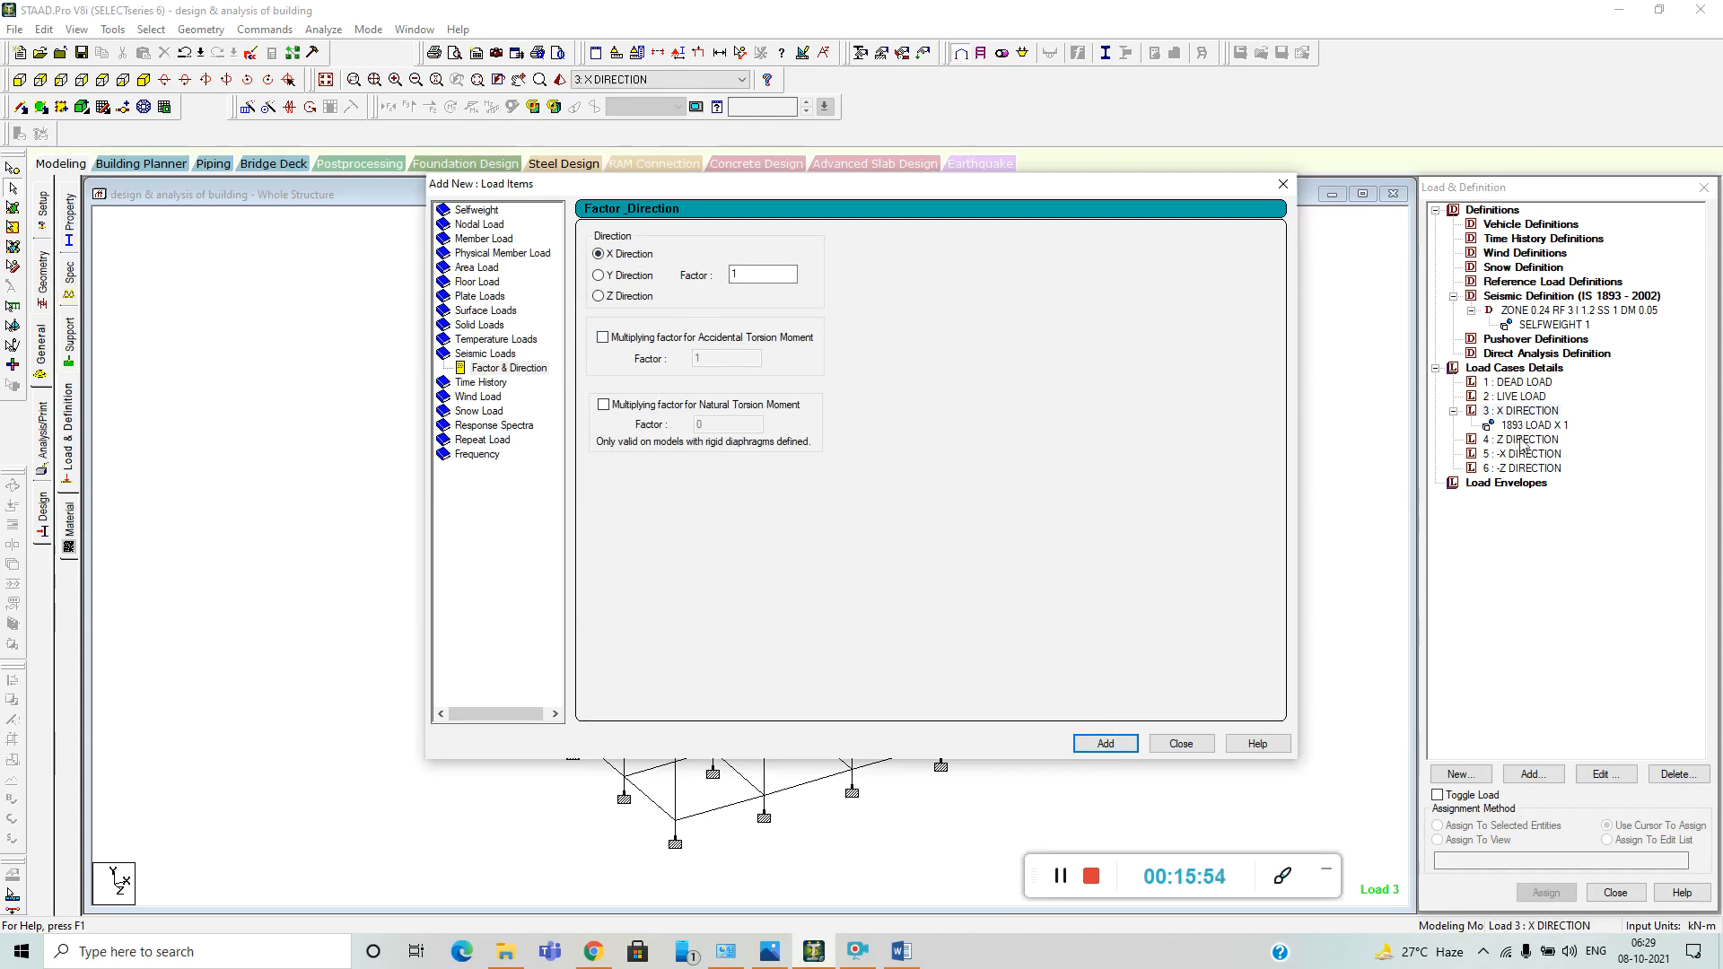
Add a seismic load in the Z direction with factor 1 to the Z DIRECTION load case.
click(1282, 185)
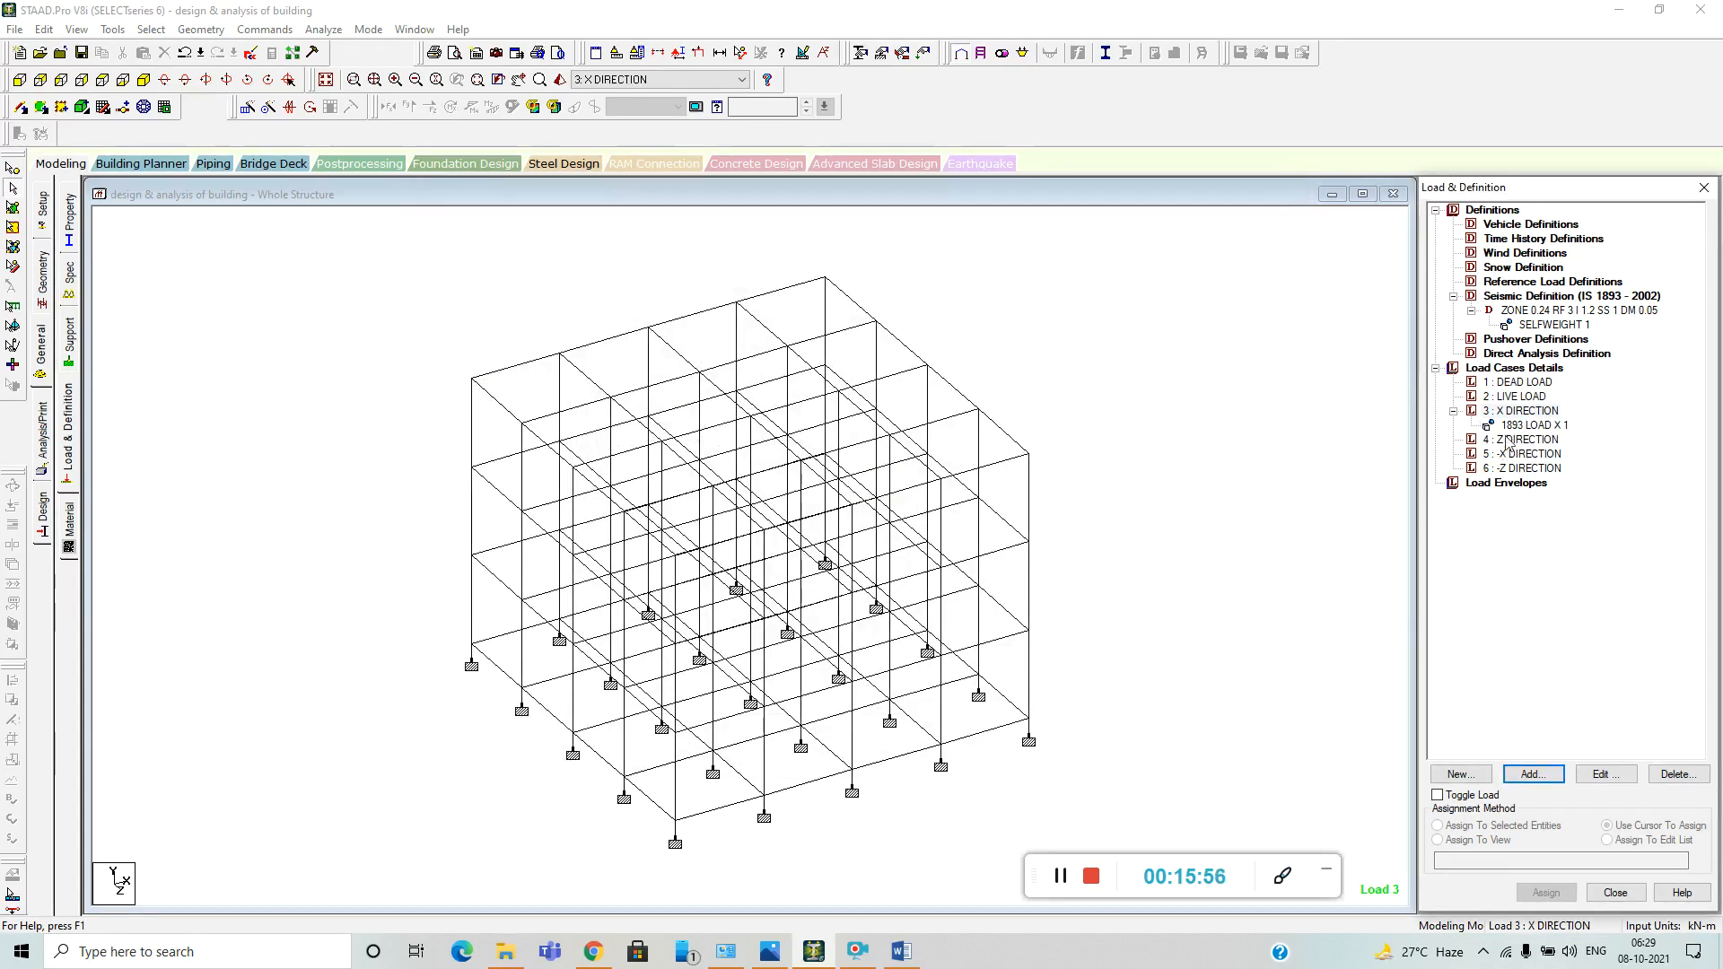
click(1525, 440)
click(1541, 777)
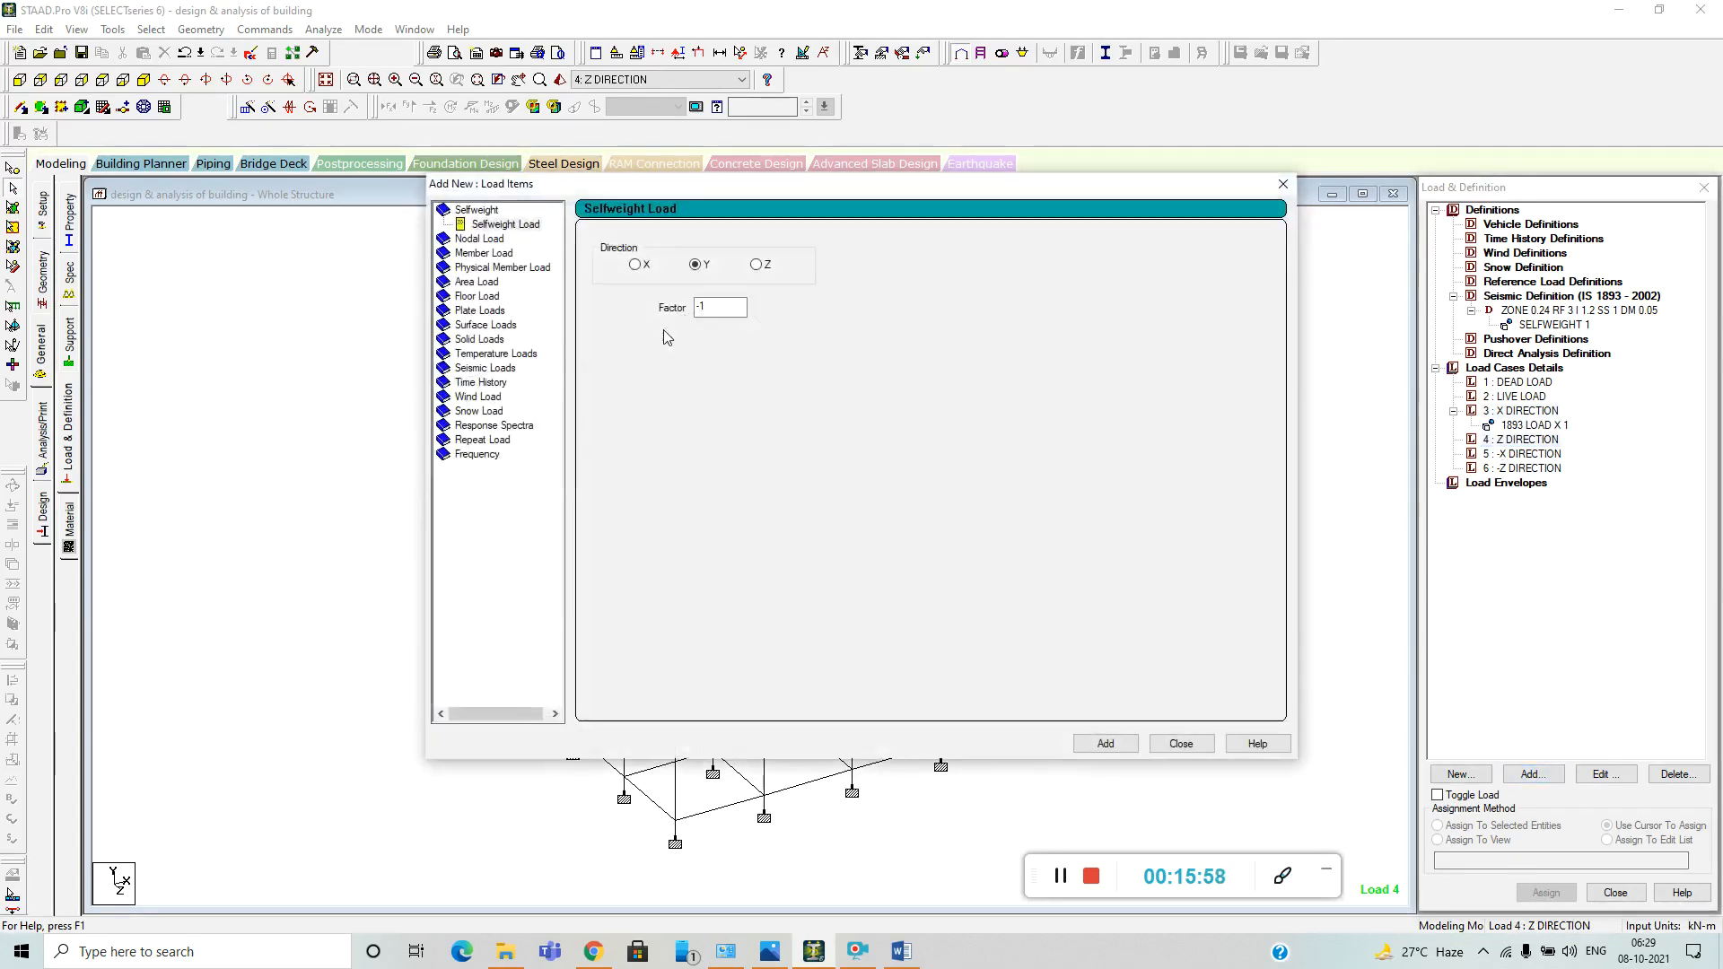
click(478, 363)
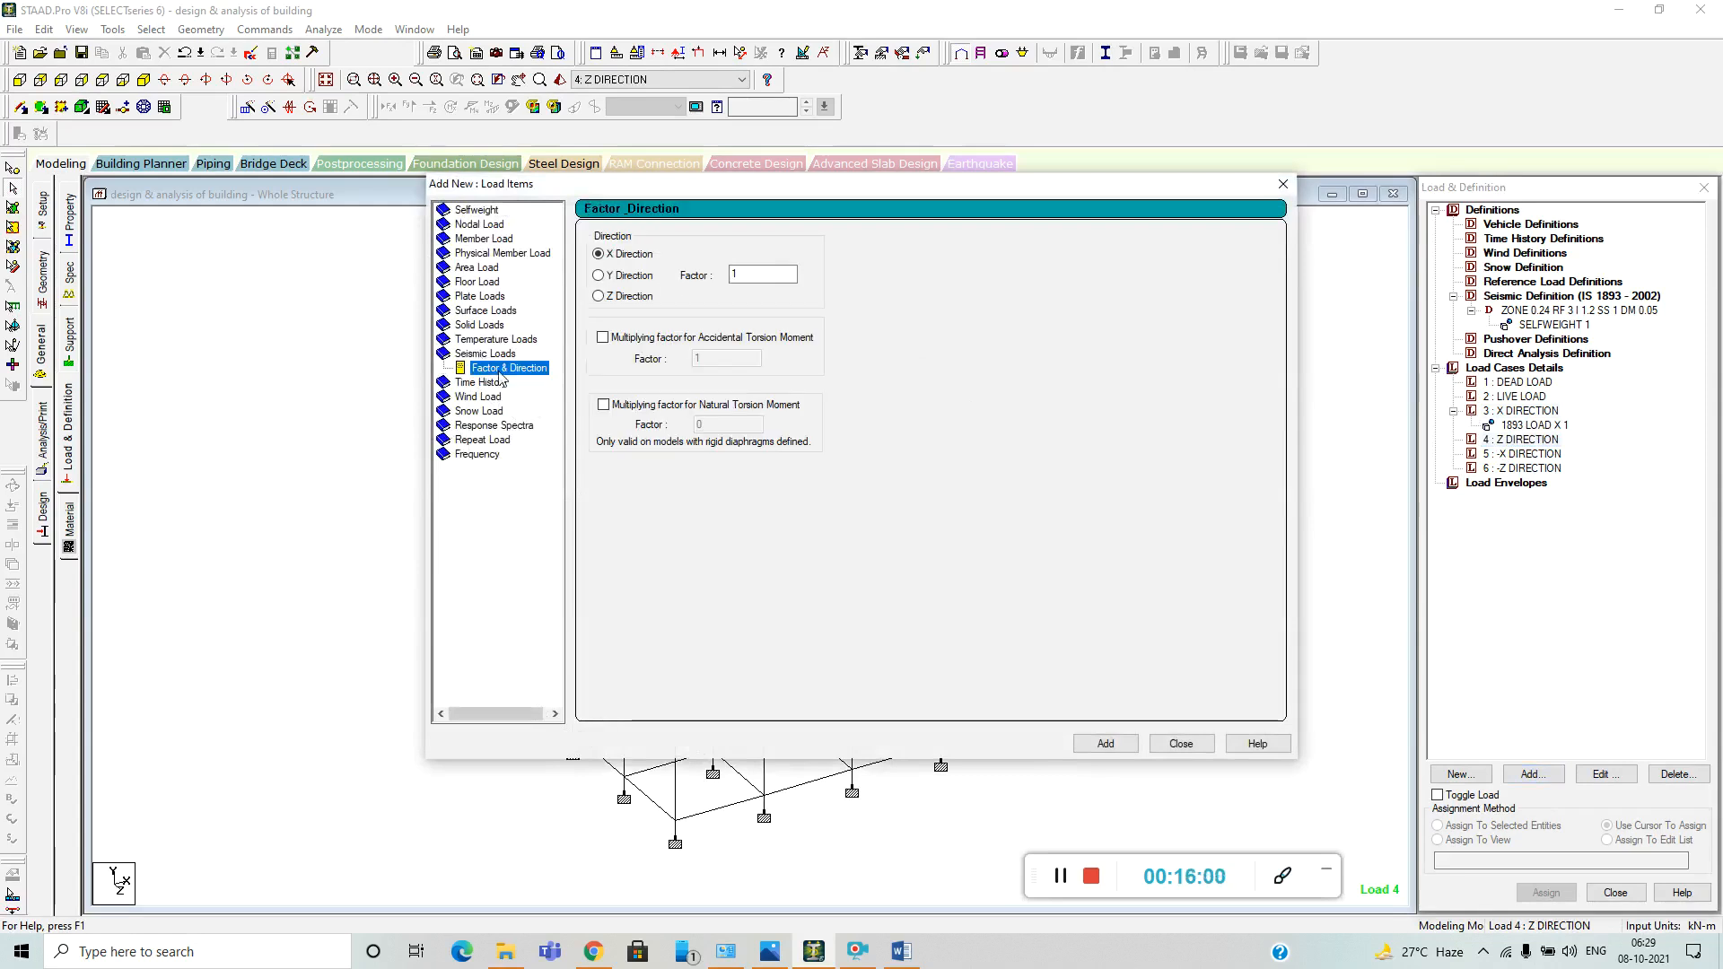
click(598, 296)
click(1105, 744)
click(1181, 744)
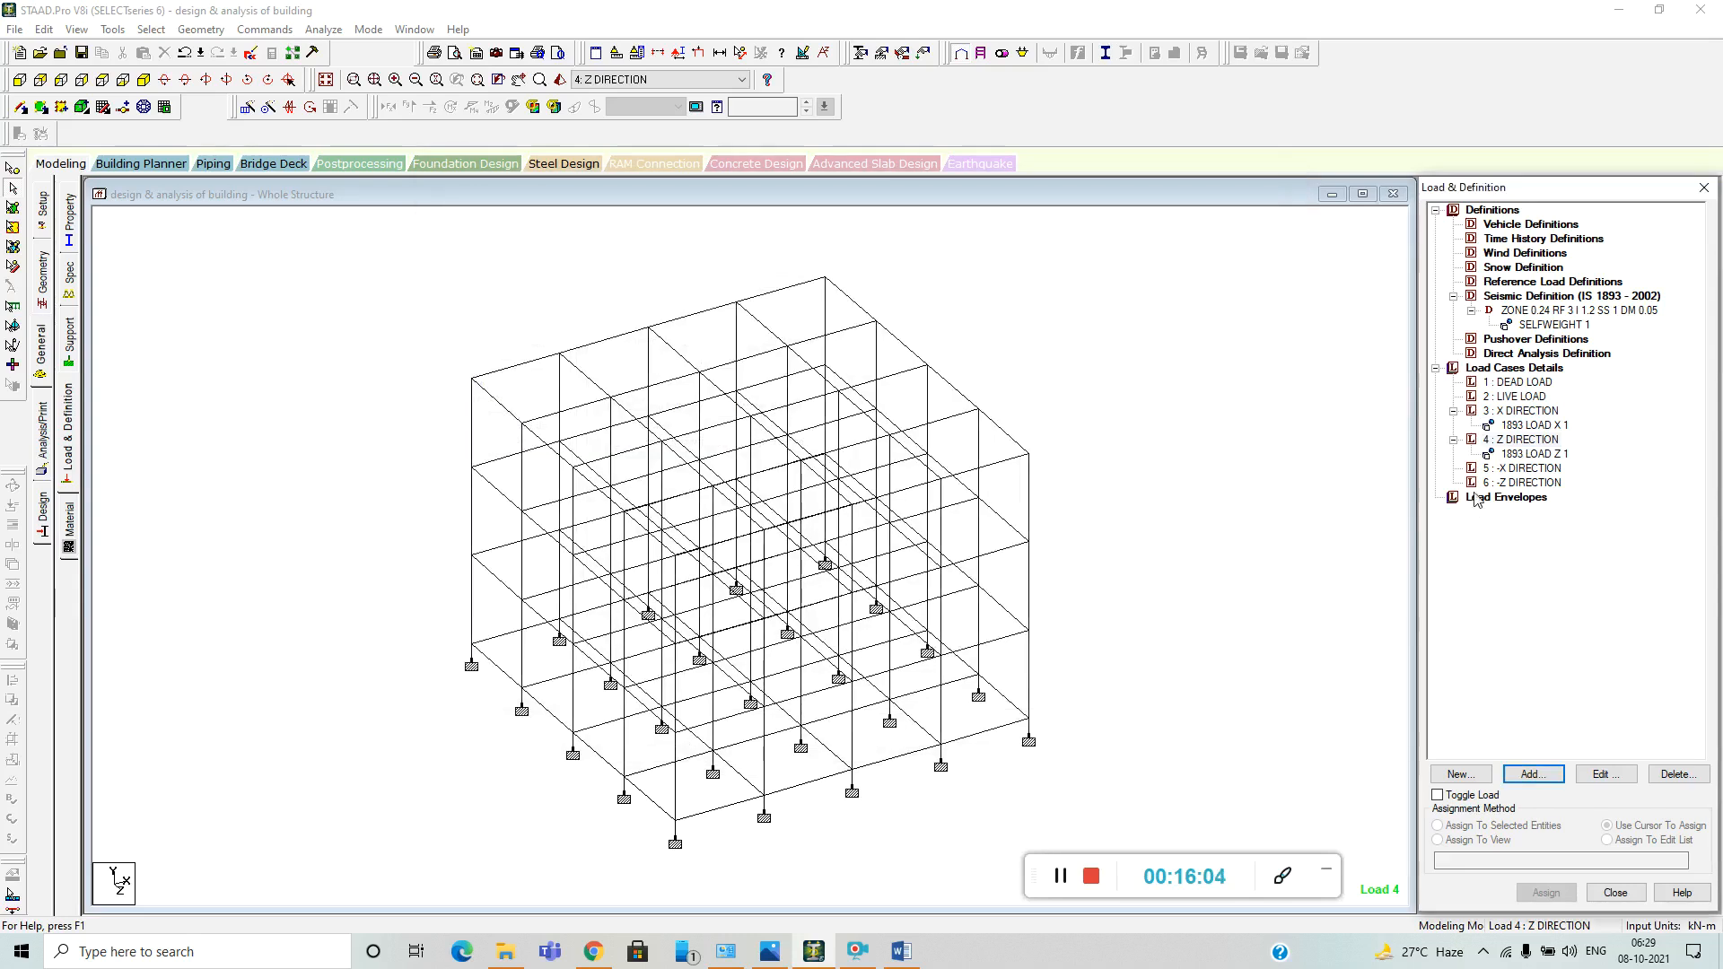
click(1523, 468)
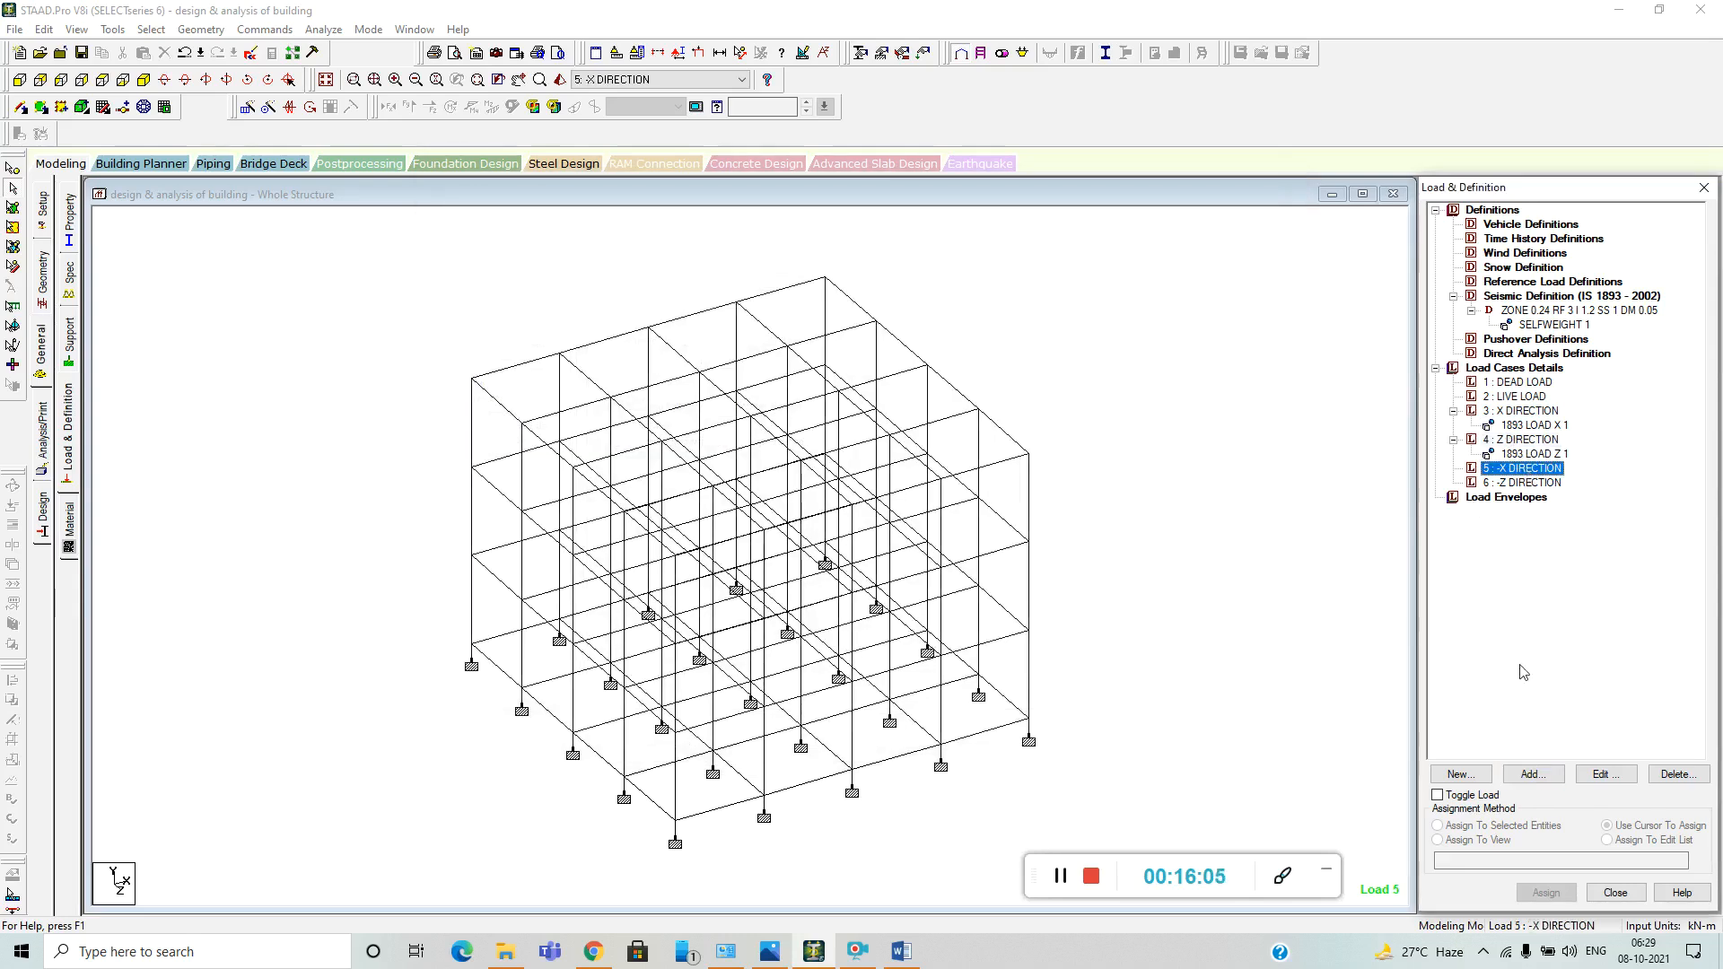
click(1549, 777)
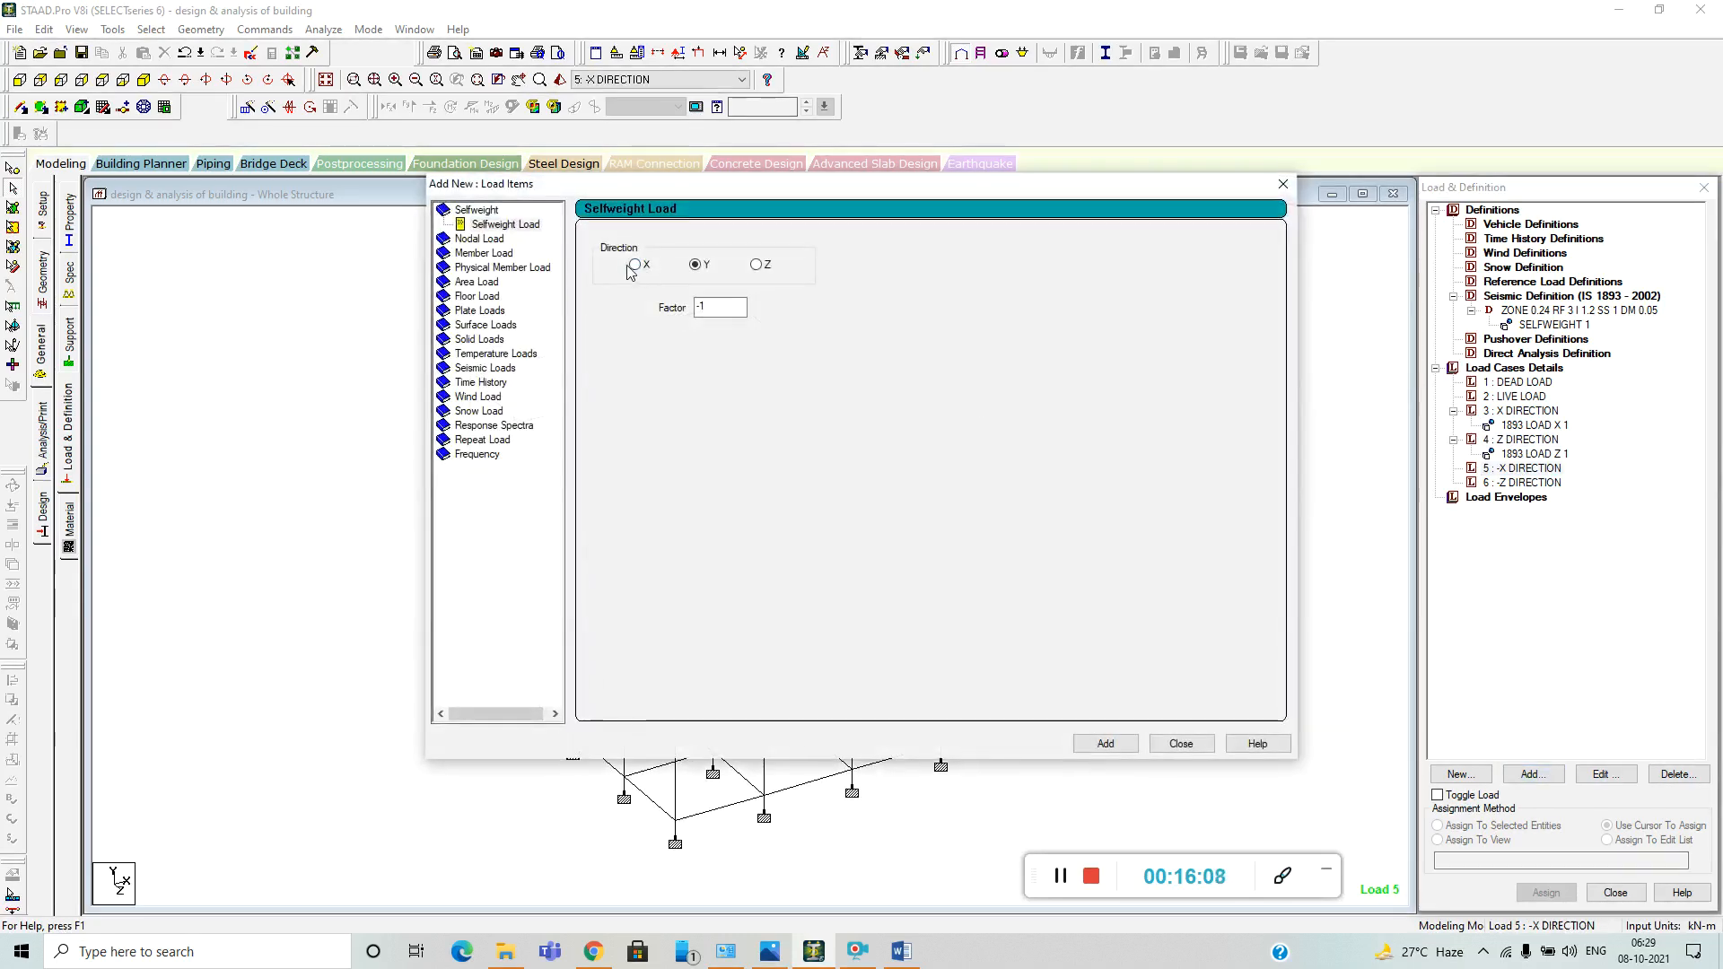
click(634, 265)
key(Tab)
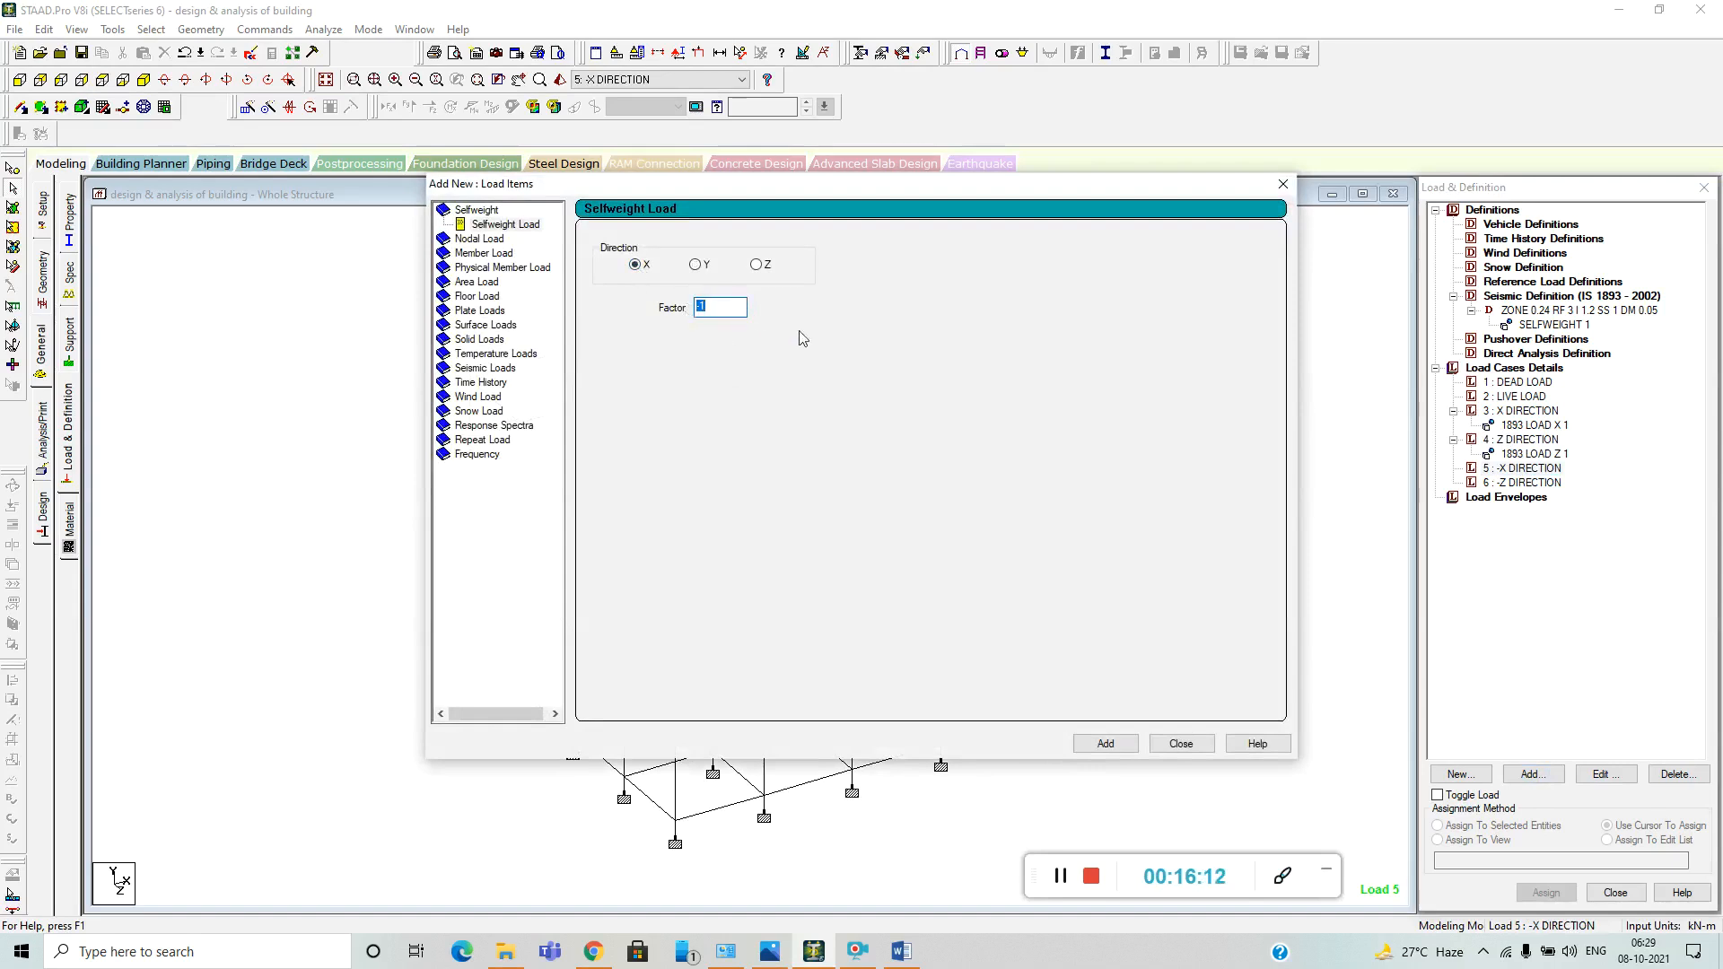
click(1282, 184)
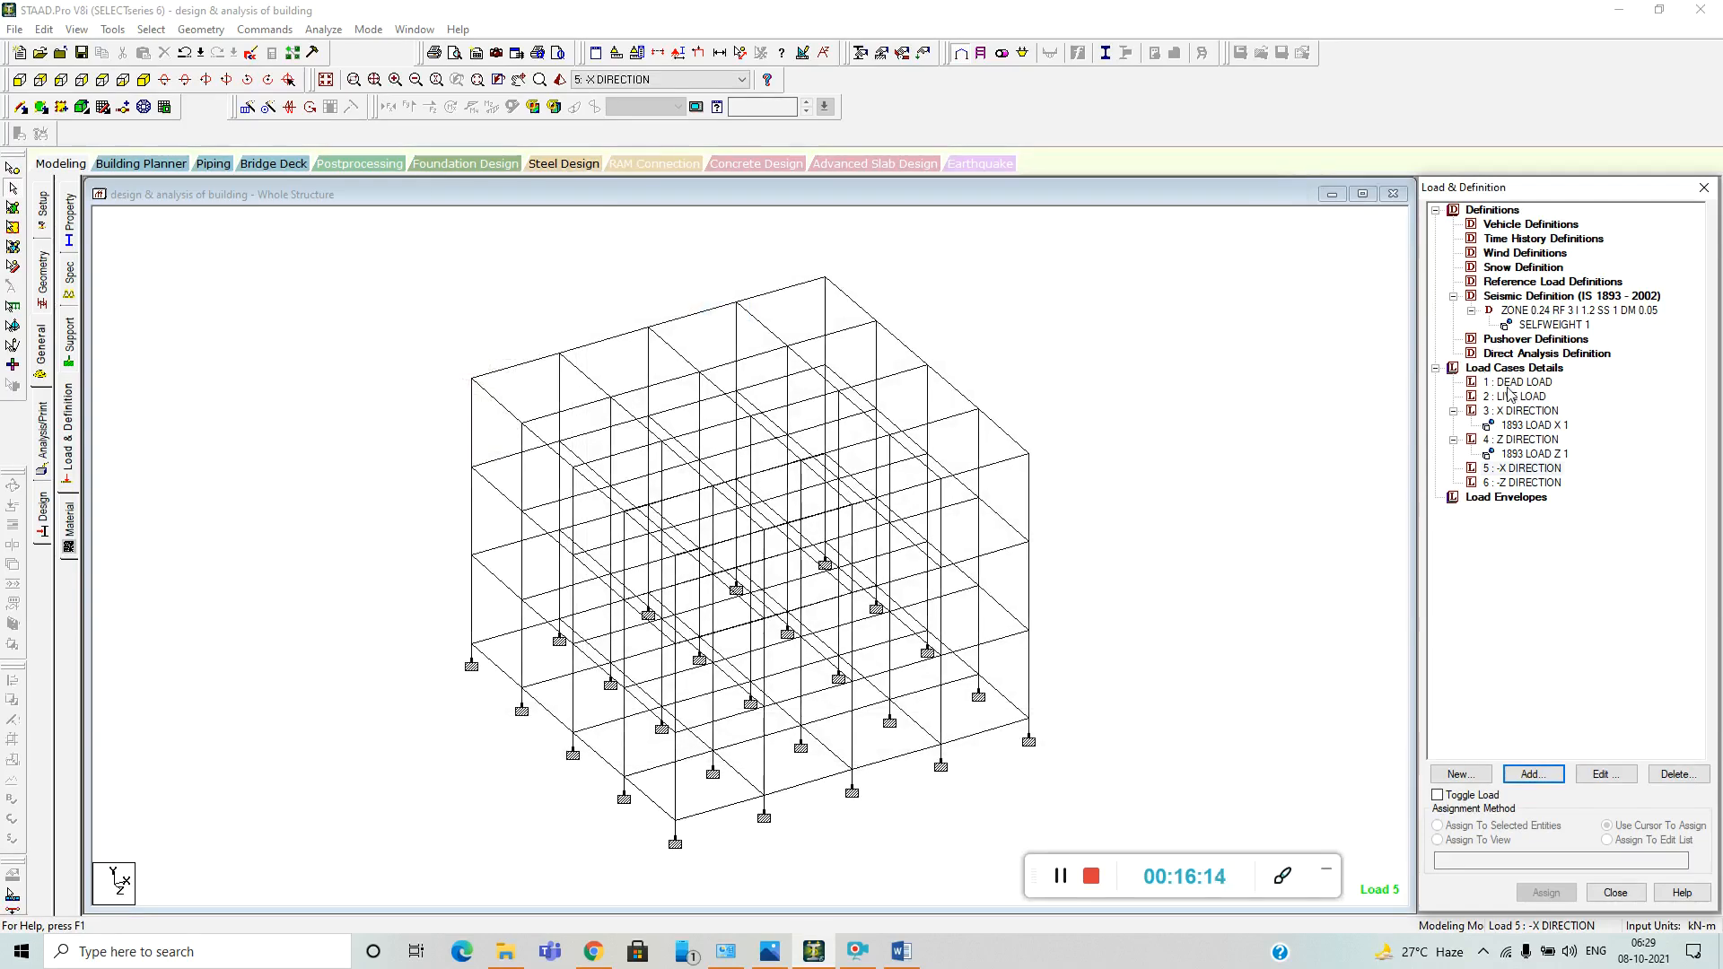
click(1524, 412)
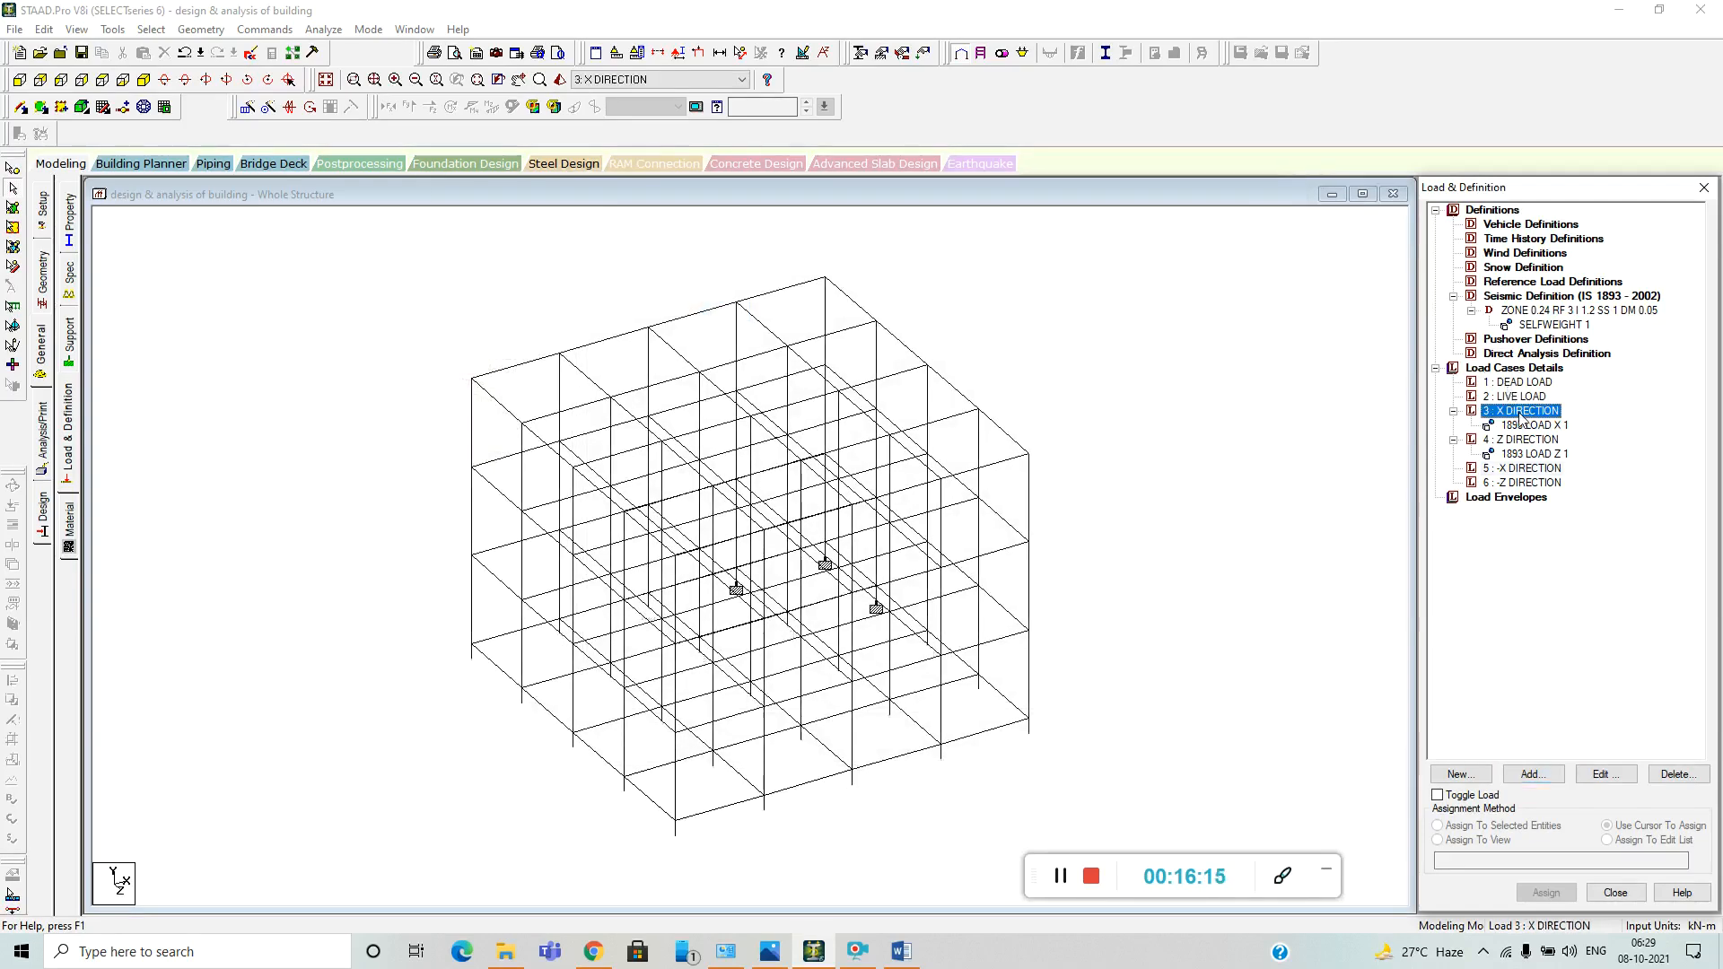
click(1532, 774)
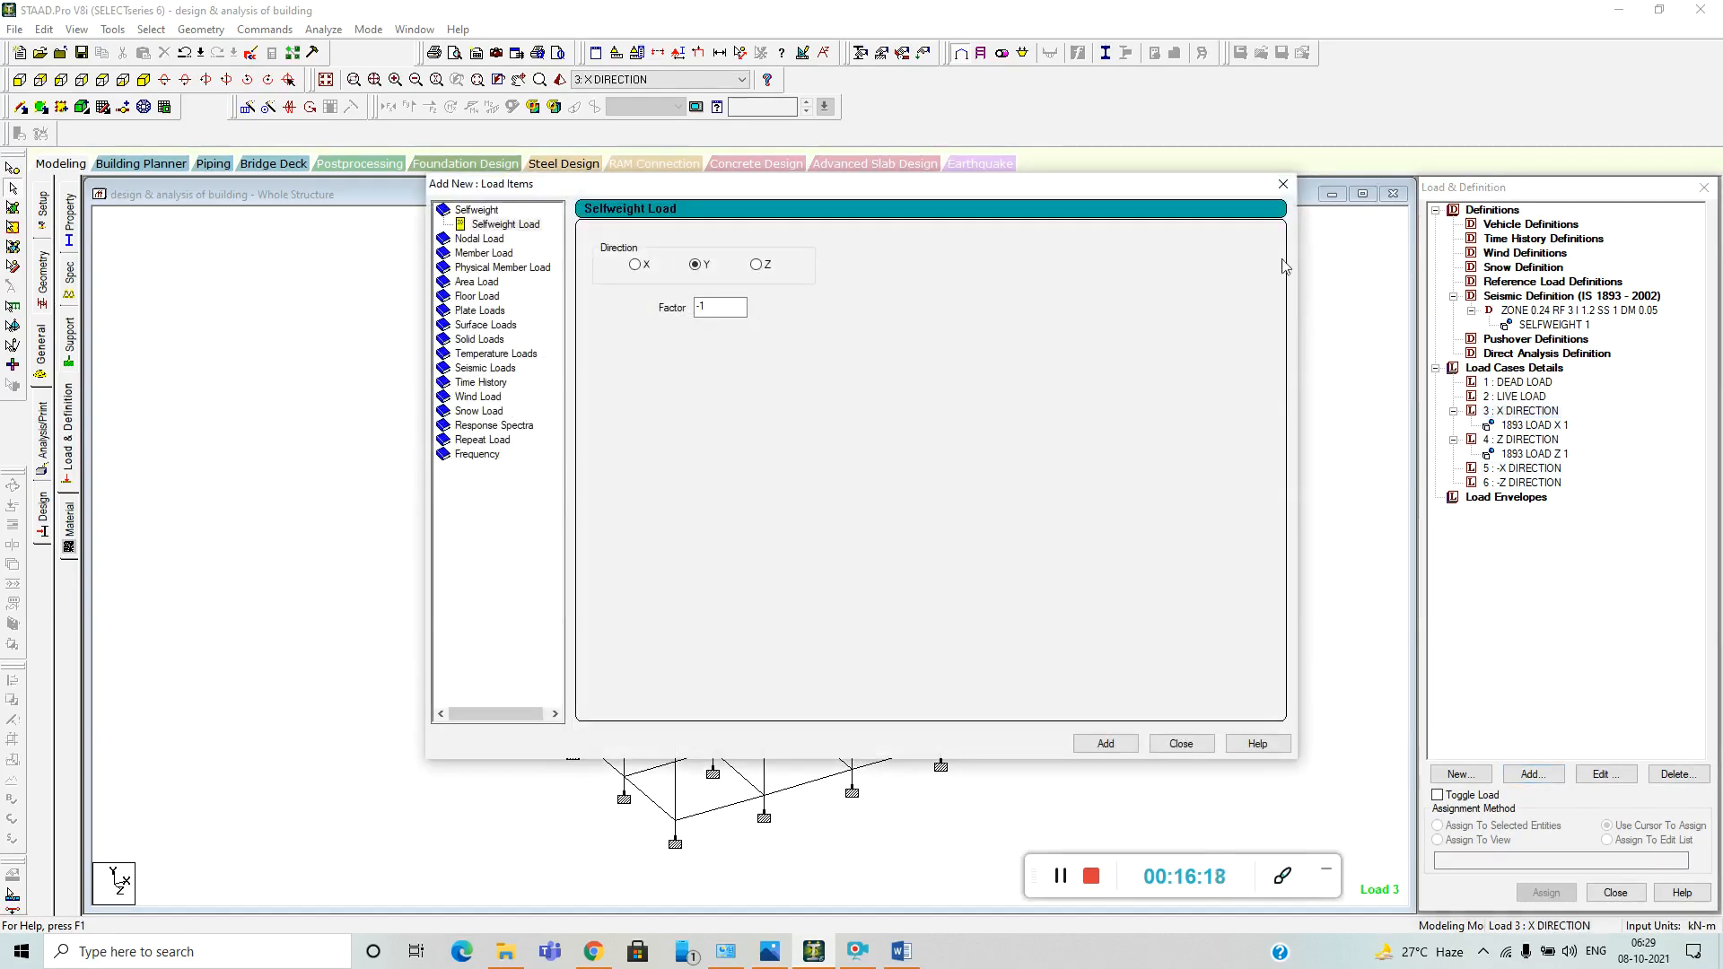
click(1283, 184)
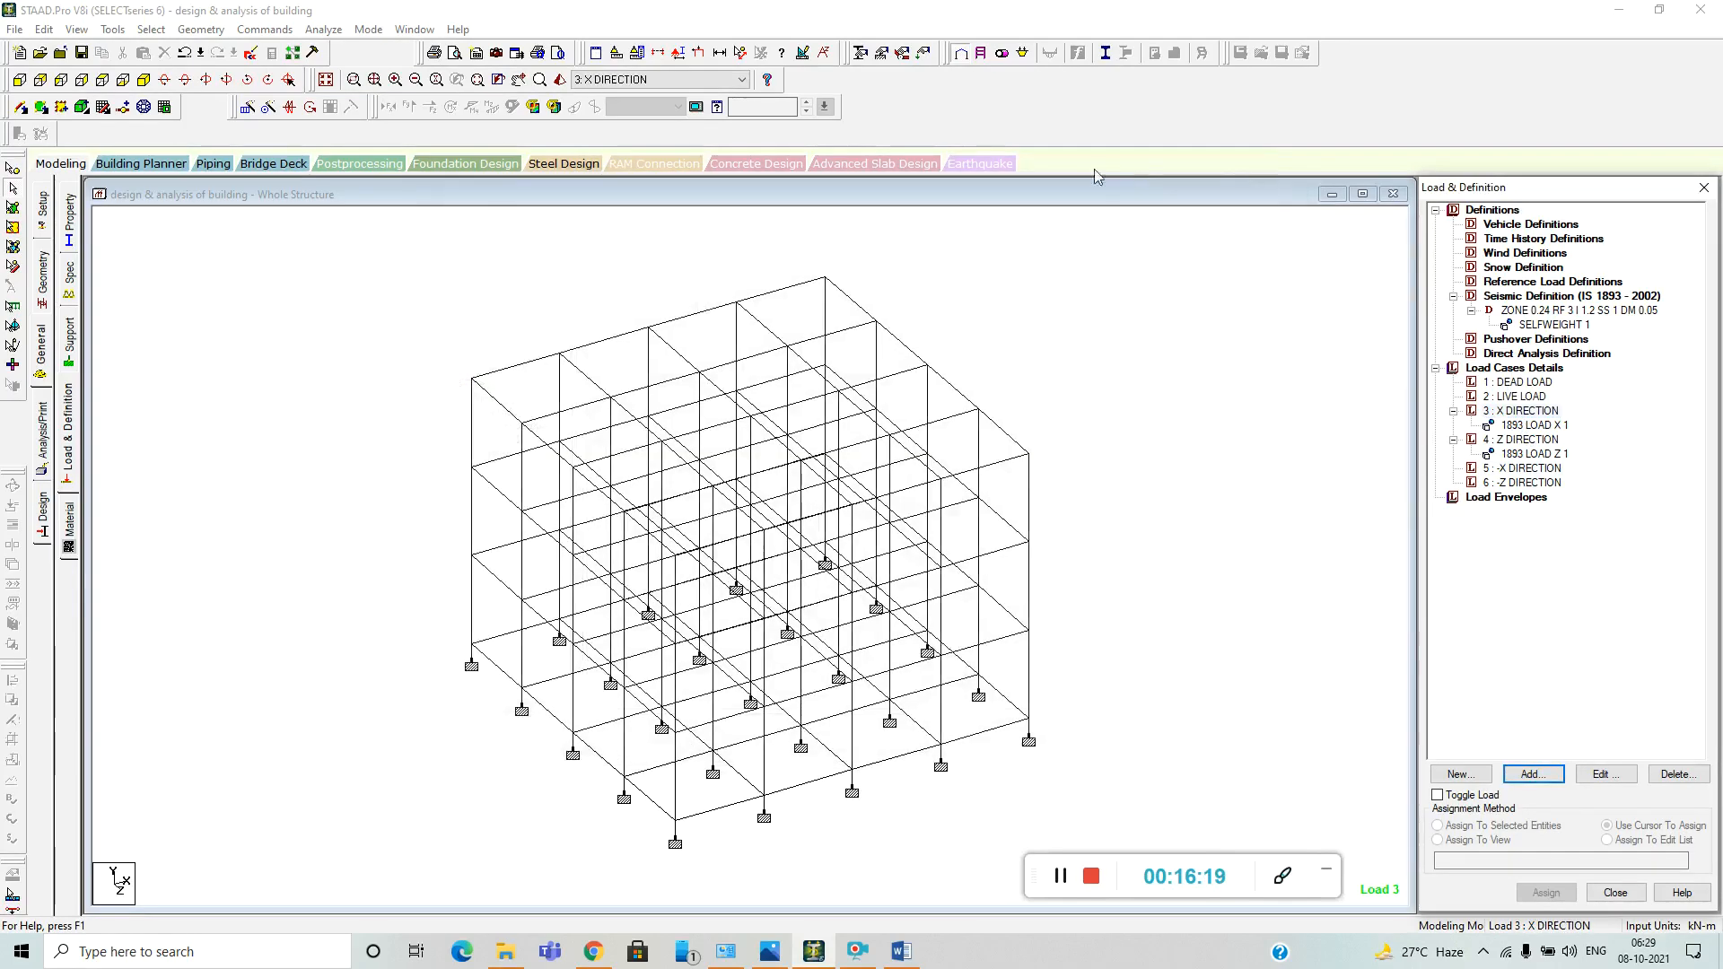
Add a seismic load in the X direction with factor -1 to the -X DIRECTION load case.
click(1551, 470)
click(1543, 774)
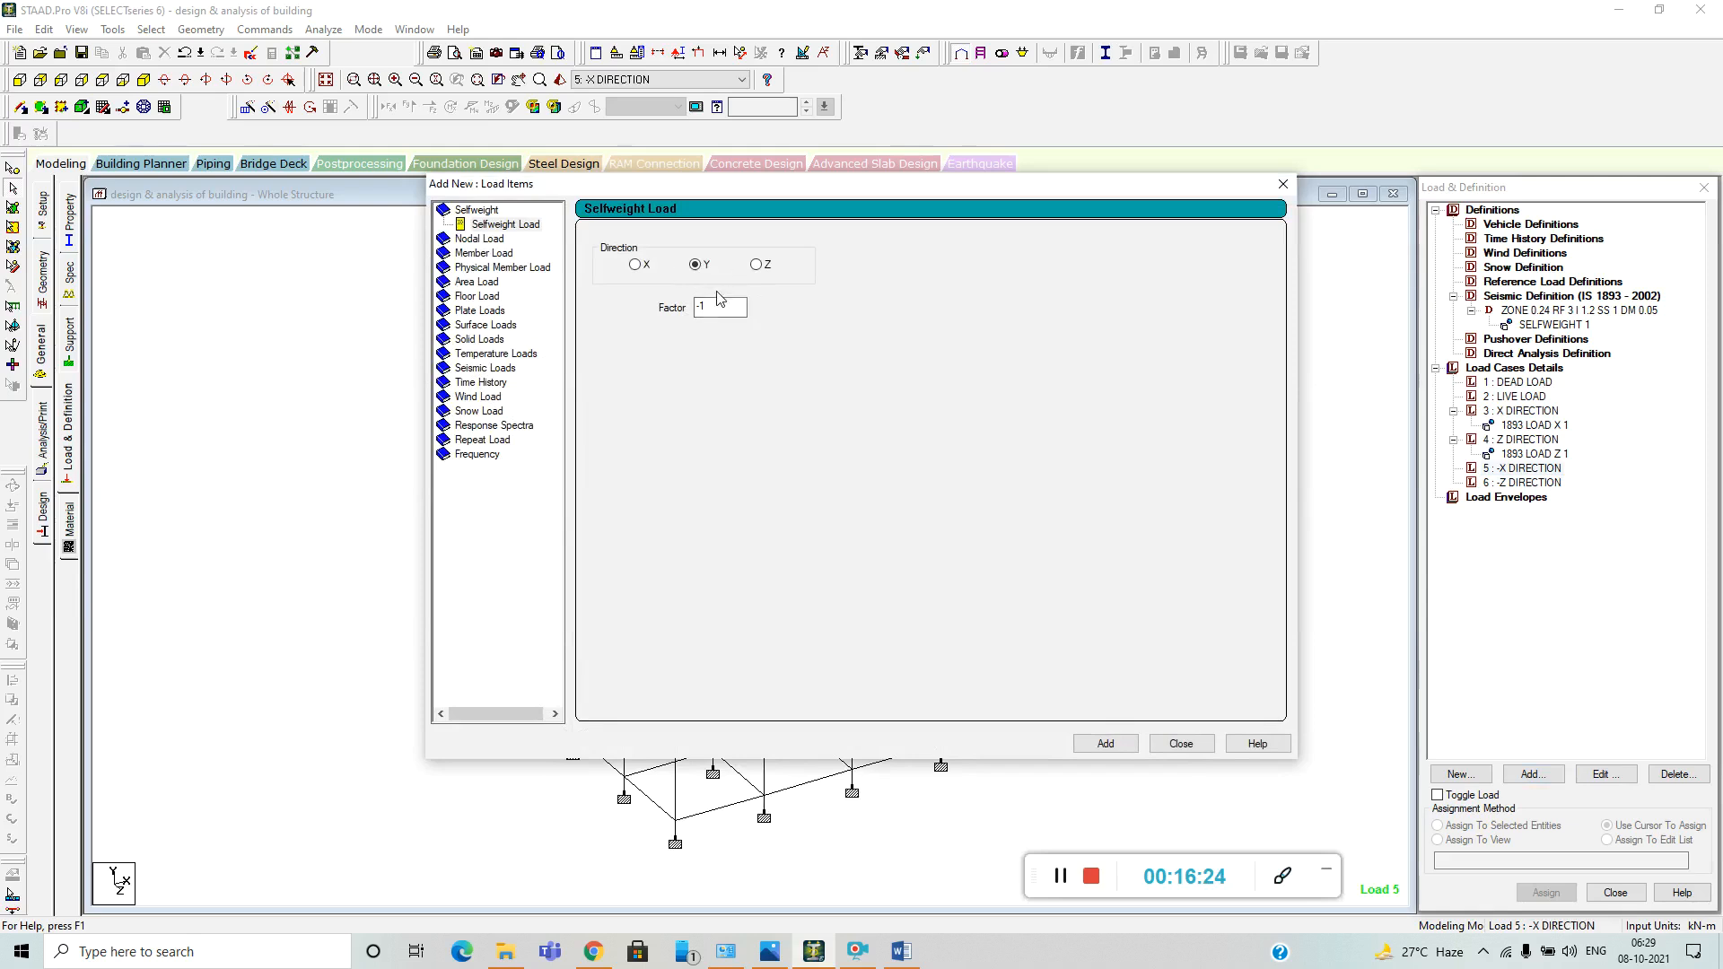
click(482, 368)
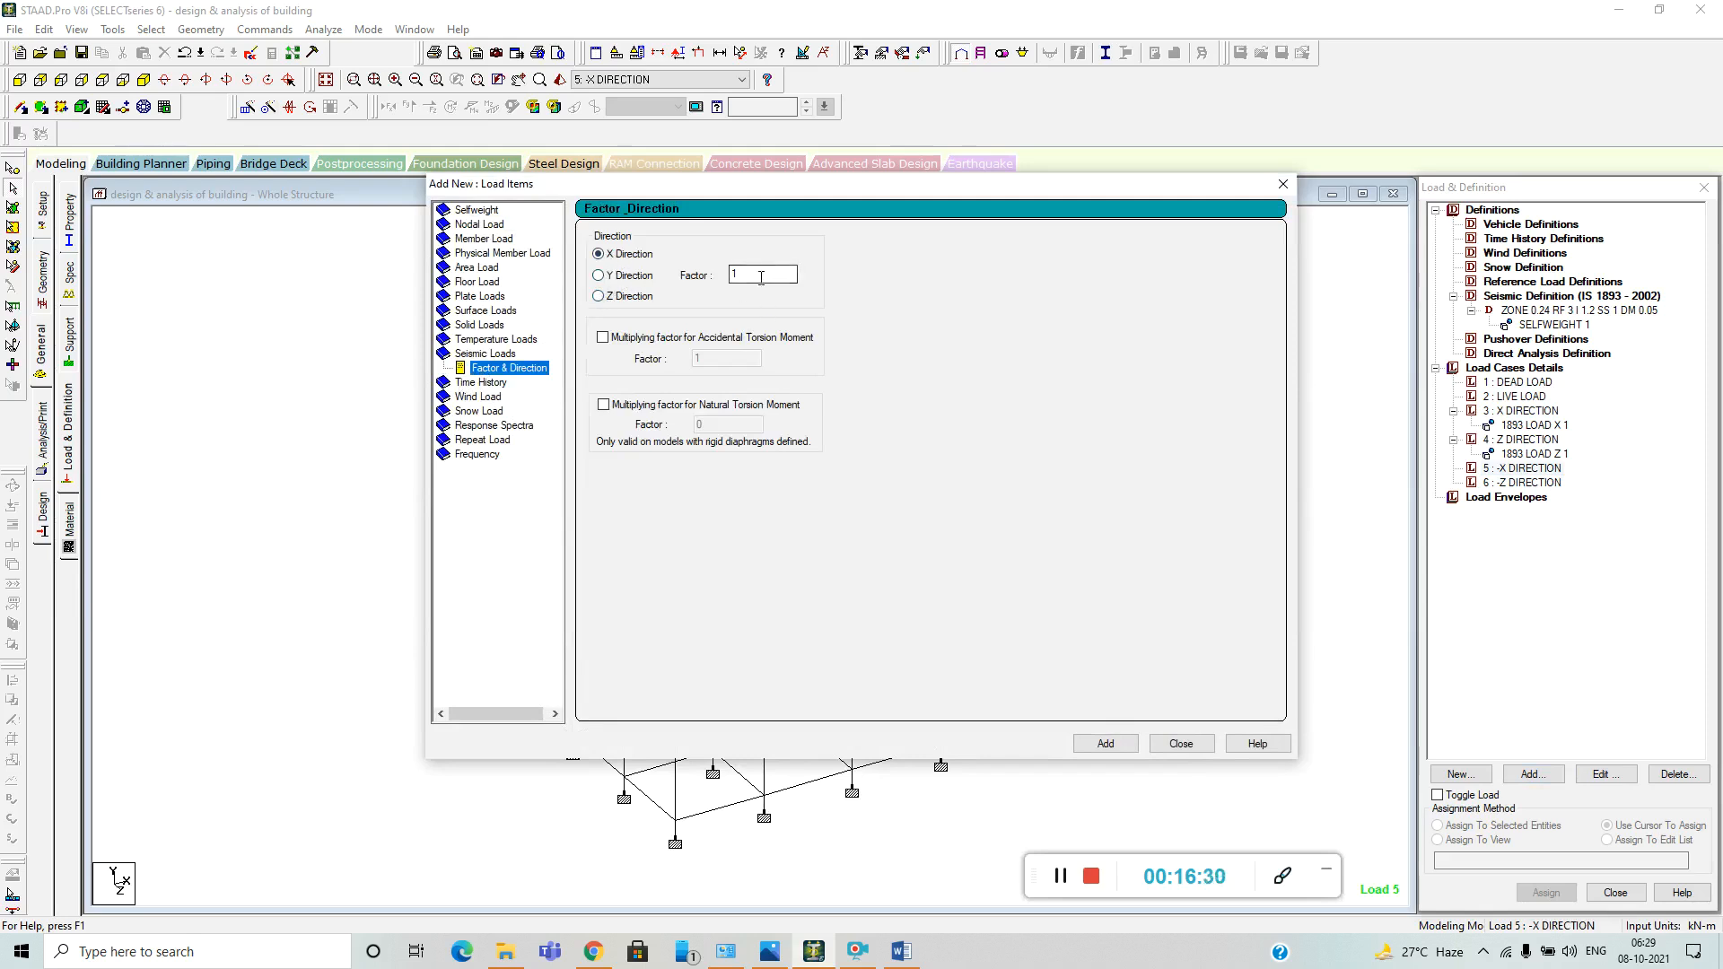
drag(761, 275, 726, 273)
click(1102, 745)
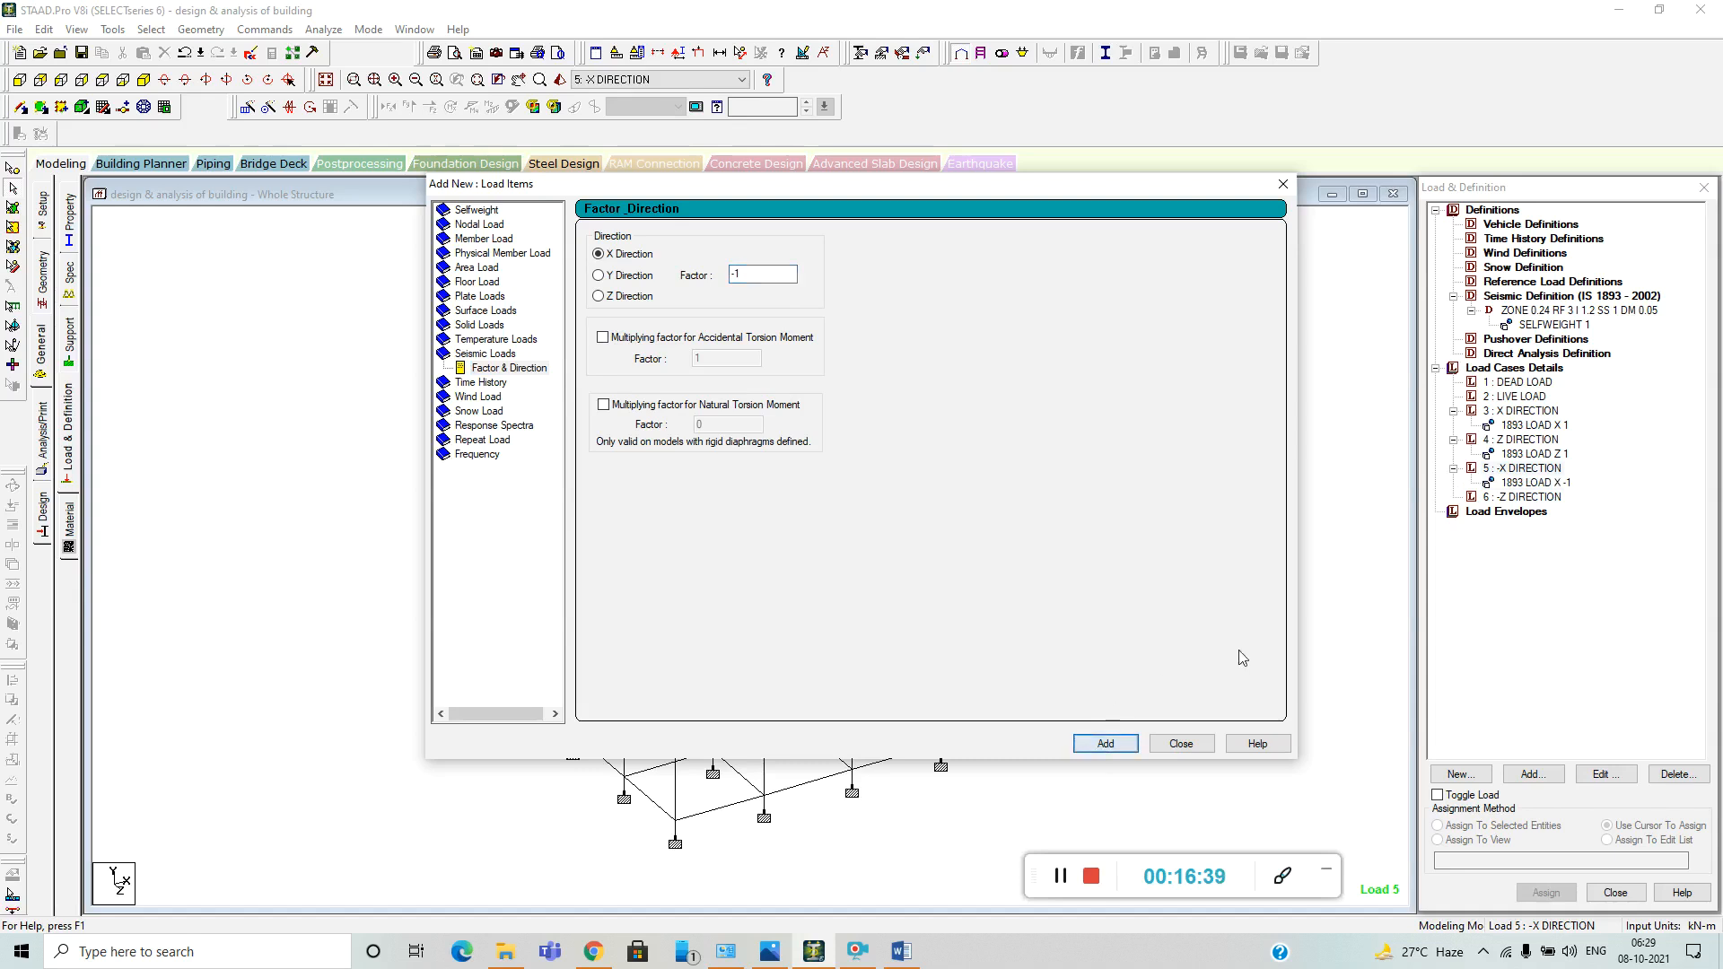
click(1283, 184)
Add a seismic load in the Z direction with factor -1 to the -Z DIRECTION load case.
click(1523, 496)
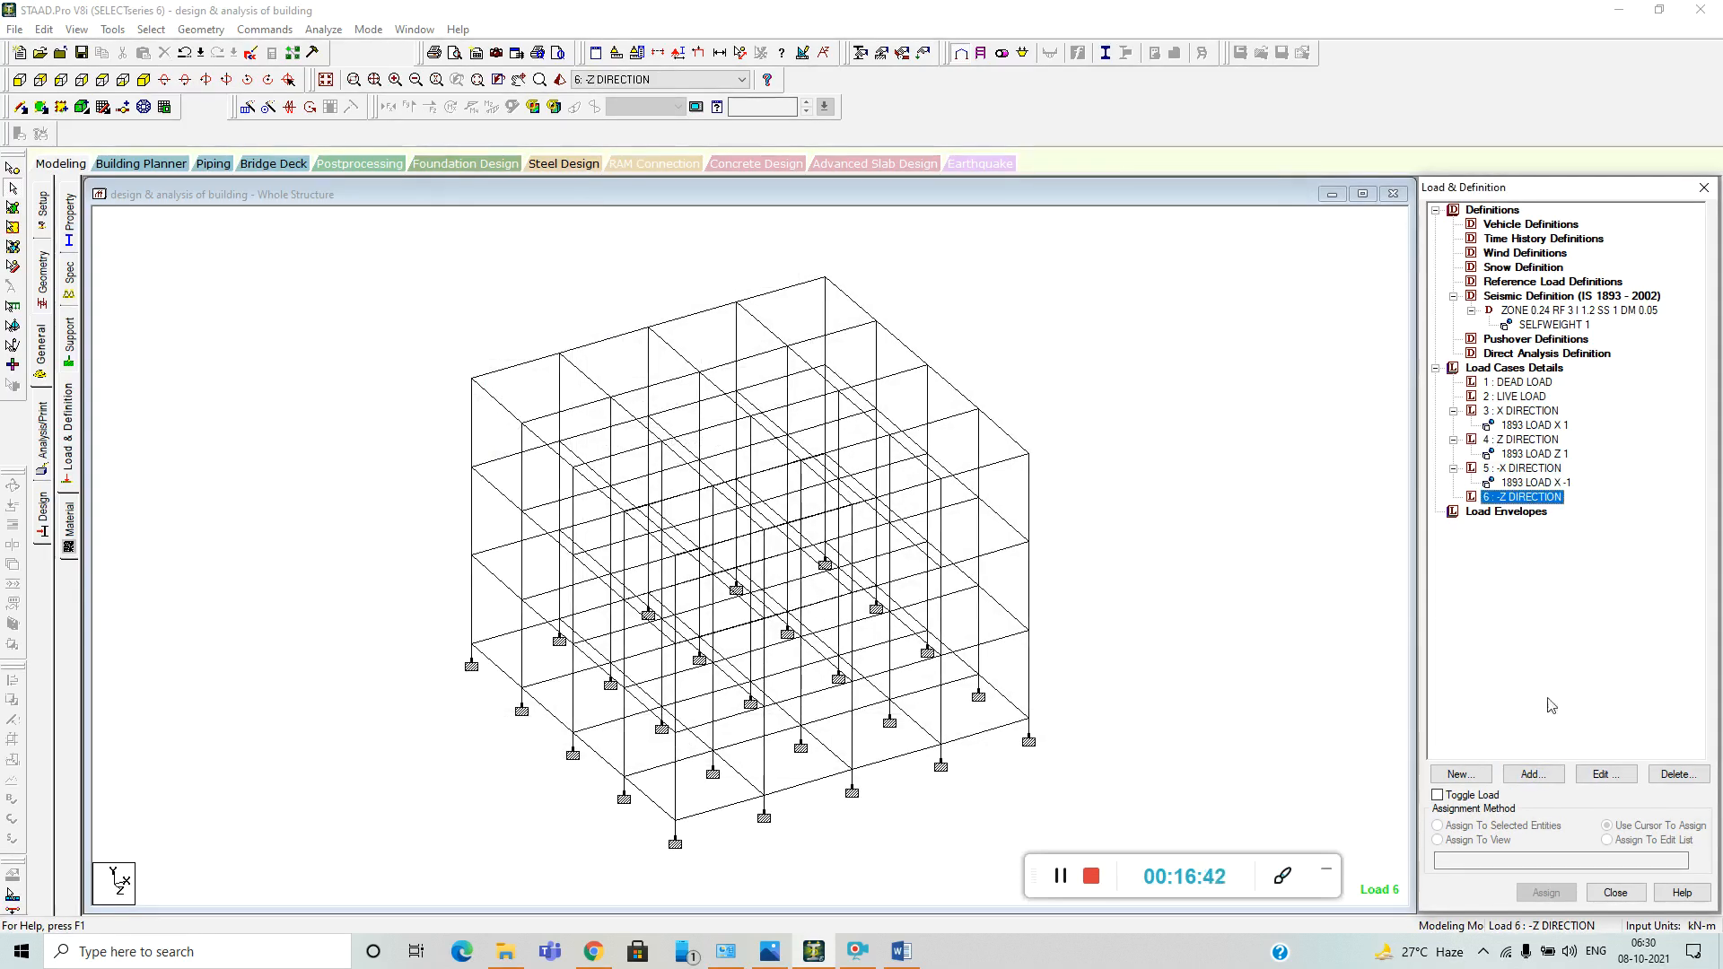
click(1534, 774)
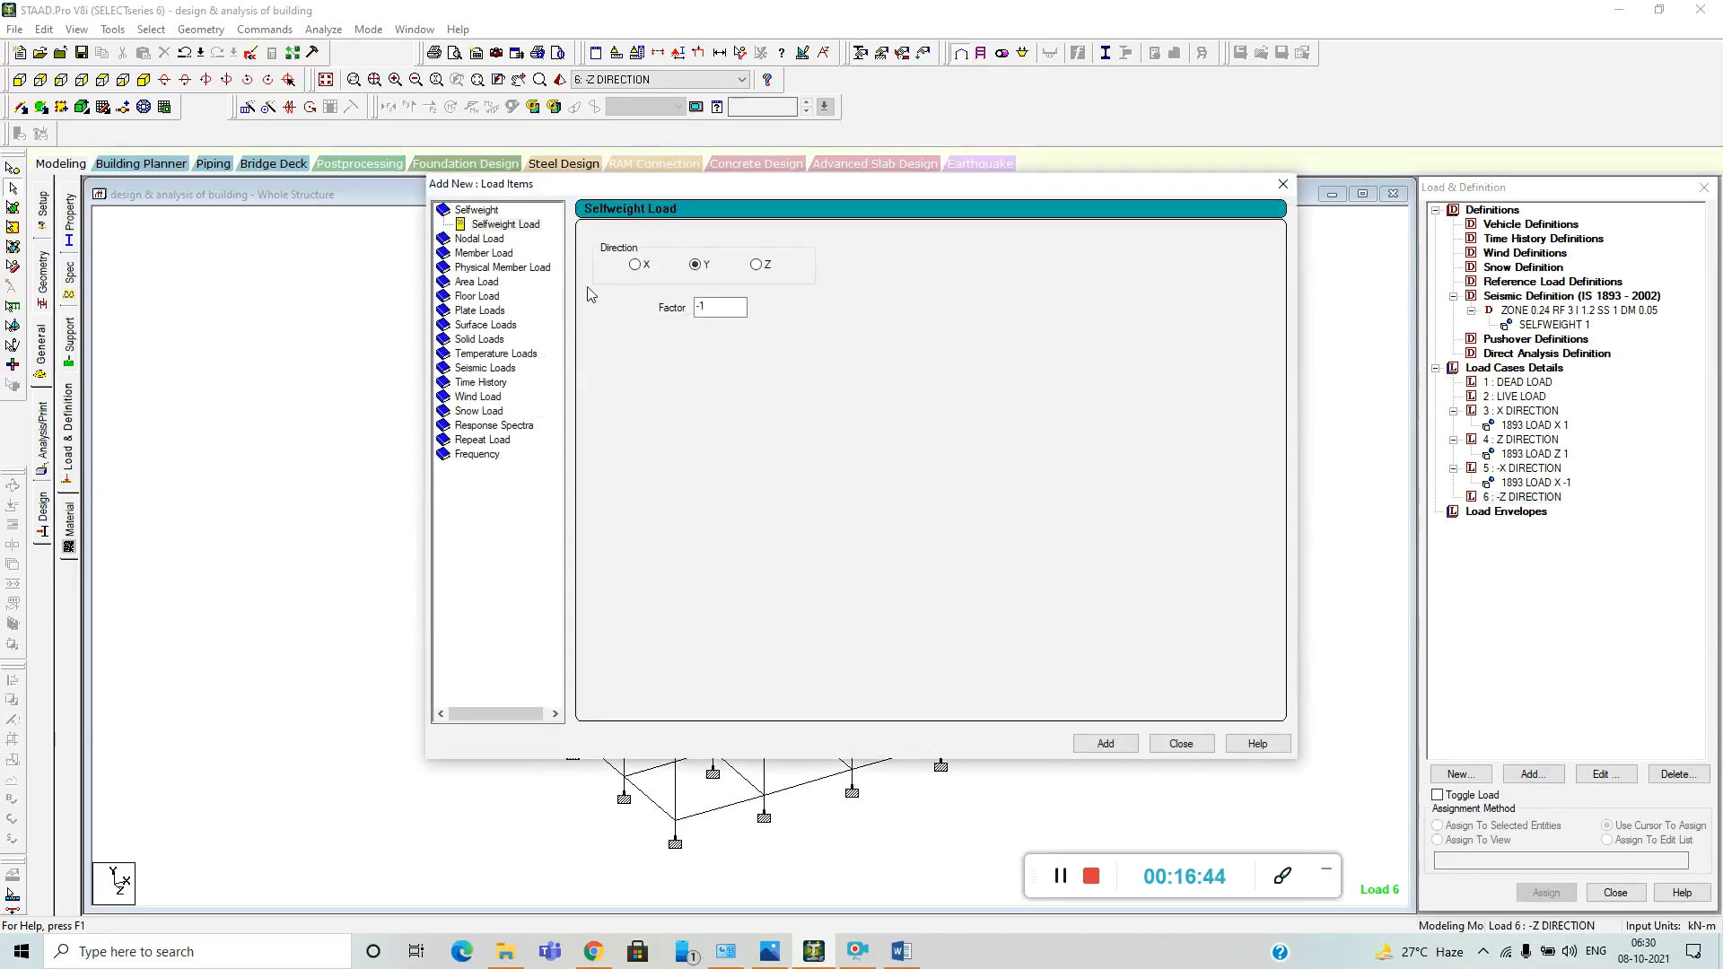
click(489, 368)
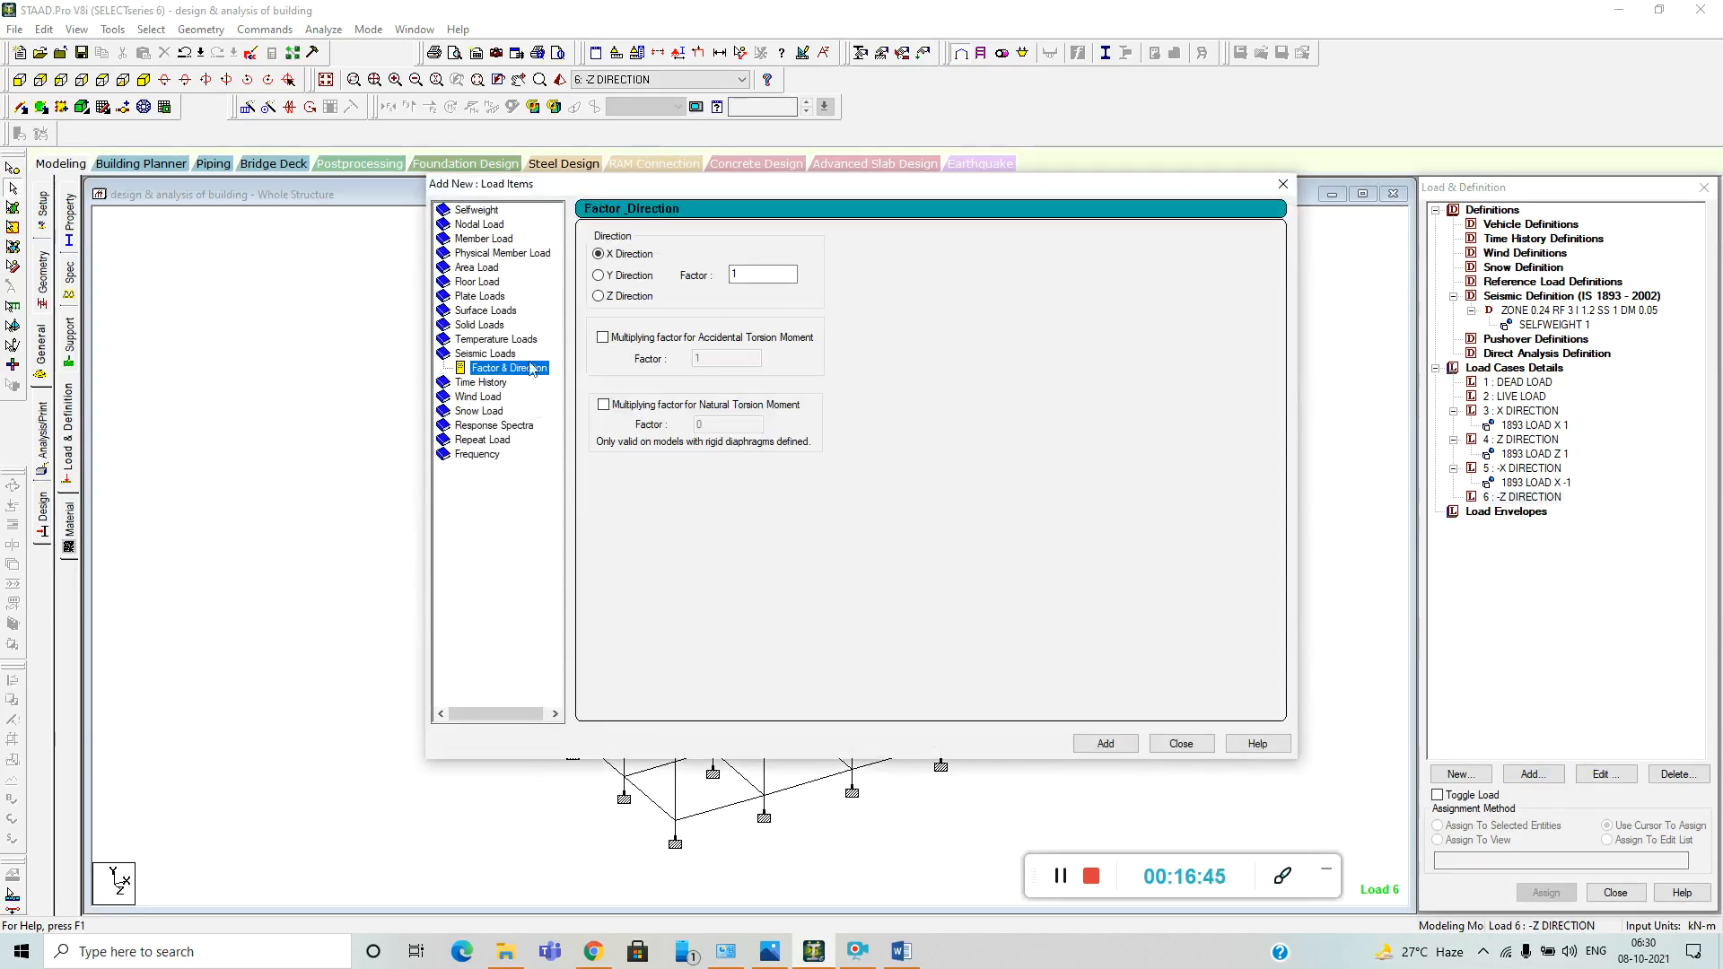
click(600, 296)
double_click(734, 274)
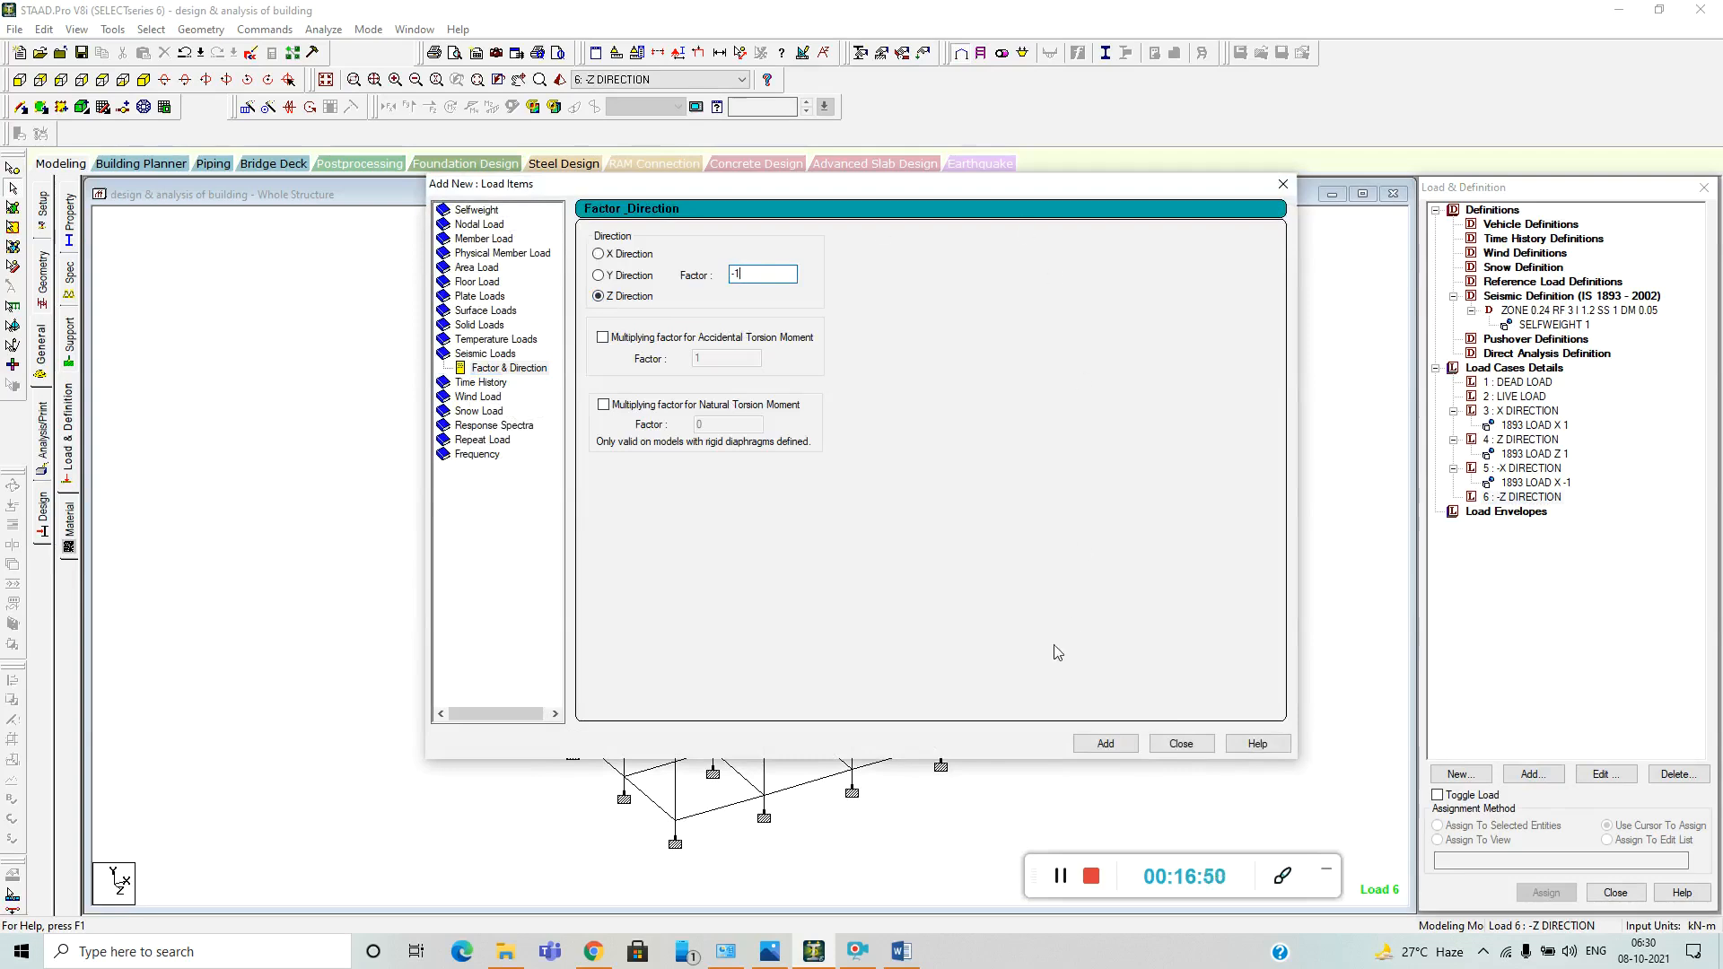
click(1087, 746)
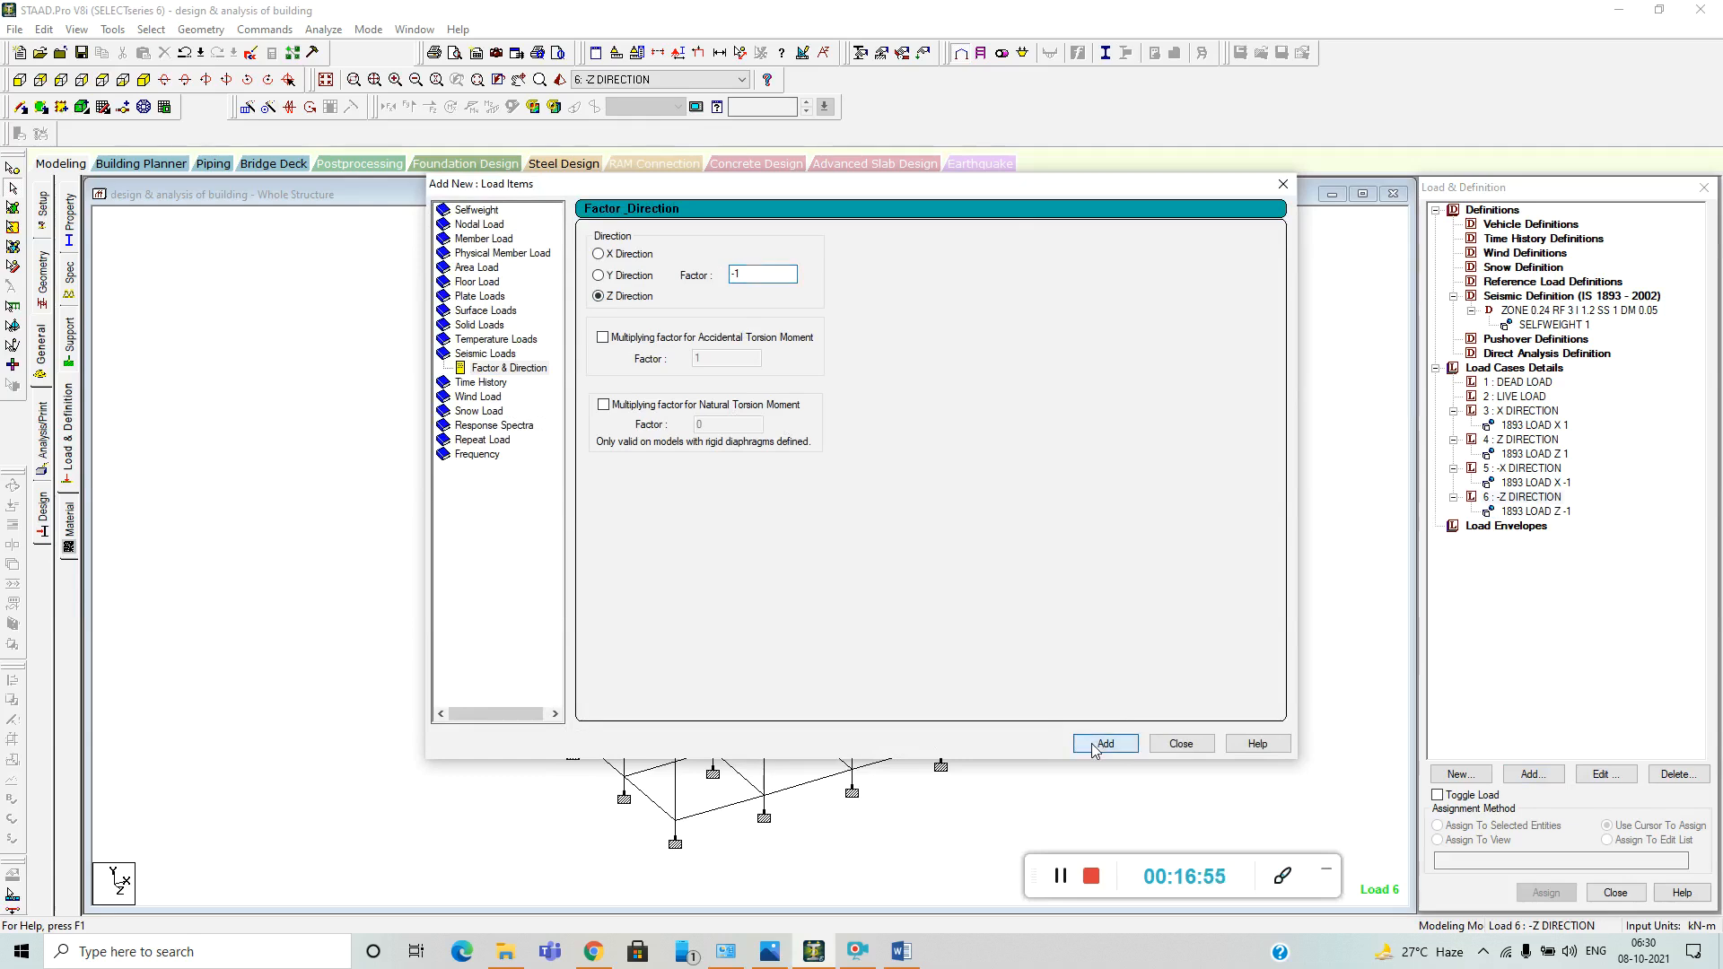
click(1181, 746)
Add a selfweight load in the Y direction with factor -1 to the DEAD LOAD case, allowing the auto save.
click(1524, 383)
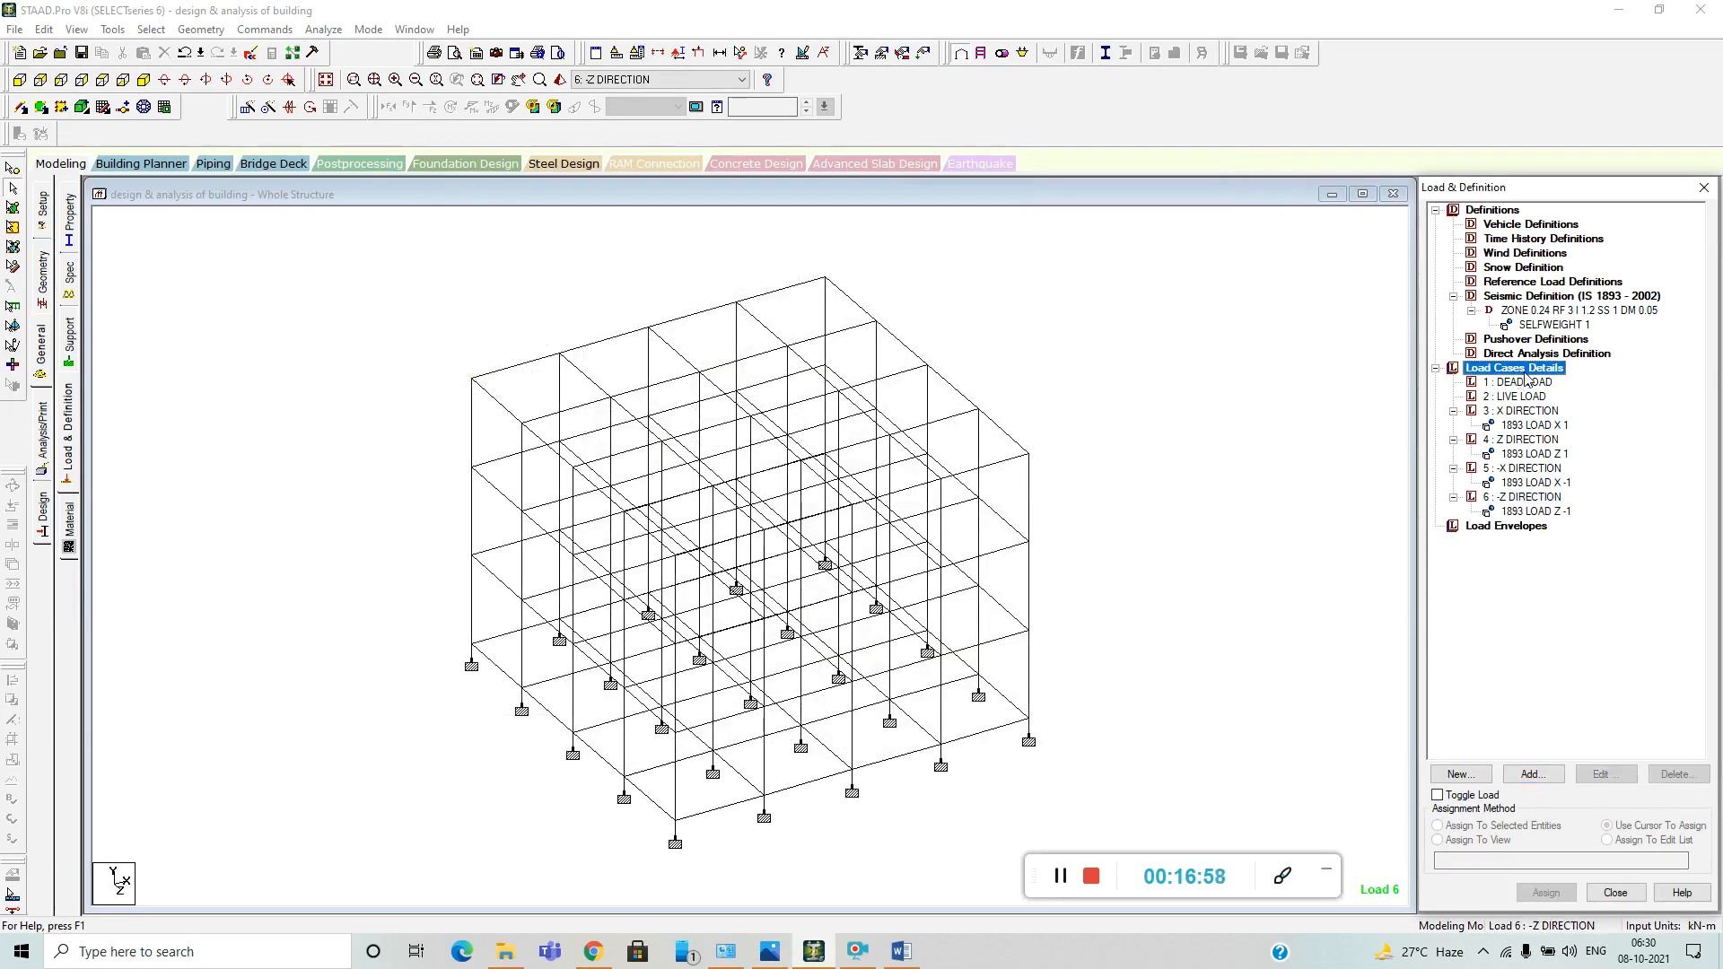
click(1533, 773)
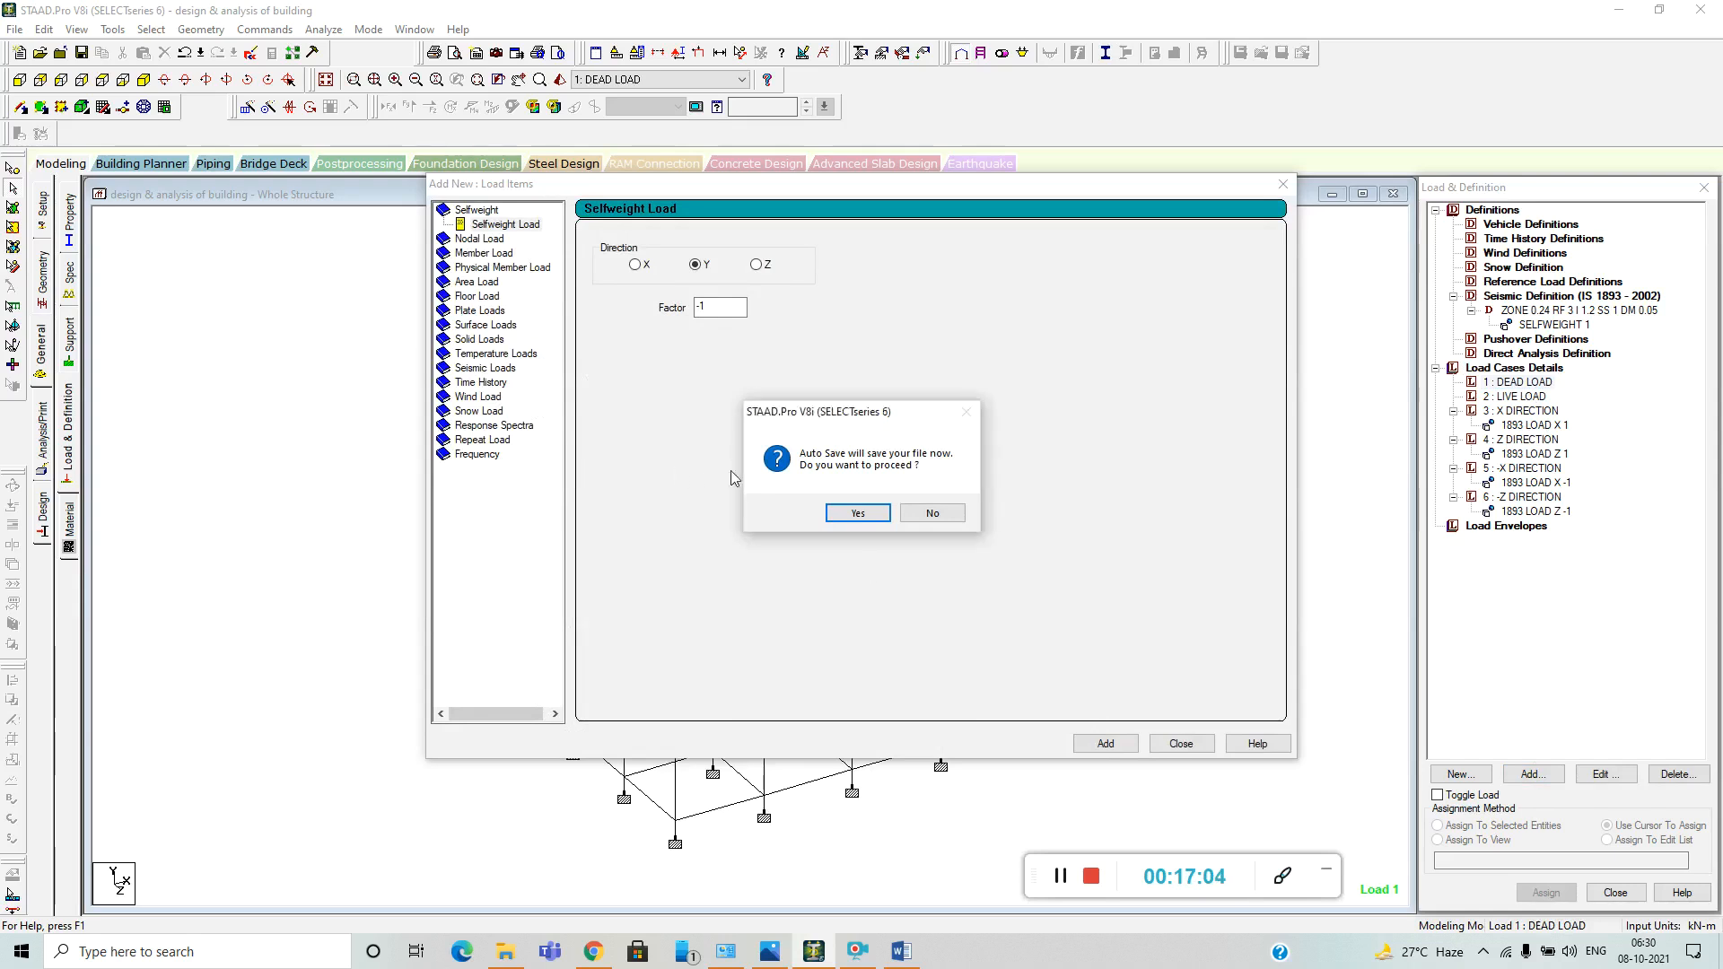
click(858, 512)
click(751, 499)
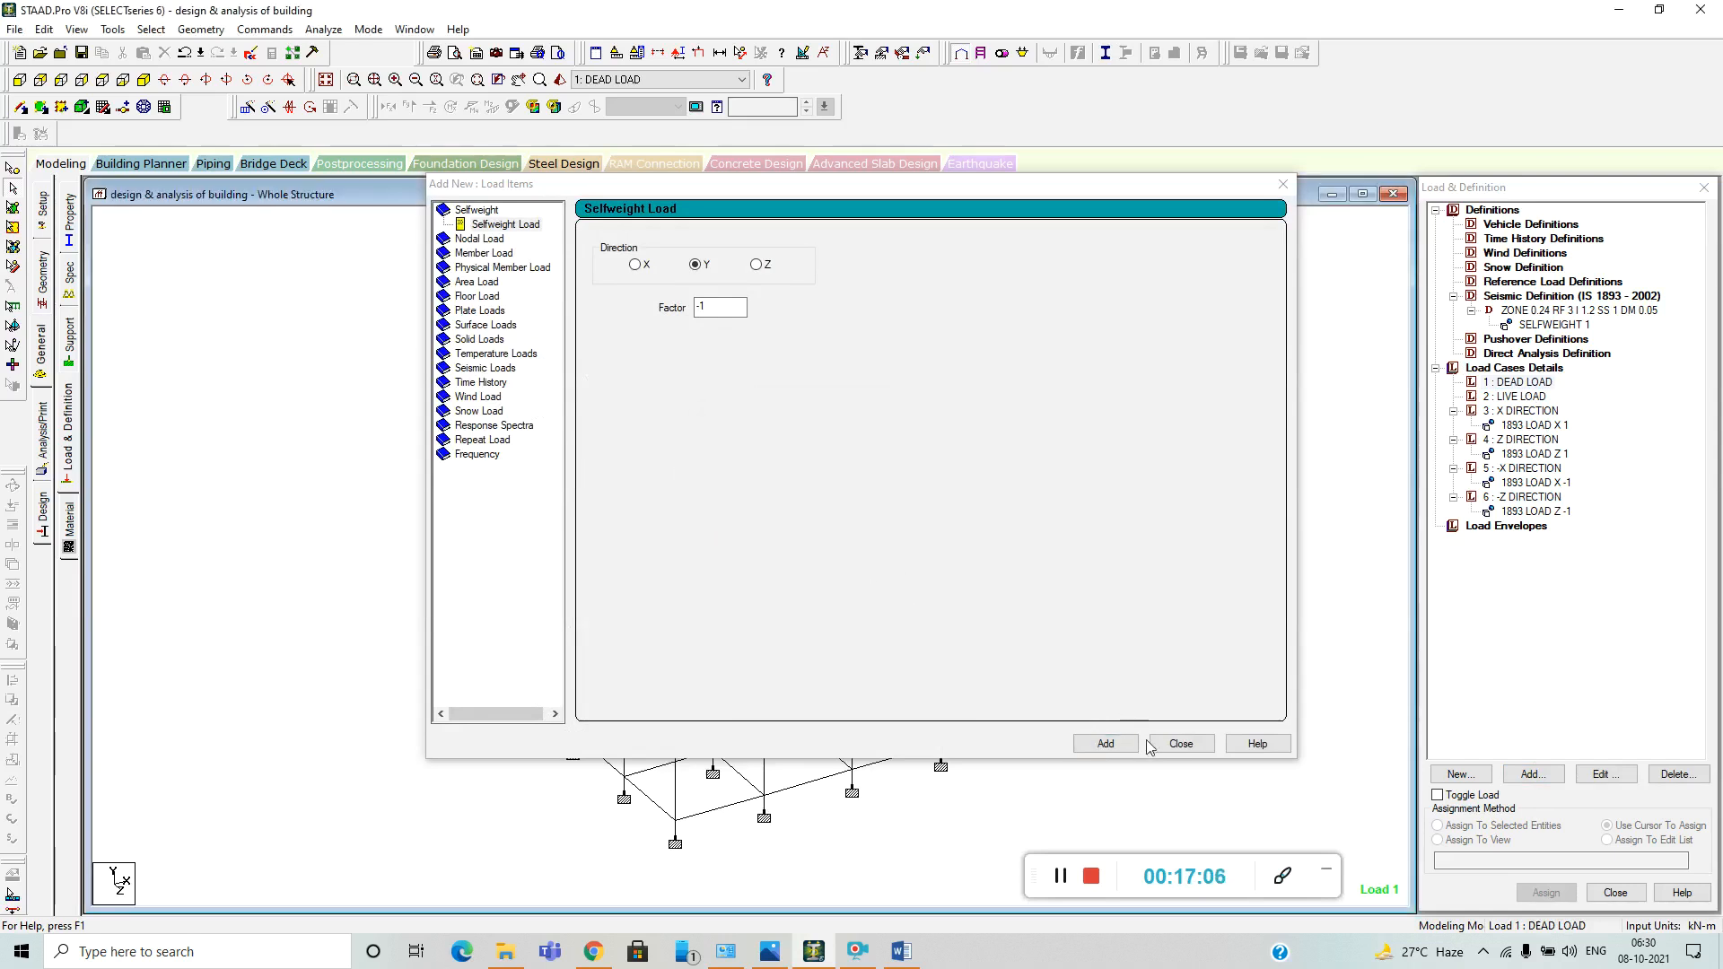
click(1107, 743)
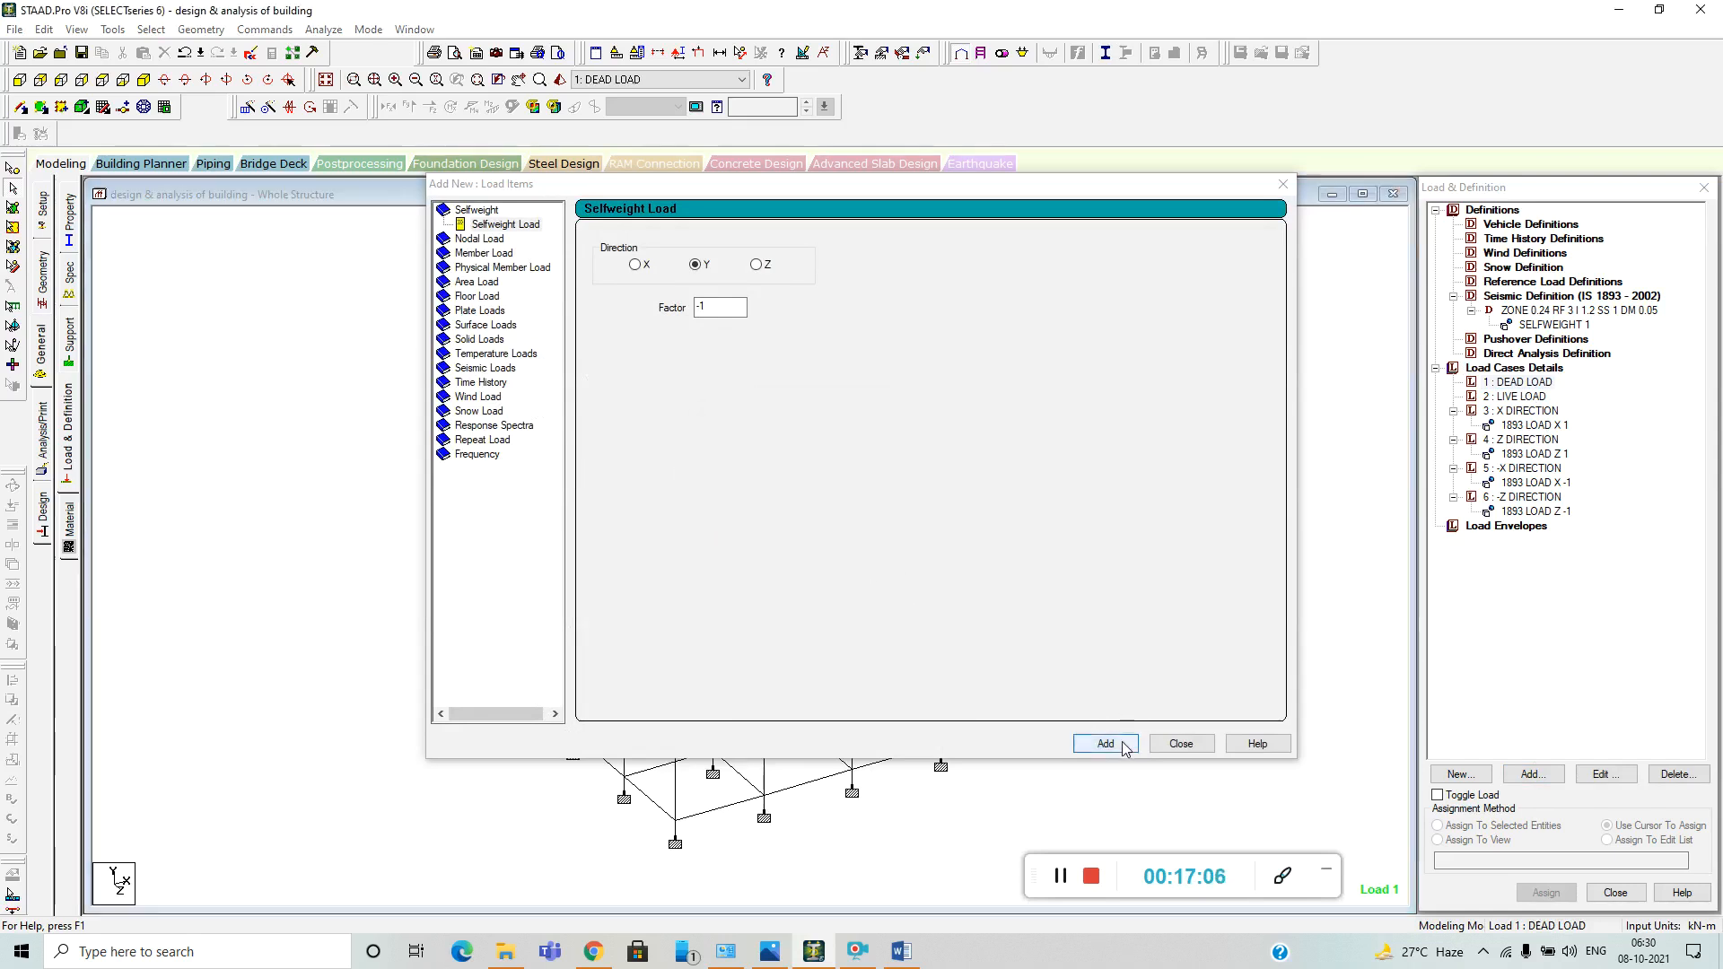
Start a YRANGE floor load for the DEAD LOAD case with pressure -3.125 kN/m2, consulting the slab self-weight section of the Word report.
click(1559, 636)
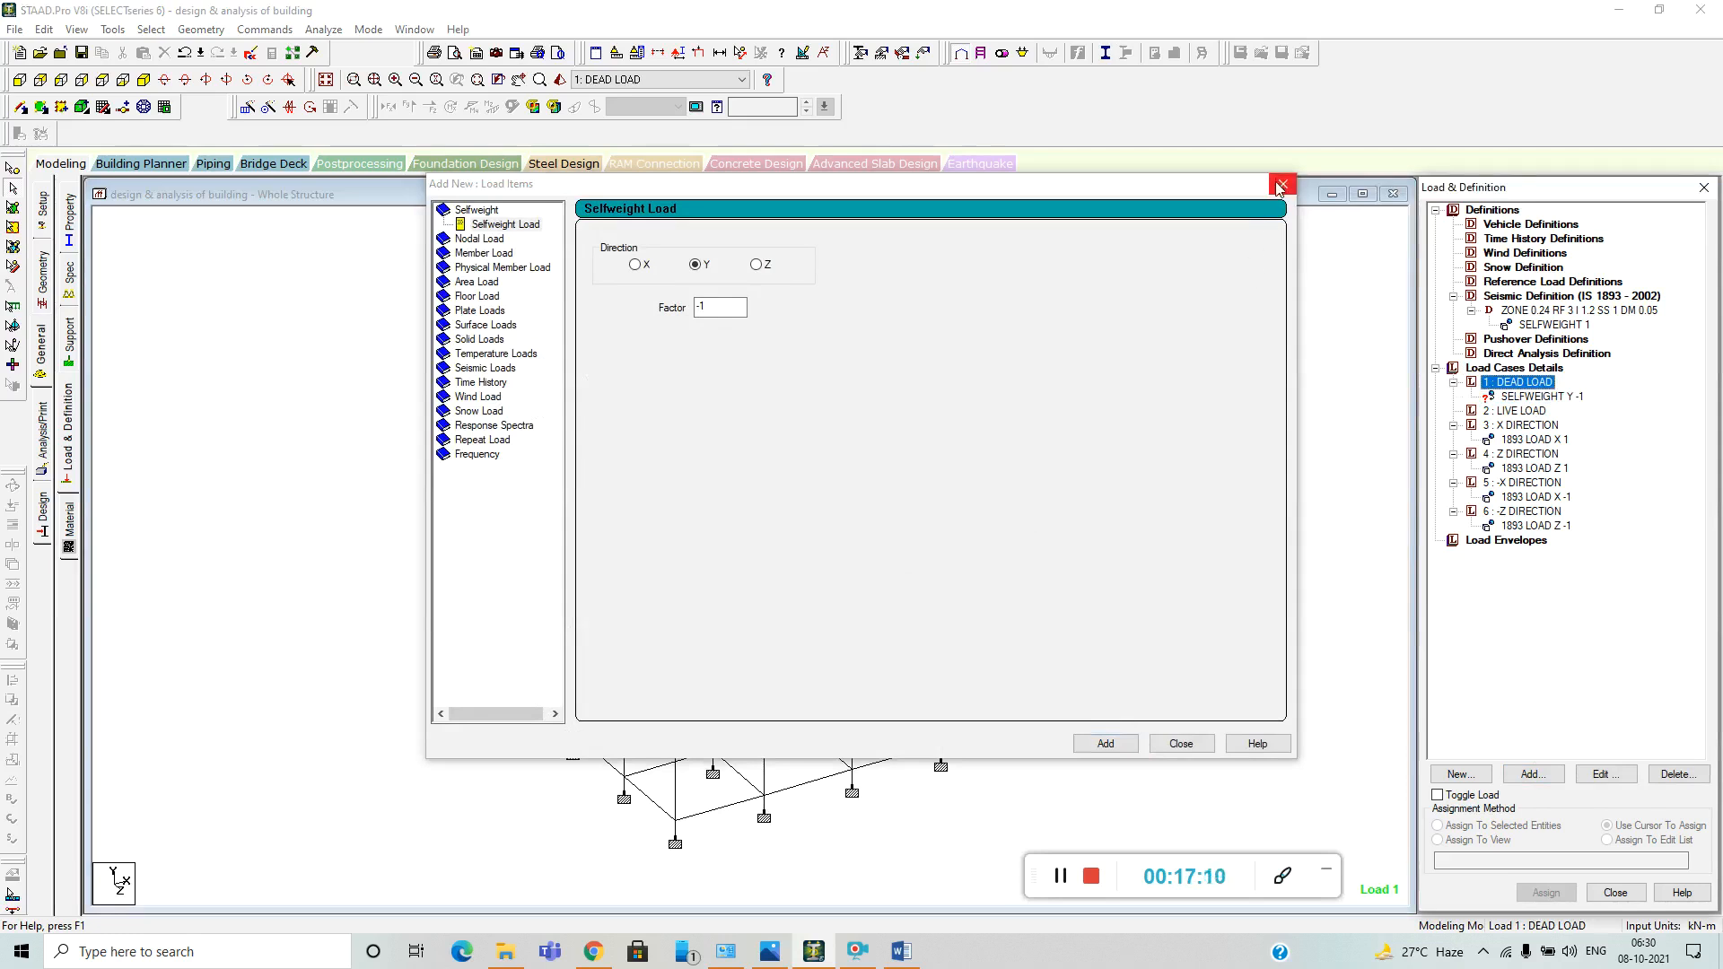
click(484, 297)
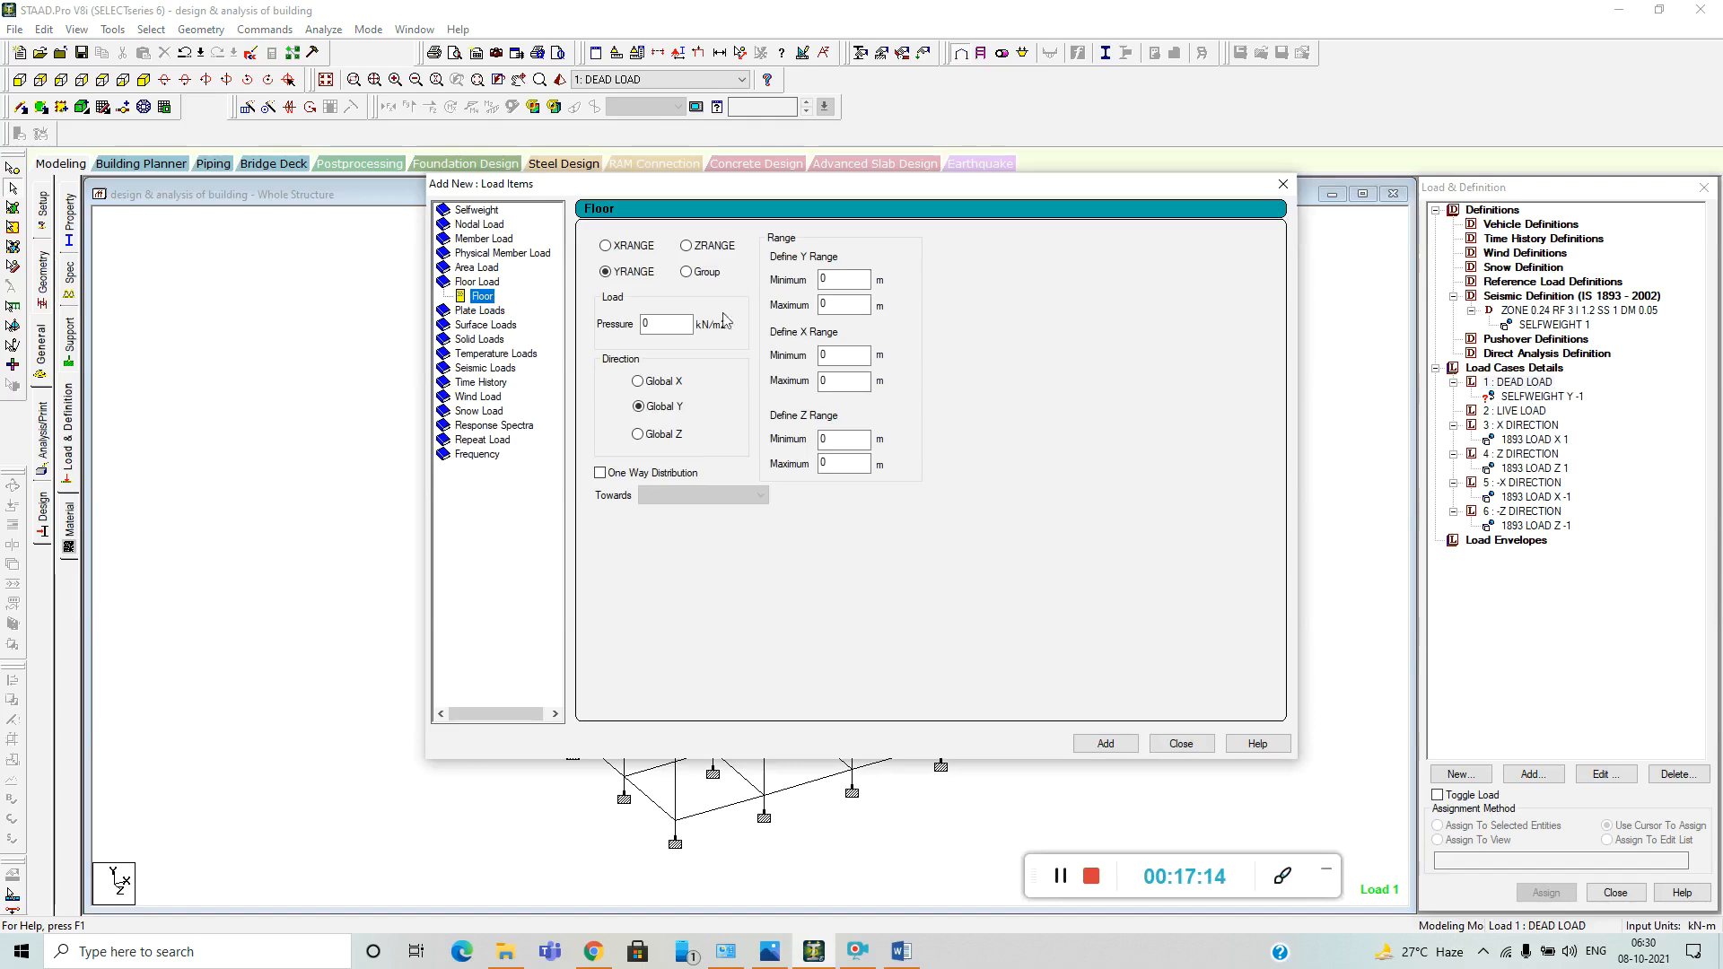
click(644, 324)
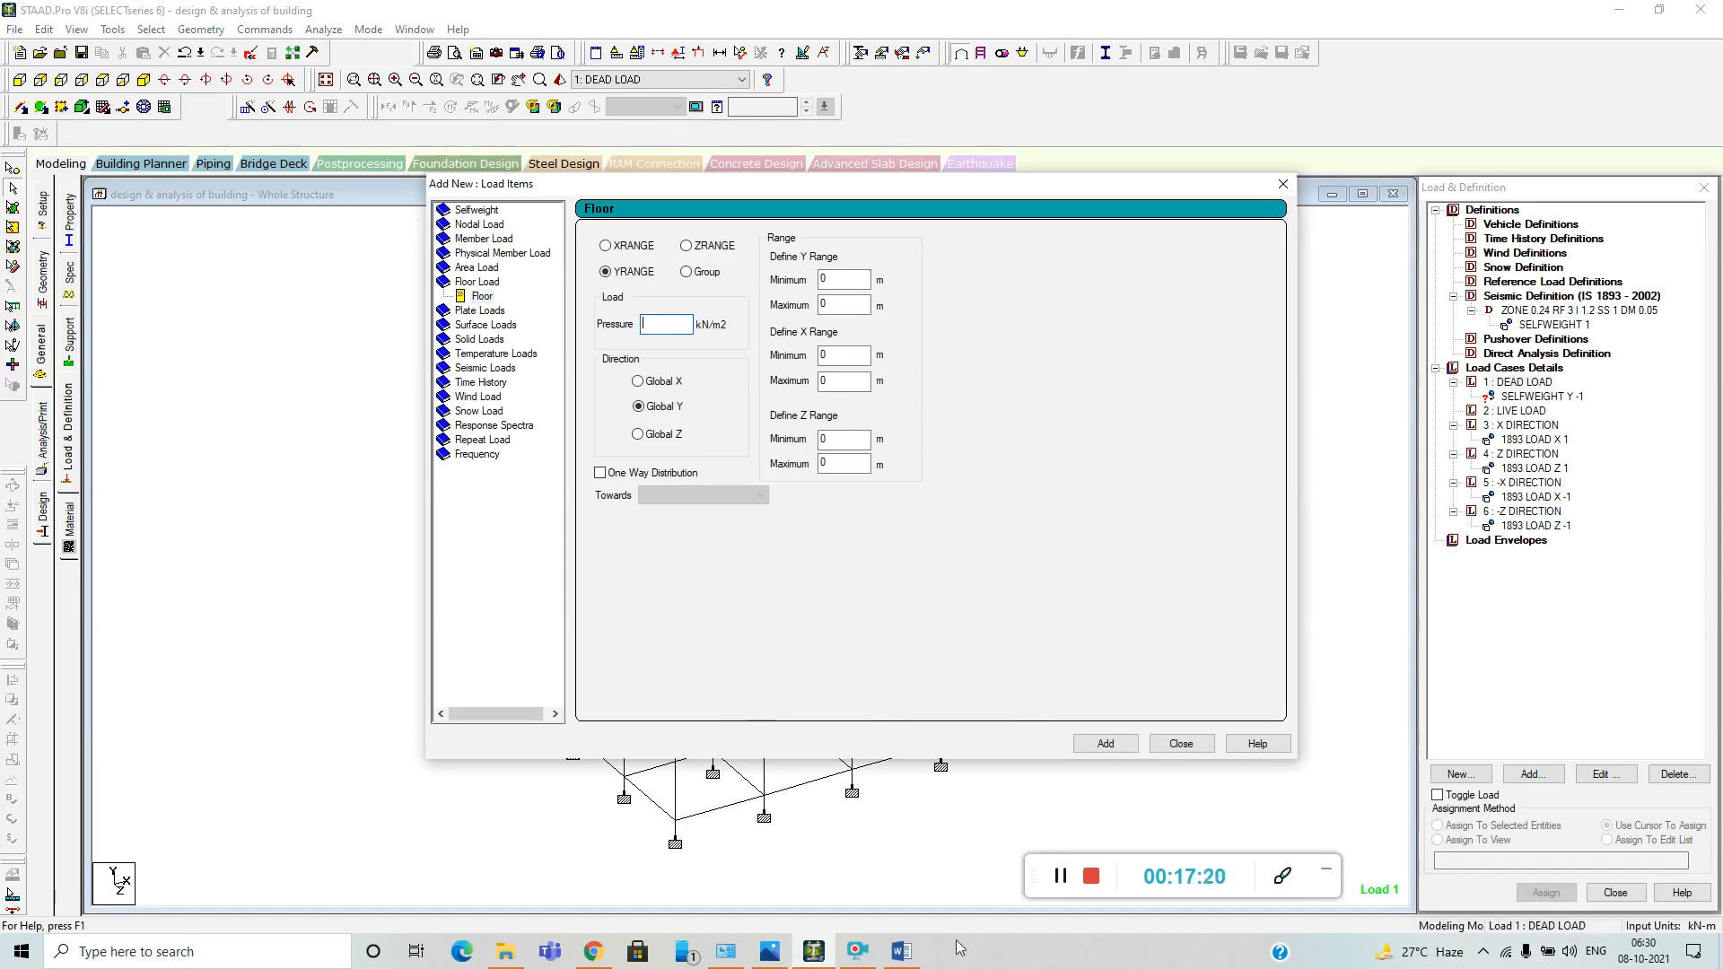
click(903, 951)
scroll(881, 572, up, 10)
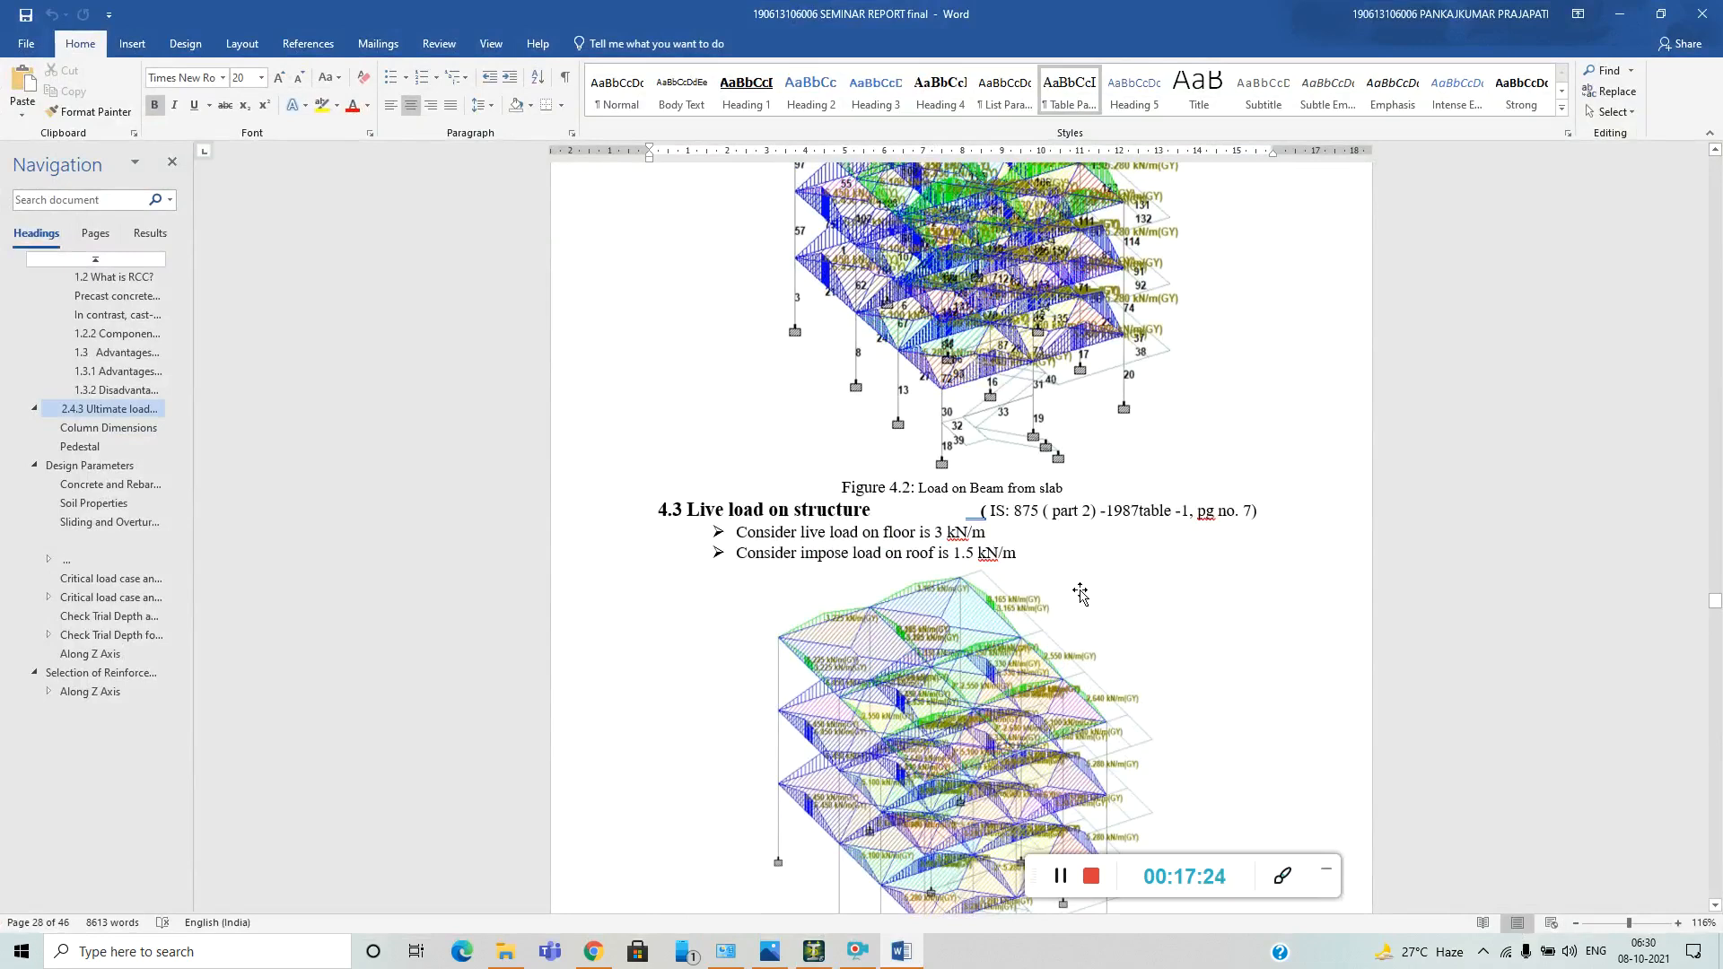
scroll(1080, 594, up, 5)
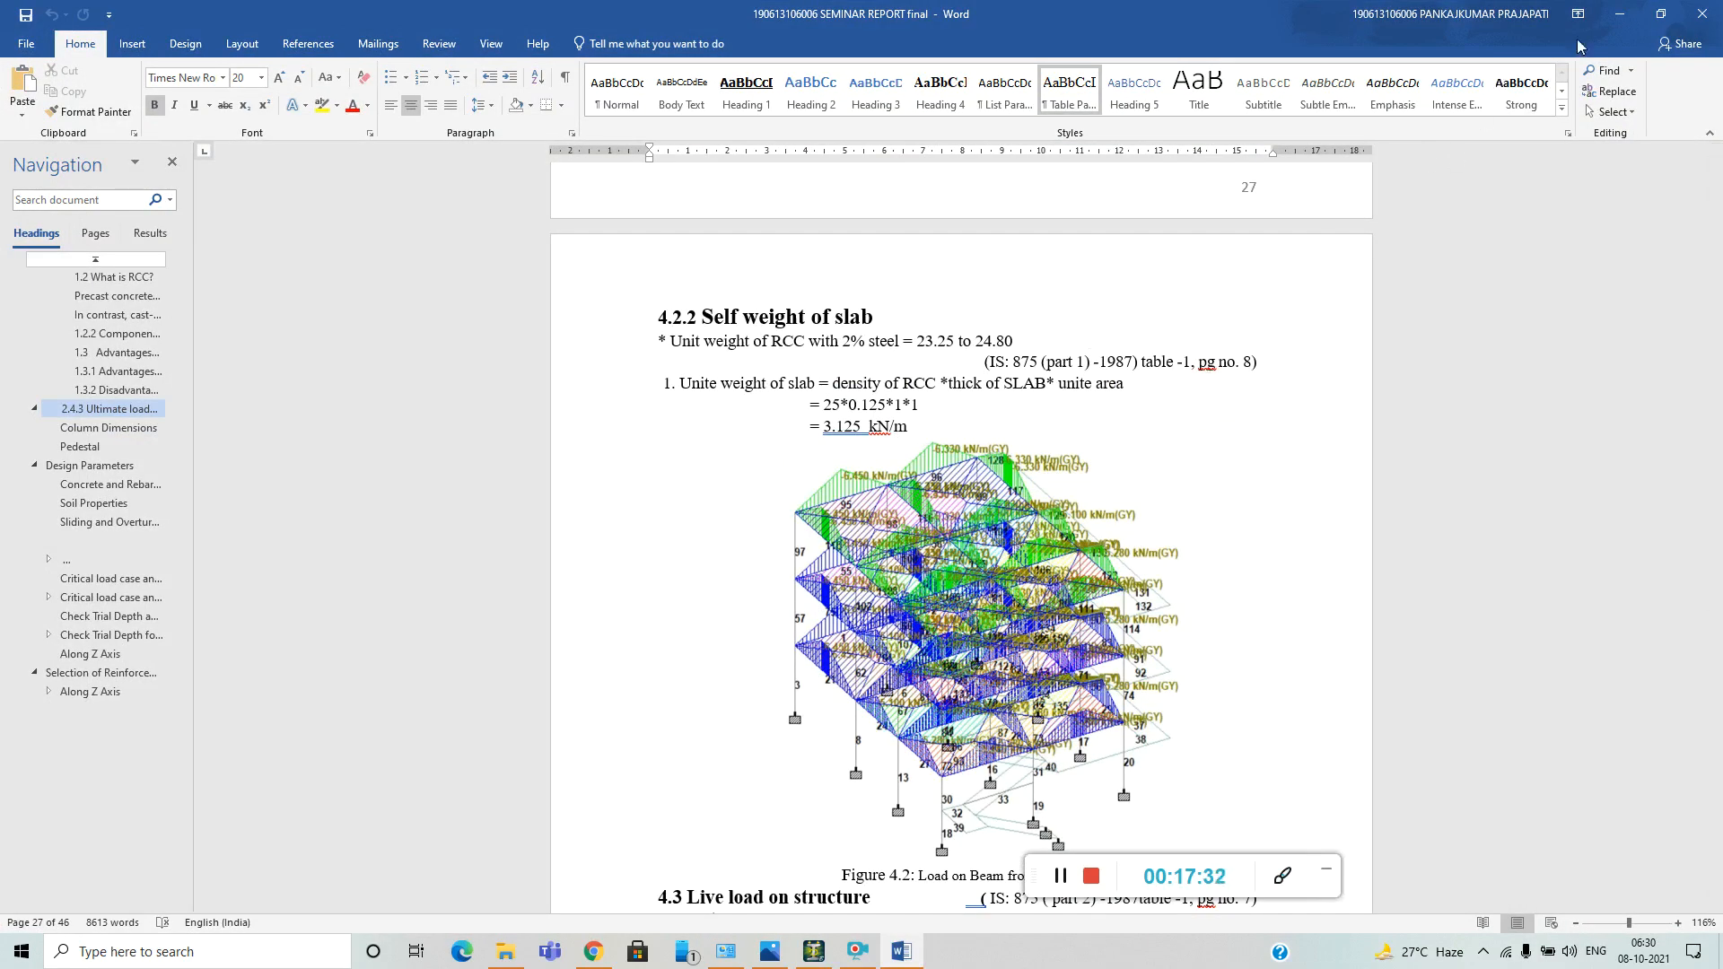
click(1620, 14)
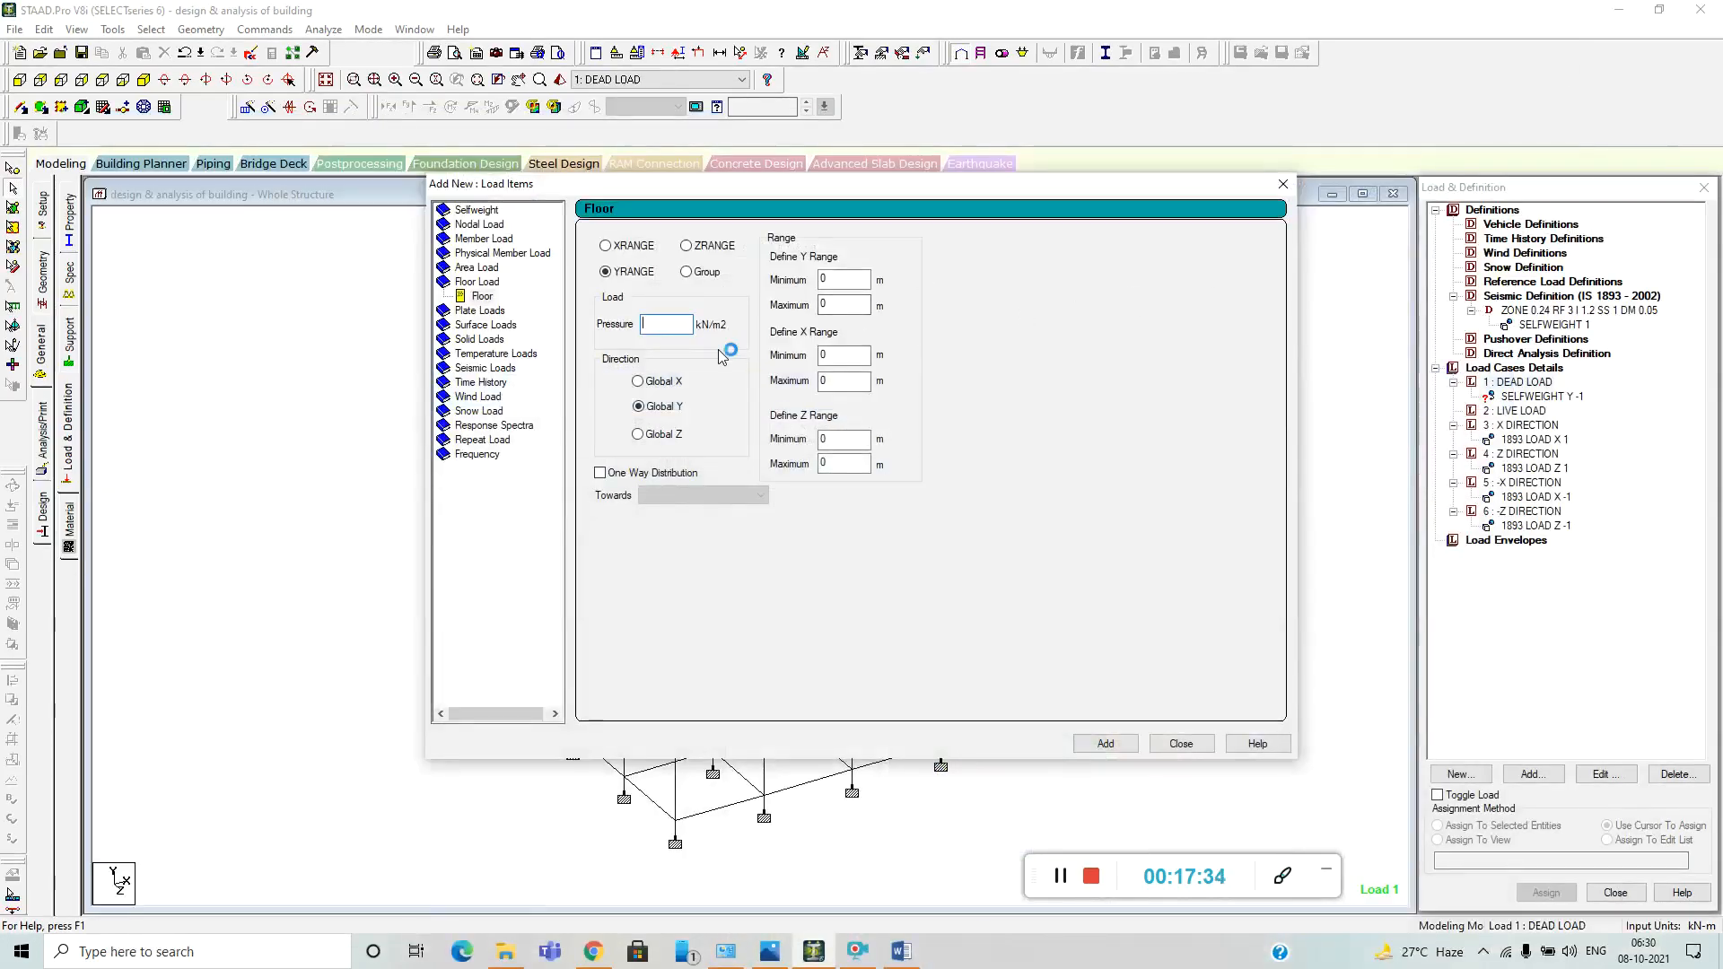
text(3.125)
key(Home)
text(-)
Set the floor load's Y range from a minimum of 0 to a maximum of 10 m.
click(844, 280)
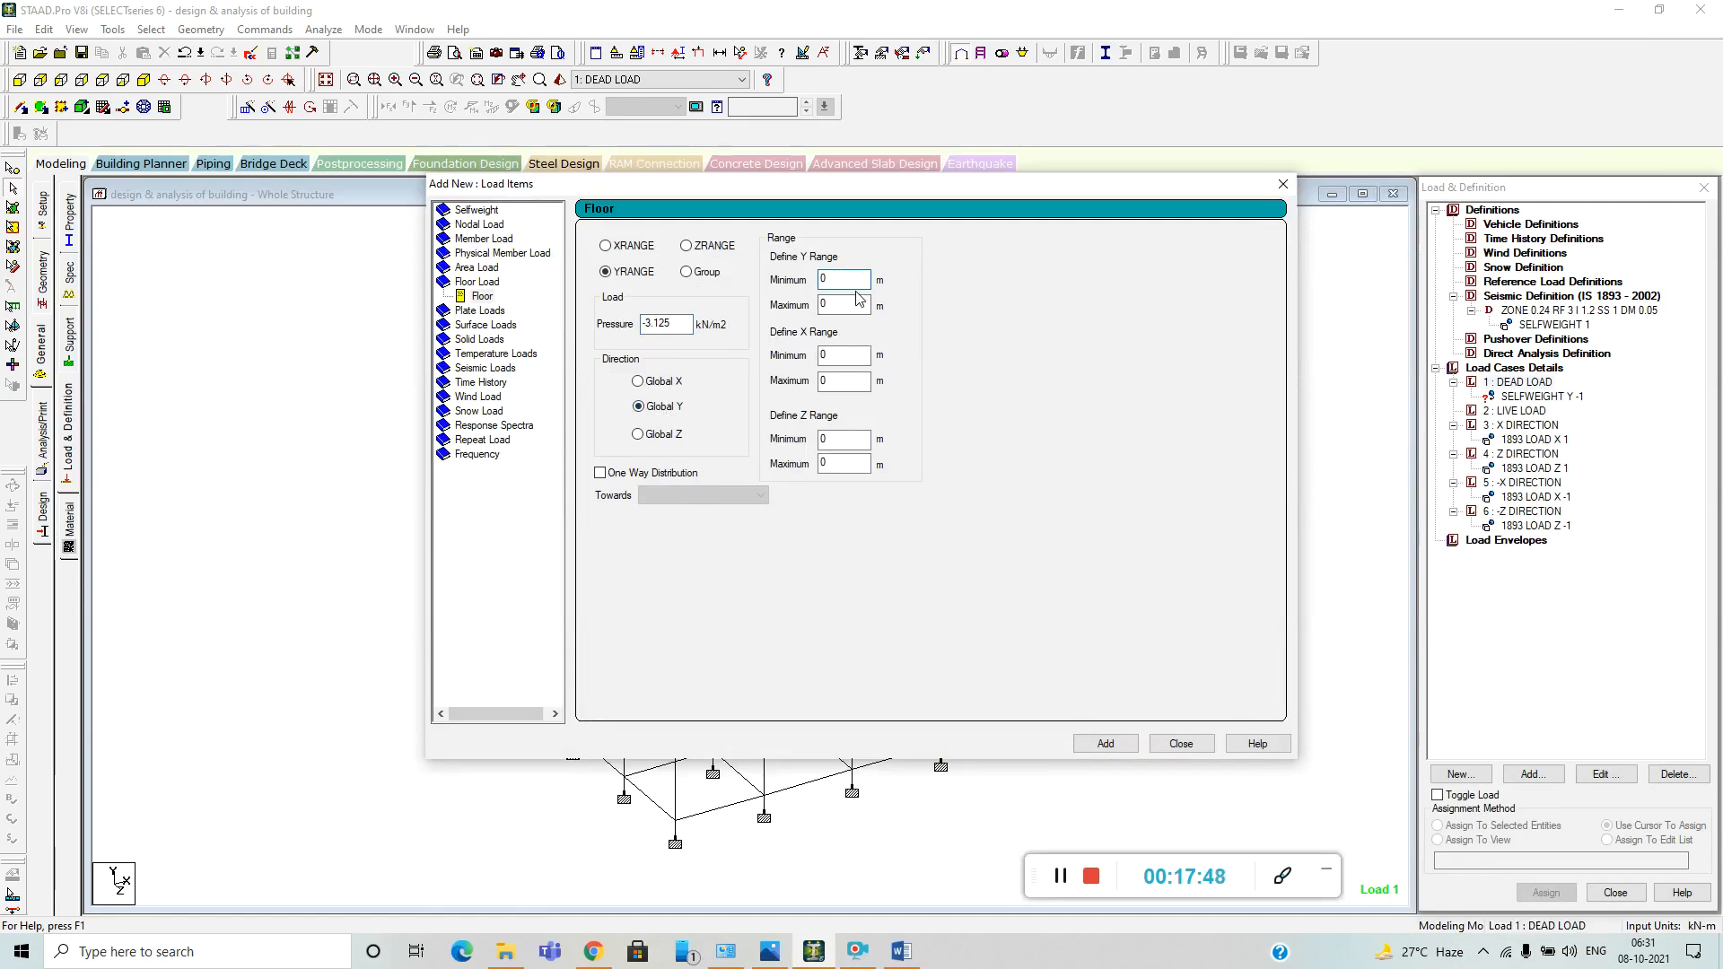
click(843, 304)
key(BackSpace)
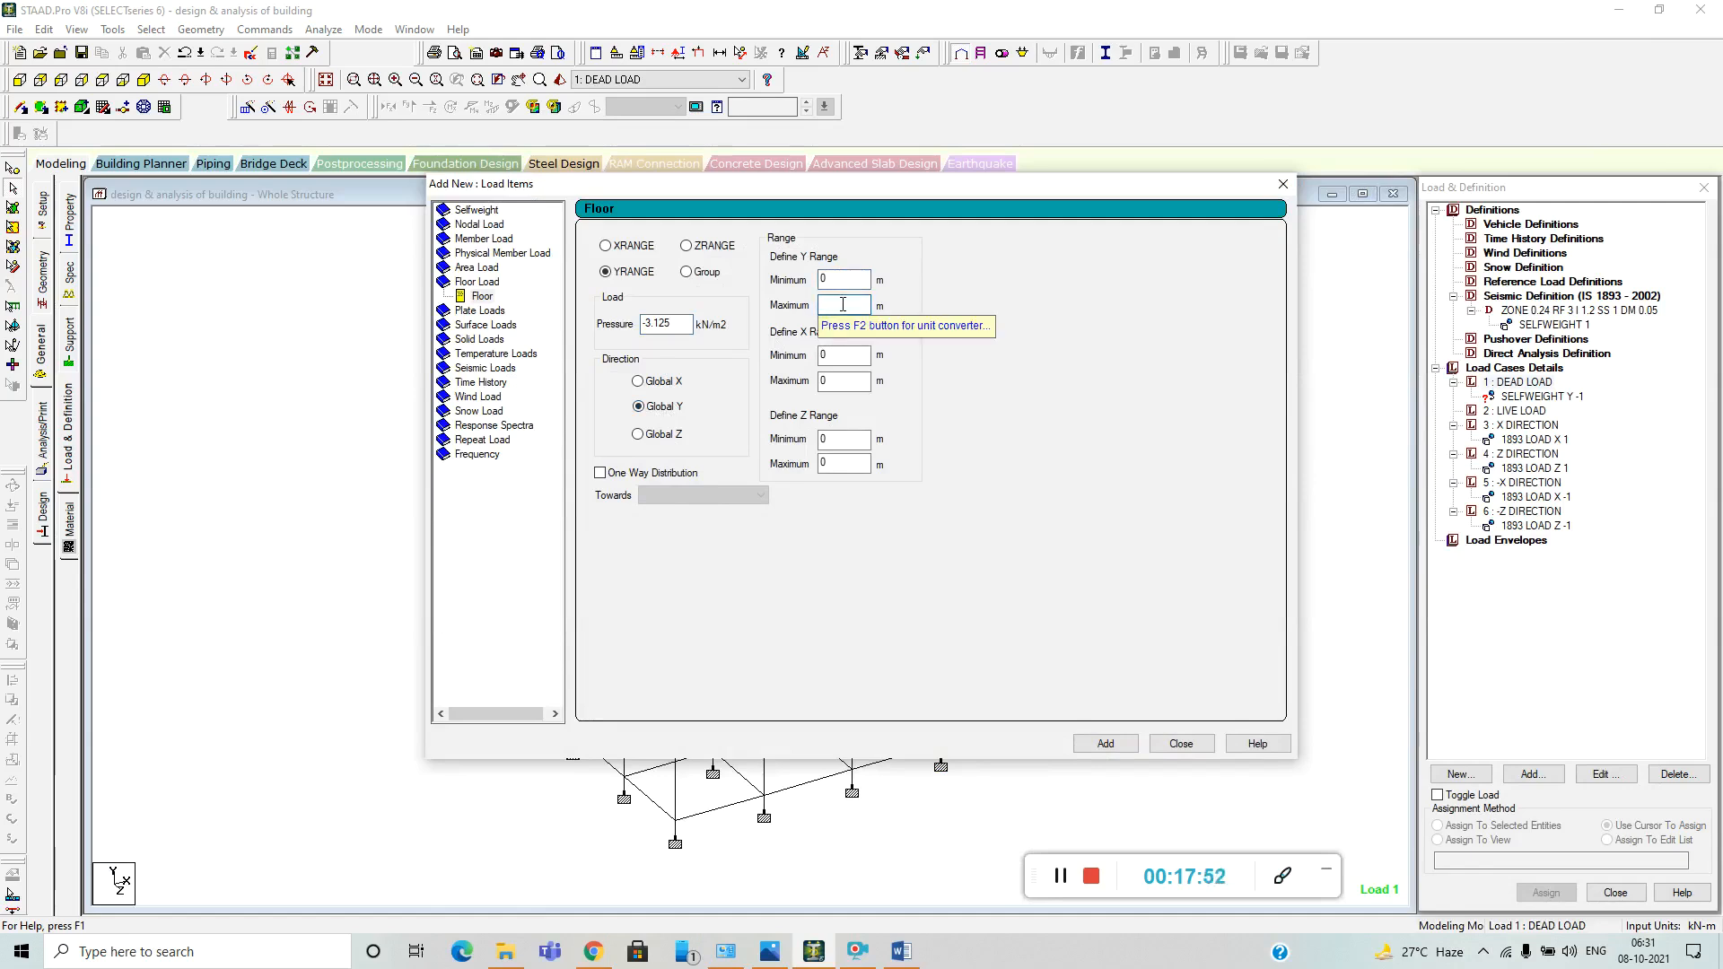
text(10)
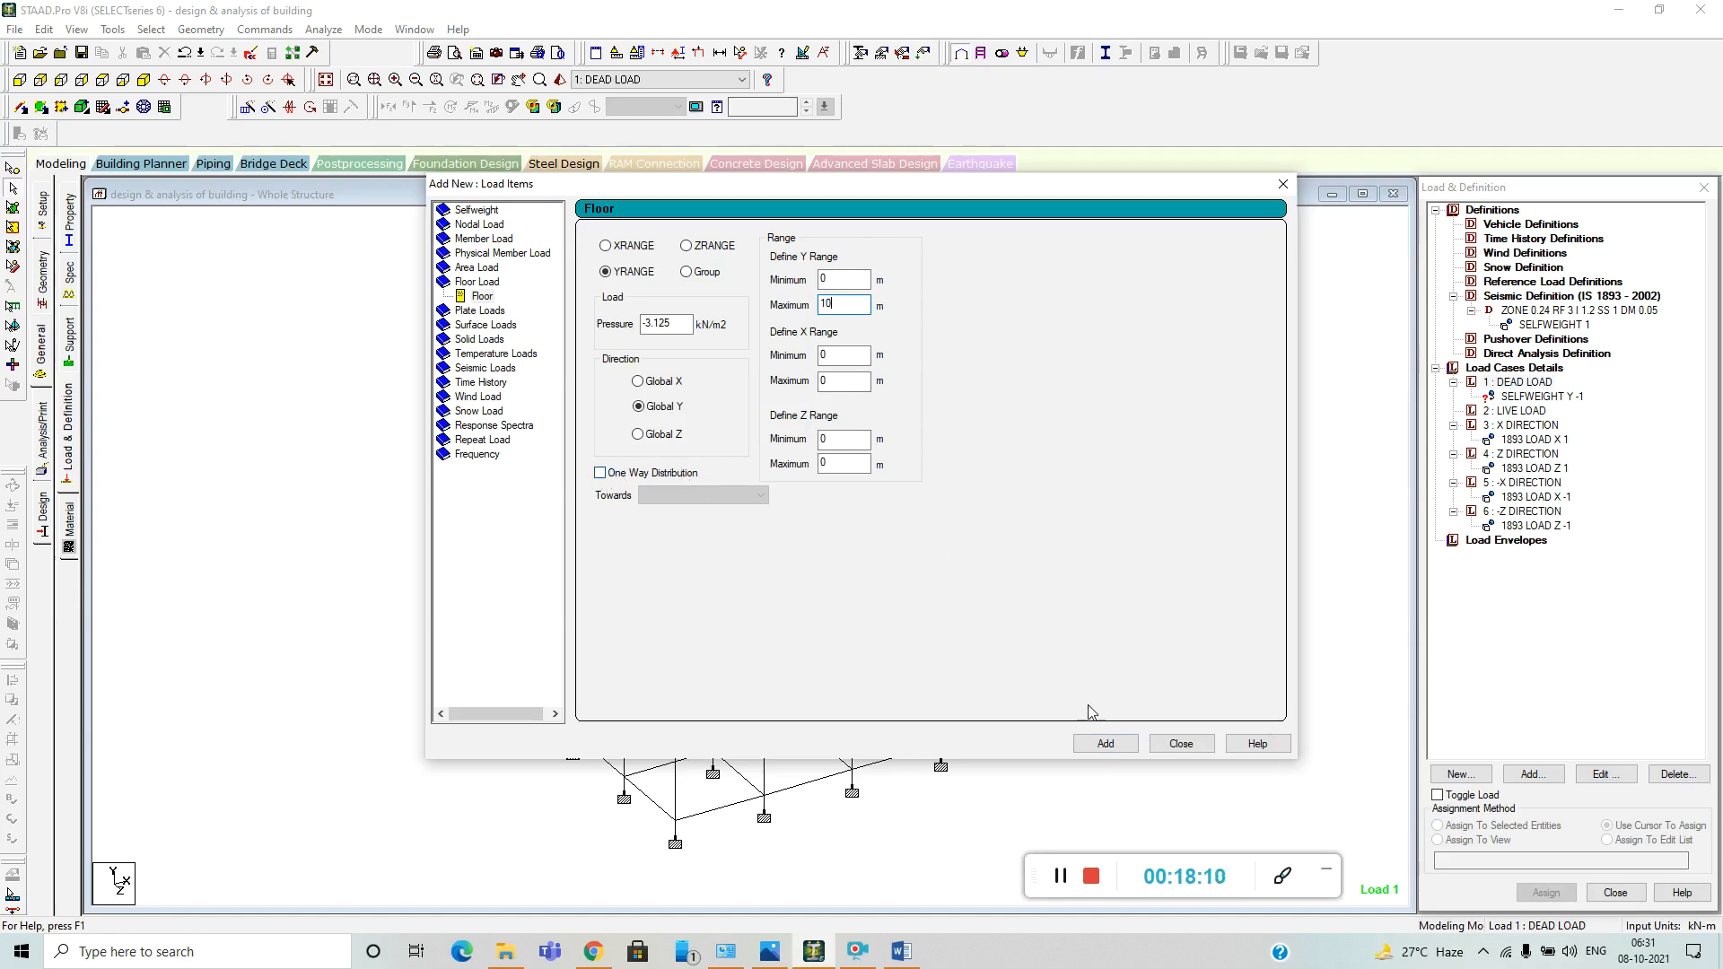
Add the floor load and a GY uniform member force of -13.8 kN/m to the DEAD LOAD case, consulting the Word report's outer wall calculation.
click(1105, 743)
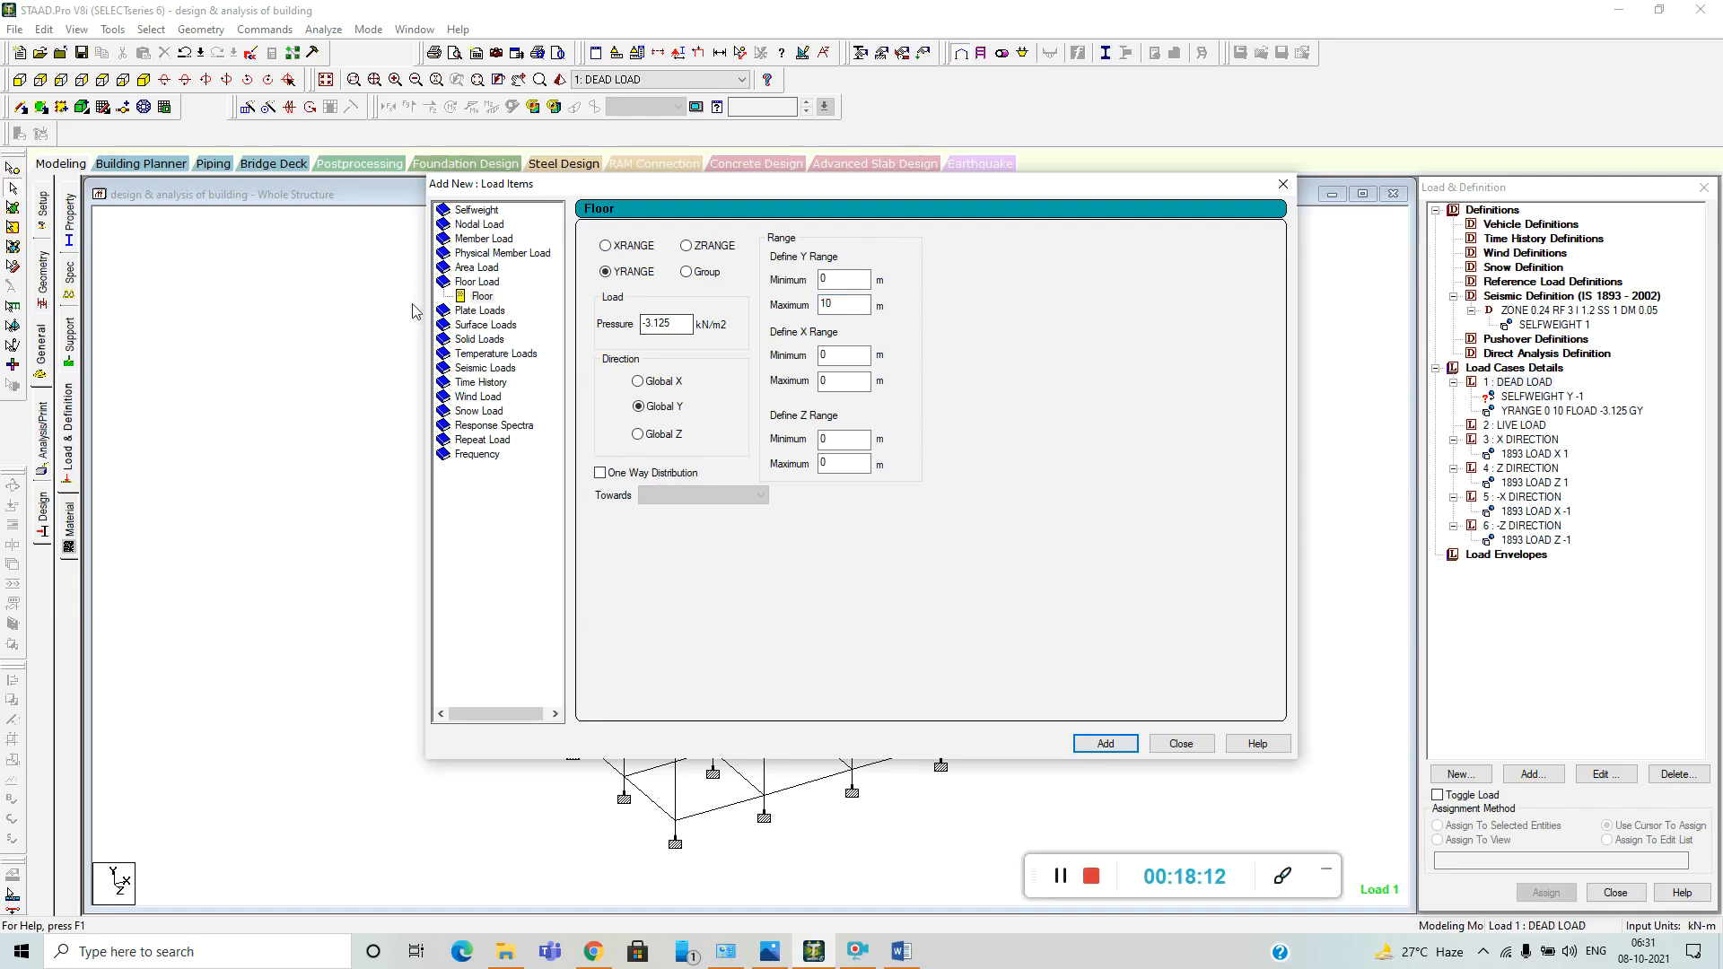
click(483, 239)
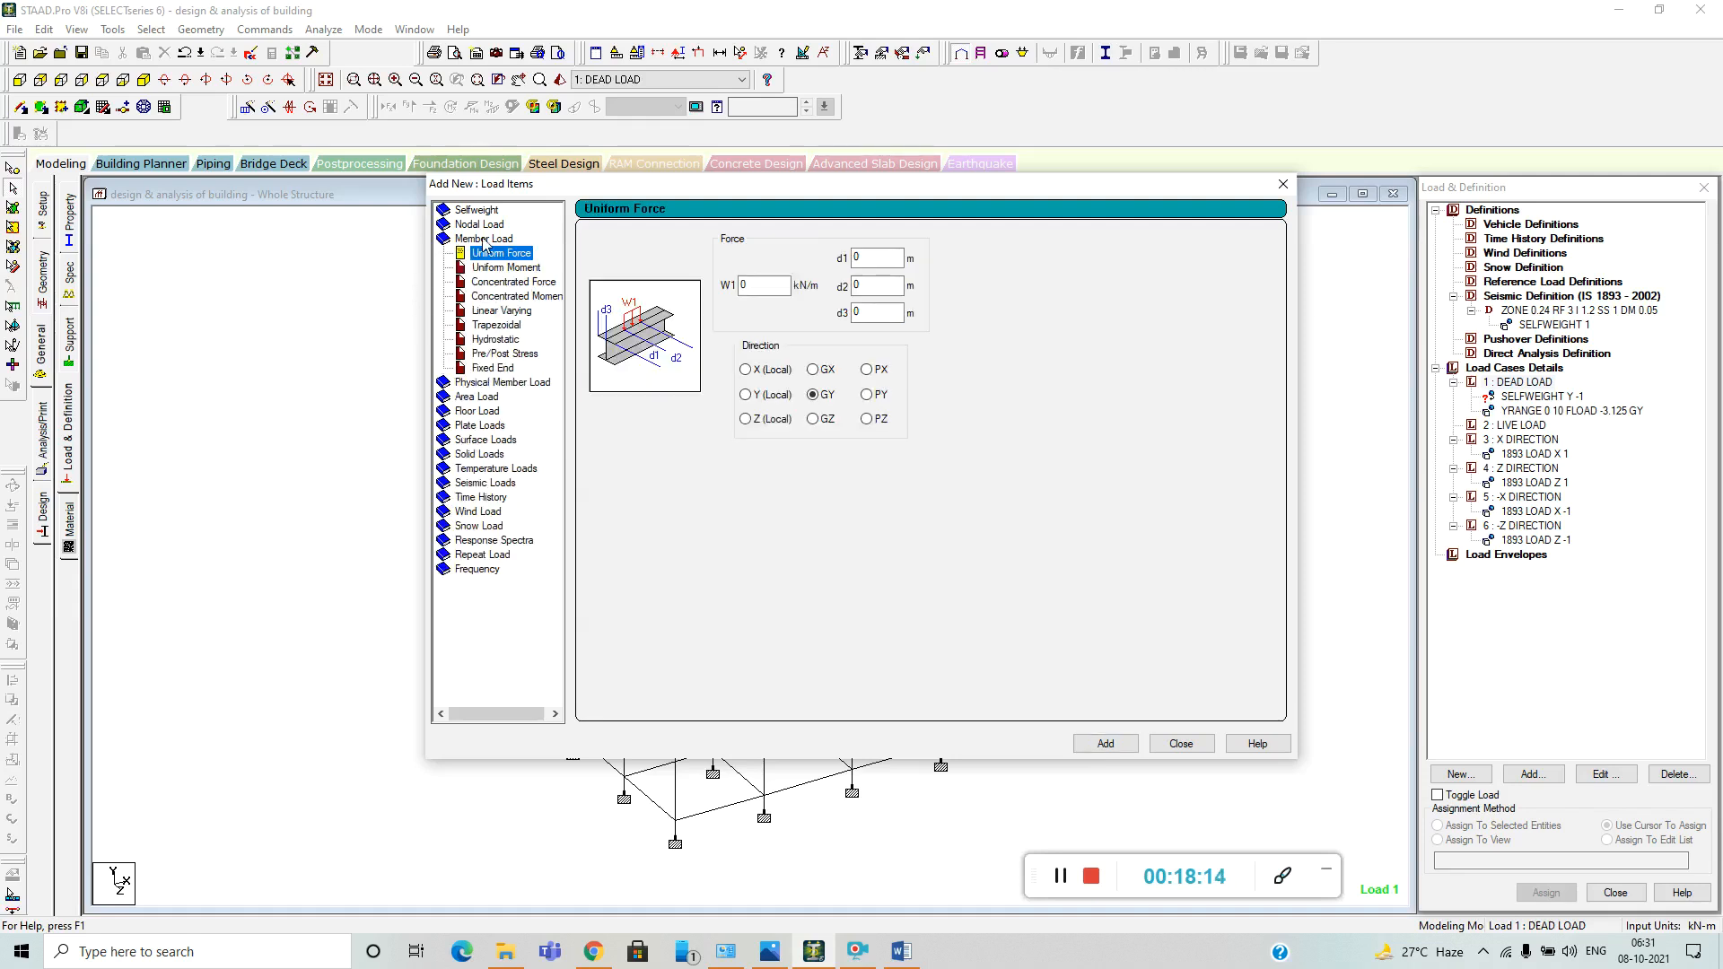
double_click(744, 285)
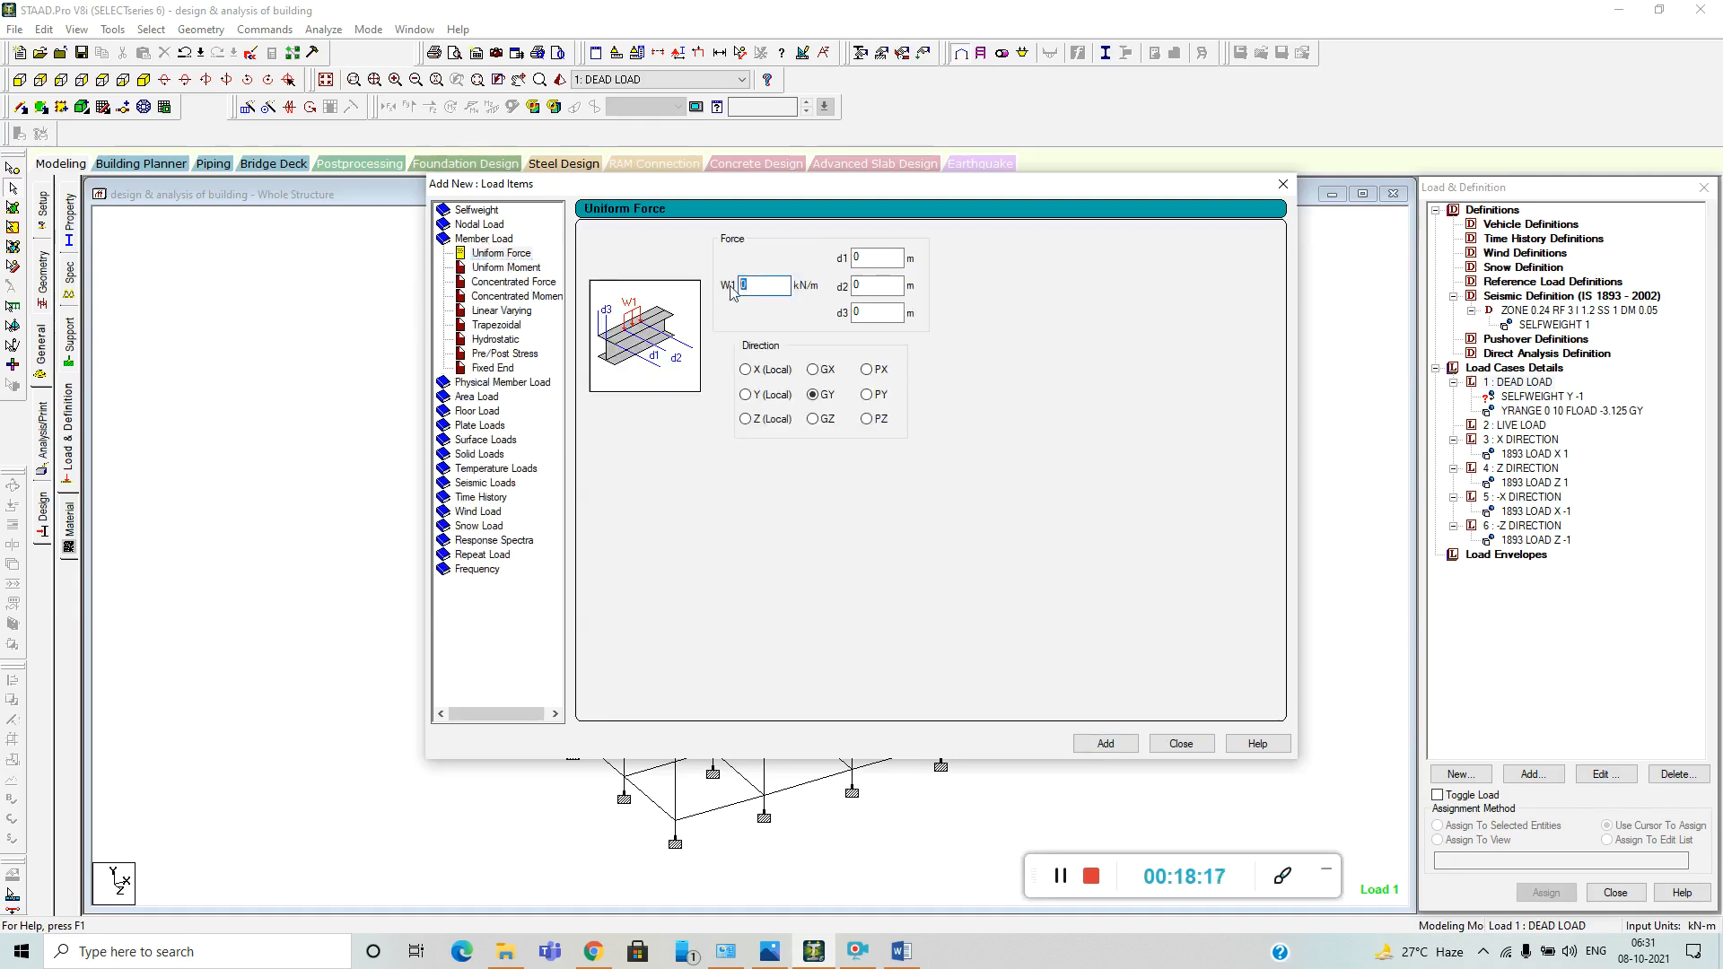
click(902, 951)
scroll(949, 549, down, 3)
scroll(995, 549, up, 9)
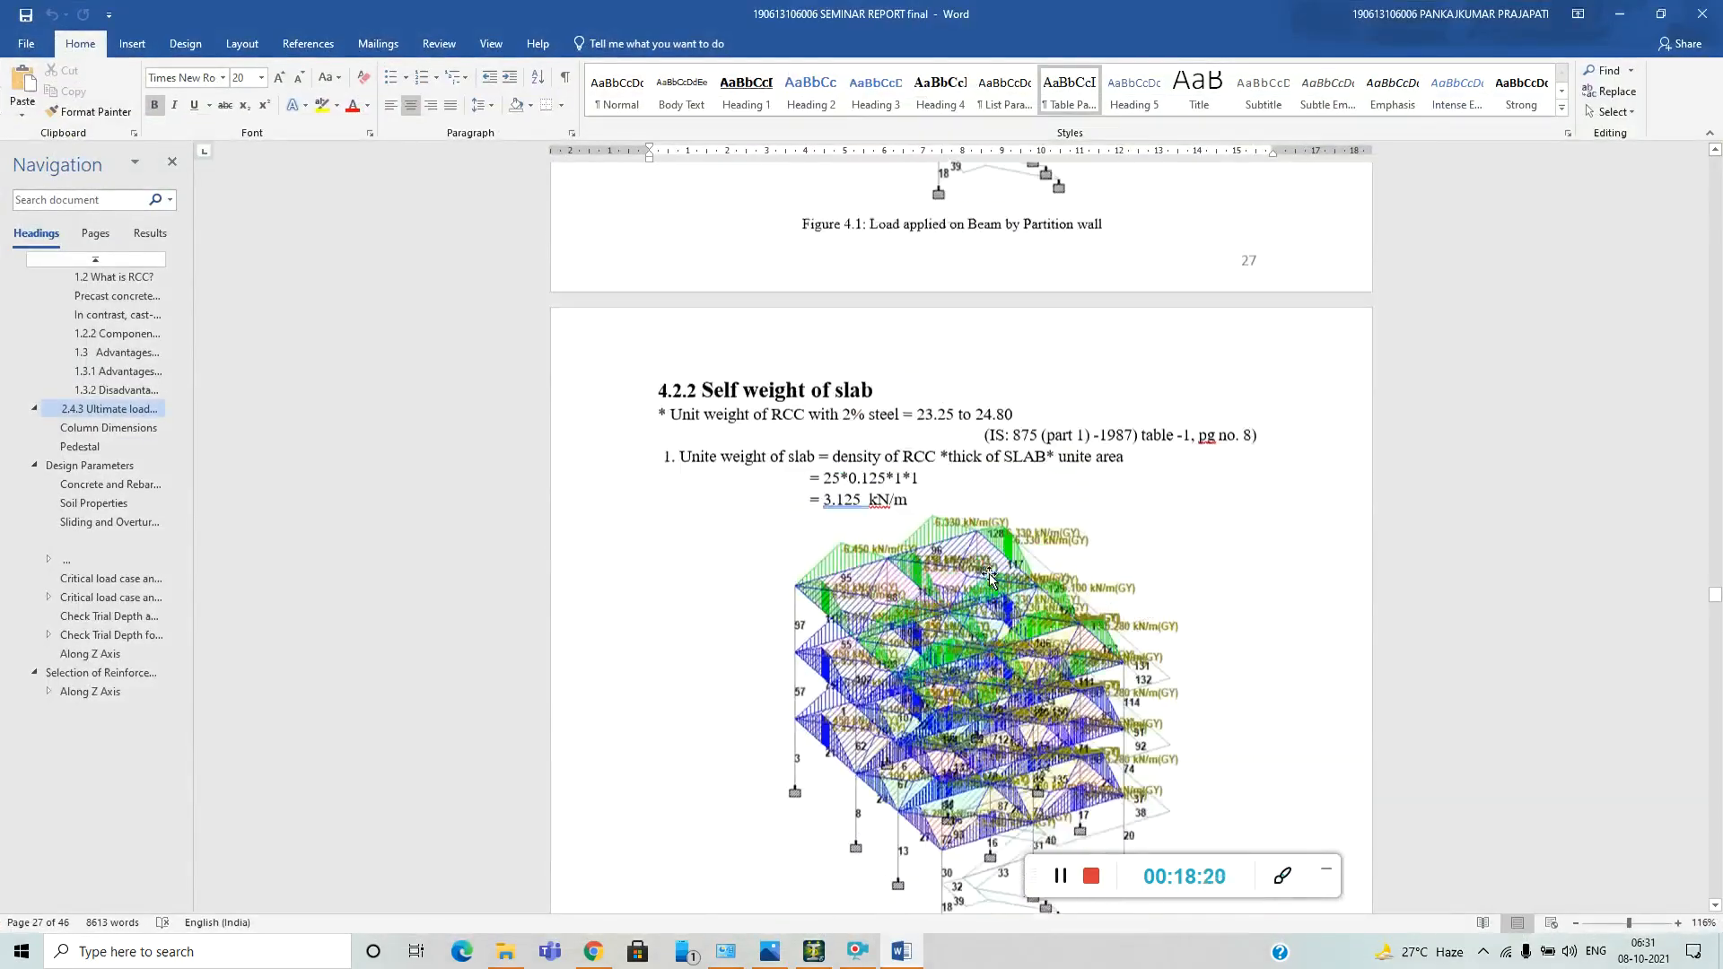
scroll(1009, 547, up, 8)
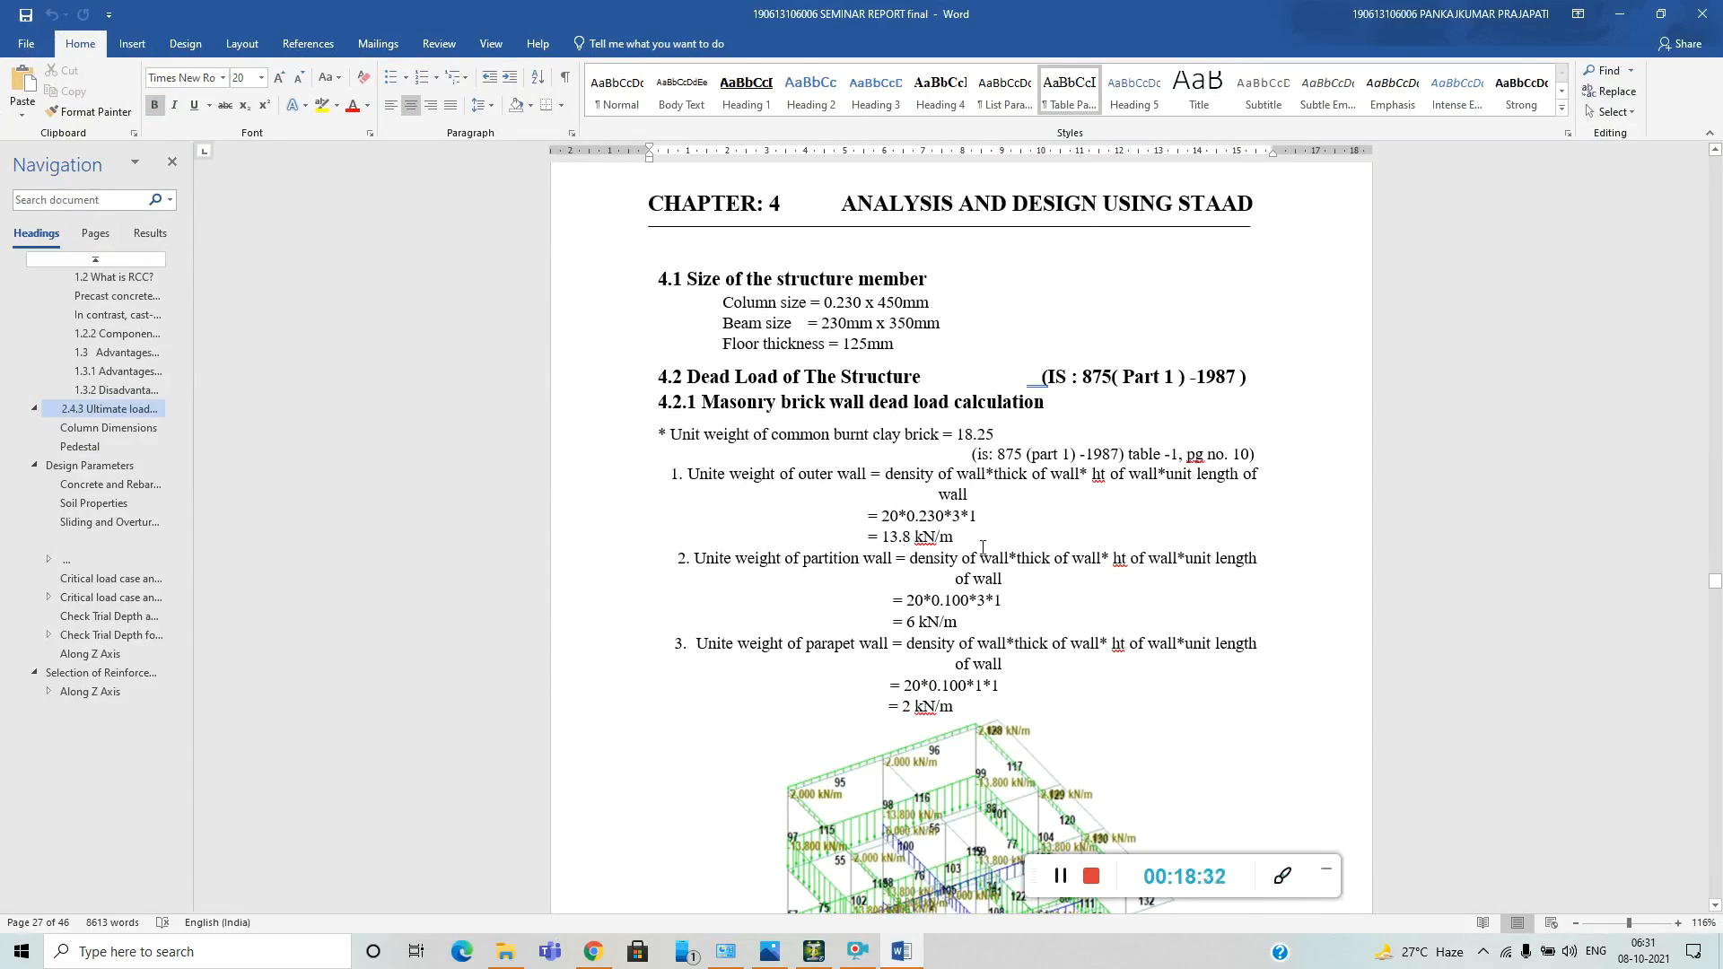
click(1620, 14)
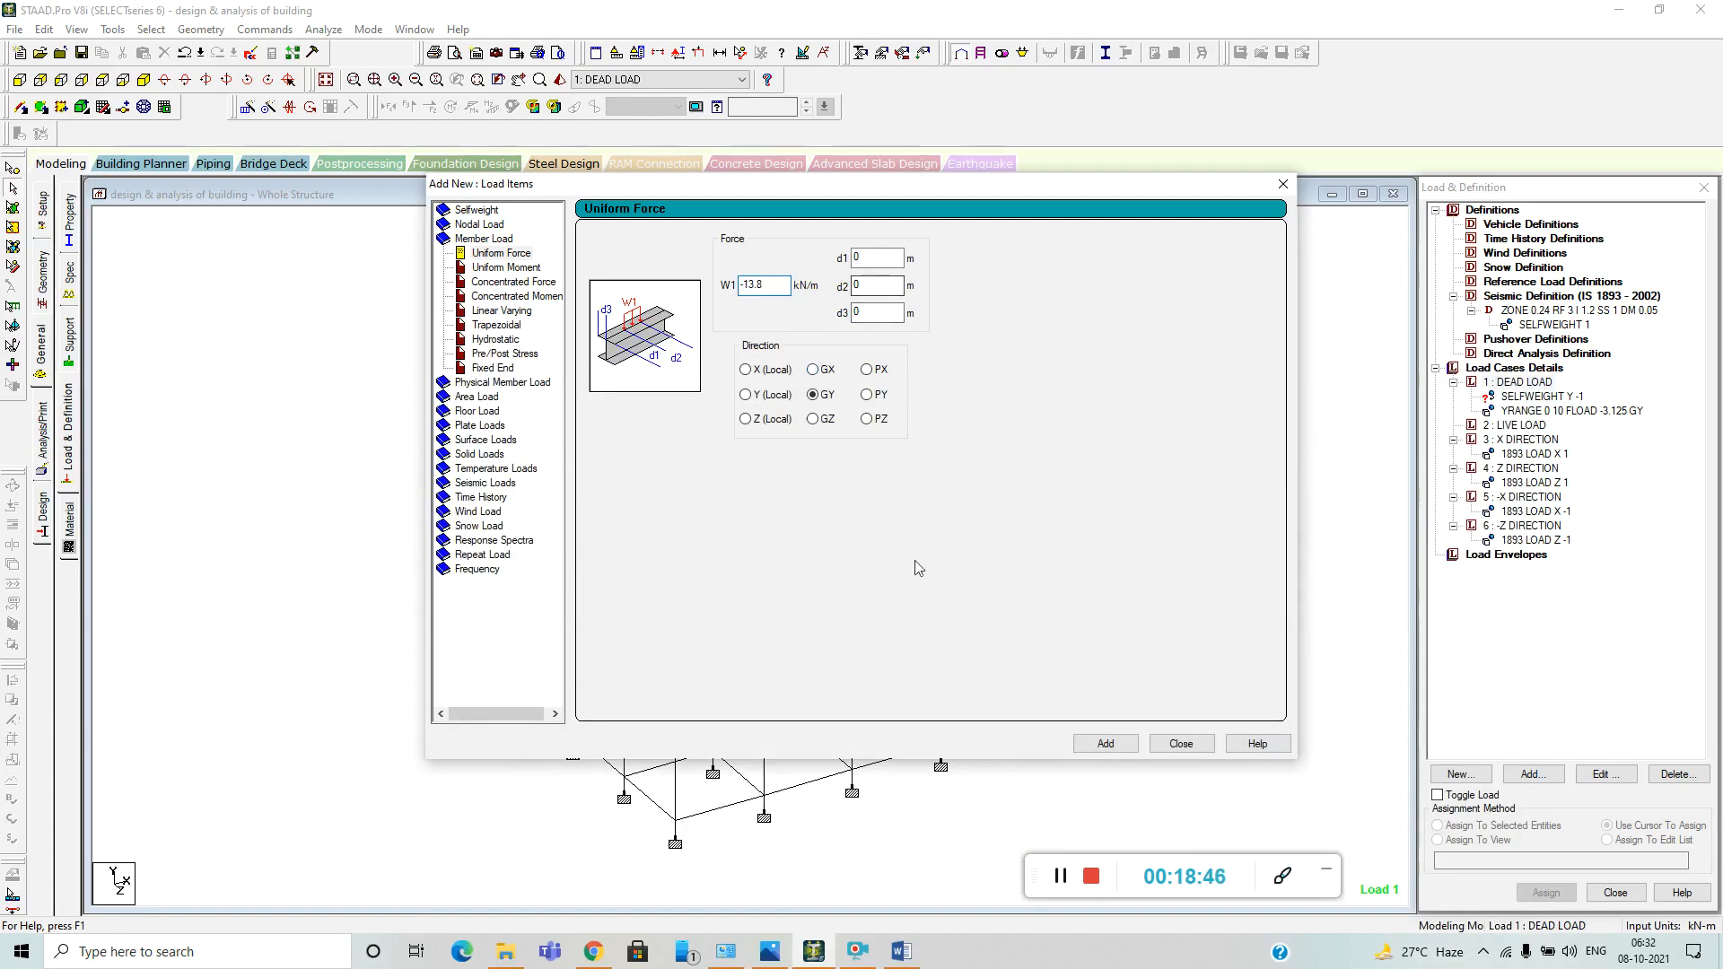
click(1106, 744)
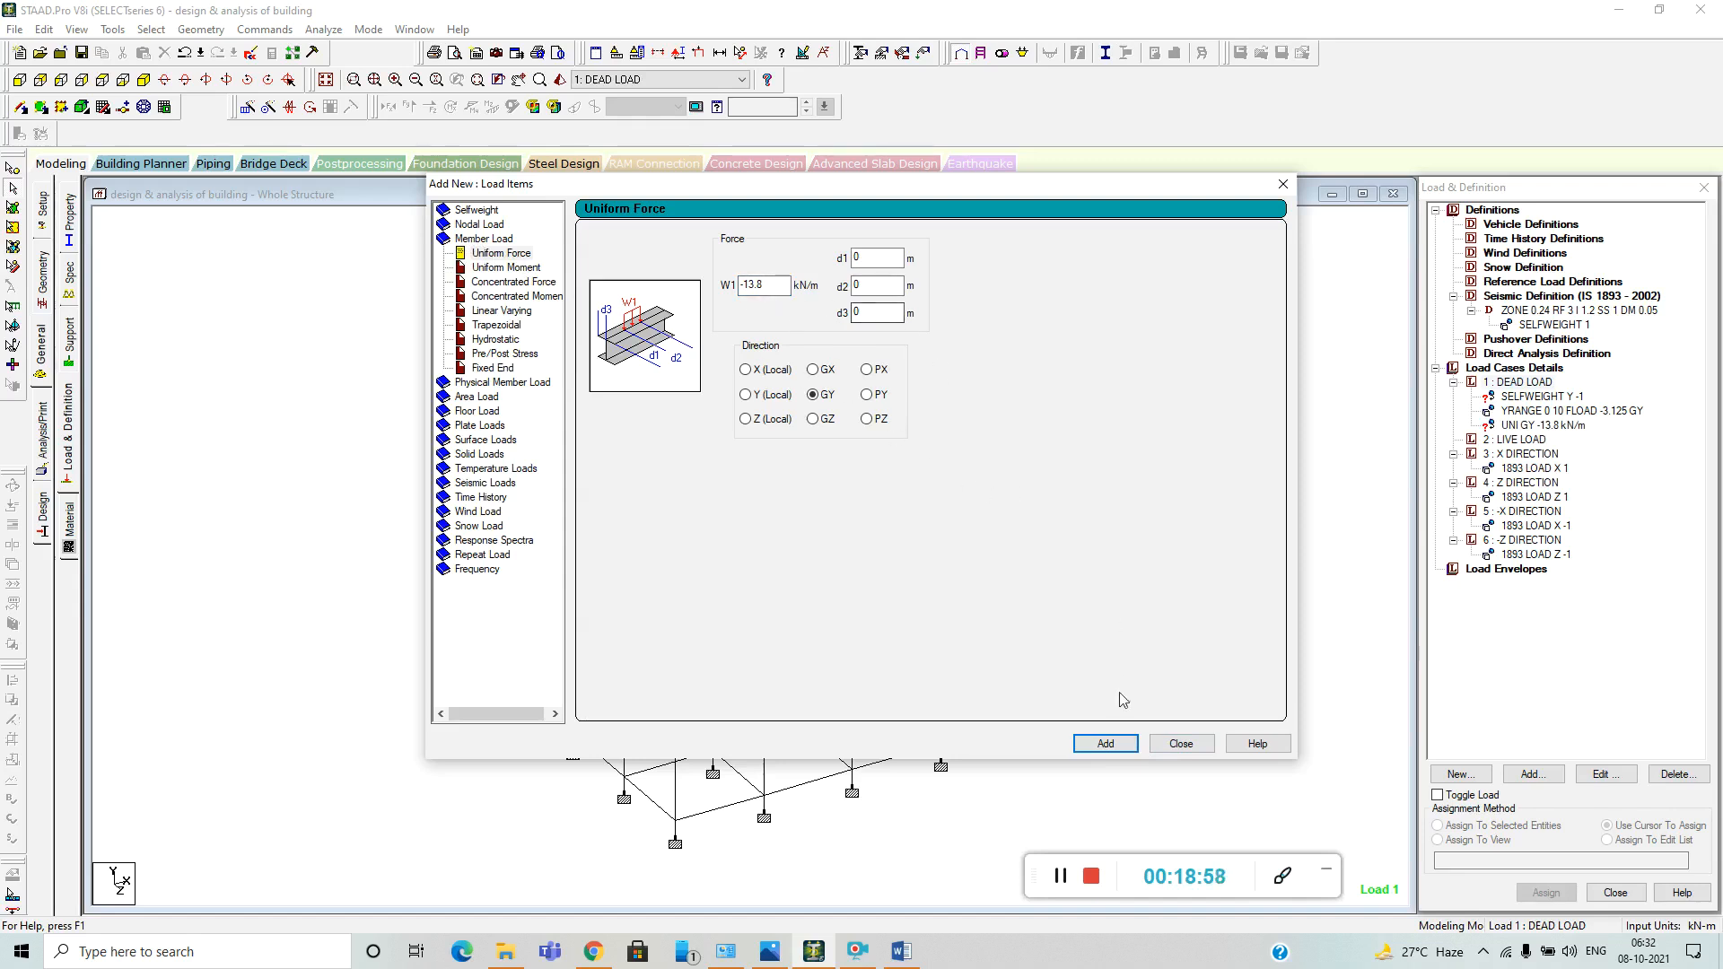
click(1179, 744)
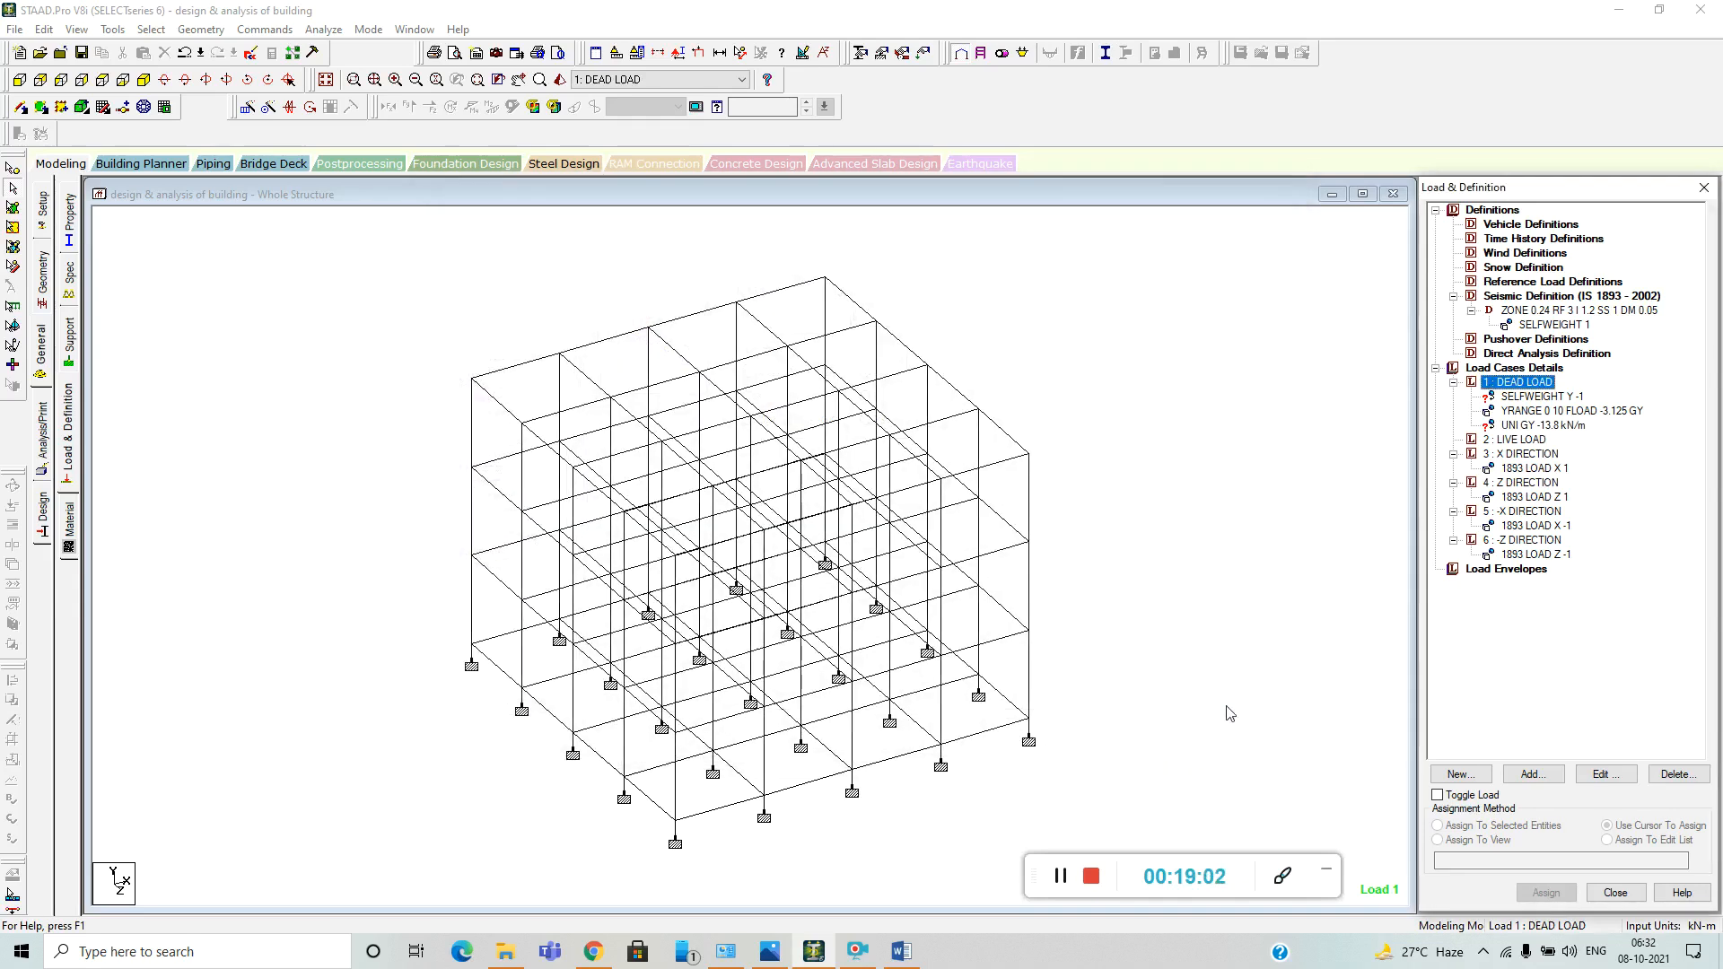
Start a YRANGE floor load for the LIVE LOAD case with pressure -3 kN/m2, consulting the live load section of the Word report.
click(1516, 440)
click(1533, 773)
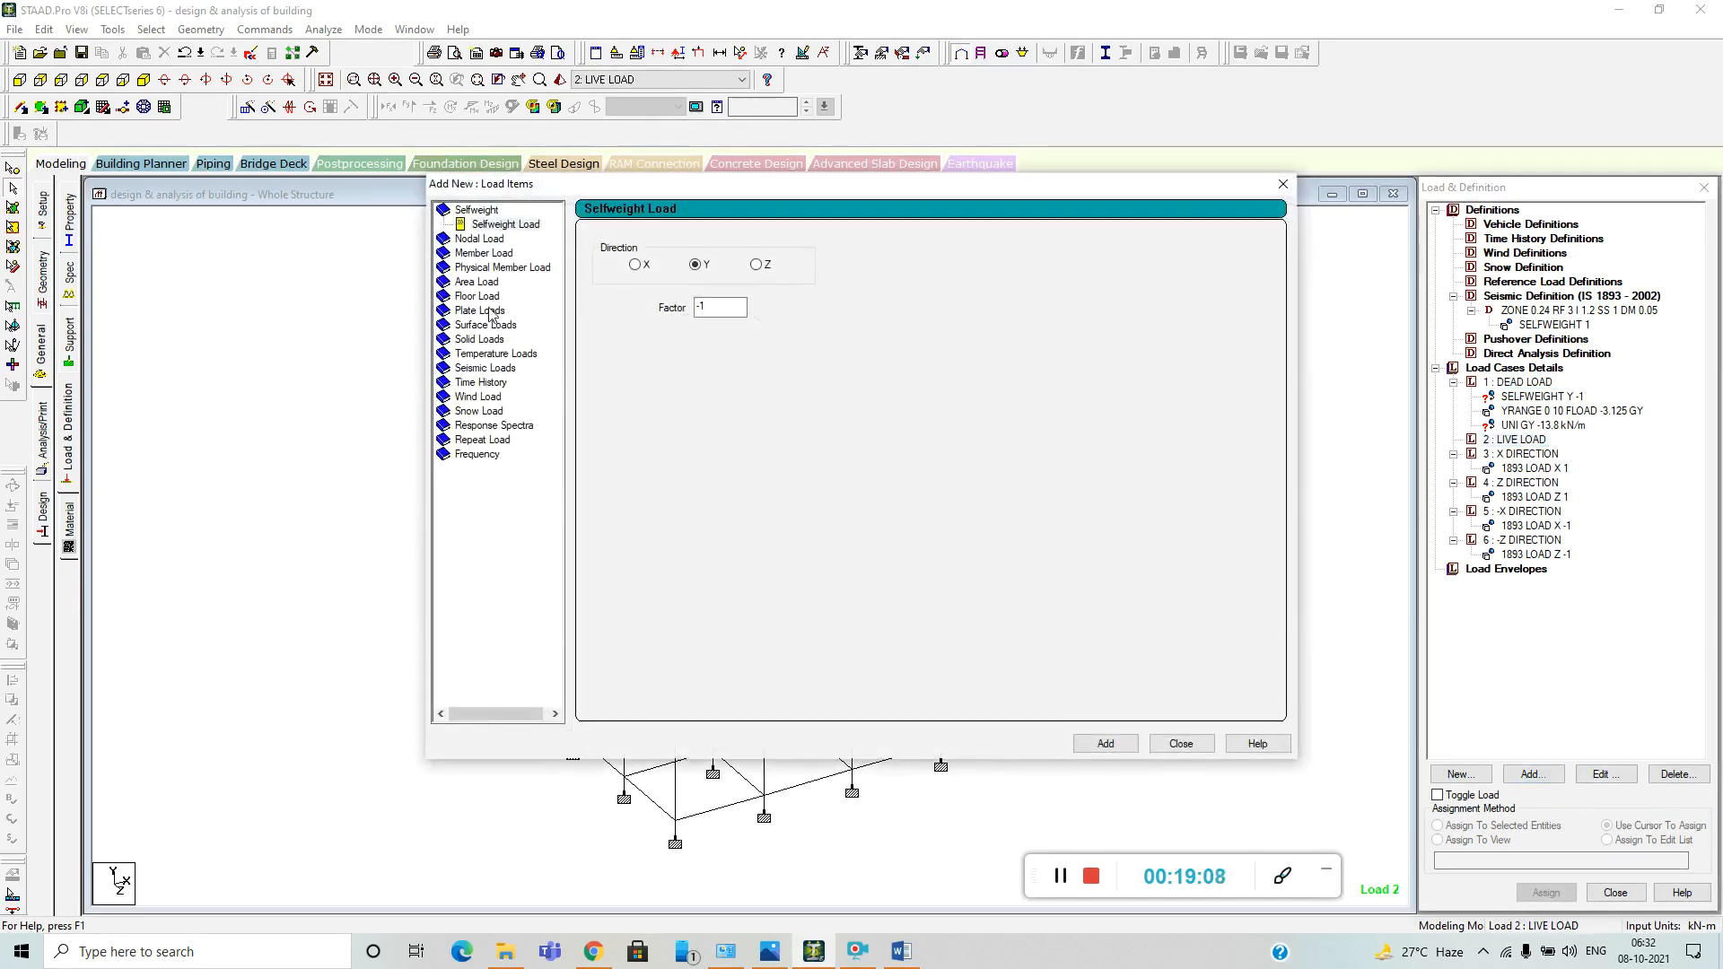
click(480, 297)
click(682, 327)
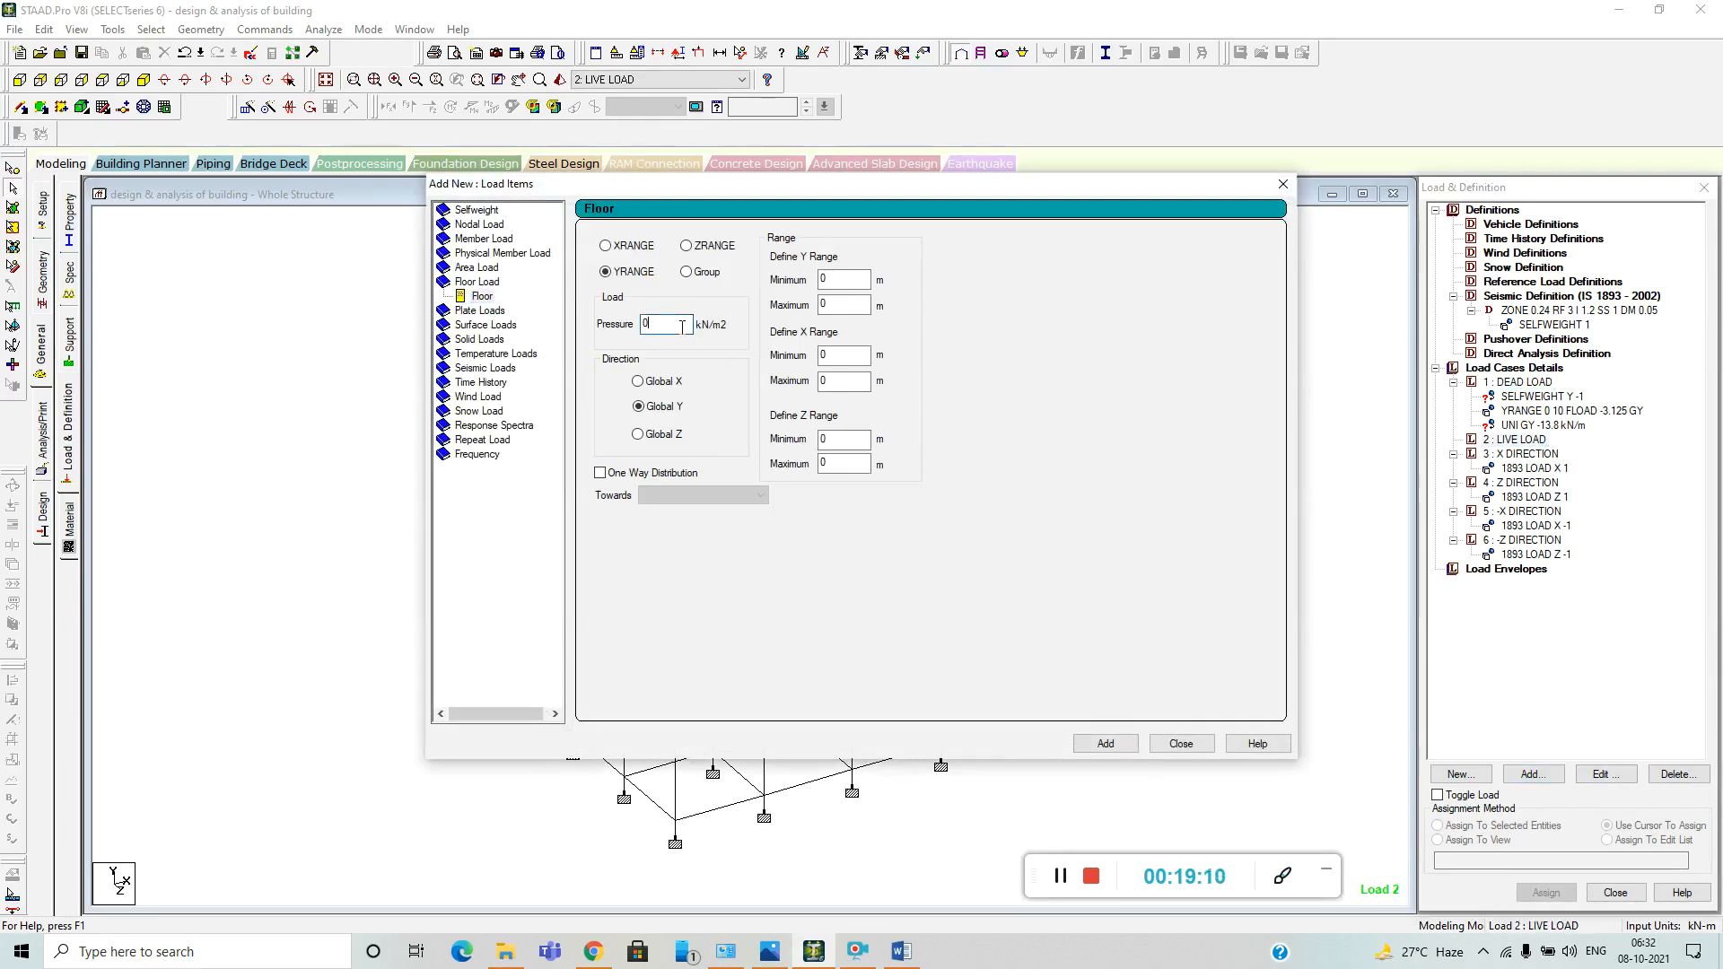
click(901, 951)
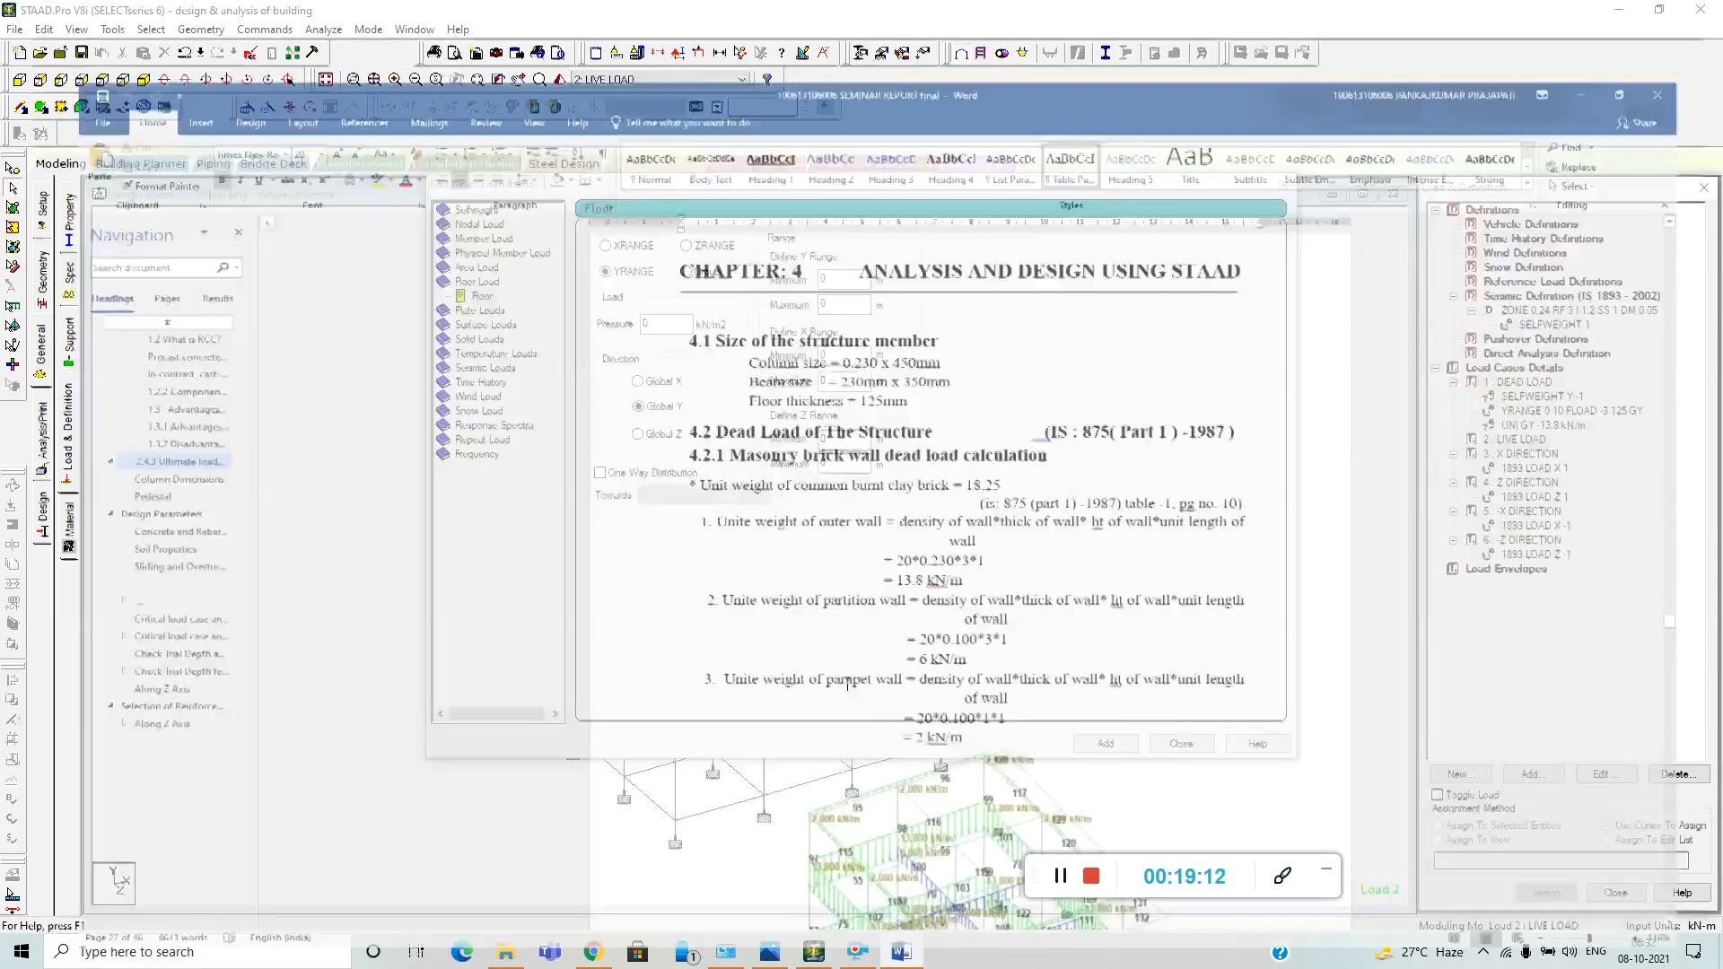
scroll(887, 566, down, 15)
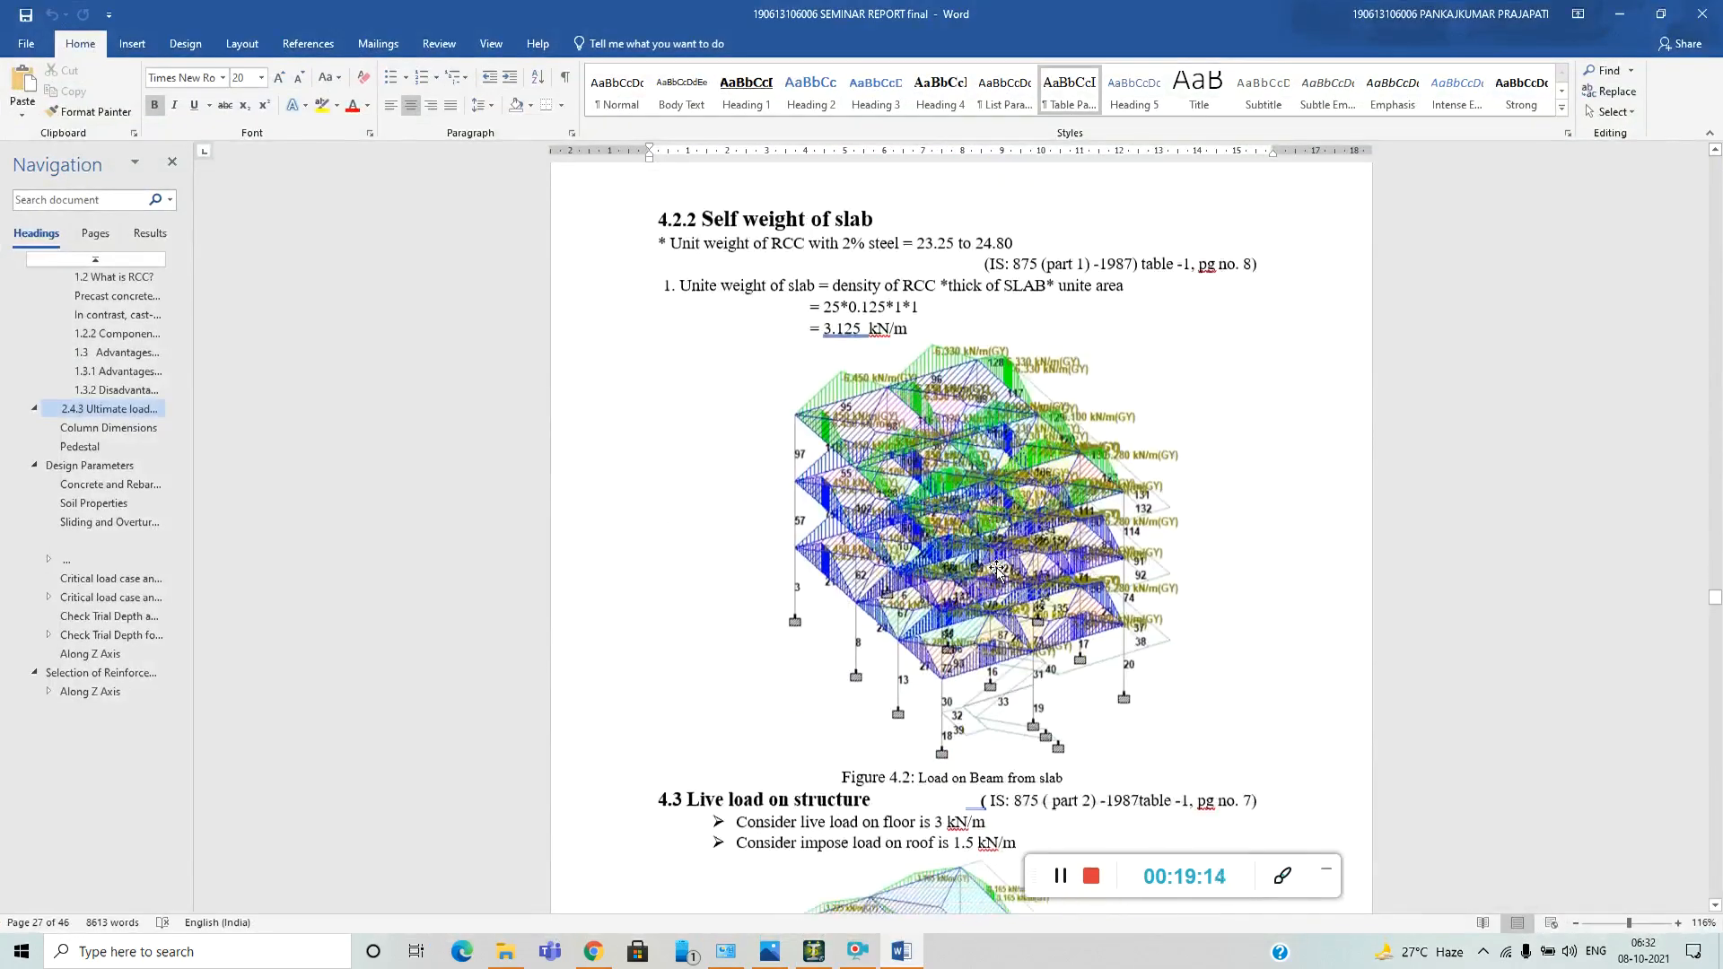
scroll(996, 570, down, 2)
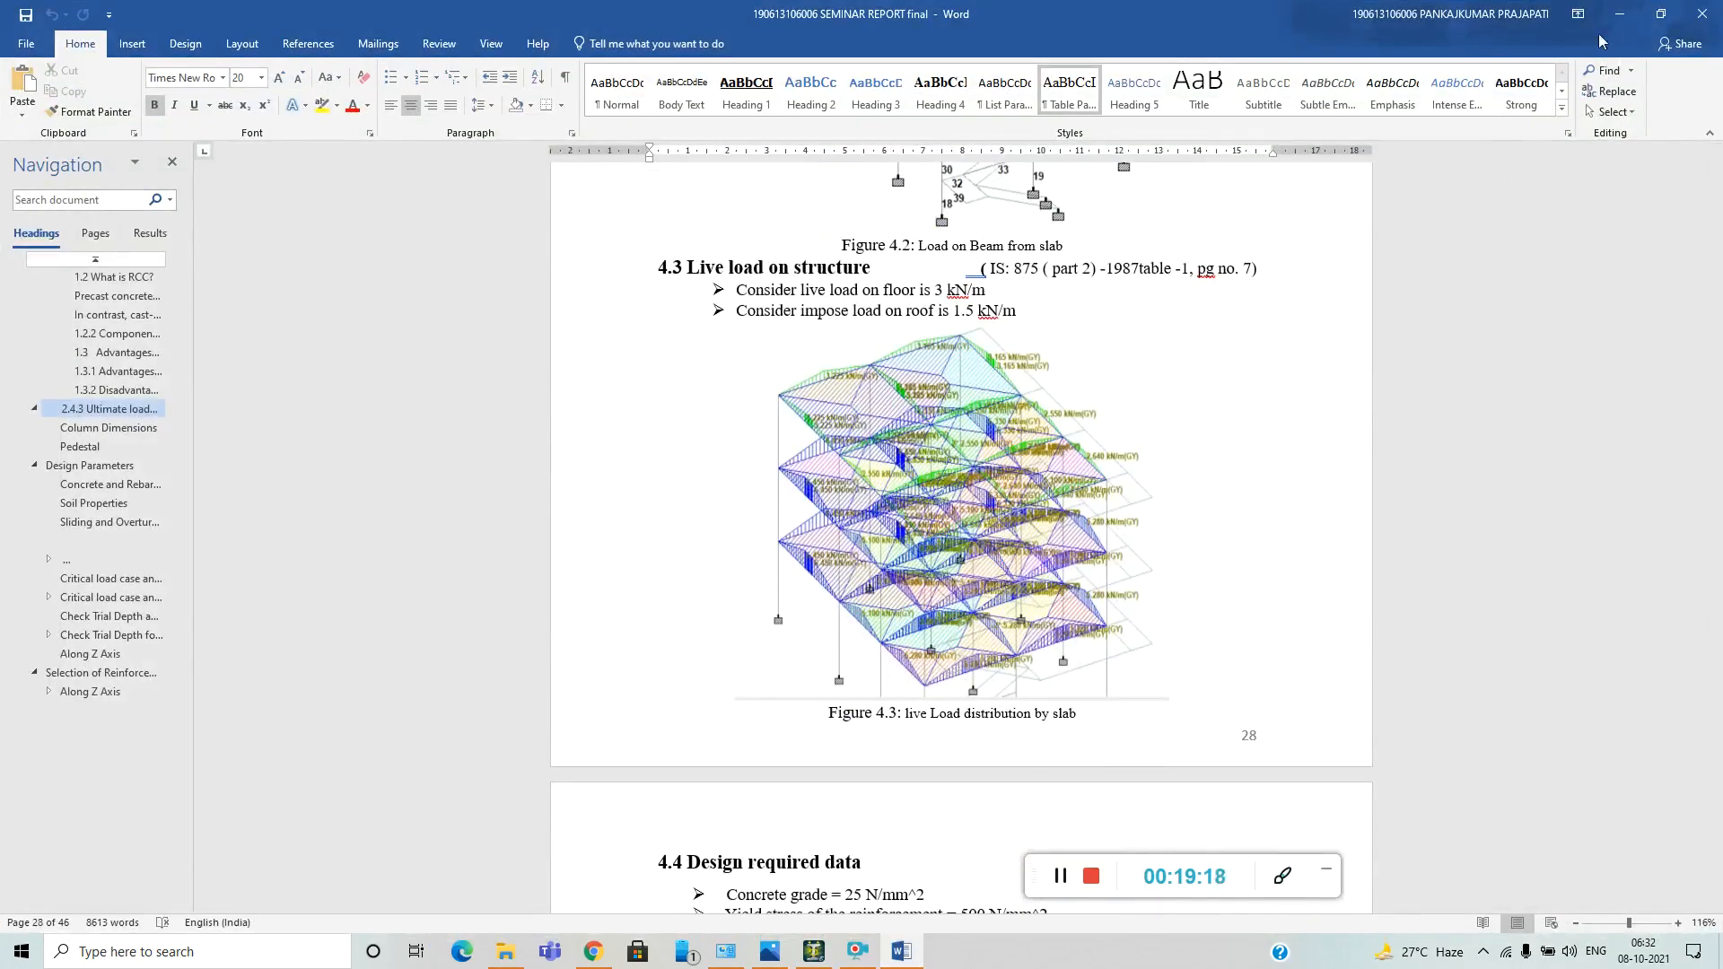
click(1620, 14)
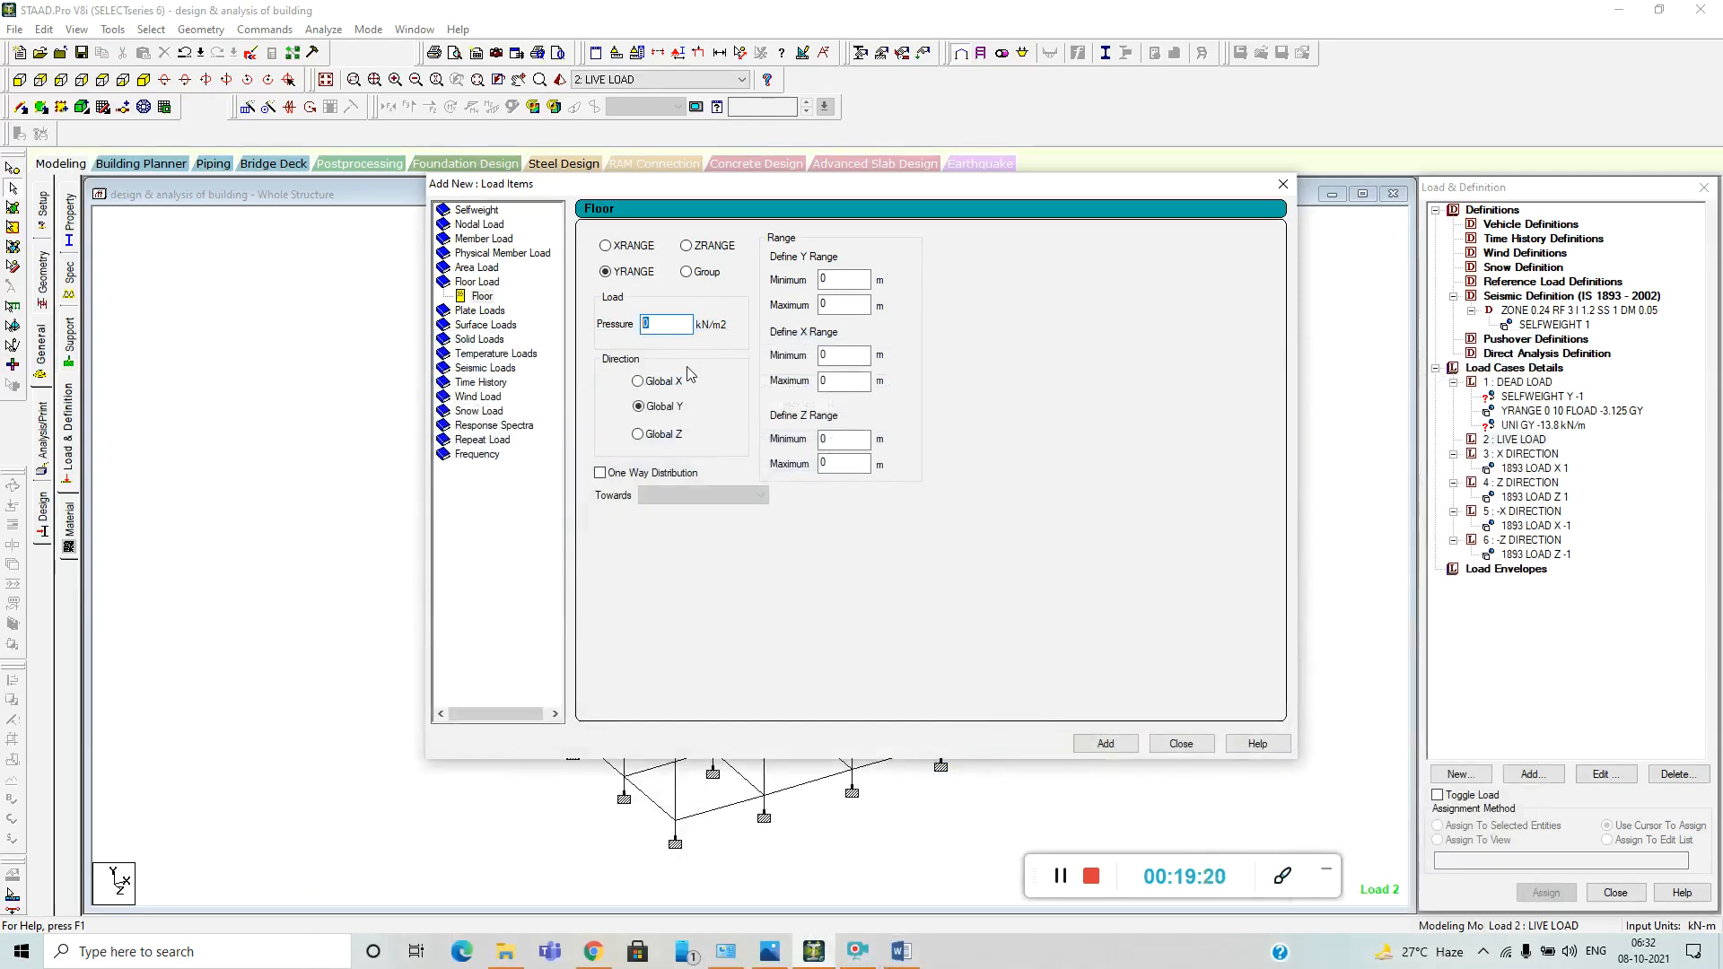
Set the live floor load's maximum Y range to 10 m and add it to the LIVE LOAD case.
click(846, 306)
click(1103, 744)
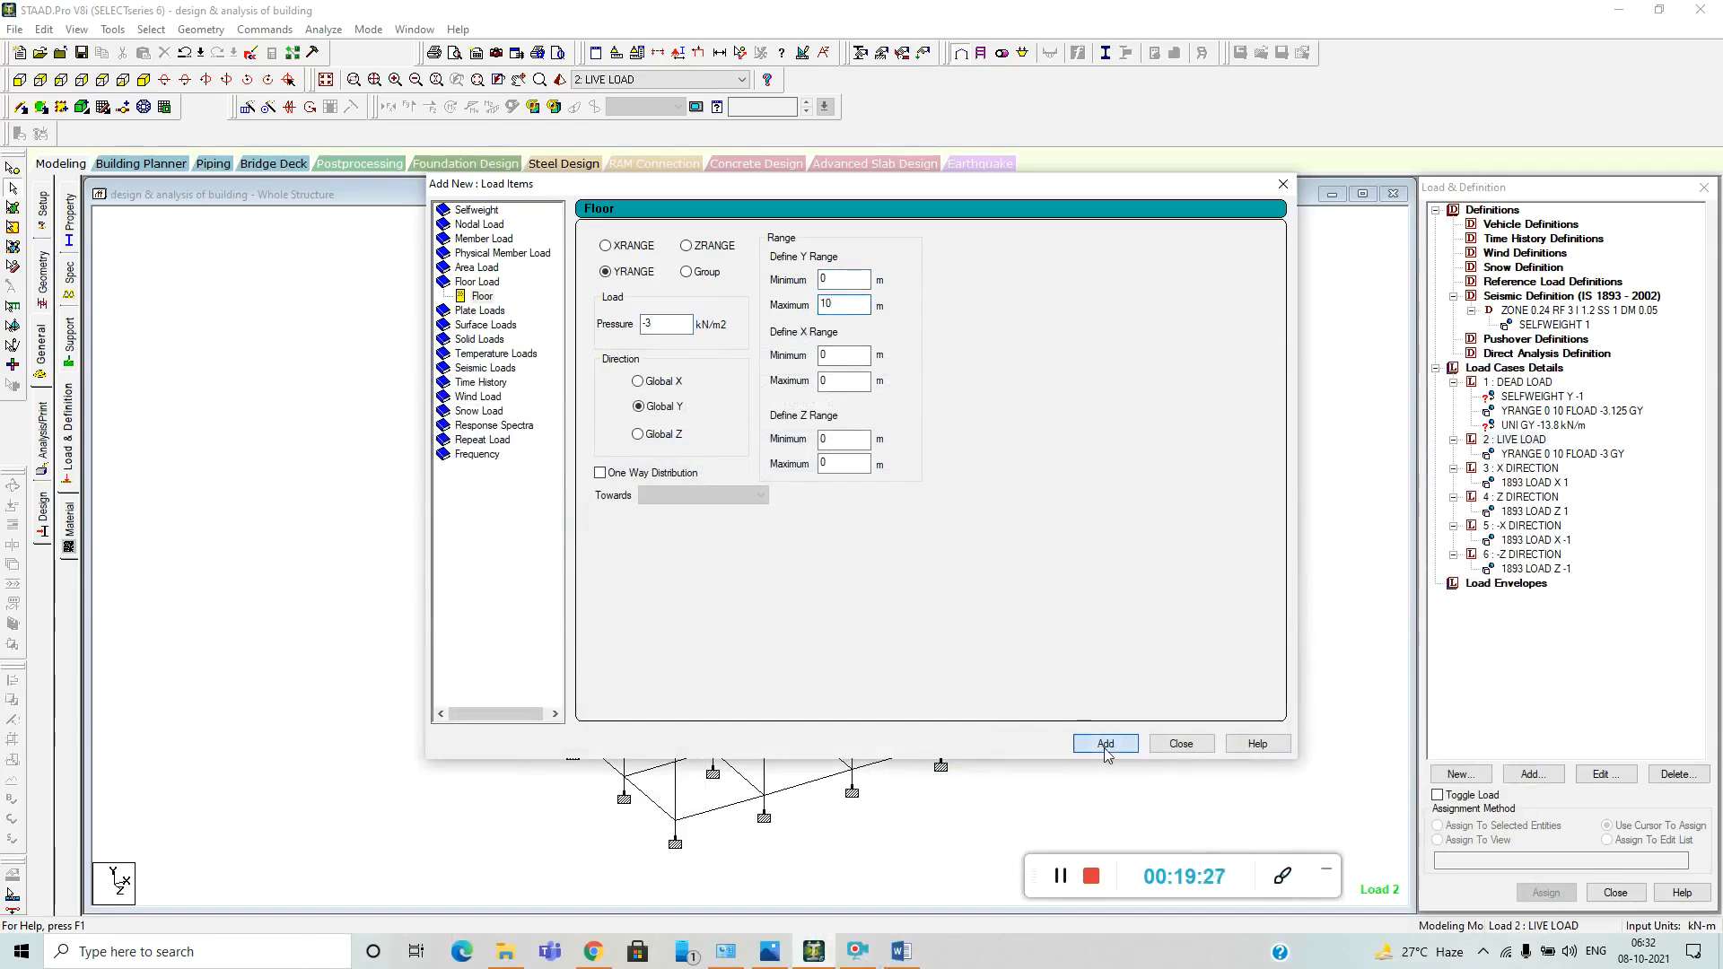
click(1181, 744)
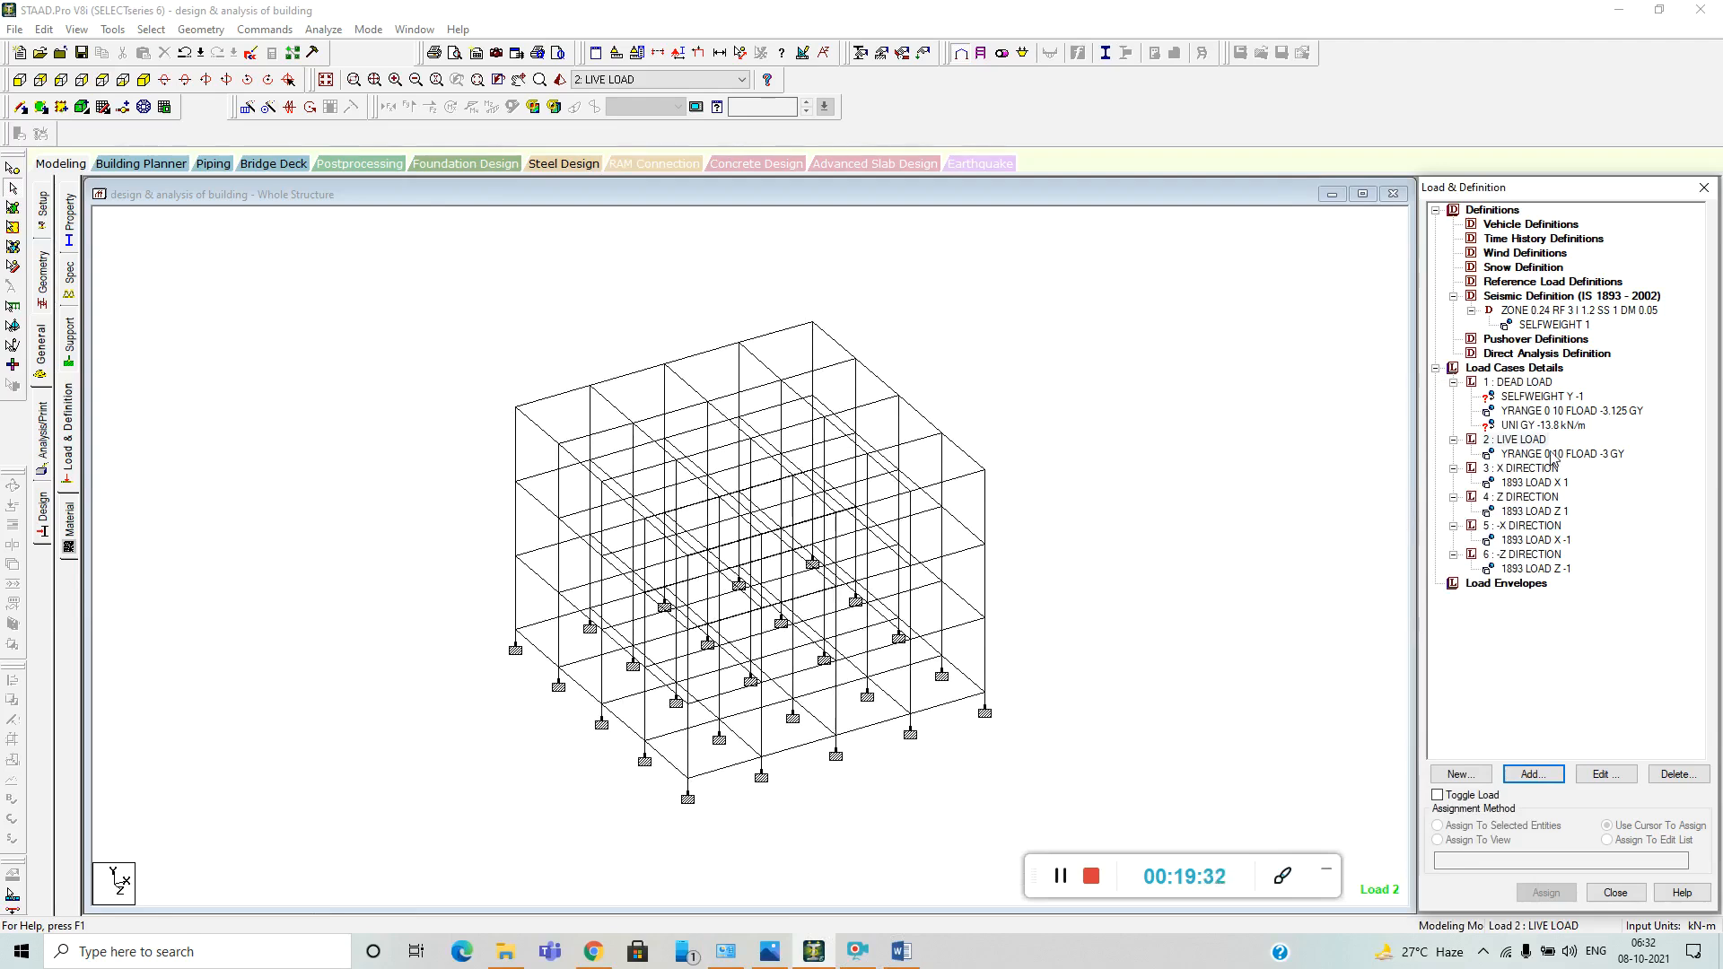
Assign the DEAD LOAD selfweight to the whole structure in view, then clear the selection.
click(1526, 398)
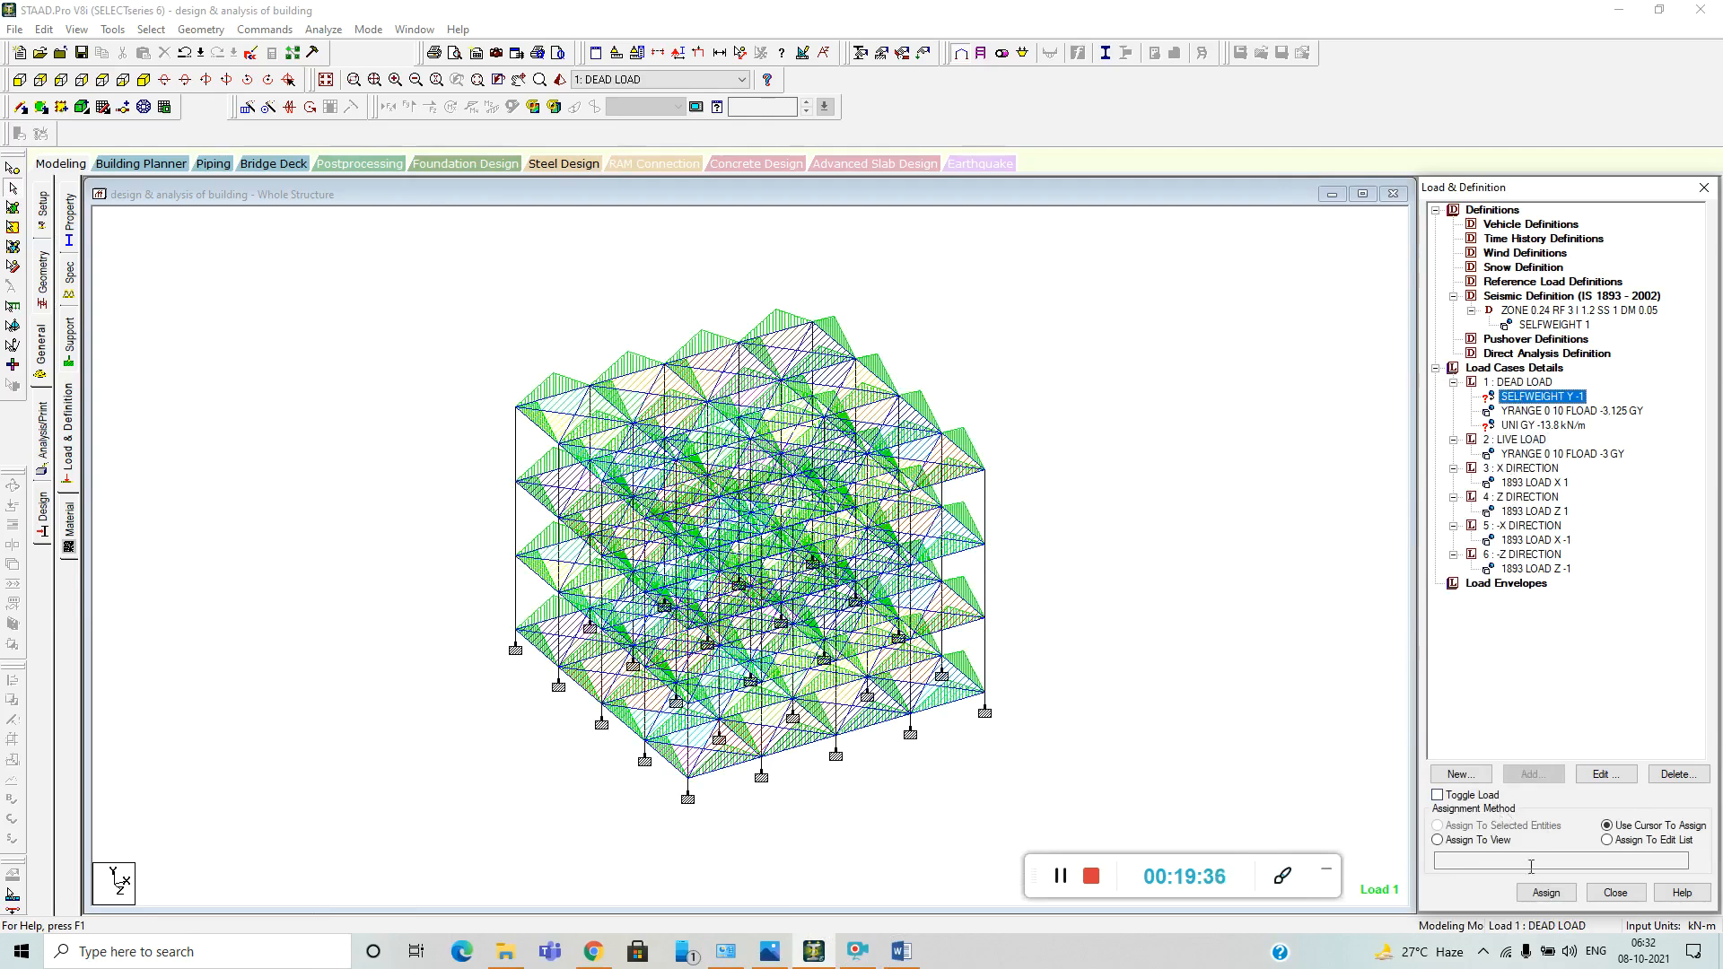
click(1441, 839)
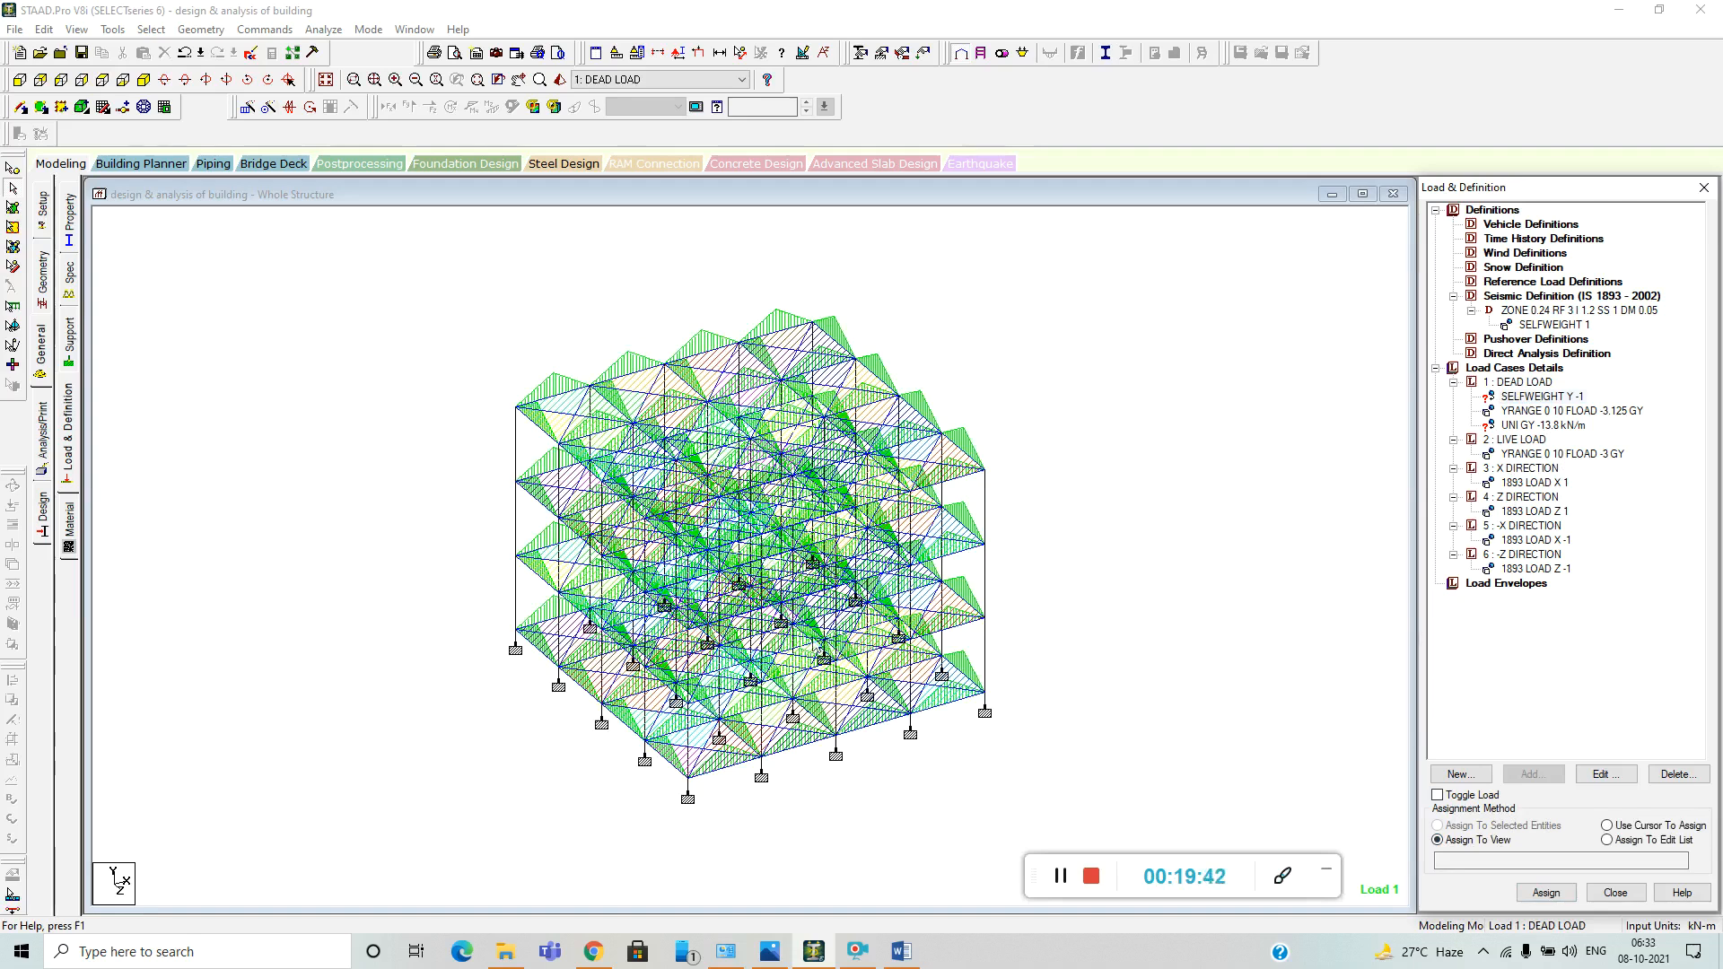
click(1546, 893)
click(1598, 592)
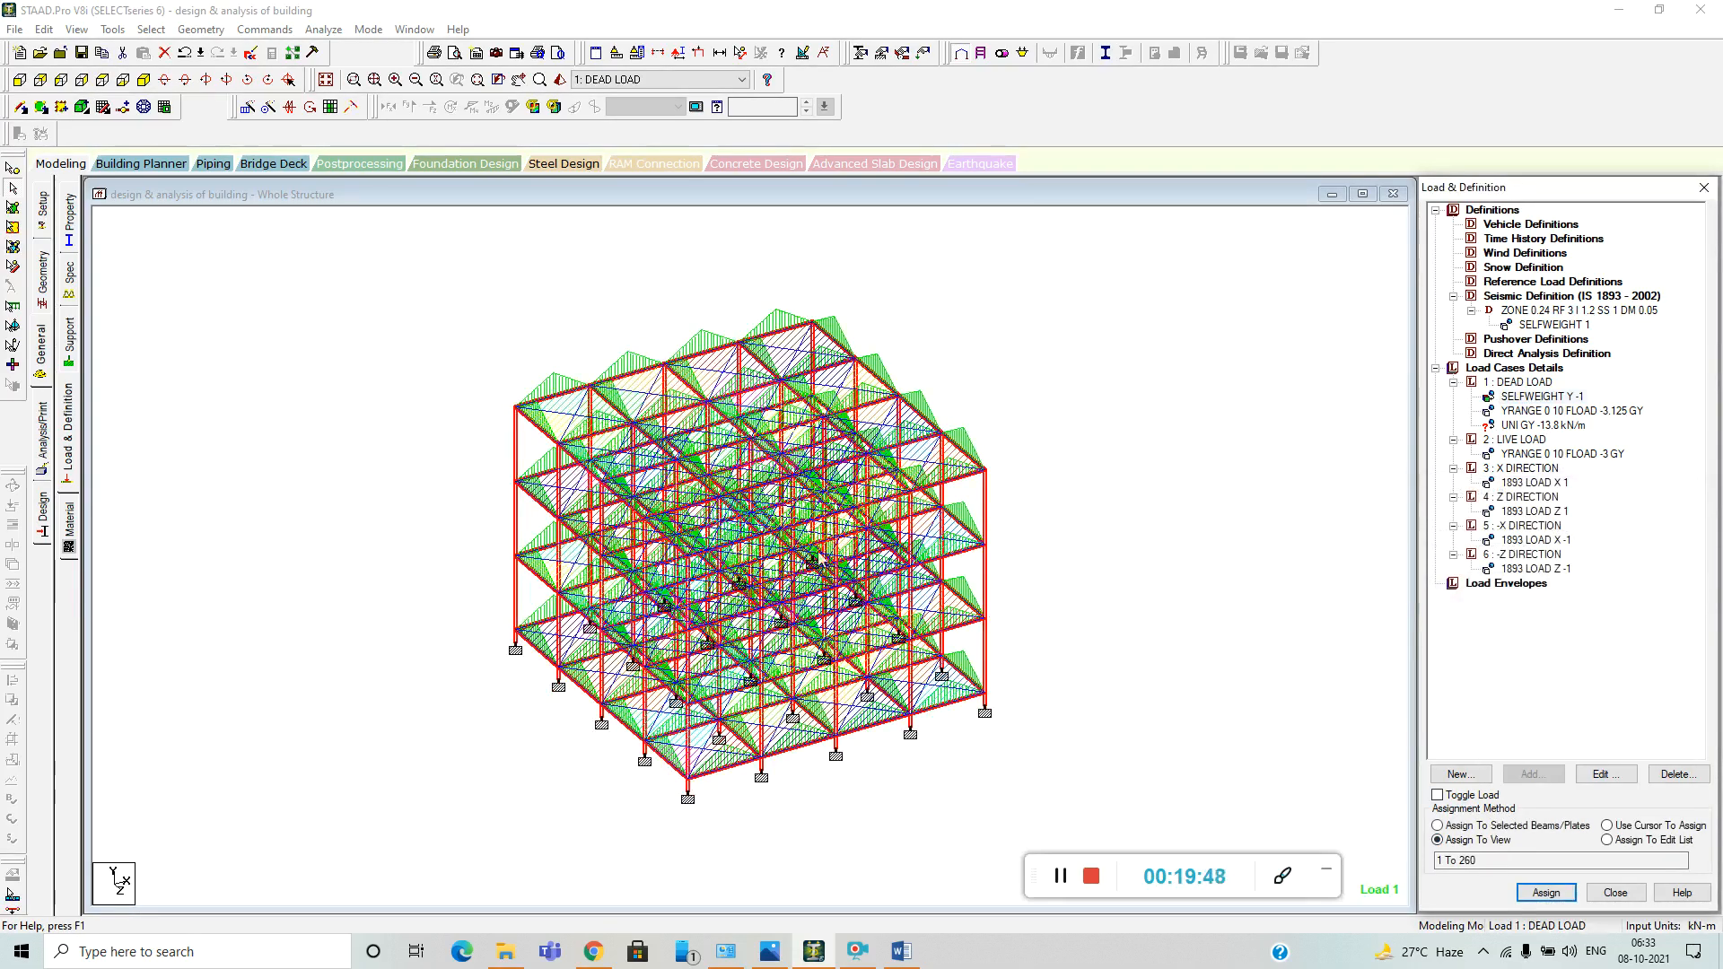
click(1171, 581)
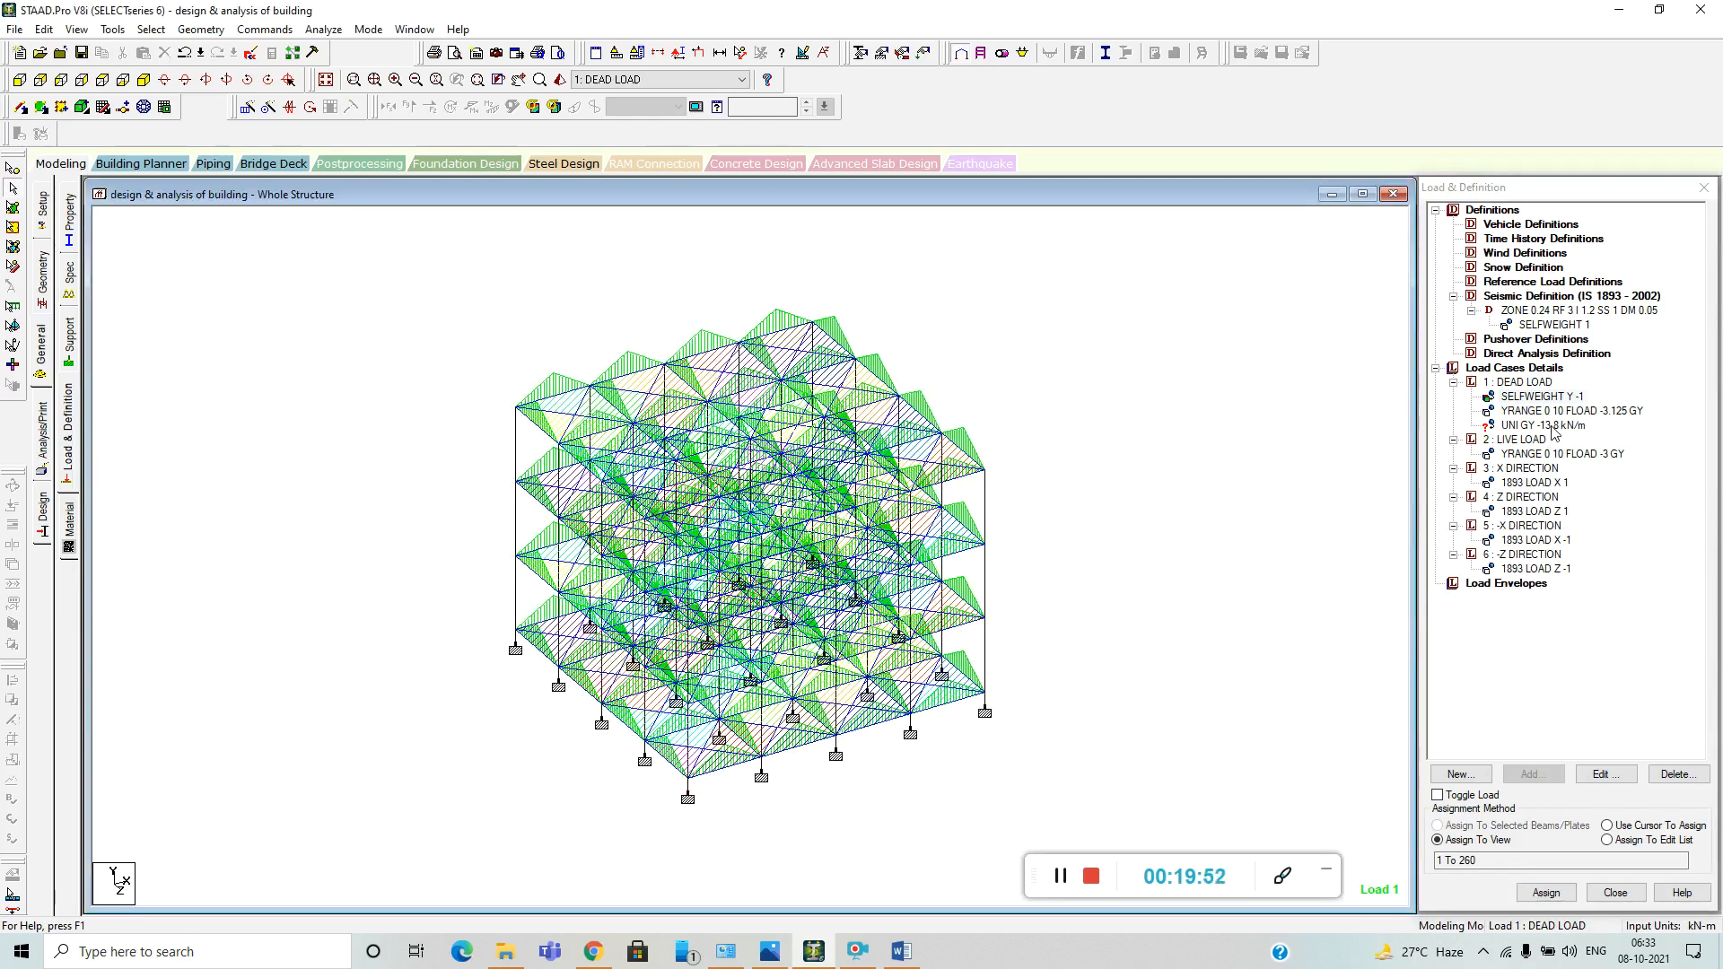
Assign the -13.8 kN/m uniform member load to all beams parallel to the X and Z axes, then clear the selection.
click(1551, 426)
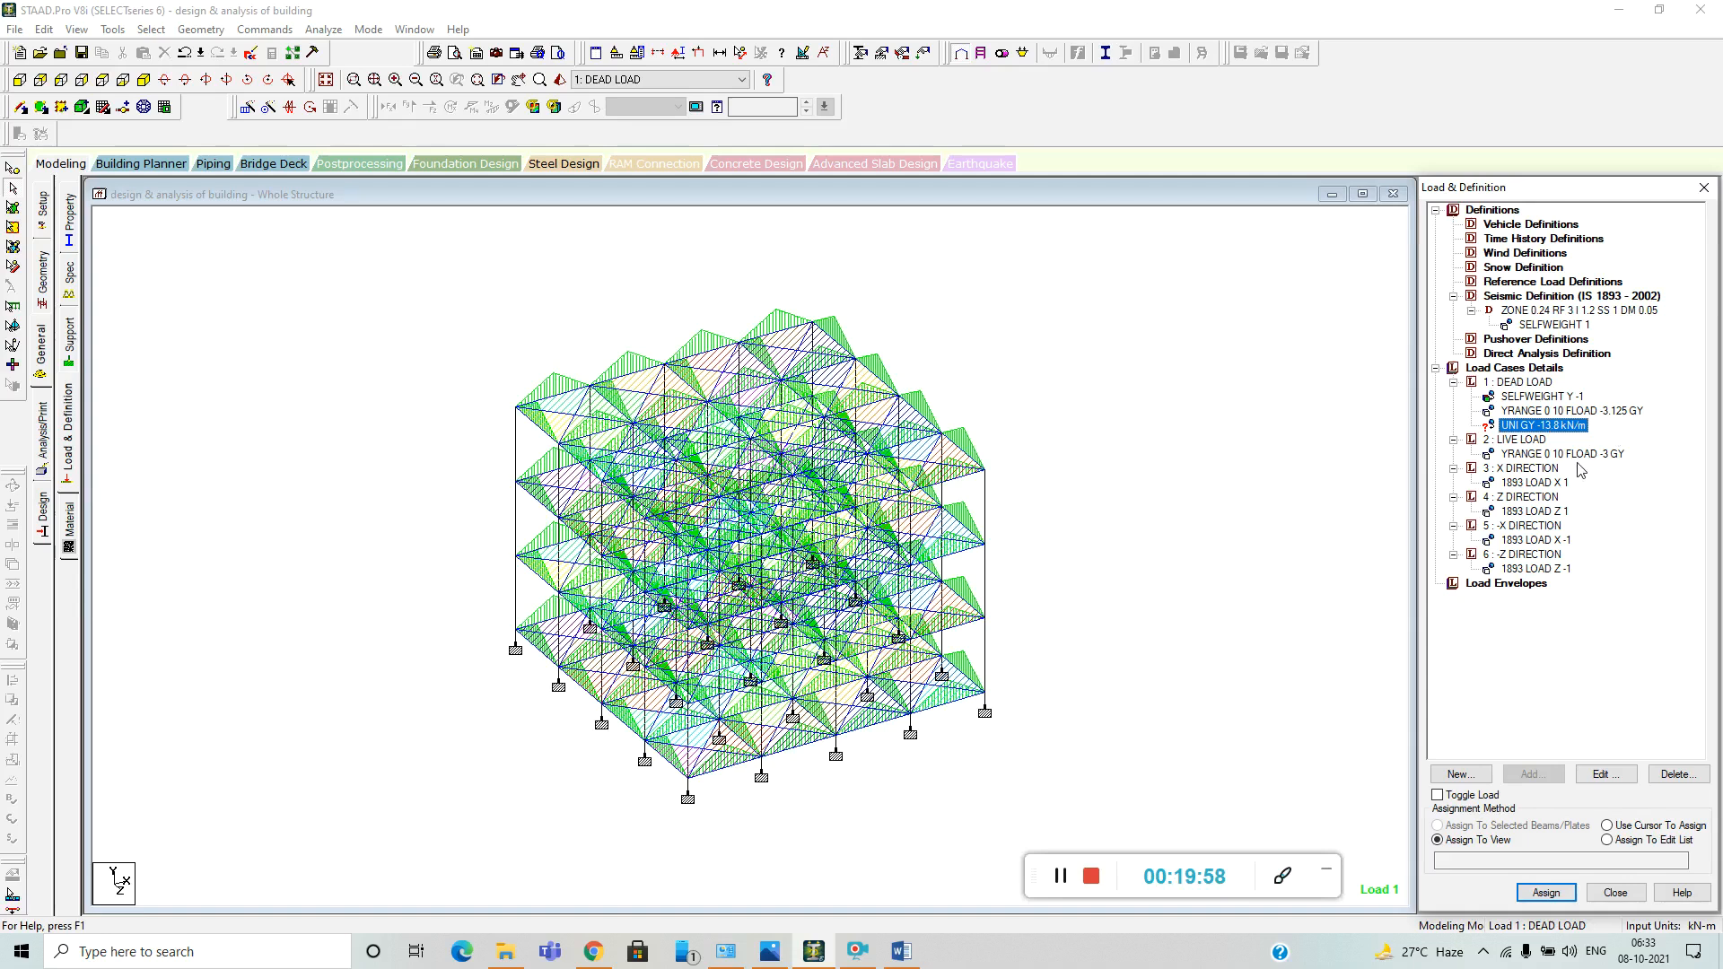
click(150, 30)
mouse_move(237, 361)
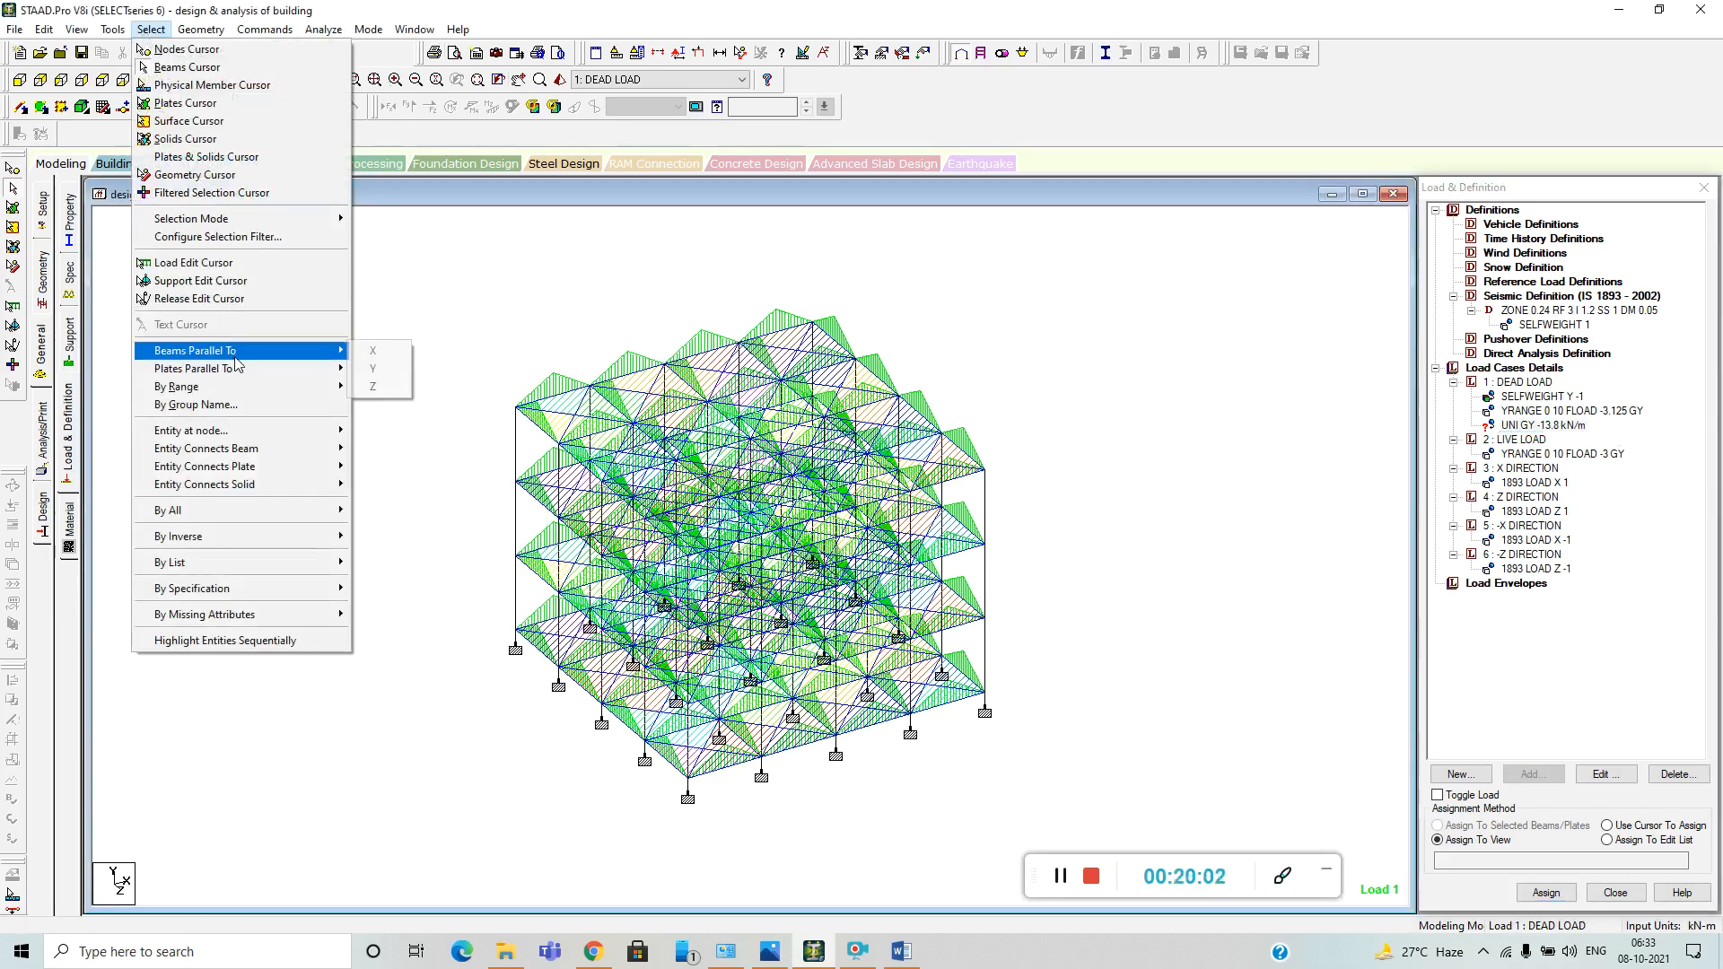
click(408, 357)
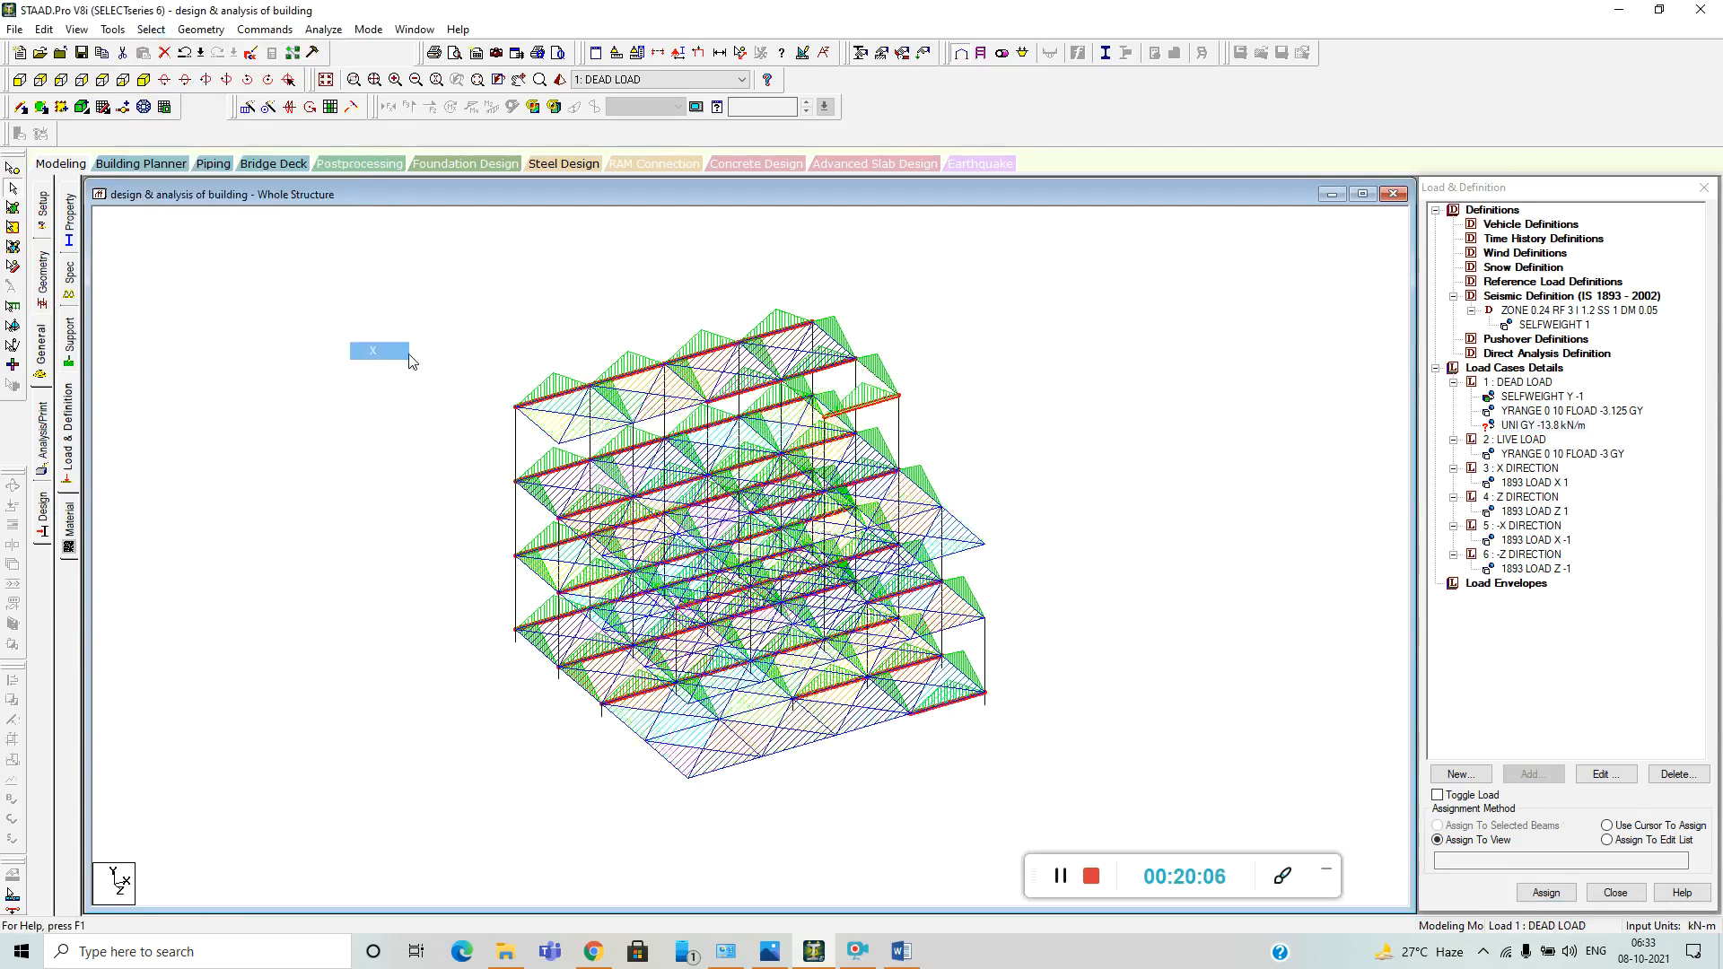
click(151, 29)
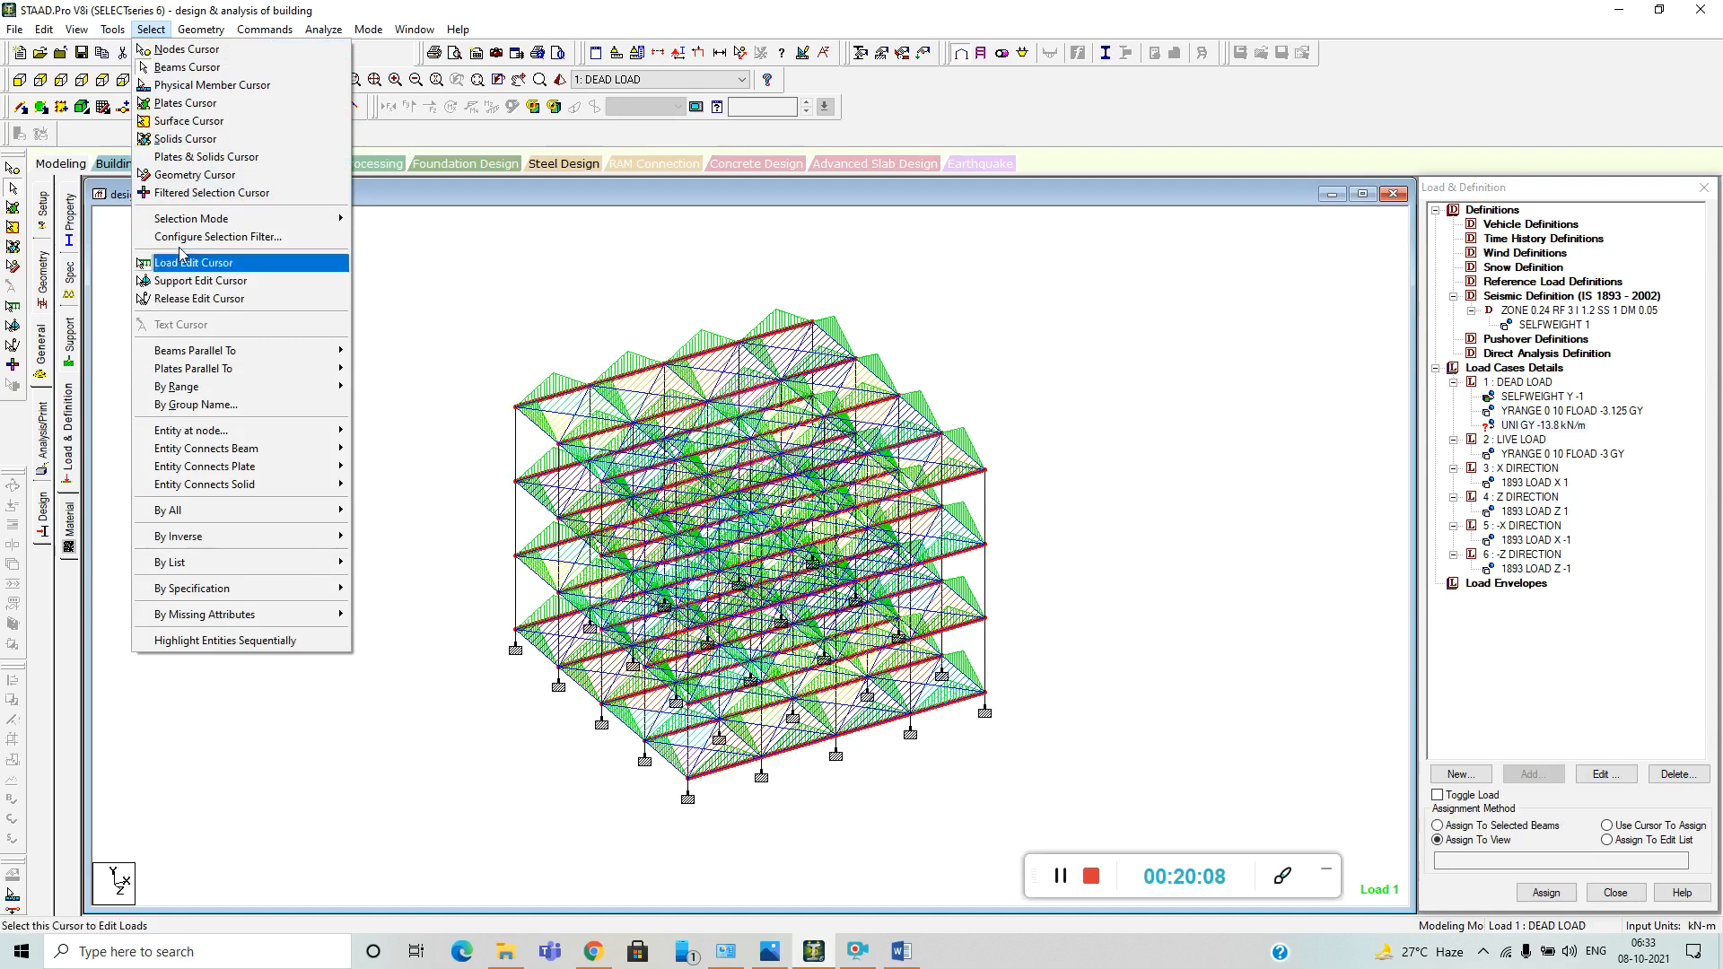
mouse_move(259, 360)
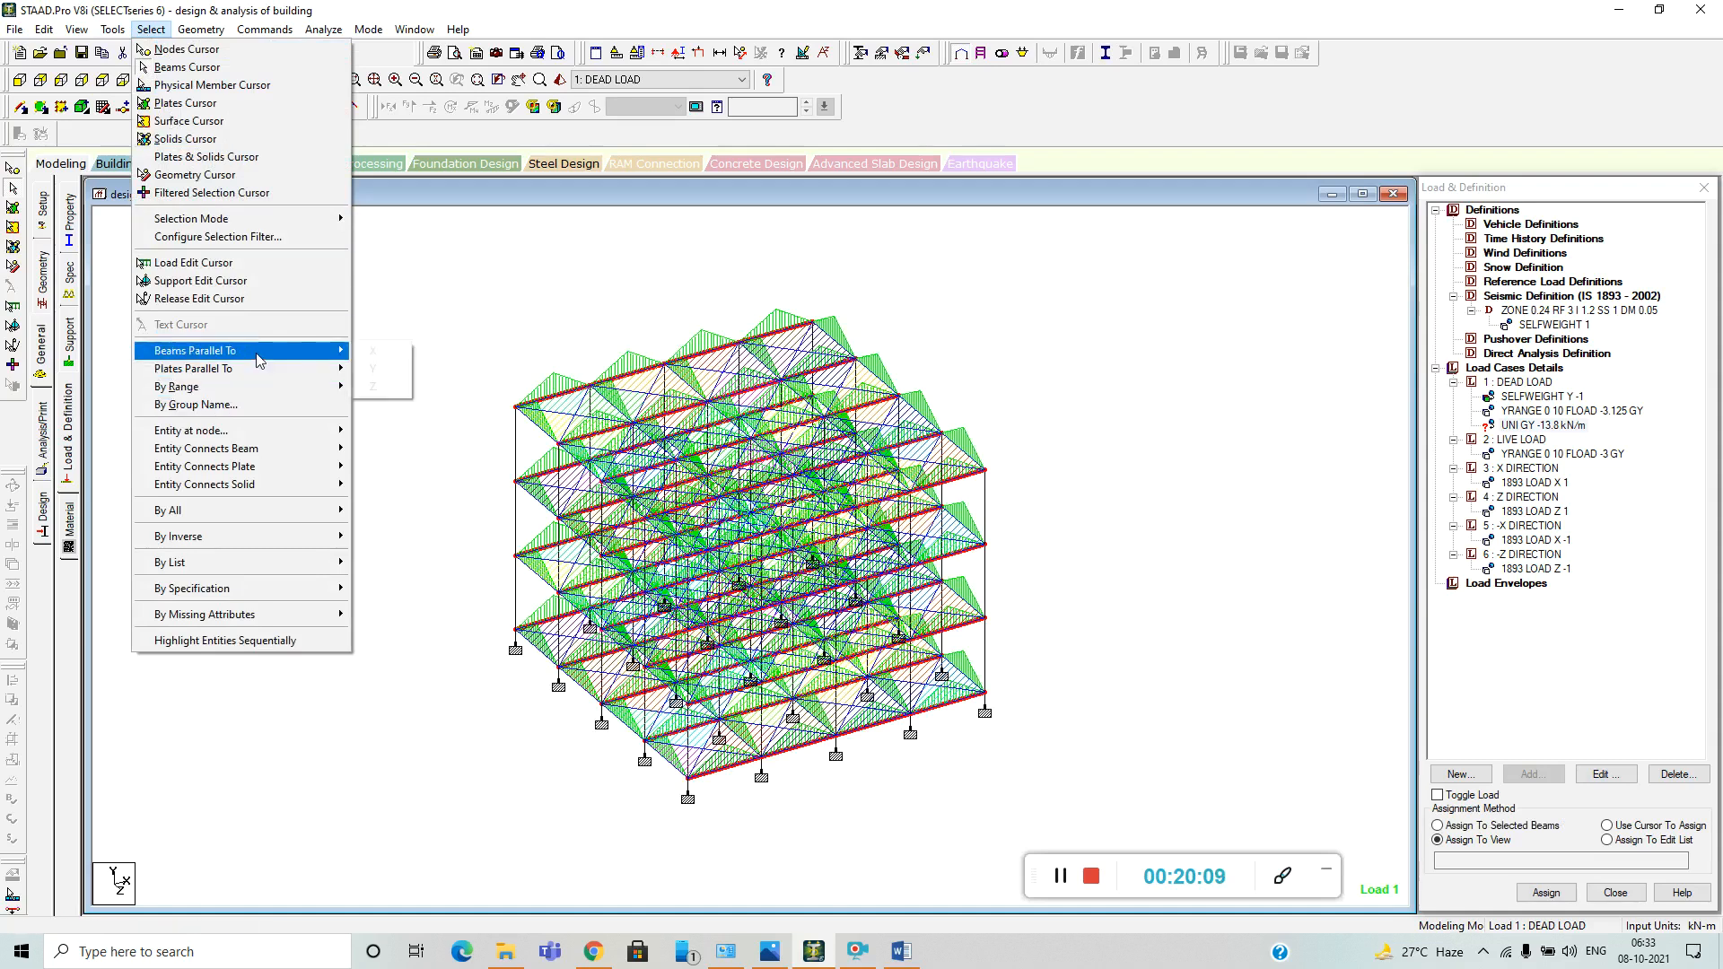
click(377, 386)
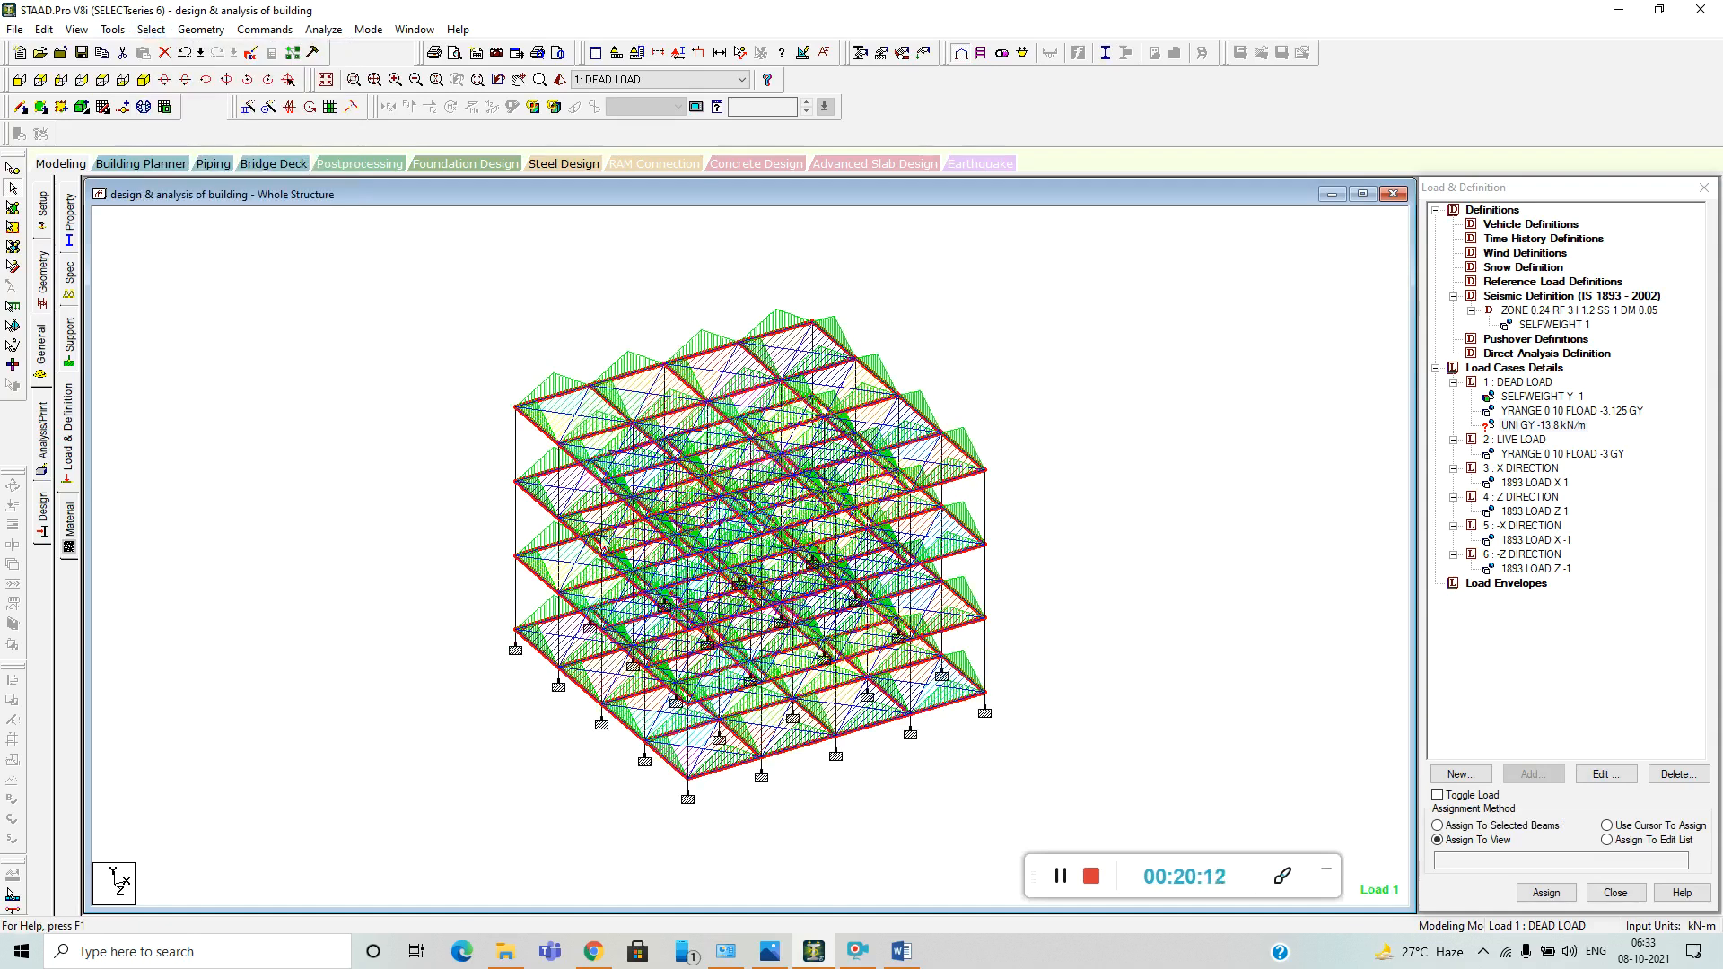
click(1438, 825)
click(1545, 892)
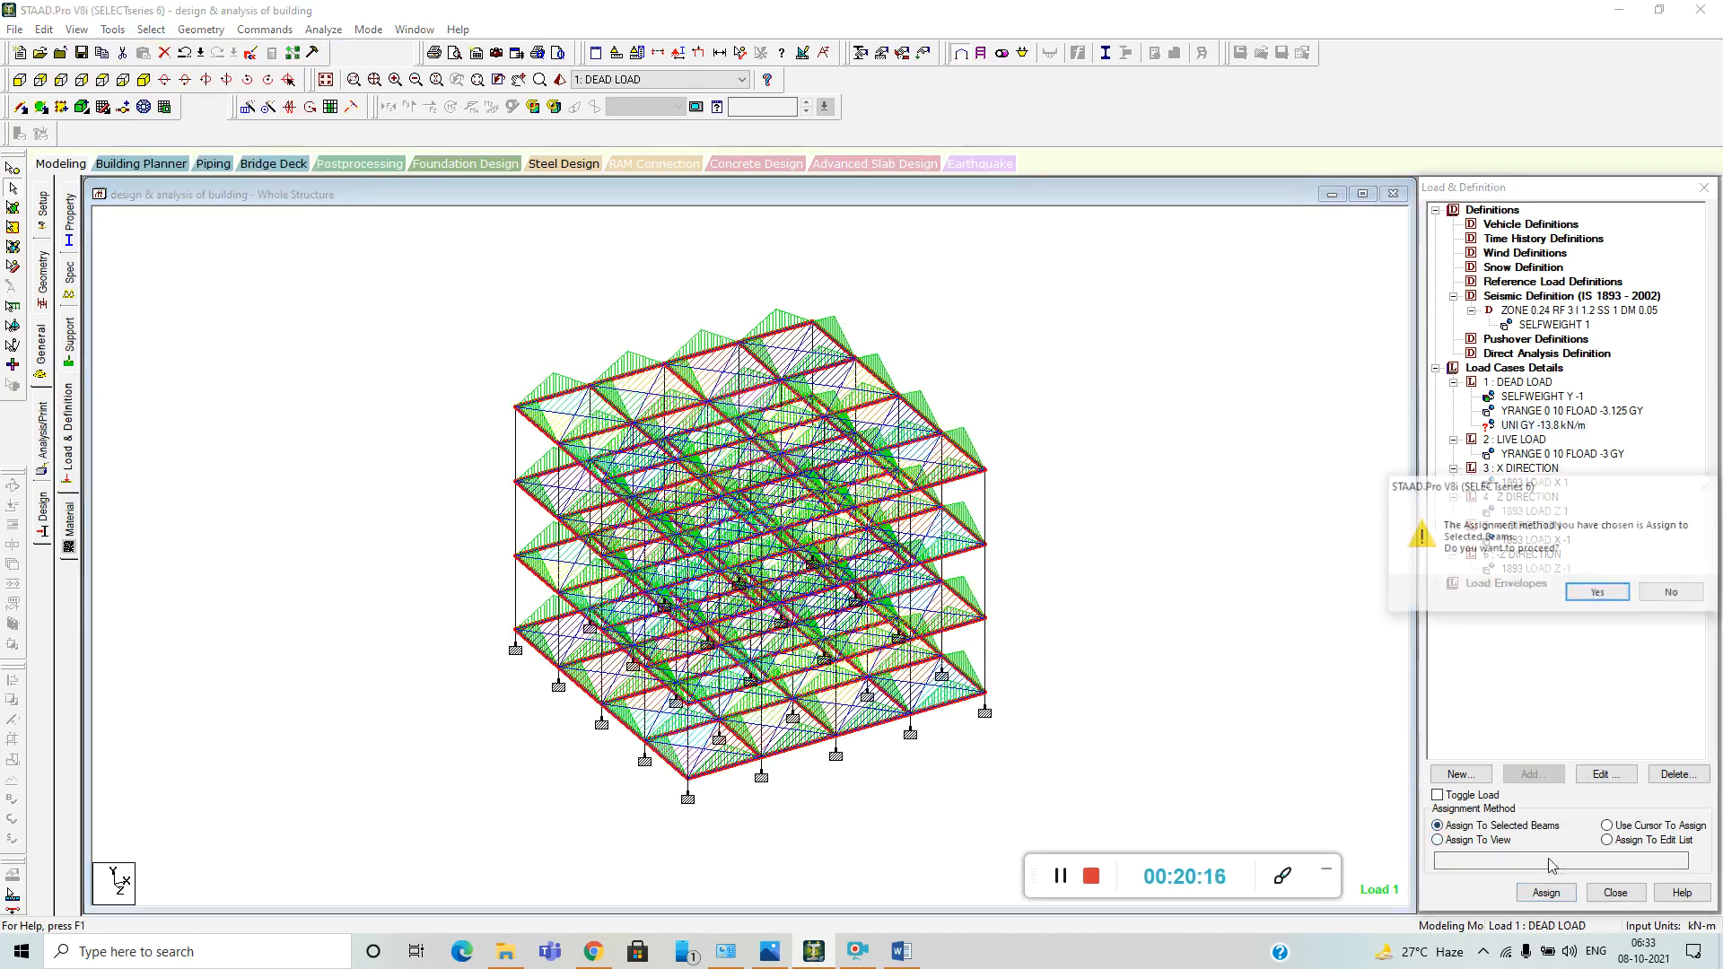
click(1598, 592)
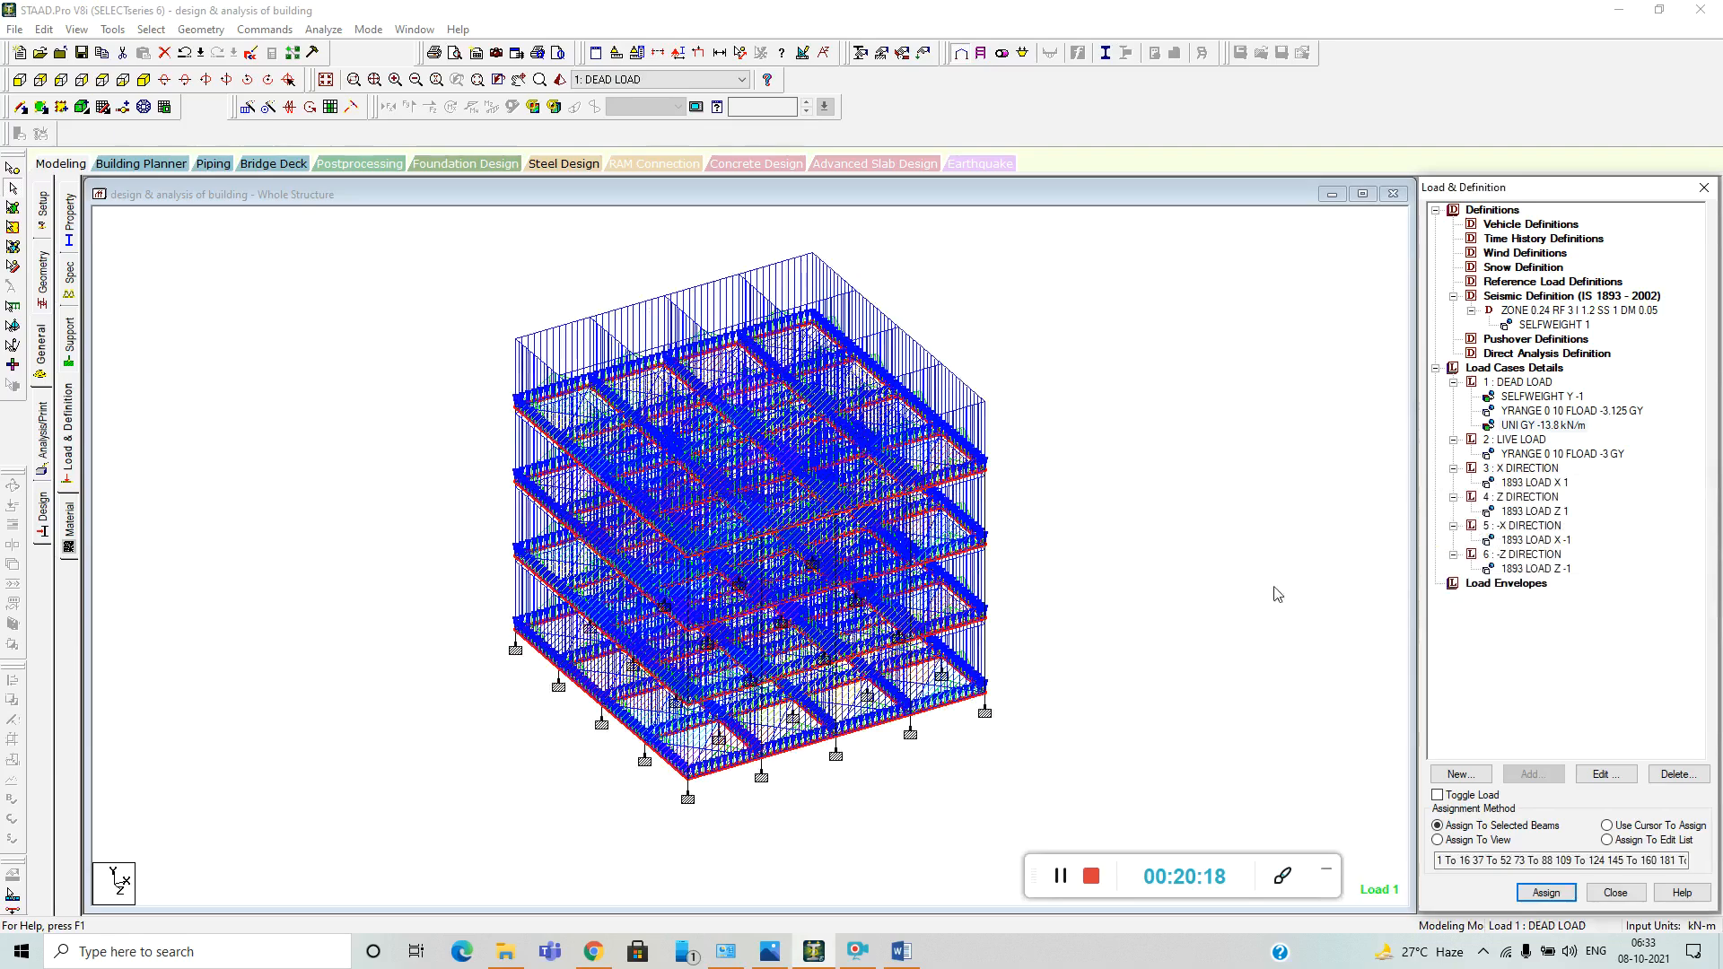
scroll(822, 561, up, 2)
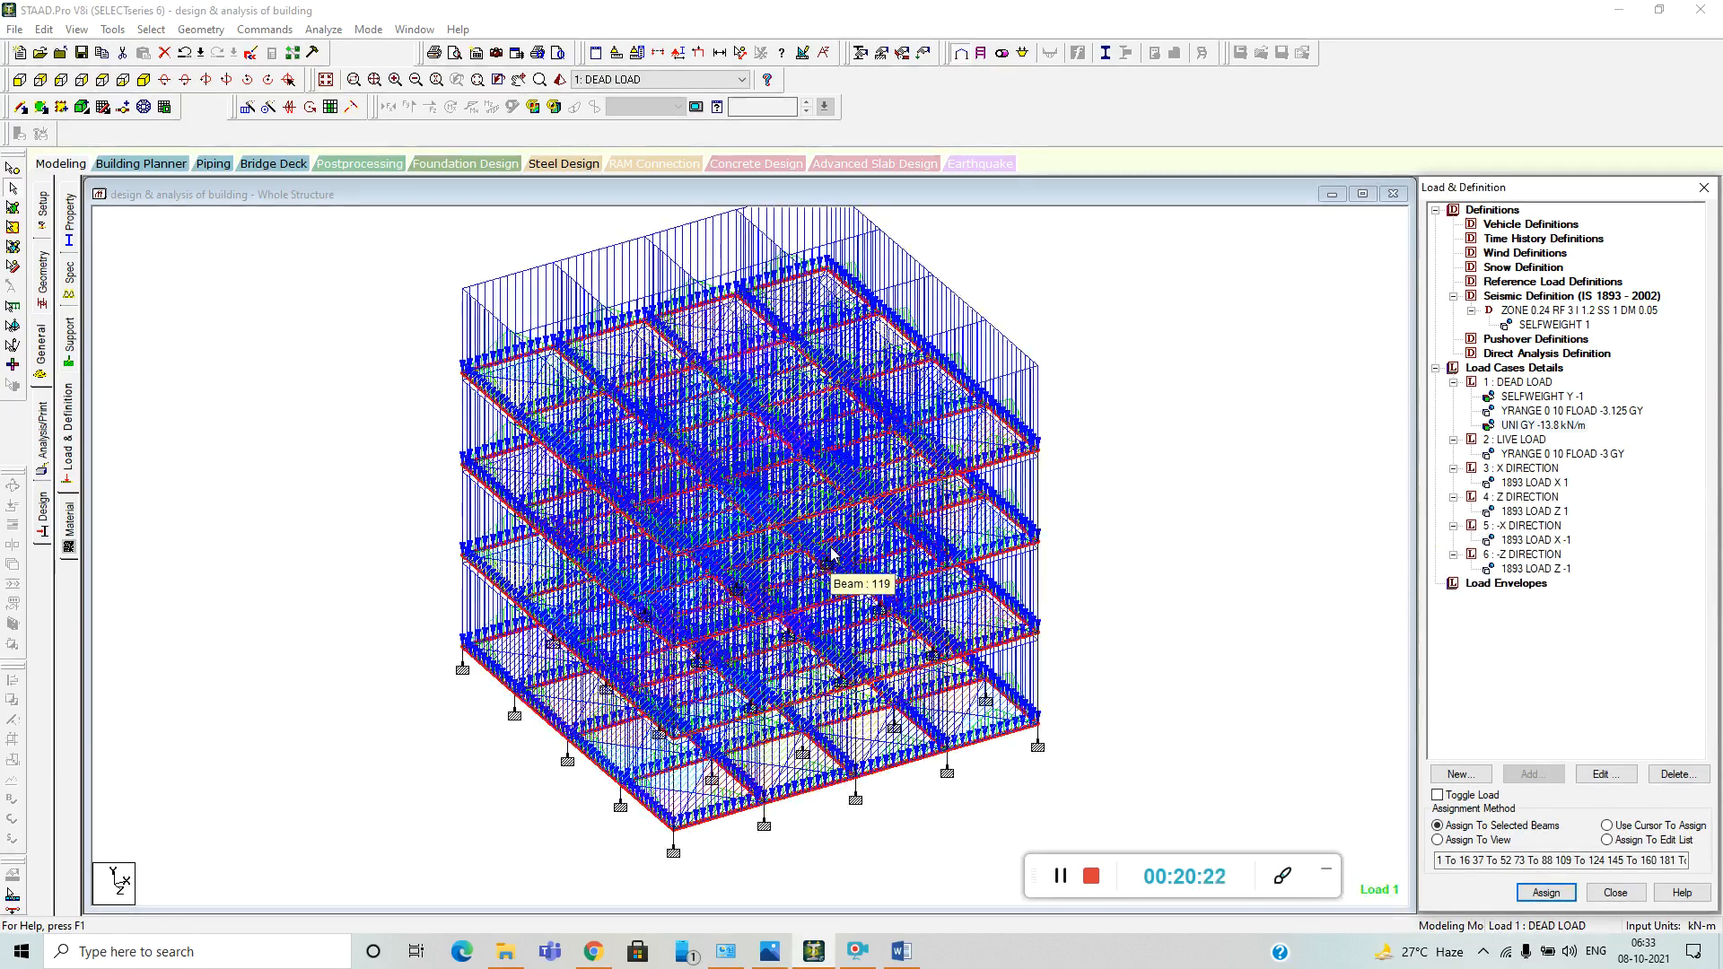
scroll(831, 555, down, 5)
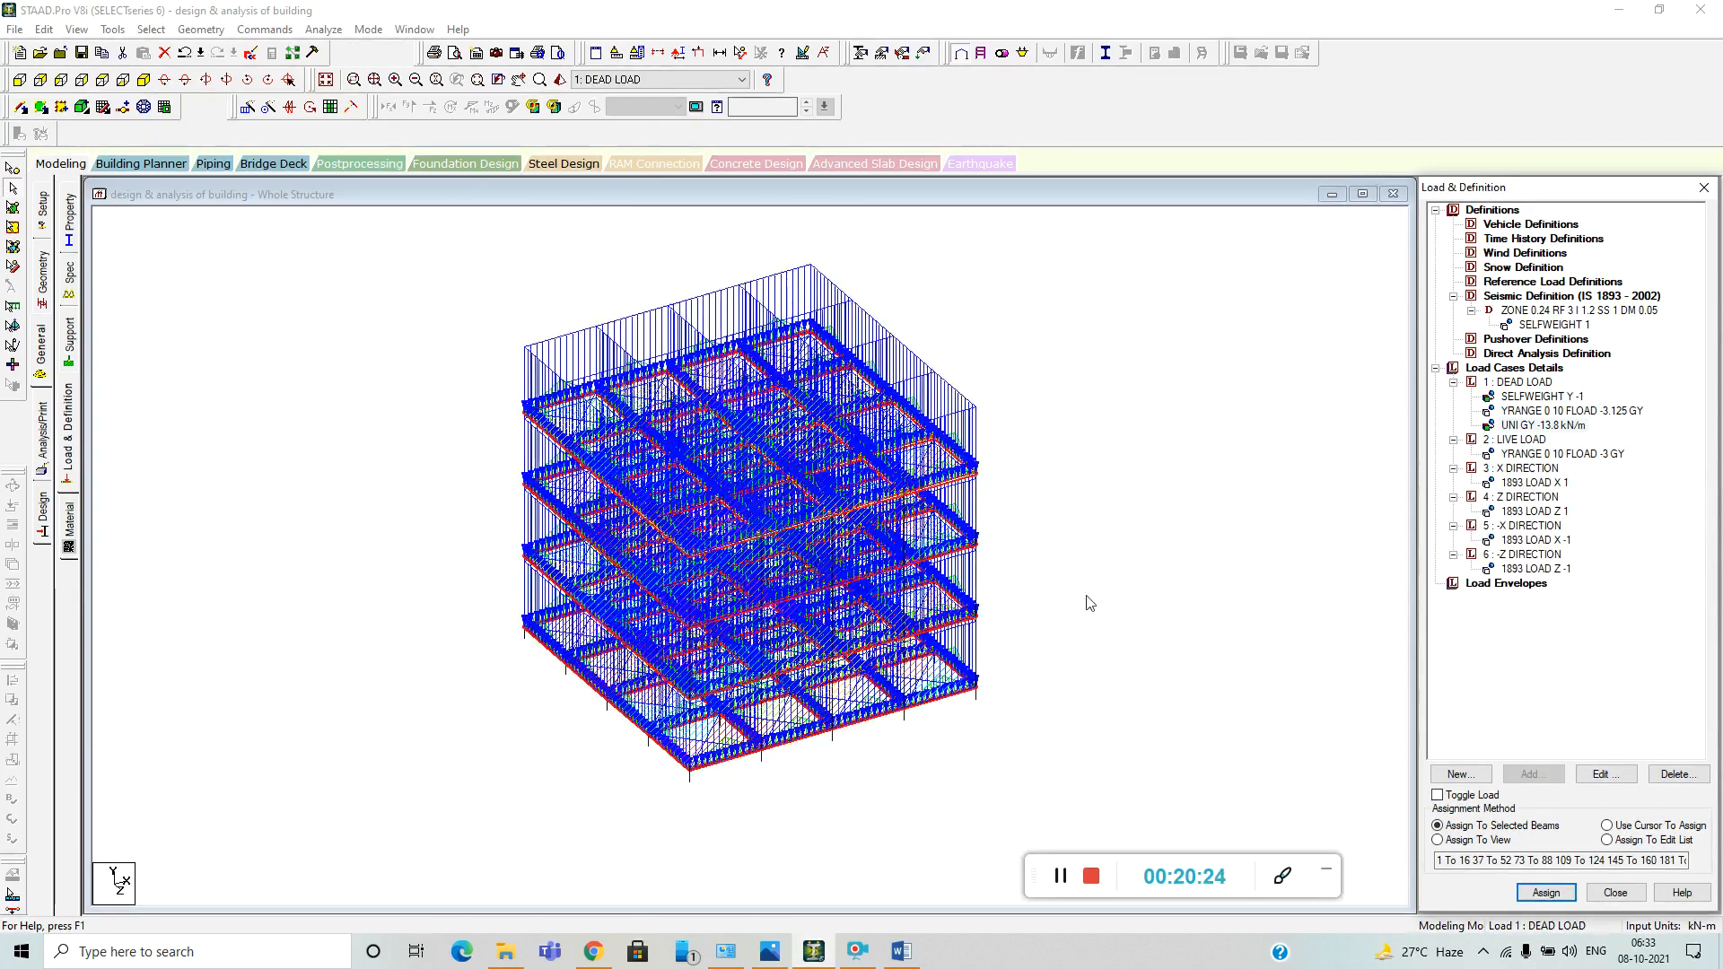
click(1181, 614)
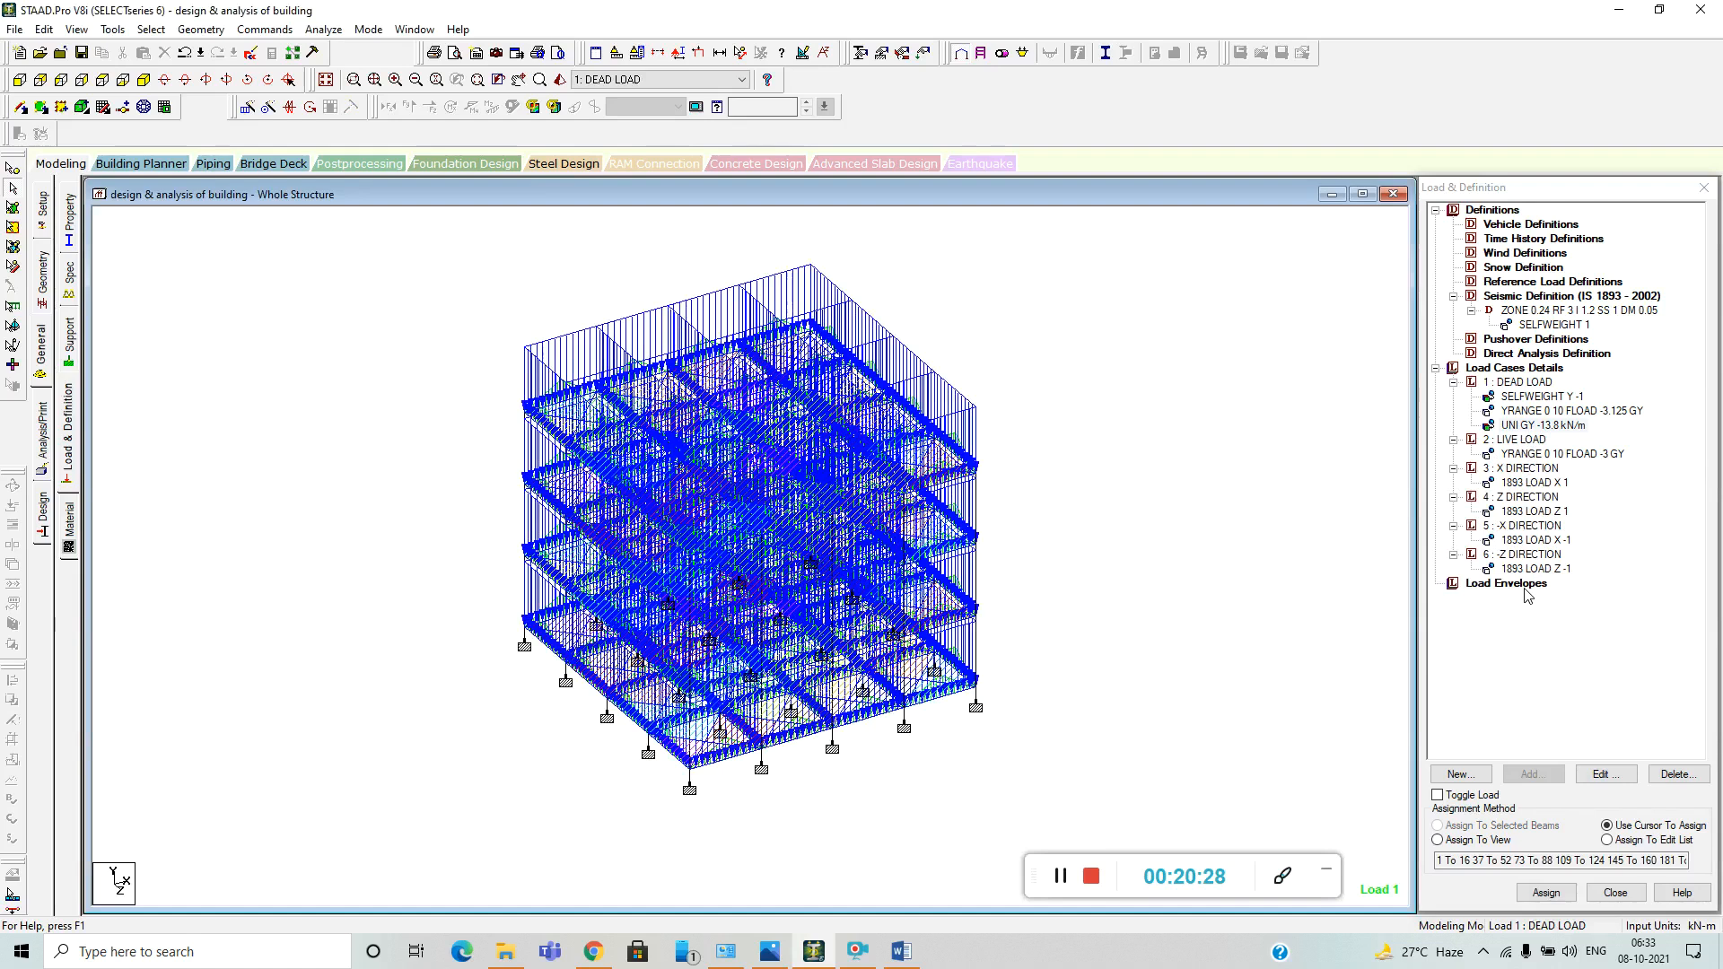
Start a normal load combination as load case 7 and include DEAD LOAD with a factor of 1.5.
click(1492, 382)
click(1460, 774)
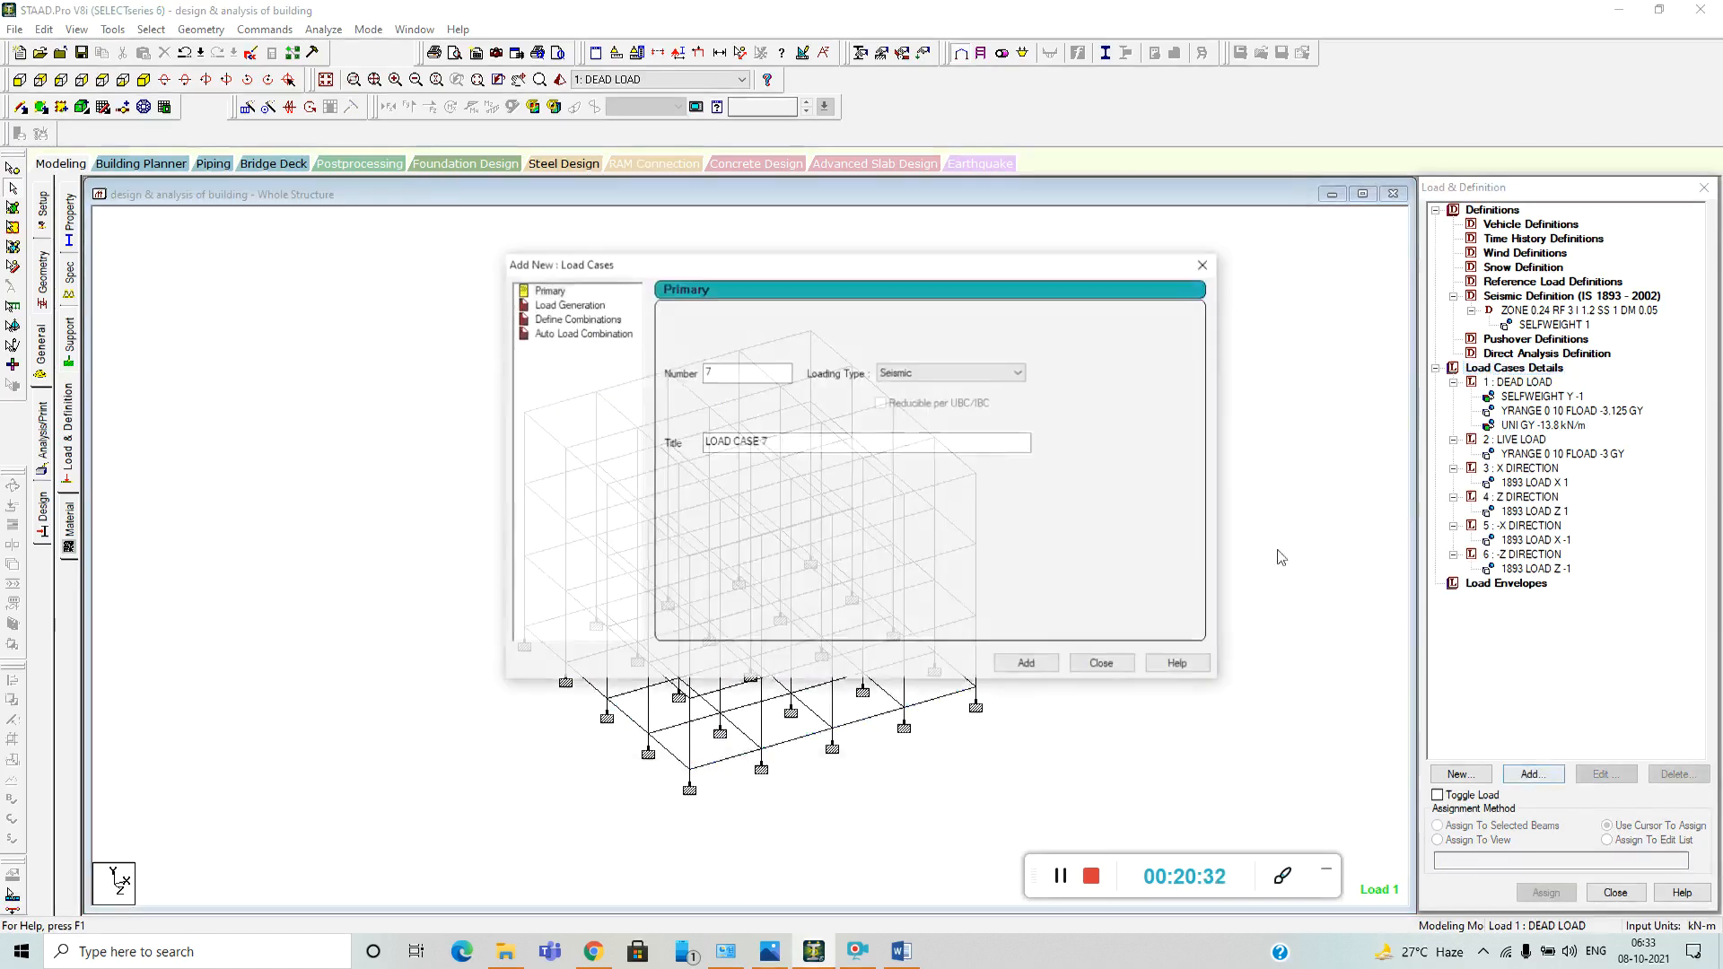
click(577, 318)
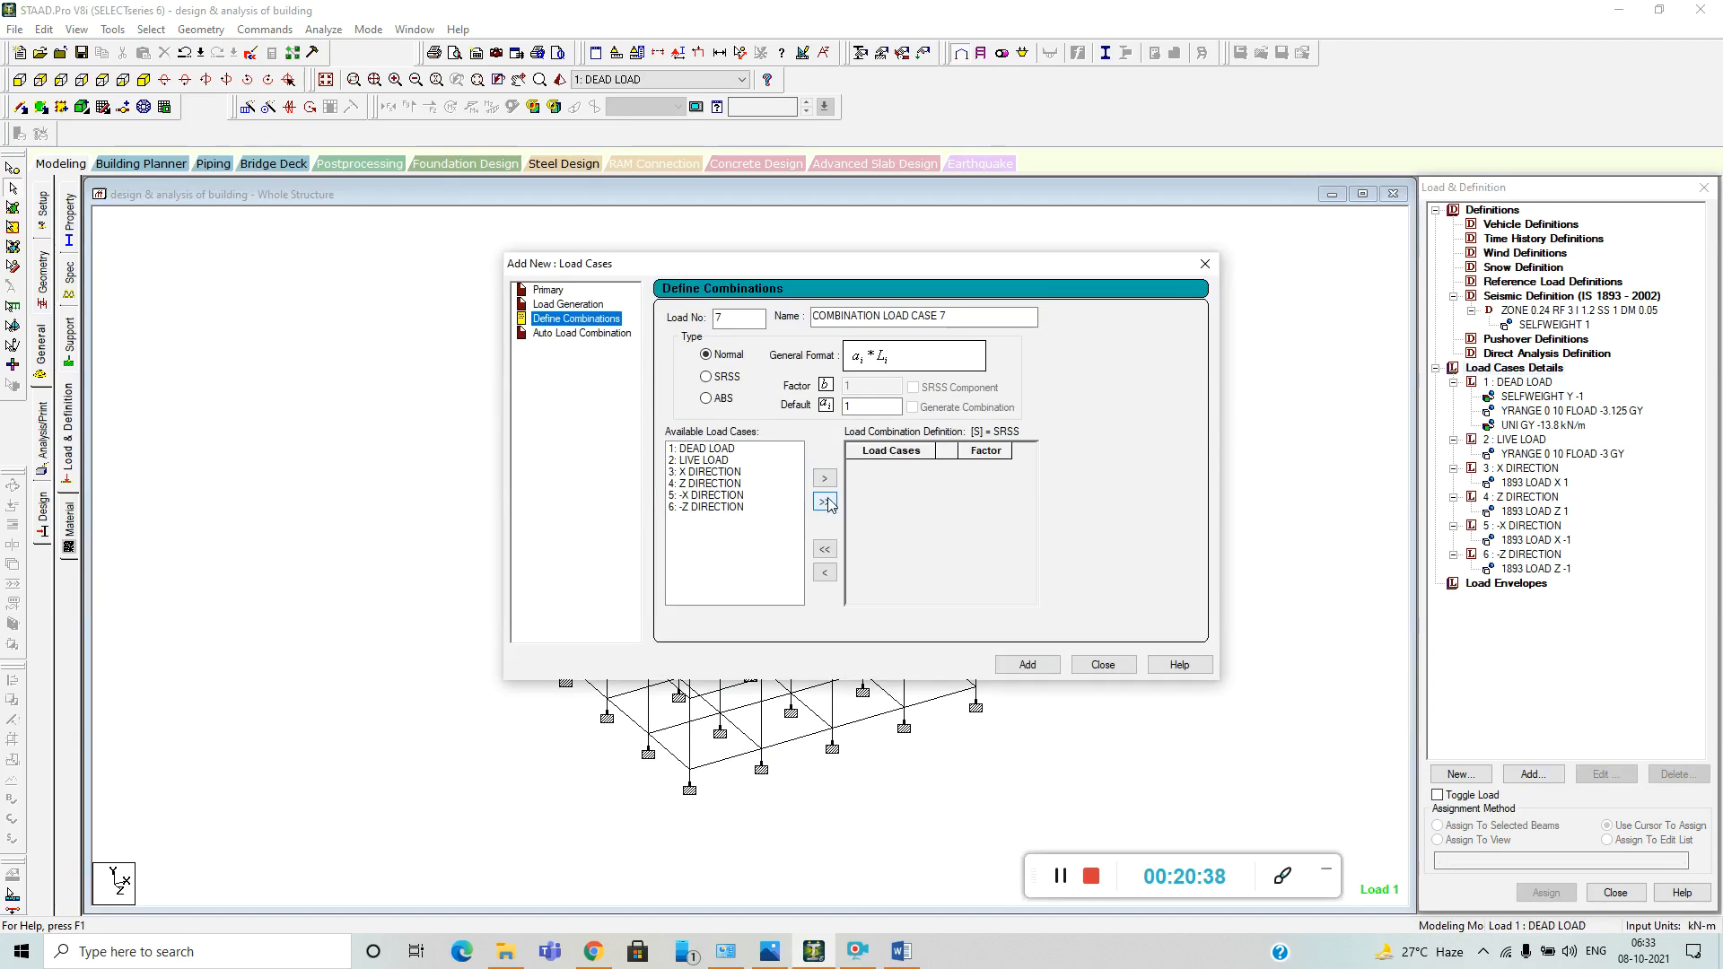
click(701, 450)
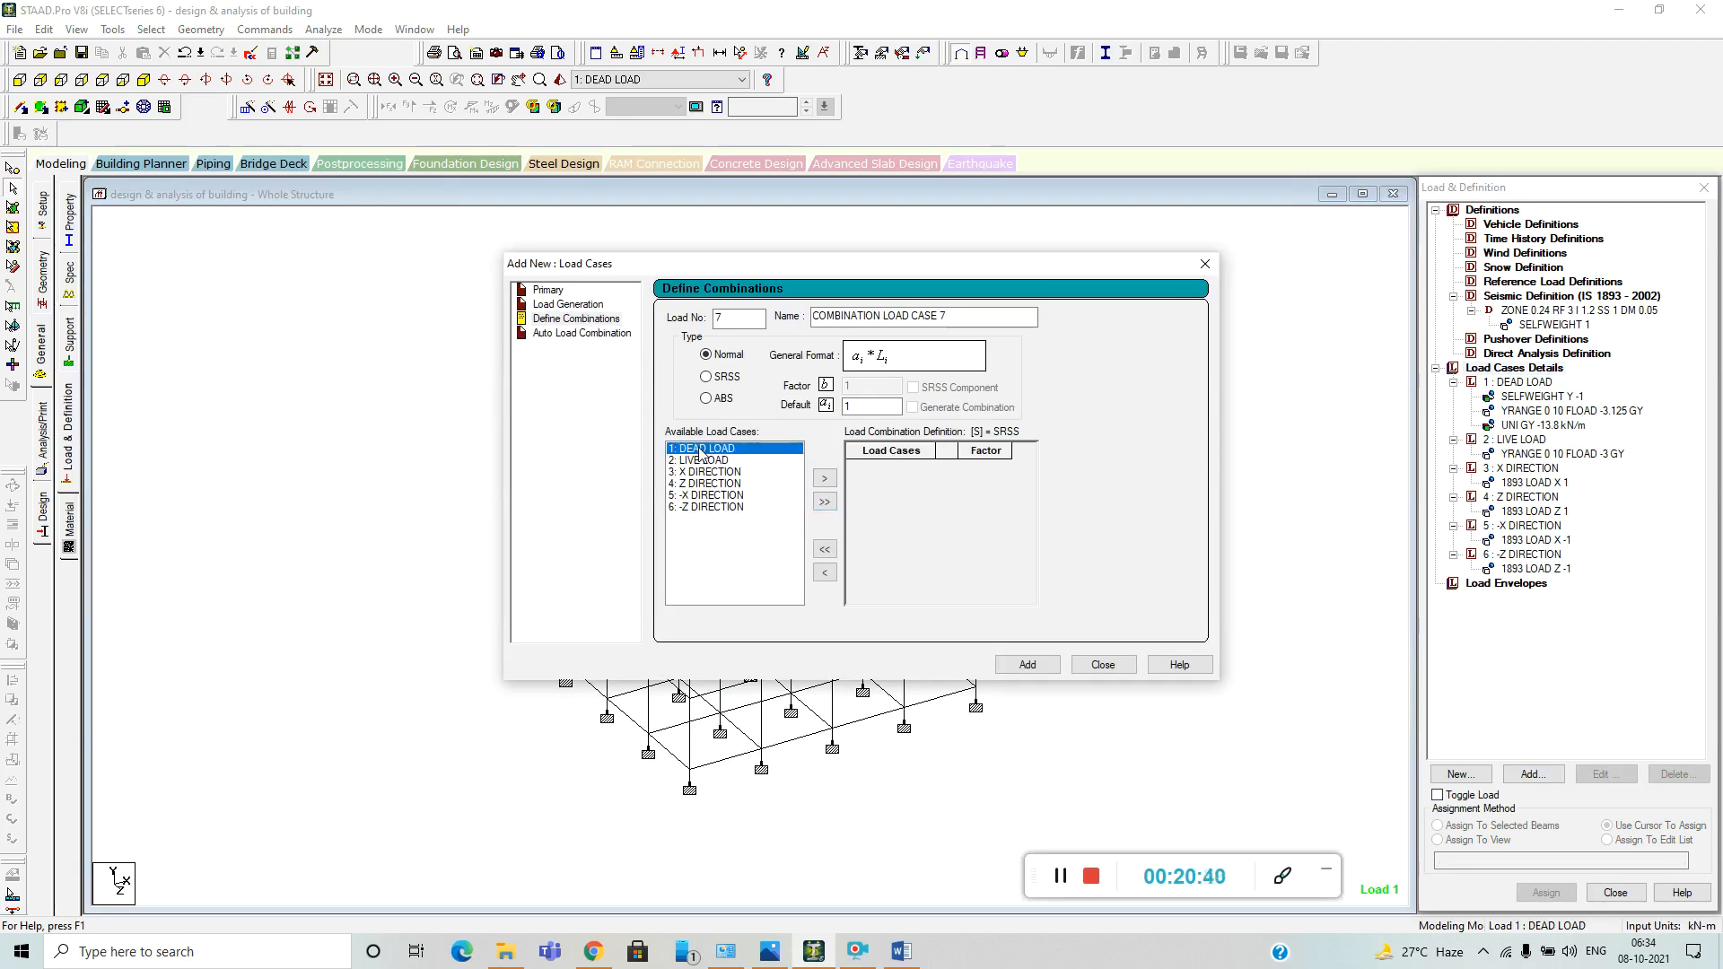
click(824, 482)
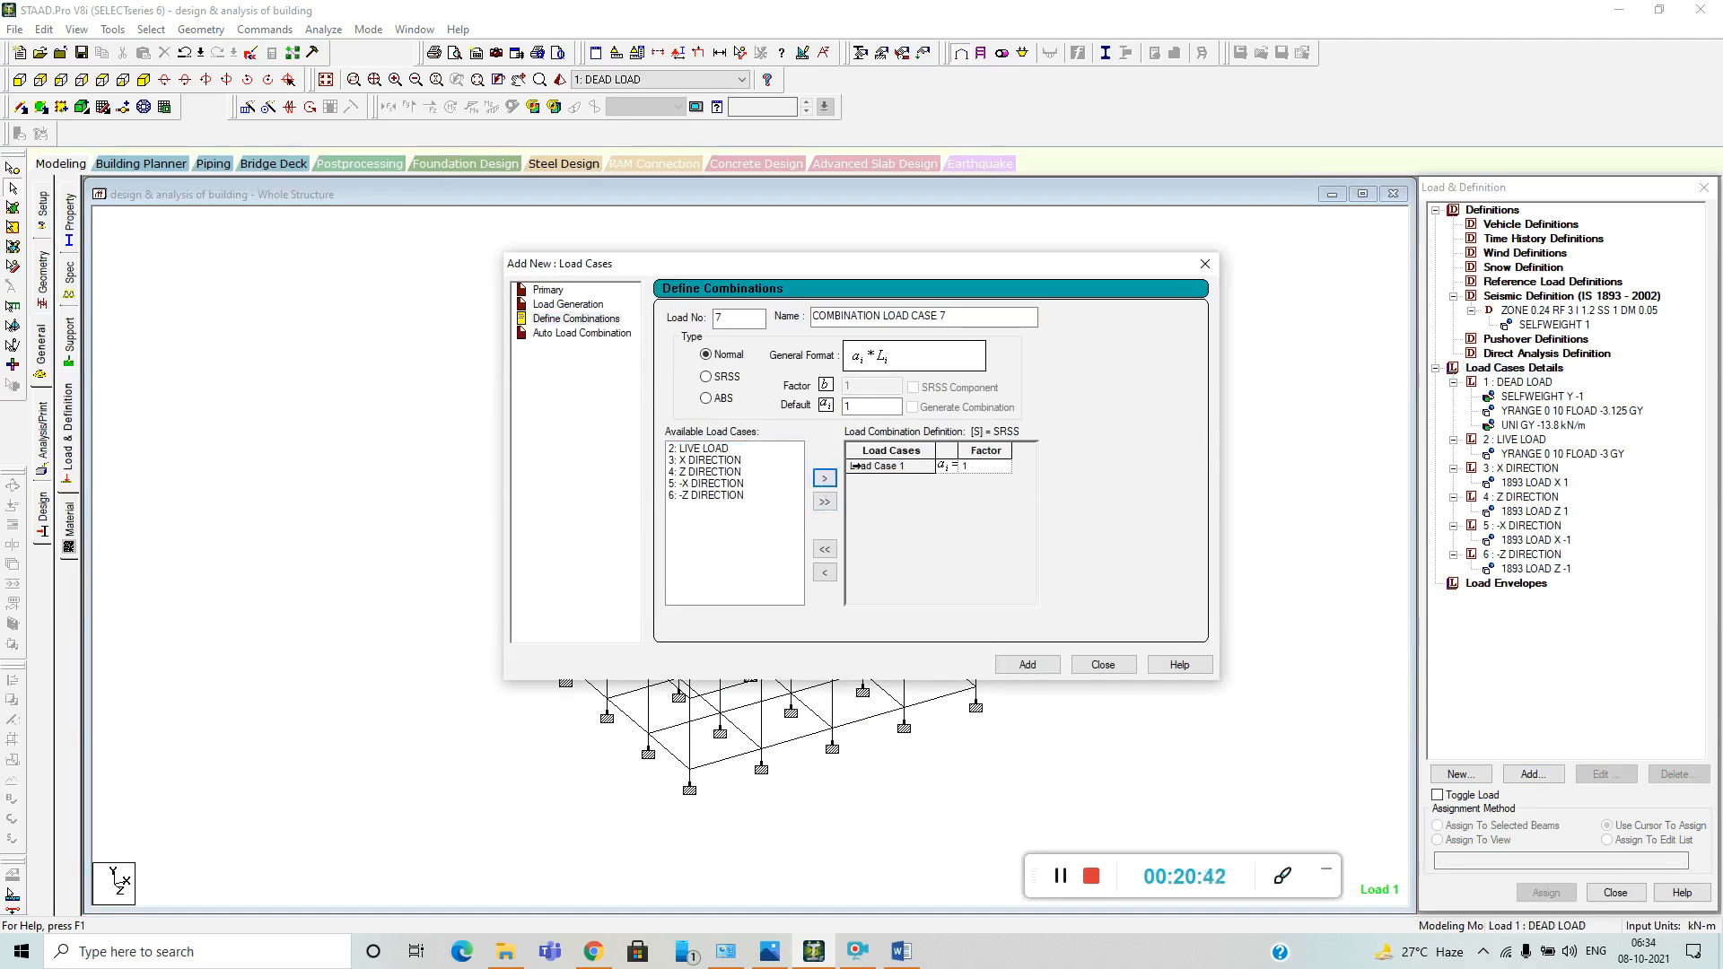
click(959, 466)
Include LIVE LOAD with a factor of 1.5 and add the combination to the load cases.
click(718, 448)
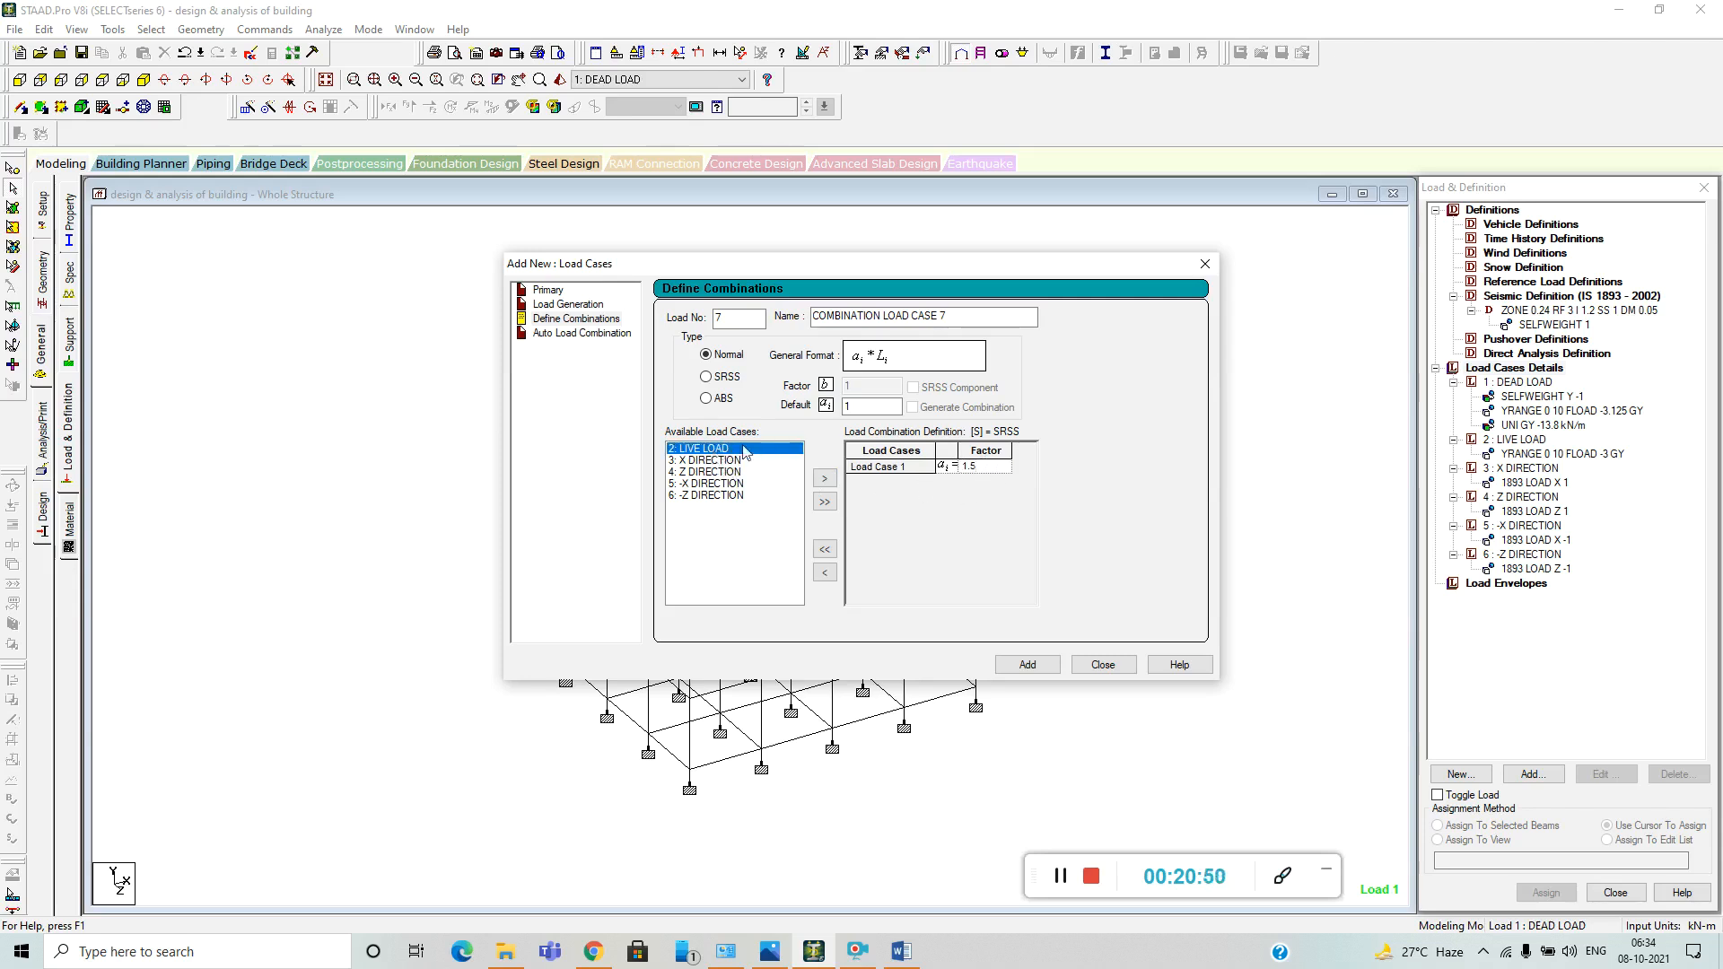
click(824, 478)
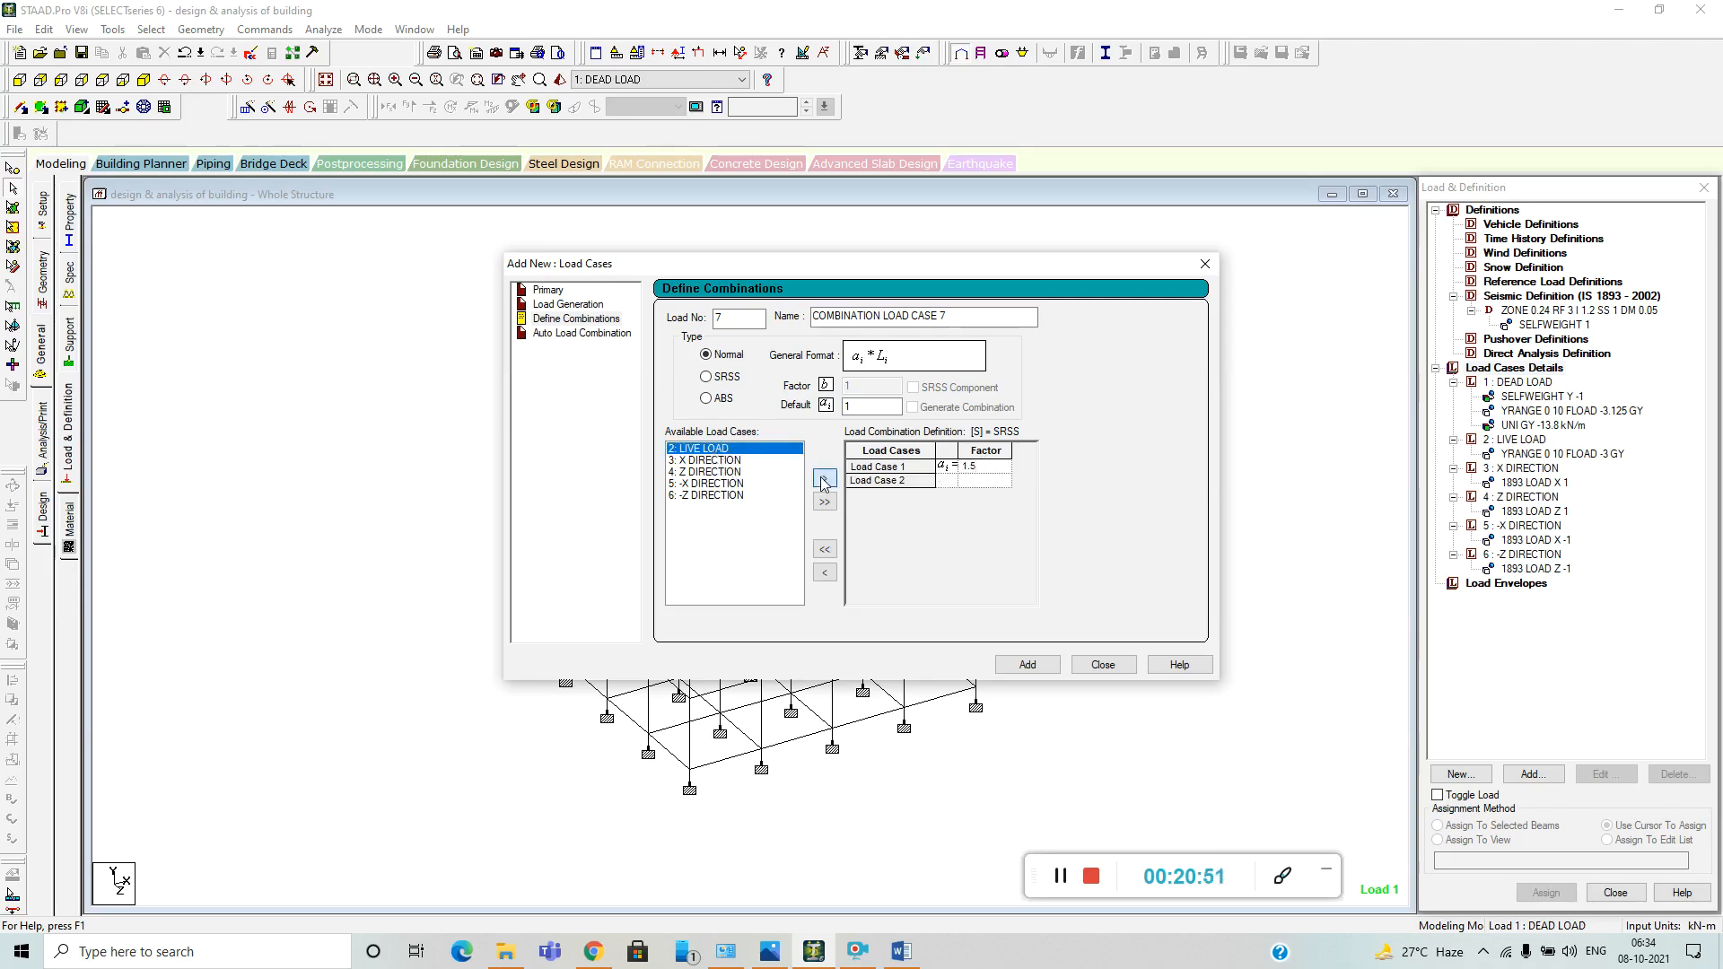
click(994, 481)
click(984, 482)
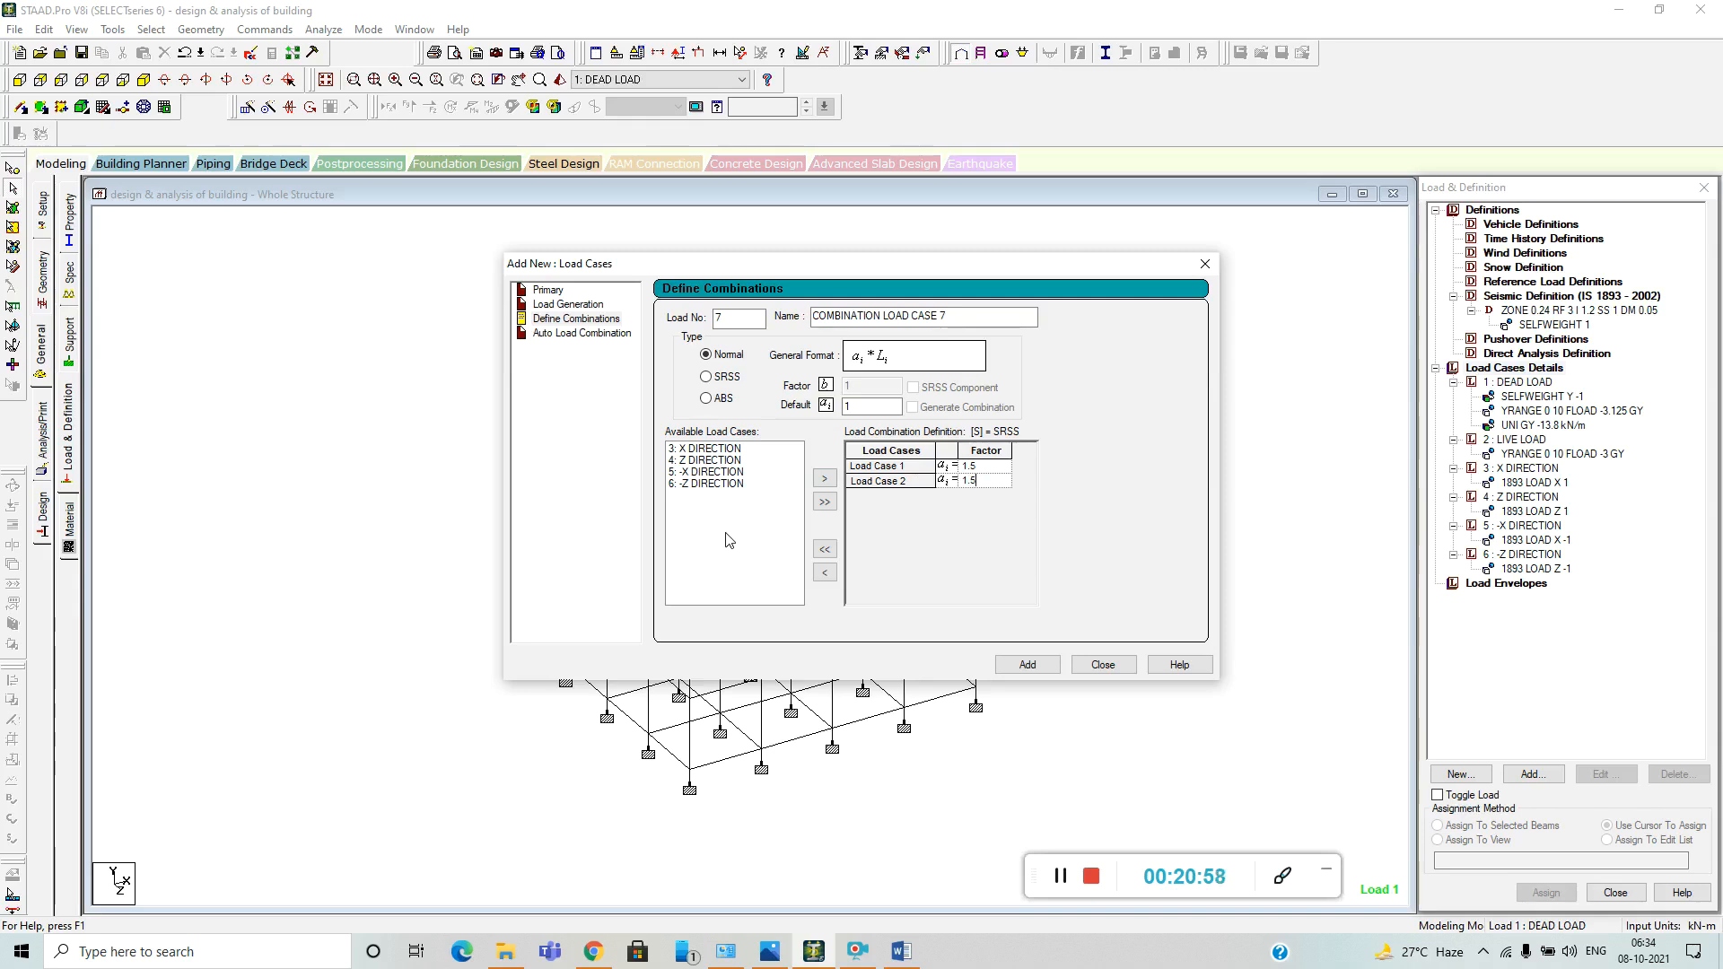
click(1027, 665)
click(1113, 666)
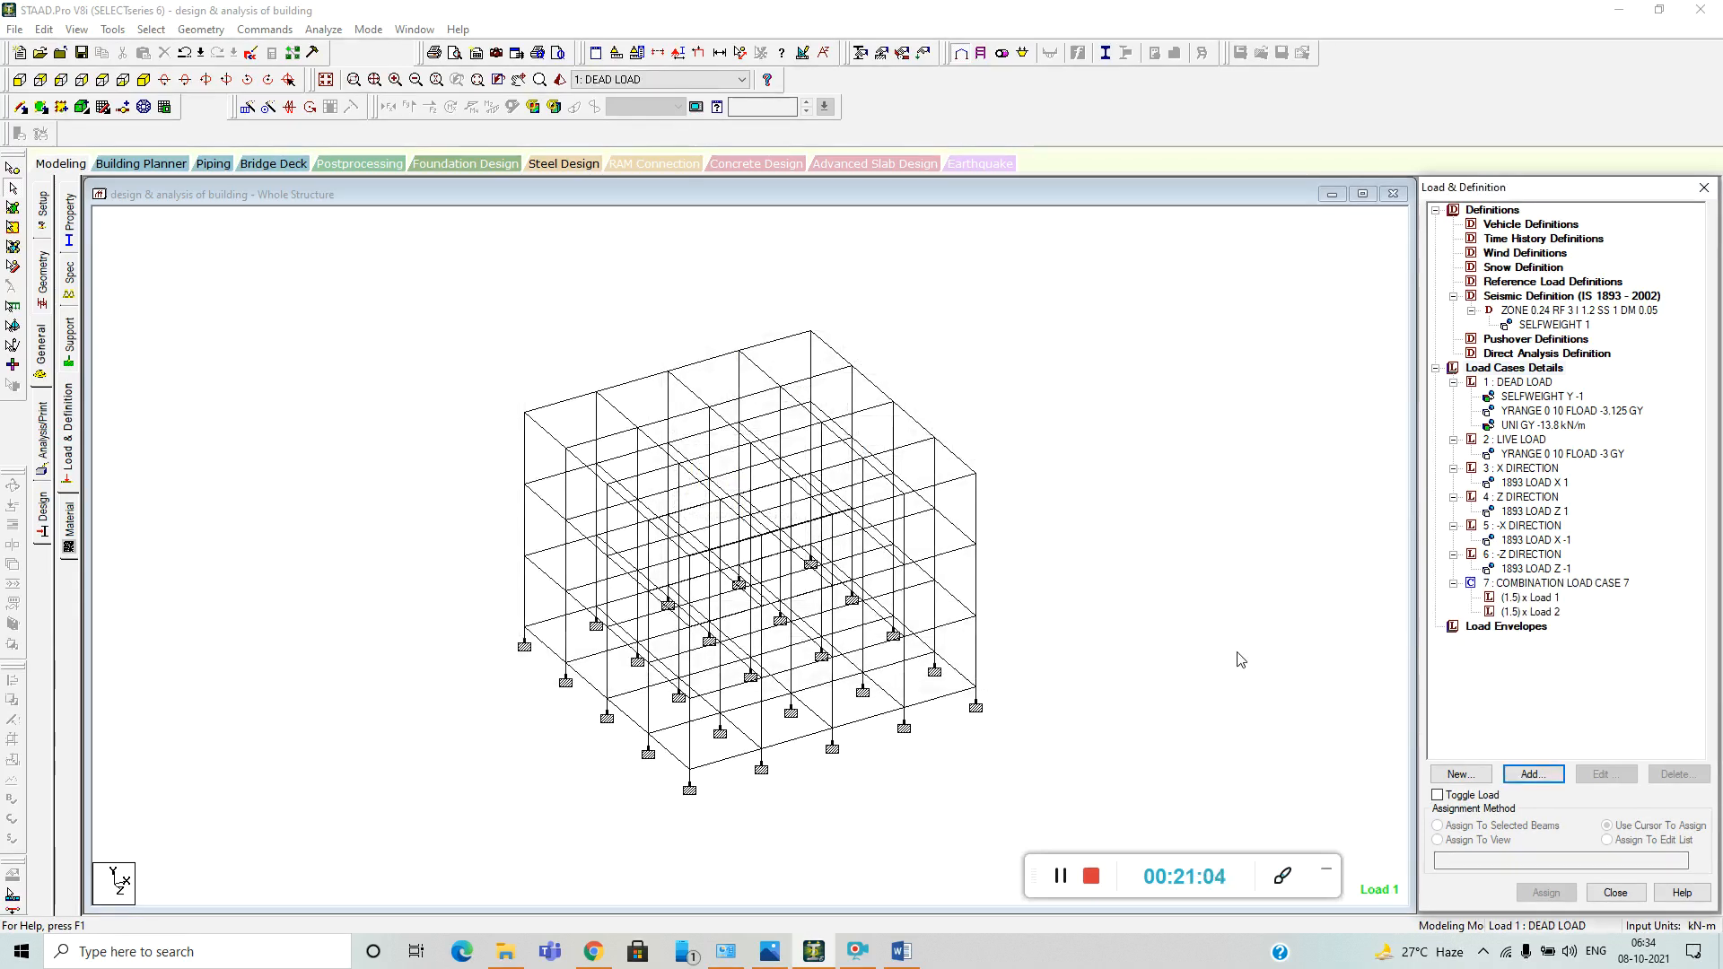
click(1156, 685)
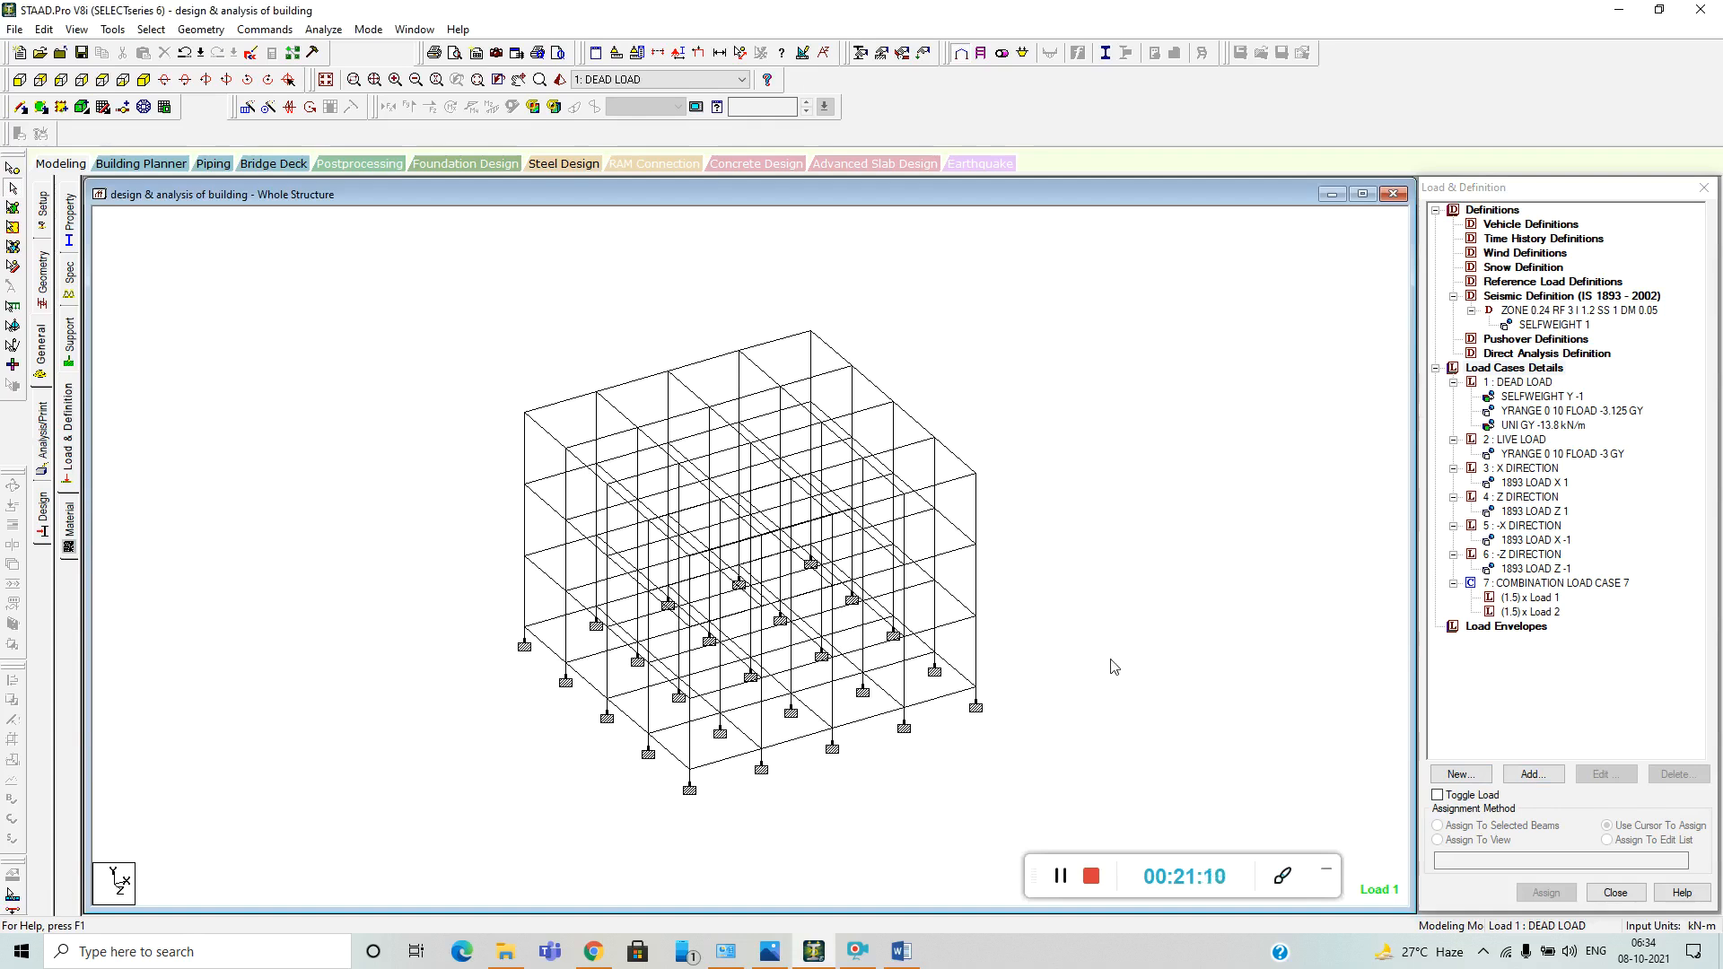
Add a Perform Analysis command with the print option All.
click(45, 441)
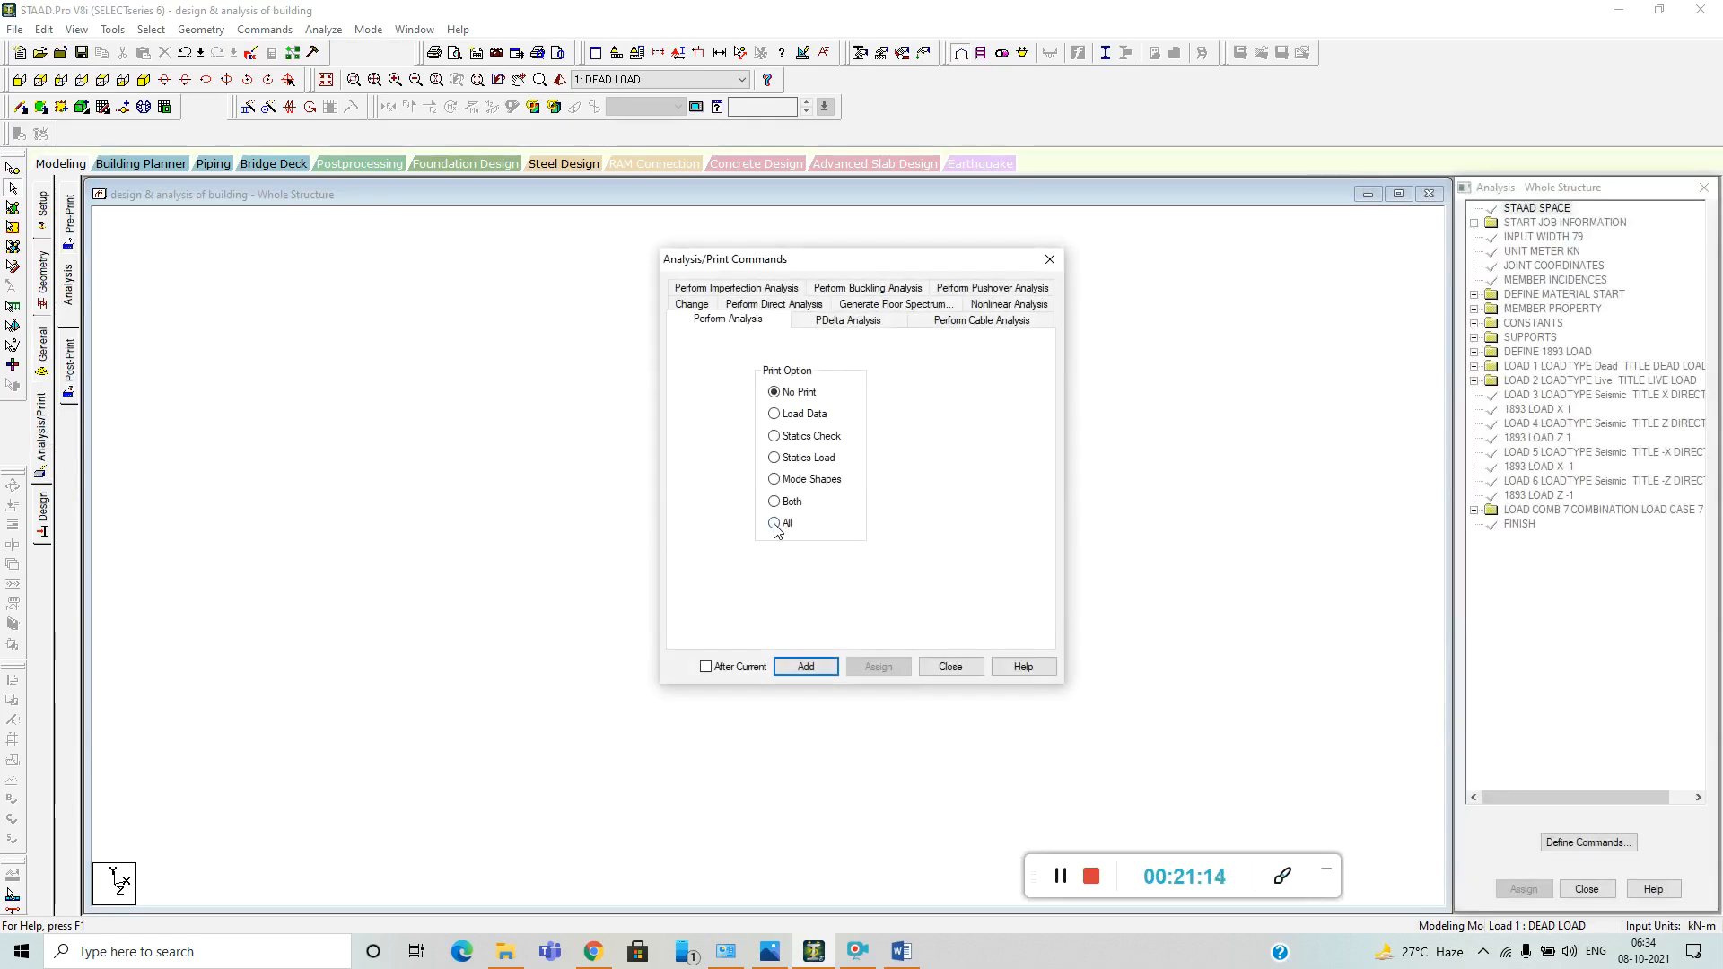
click(805, 666)
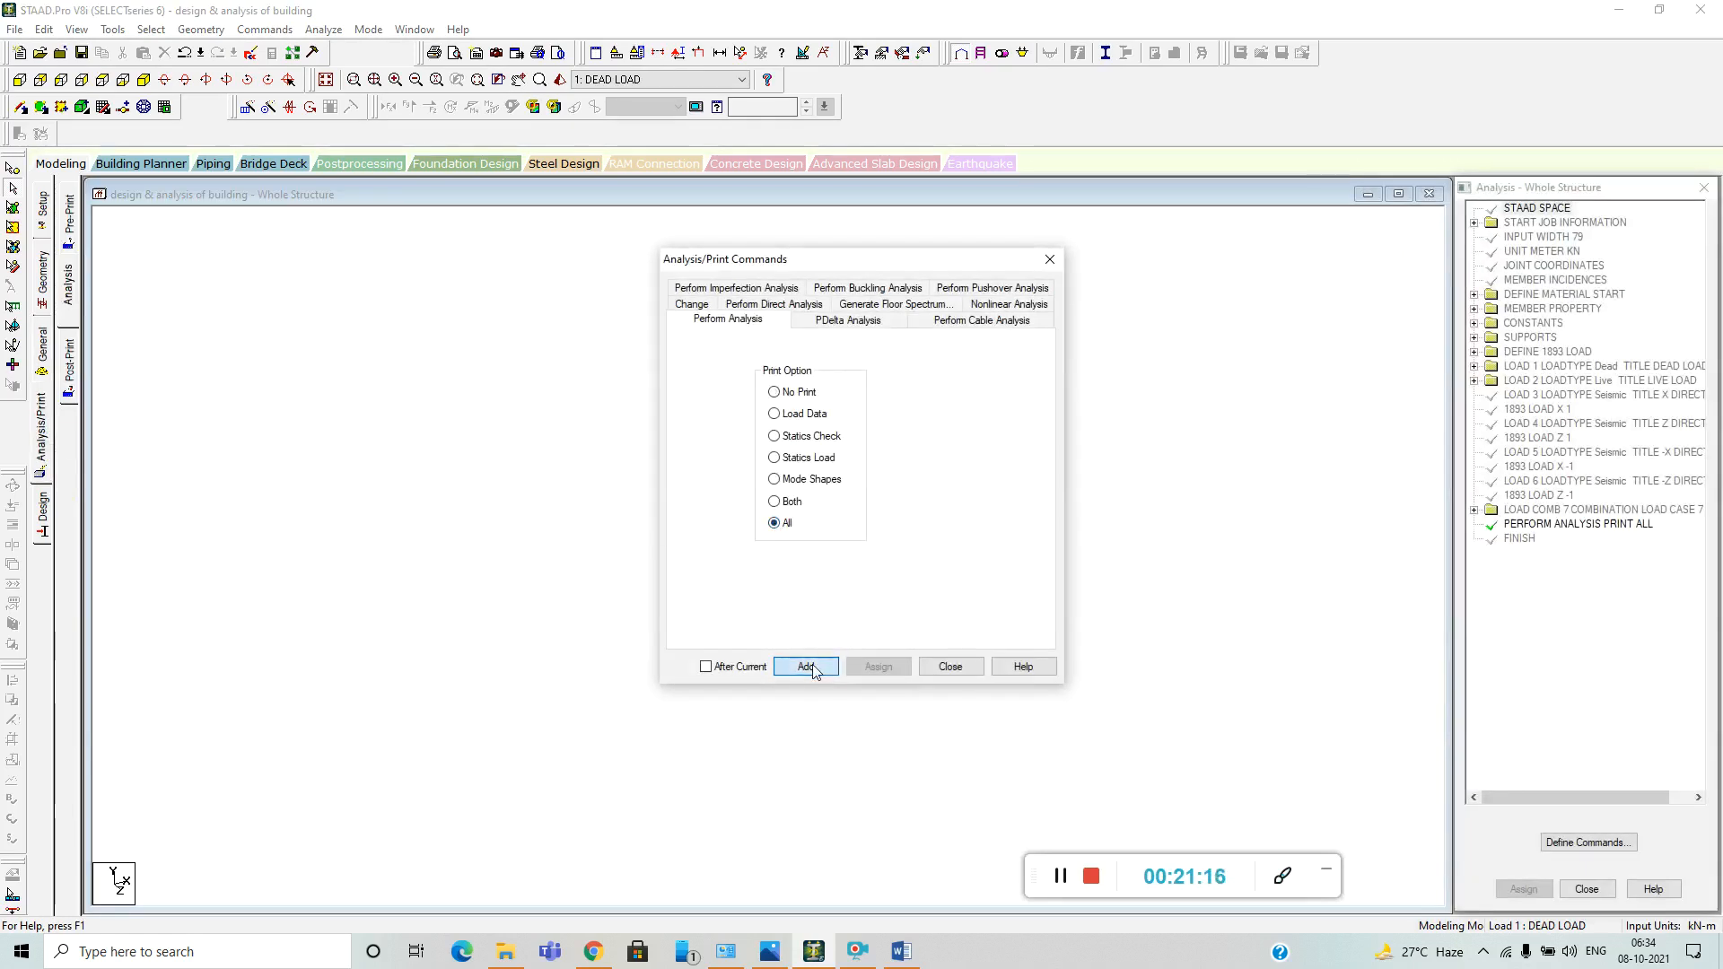
click(950, 666)
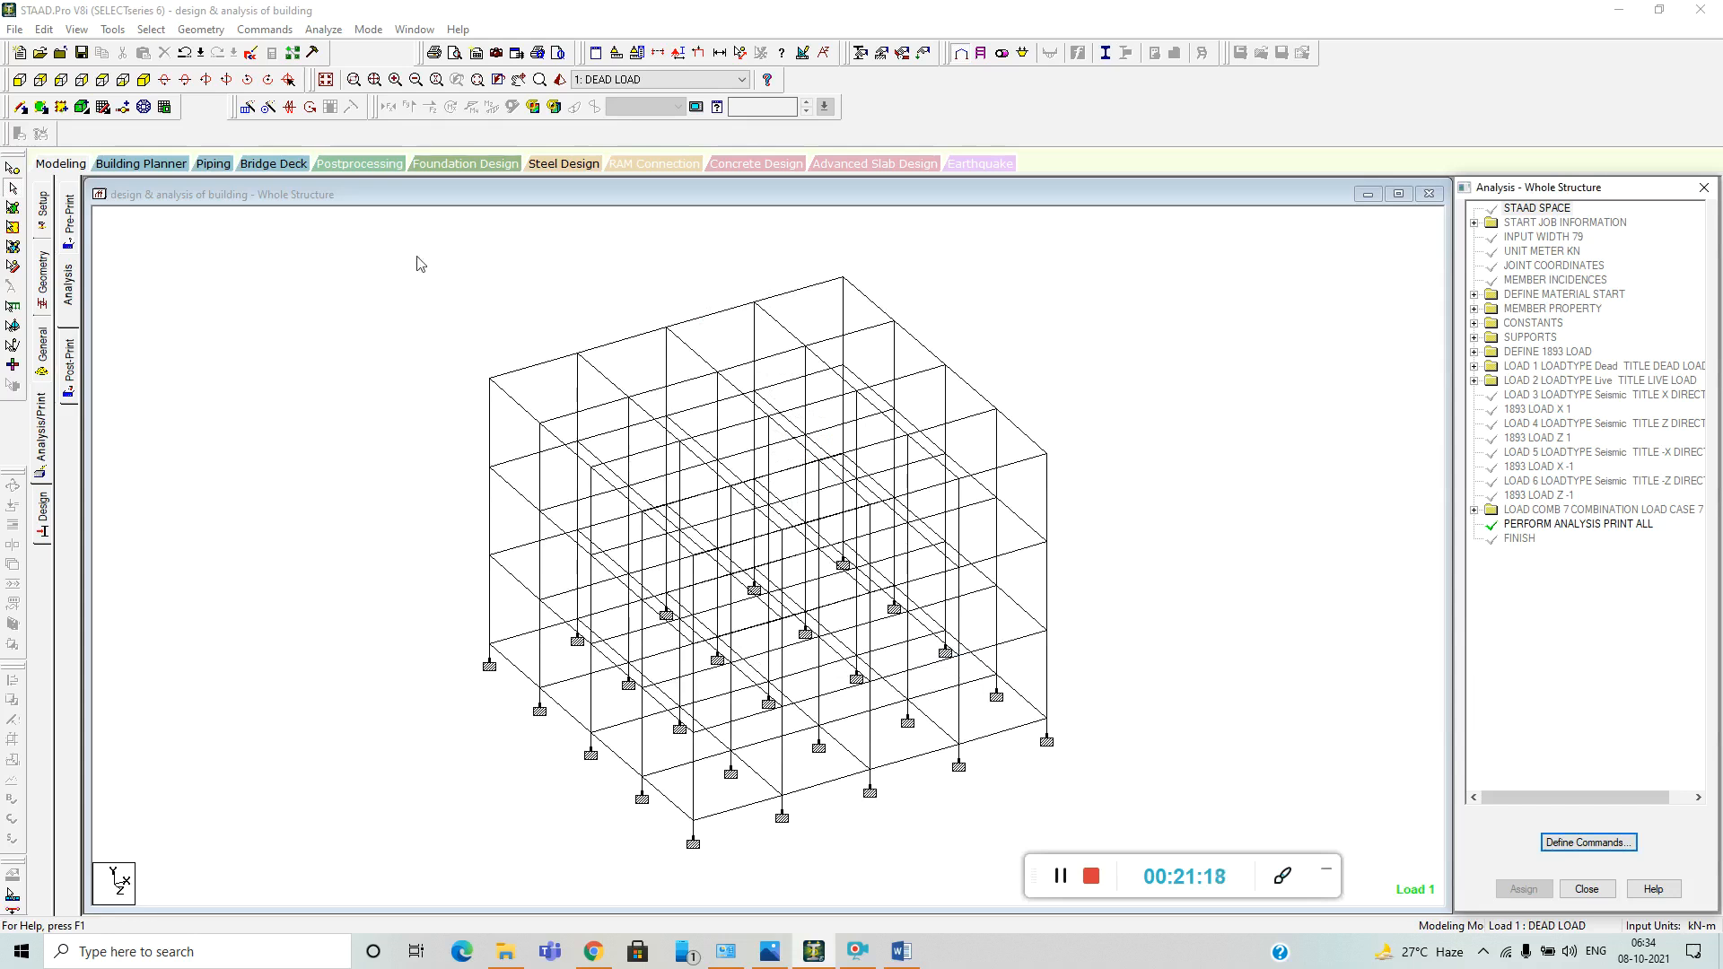
Run the analysis of the whole building frame.
click(334, 34)
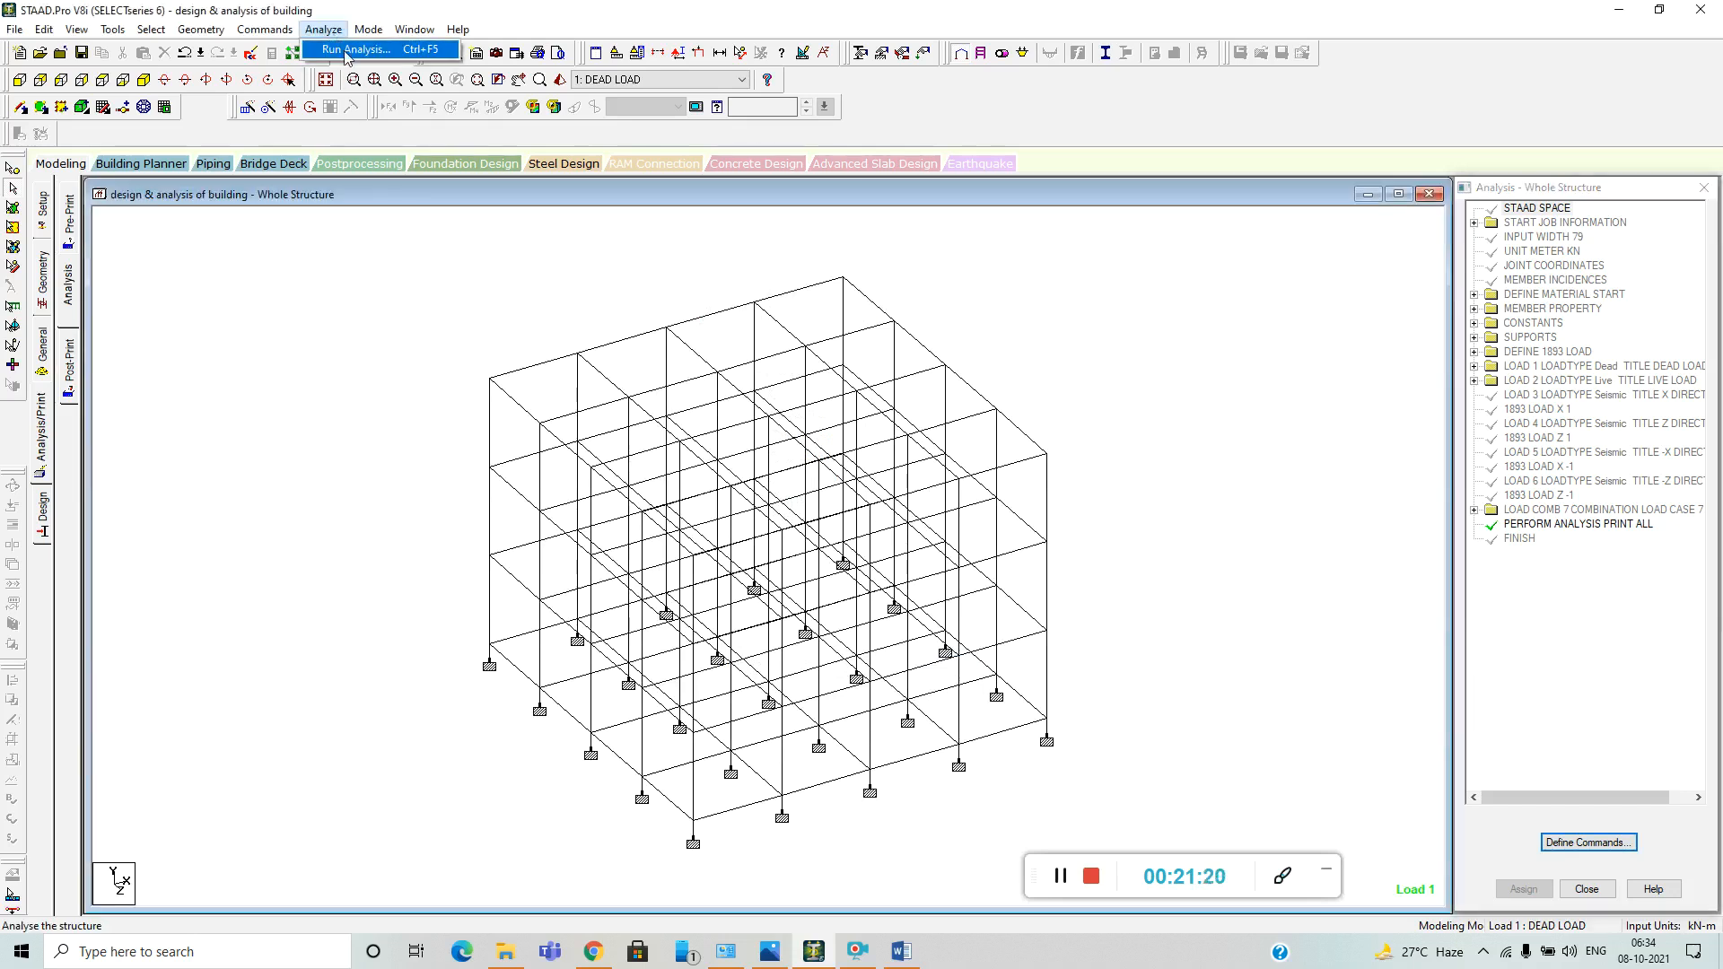
click(346, 50)
click(774, 499)
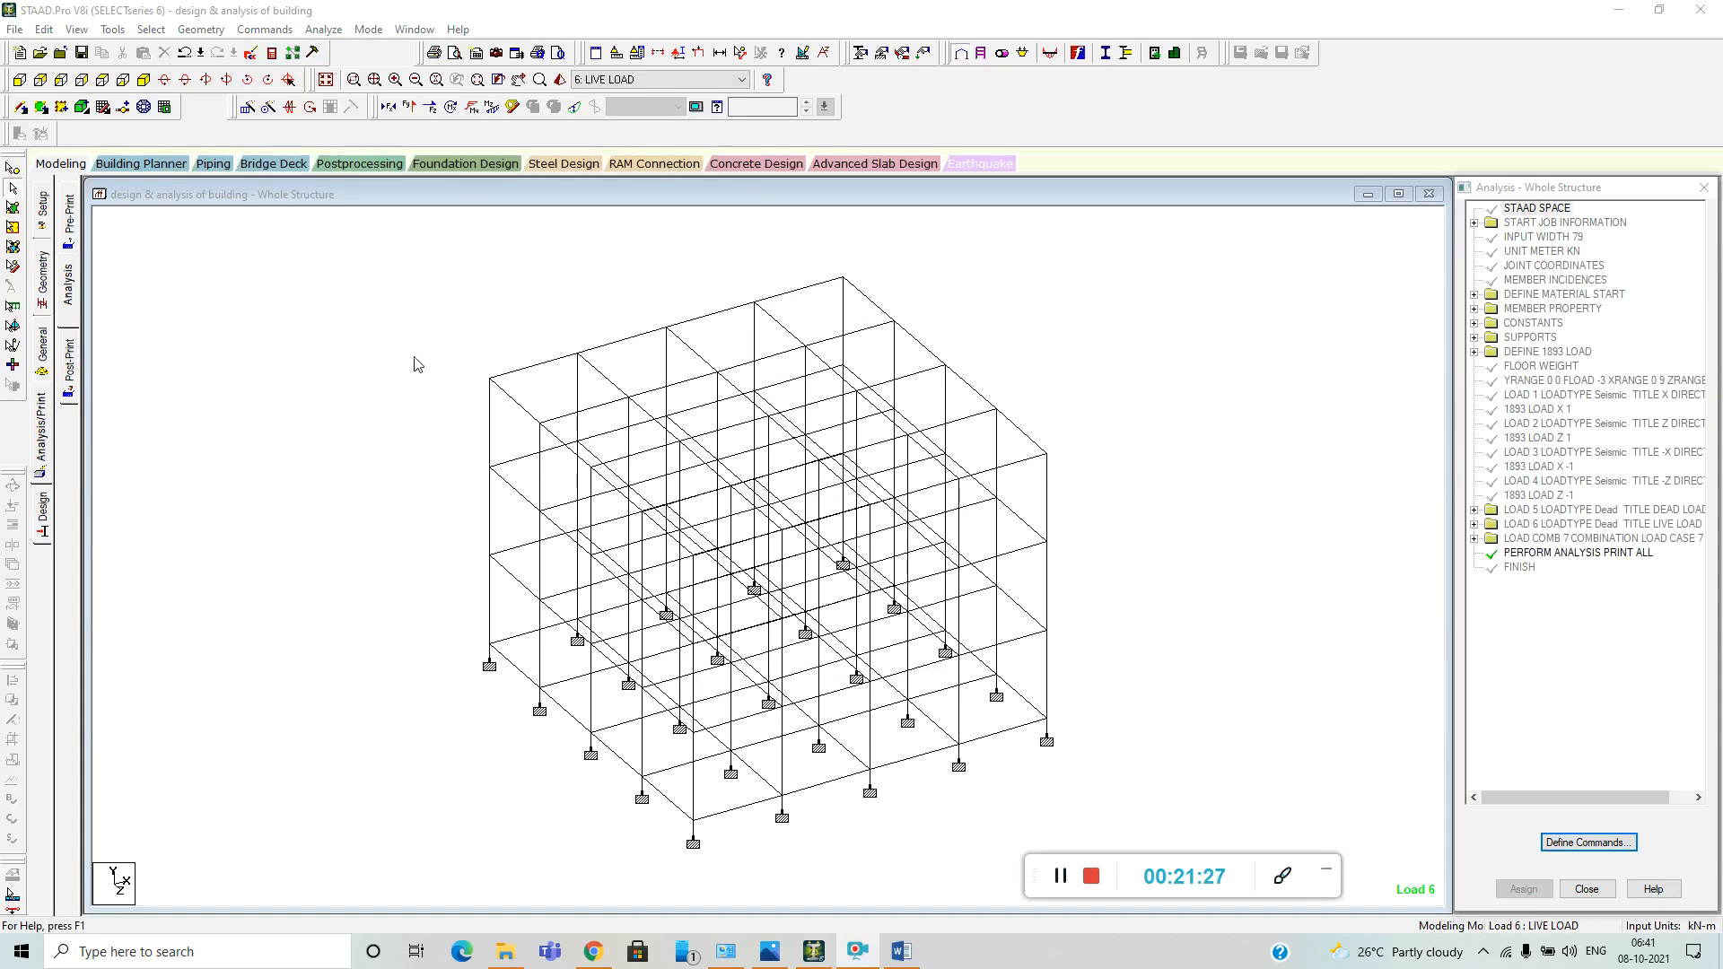
click(334, 29)
click(390, 50)
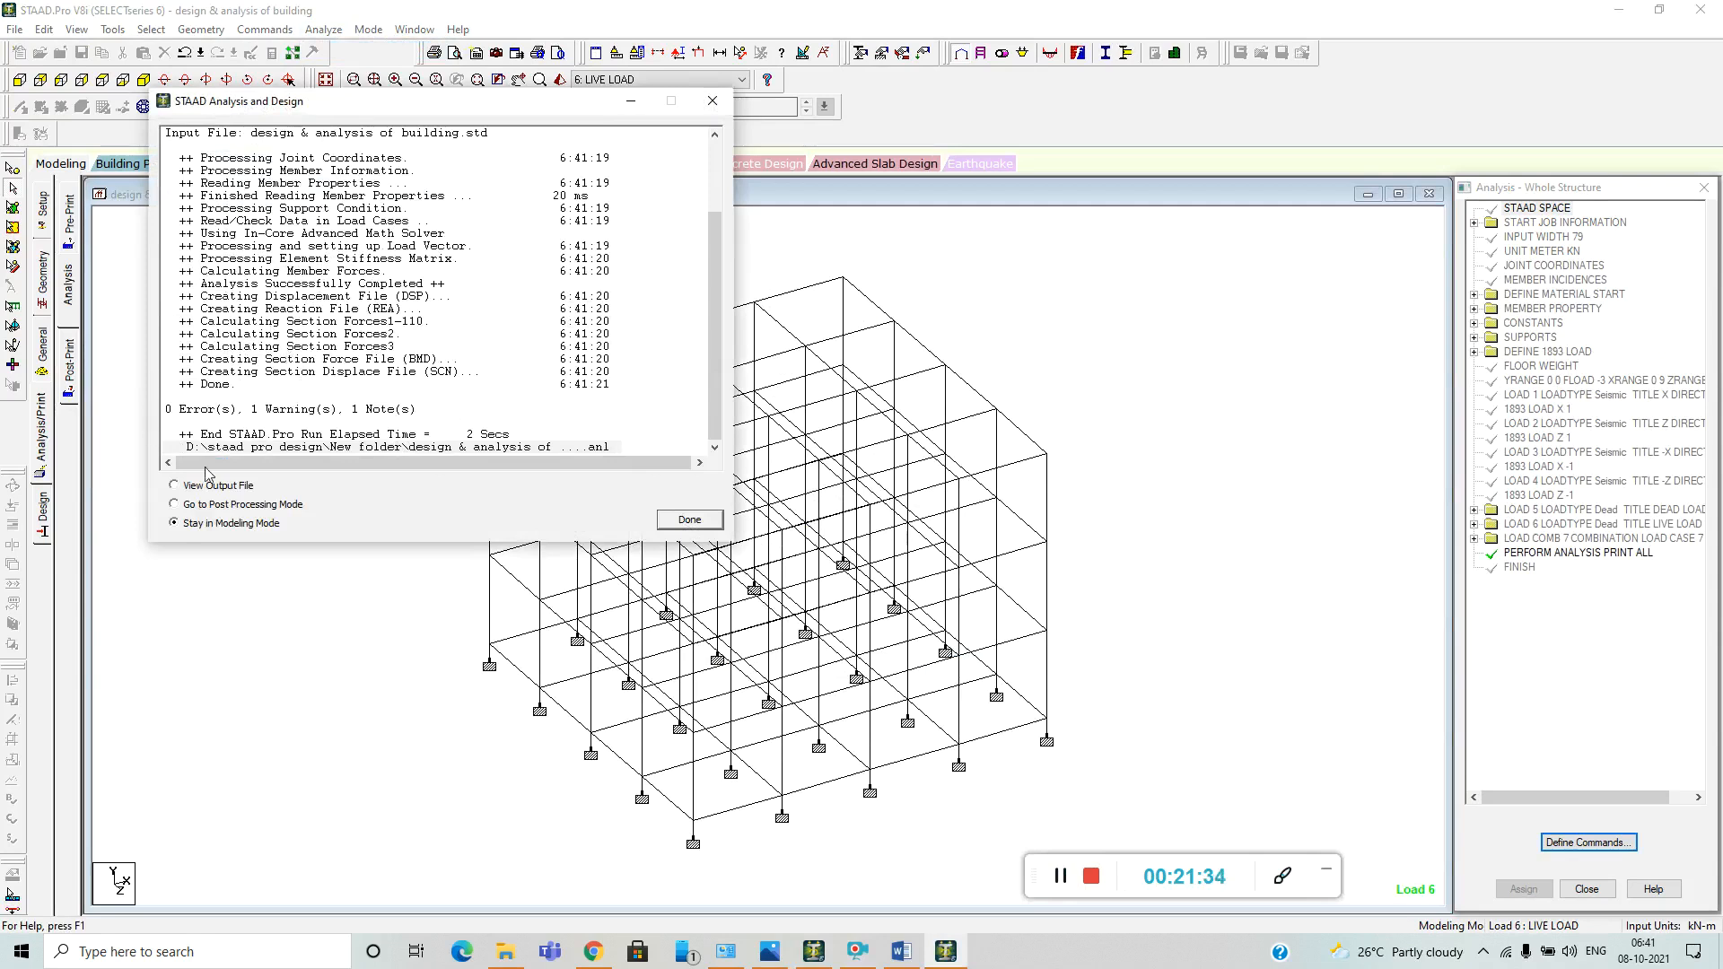
Go to post-processing mode with all seven load cases selected for the results.
click(176, 505)
click(689, 522)
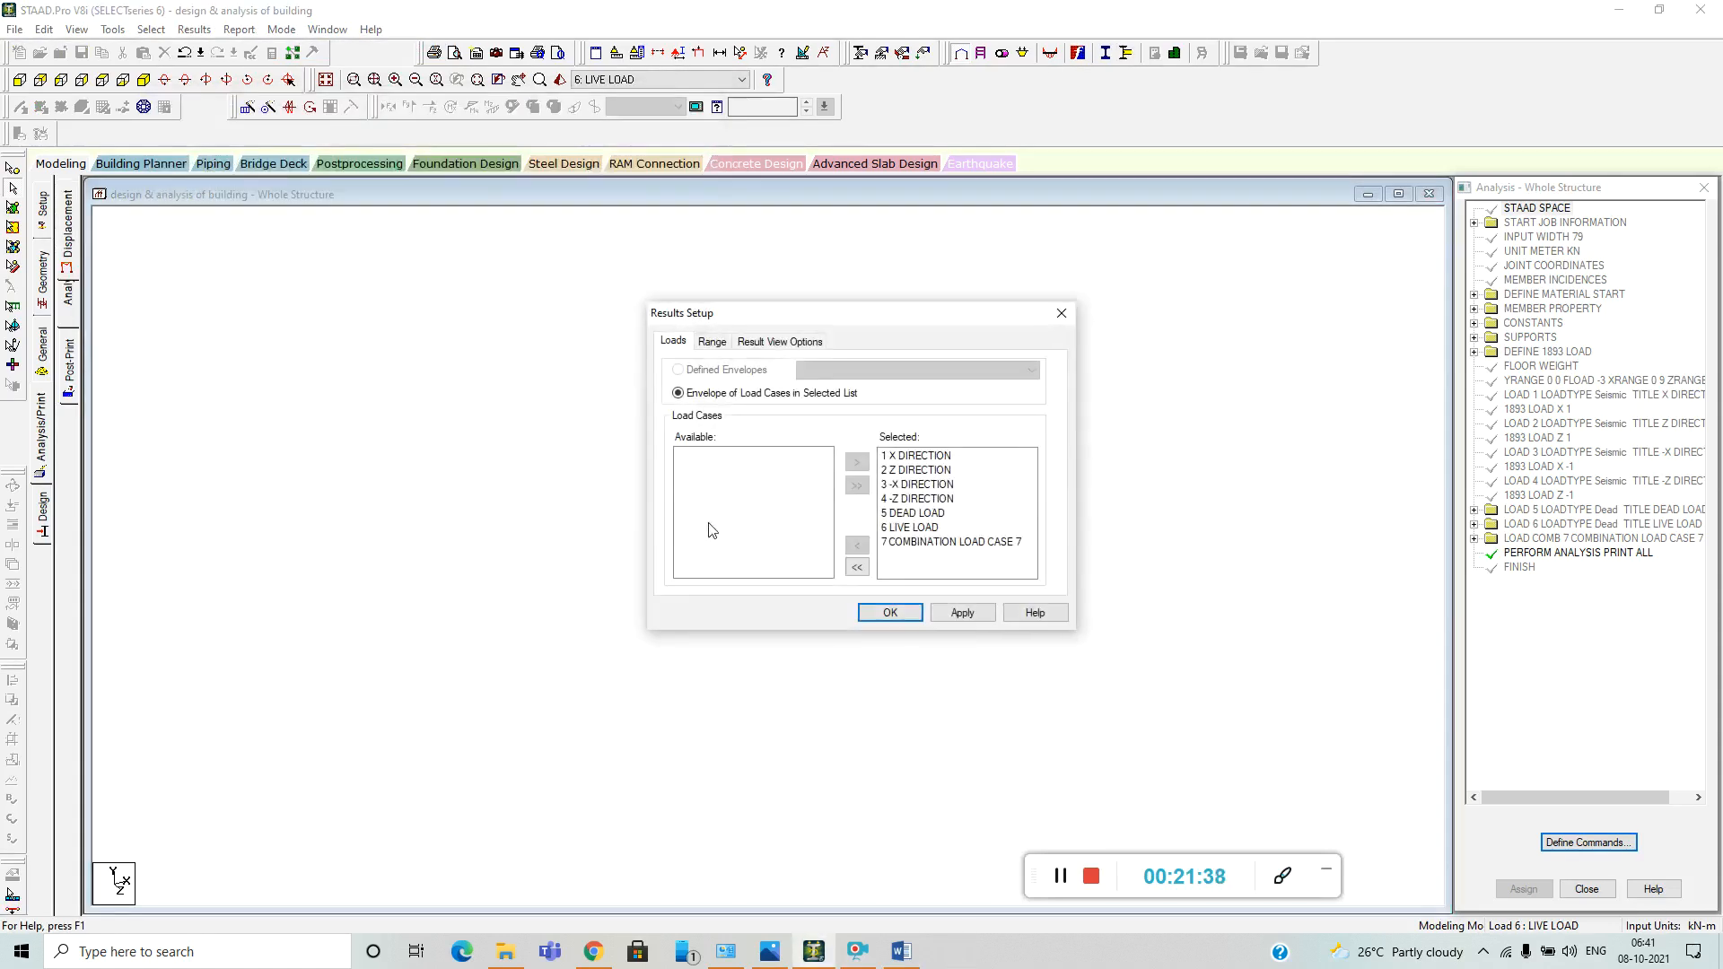
click(902, 616)
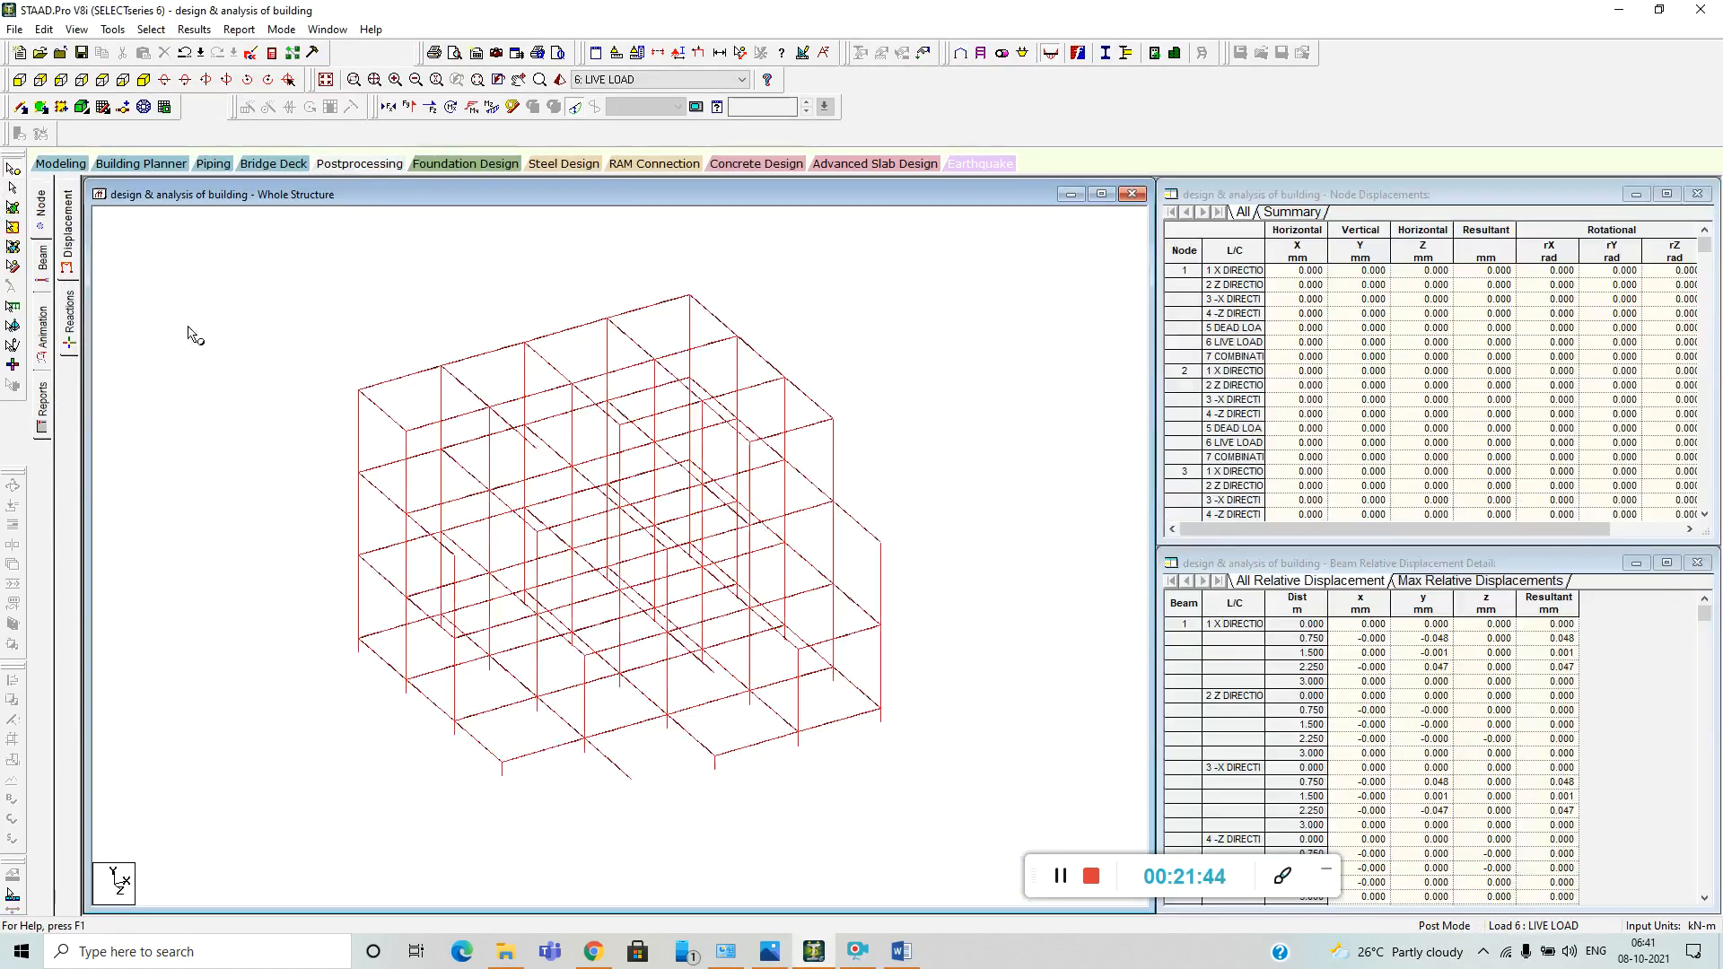
Annotate all beams with their maximum resultant displacement.
click(194, 29)
click(274, 321)
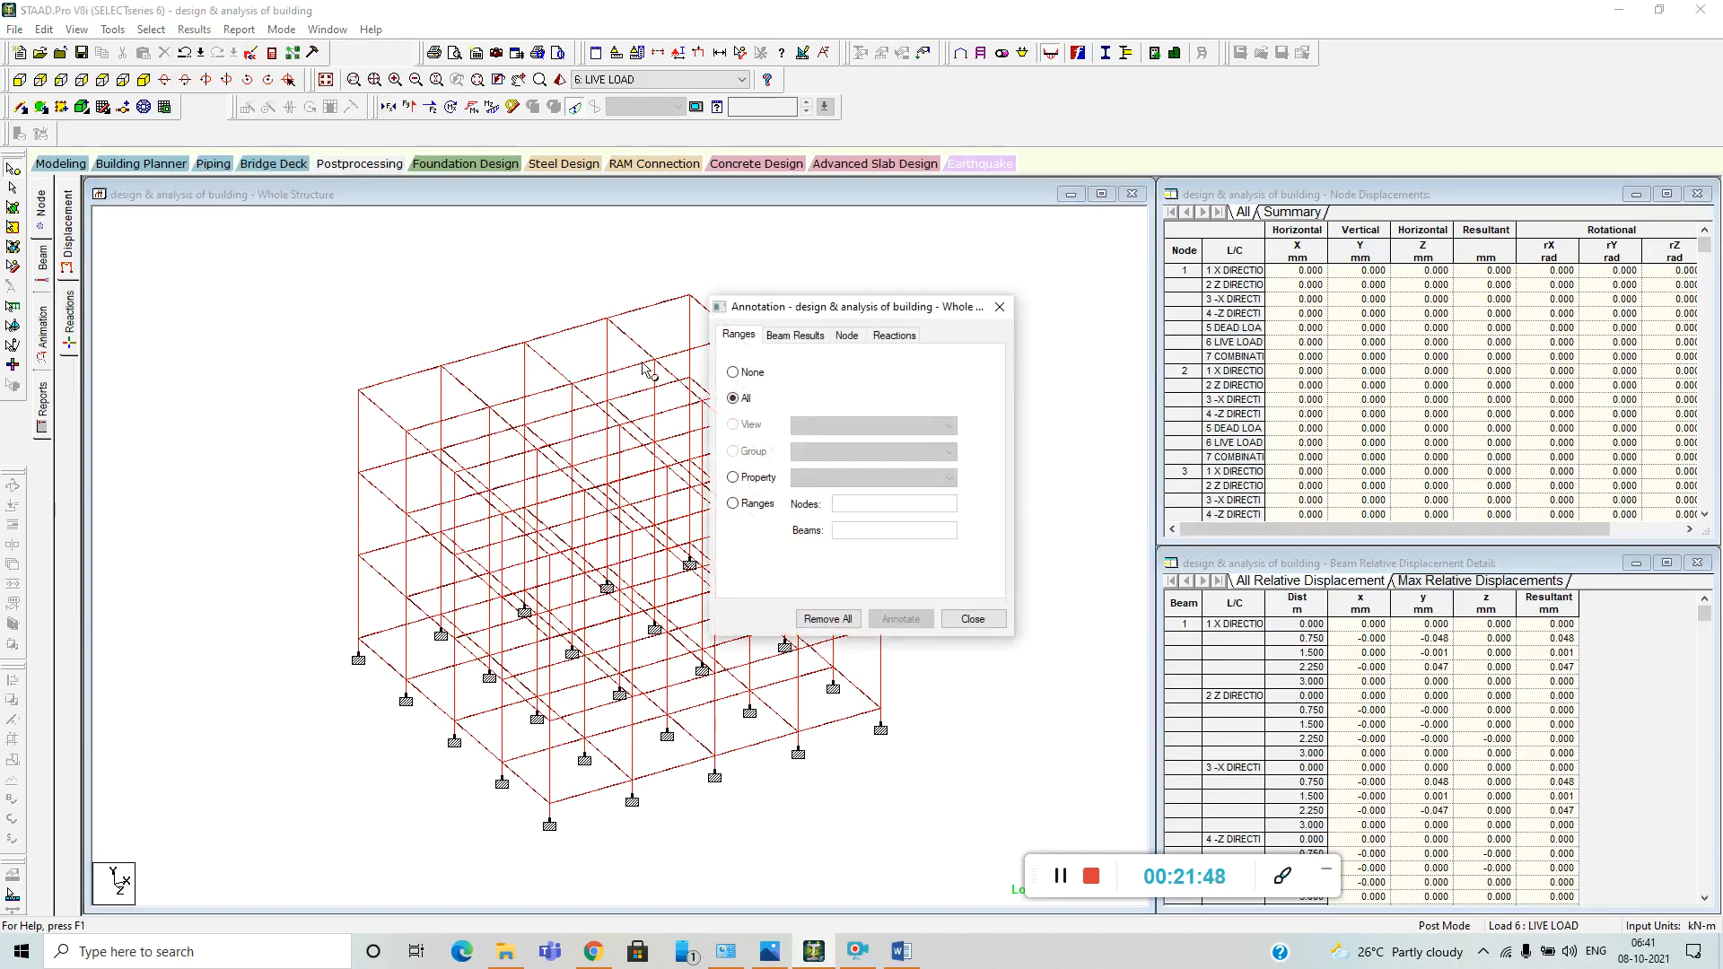
click(794, 335)
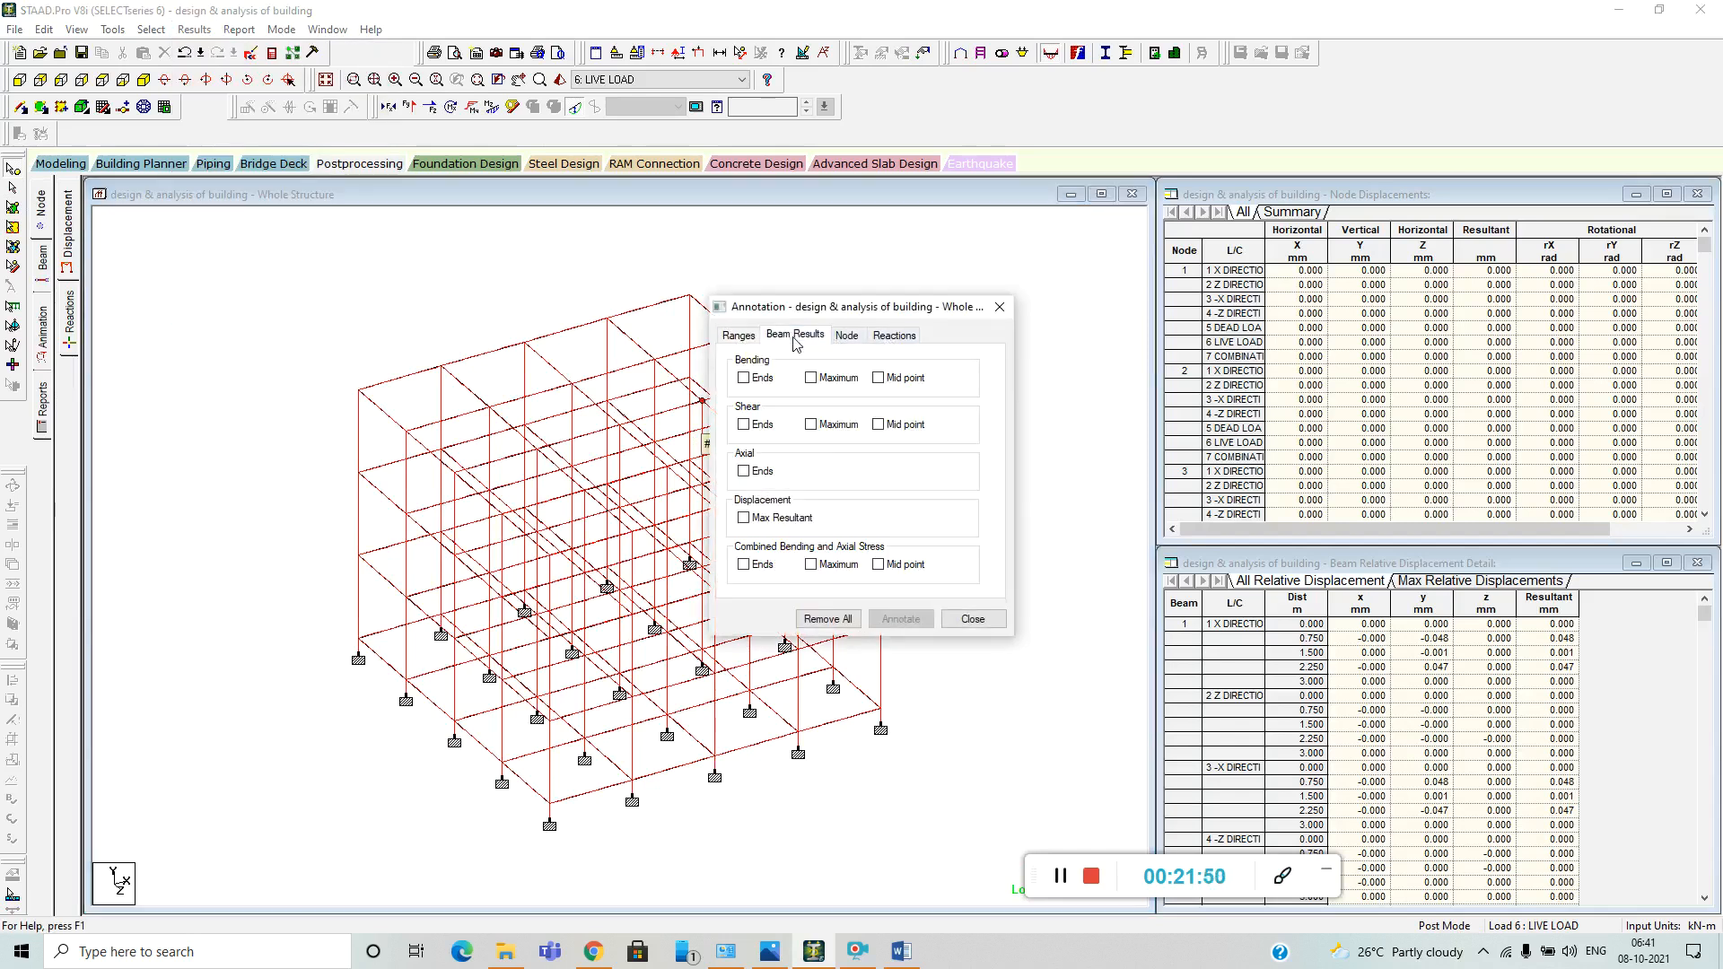
click(743, 519)
click(901, 619)
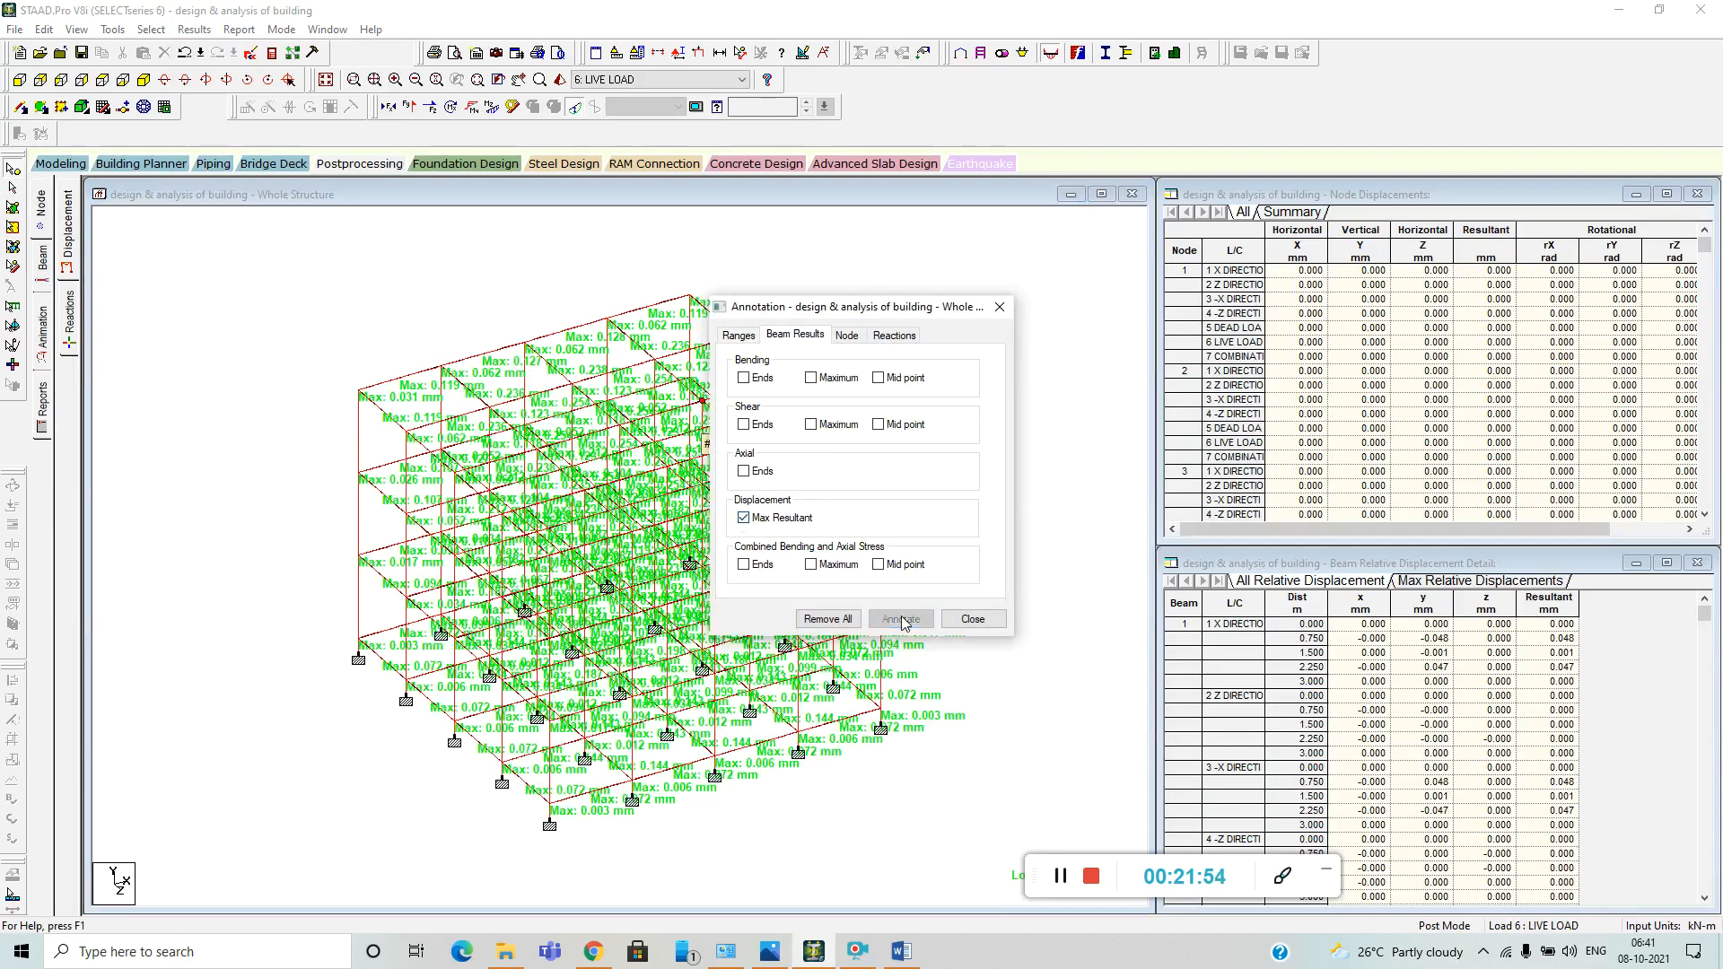
click(971, 628)
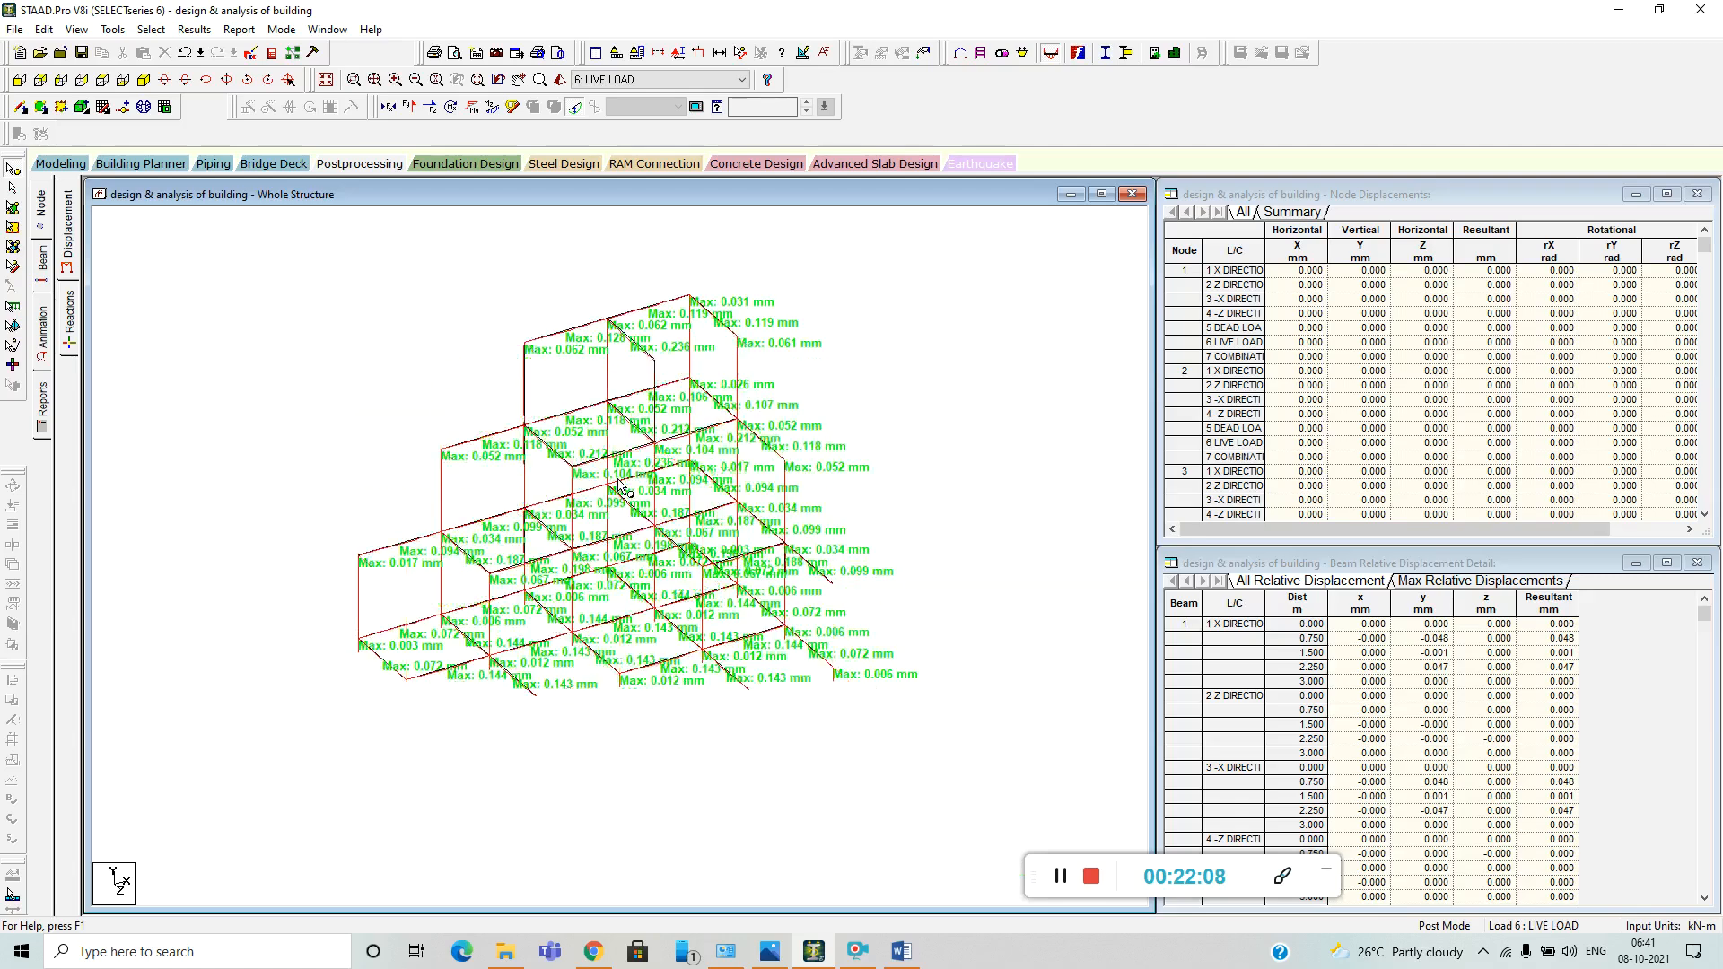
Examine the support reactions, then the beam forces with the bending moment diagram on the frame.
click(70, 318)
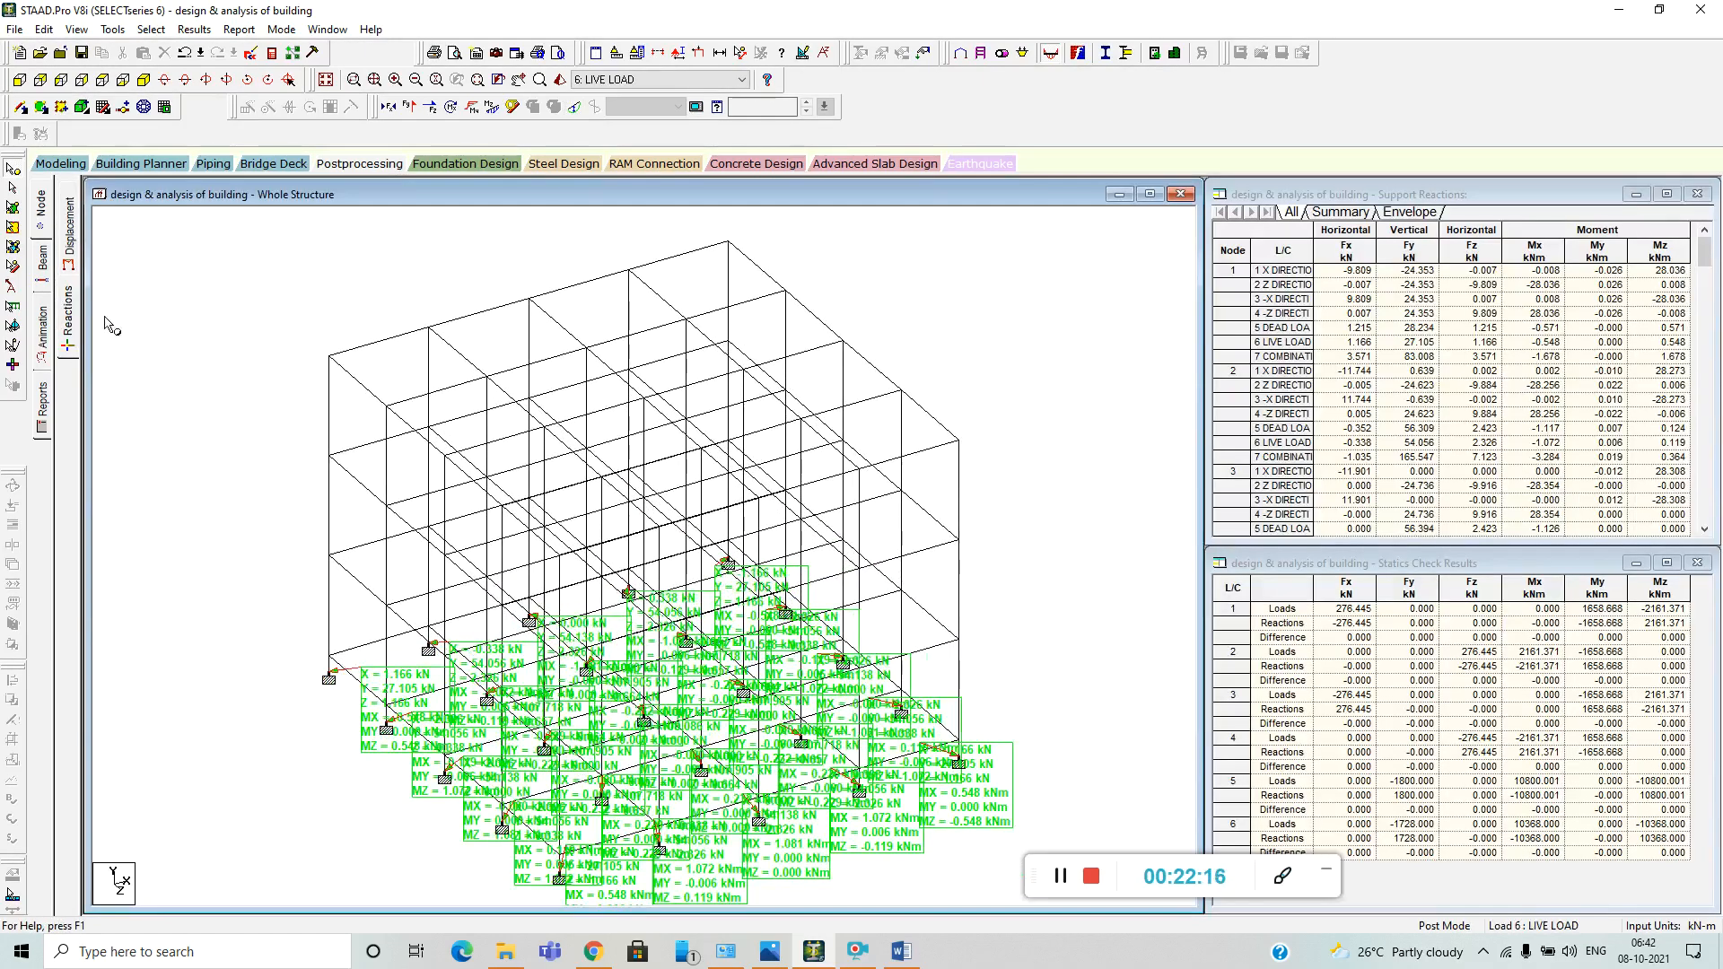
click(45, 271)
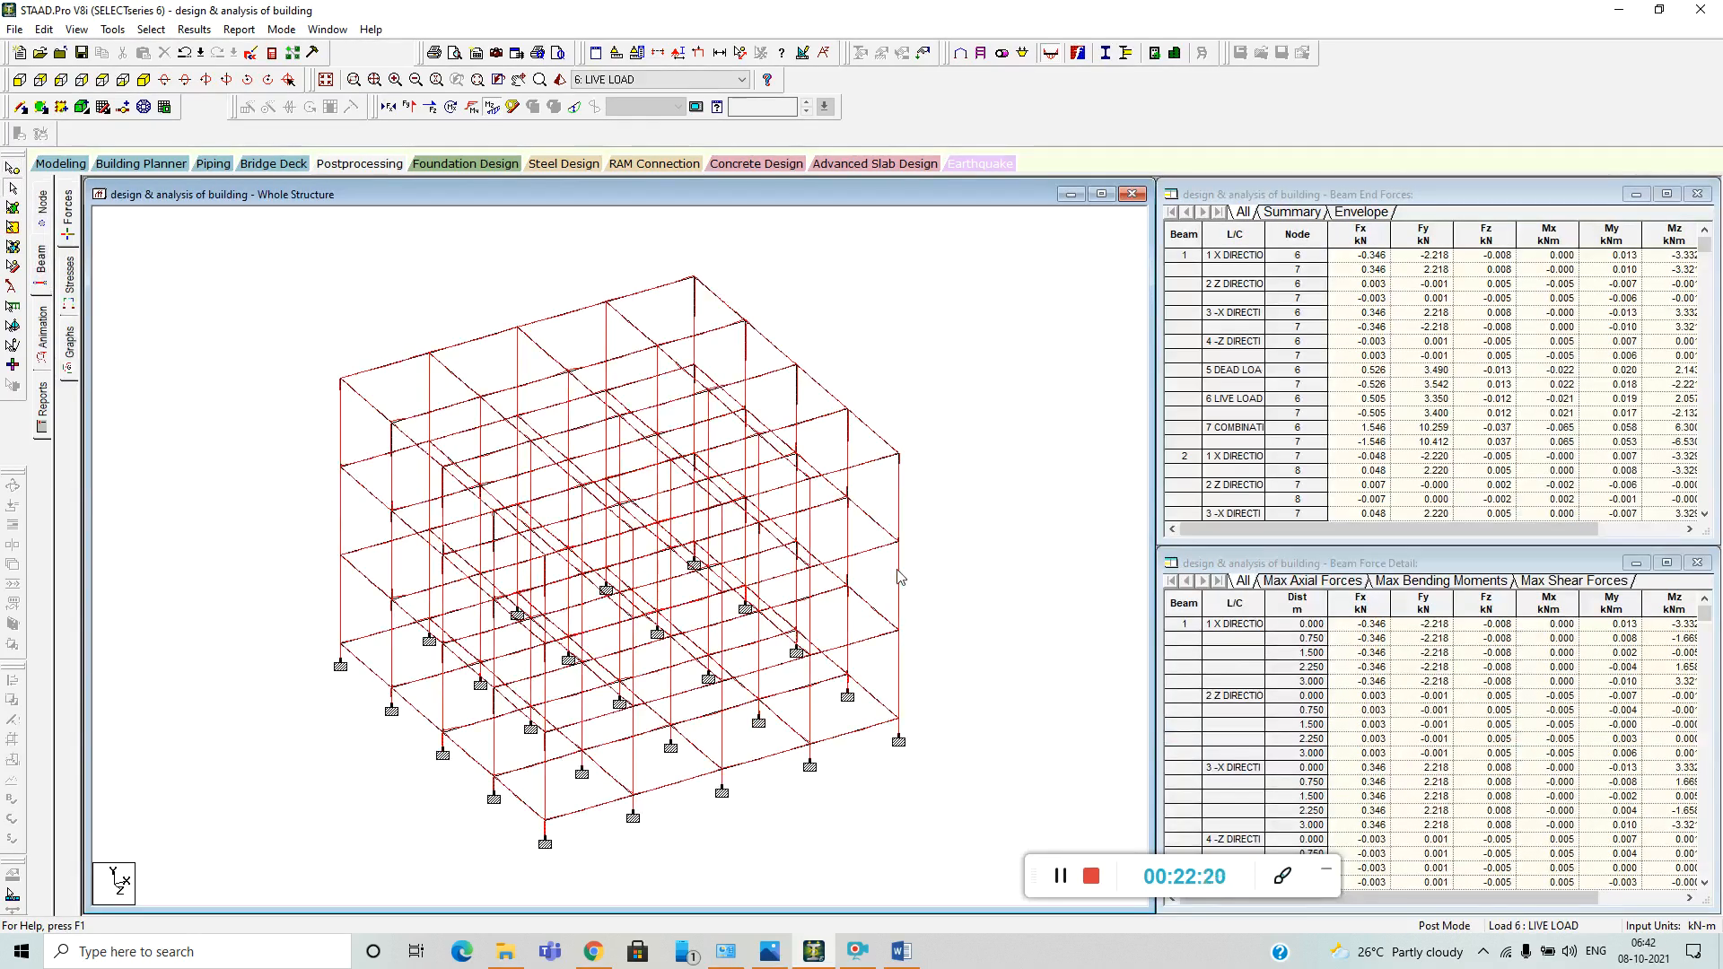
scroll(728, 552, up, 4)
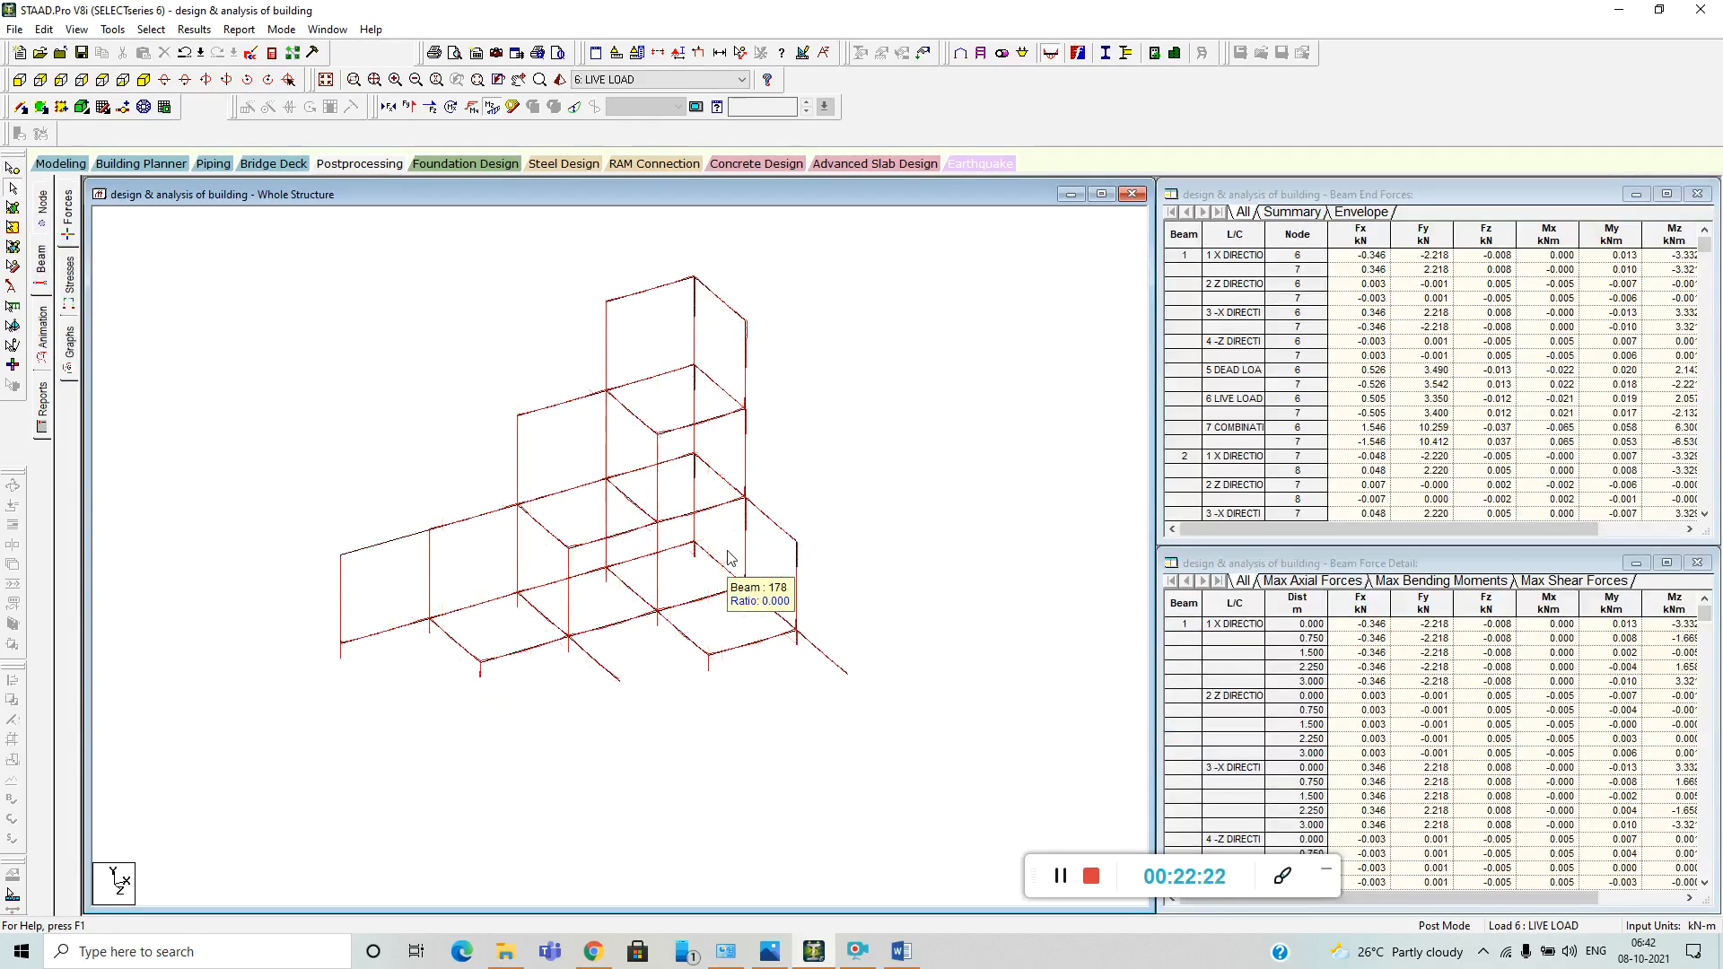
scroll(727, 551, up, 4)
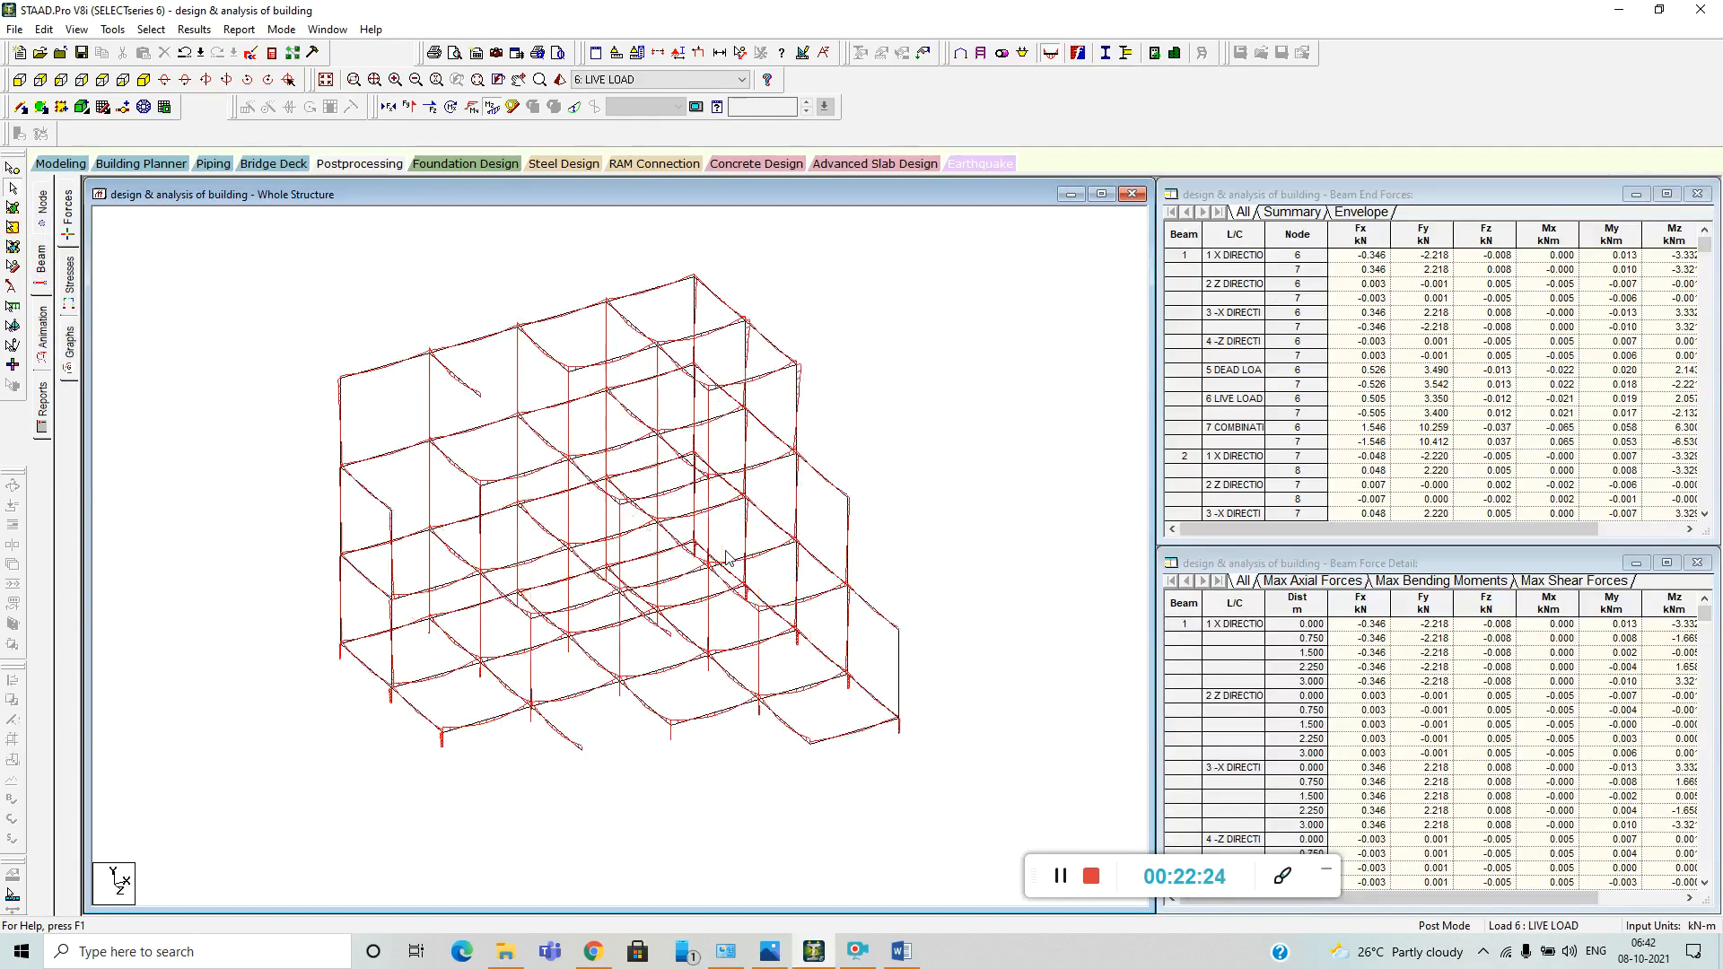
scroll(728, 558, up, 1)
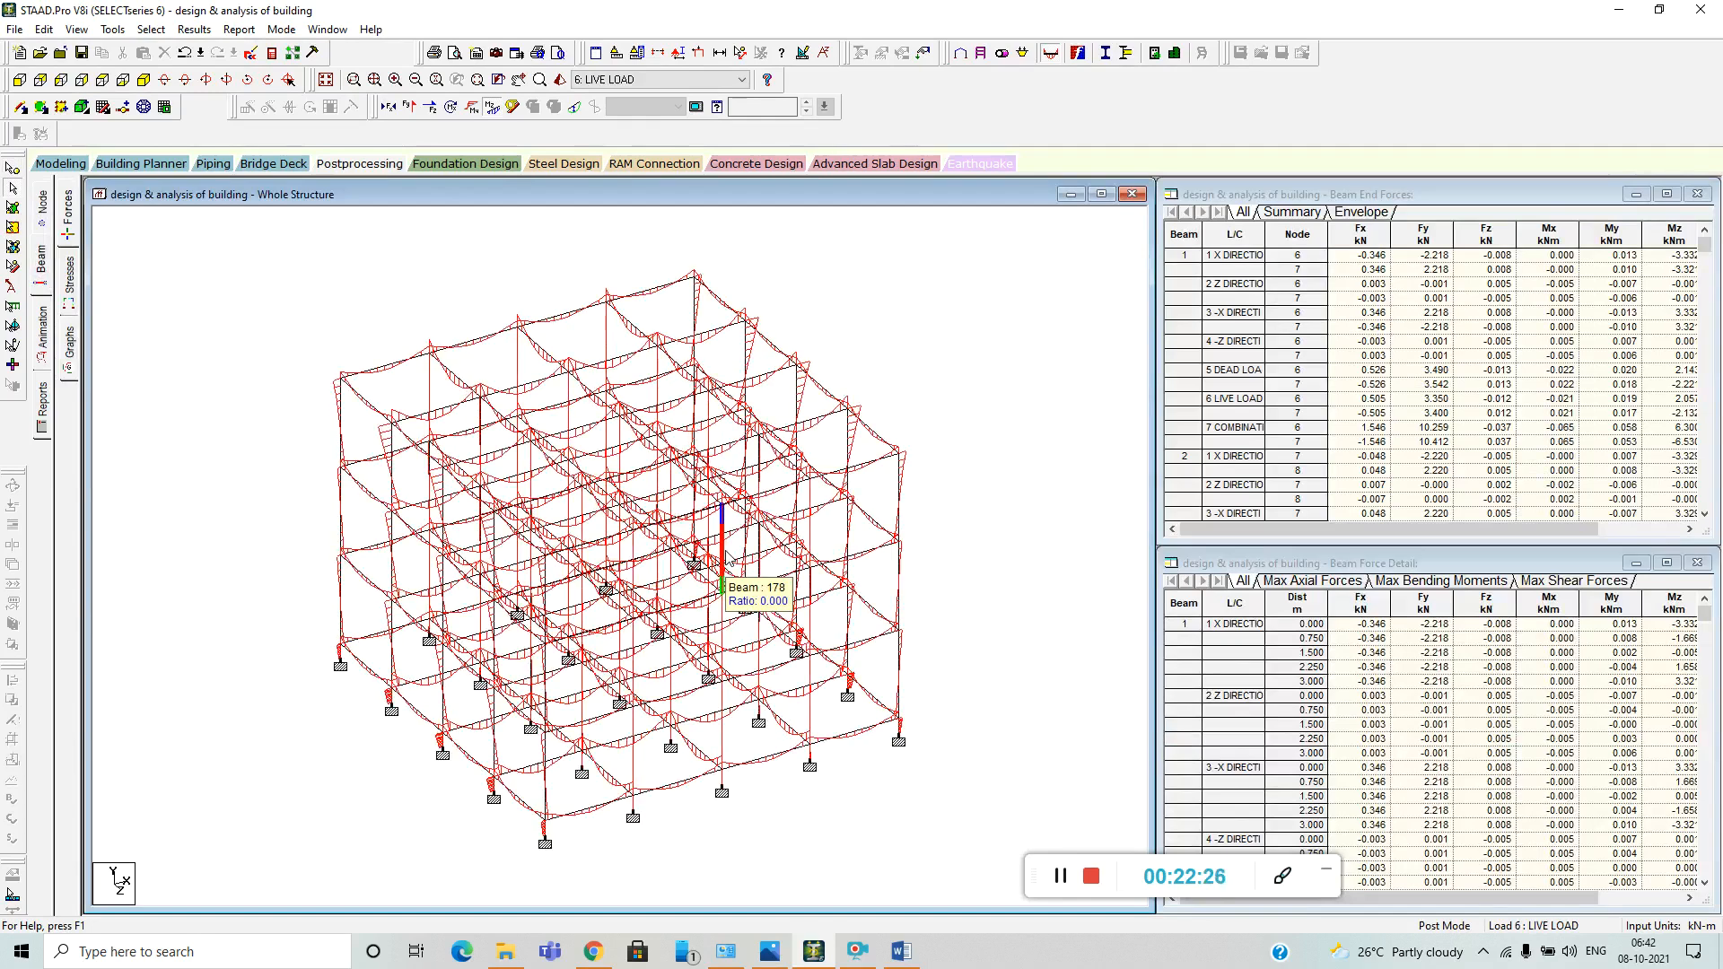
scroll(728, 558, down, 2)
scroll(745, 563, down, 1)
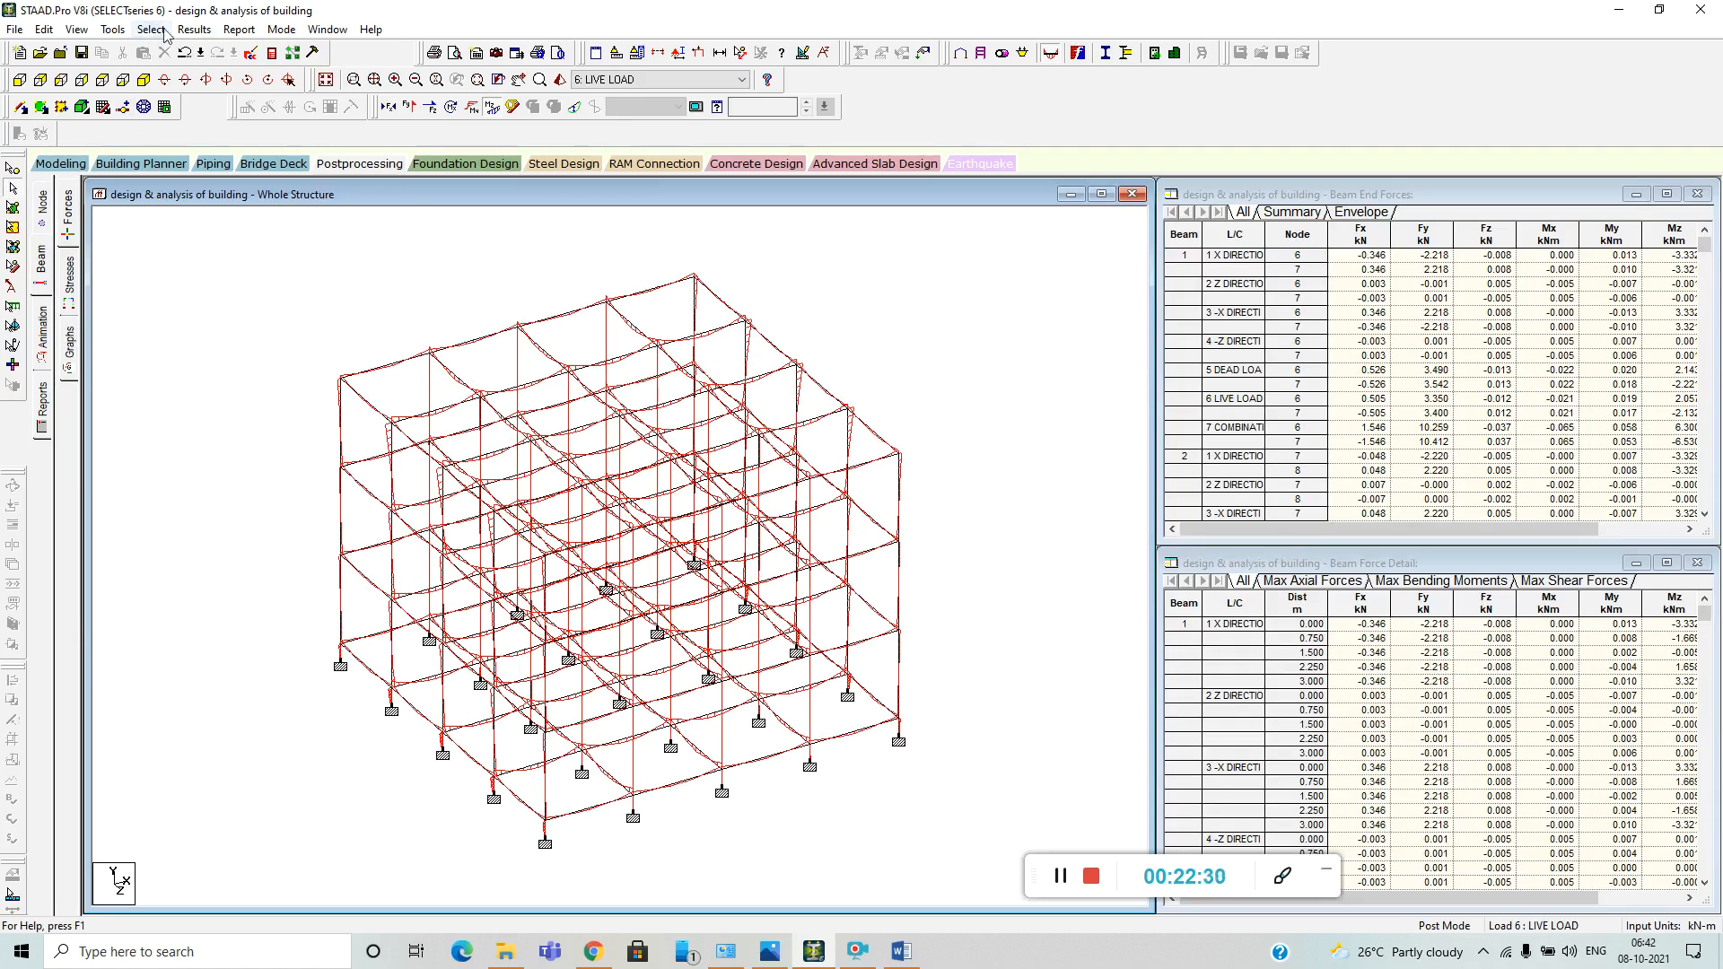
Annotate all beams with the bending moment values at their ends.
click(194, 29)
click(225, 315)
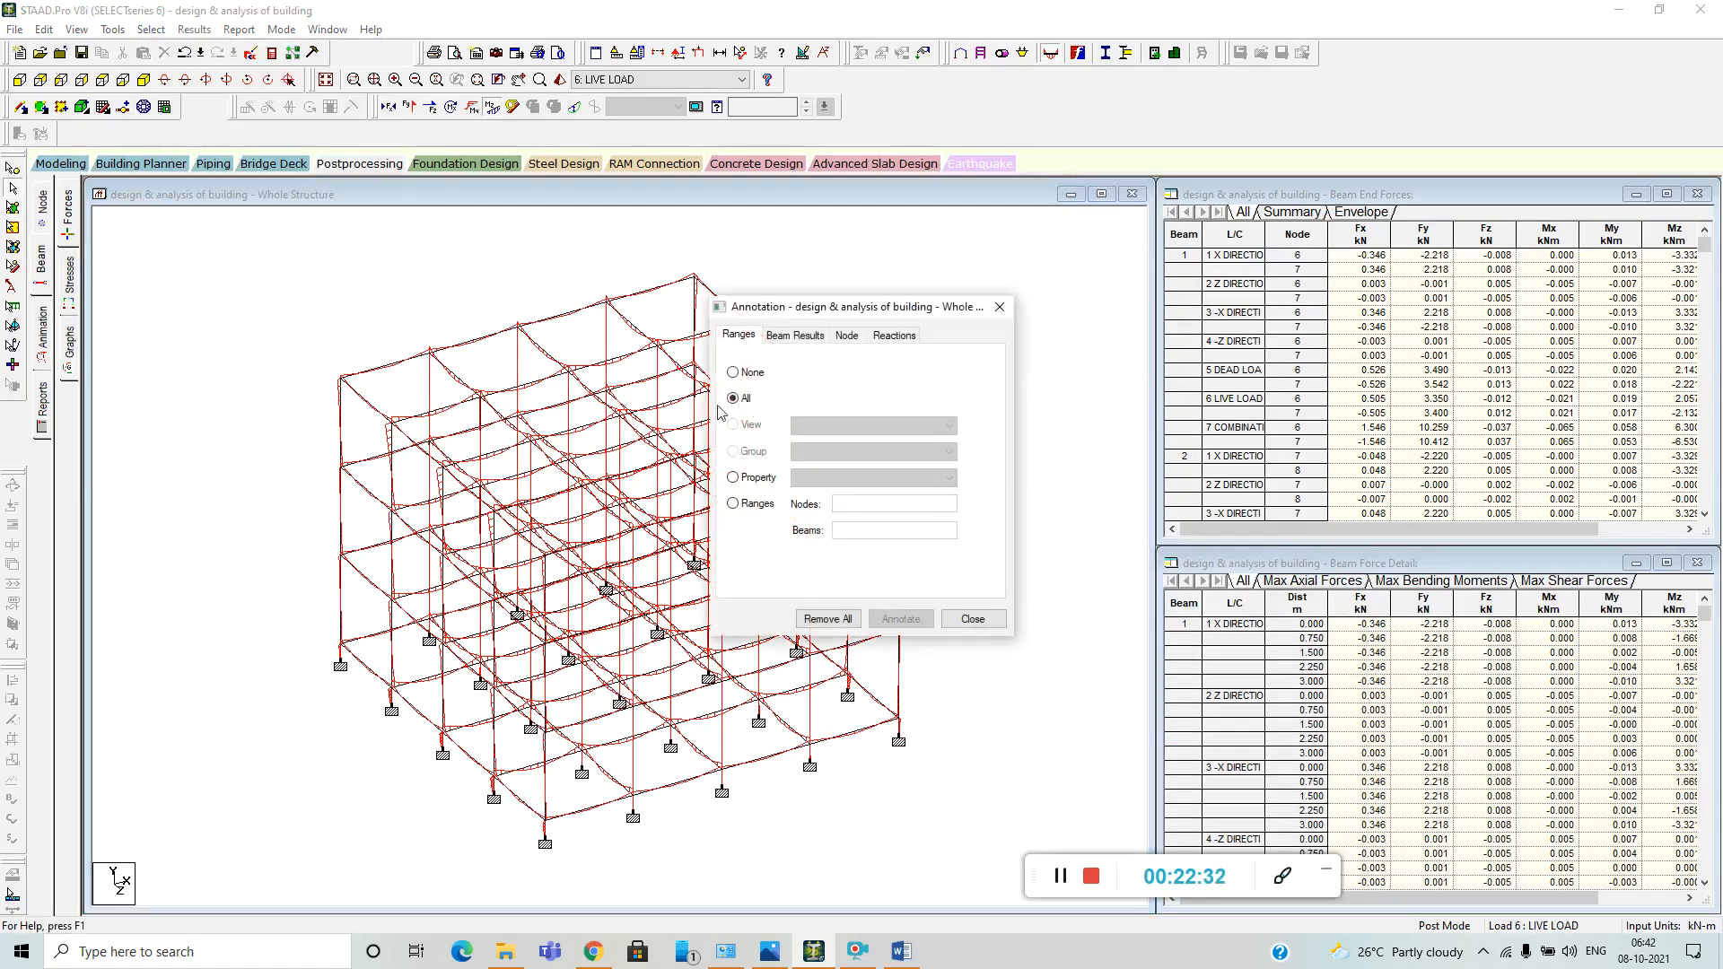
click(794, 335)
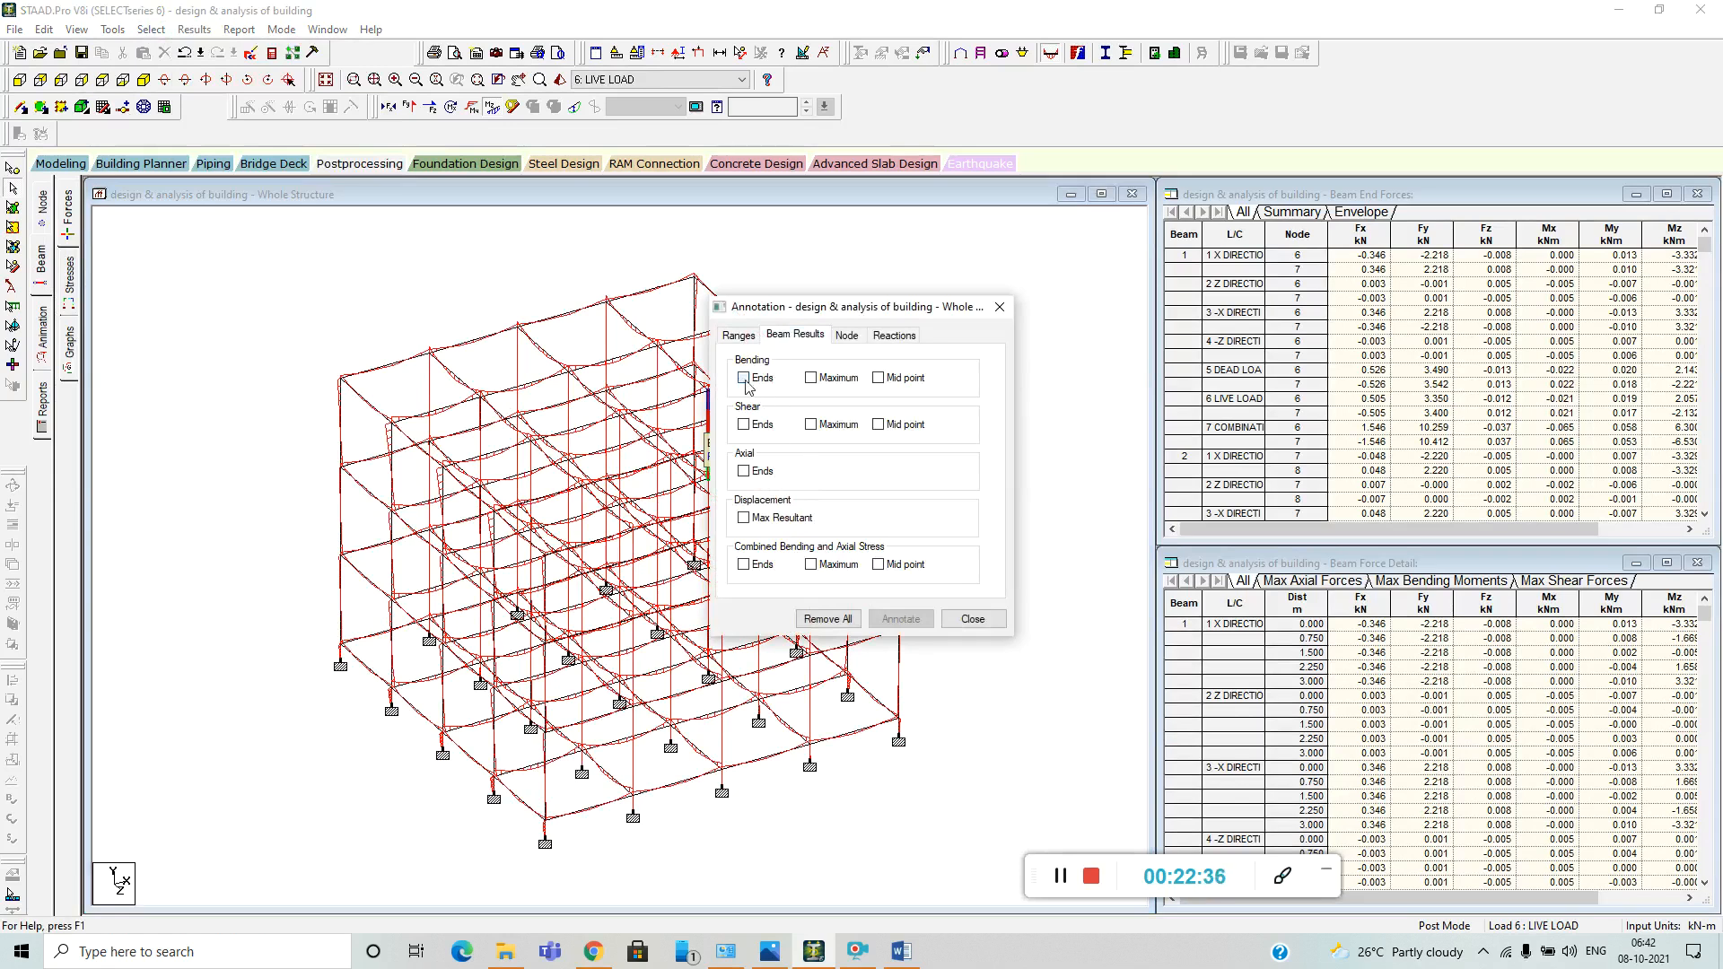
click(744, 378)
click(899, 618)
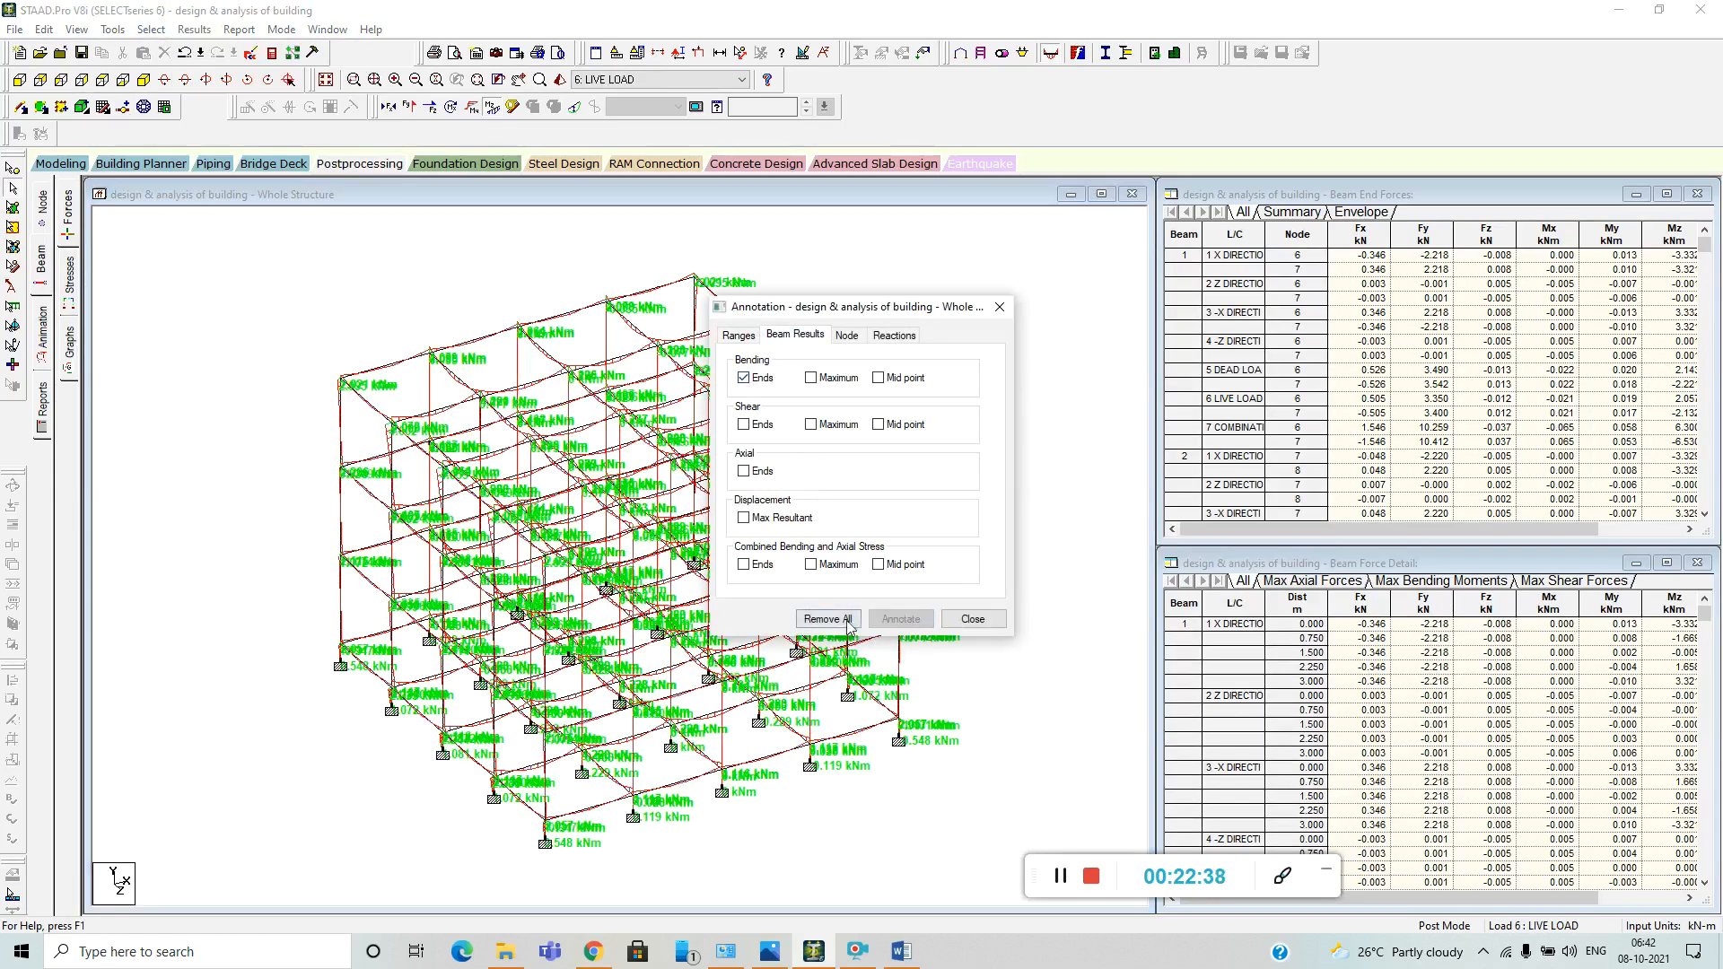
click(967, 619)
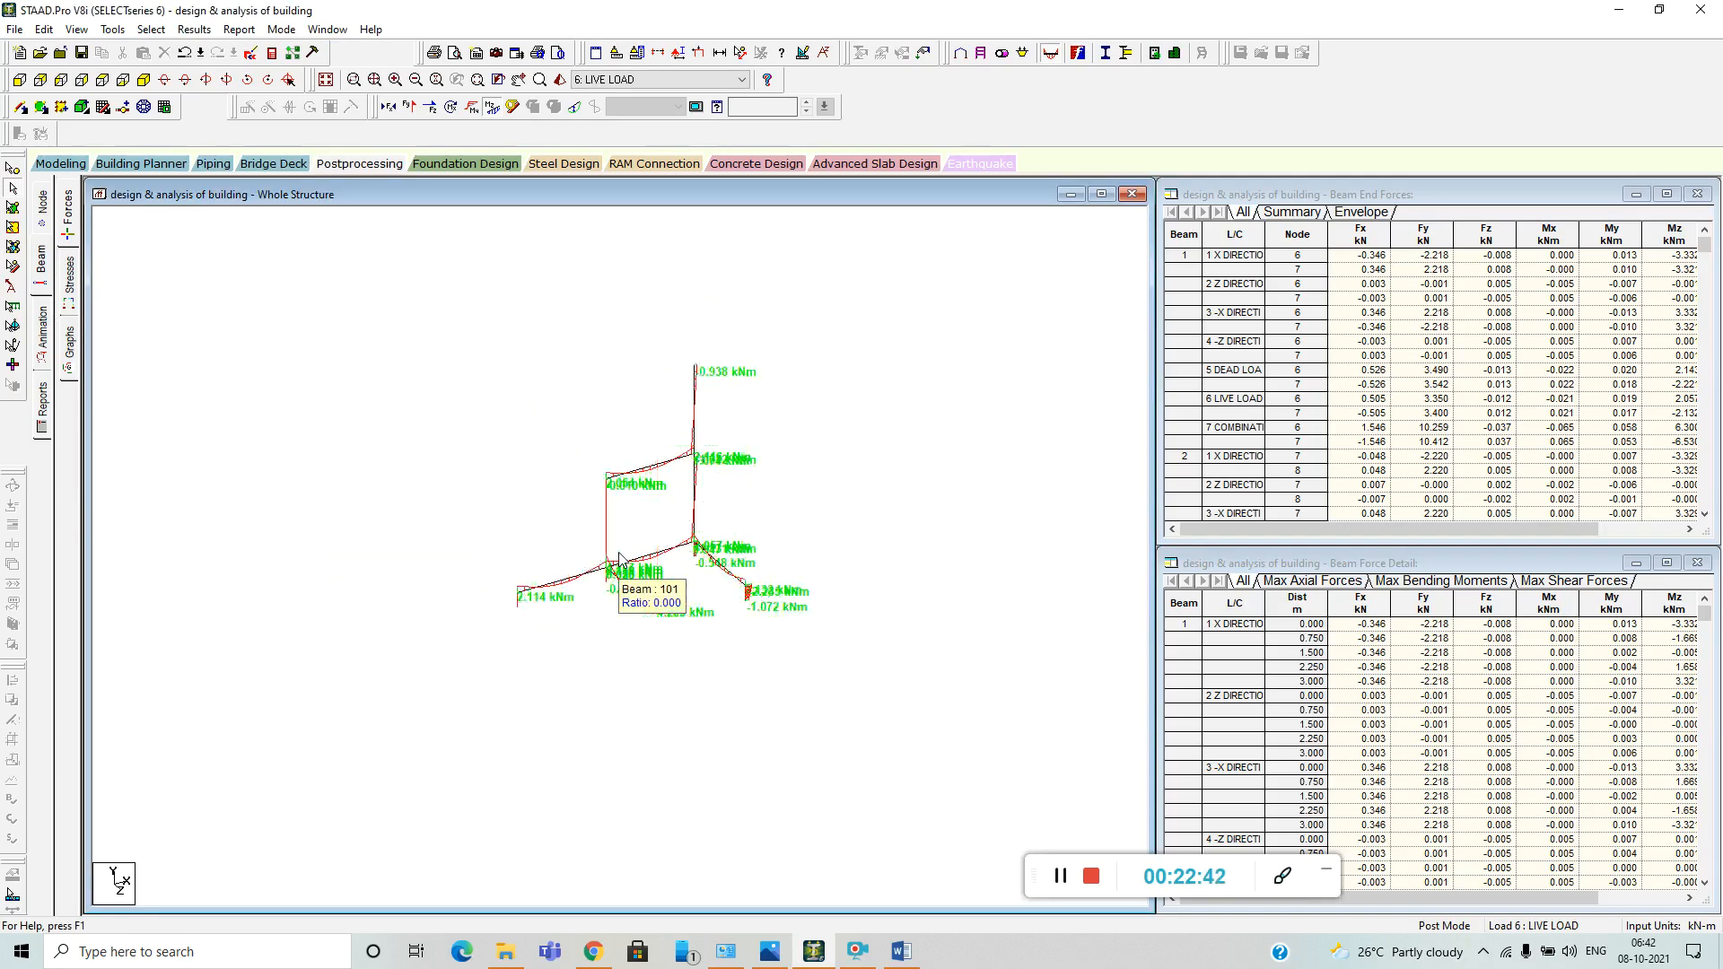
Replace the bending annotation with shear values at the beam ends and switch on the shear force diagram.
click(152, 30)
mouse_move(195, 31)
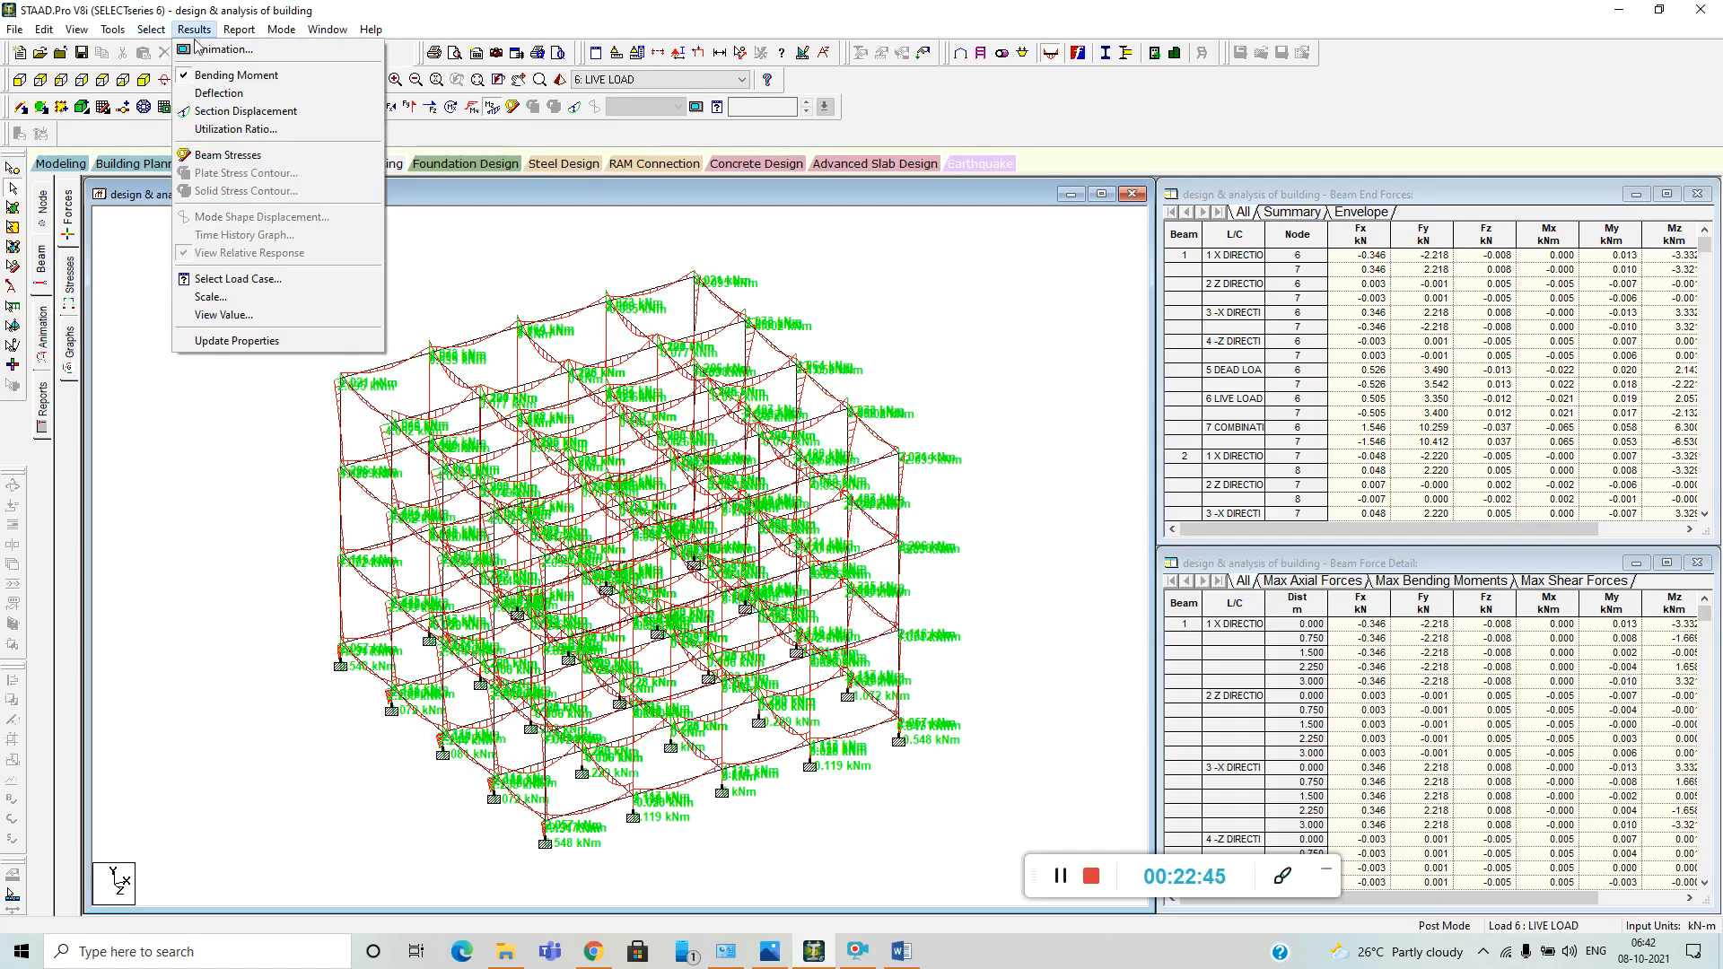
click(247, 314)
click(794, 335)
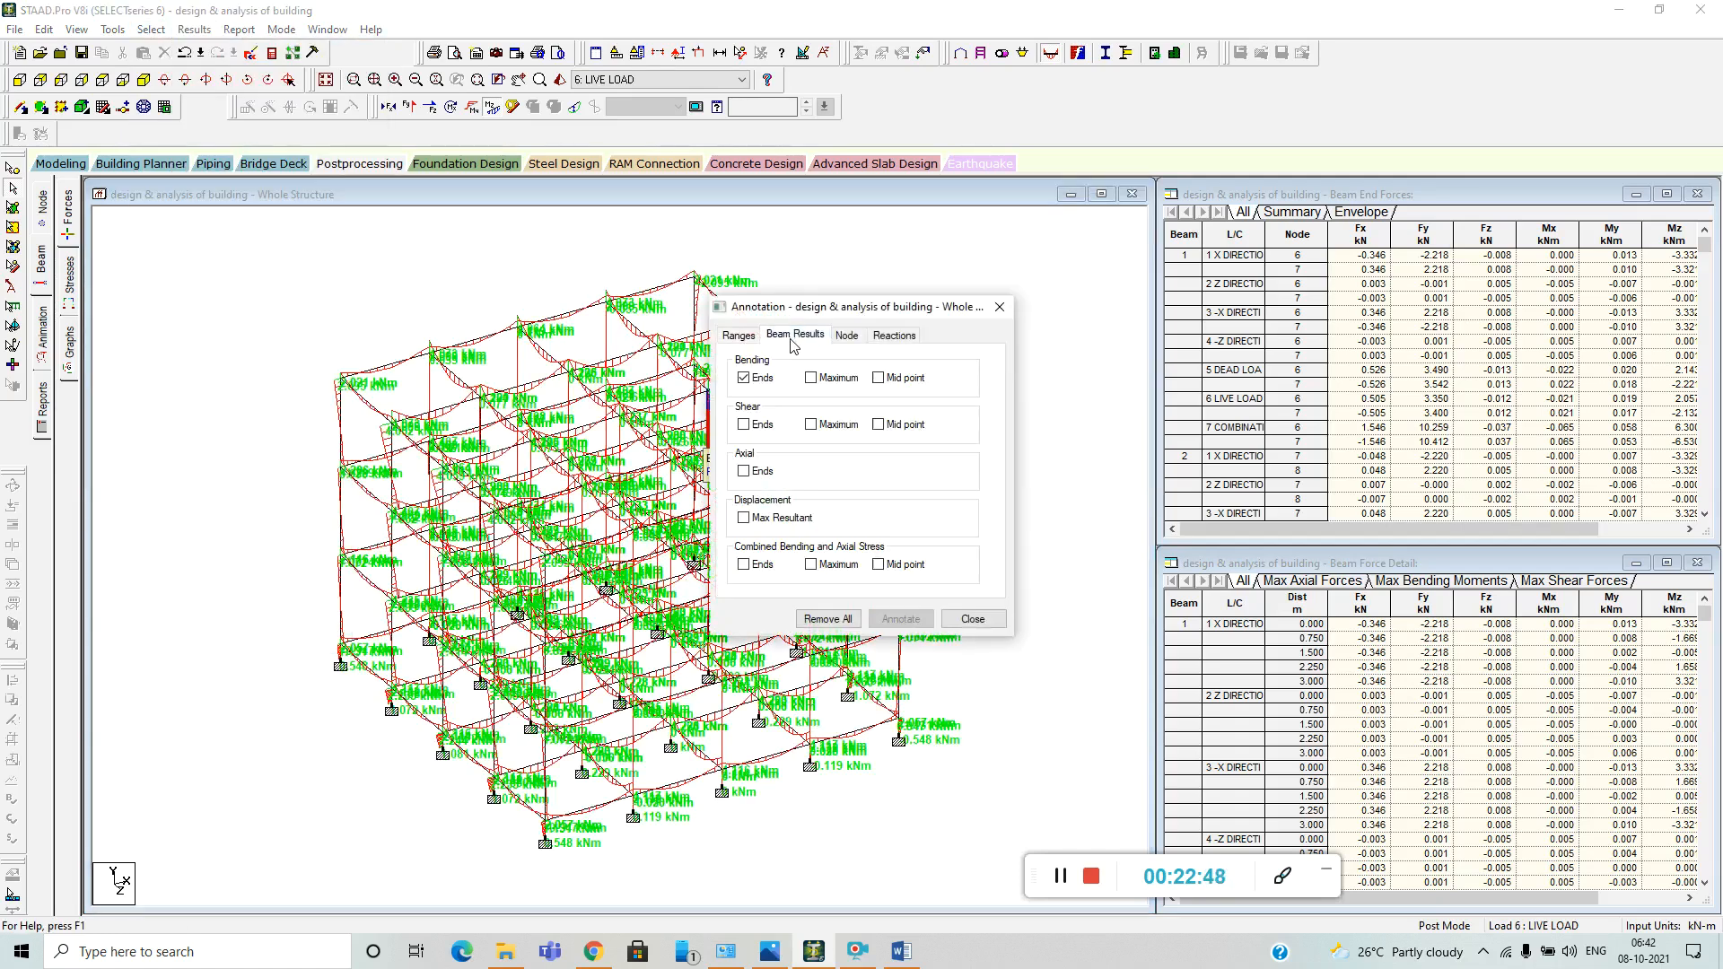
click(744, 377)
click(744, 425)
click(900, 619)
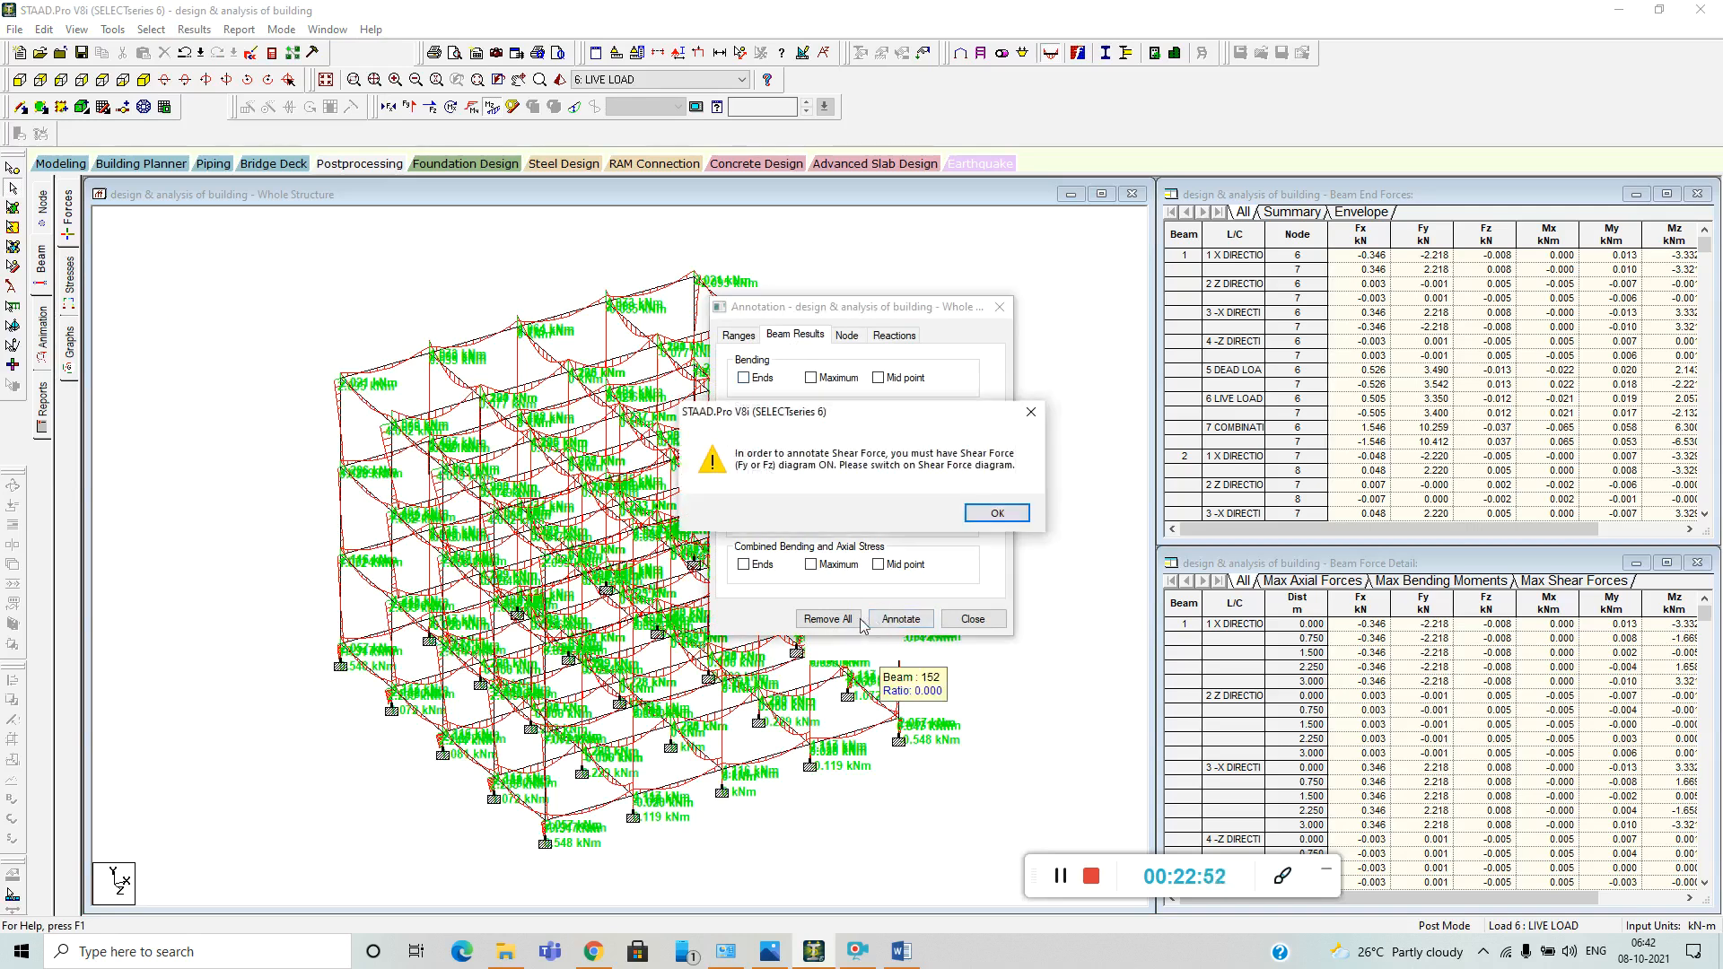
click(996, 513)
click(475, 208)
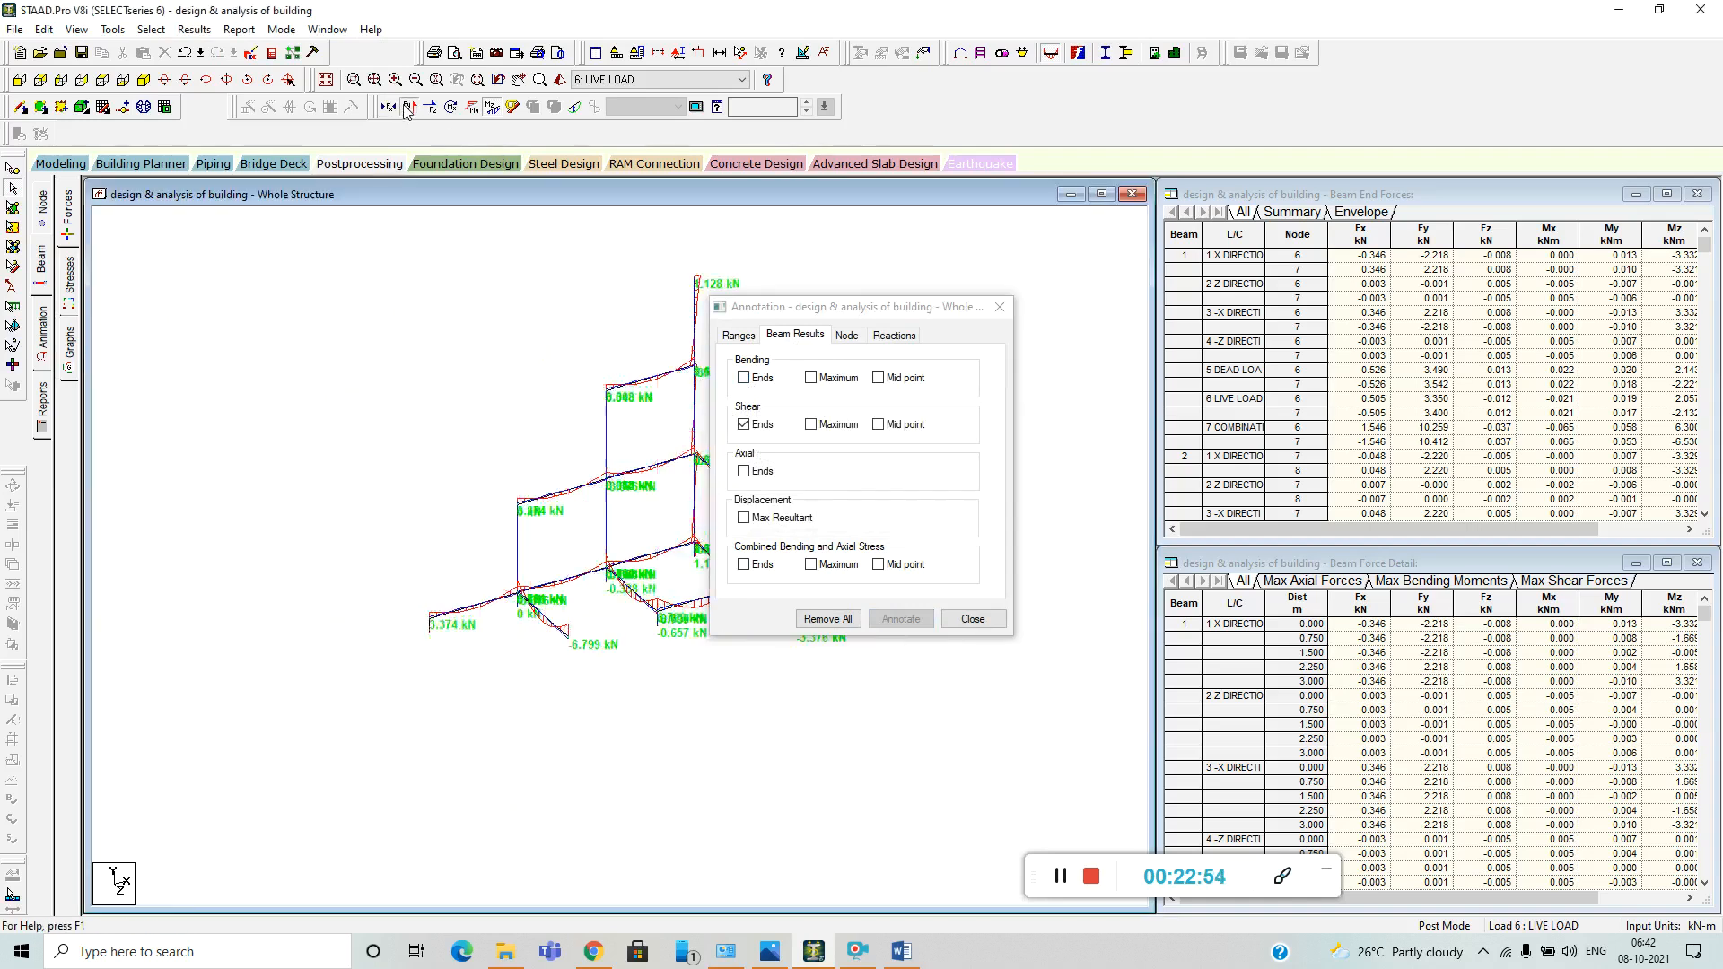
Close the beam annotation settings and animate the deflection of the whole frame under the live load.
click(999, 307)
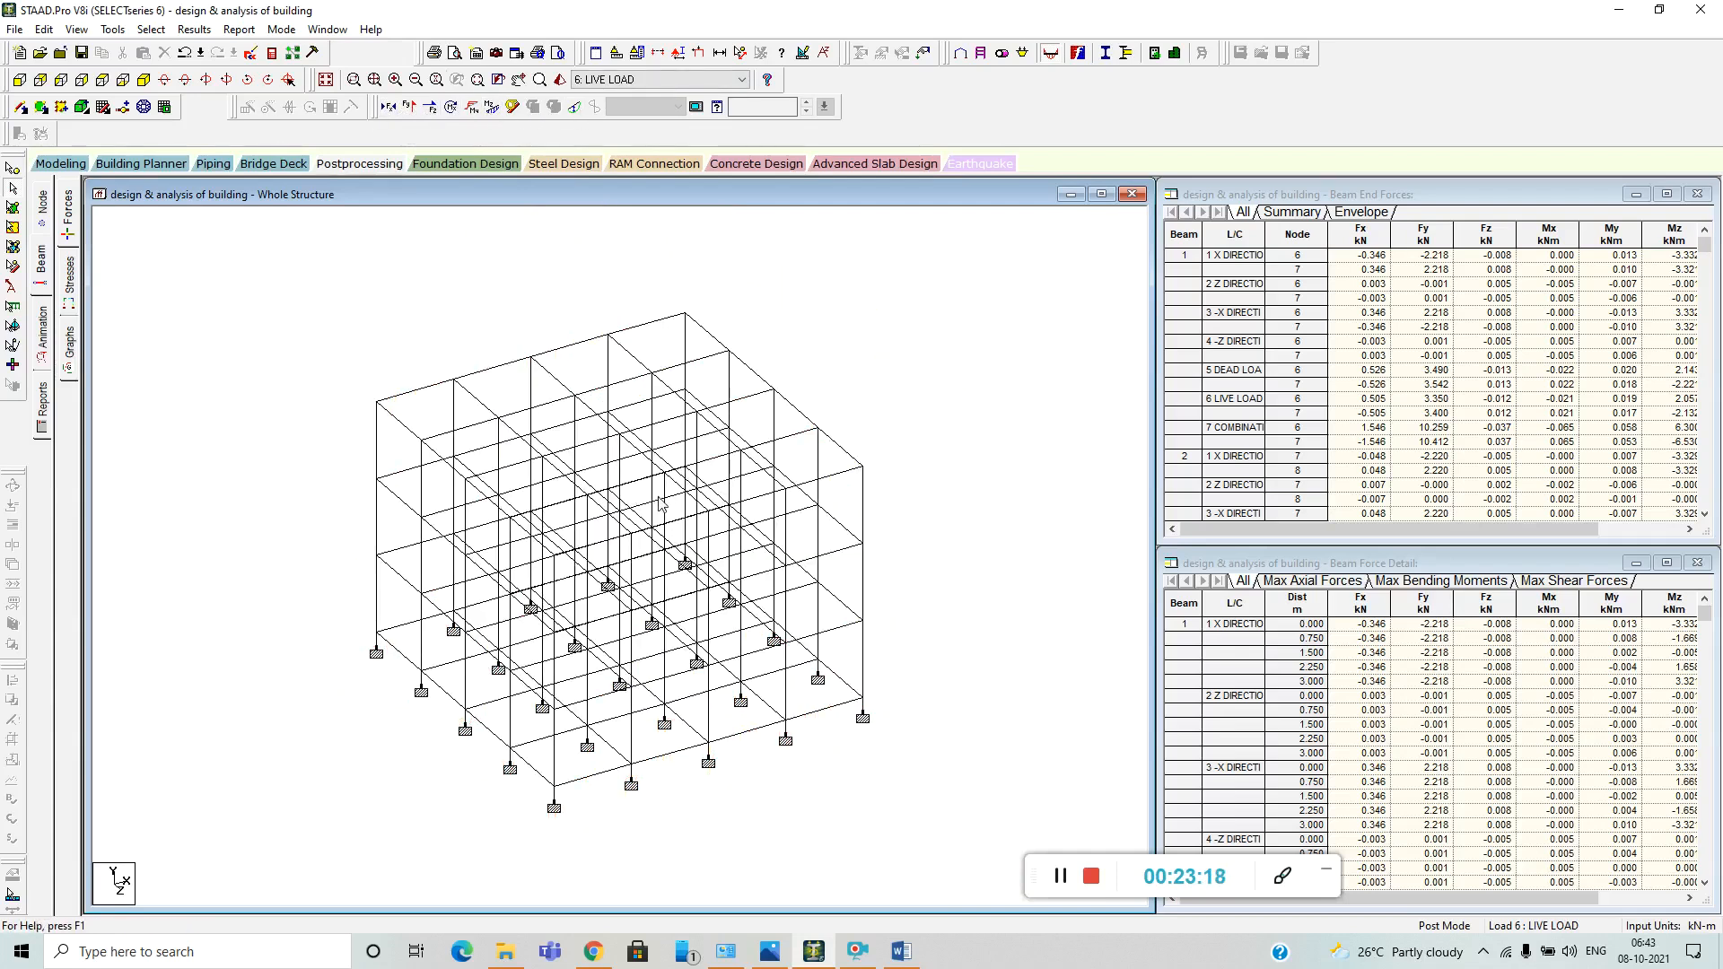
click(43, 332)
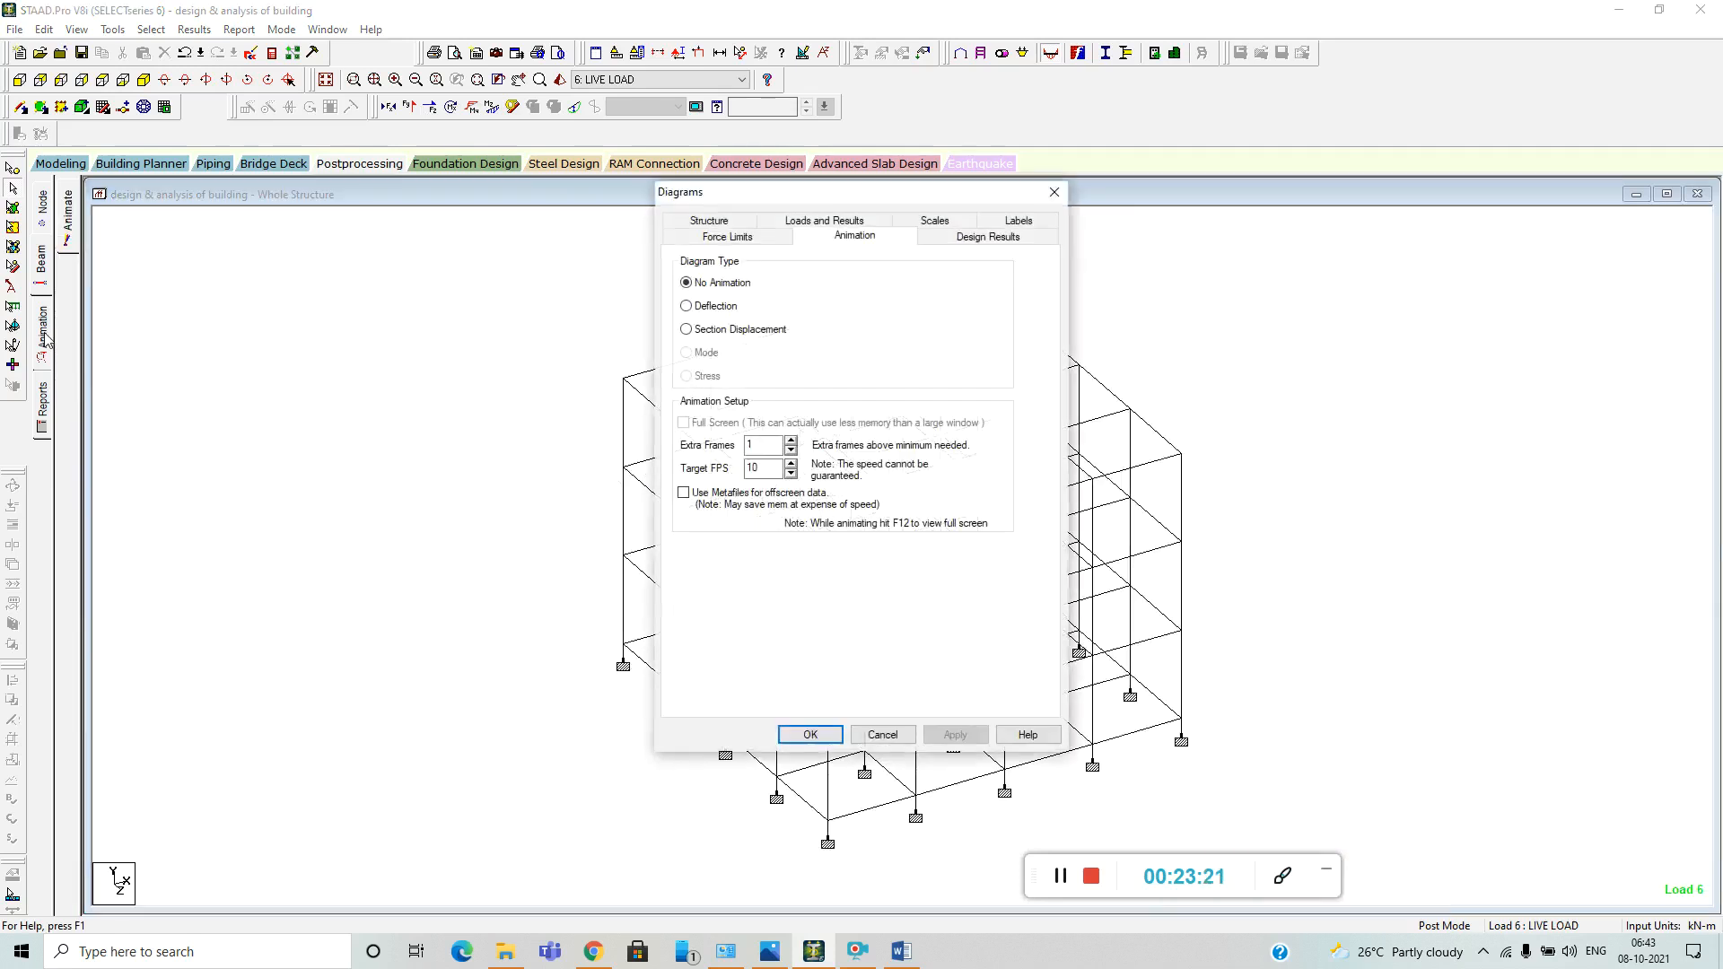
click(686, 306)
click(955, 735)
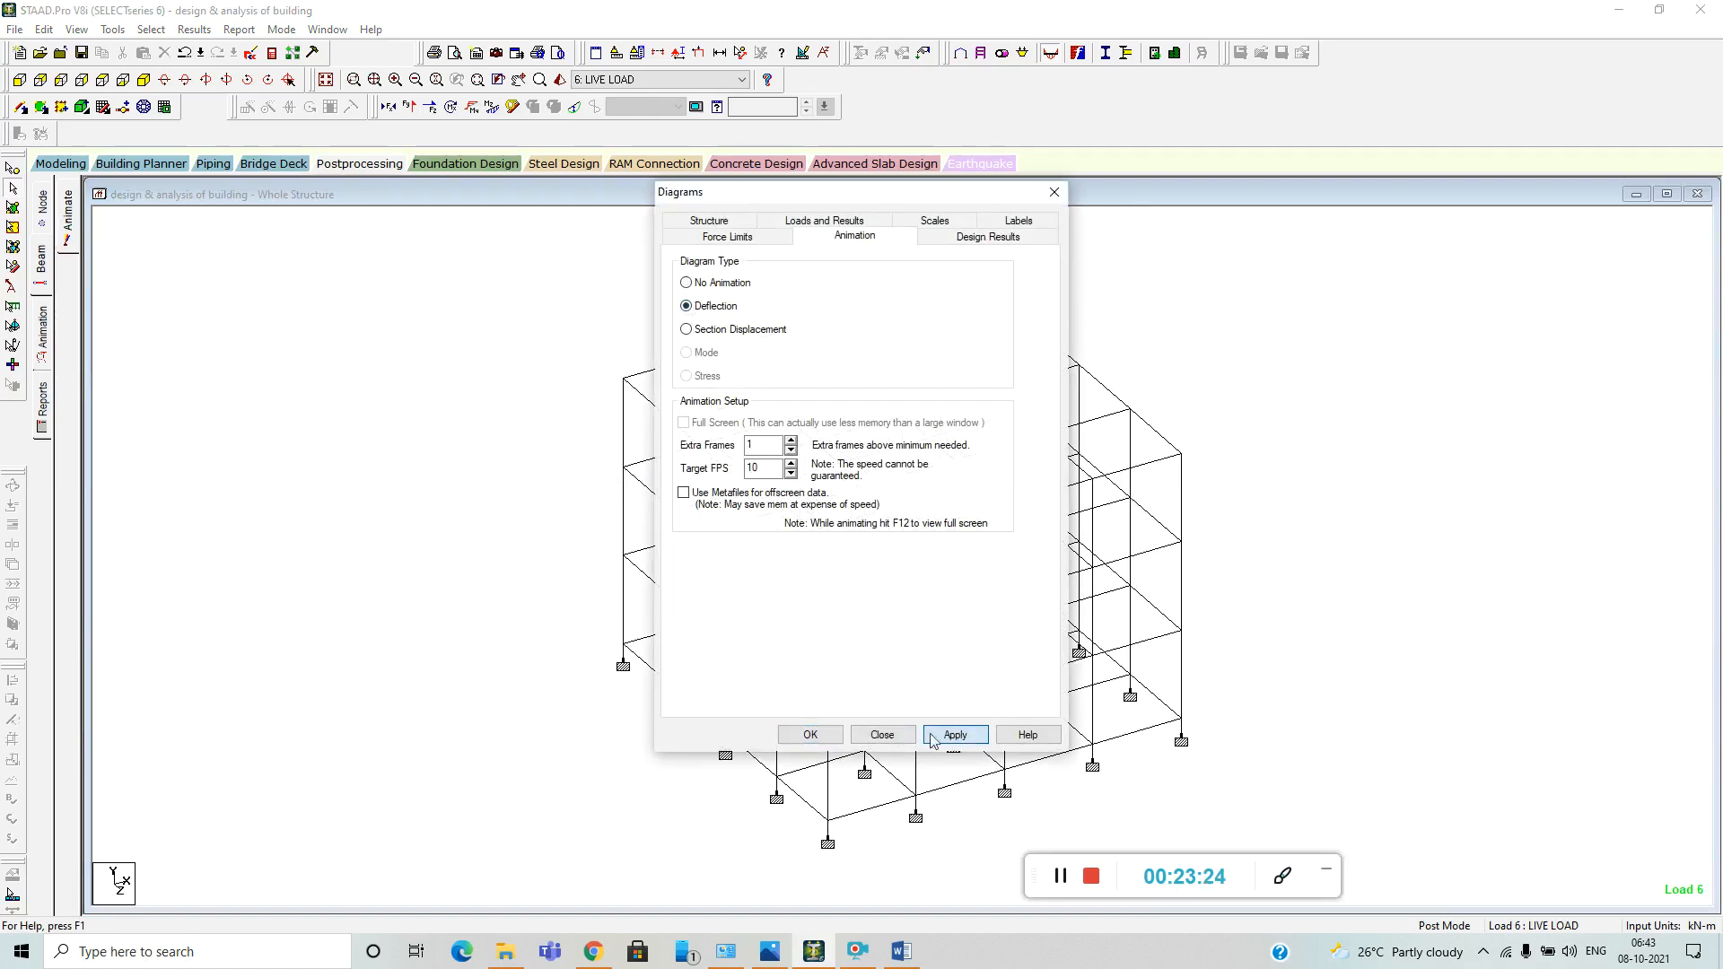
click(810, 735)
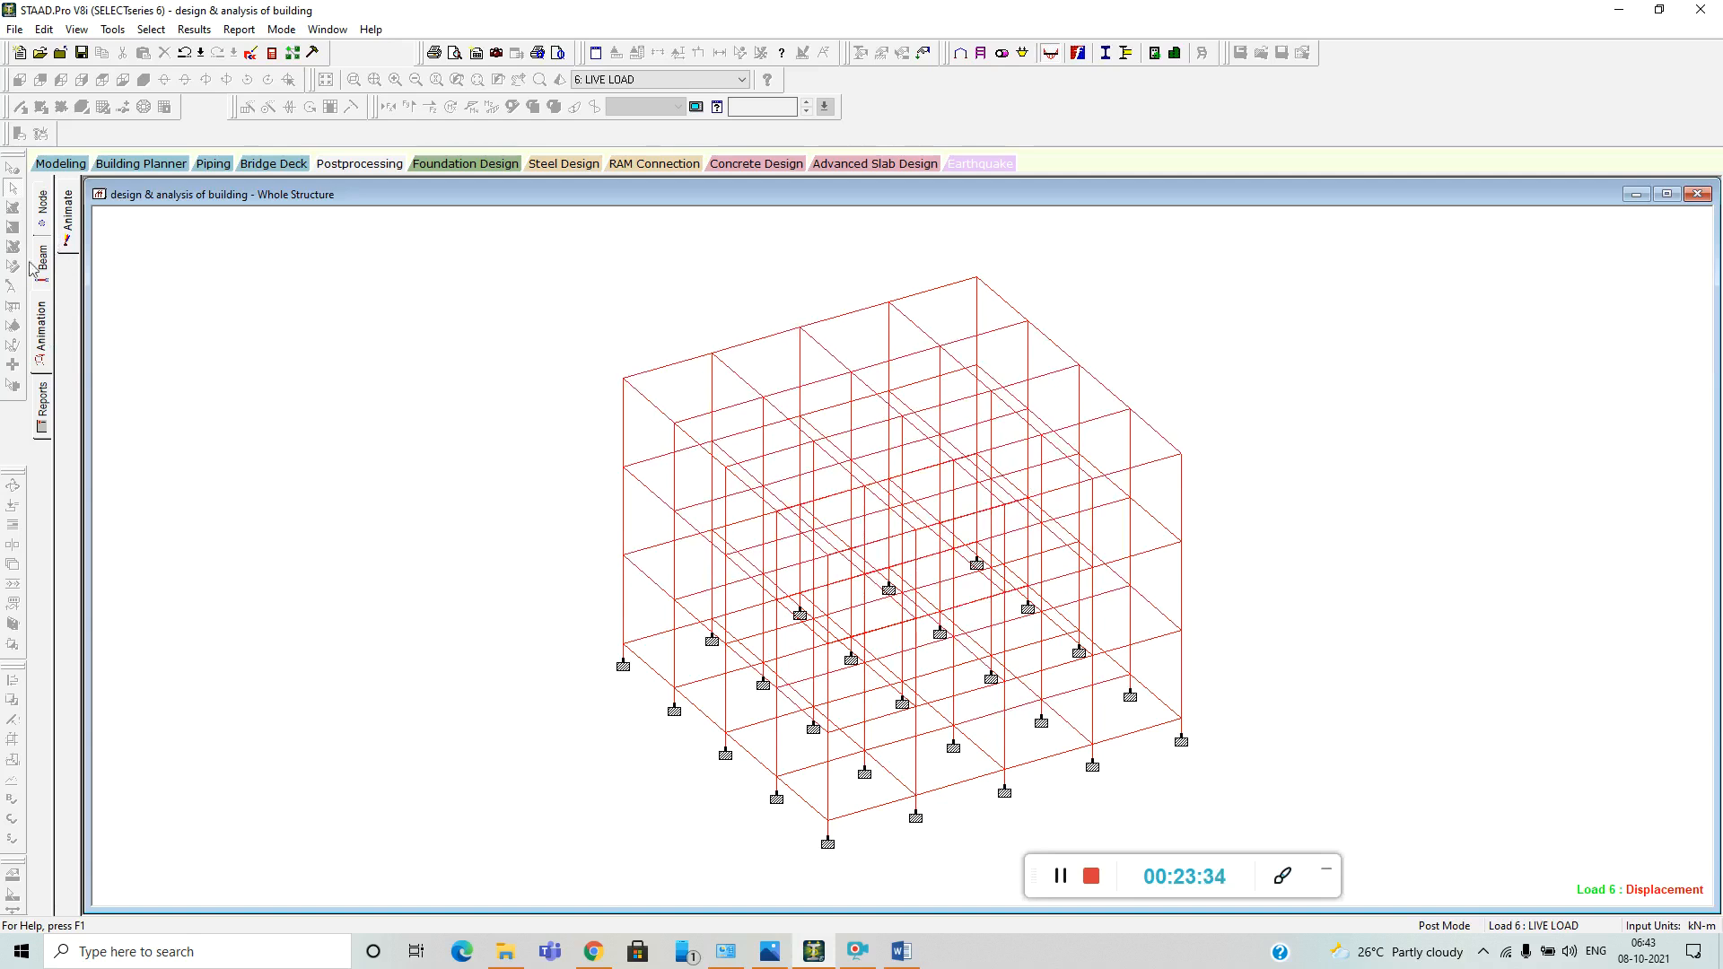
Return to the model's concrete design settings and clear the whole list of selected design parameters.
click(45, 165)
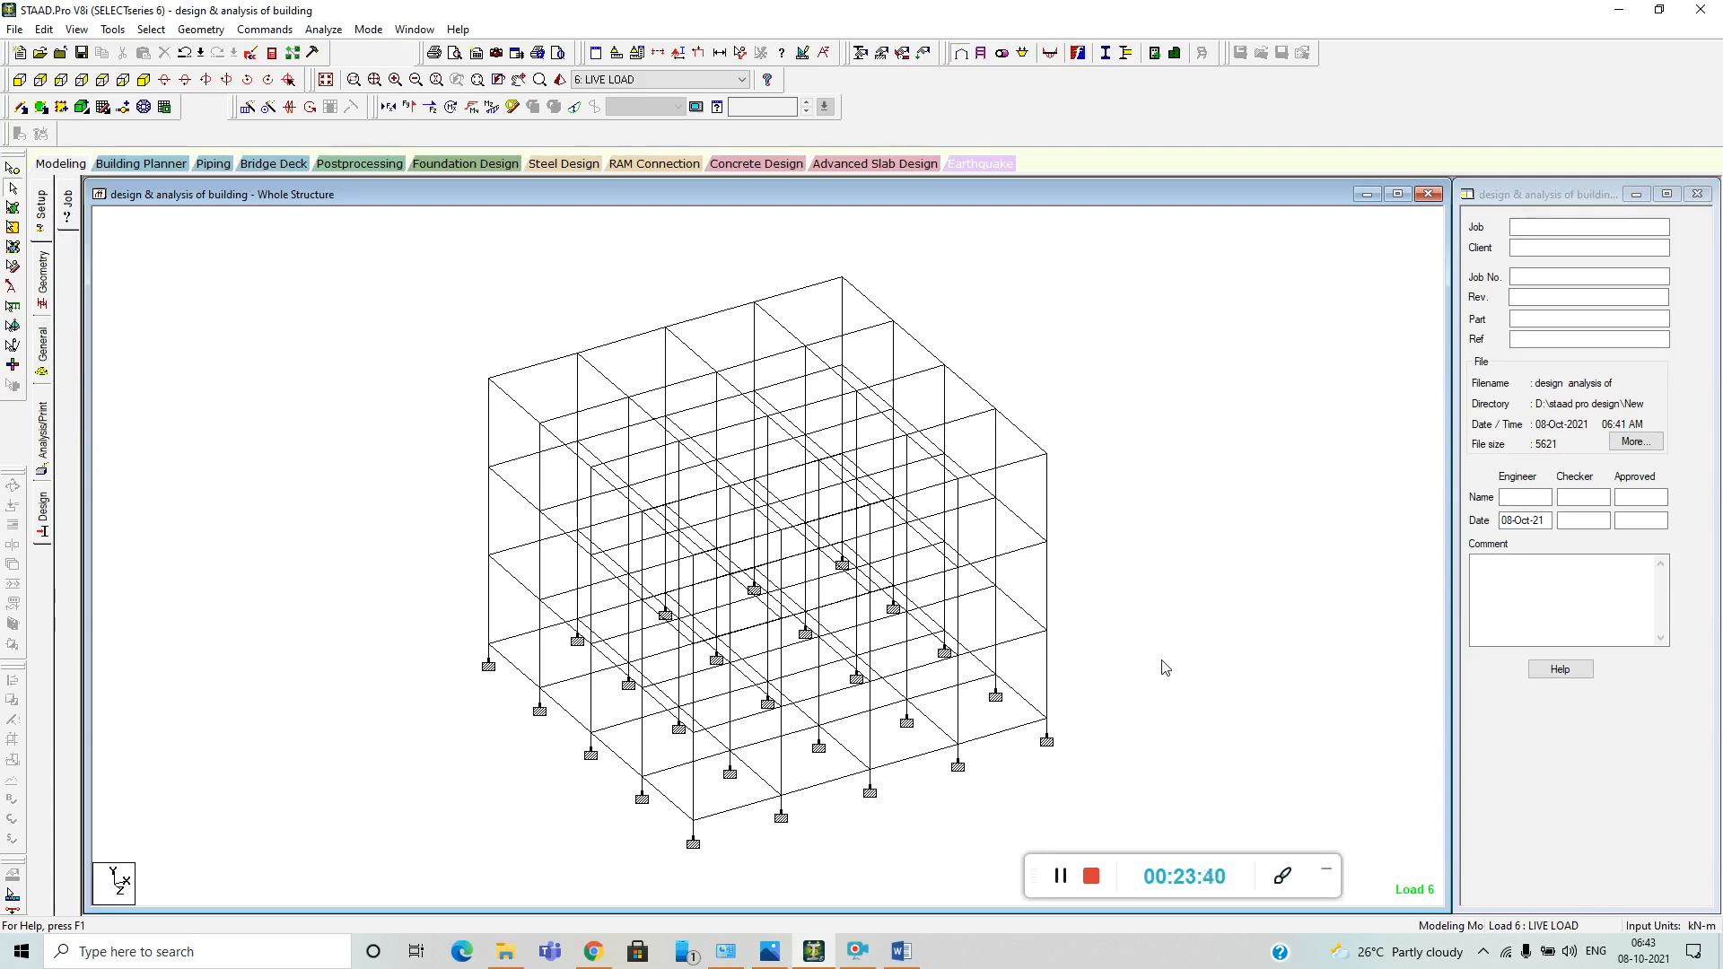
click(42, 512)
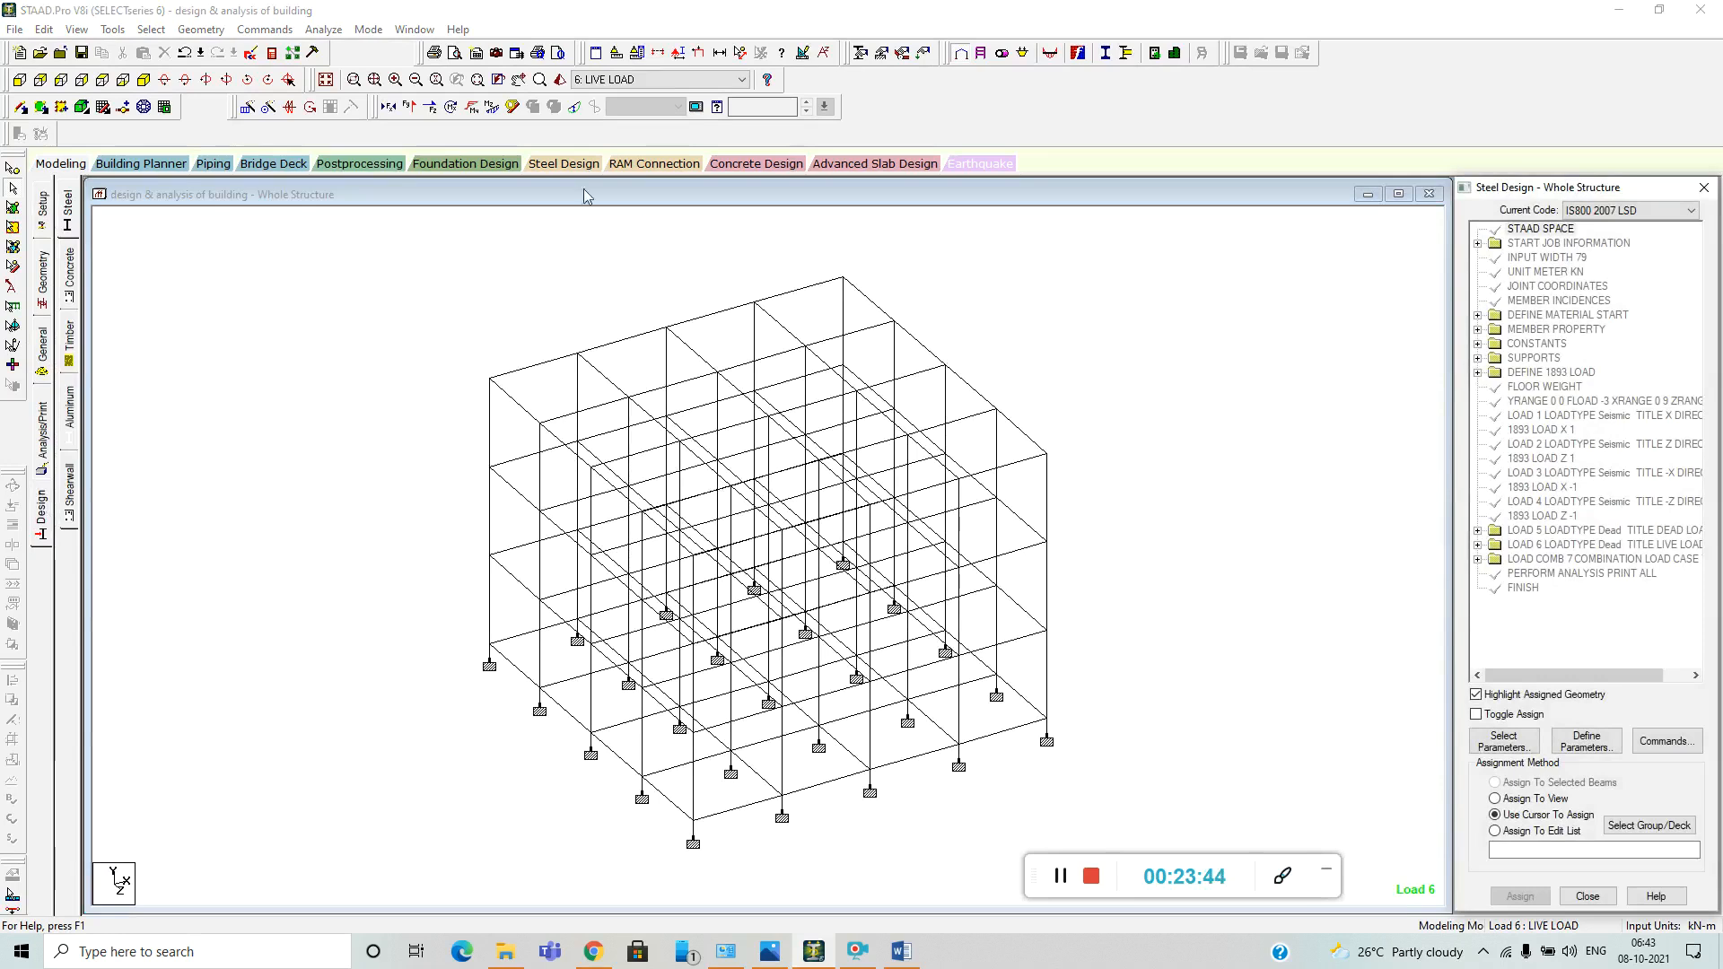
click(70, 285)
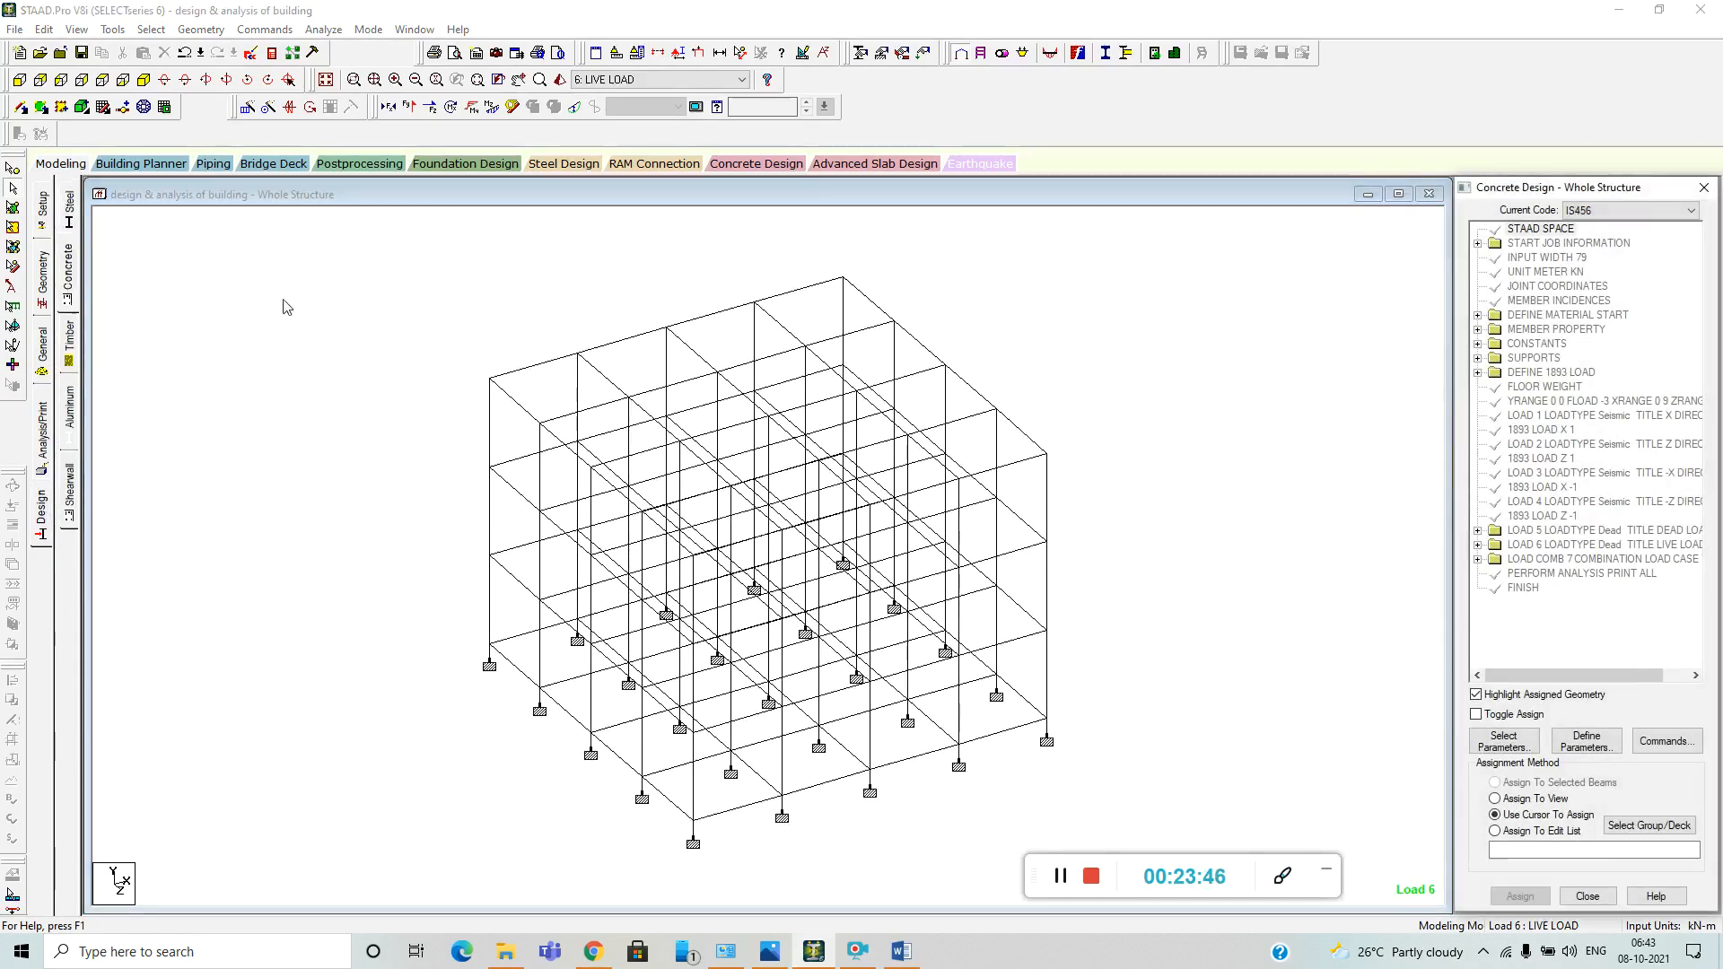
click(1502, 741)
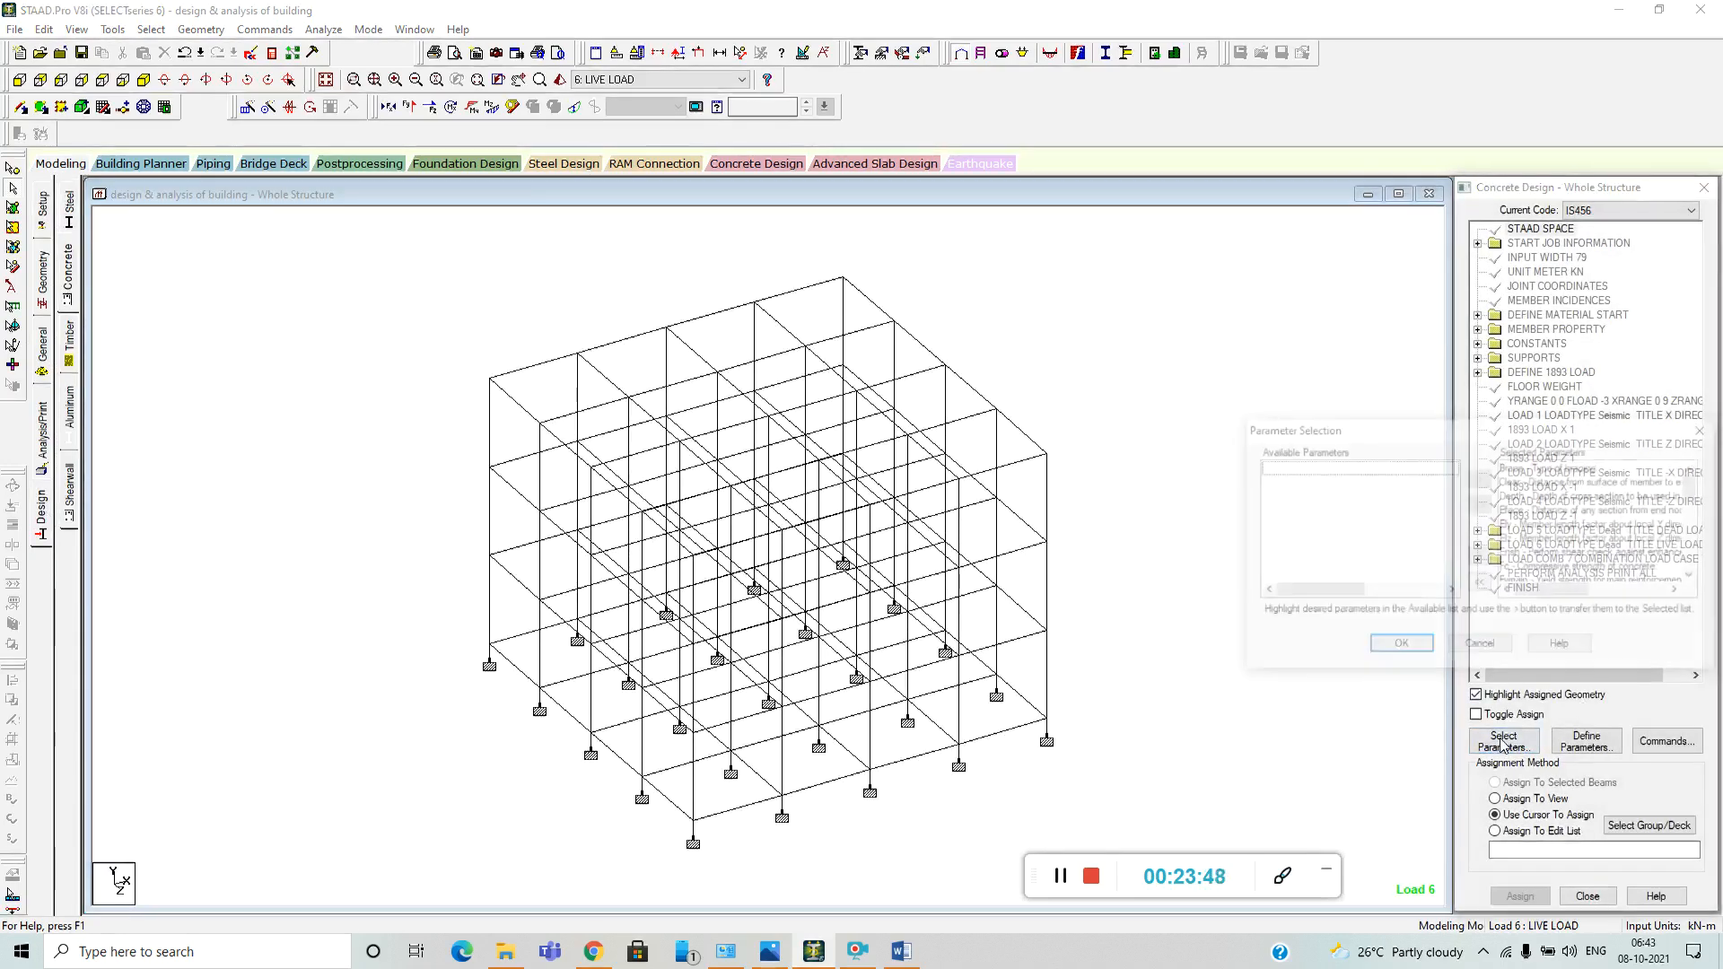
drag(1531, 431, 1248, 391)
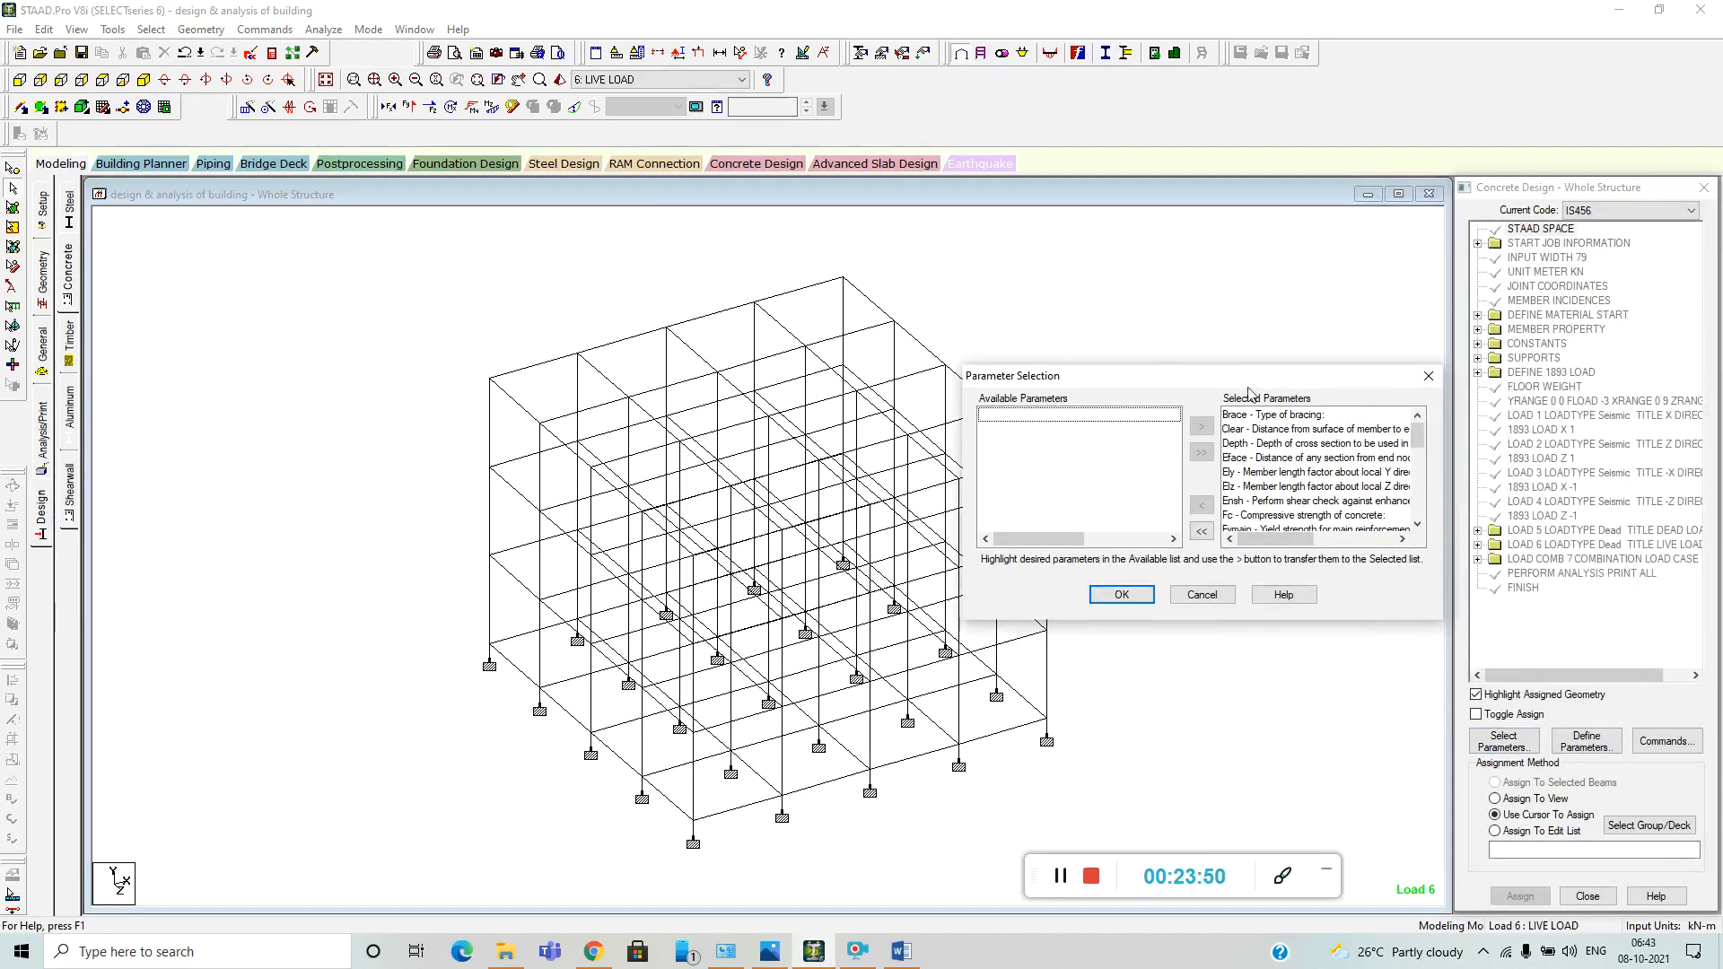
click(1202, 531)
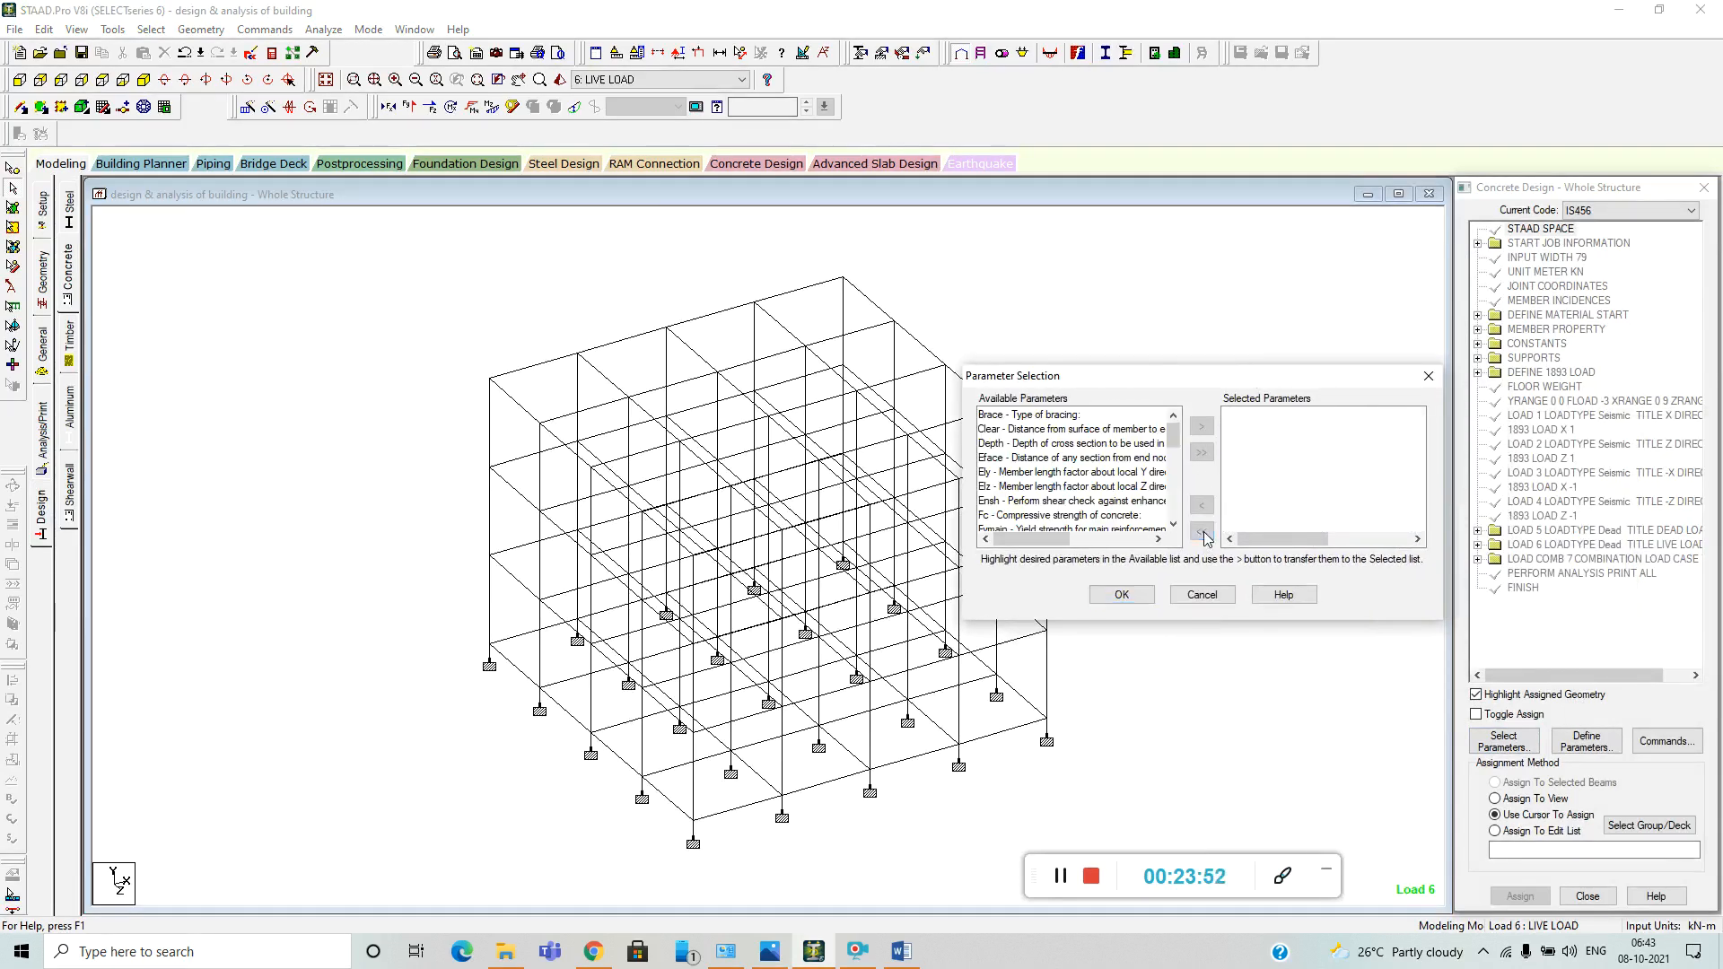
Select only the Fc, Fymain and Fysec parameters for the IS456 concrete design.
scroll(1089, 471, down, 1)
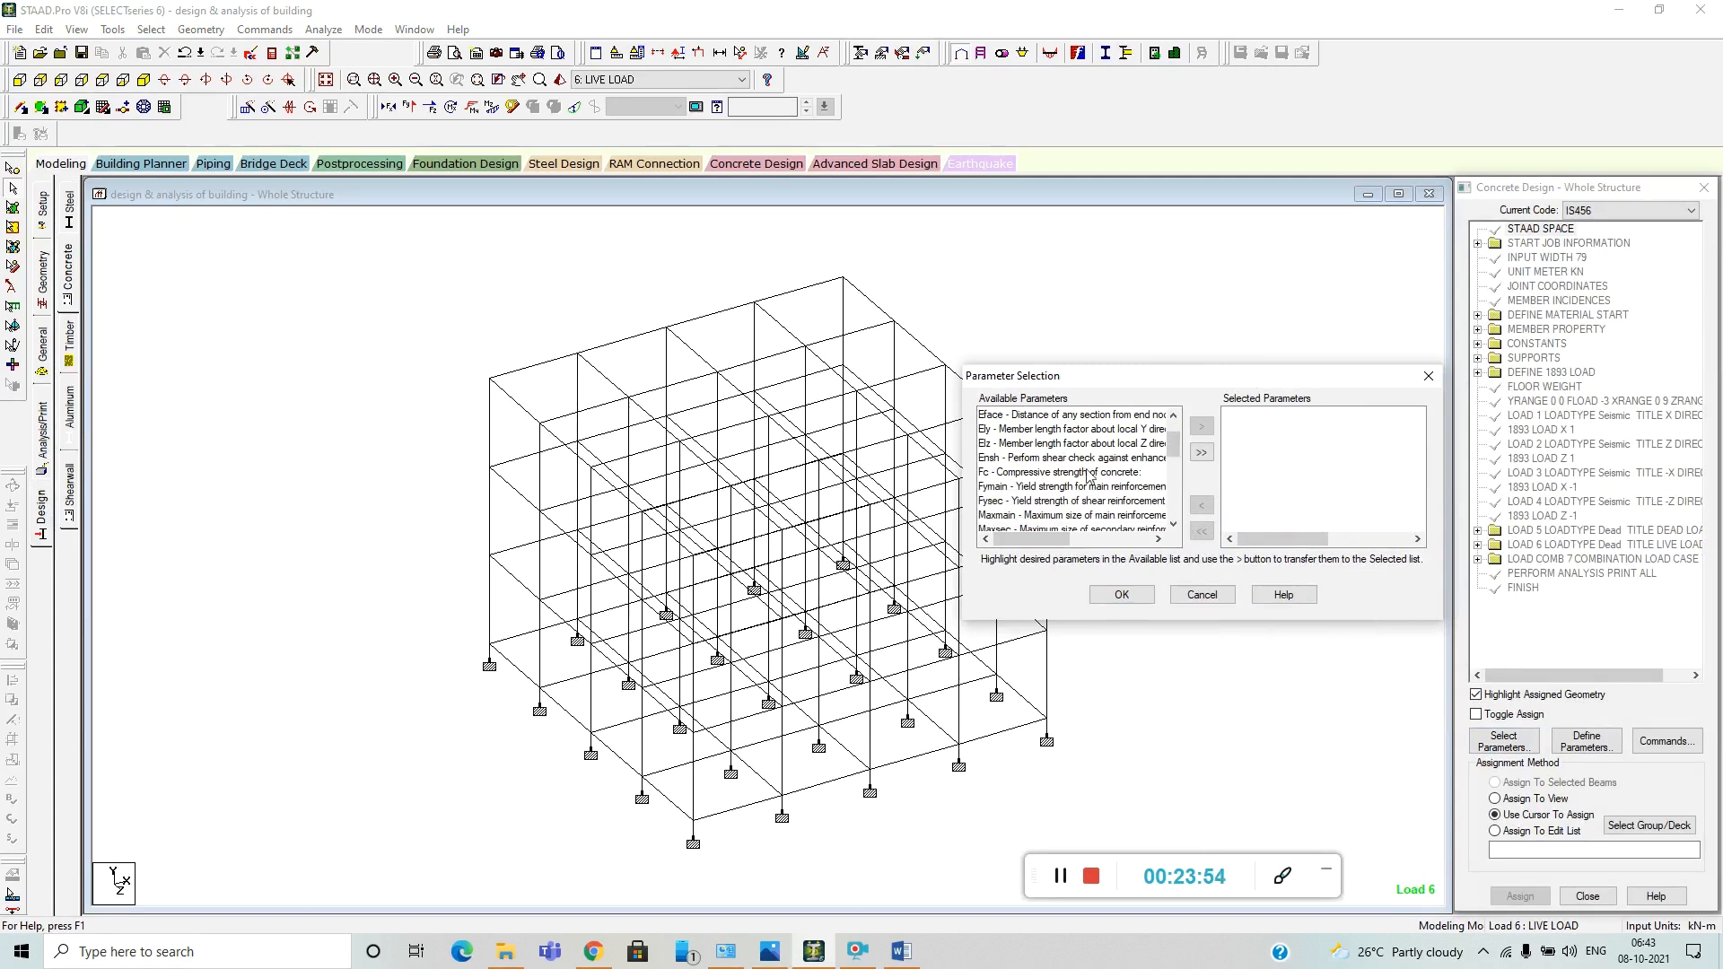
click(1062, 472)
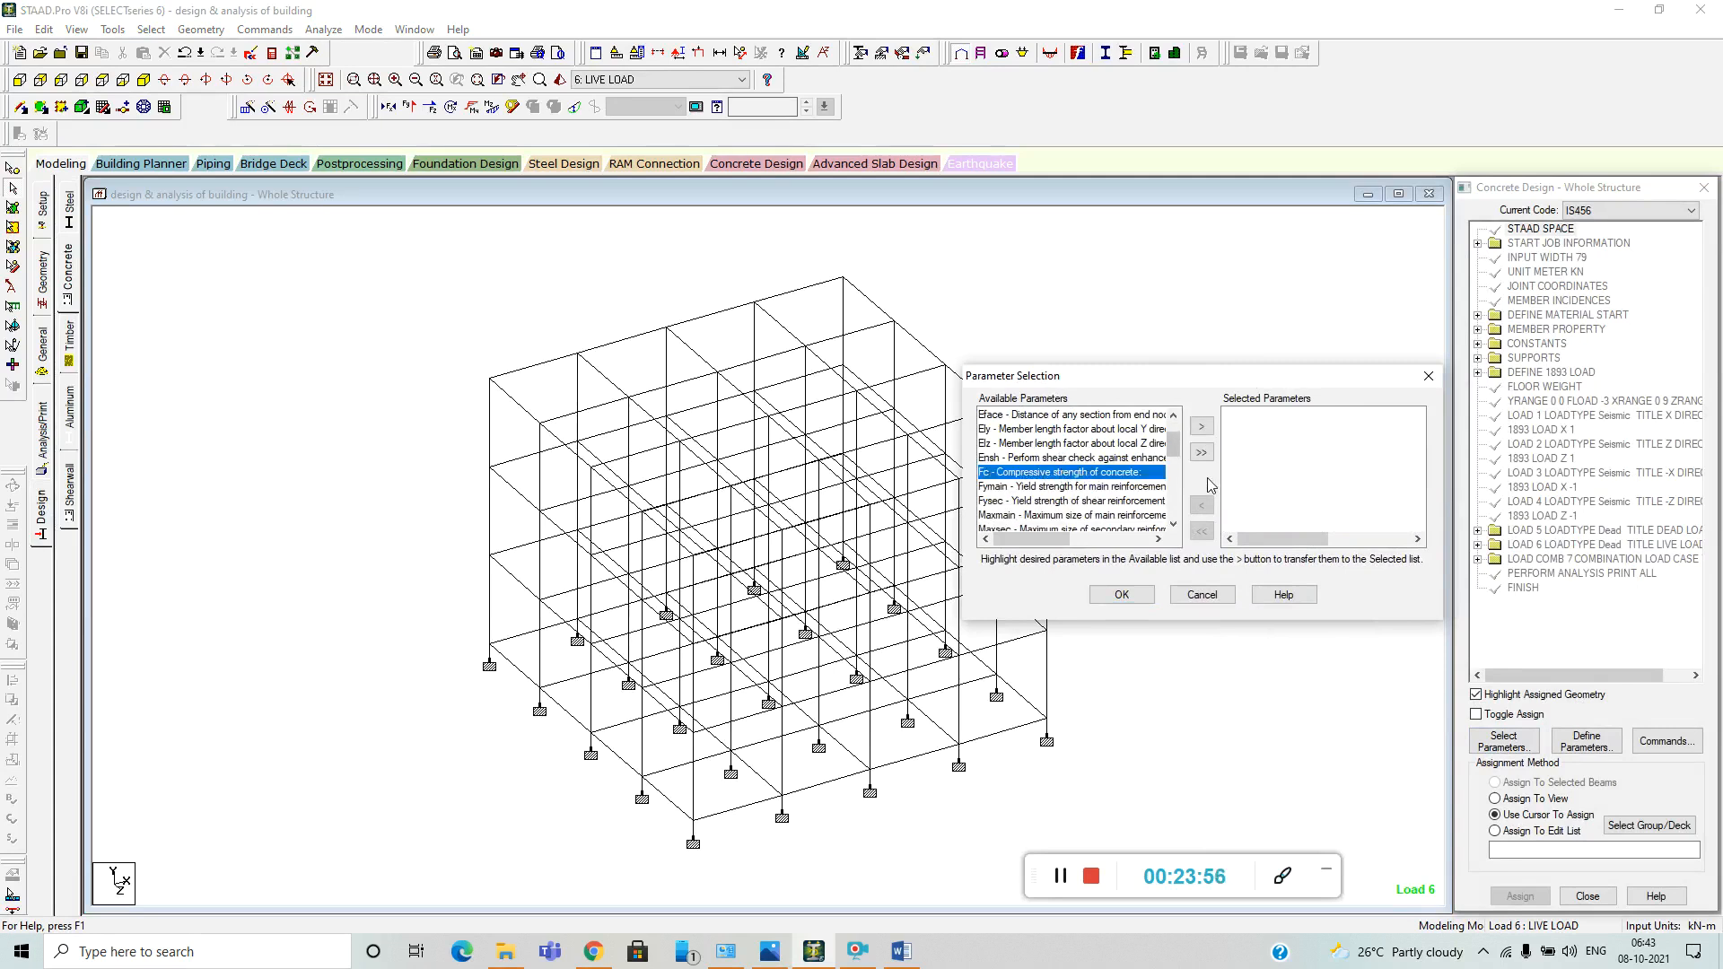
click(1202, 426)
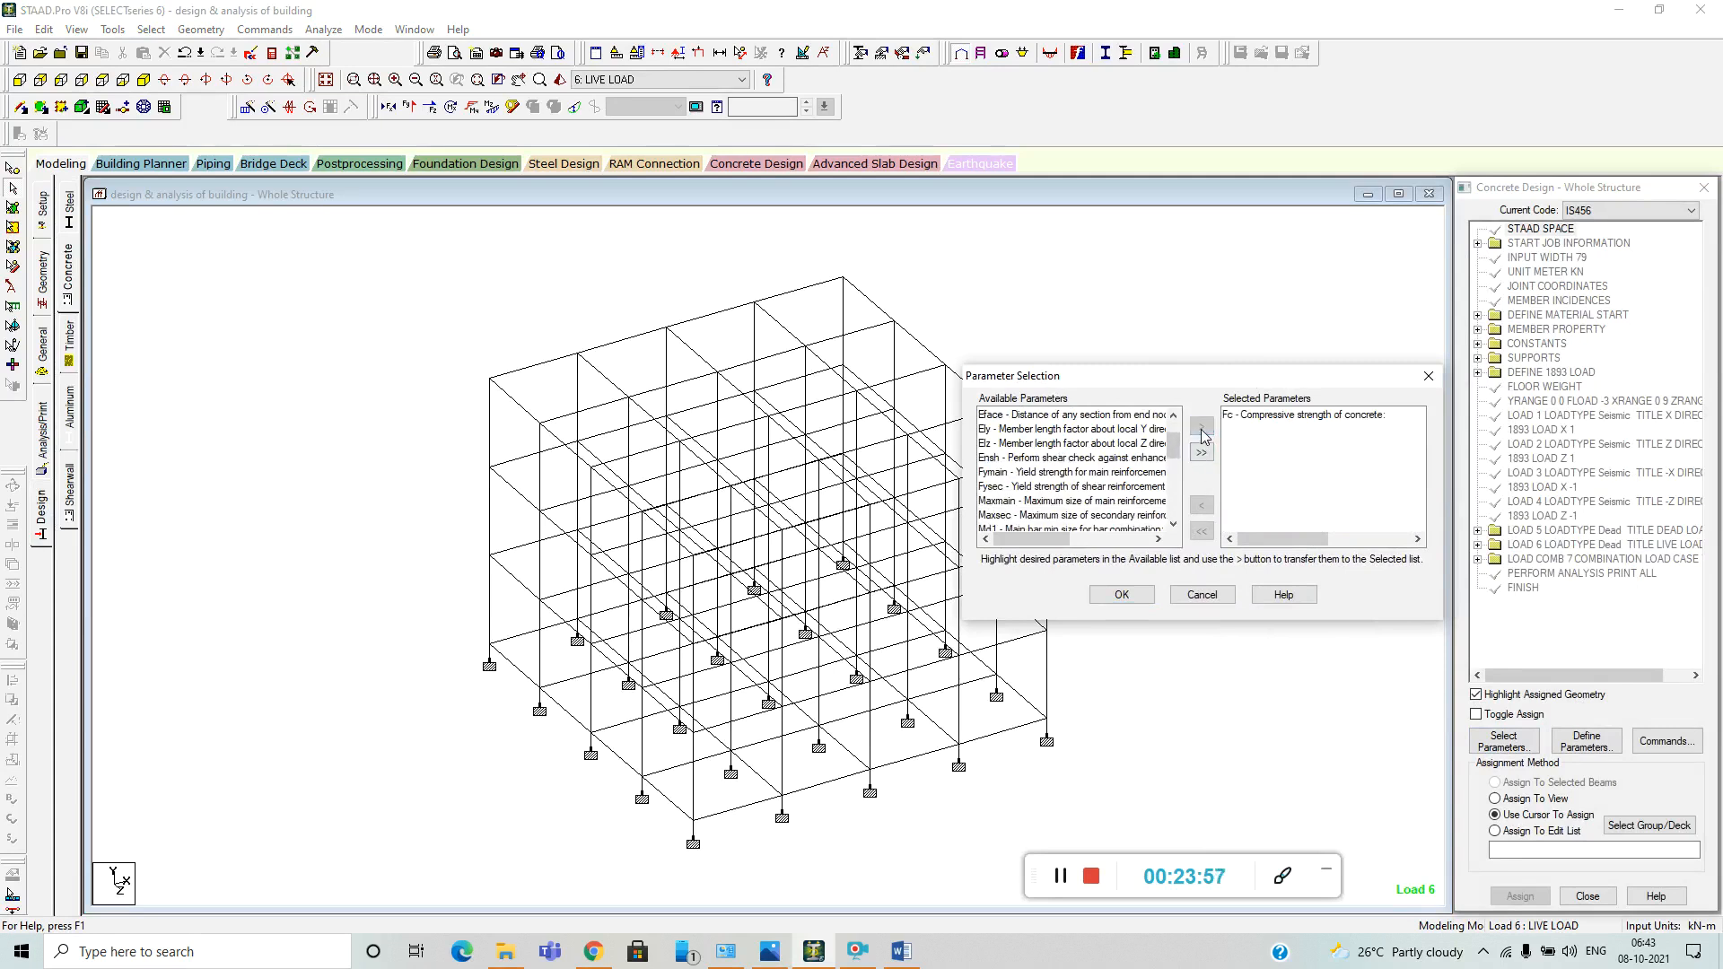
click(1057, 473)
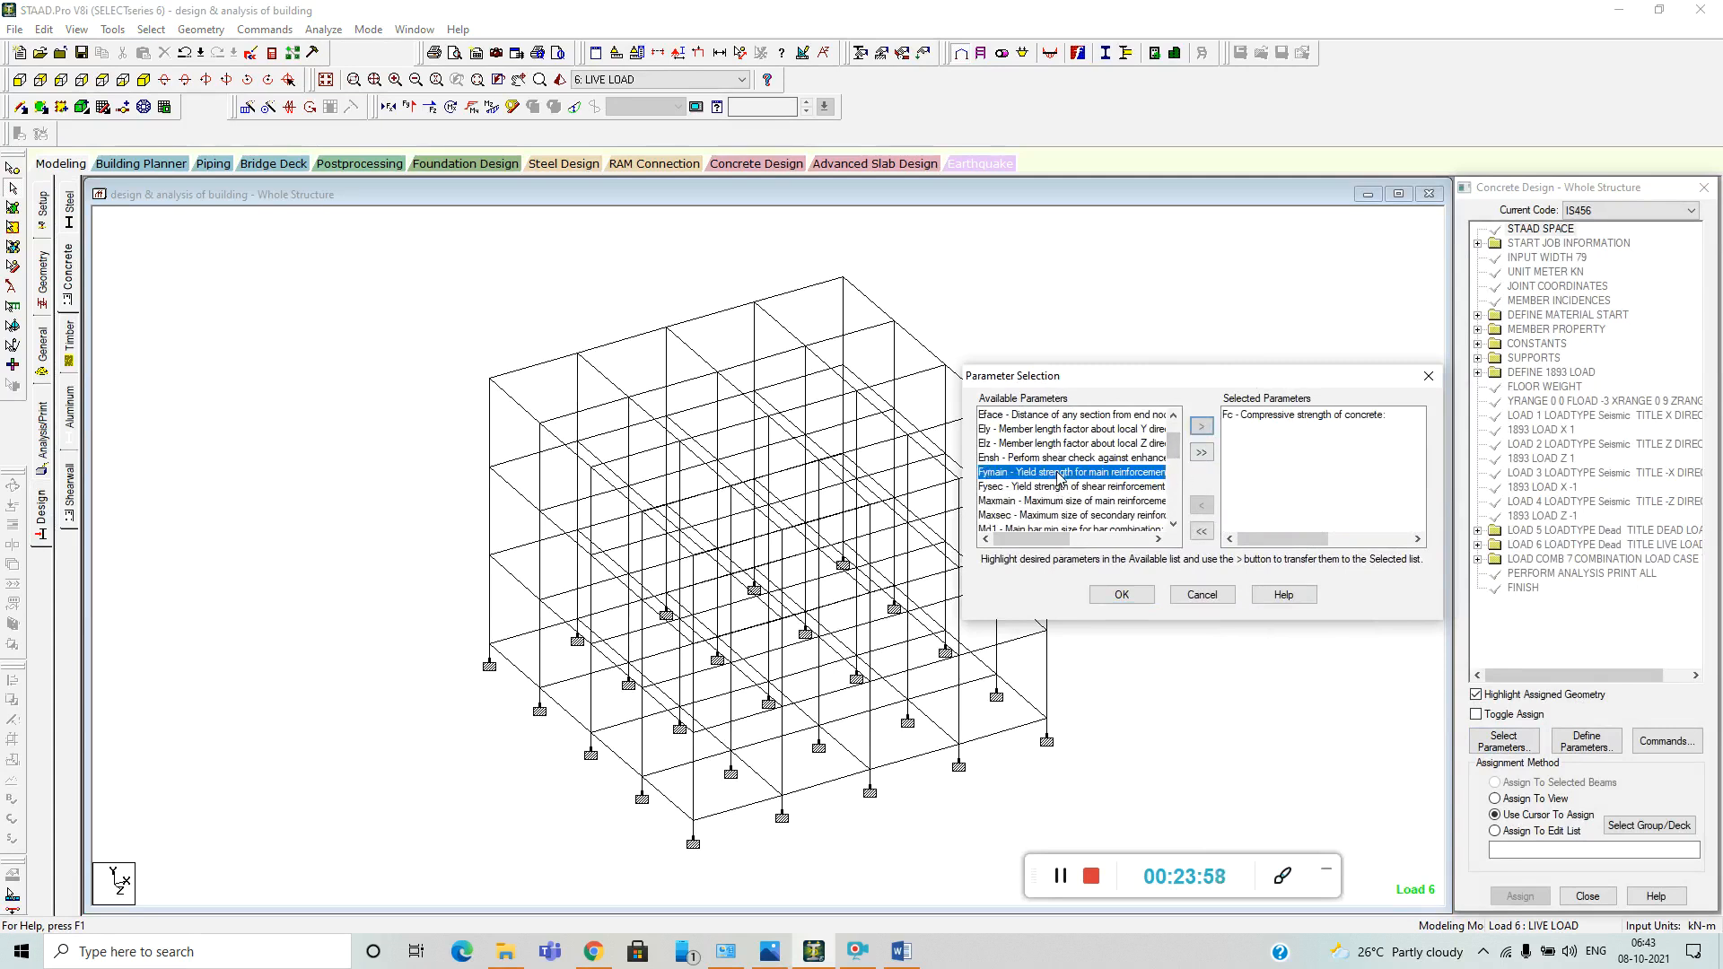
click(1199, 427)
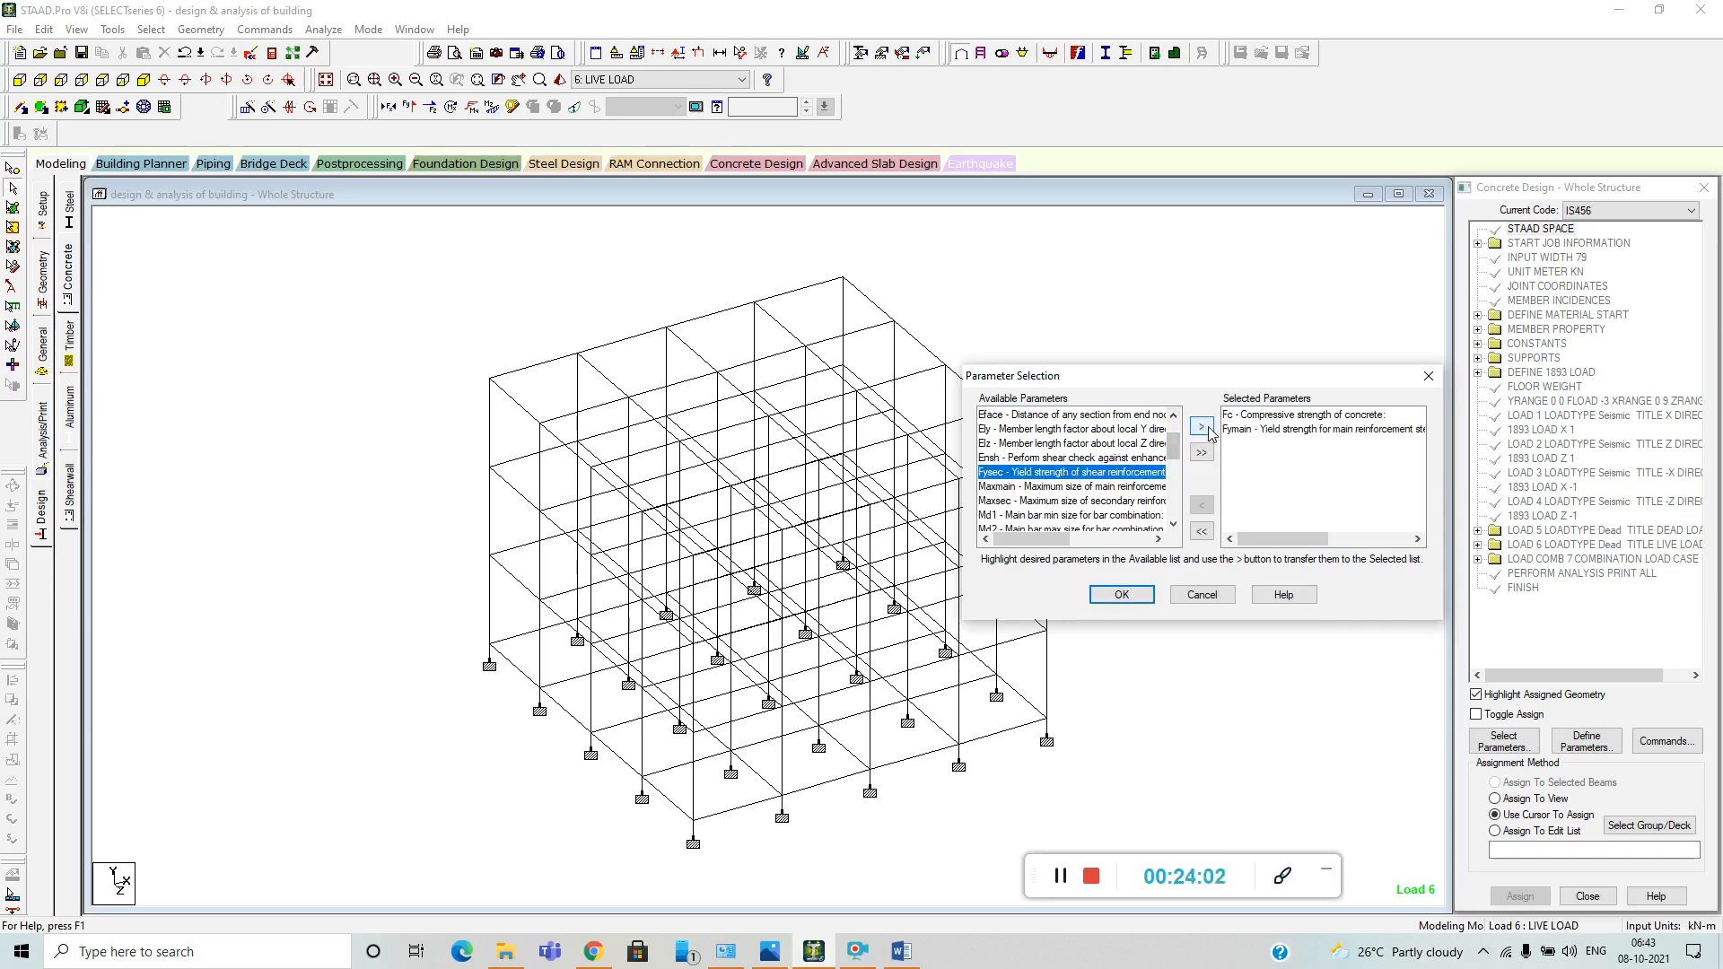
click(1207, 431)
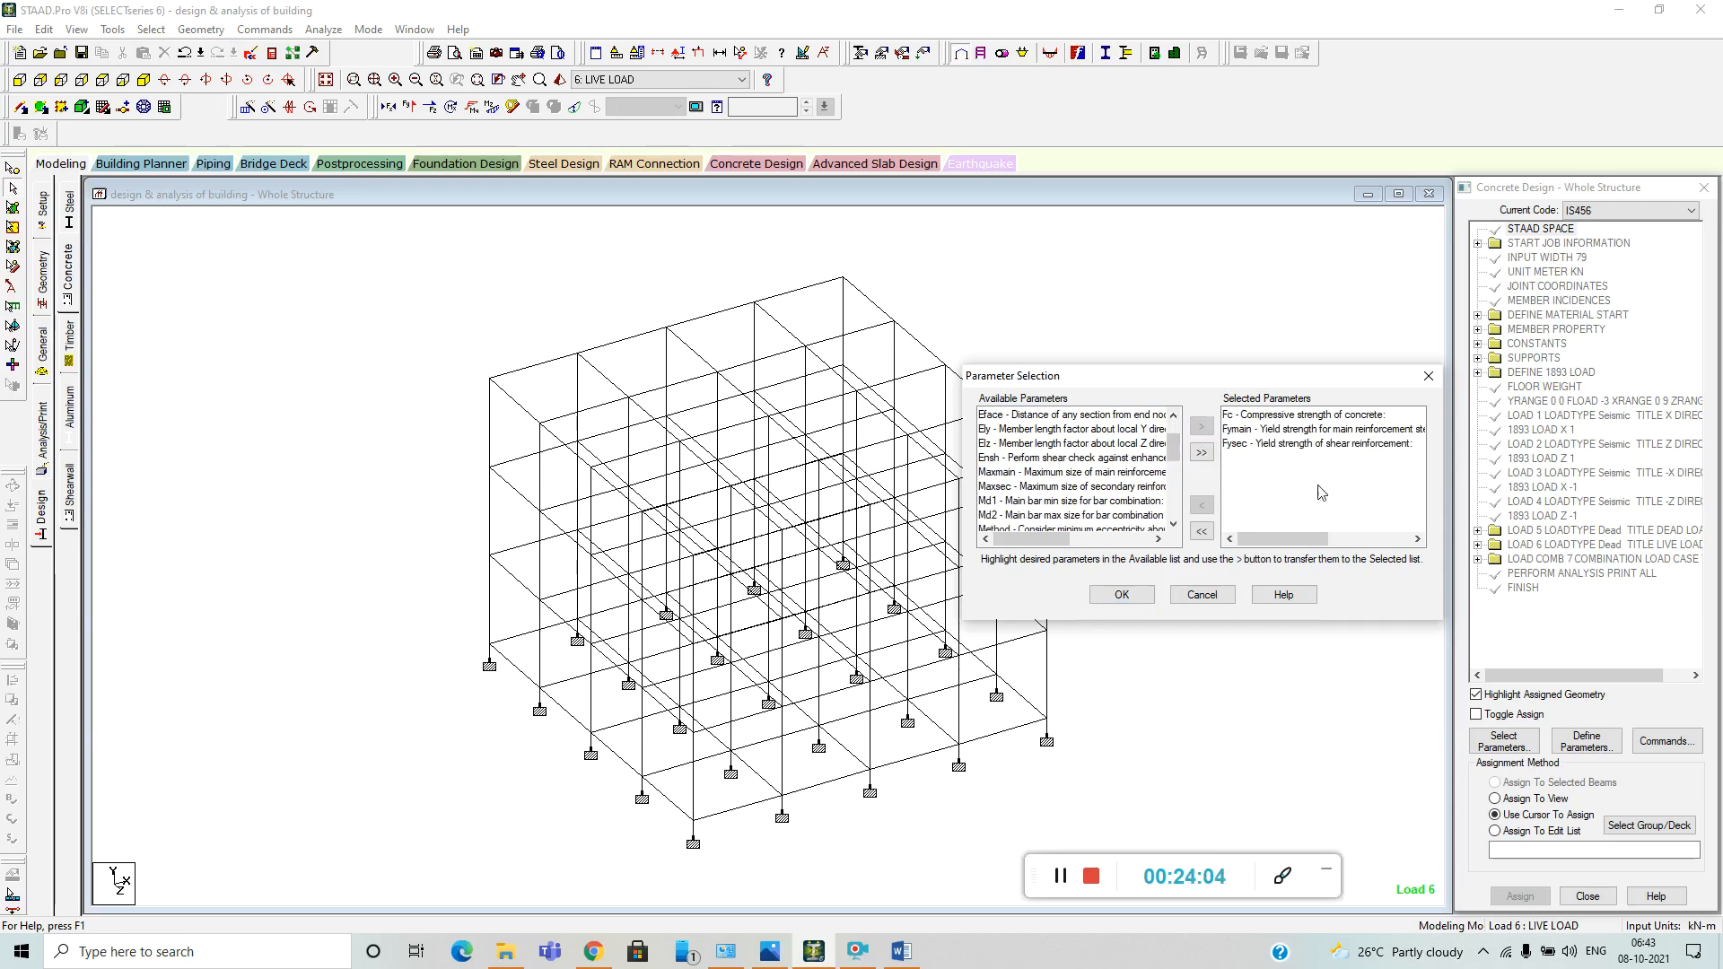
click(1121, 594)
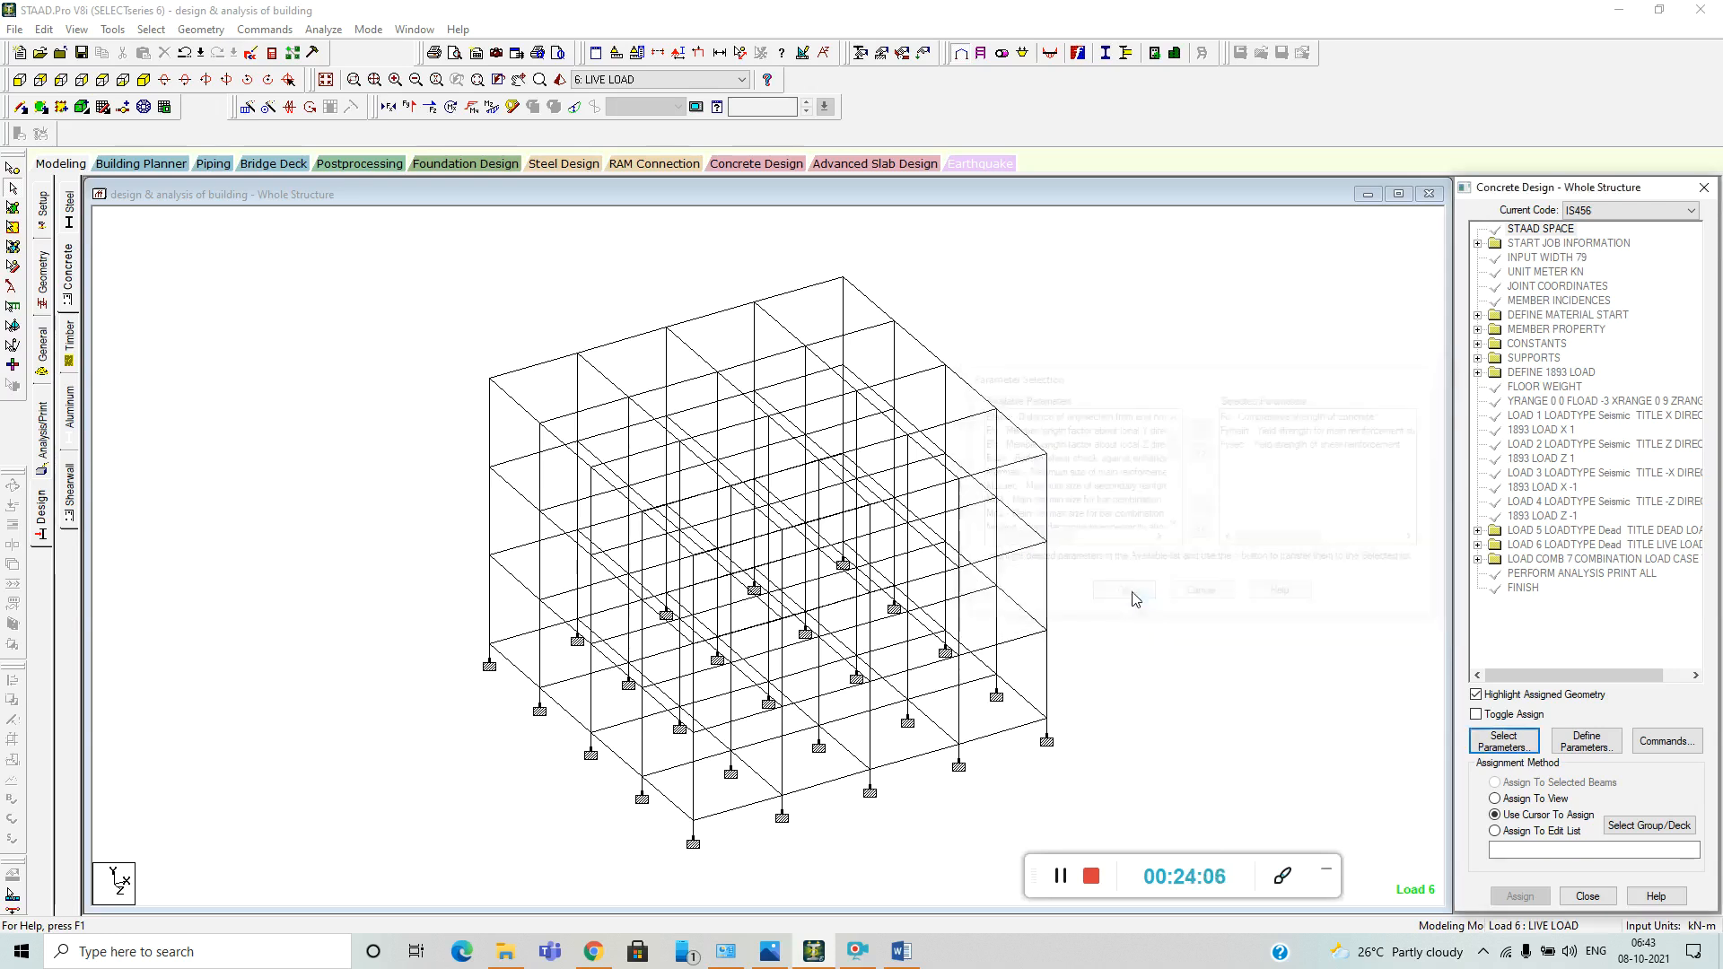
Define the concrete compressive strength FC as 20000 kN/m2 and add it to the concrete design.
click(1585, 741)
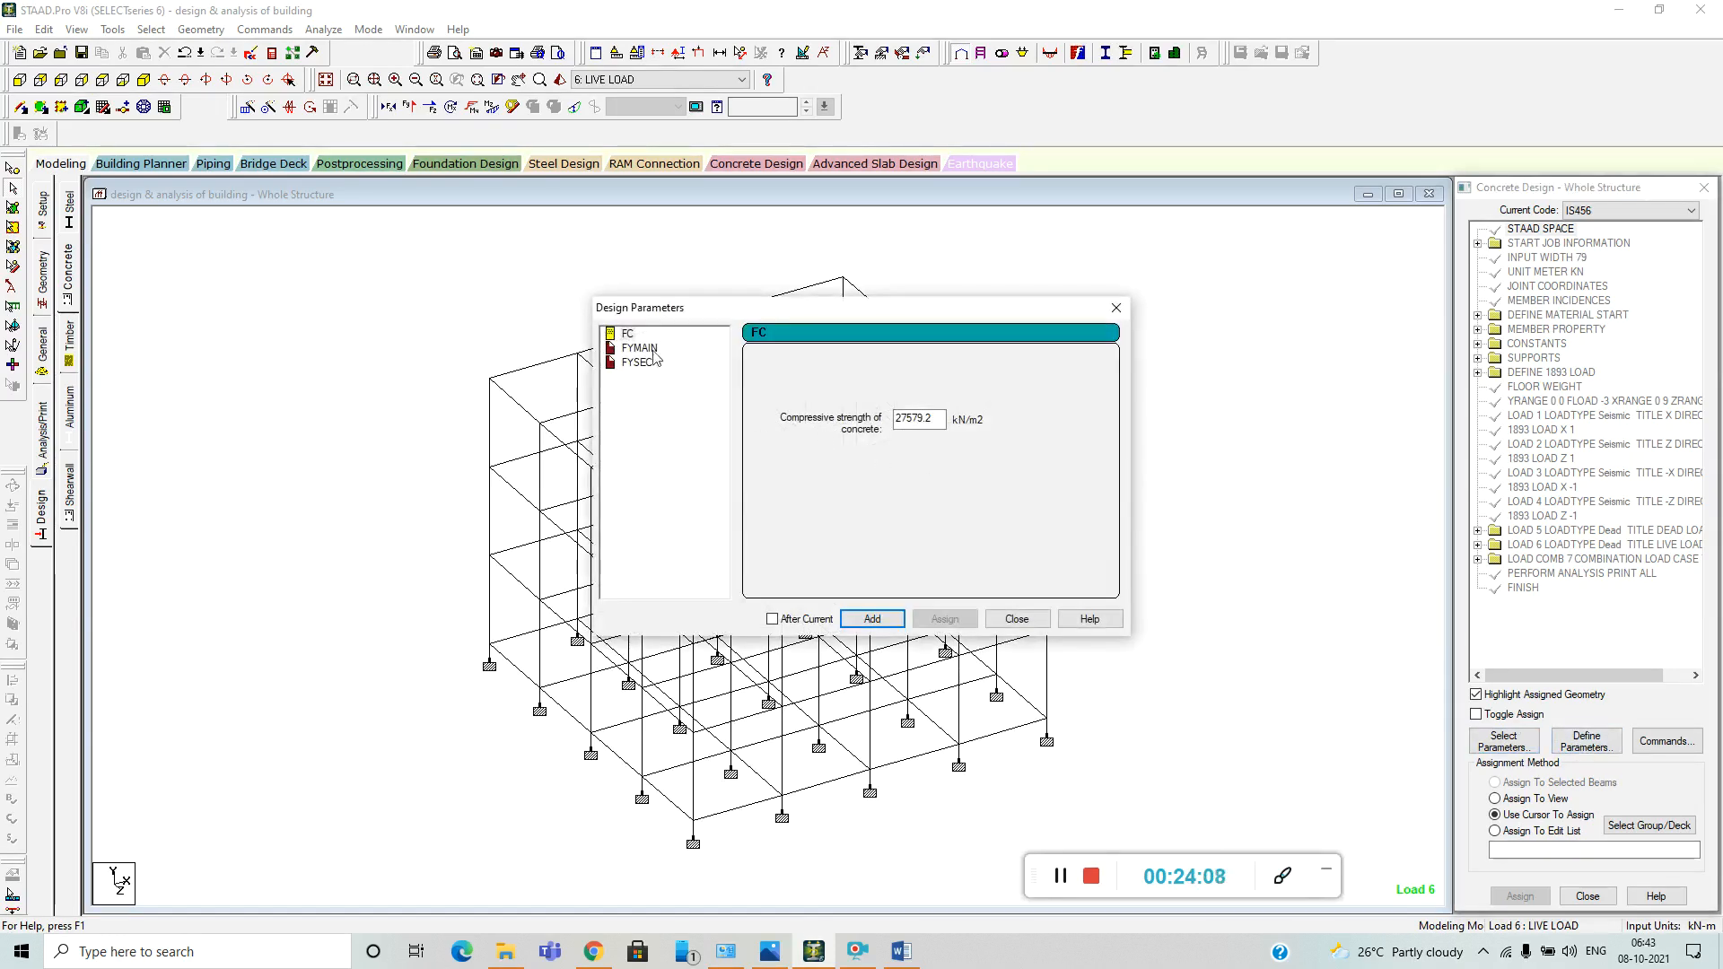
drag(933, 421, 889, 418)
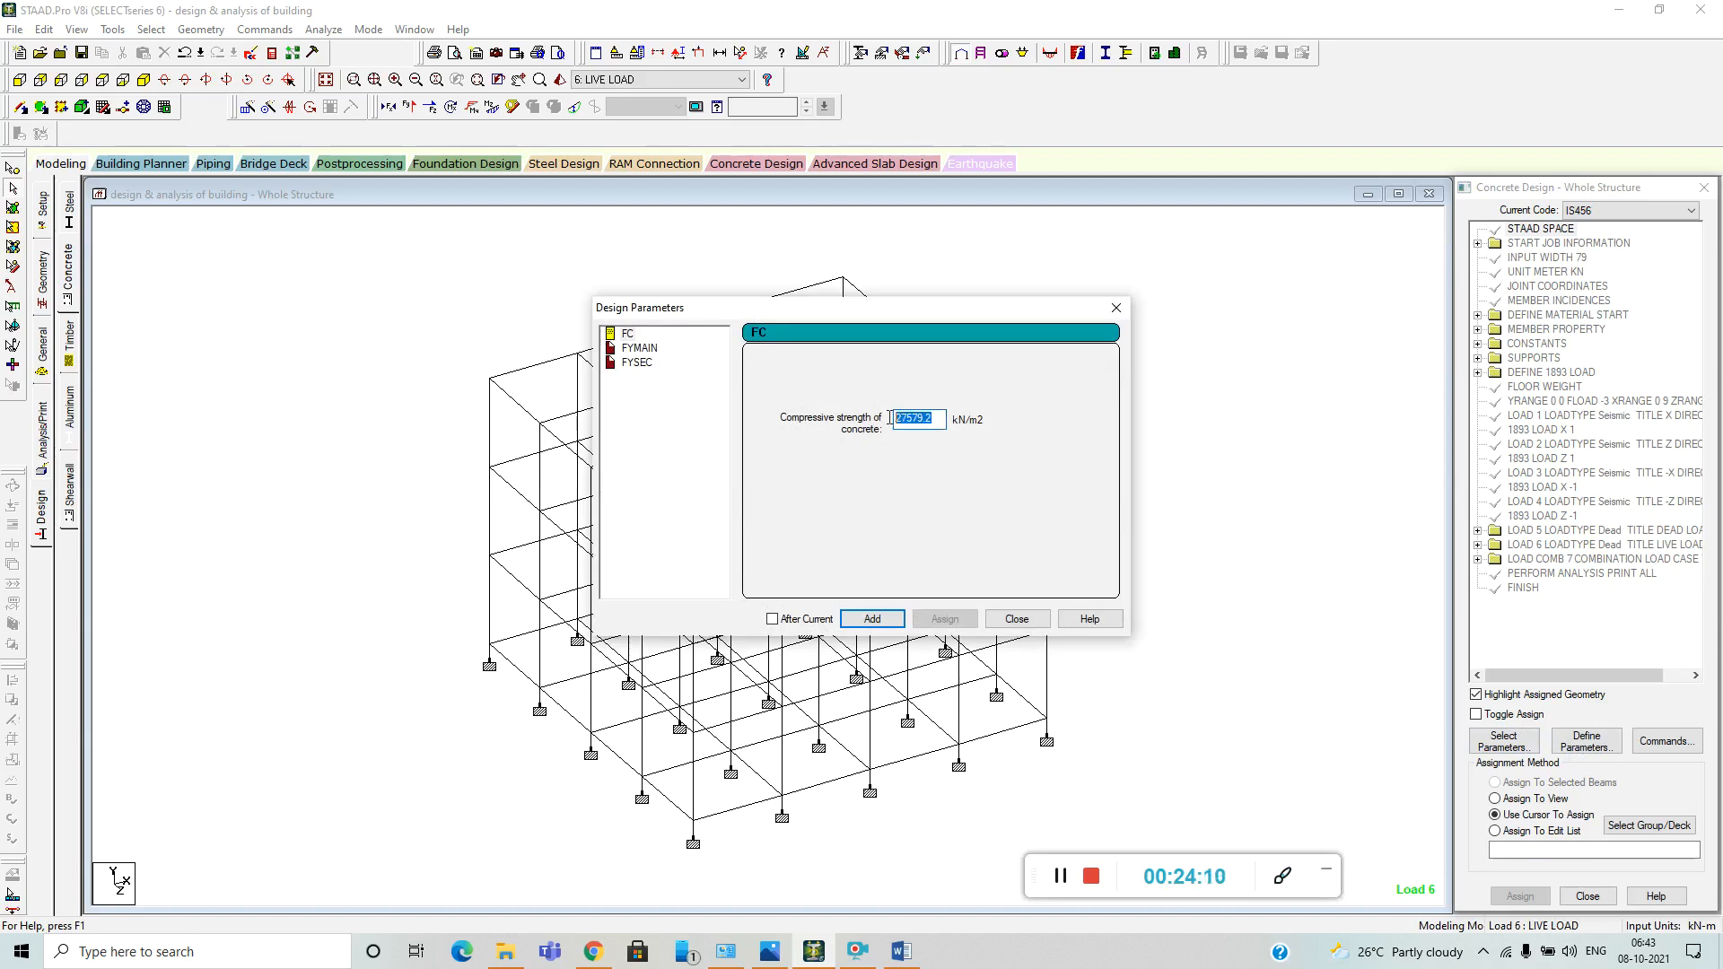
key(BackSpace)
text(20000)
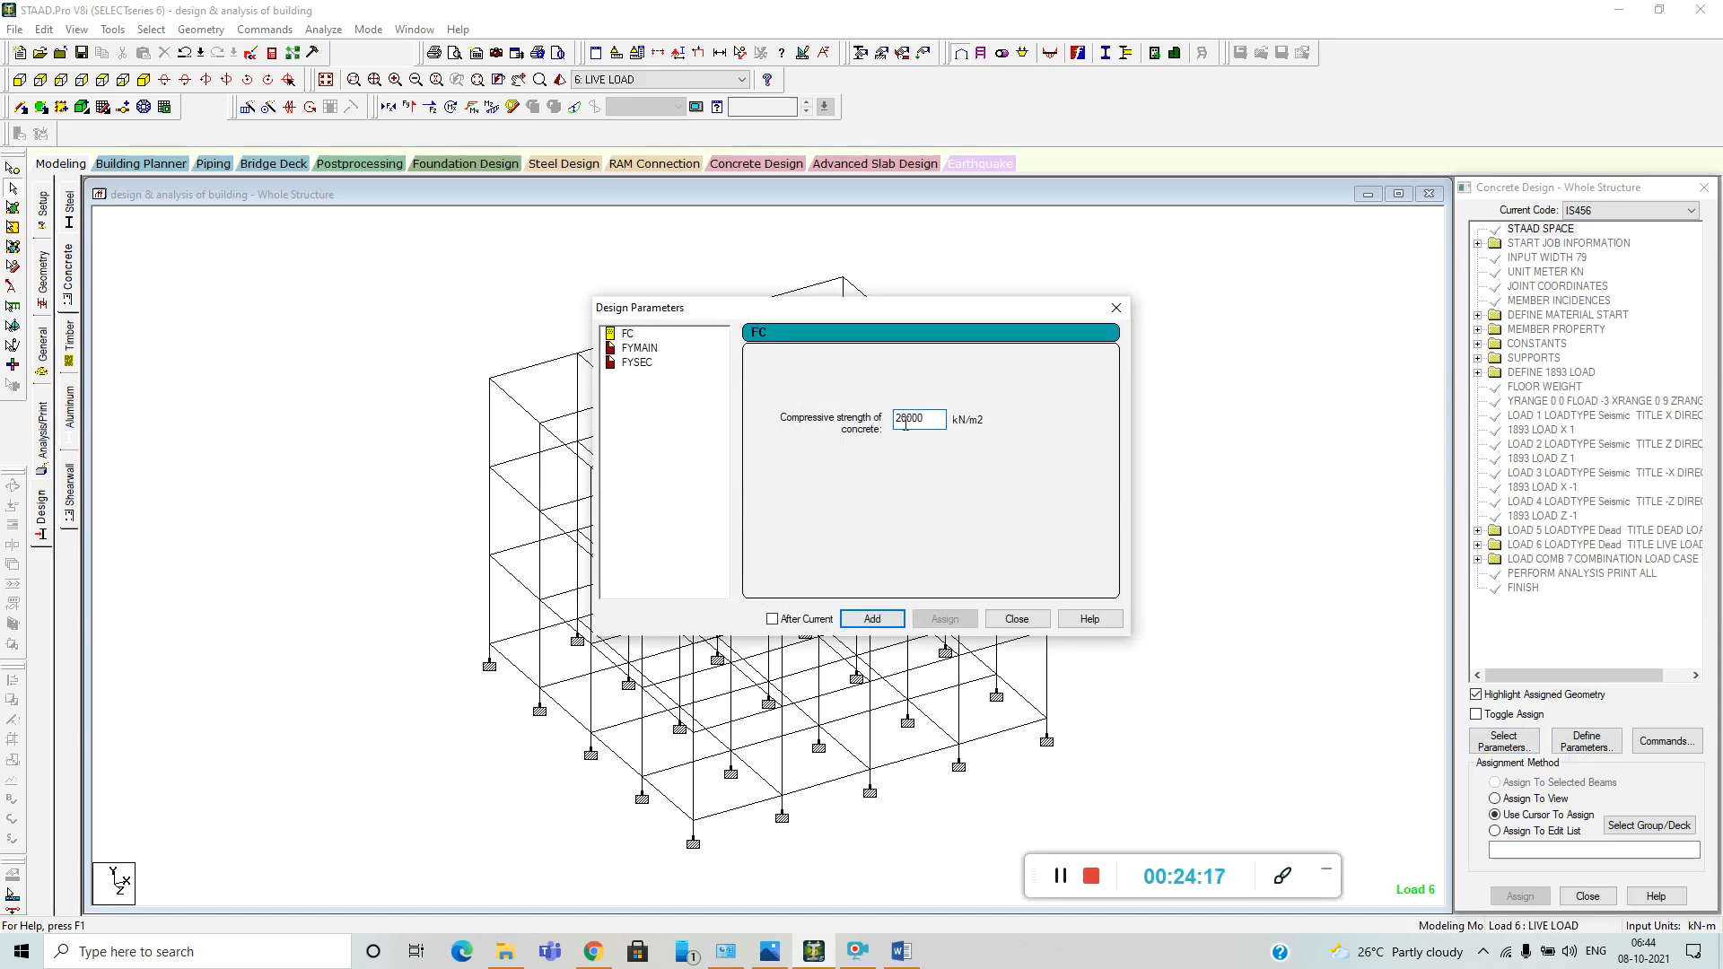
click(884, 619)
Add the main reinforcement yield strength FYMAIN with a value of 500000 kN/m2.
click(638, 347)
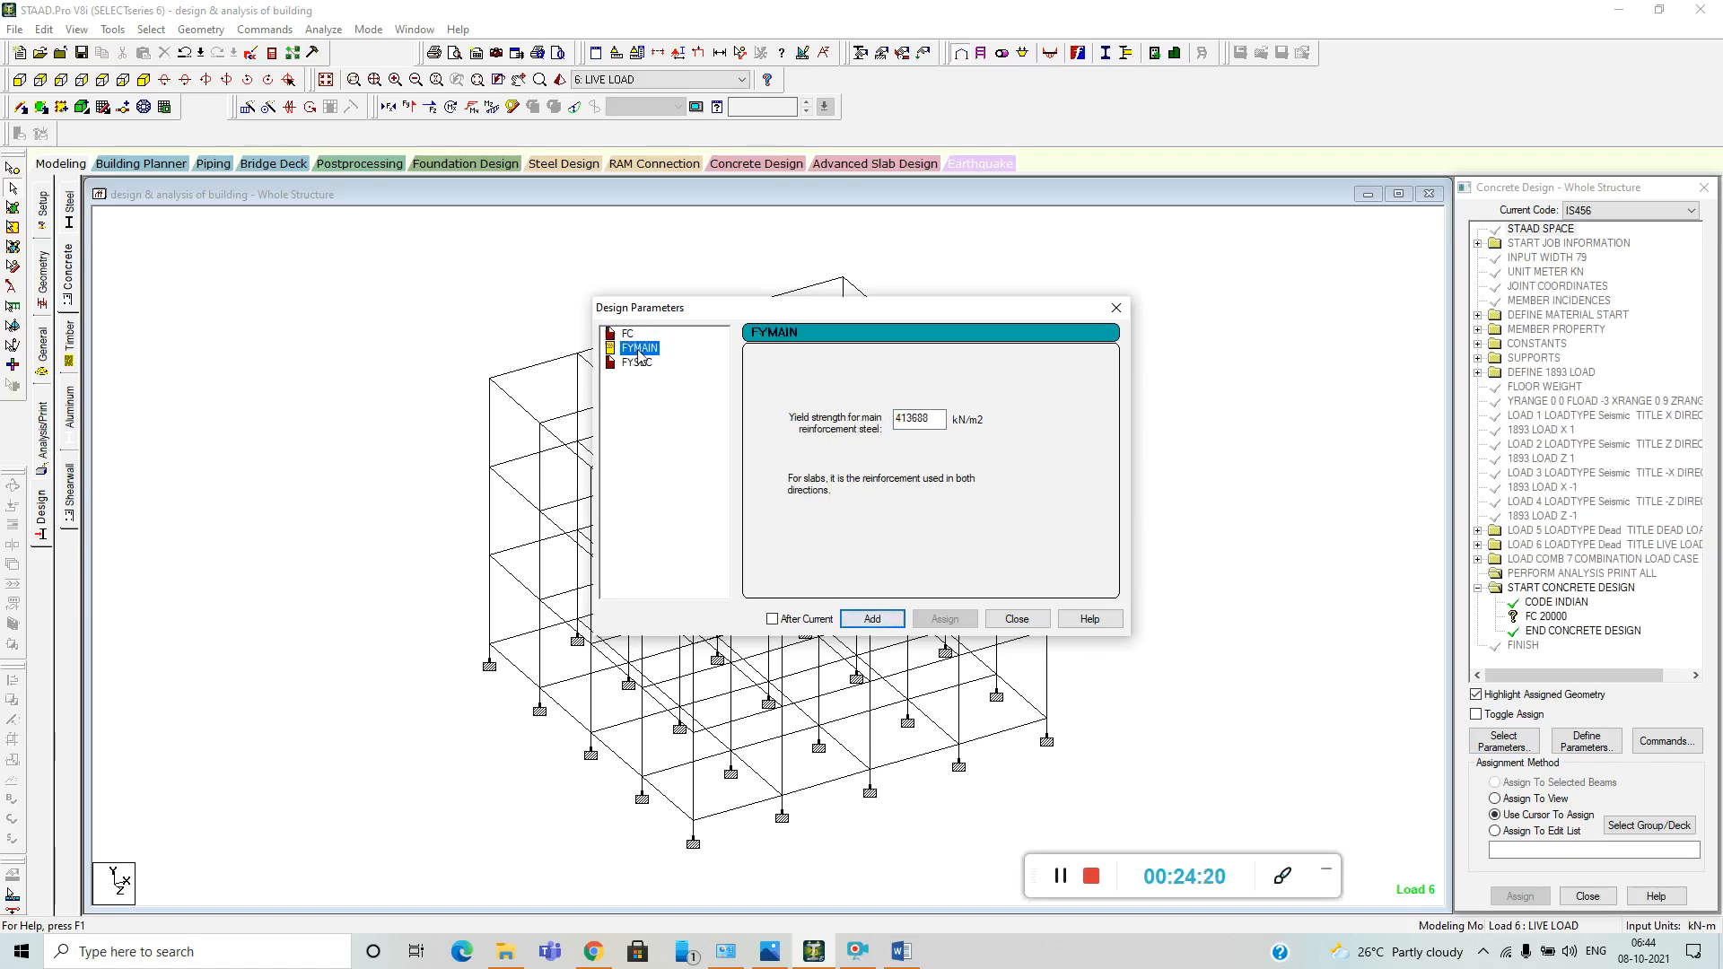
key(Tab)
key(BackSpace)
click(874, 619)
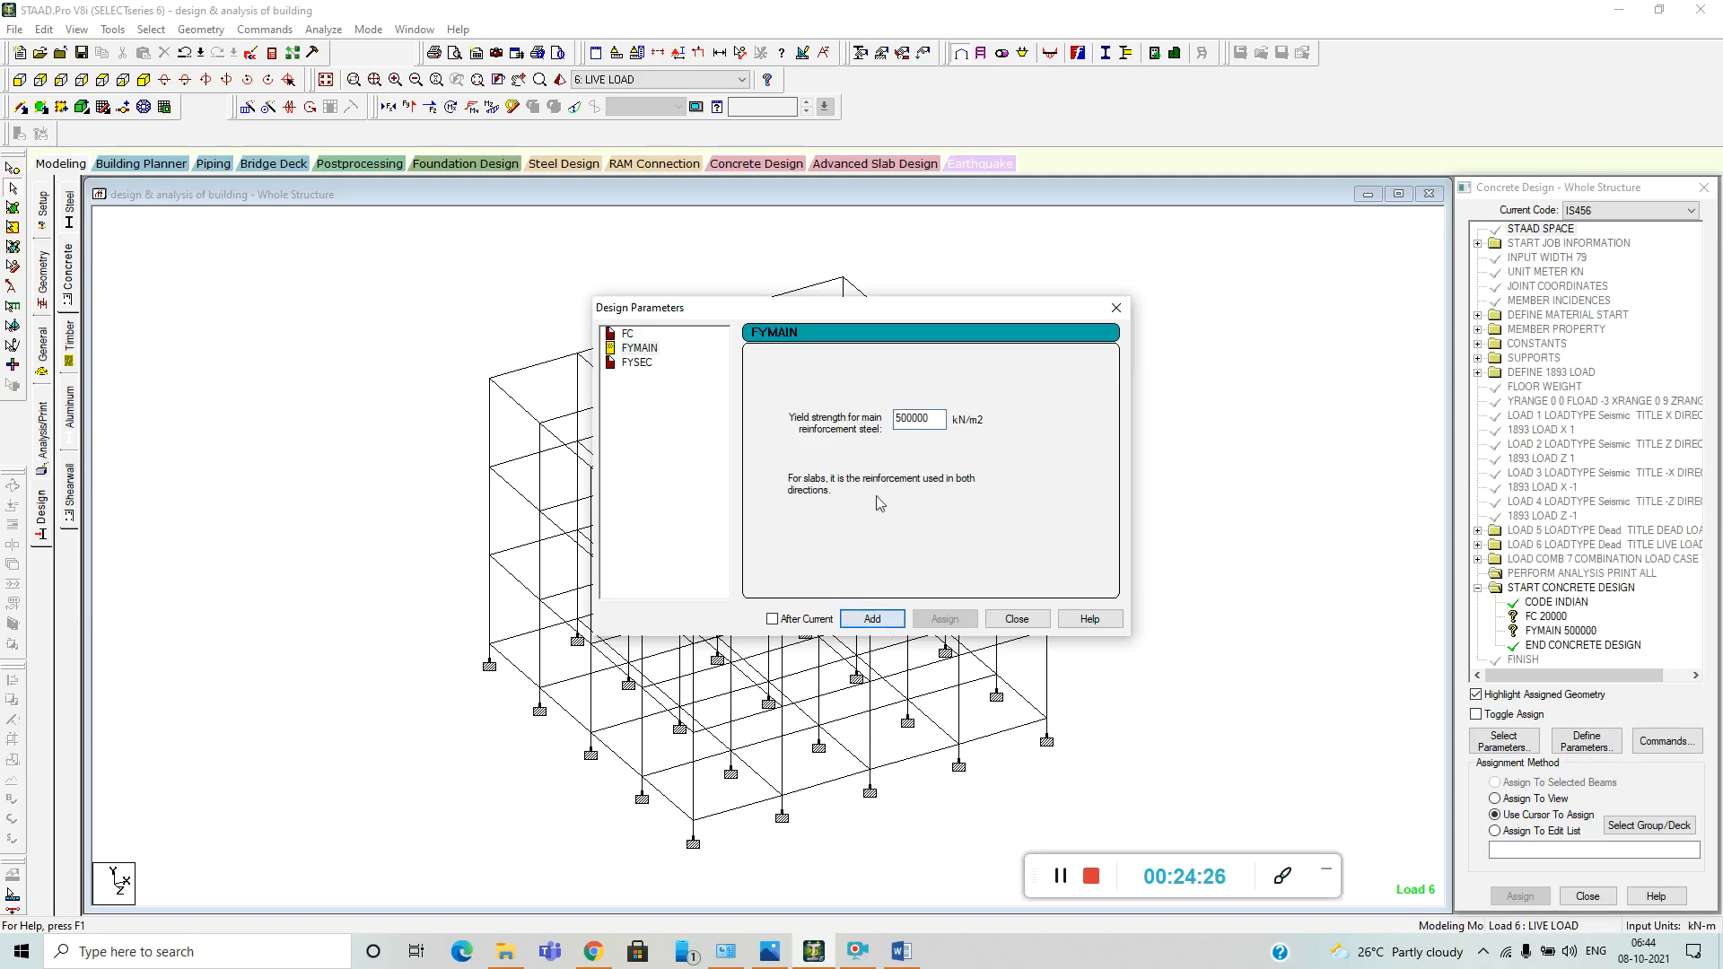
Add the shear reinforcement yield strength FYSEC with a value of 500000 kN/m2 and finish defining parameters.
click(636, 362)
double_click(926, 419)
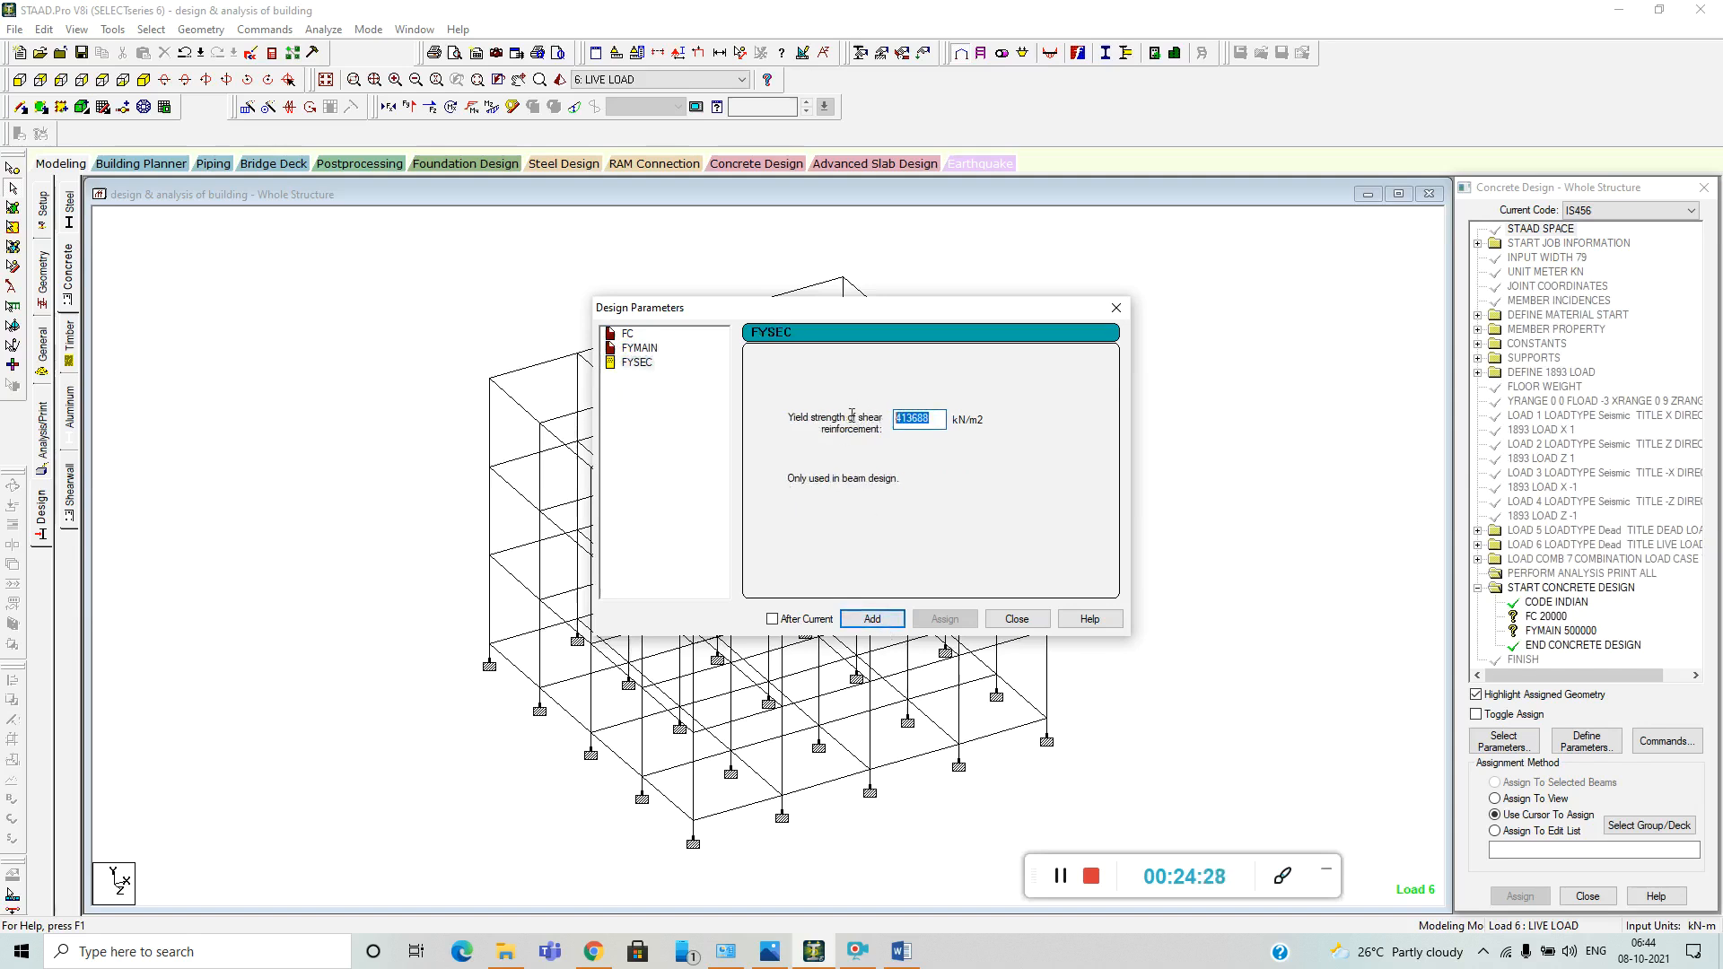
text(500000)
click(871, 620)
click(1016, 619)
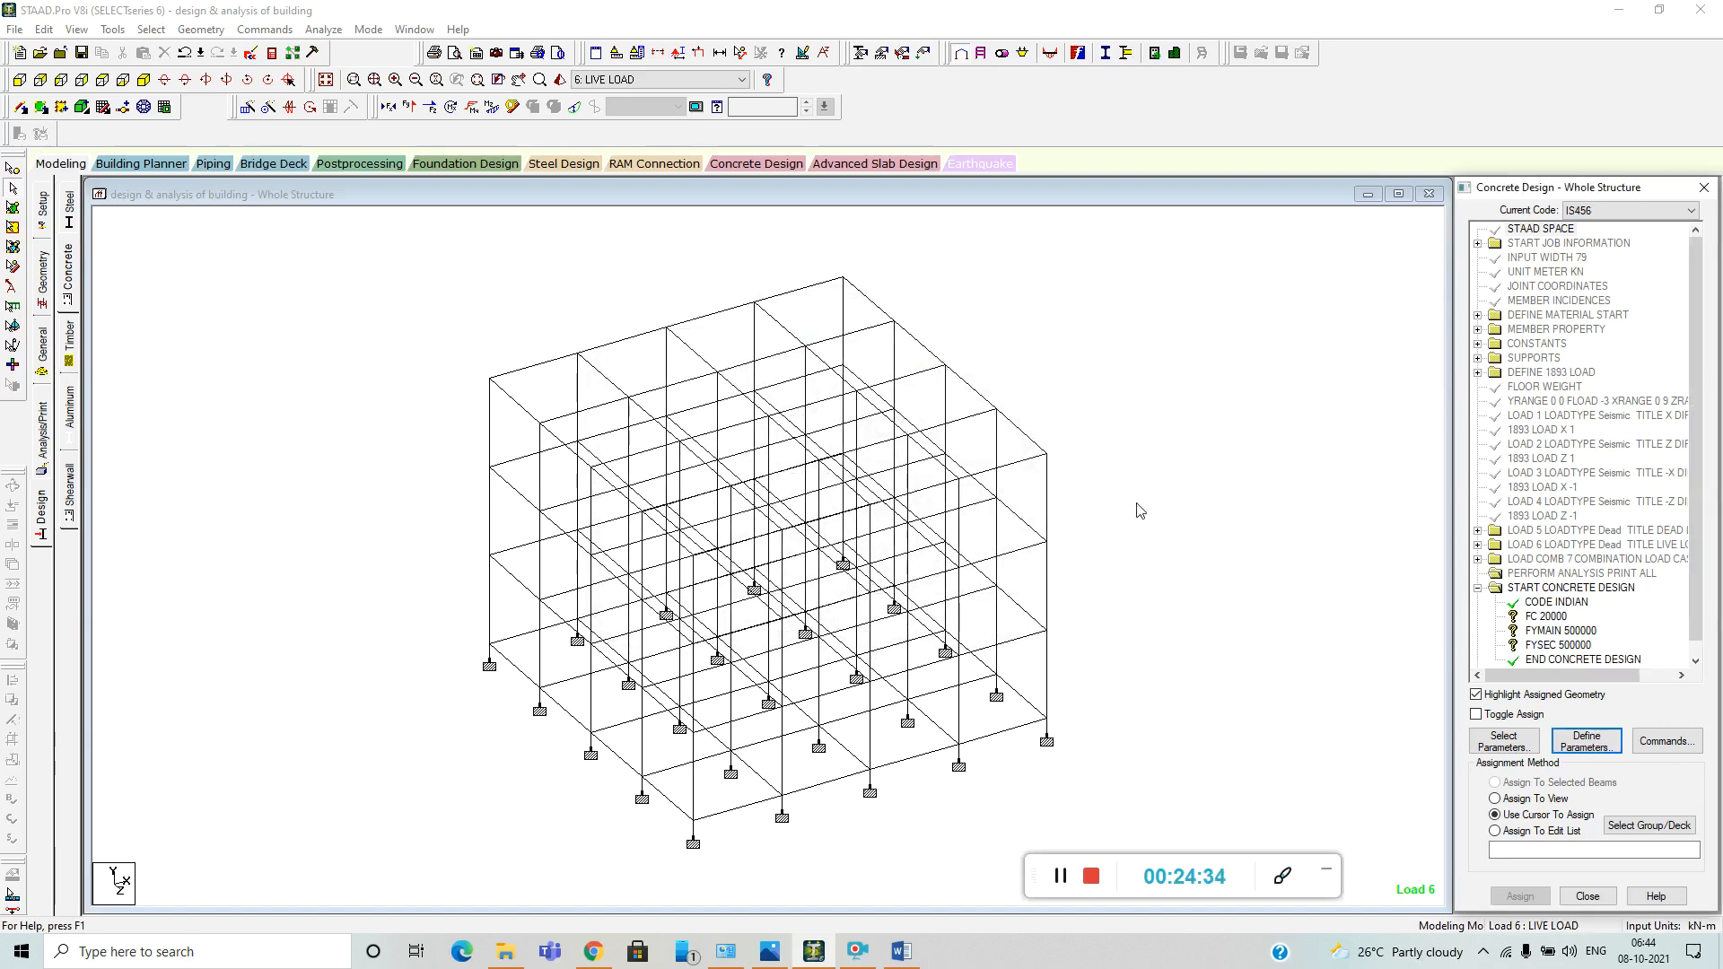
Add the DESIGN BEAM, DESIGN COLUMN and TAKE OFF commands to the concrete design.
click(1666, 741)
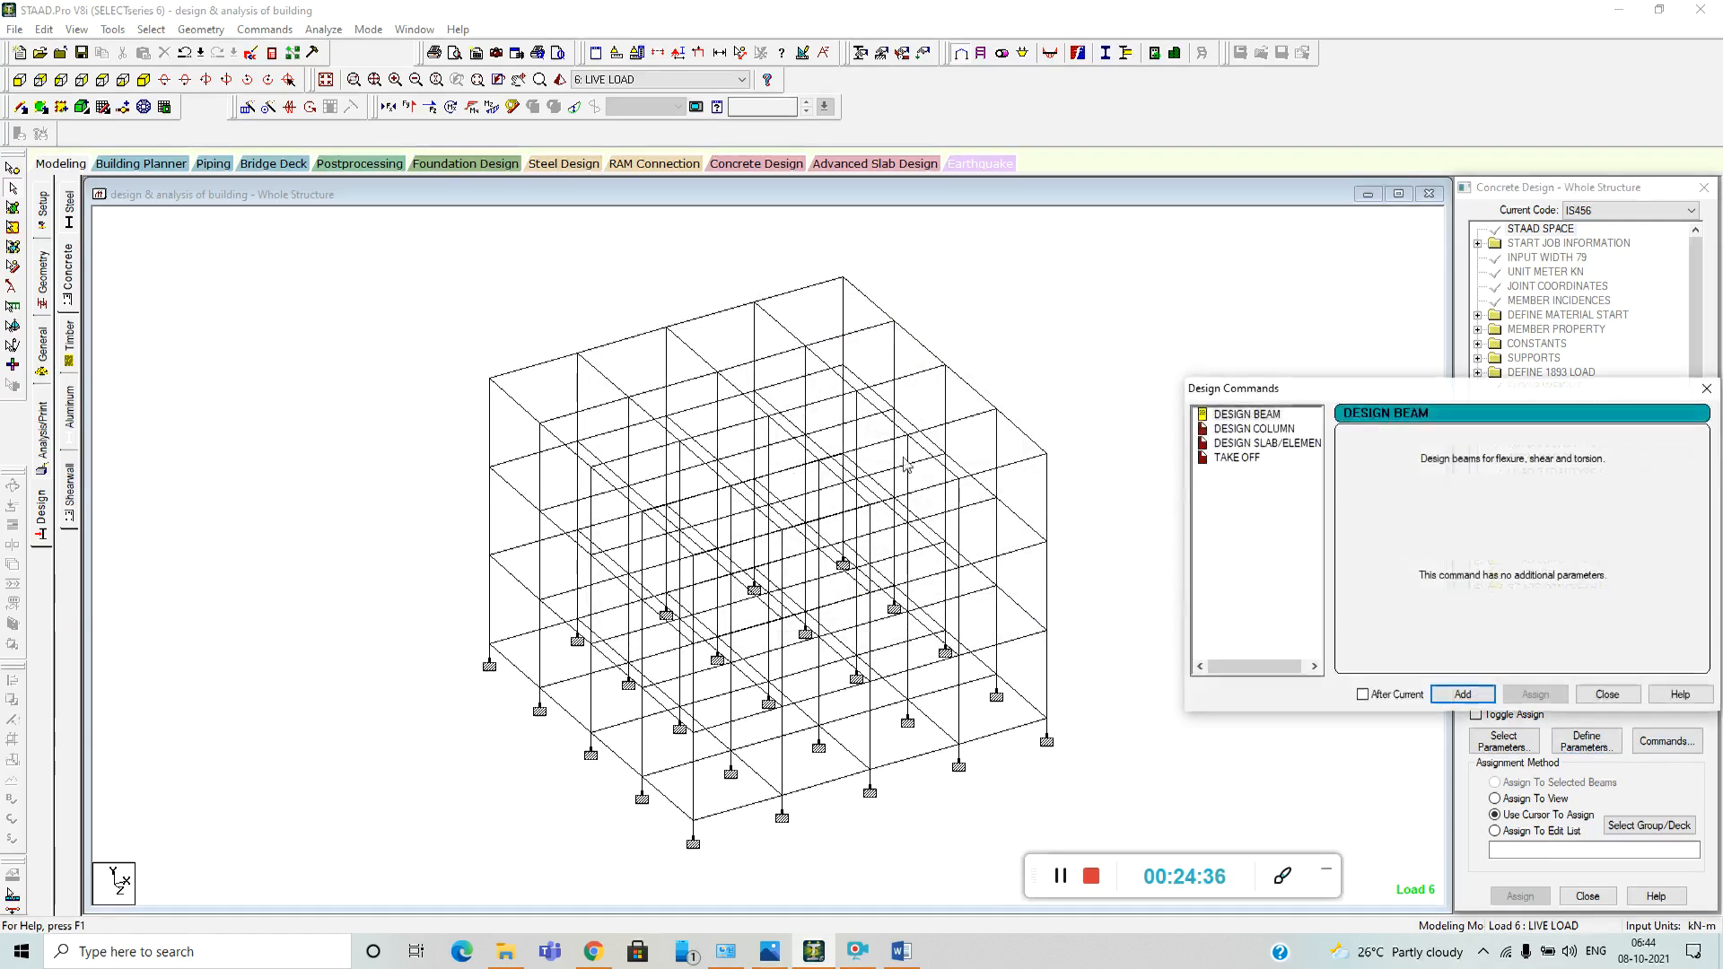
click(1463, 694)
click(1256, 429)
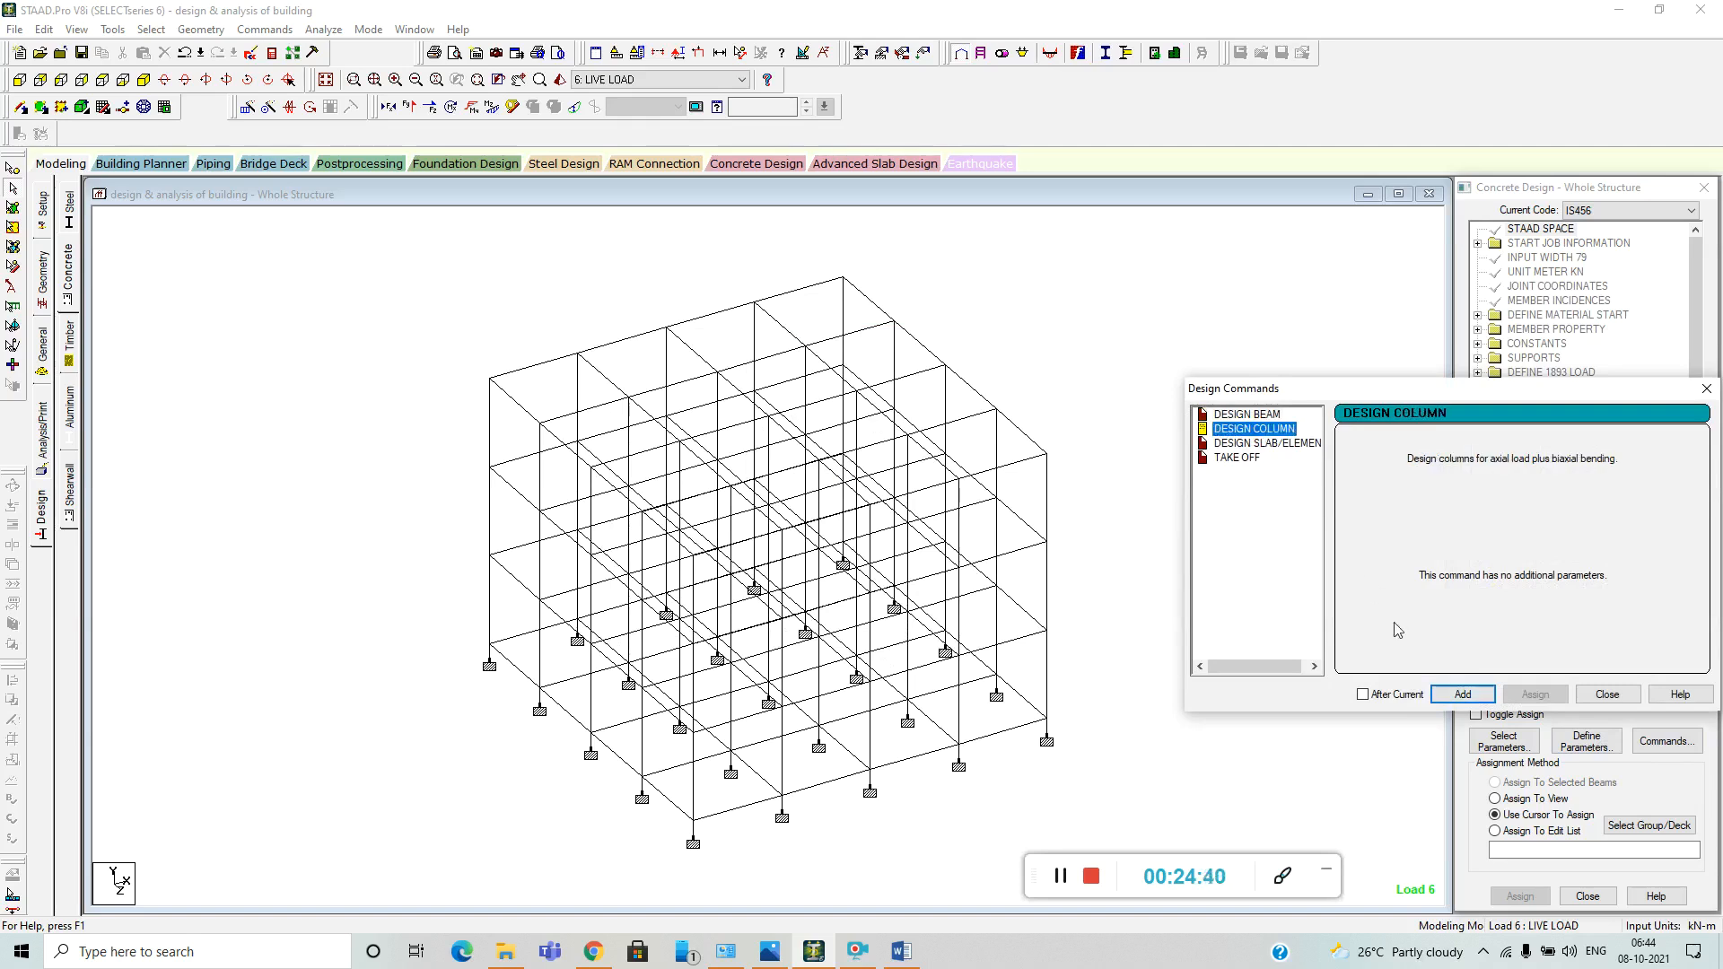
click(1463, 694)
click(1237, 457)
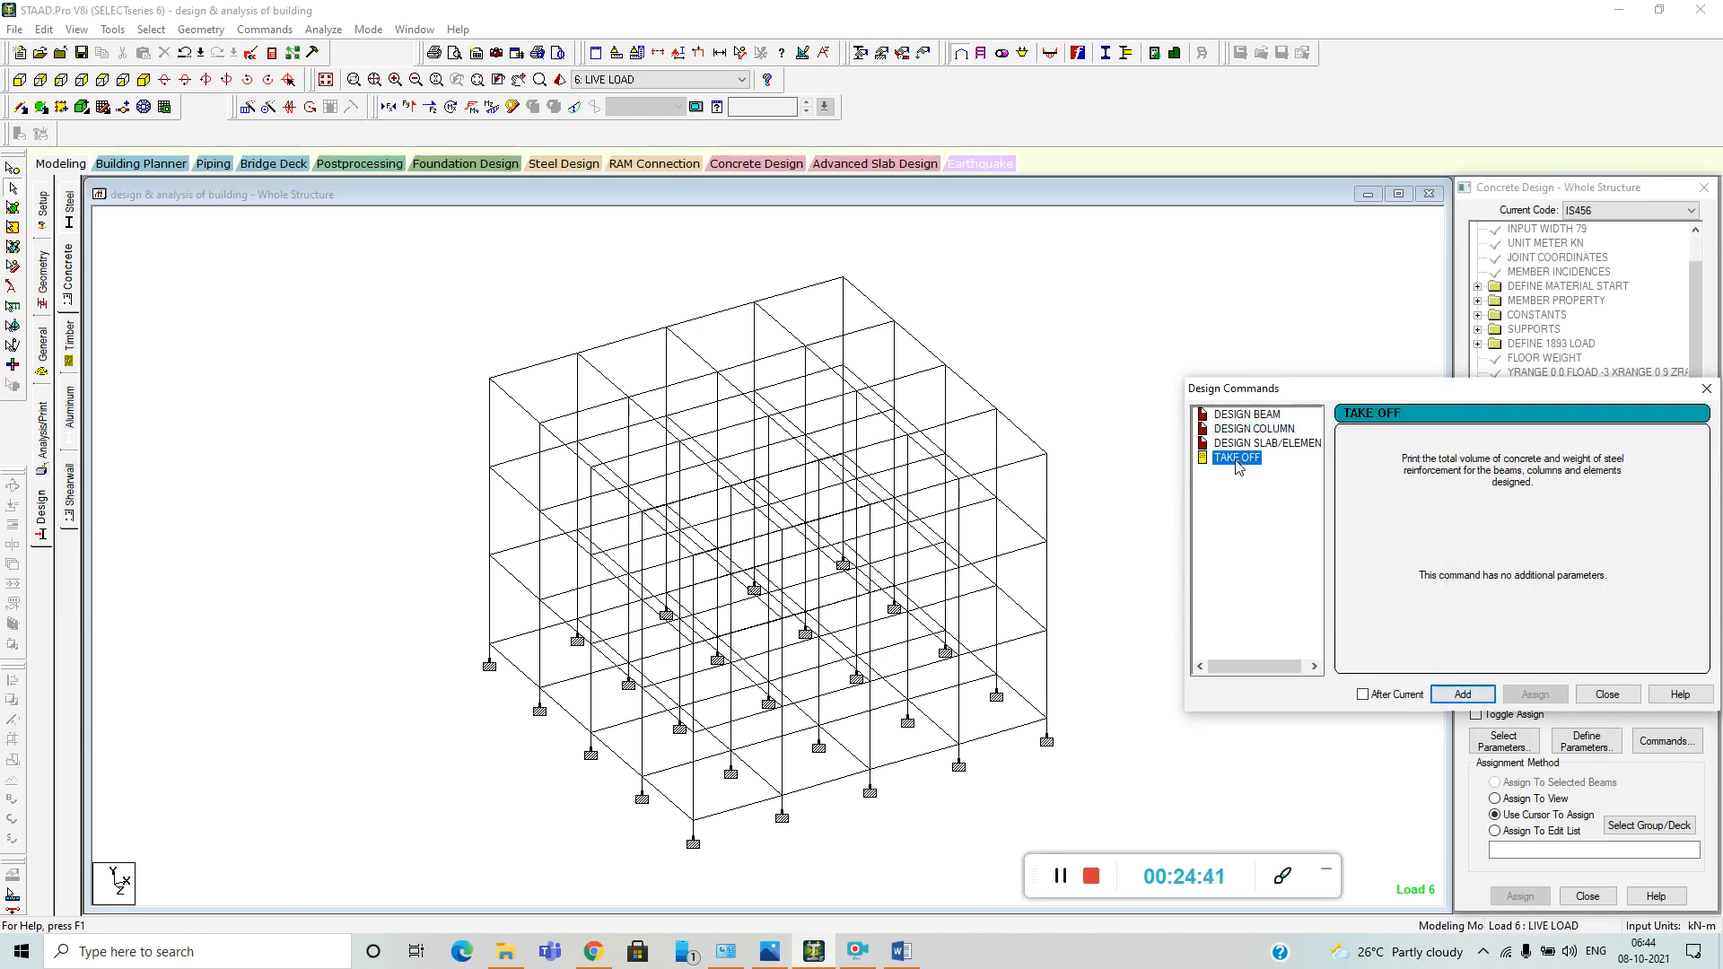
click(1462, 693)
click(1606, 695)
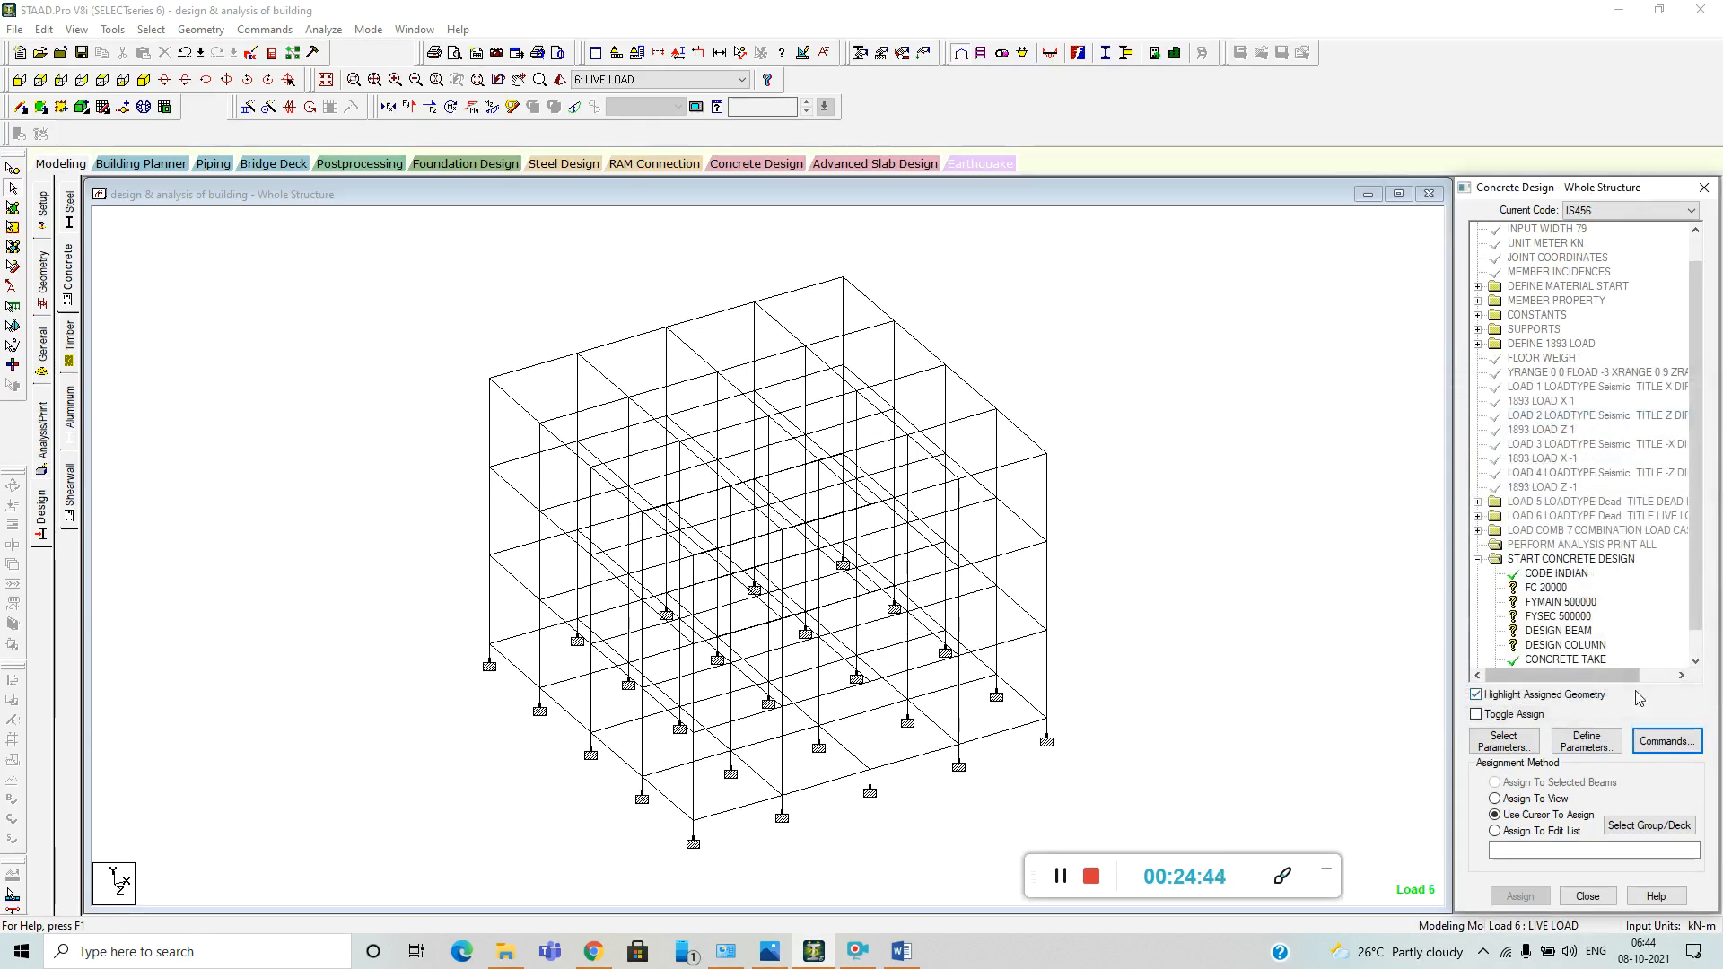
Assign the FC 20000 parameter to all members of the frame.
scroll(1542, 600, down, 1)
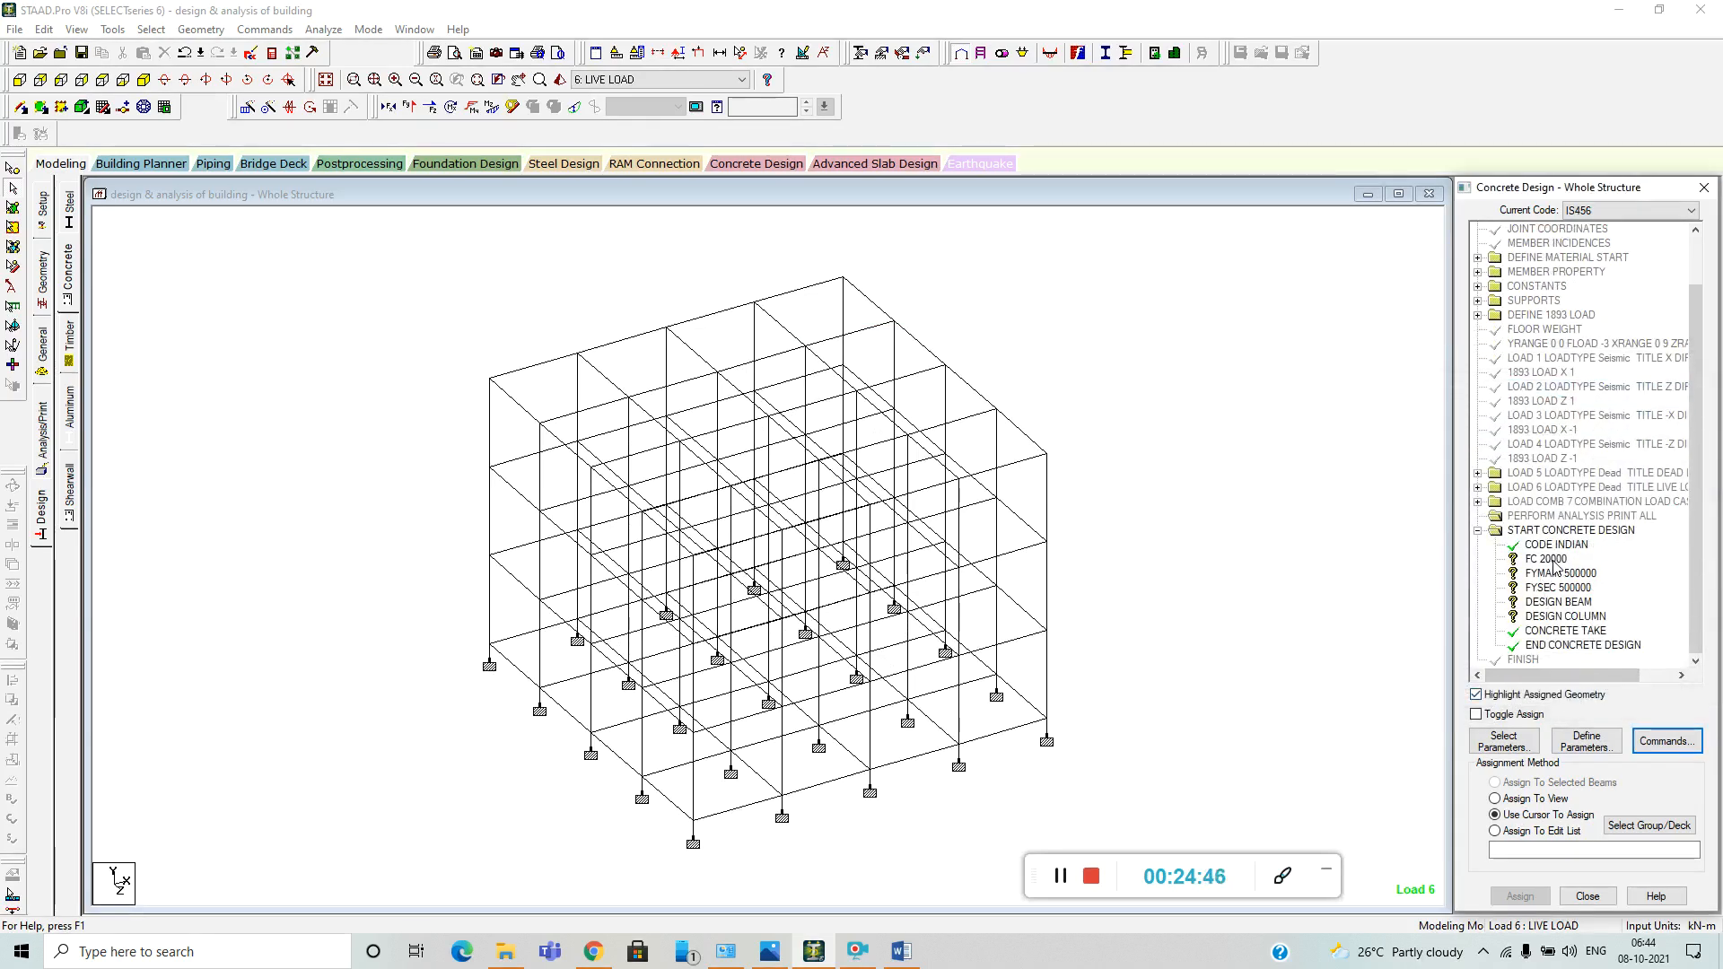
click(1547, 560)
drag(305, 237, 1251, 849)
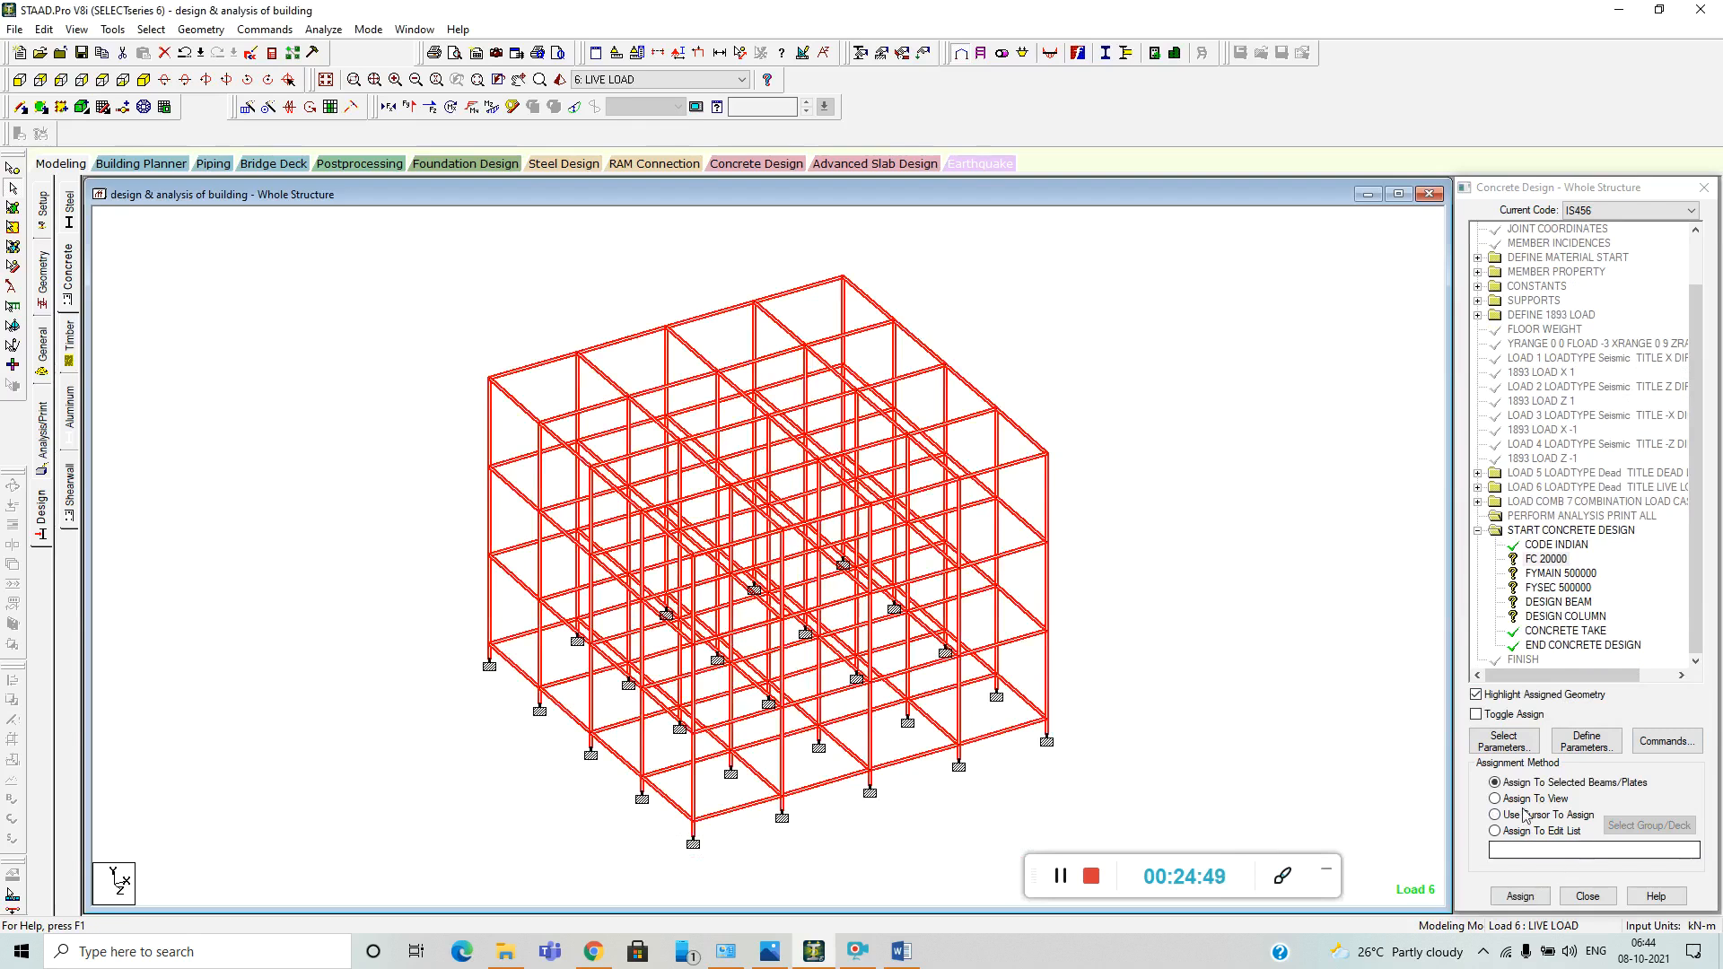
click(1523, 897)
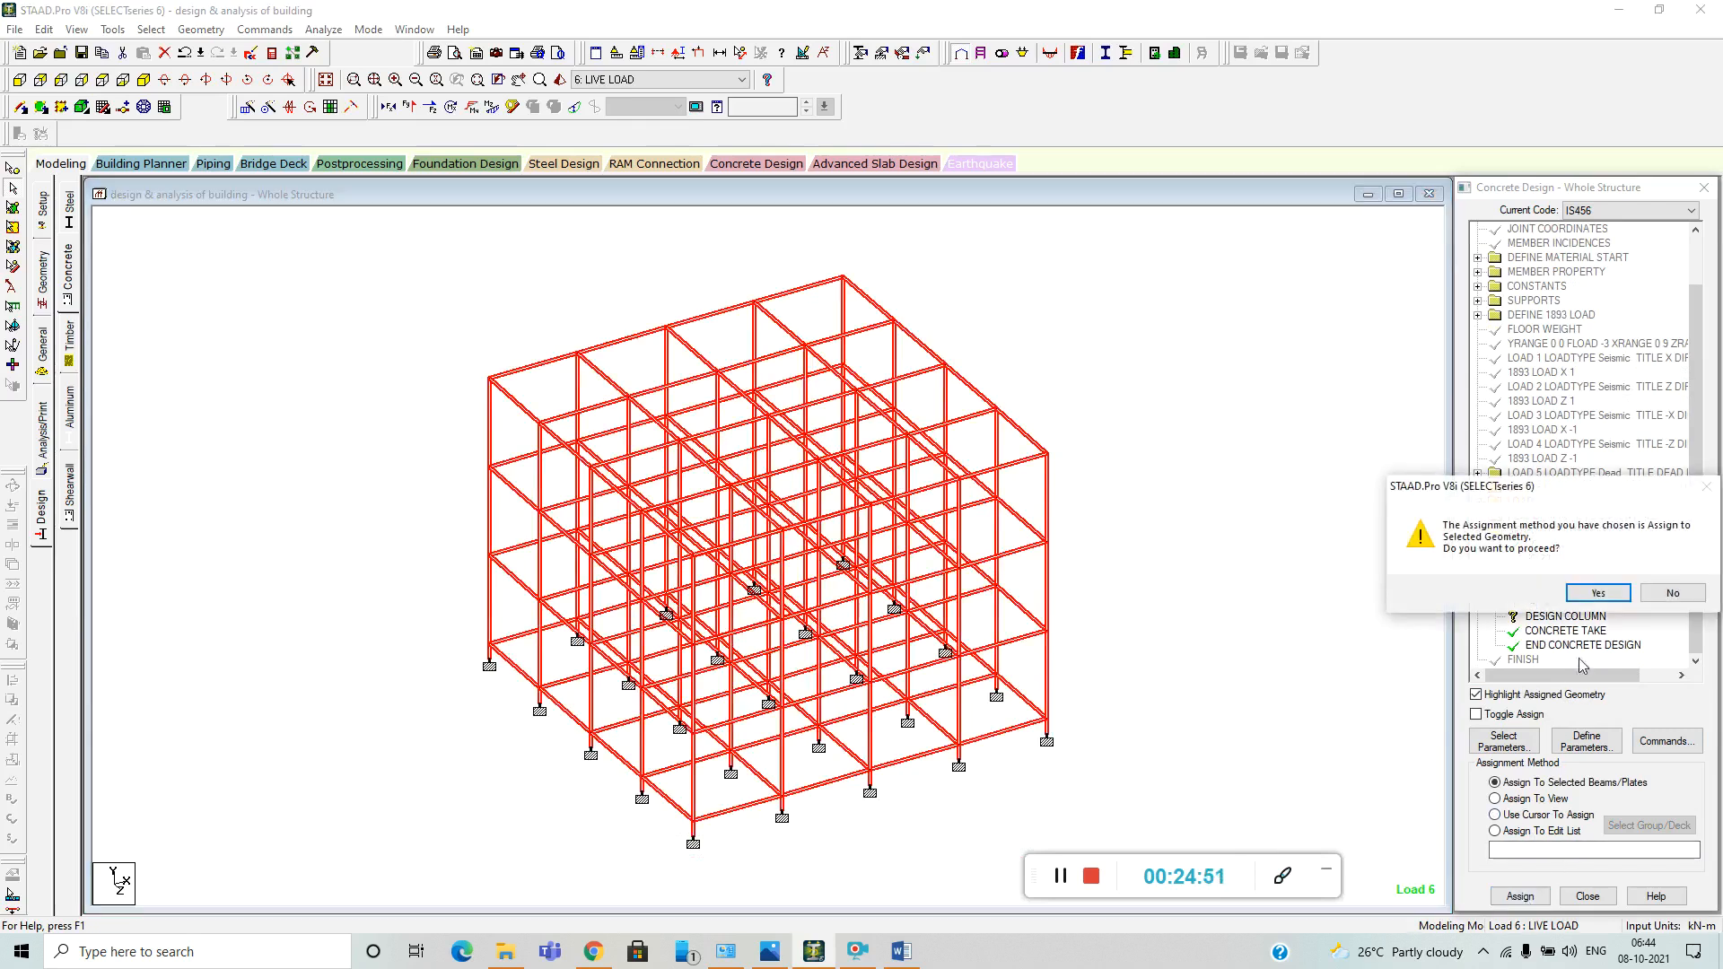
click(1597, 593)
Assign the FYMAIN 500000 parameter to all members of the frame.
click(1562, 573)
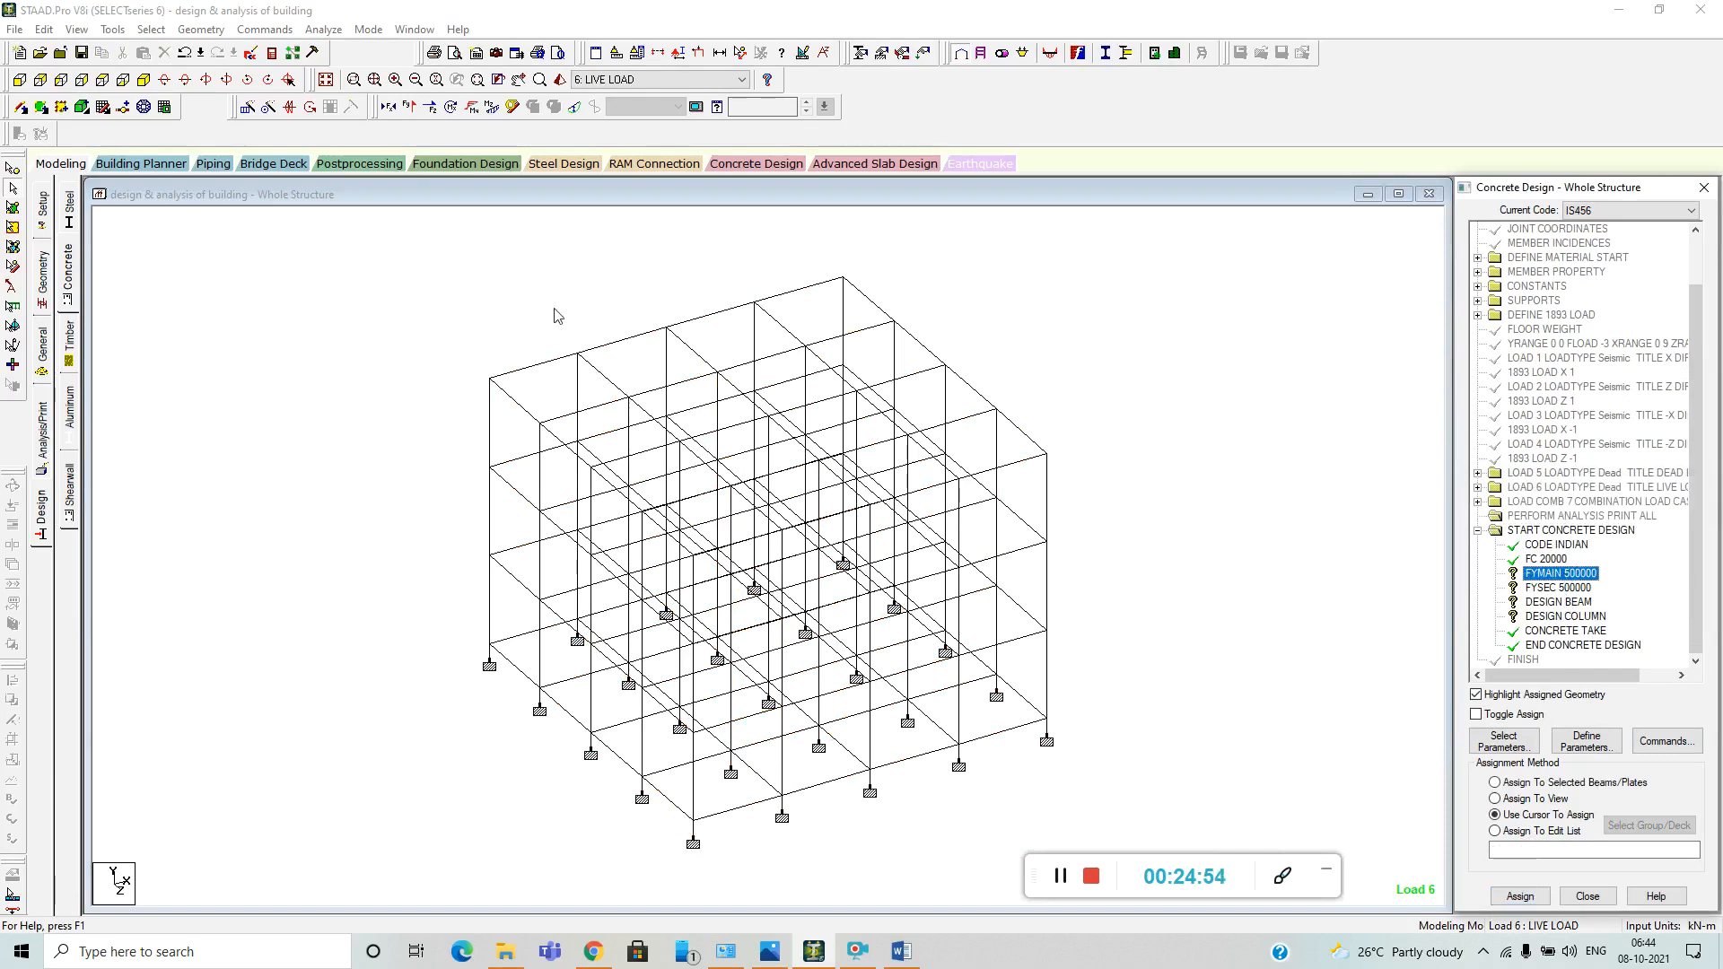
drag(346, 232, 1226, 859)
click(1520, 896)
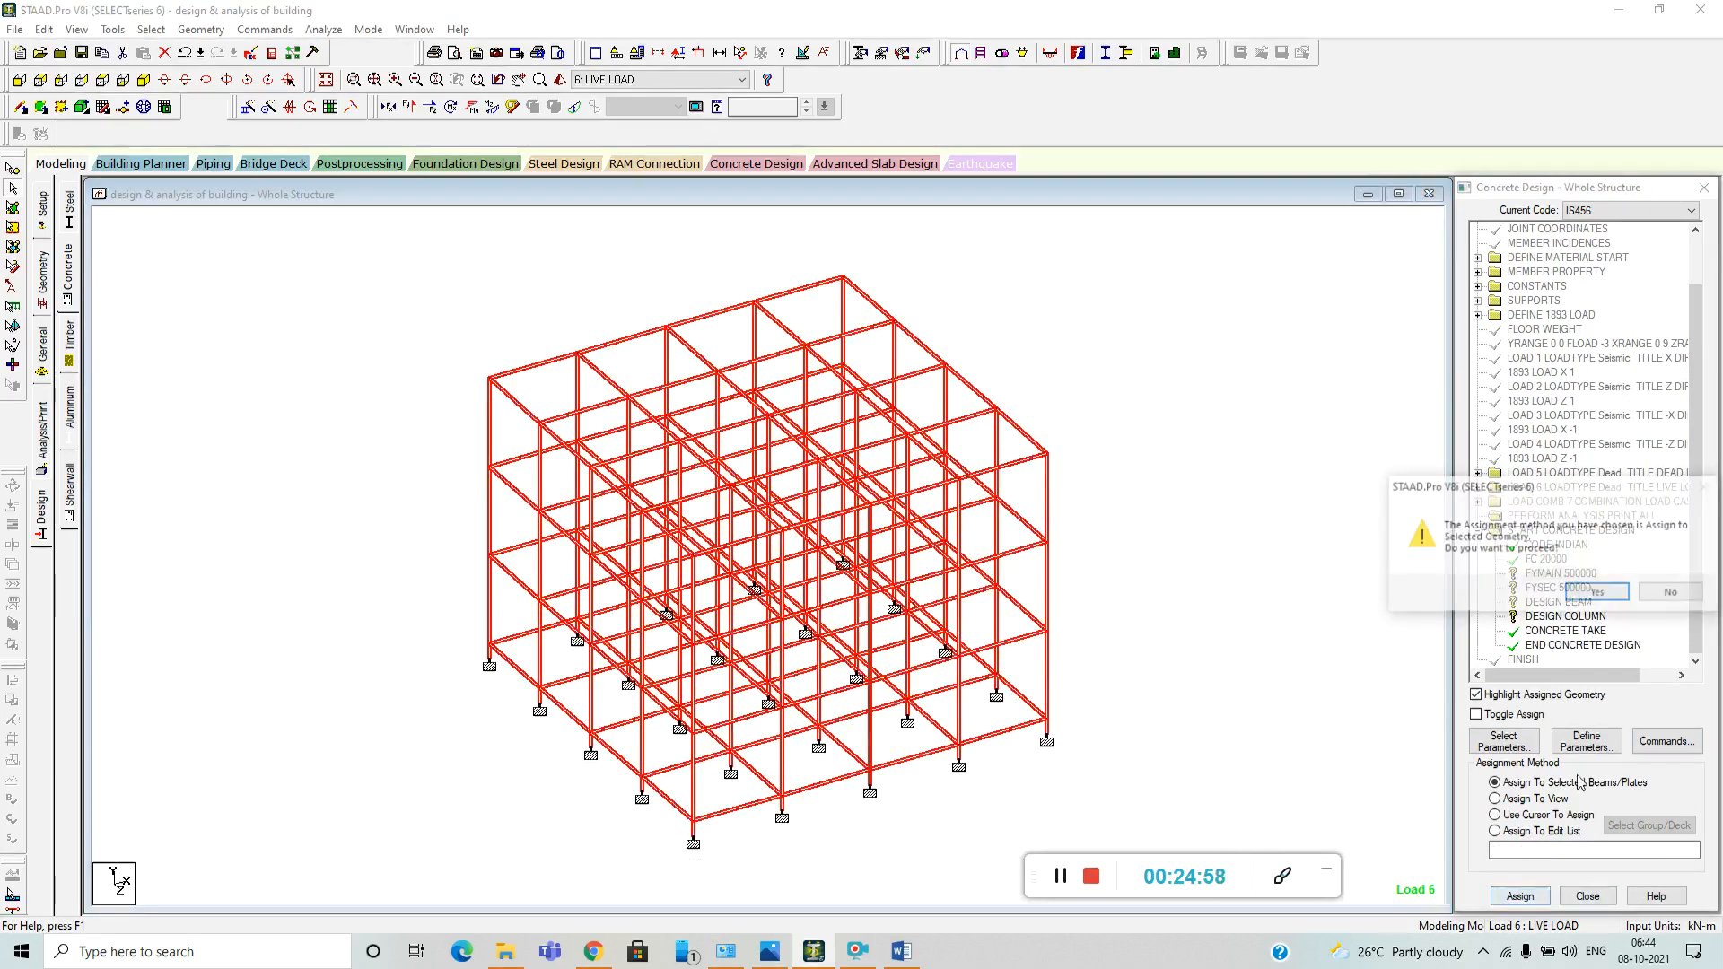
click(1597, 593)
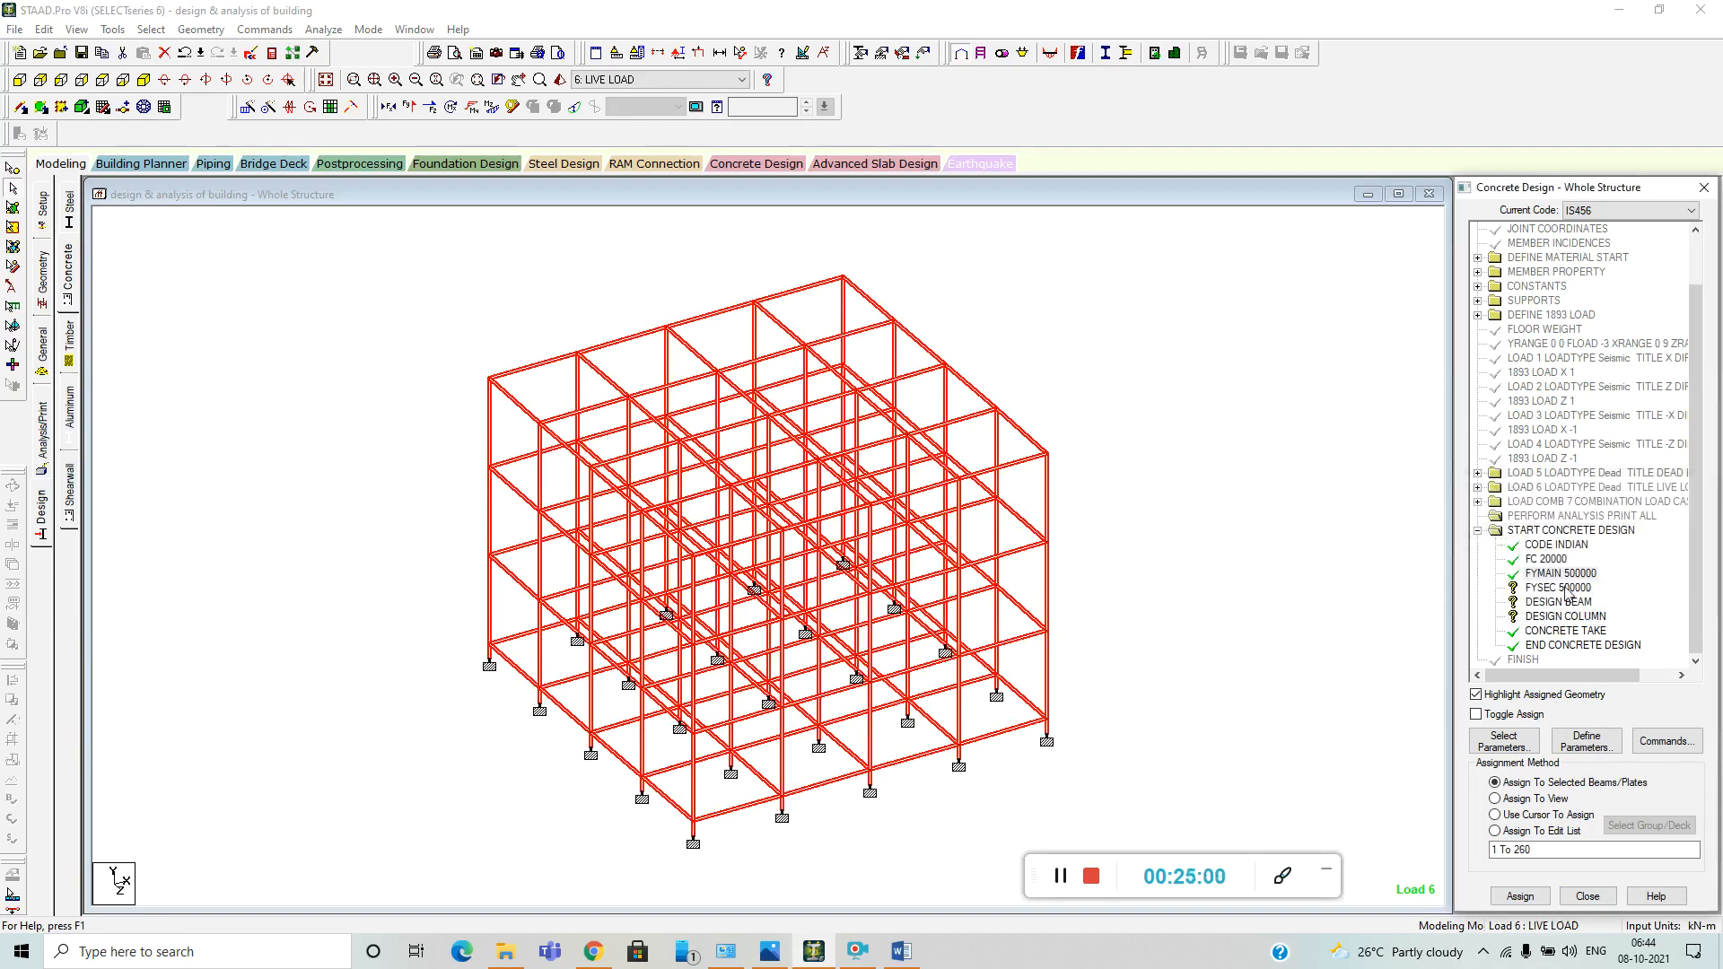
Assign the FYSEC 500000 parameter to all members of the frame.
drag(345, 238, 1223, 869)
click(1520, 897)
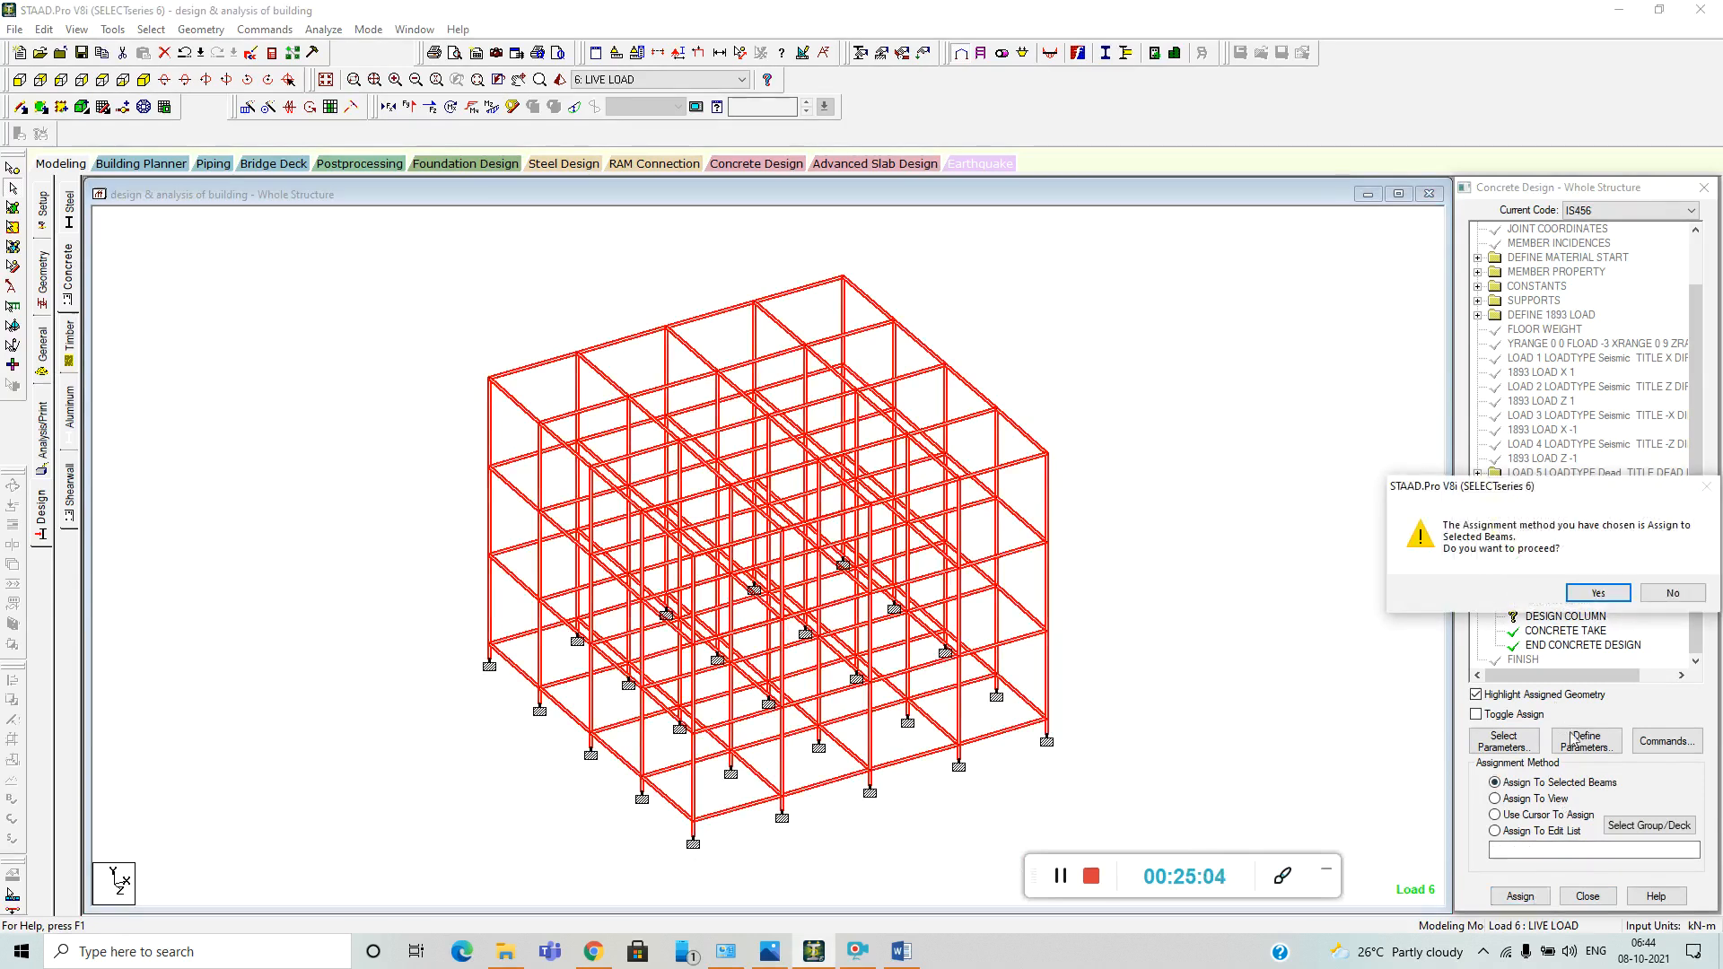
click(1597, 593)
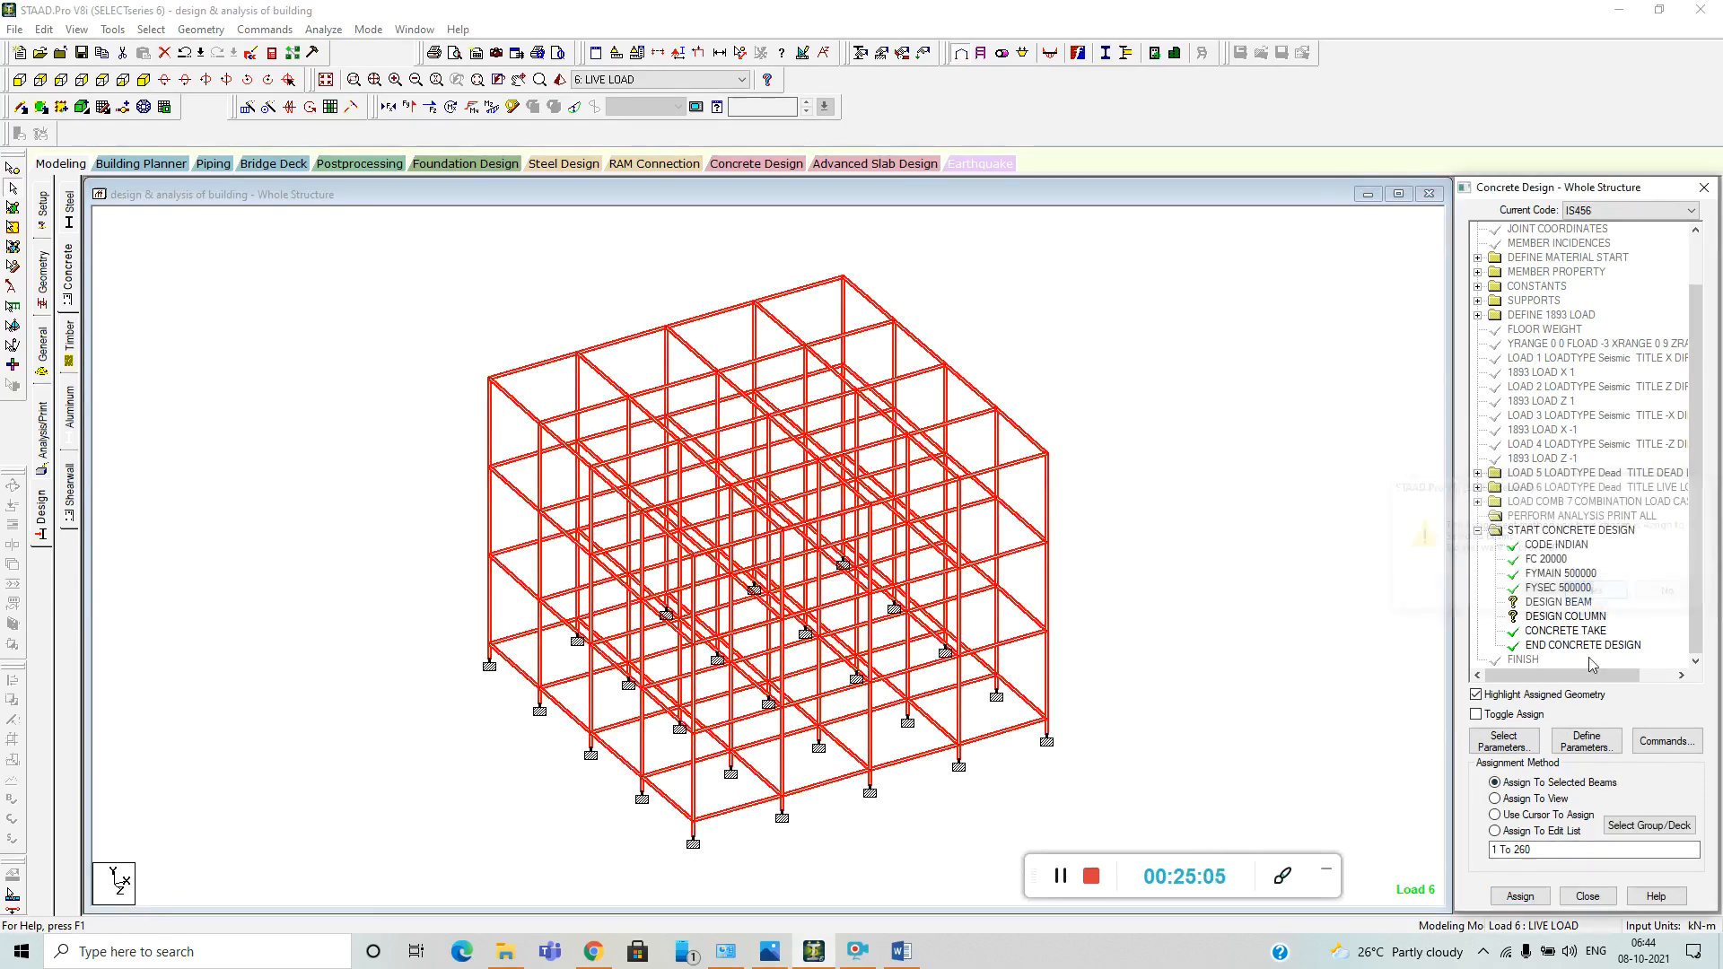
Assign the DESIGN BEAM command to all beams parallel to the X and Z axes, and clear the selection.
click(1572, 602)
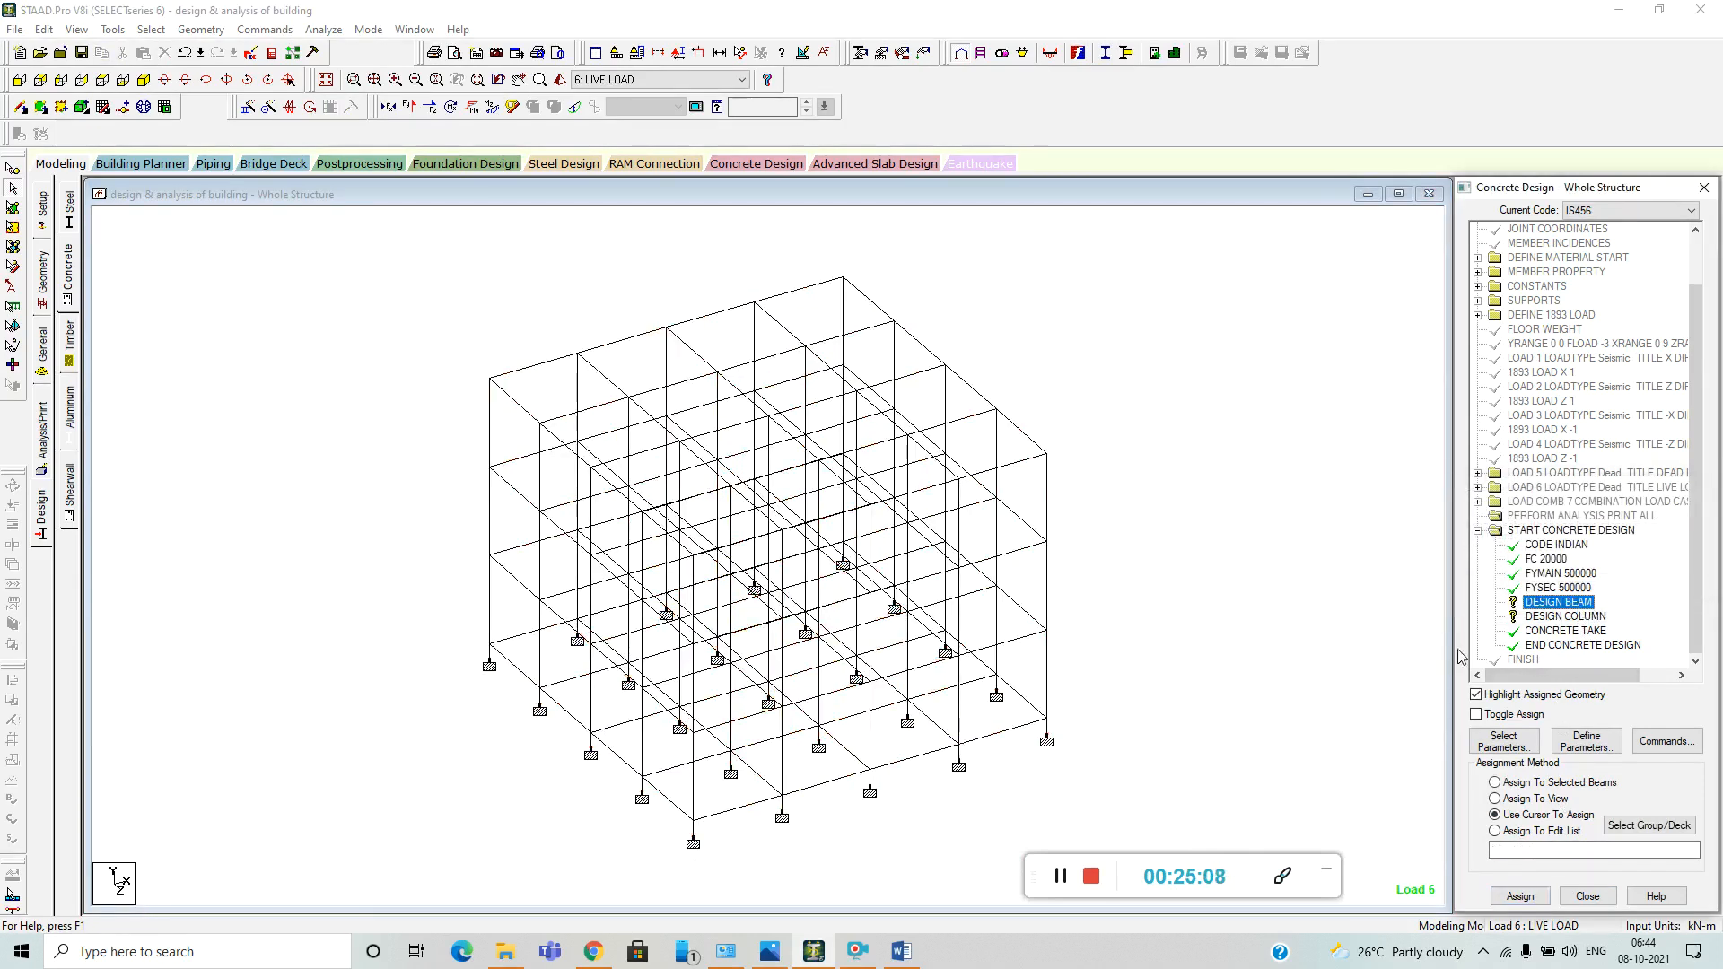
click(152, 29)
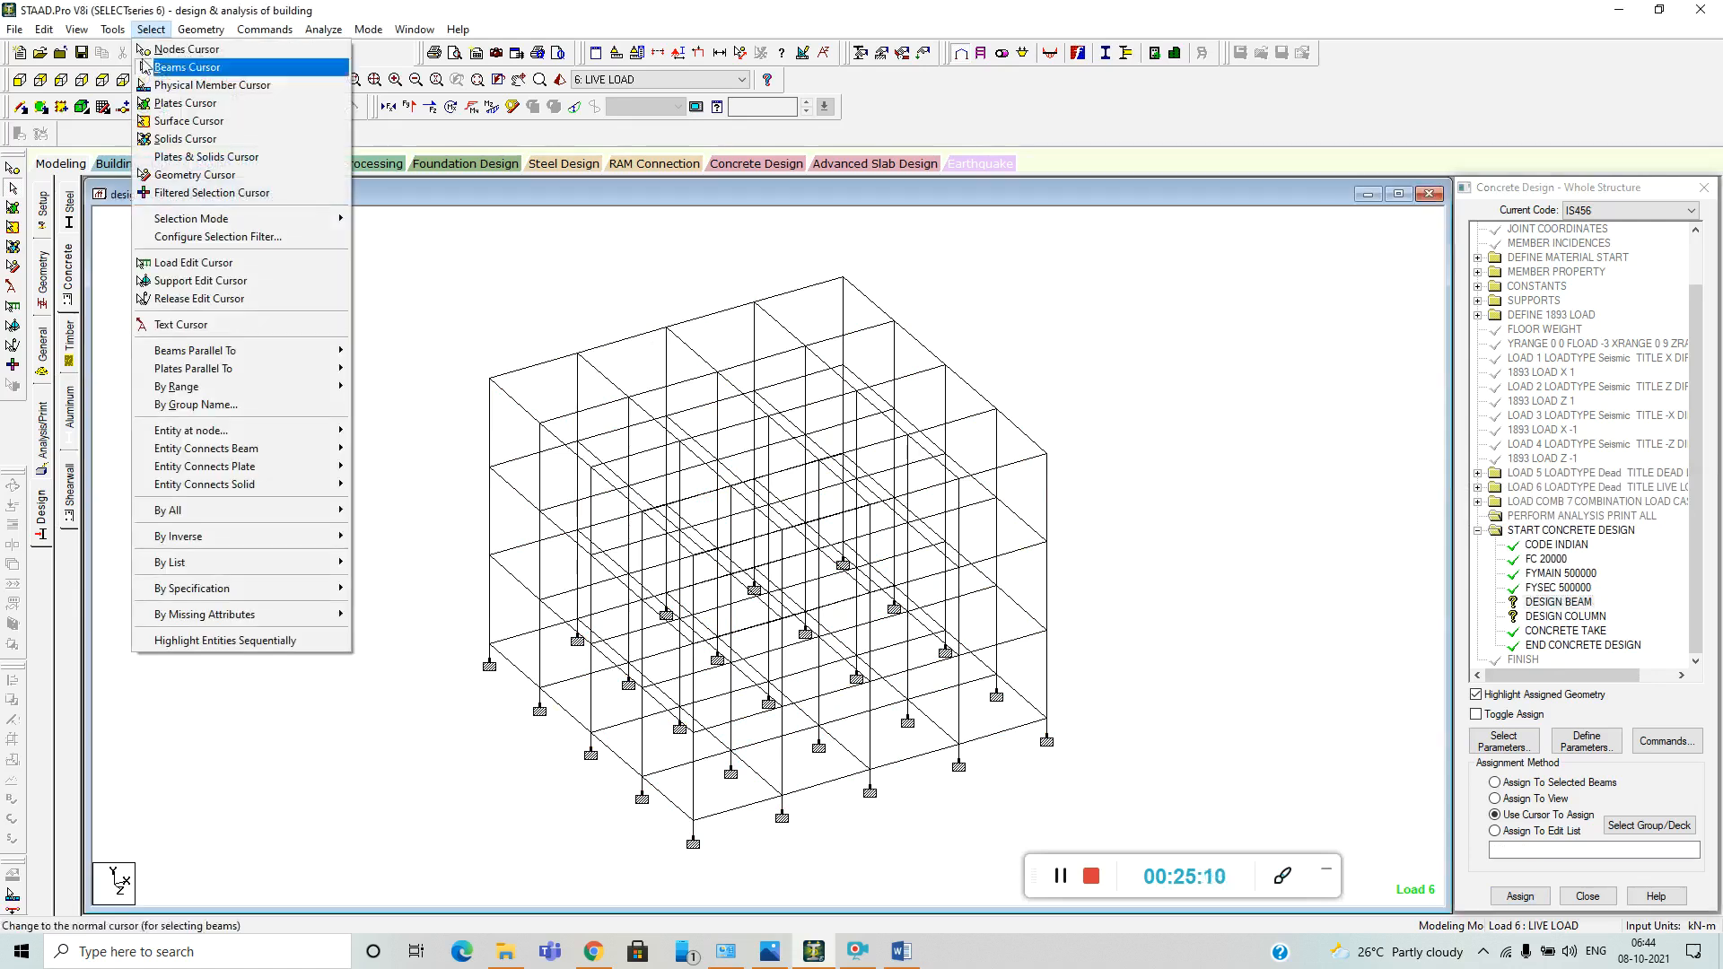
click(381, 351)
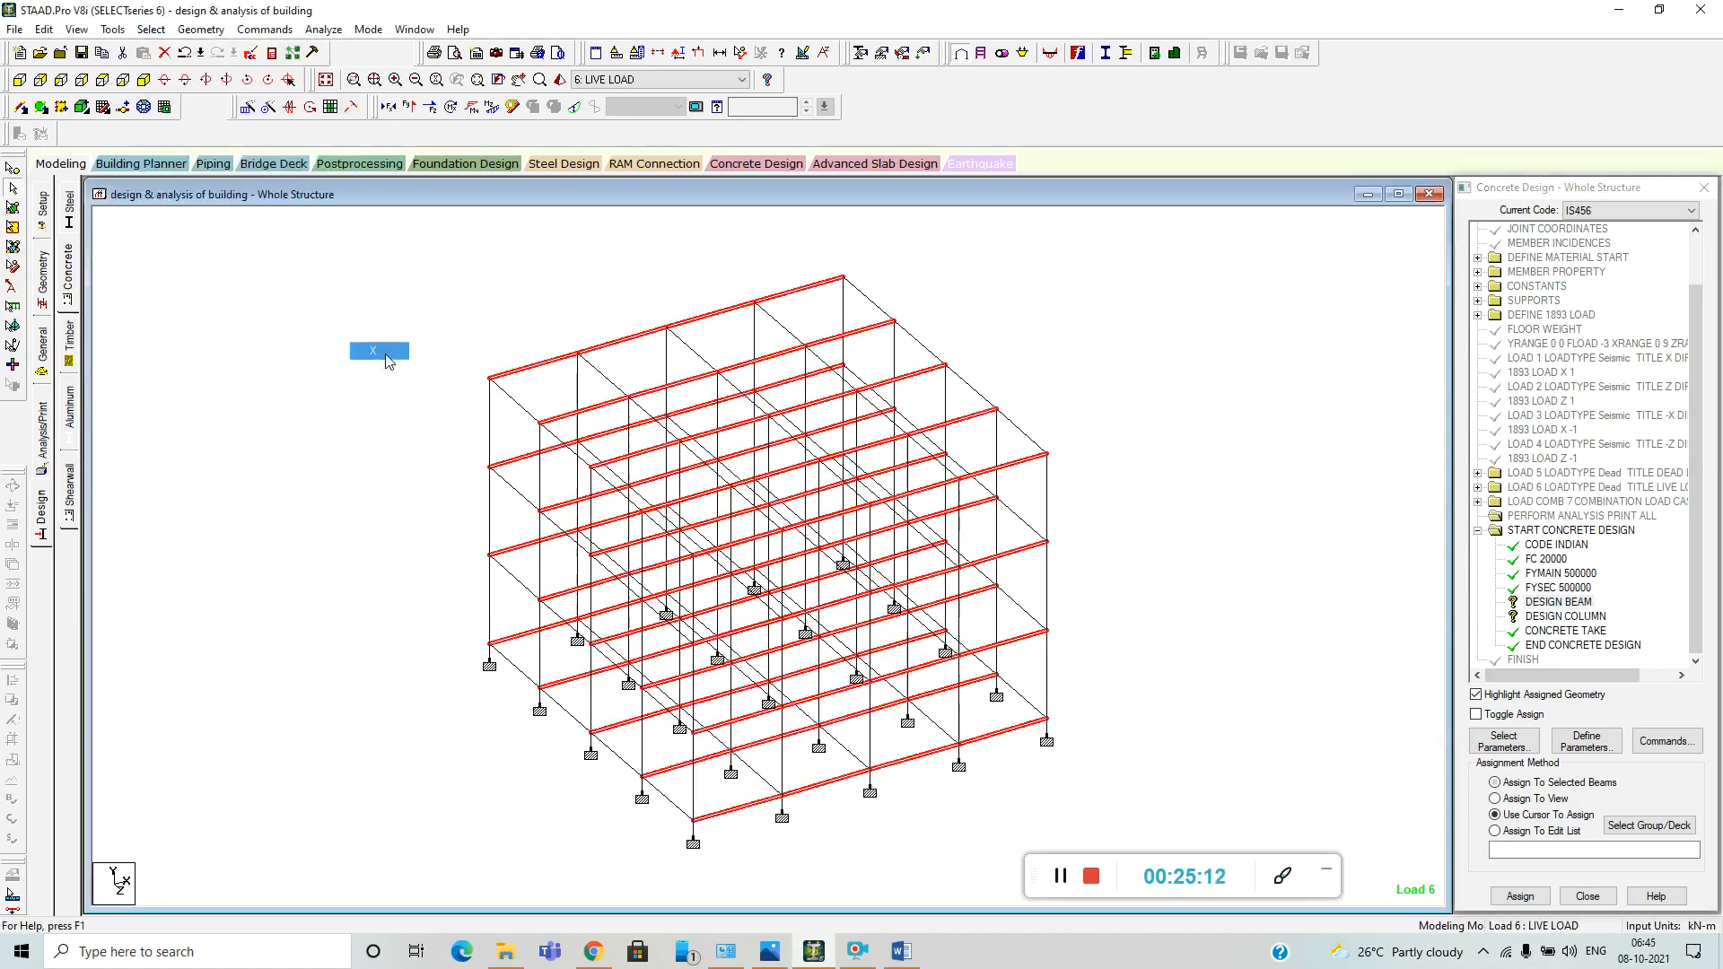
click(151, 30)
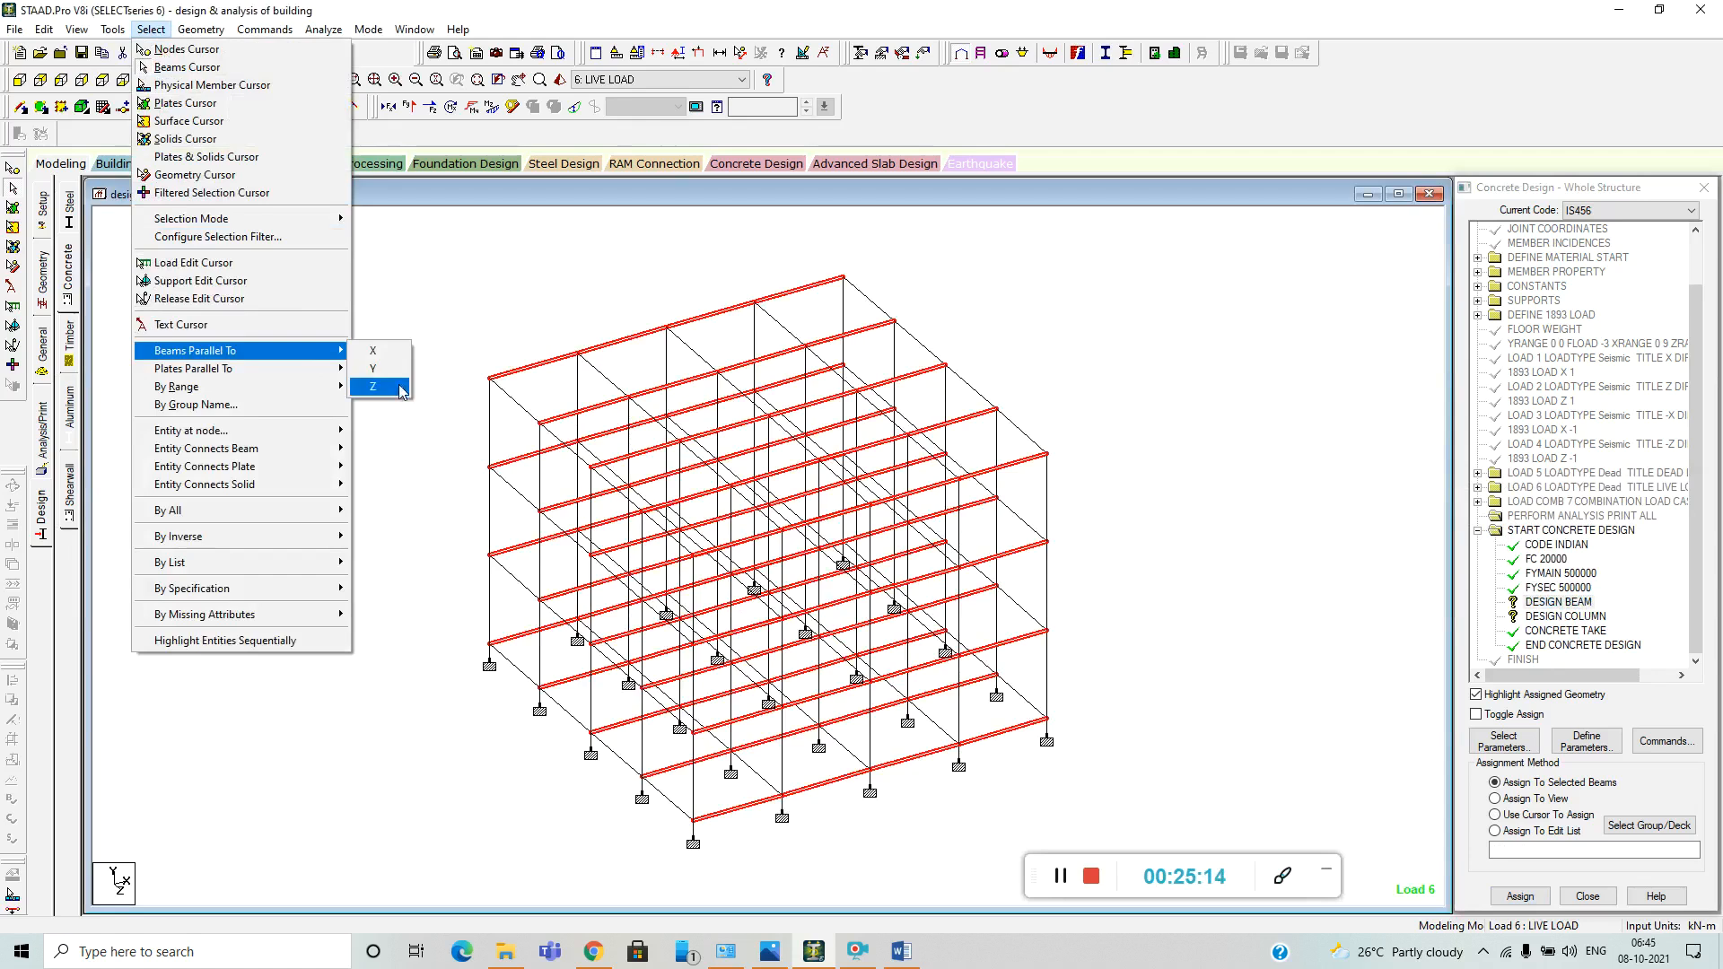
click(381, 387)
click(1525, 894)
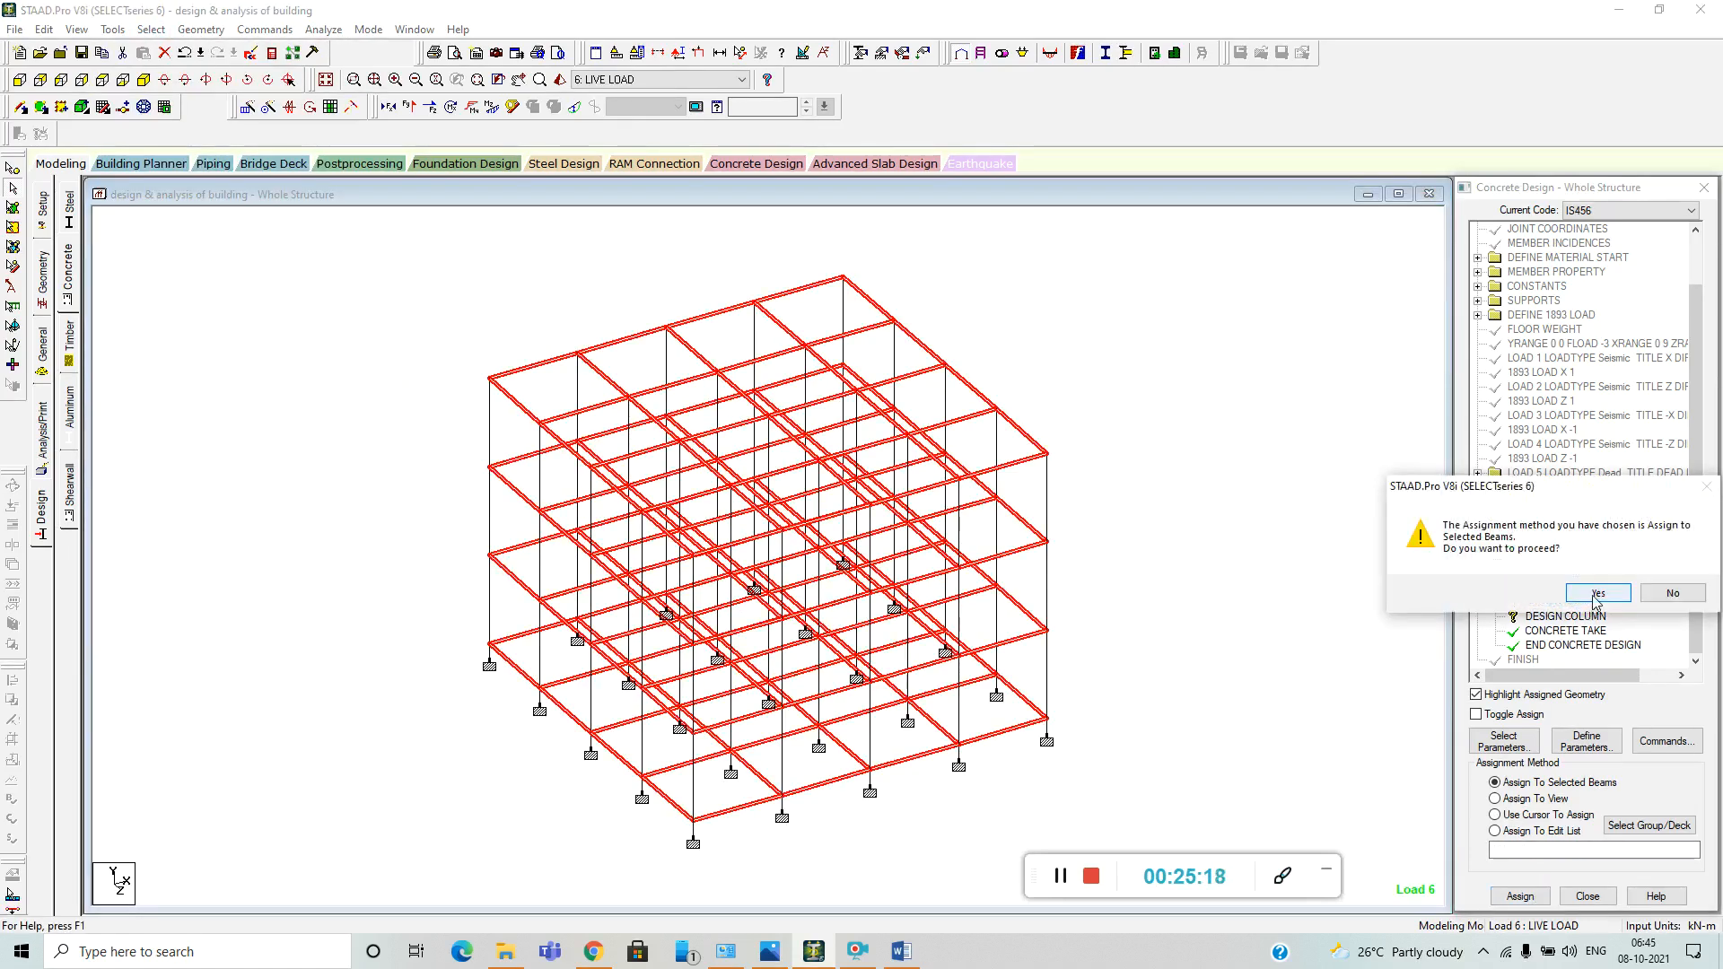
click(1596, 594)
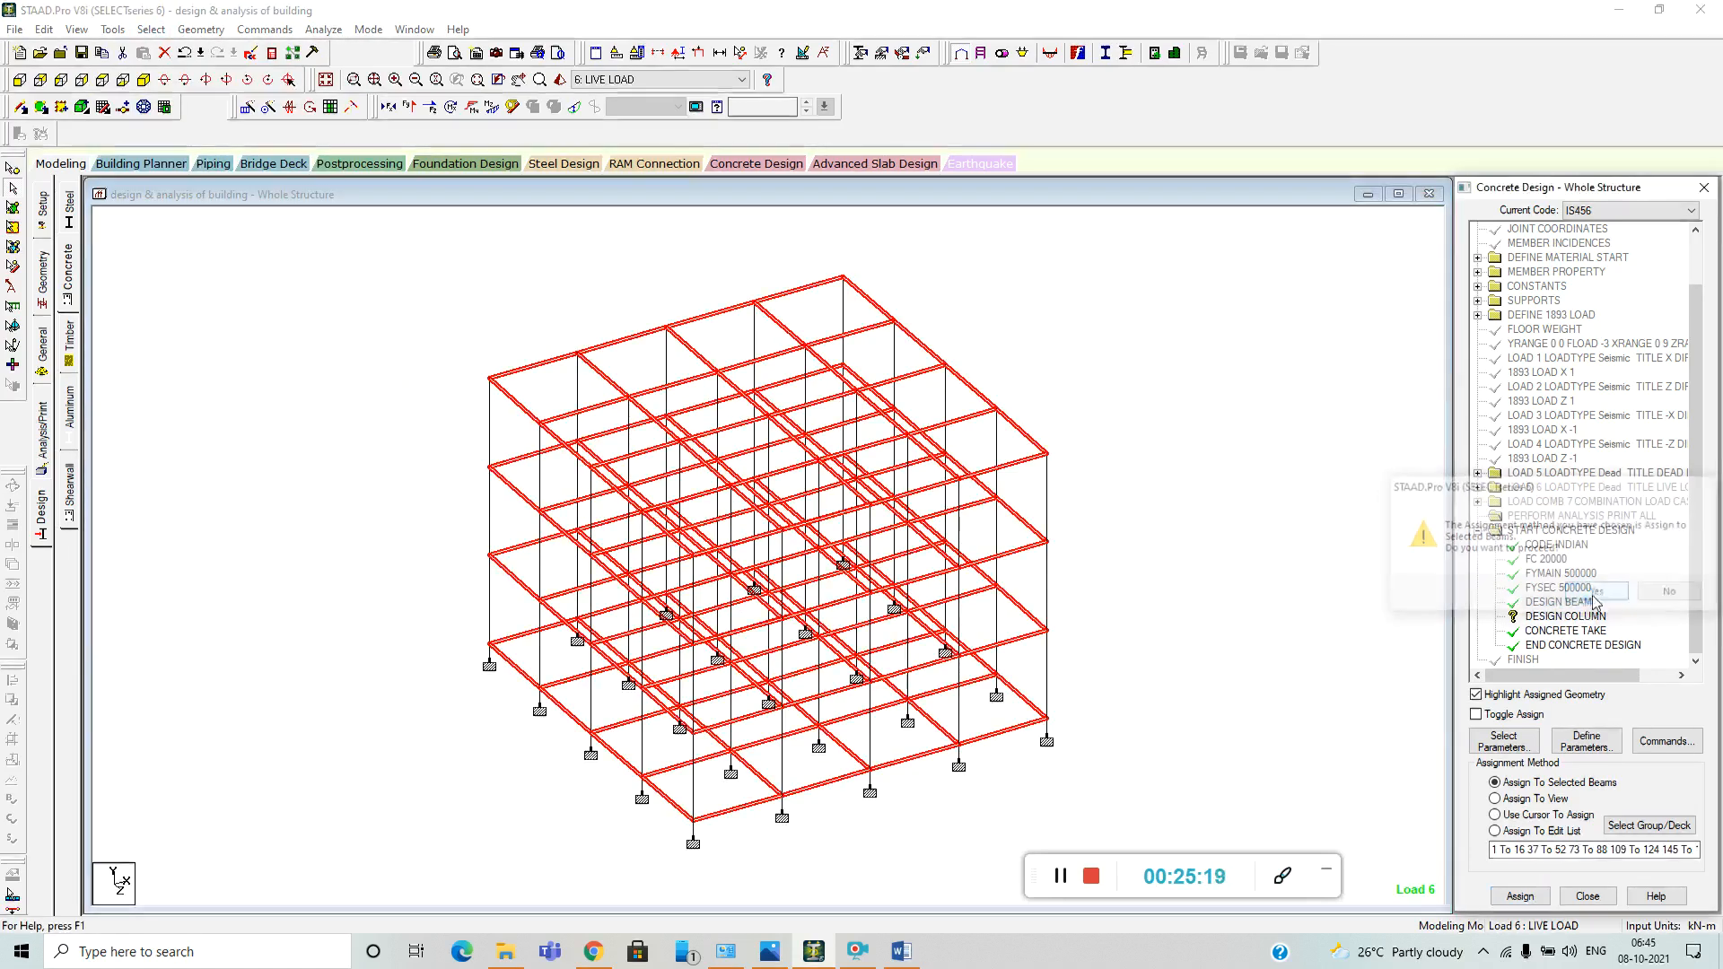
click(1178, 641)
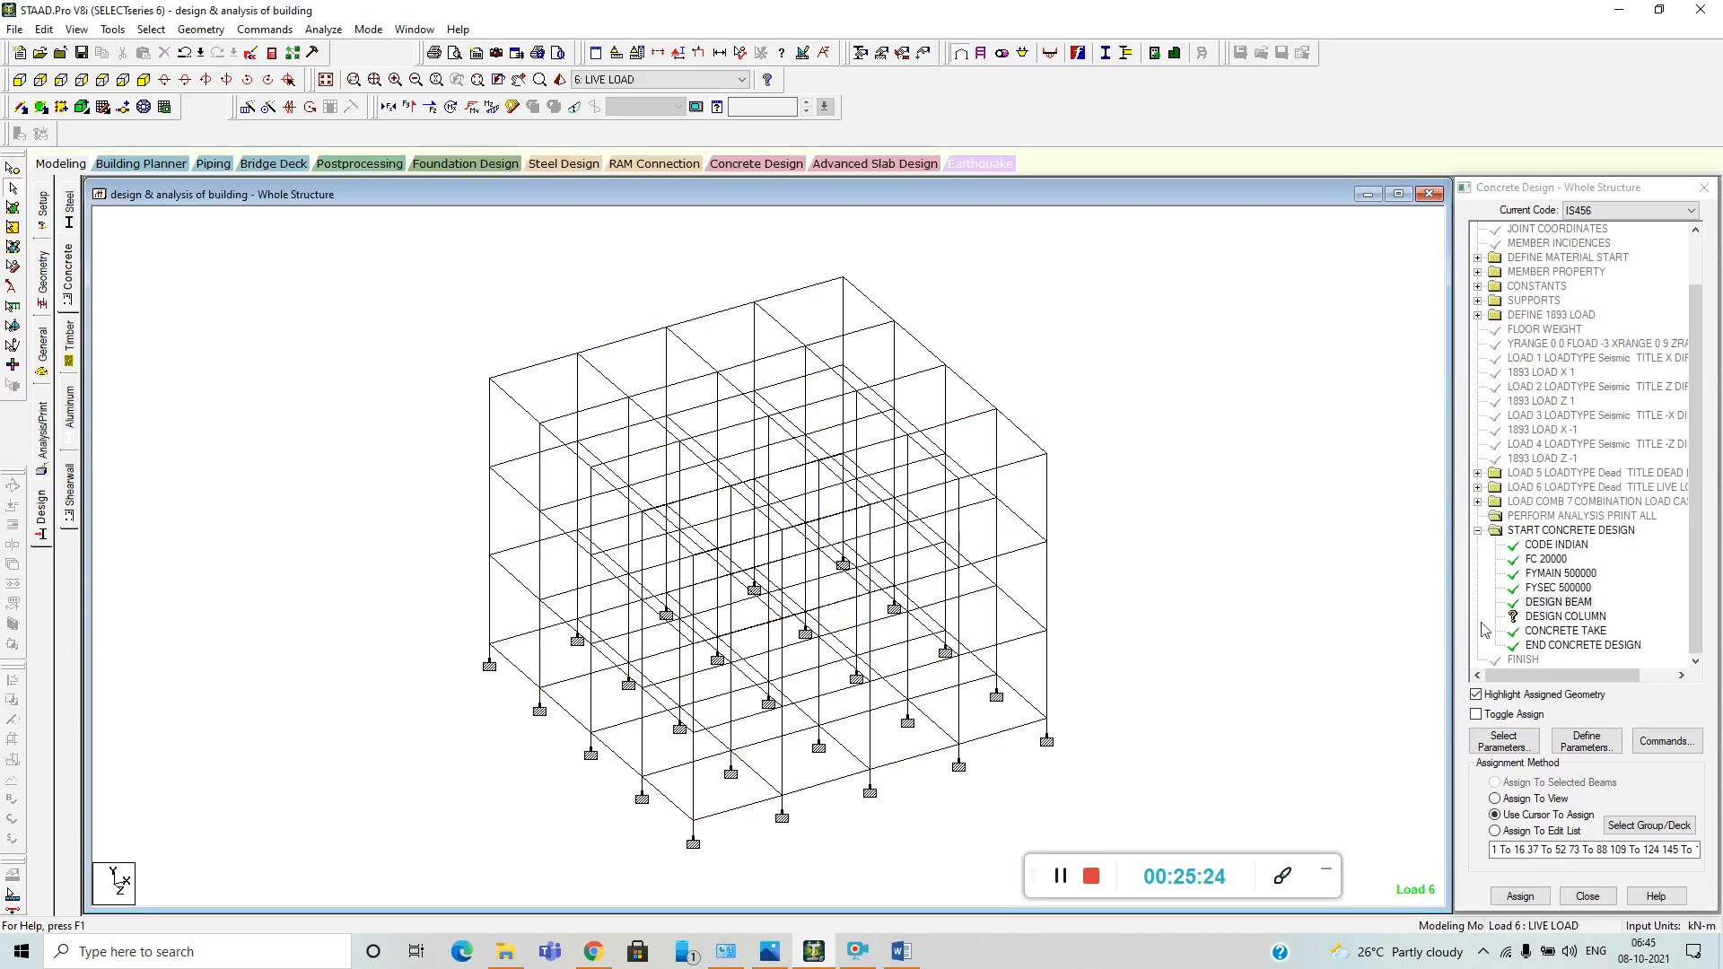
Assign the DESIGN COLUMN command to all columns, the members parallel to the Y axis, and clear the selection.
click(1570, 618)
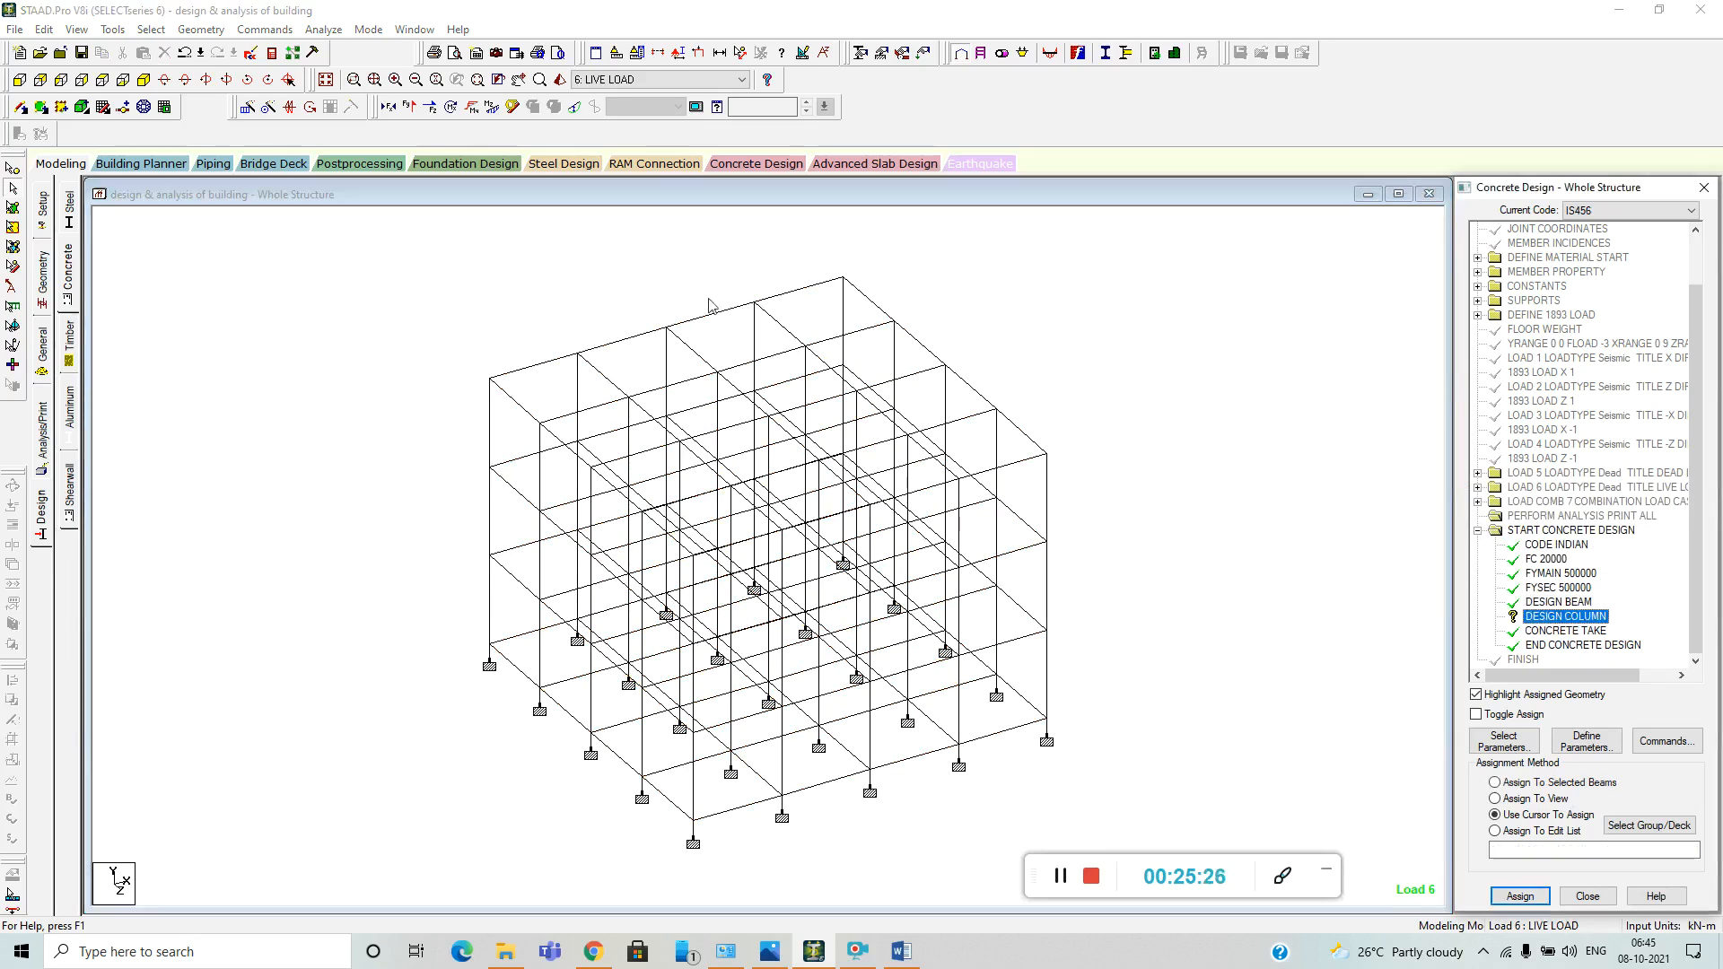
click(150, 29)
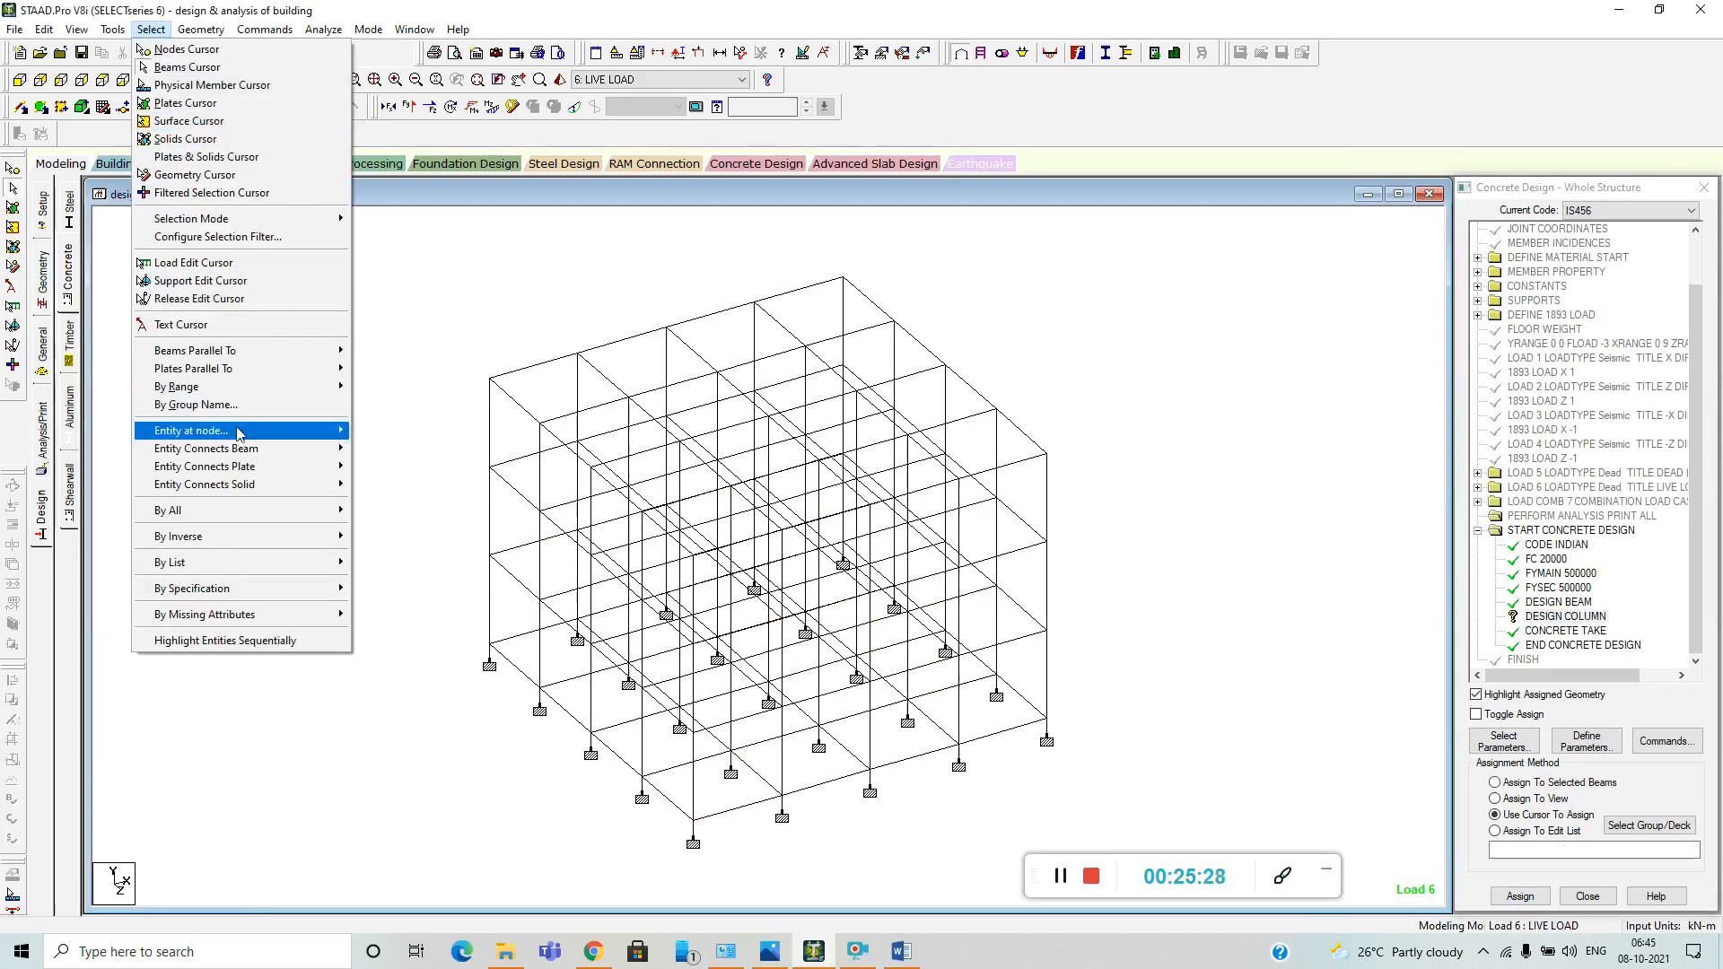
mouse_move(287, 352)
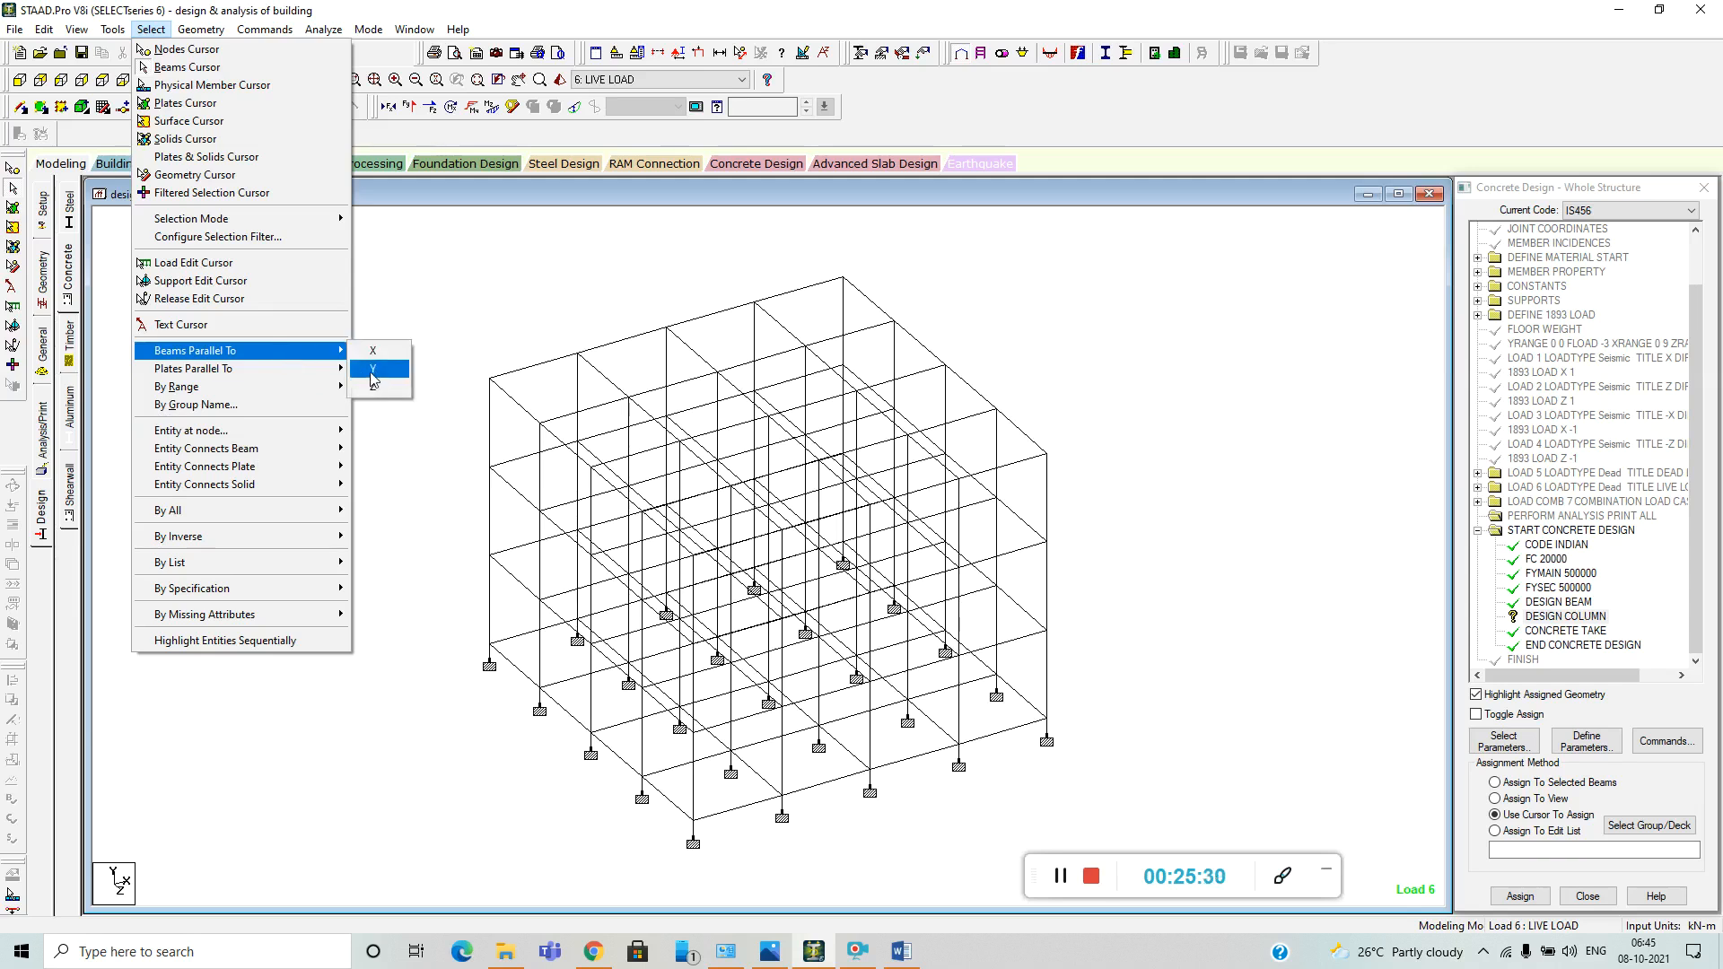
click(373, 369)
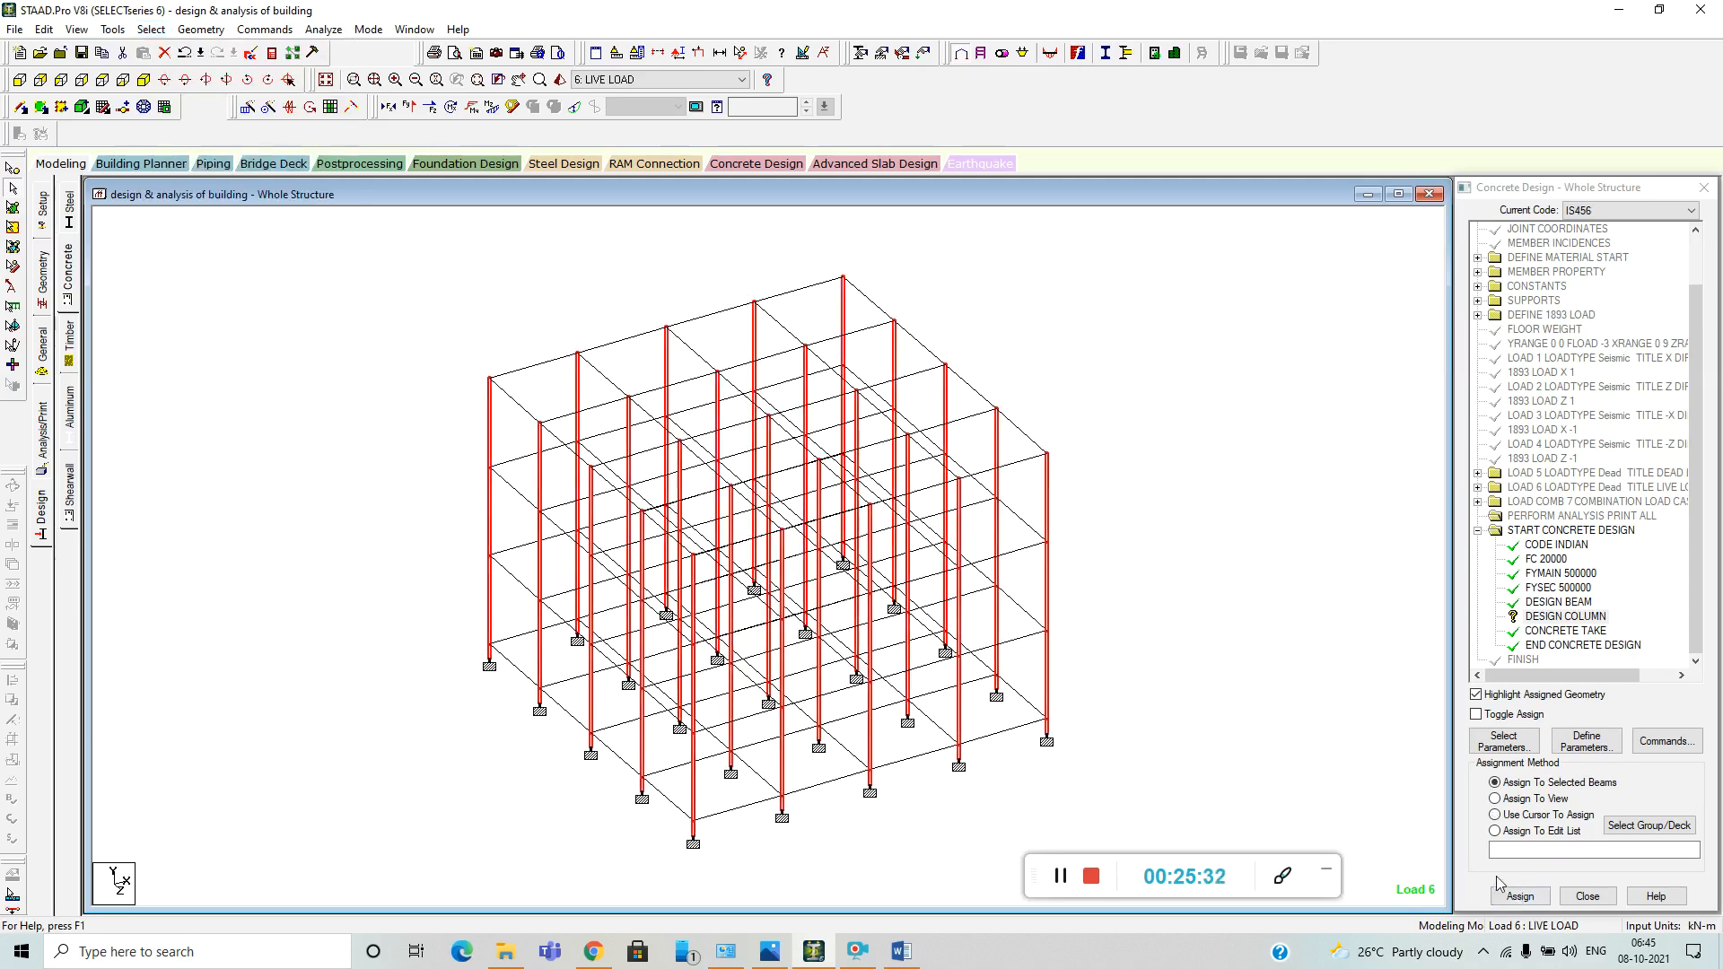
click(1519, 895)
click(1597, 593)
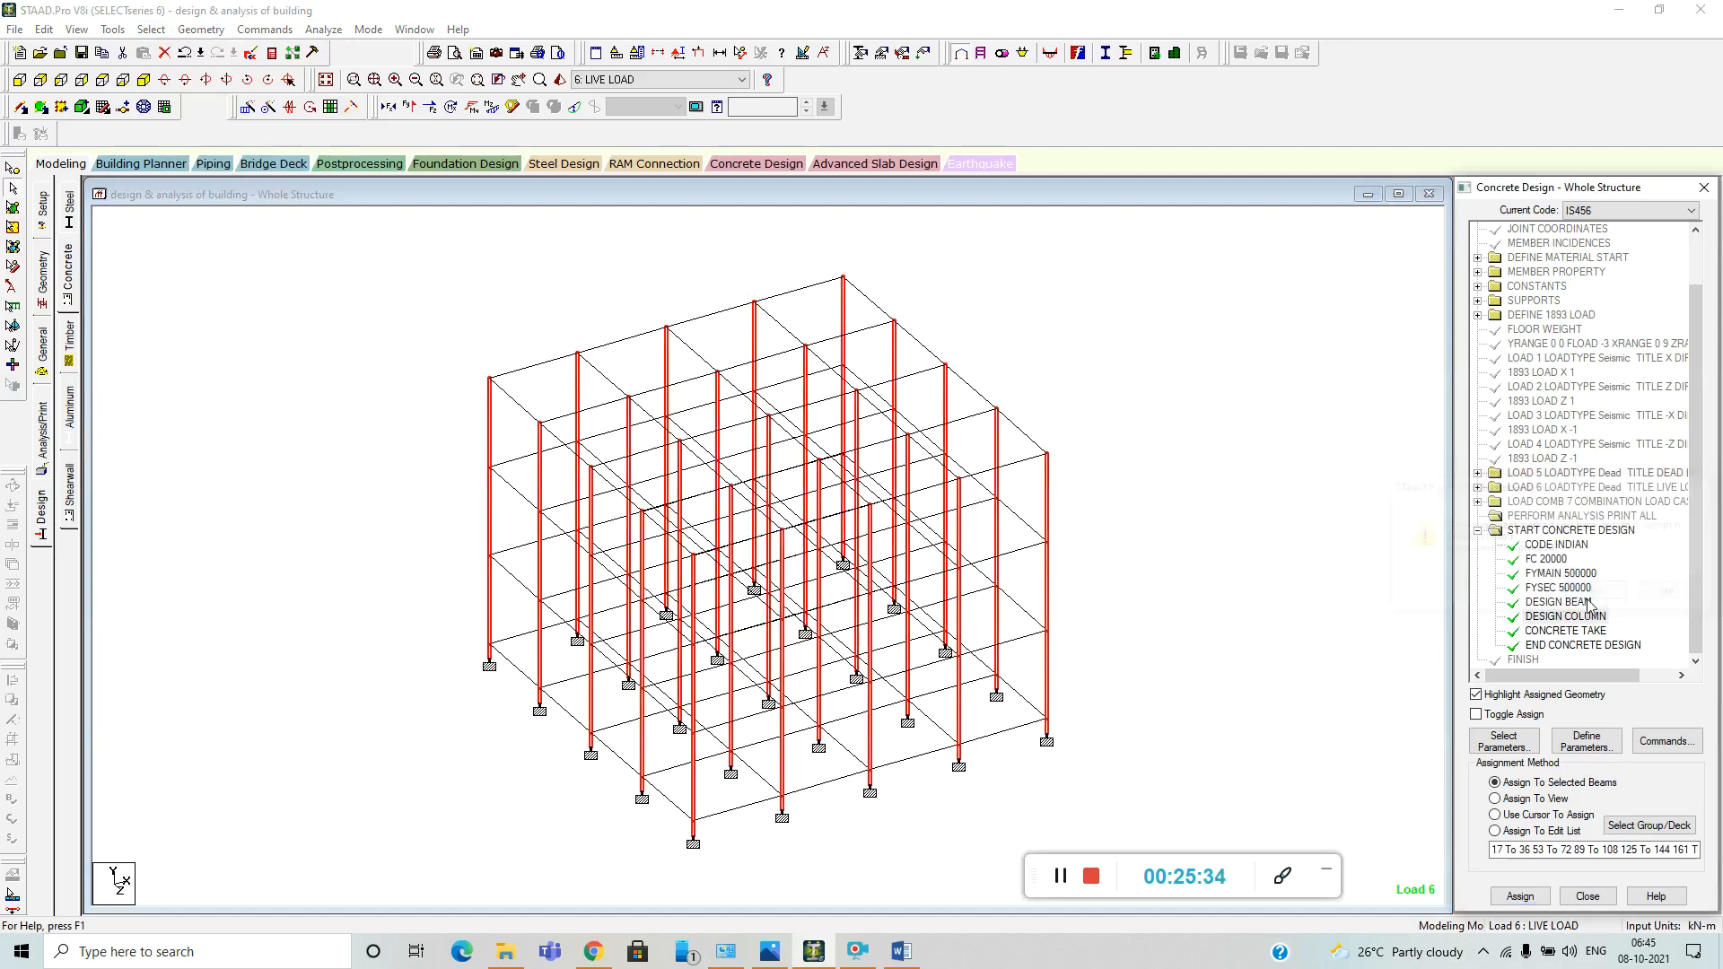
click(1137, 582)
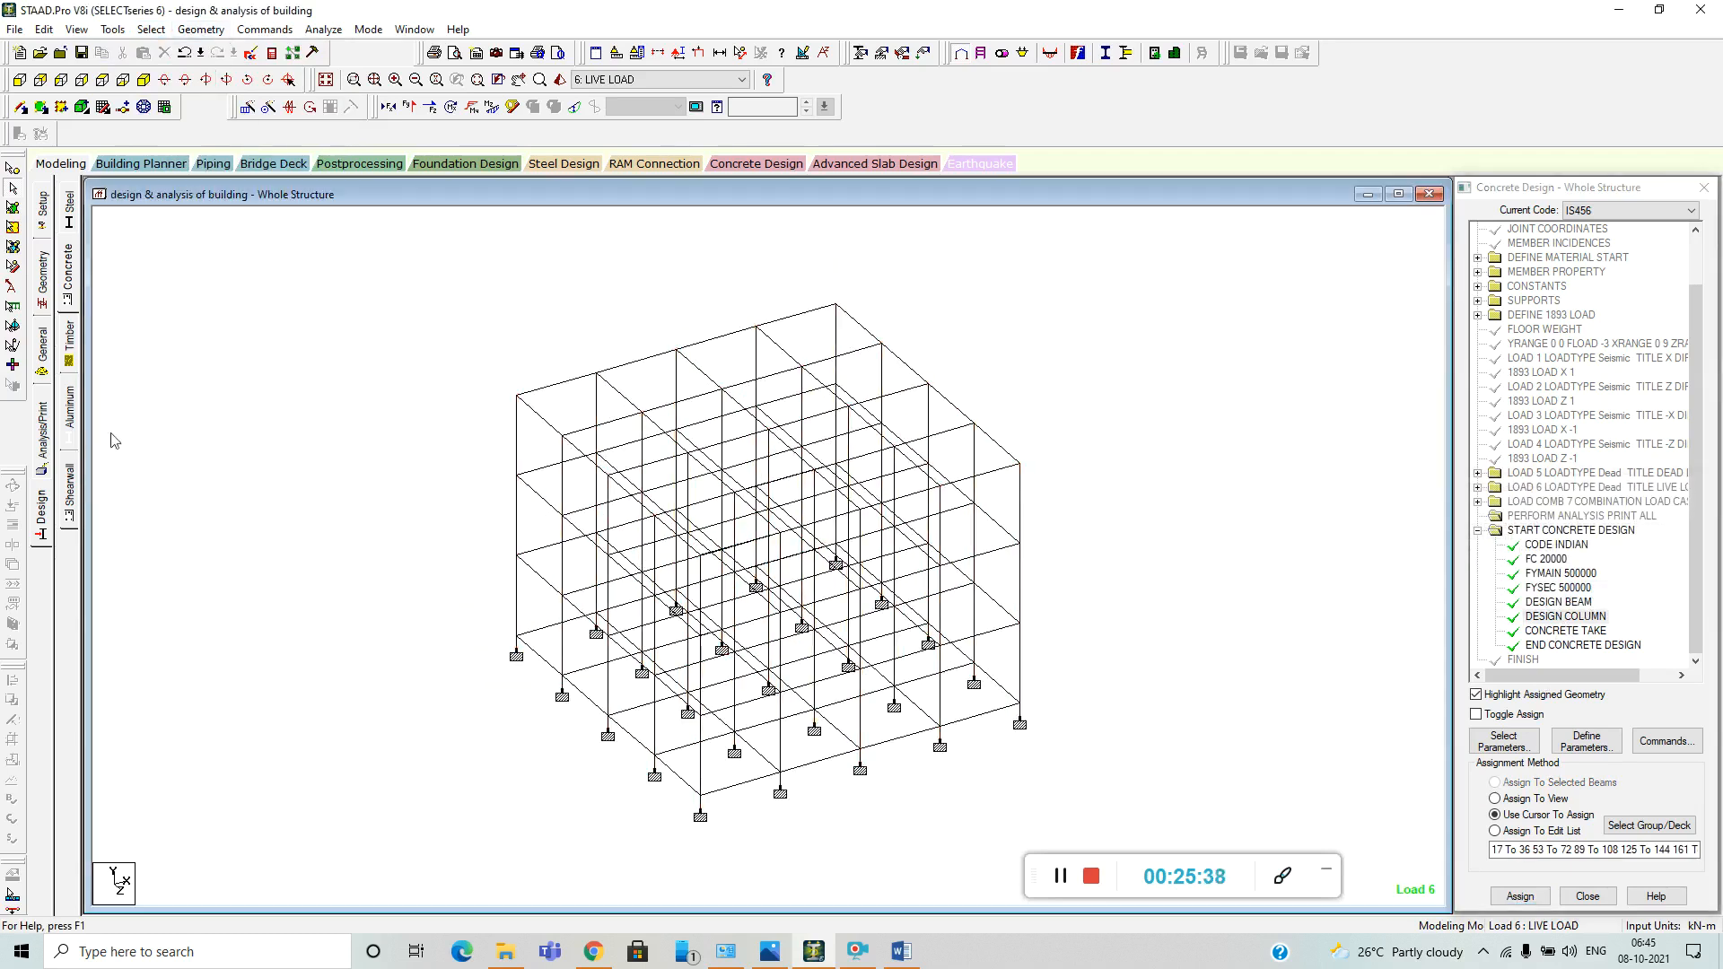
Run the analysis with the concrete design and review the node displacements in postprocessing mode.
click(324, 31)
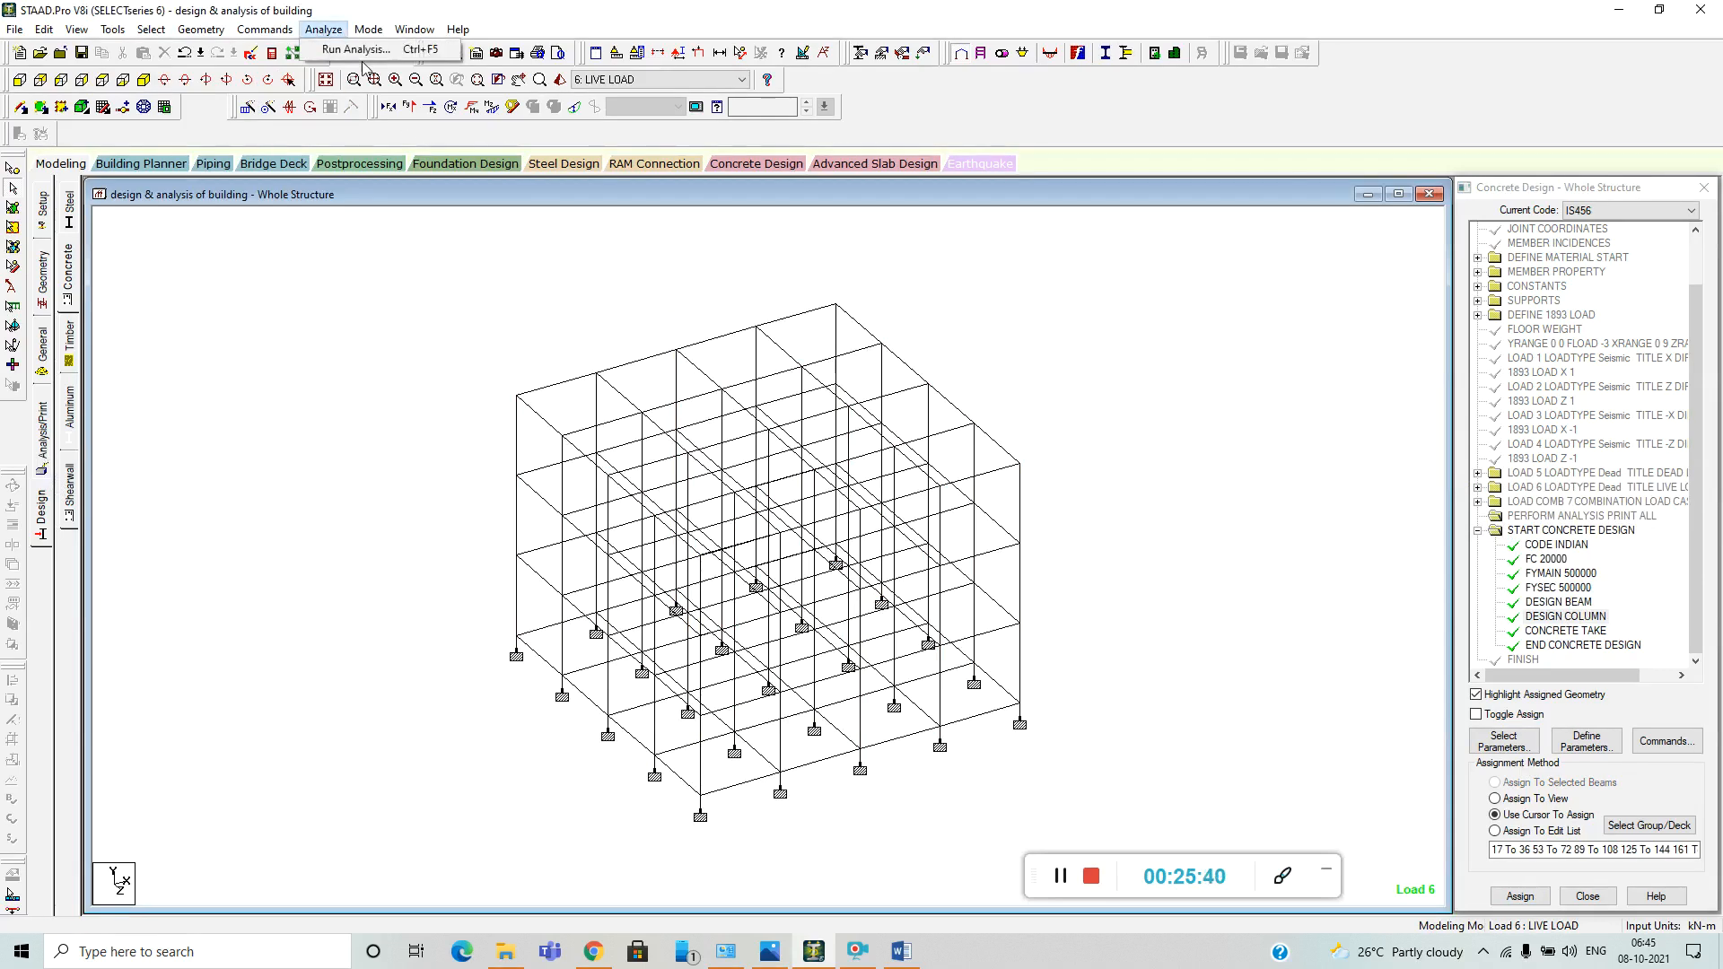
click(360, 50)
click(752, 517)
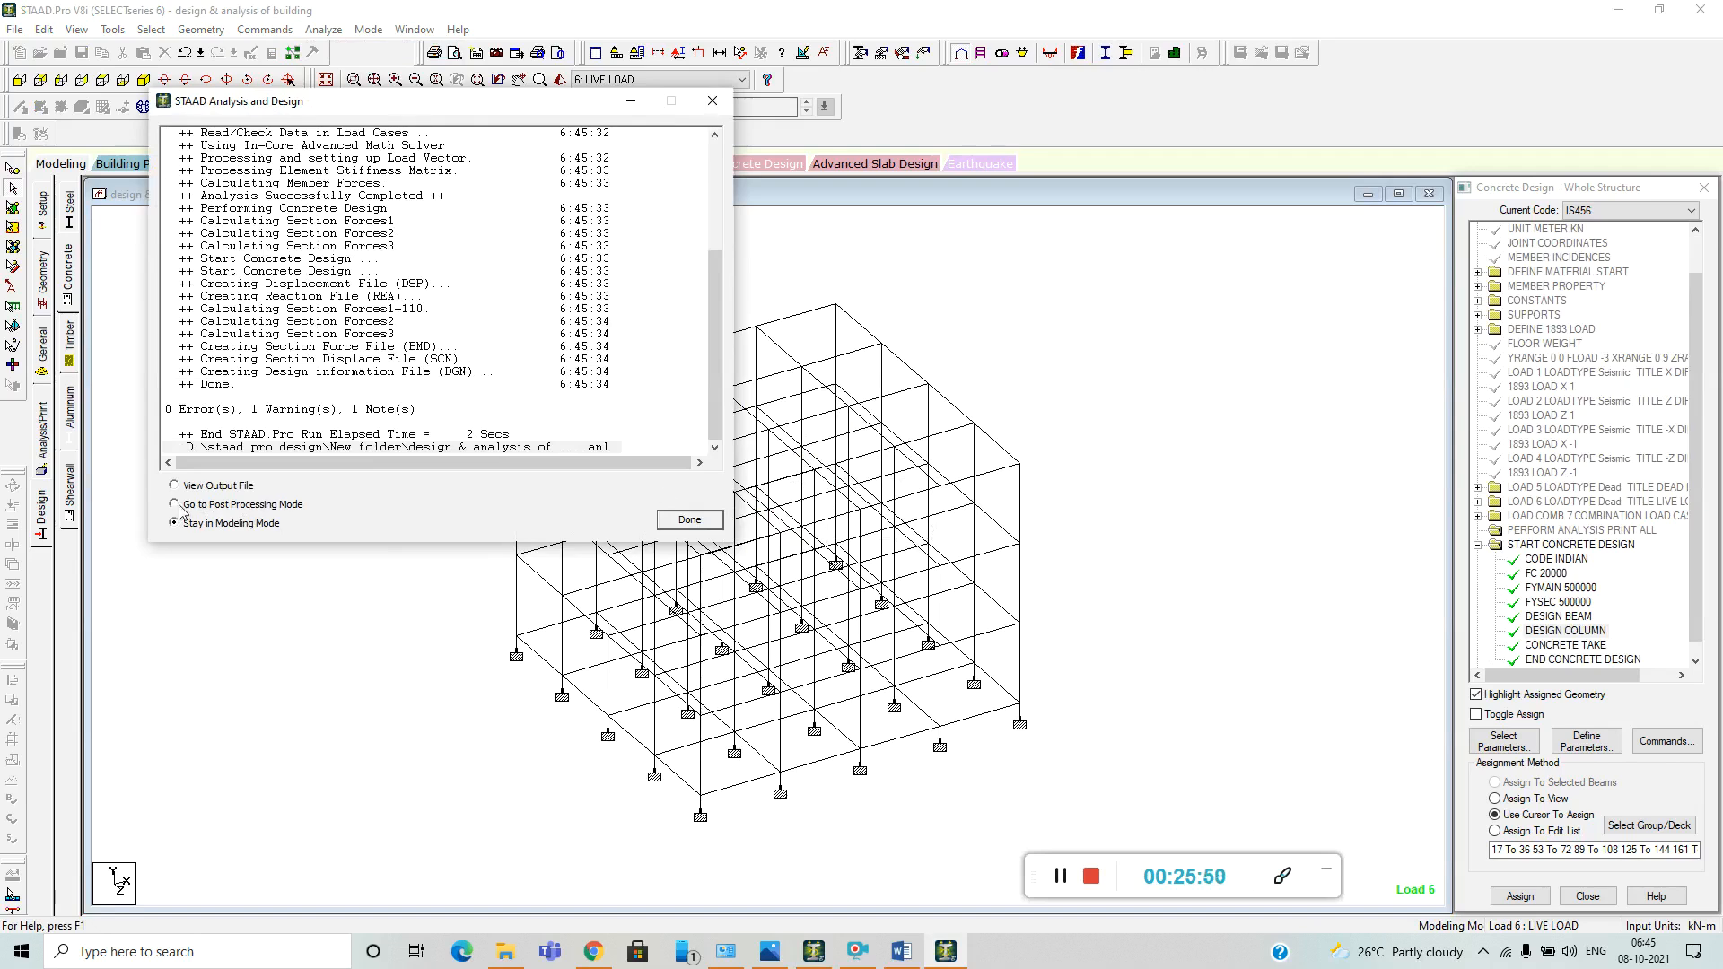
click(674, 521)
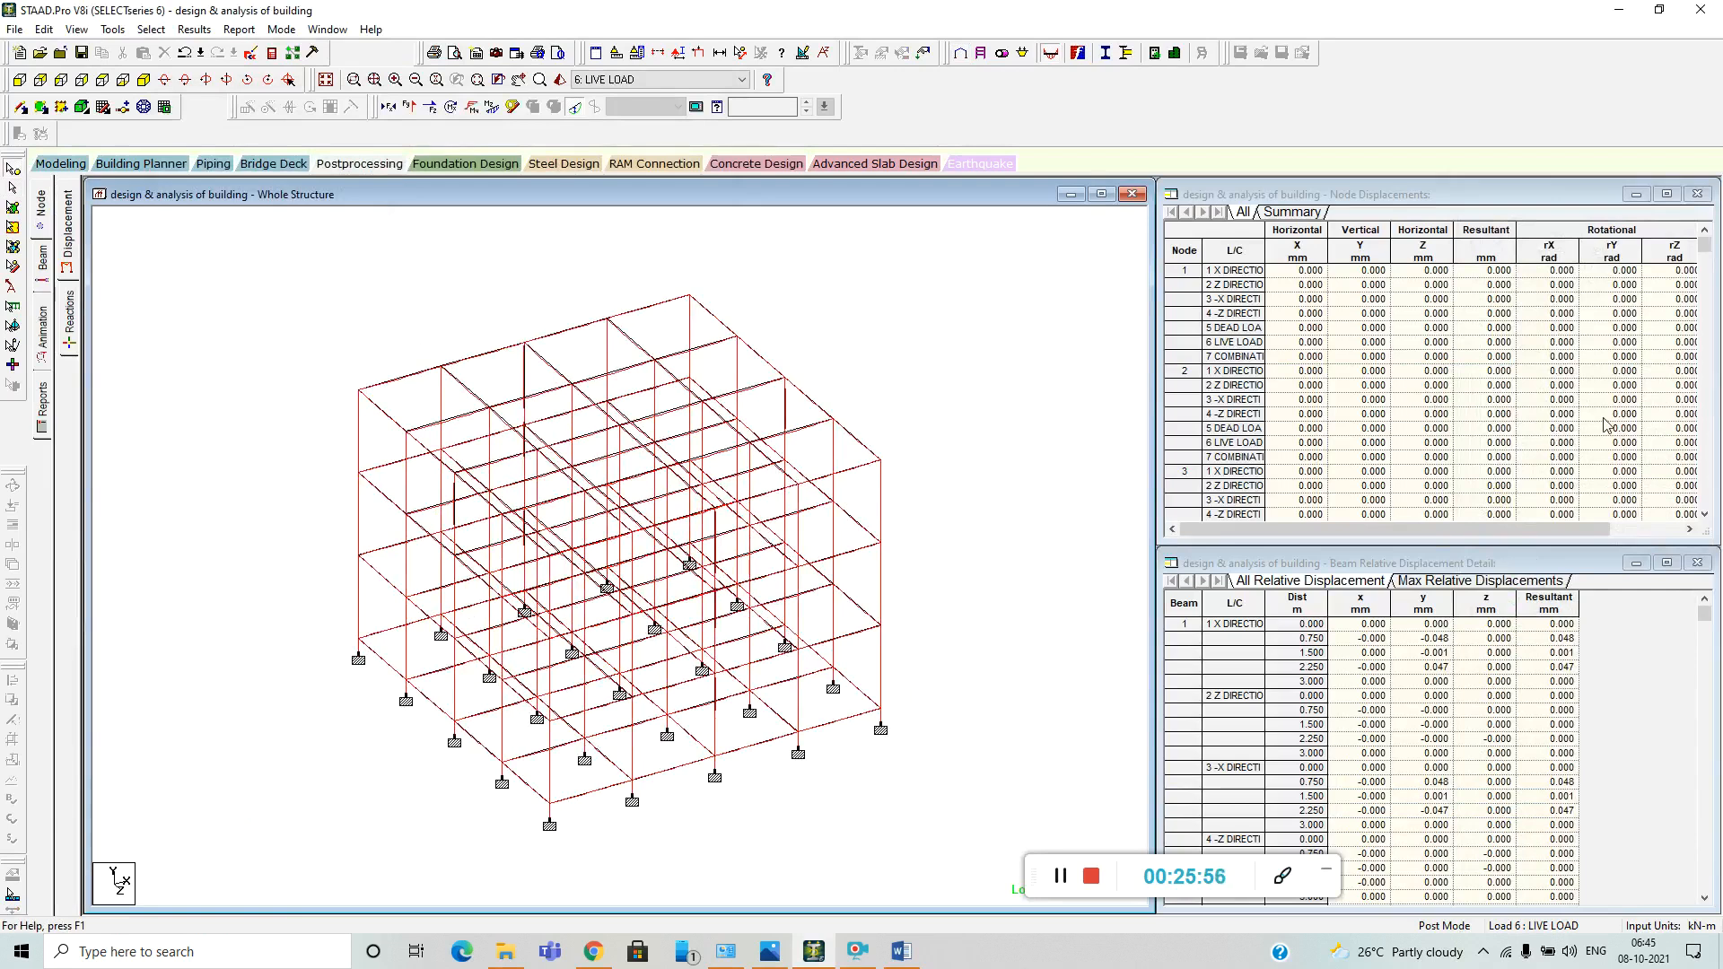
scroll(1606, 423, down, 1)
mouse_move(1703, 247)
mouse_down()
mouse_move(1704, 496)
mouse_move(1704, 256)
mouse_up()
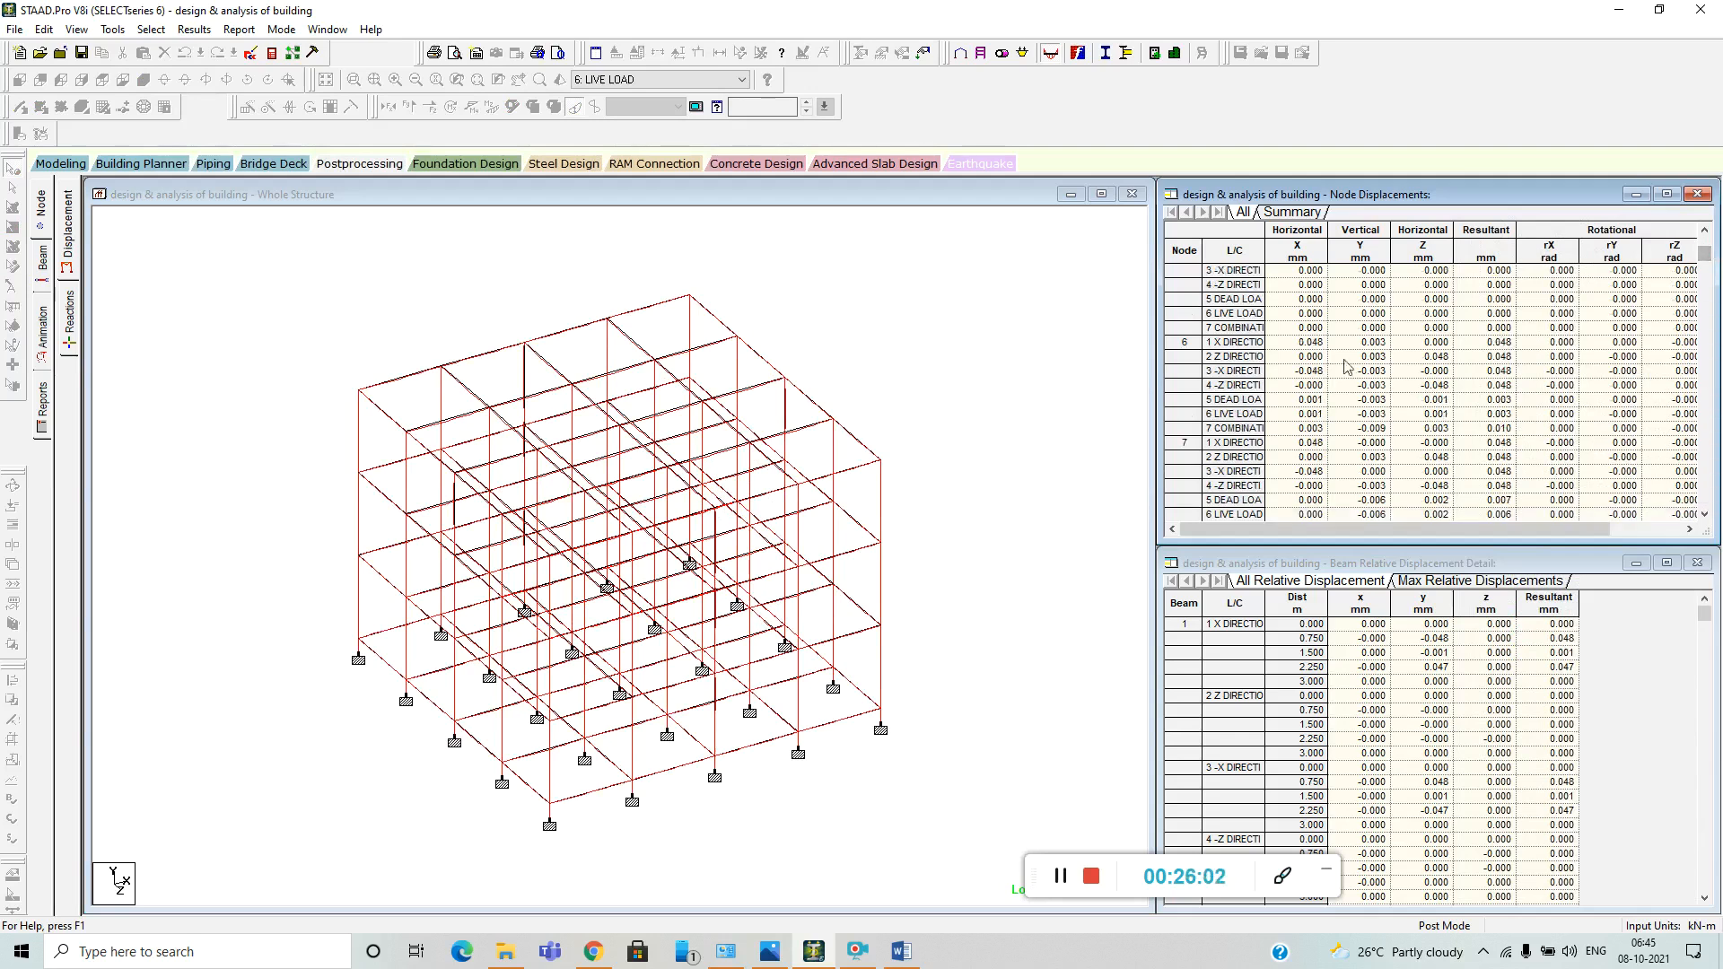
scroll(928, 471, down, 3)
scroll(965, 496, up, 4)
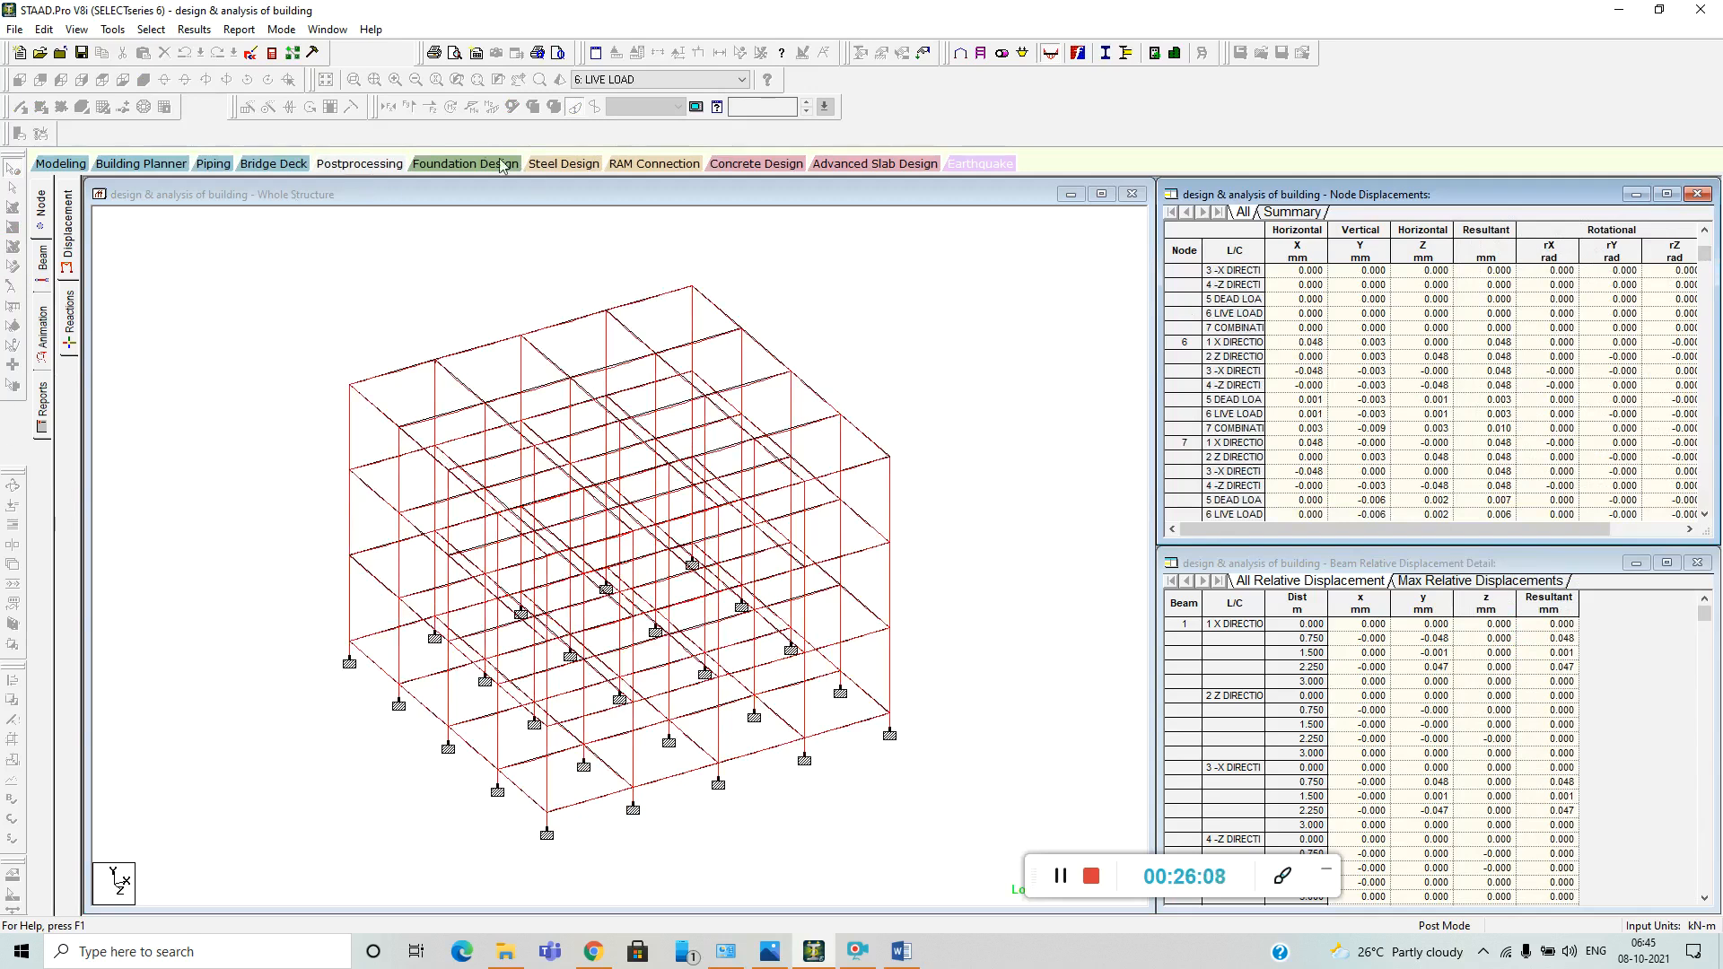
Export all supports with all seven load cases to foundation design and launch STAAD.foundation.
click(466, 163)
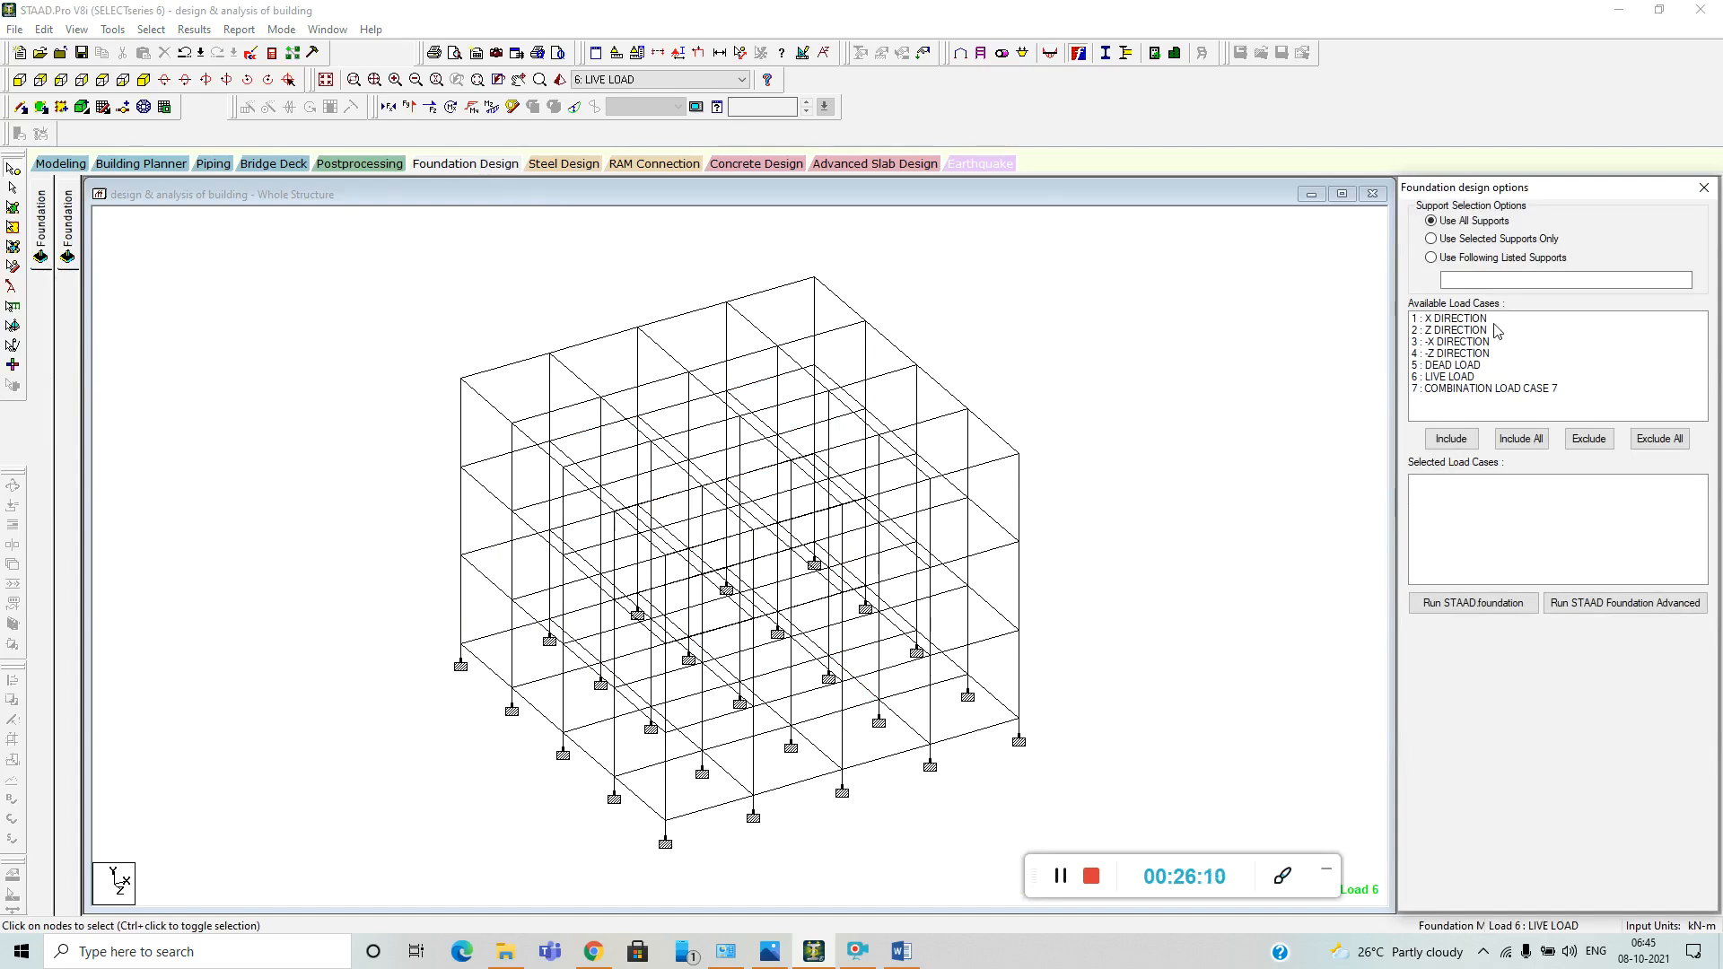
click(1520, 438)
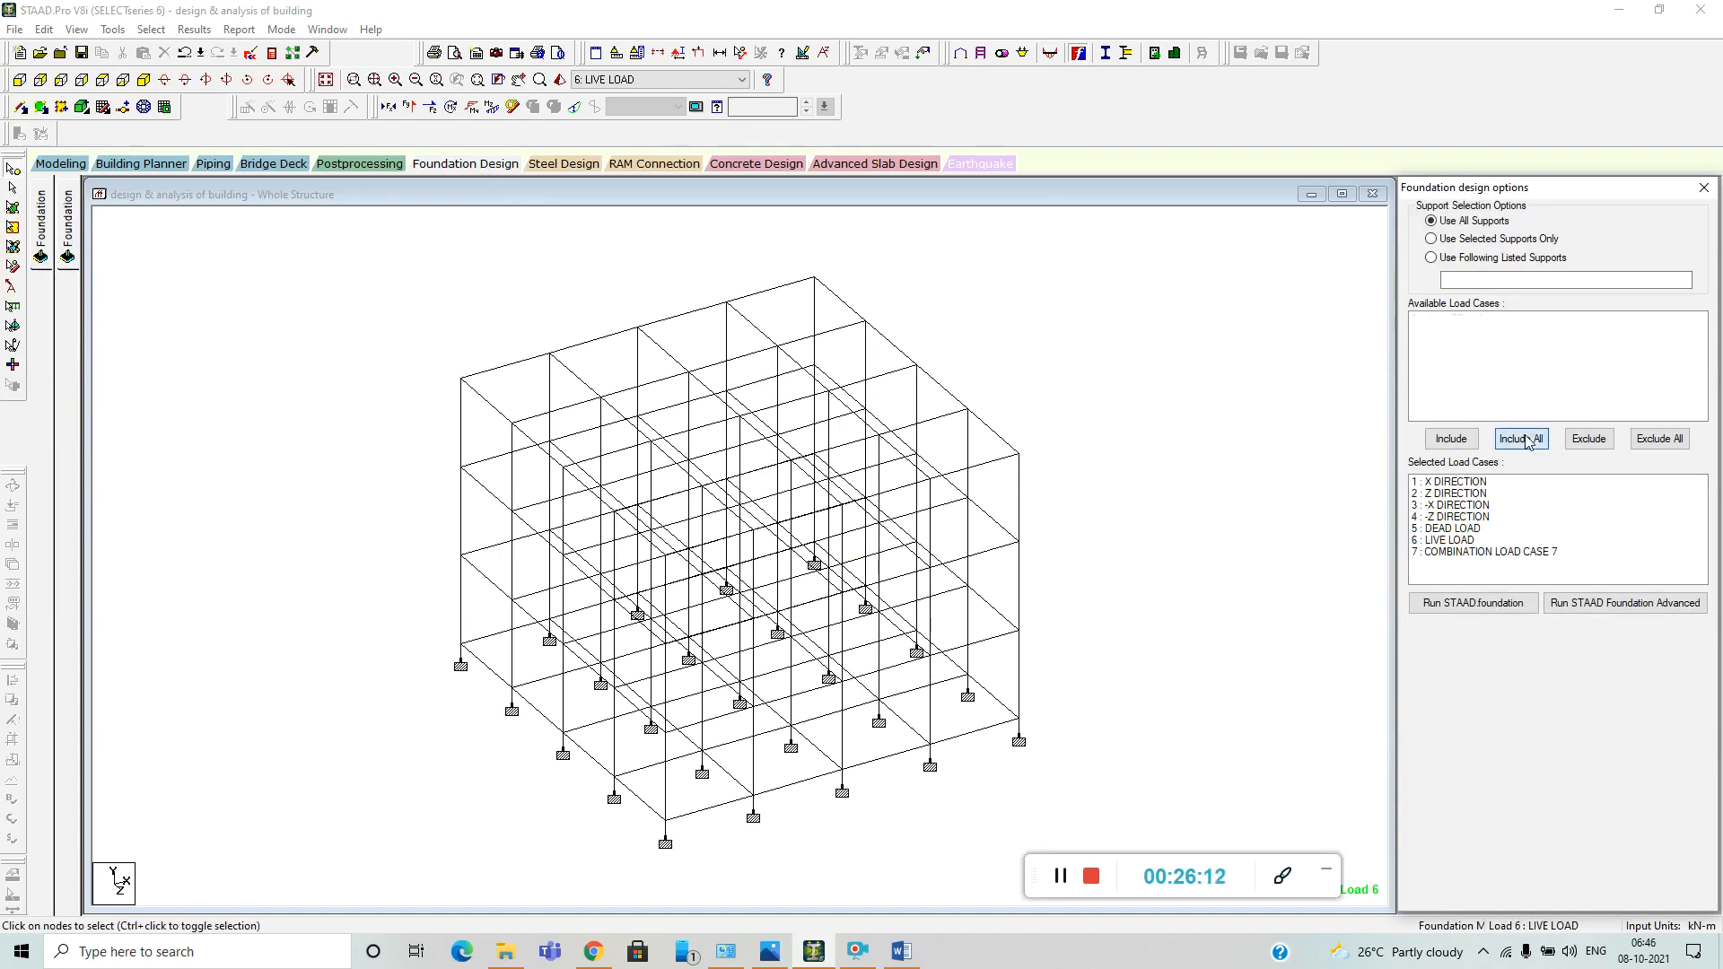
click(1489, 606)
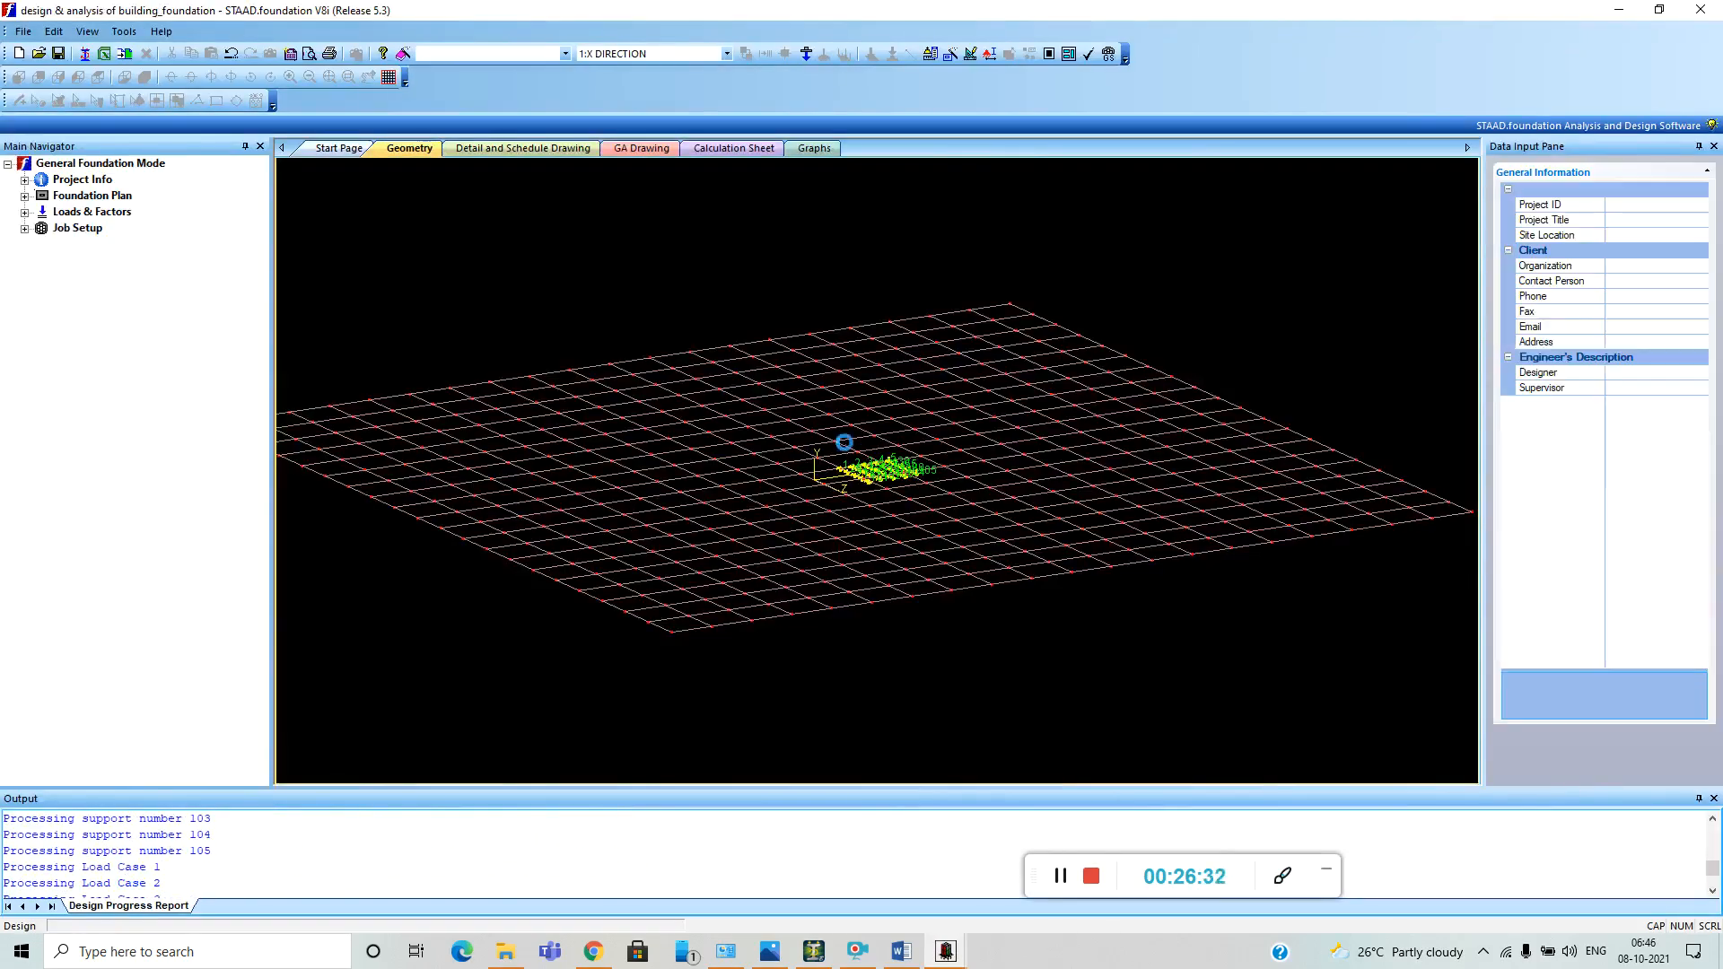
Generate the service load combinations from number 101 and the ultimate ones from 201, using the ASCE 7-05 table.
scroll(855, 501, up, 5)
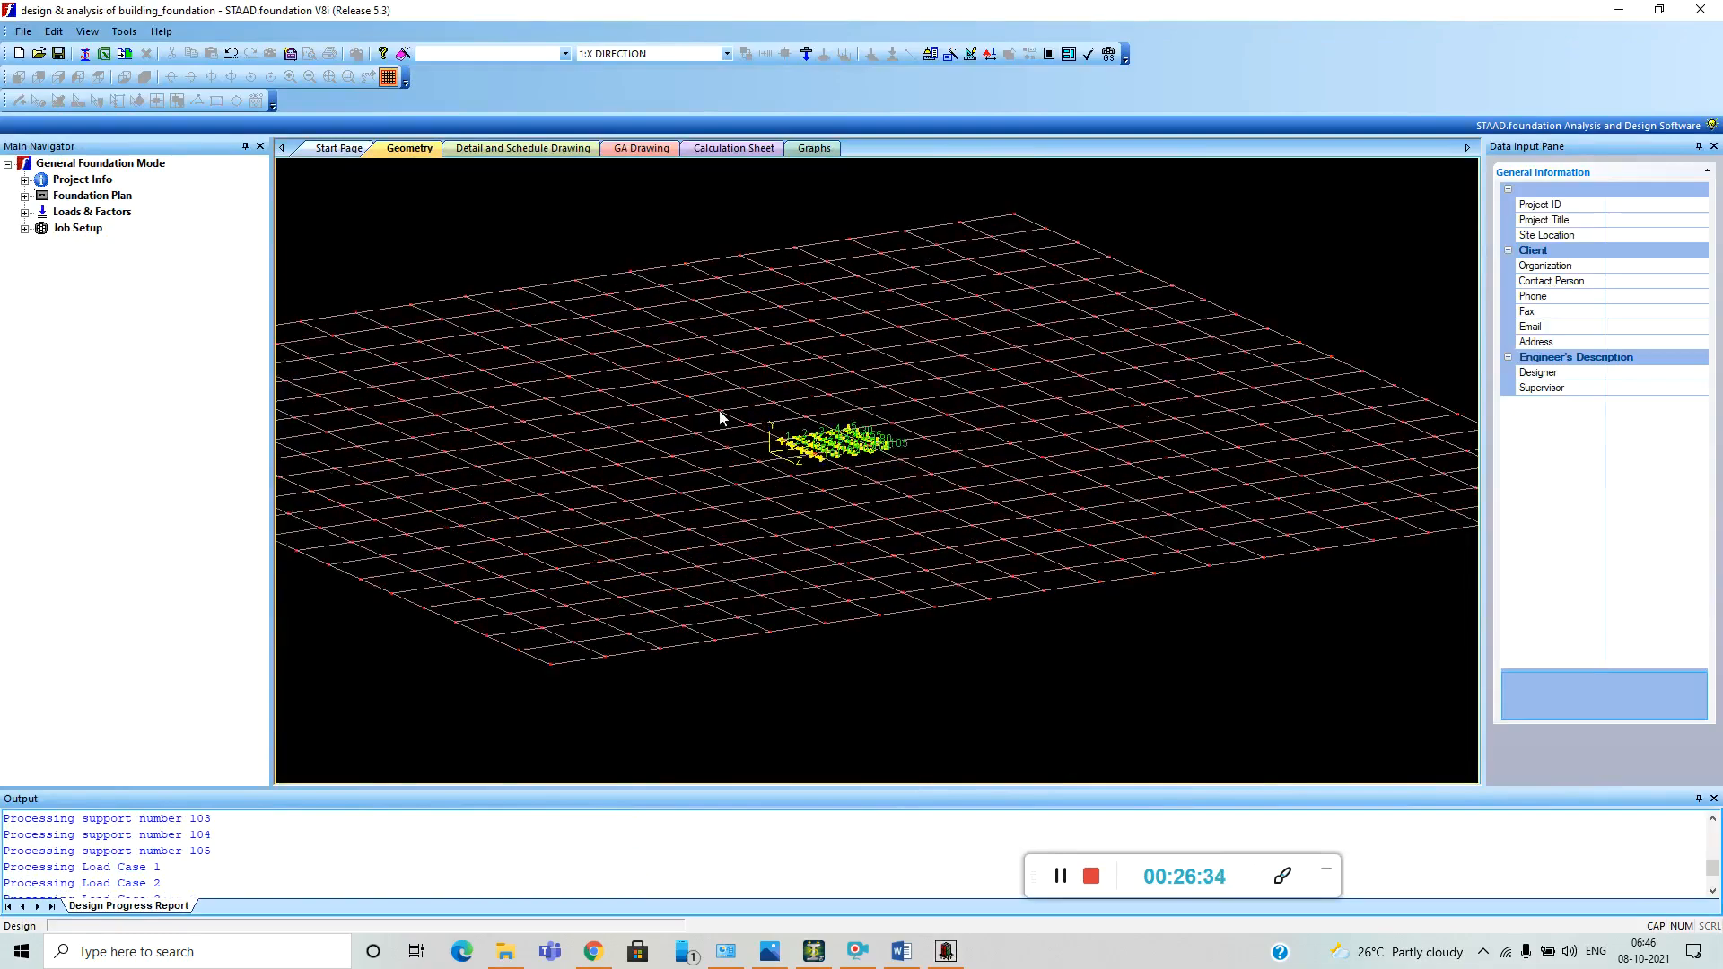
scroll(825, 457, up, 5)
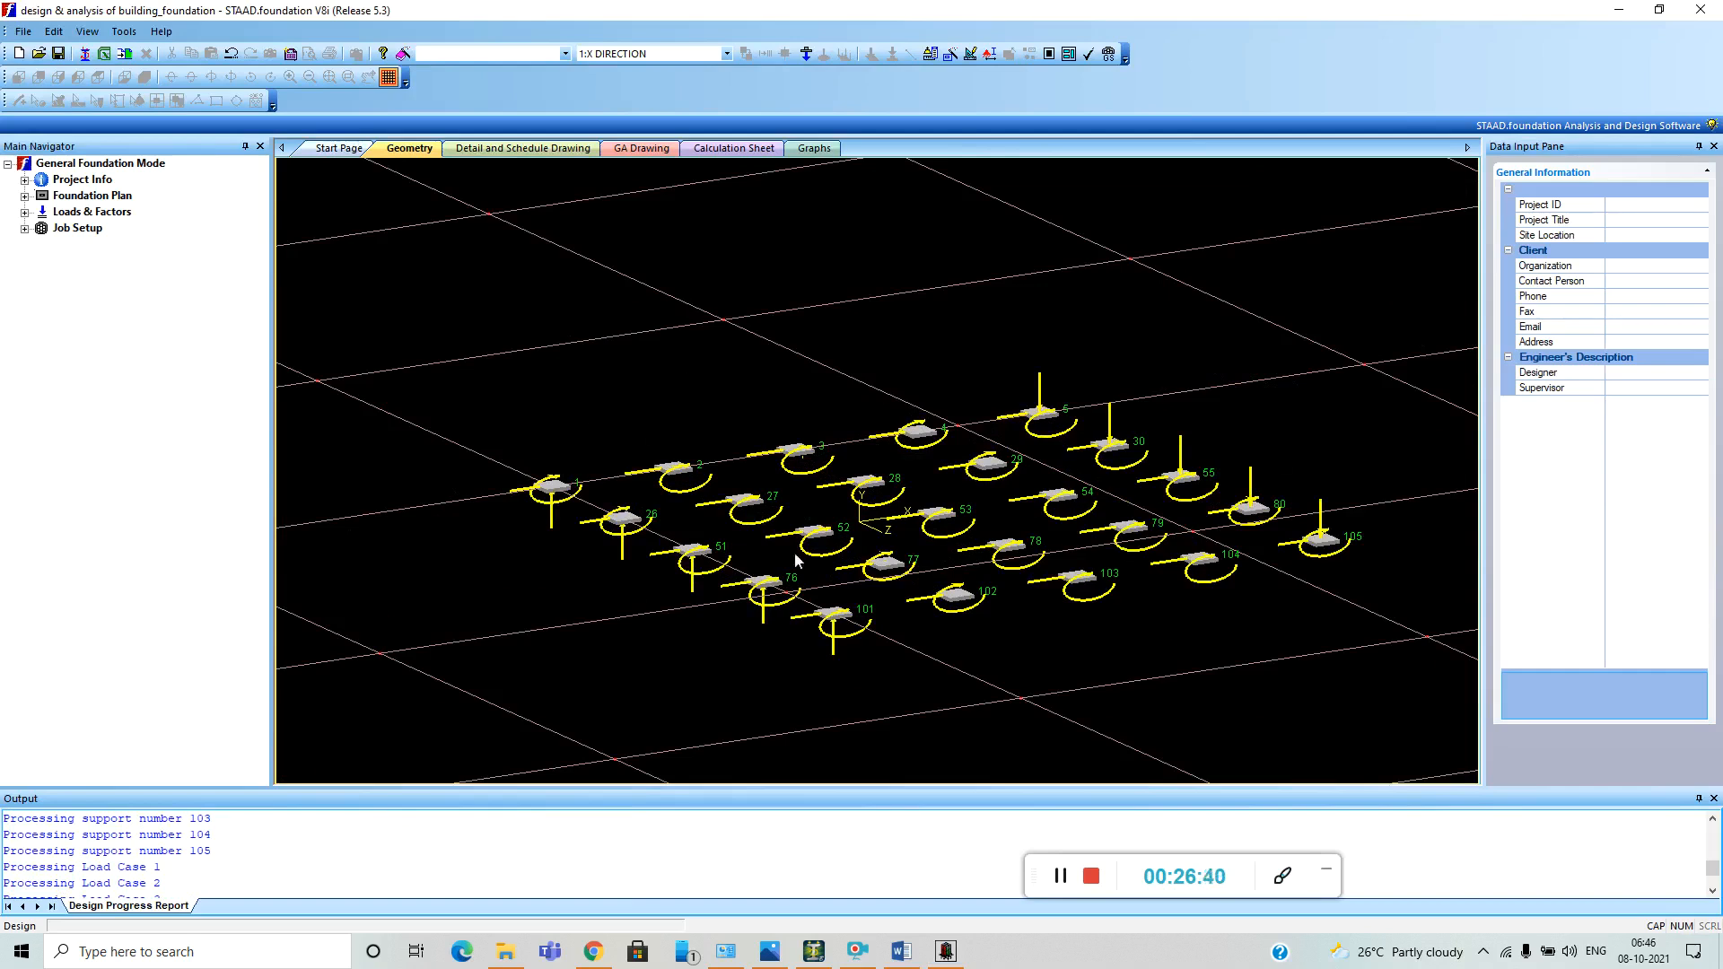
scroll(794, 551, down, 5)
scroll(789, 484, up, 4)
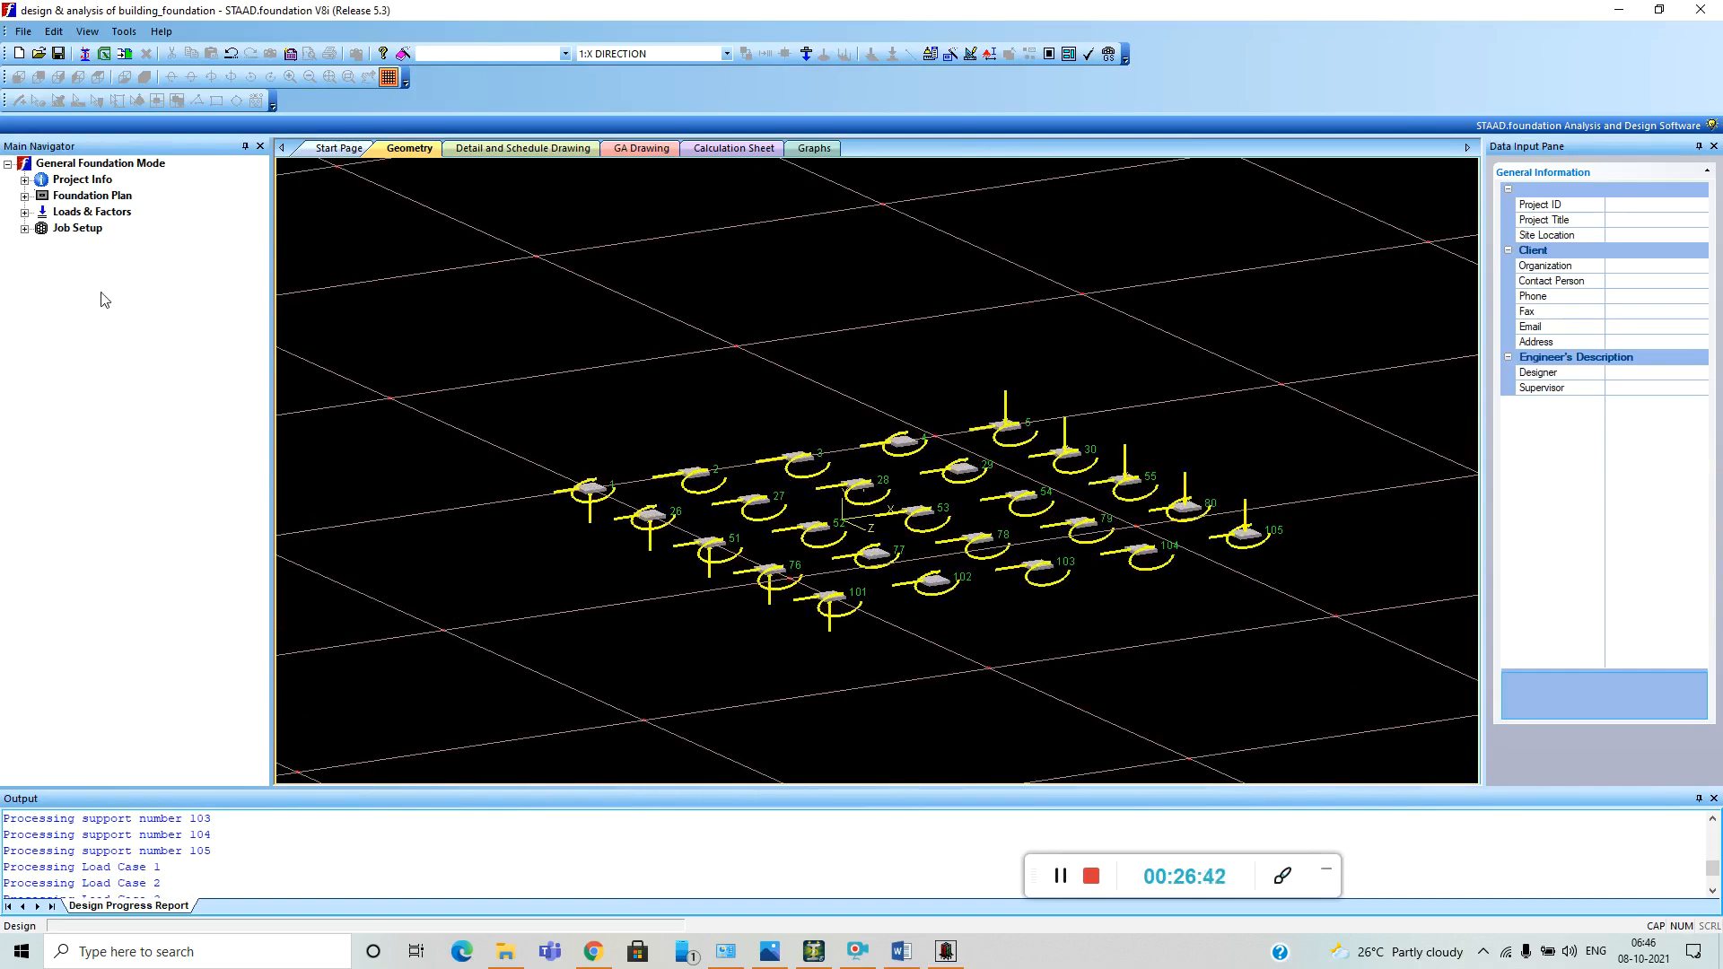
click(26, 196)
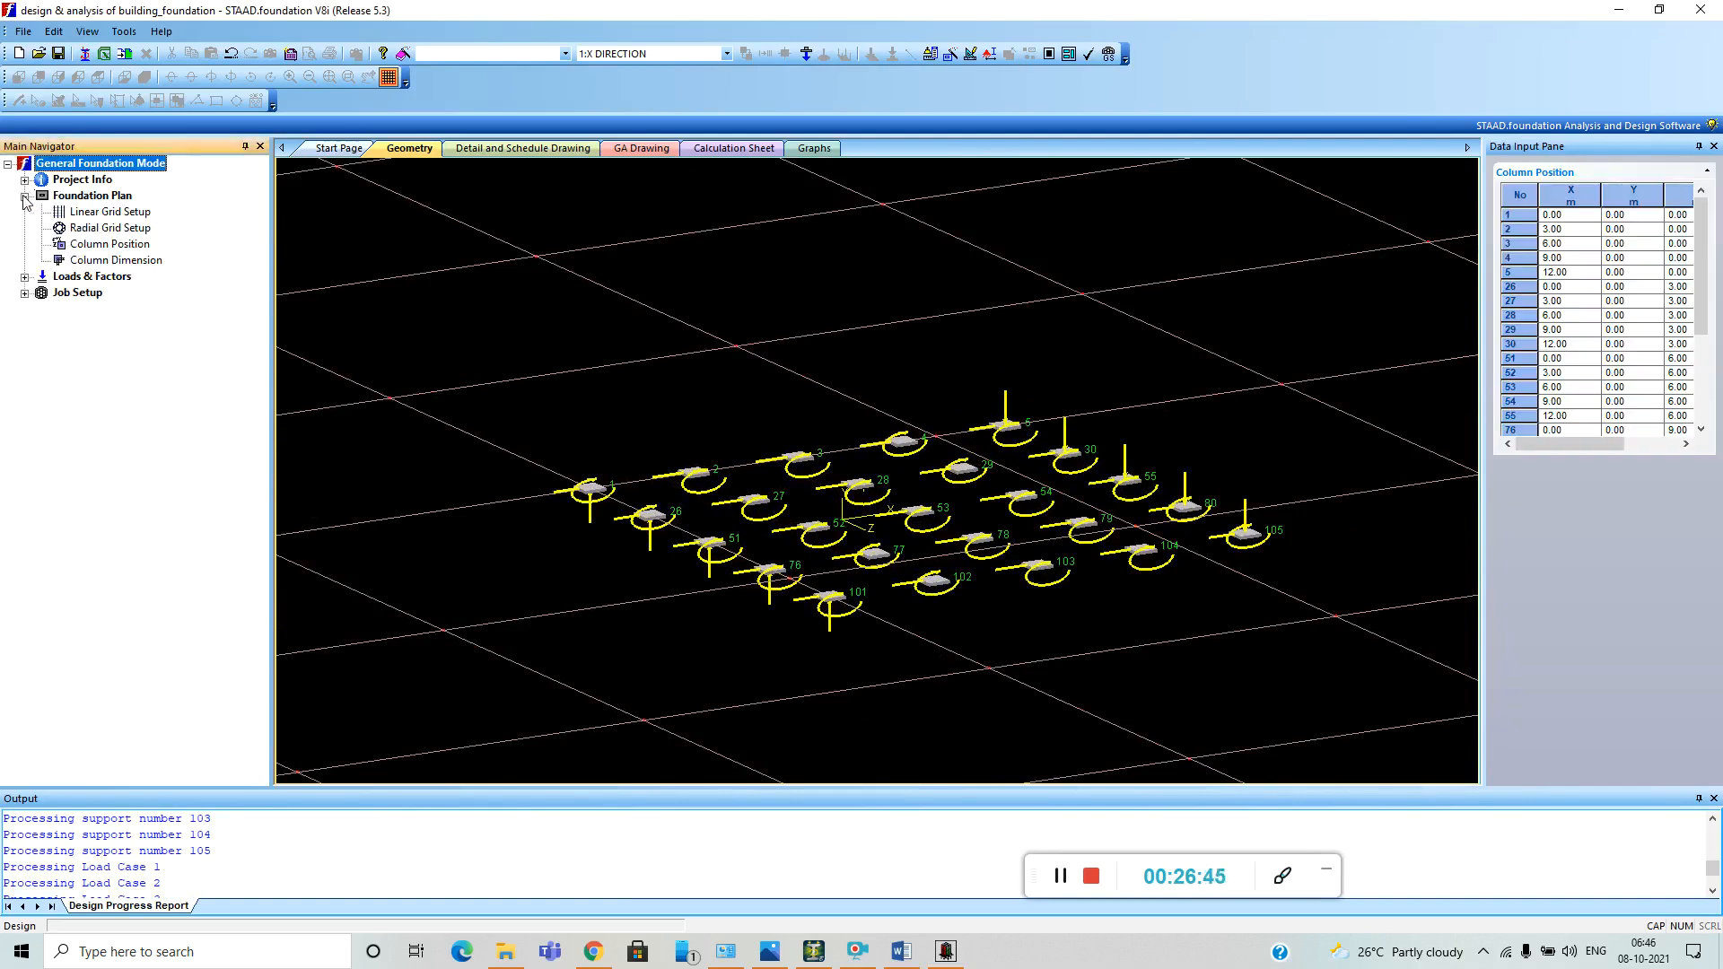
click(25, 277)
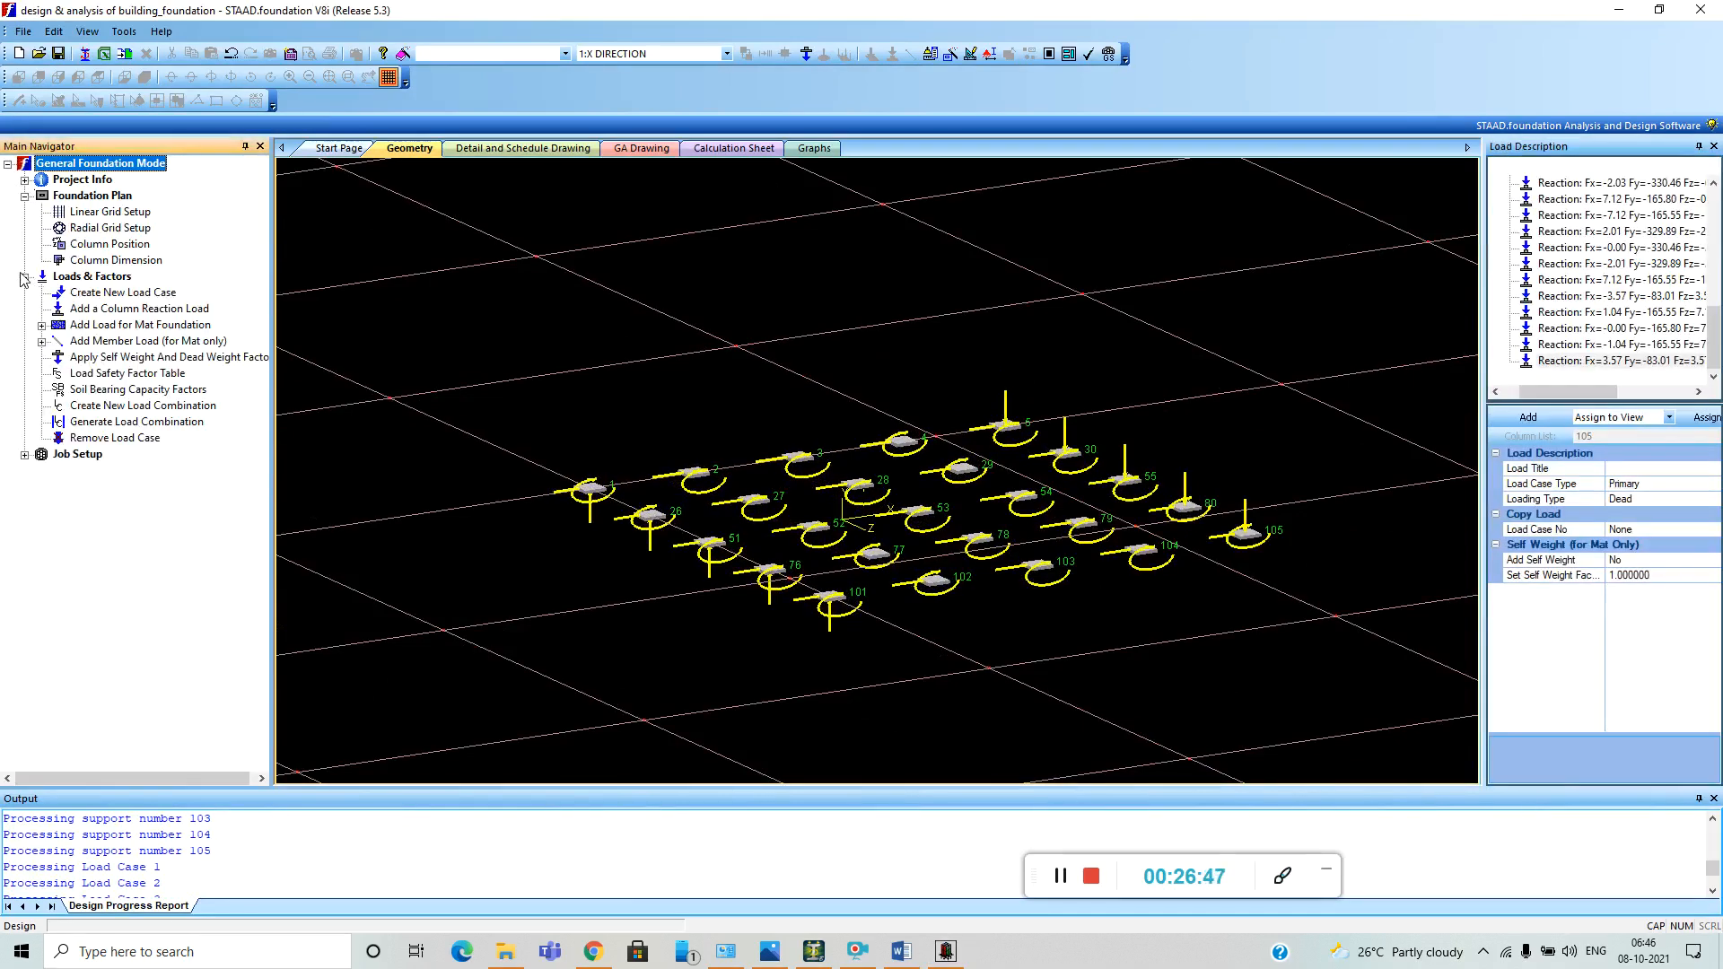
click(172, 423)
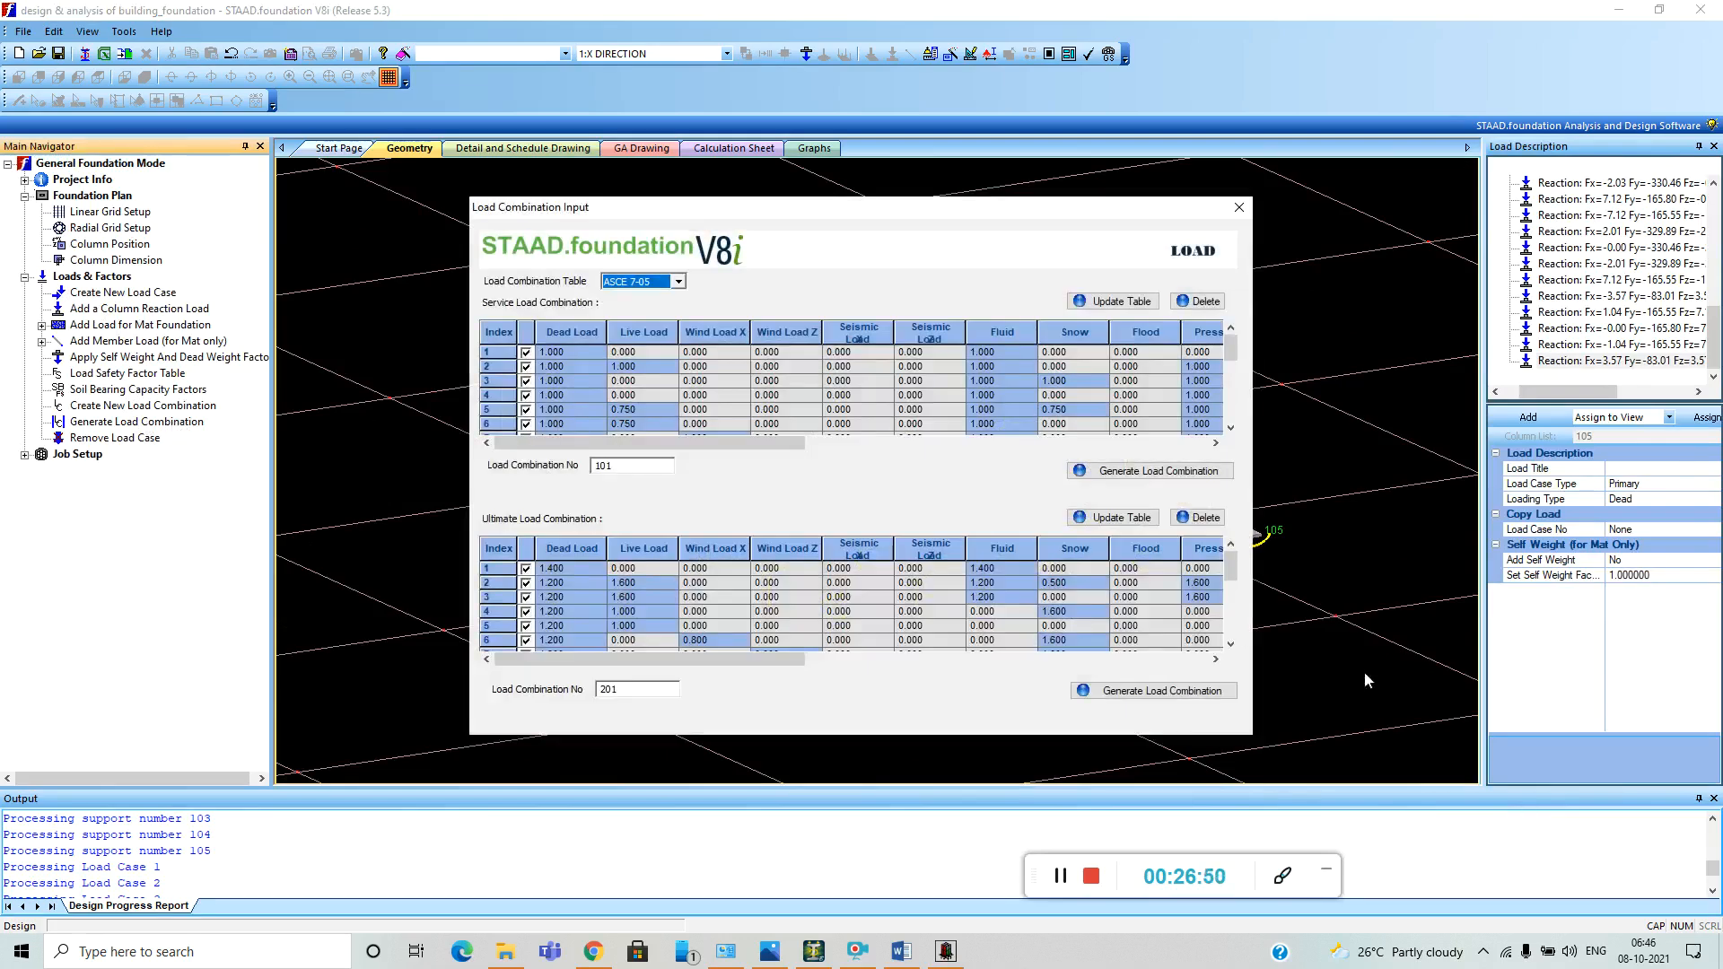
click(1157, 471)
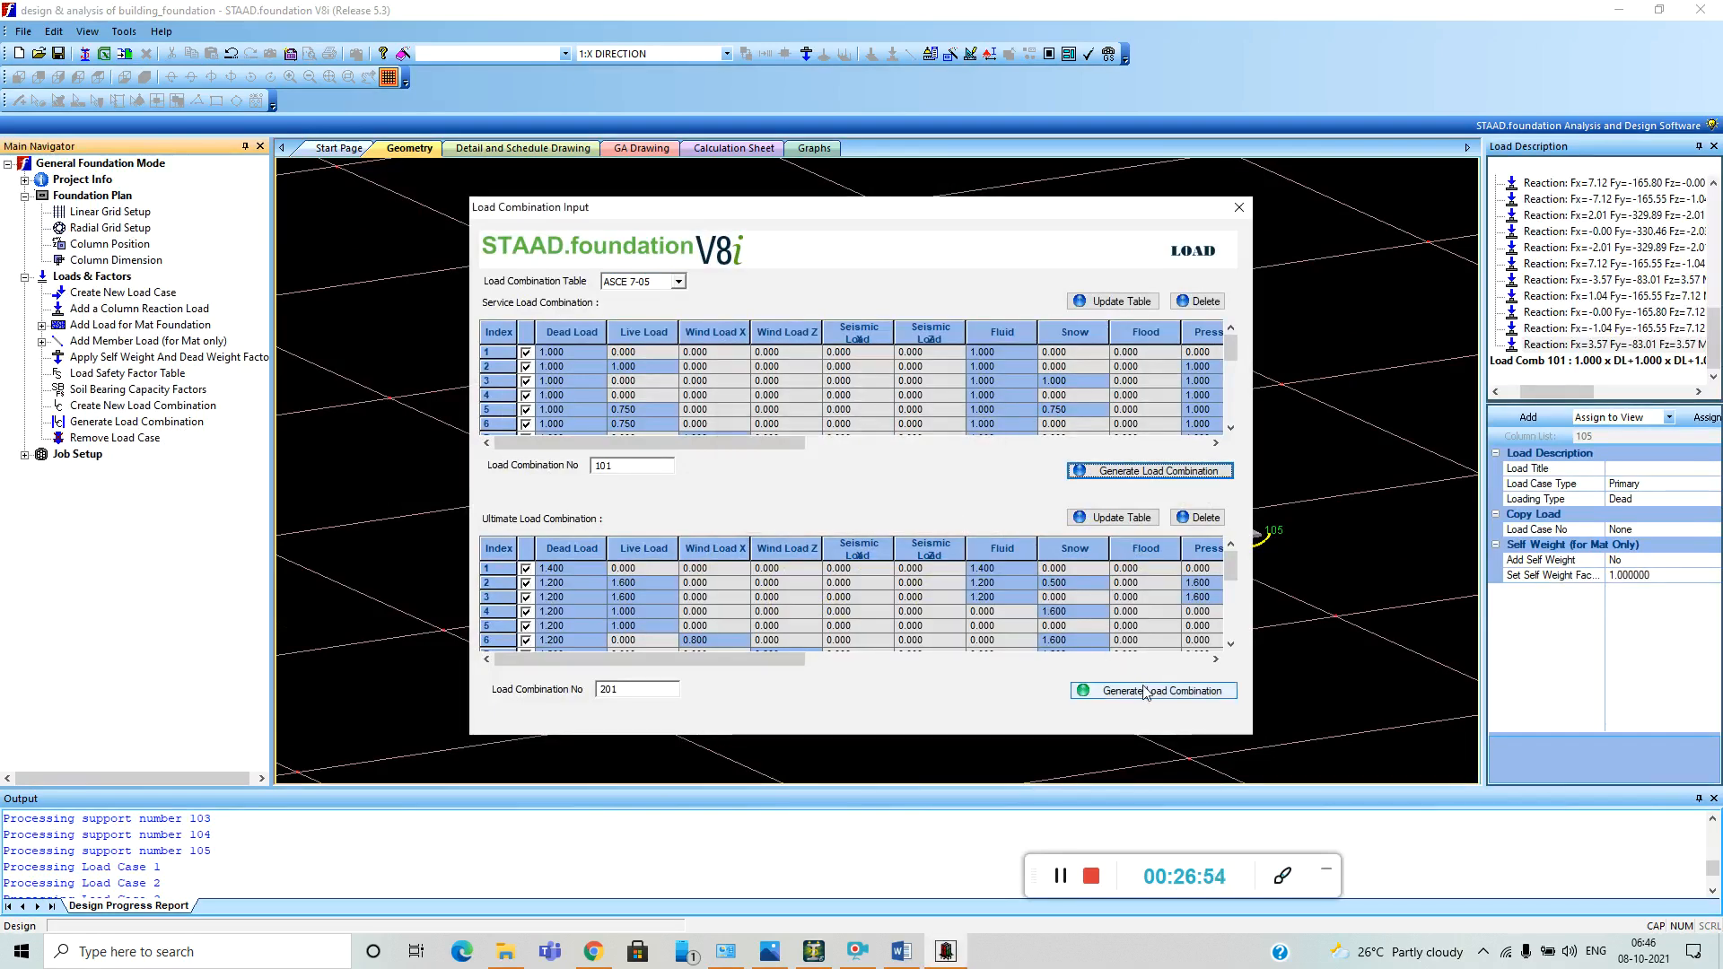
click(1197, 690)
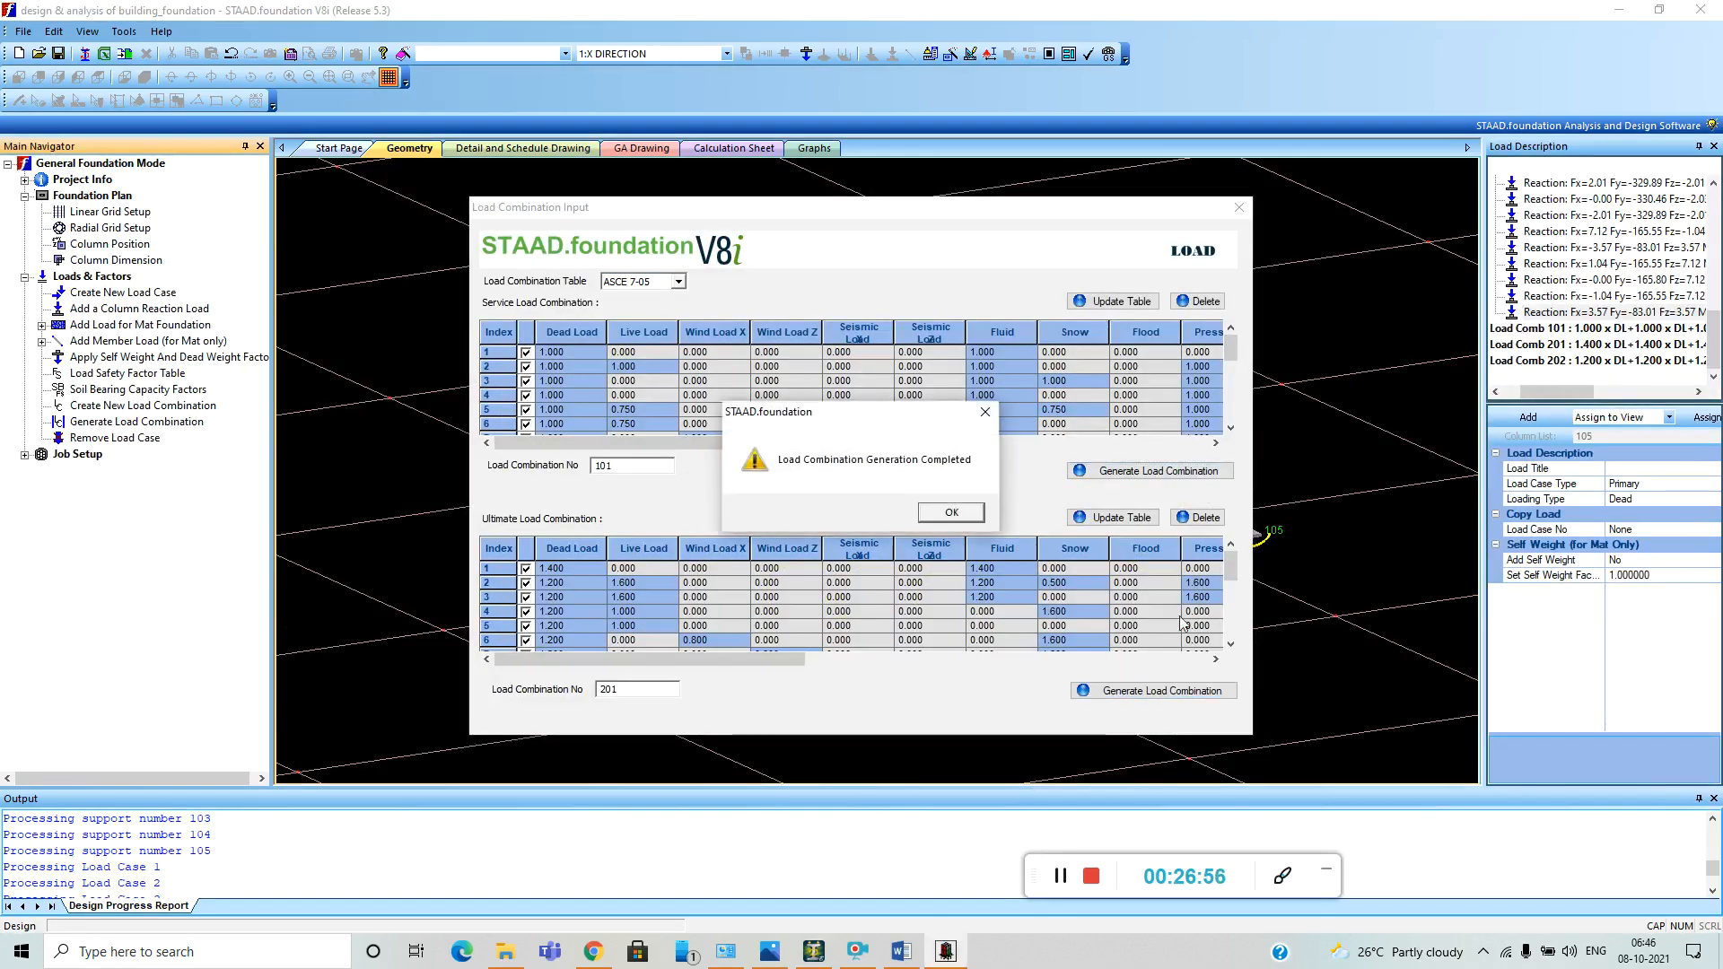
click(959, 519)
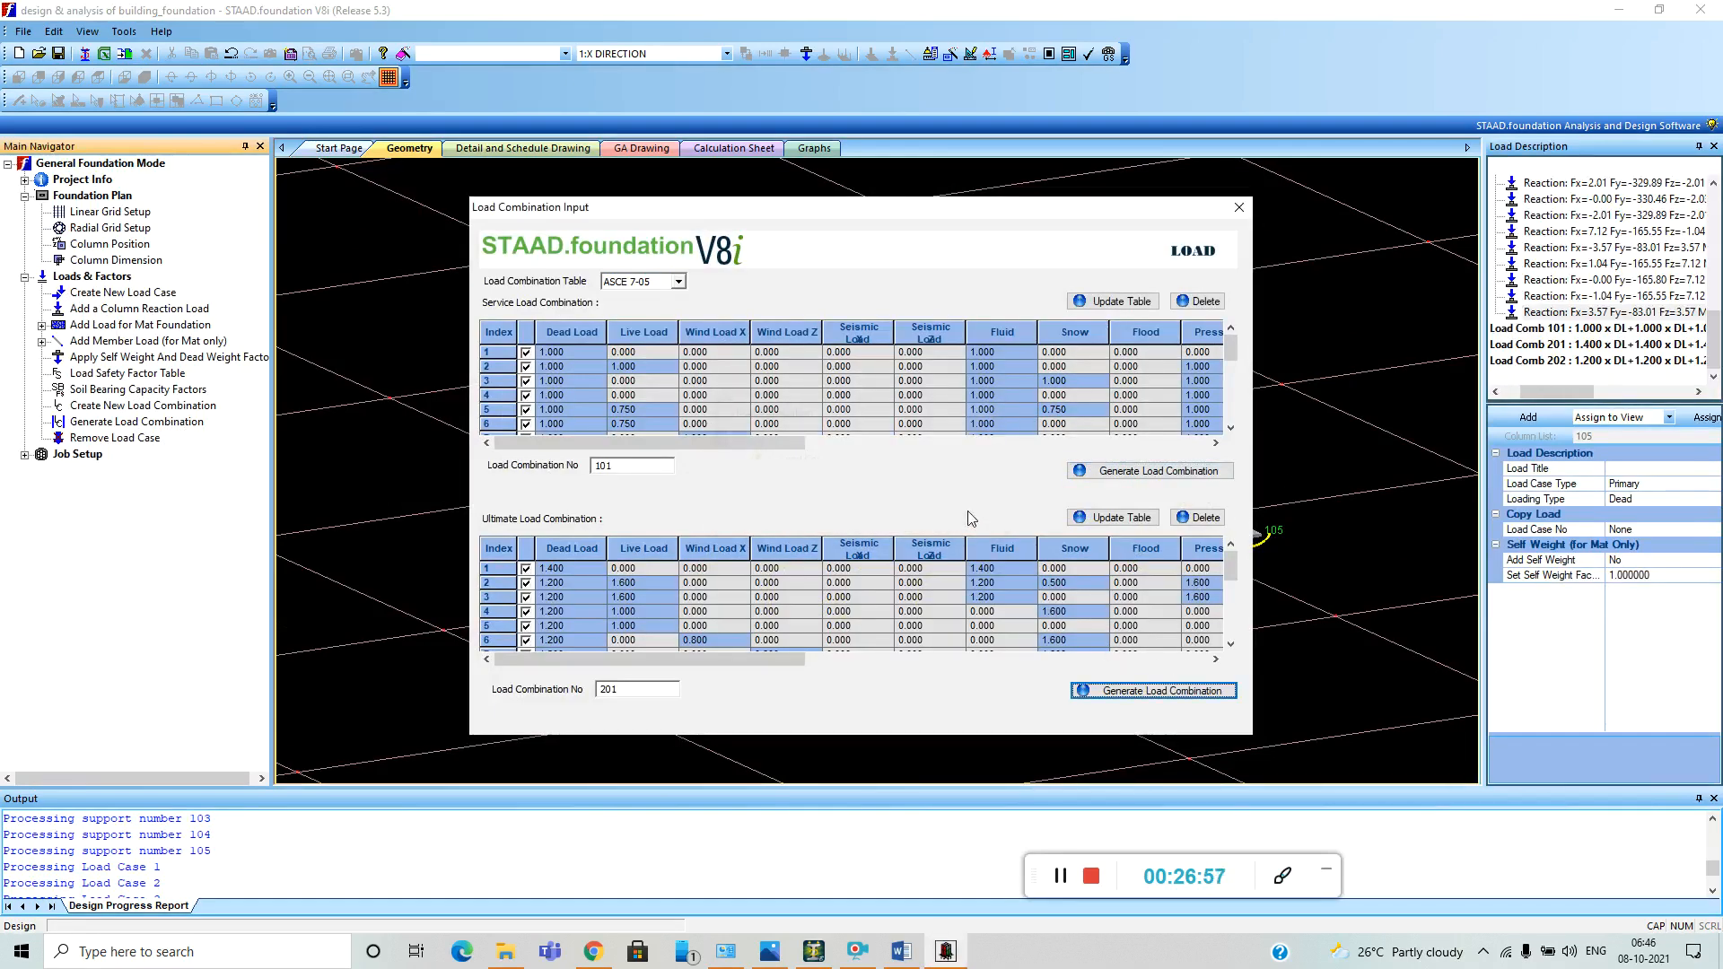
click(1240, 207)
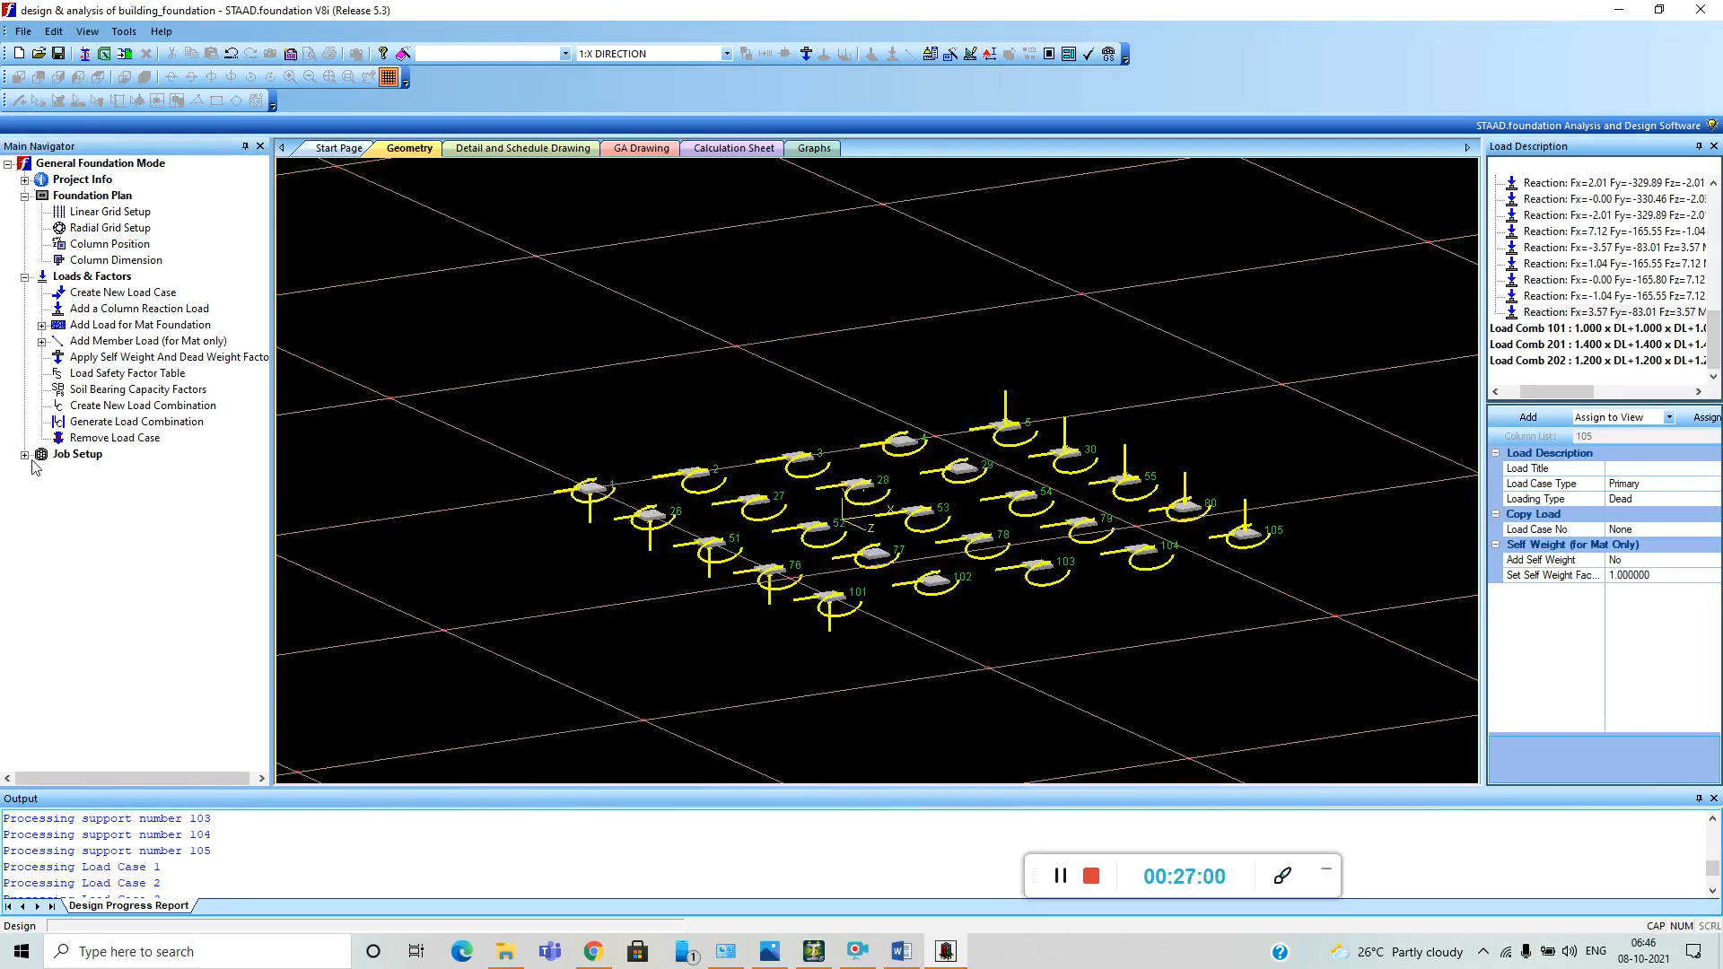
Start a new foundation job and name it DESIGN AND ANALSIS OF BUILDING.
click(25, 455)
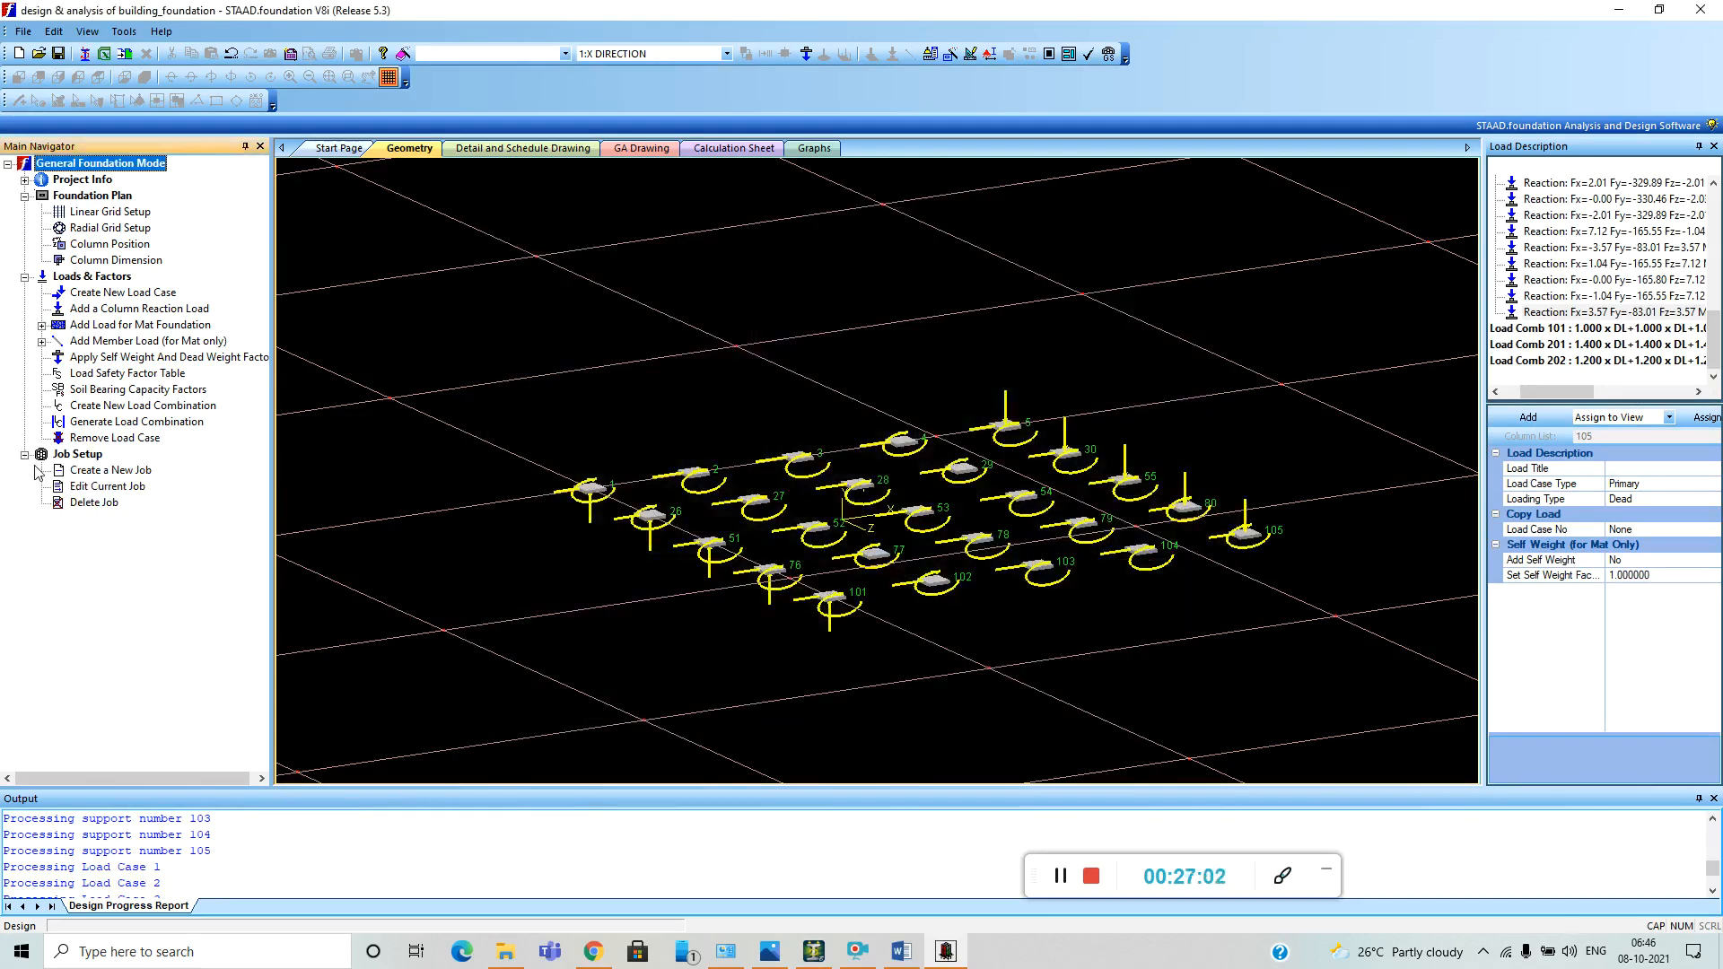
click(108, 470)
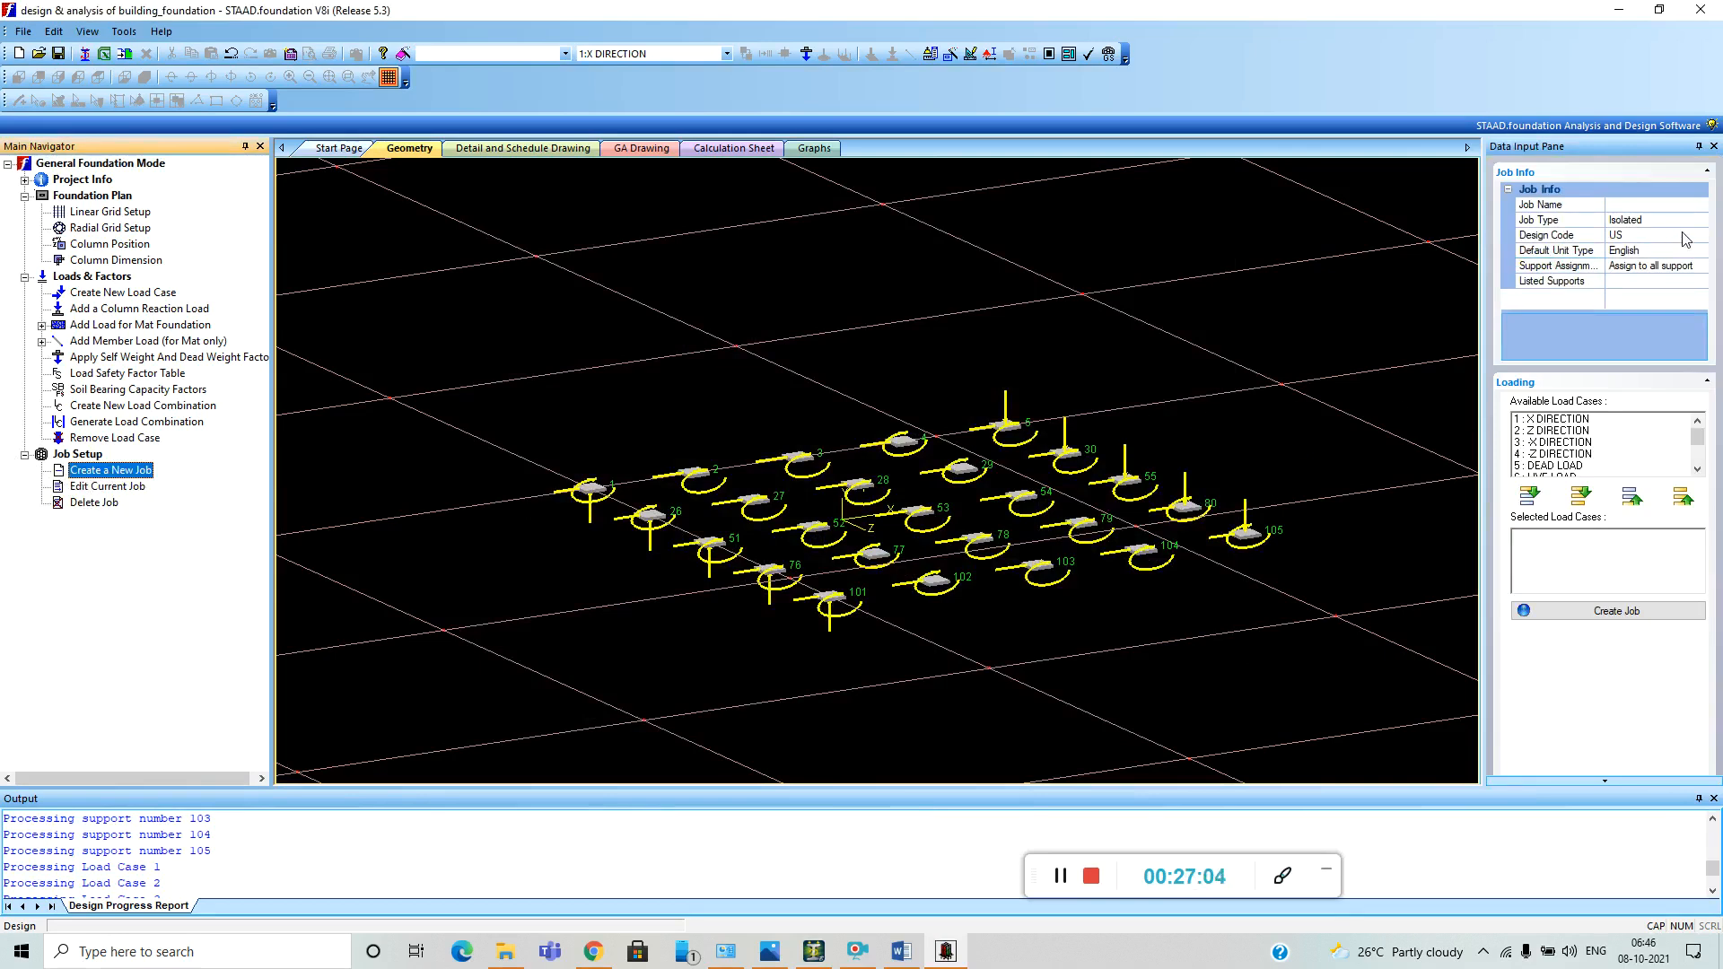
click(1649, 206)
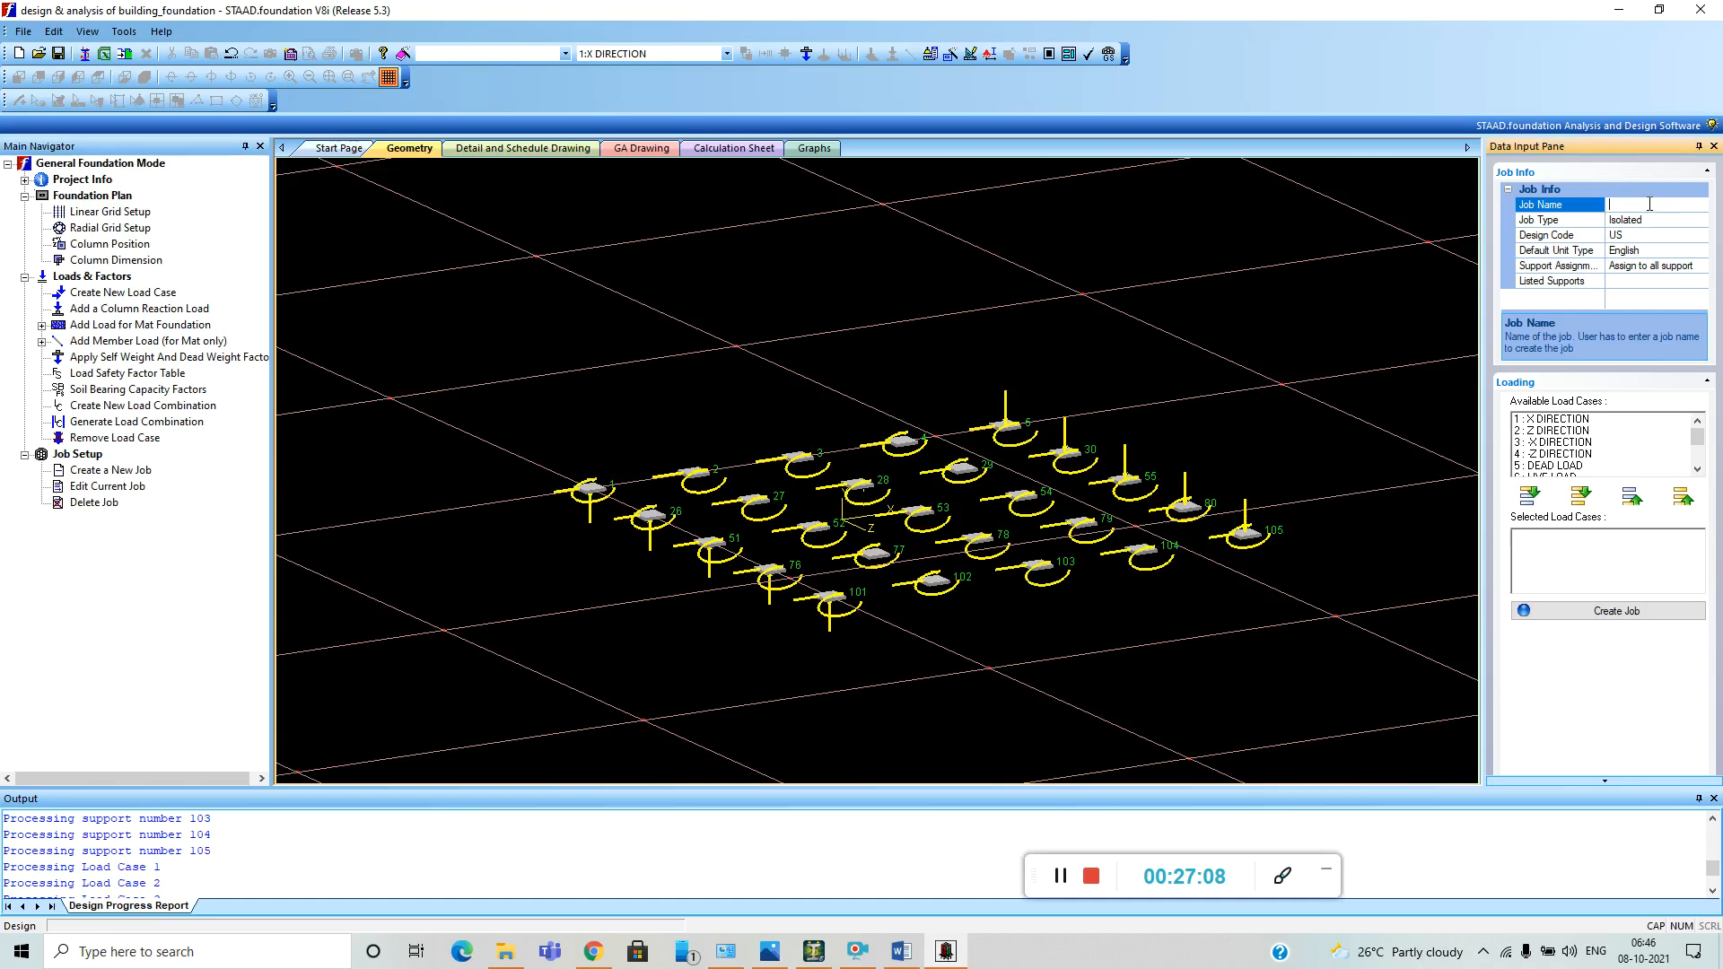
text(DESI)
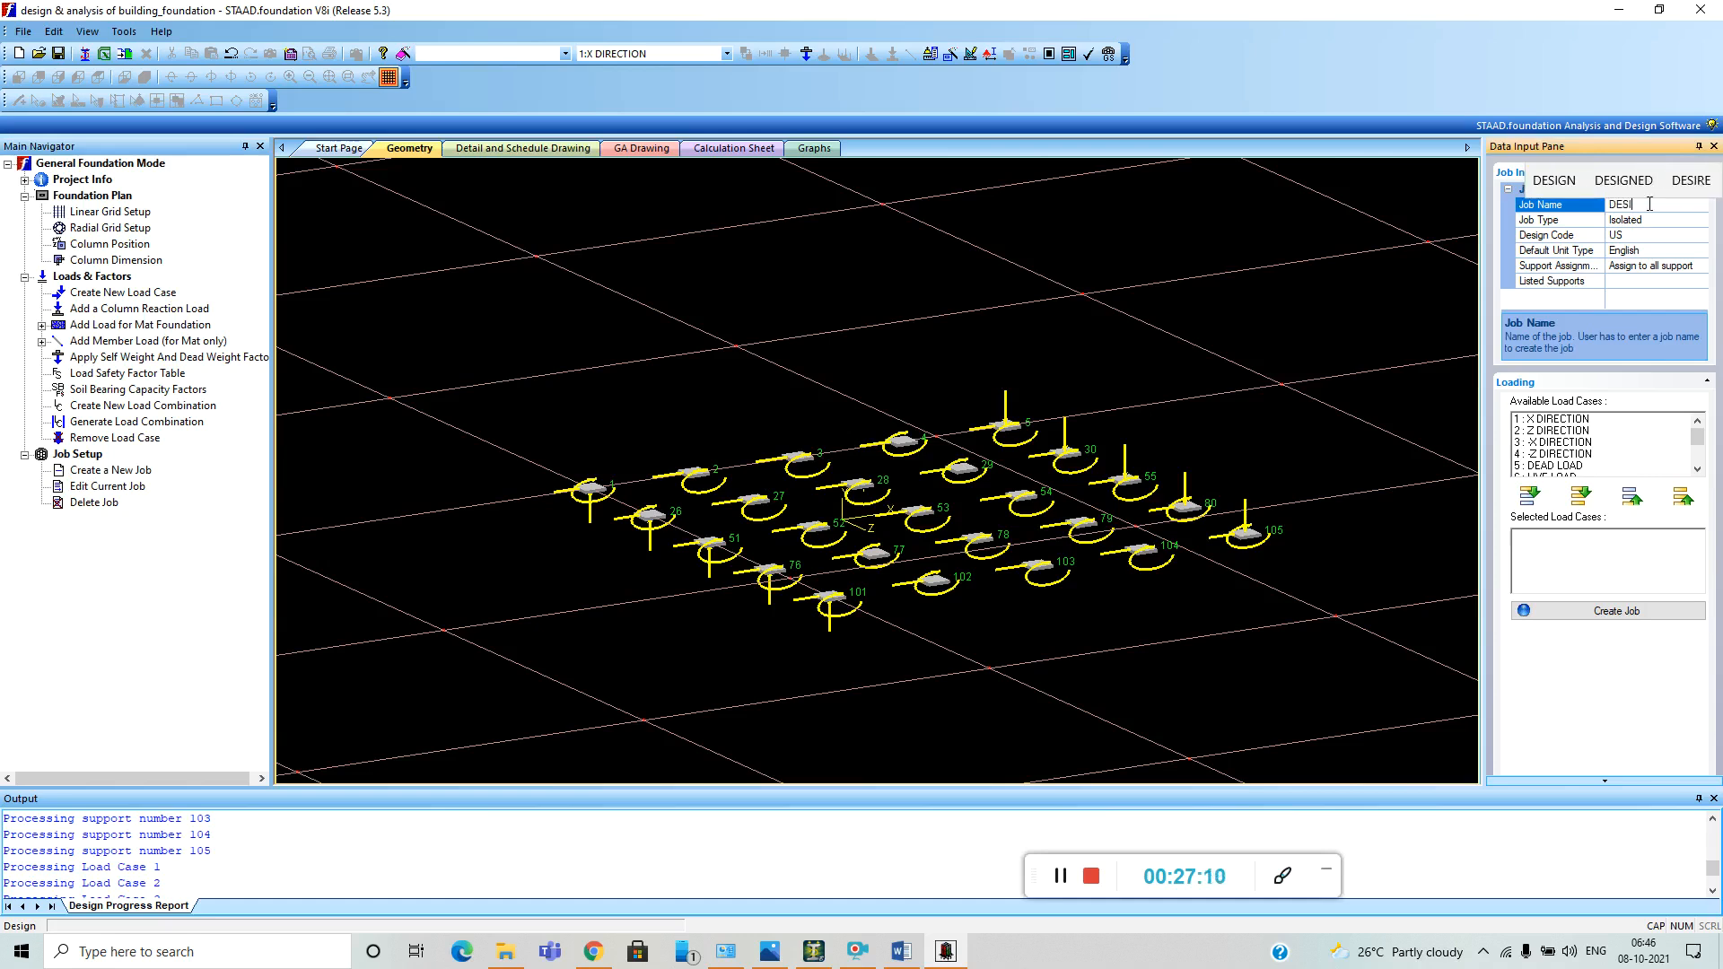
text(GN )
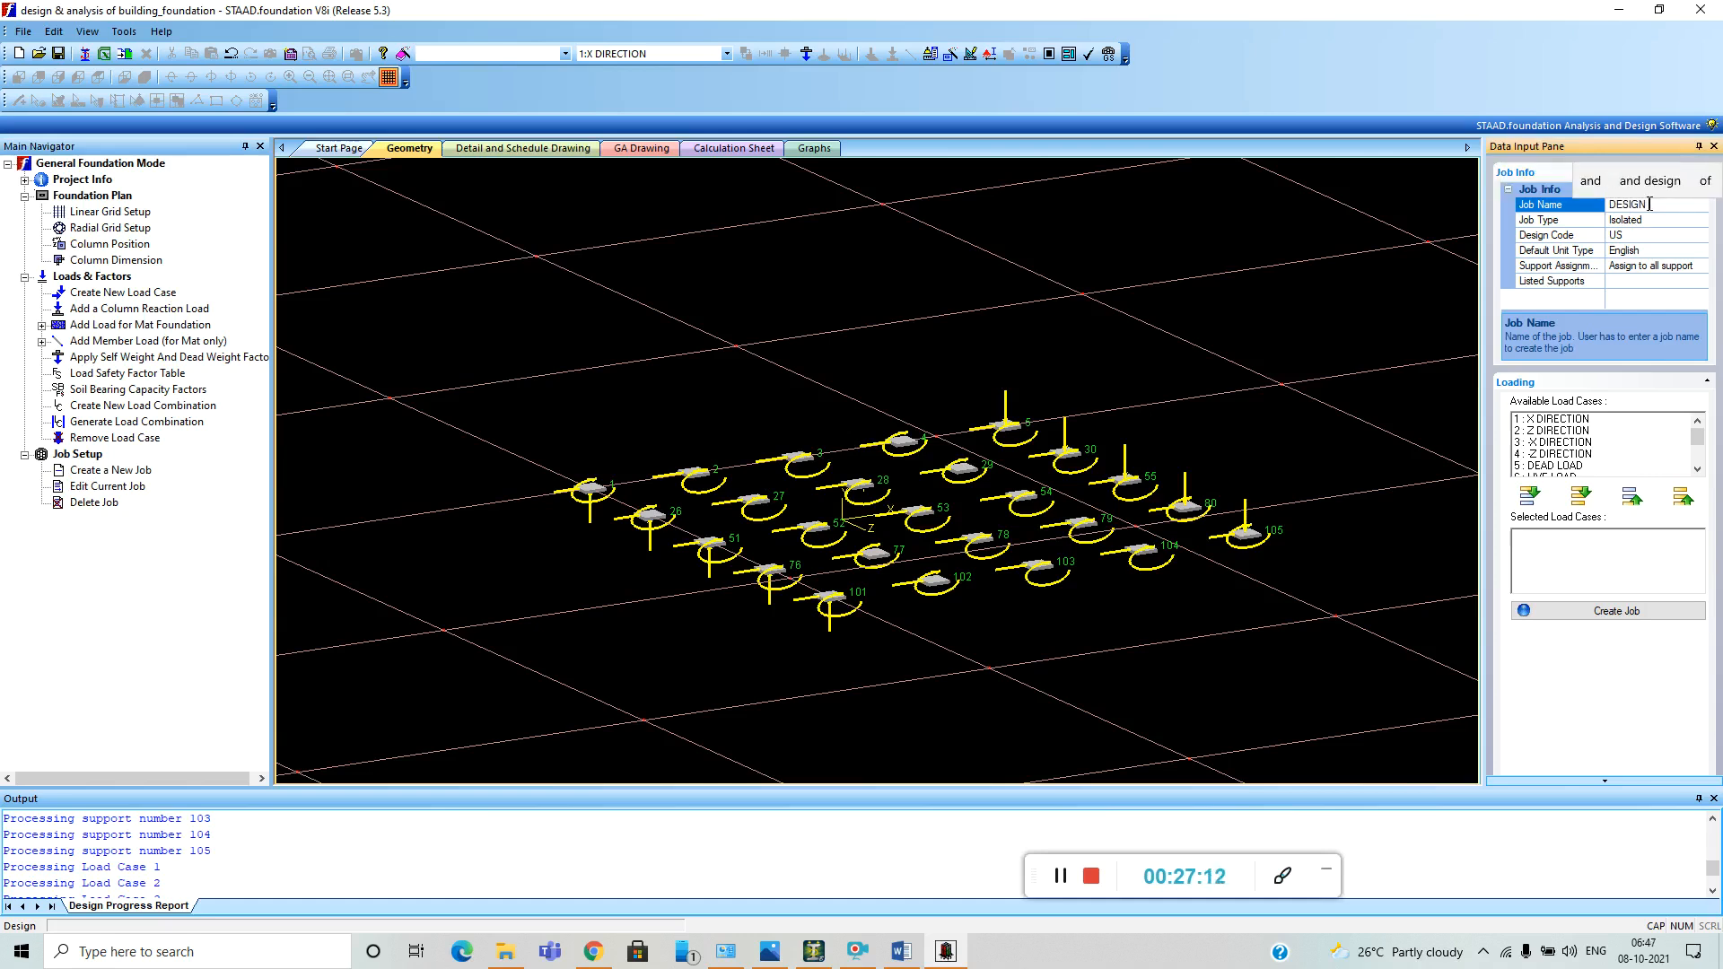
text(AND A)
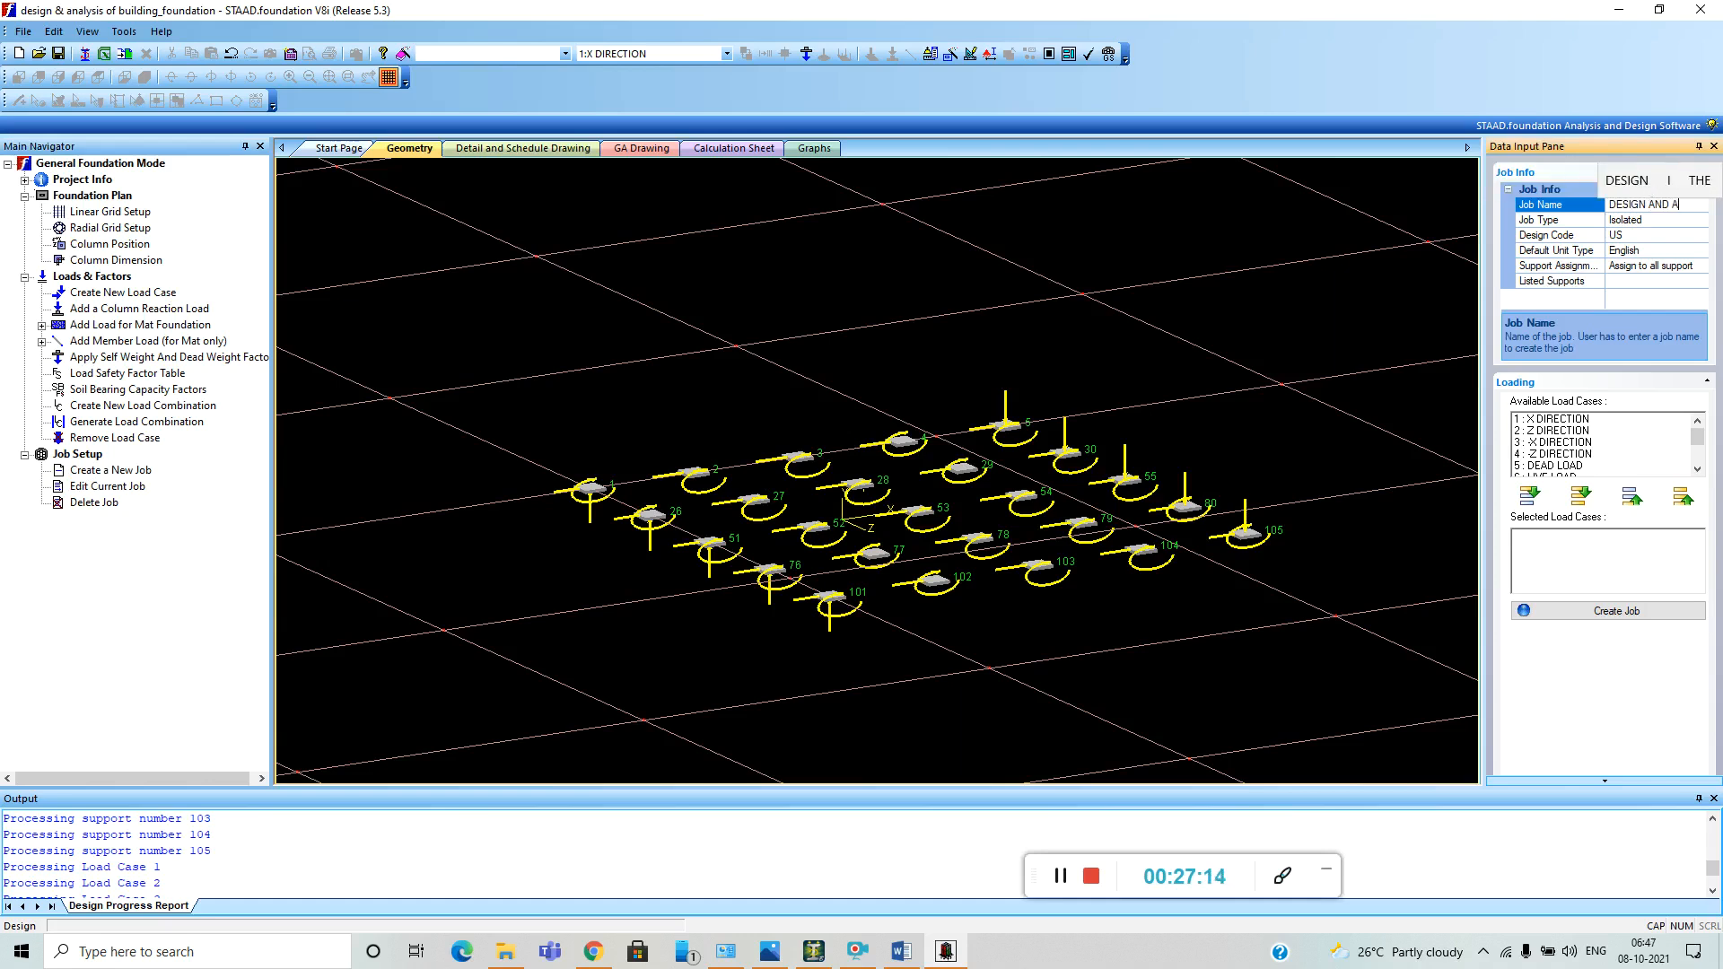
text(NALISIS)
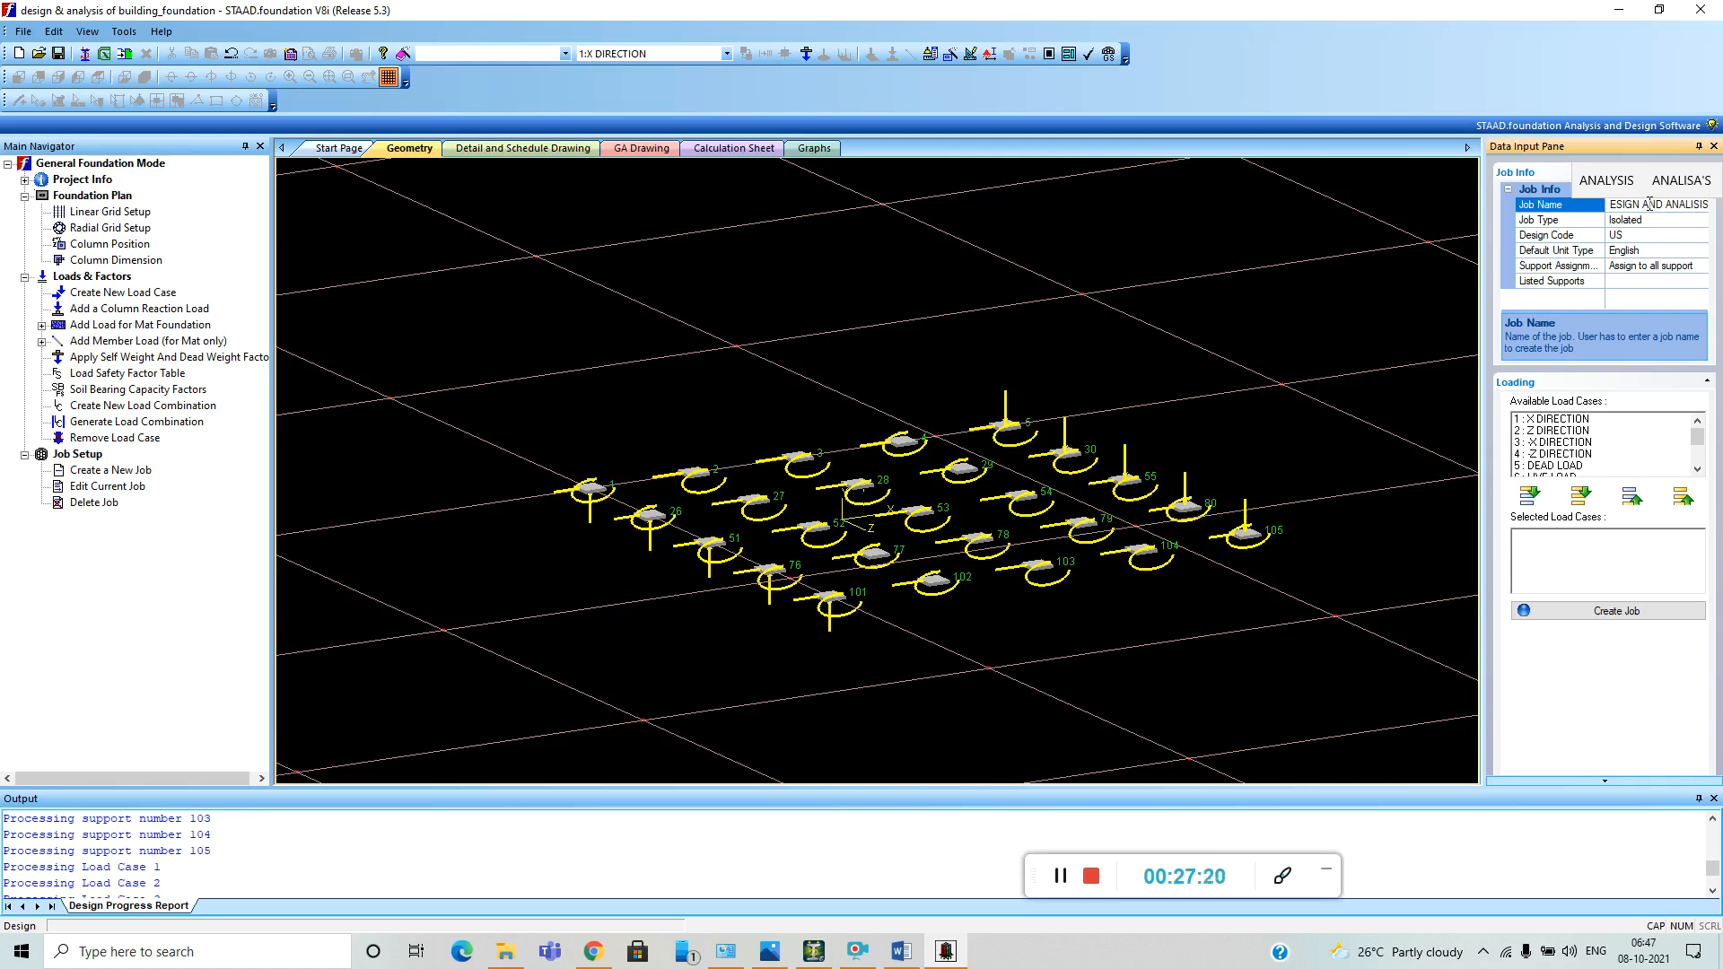
key(BackSpace)
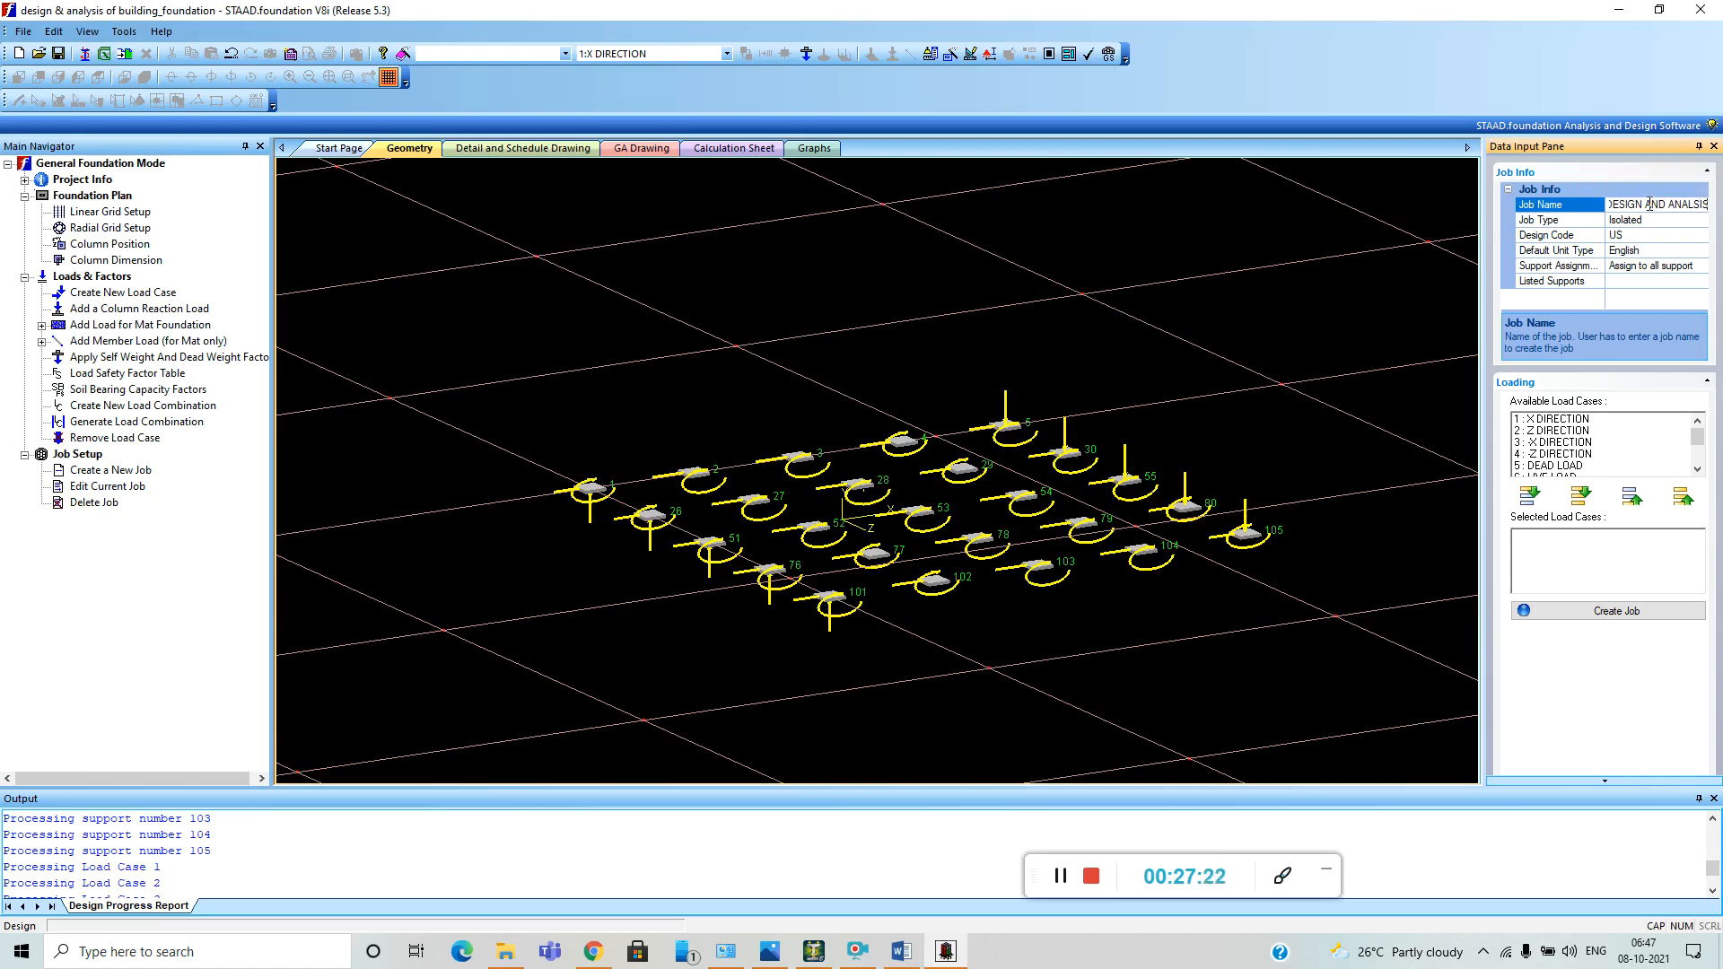
text(OF)
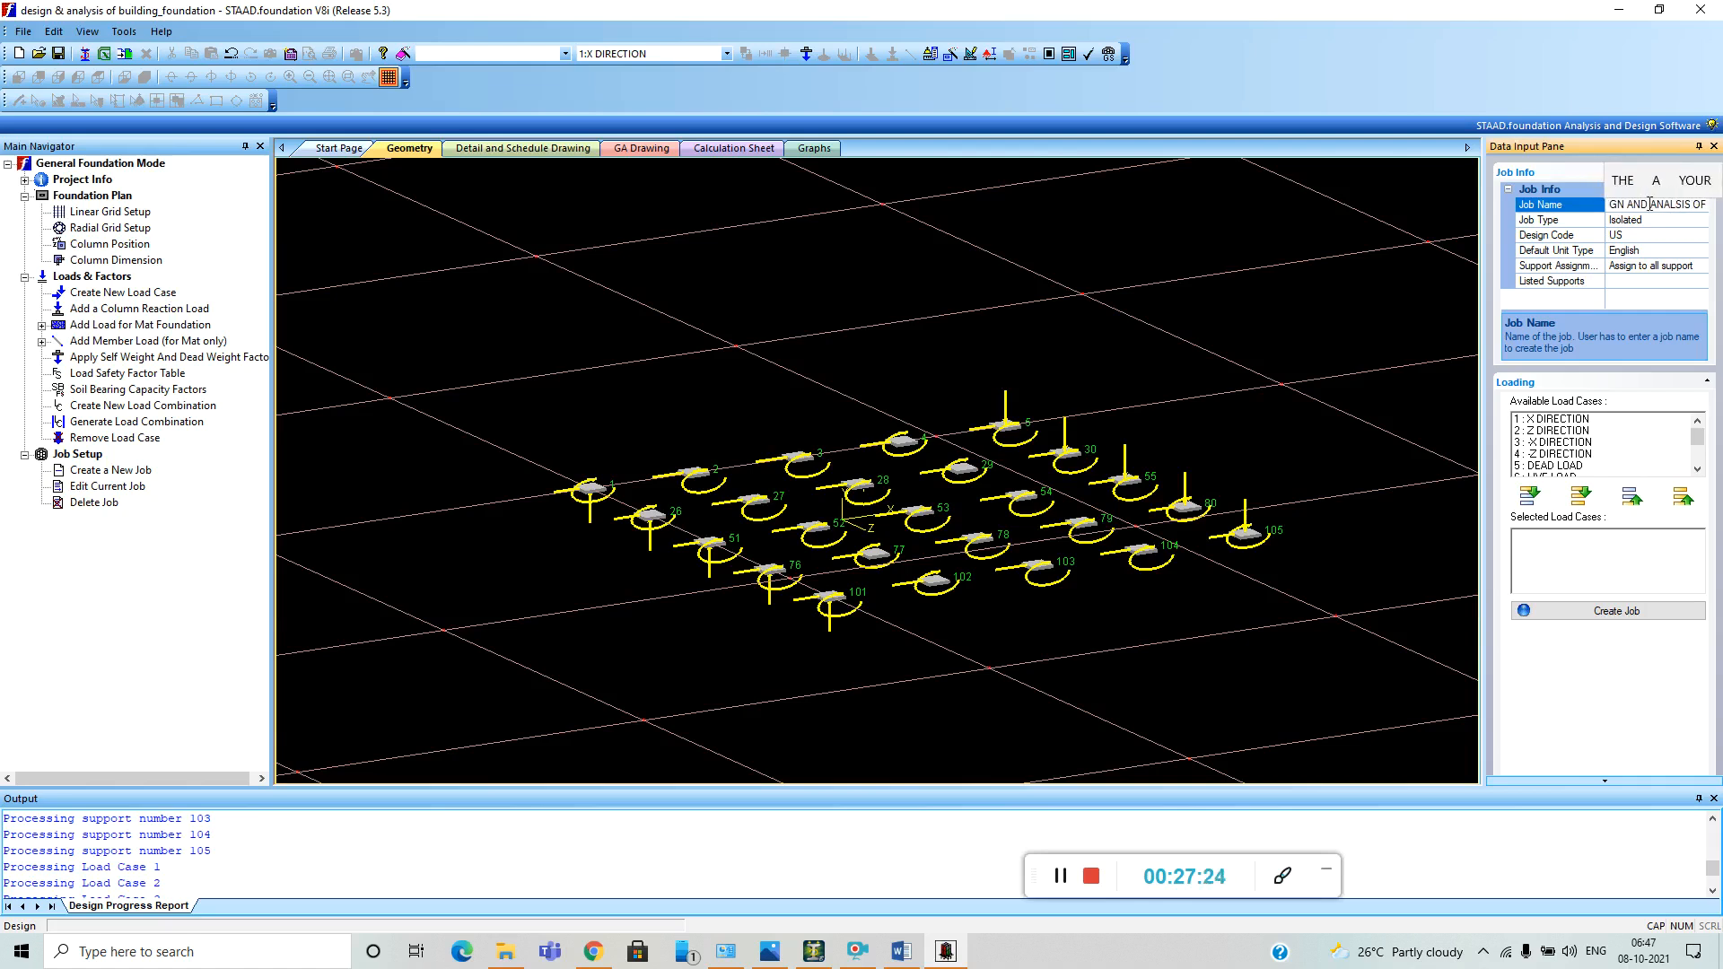
text( BUILDING)
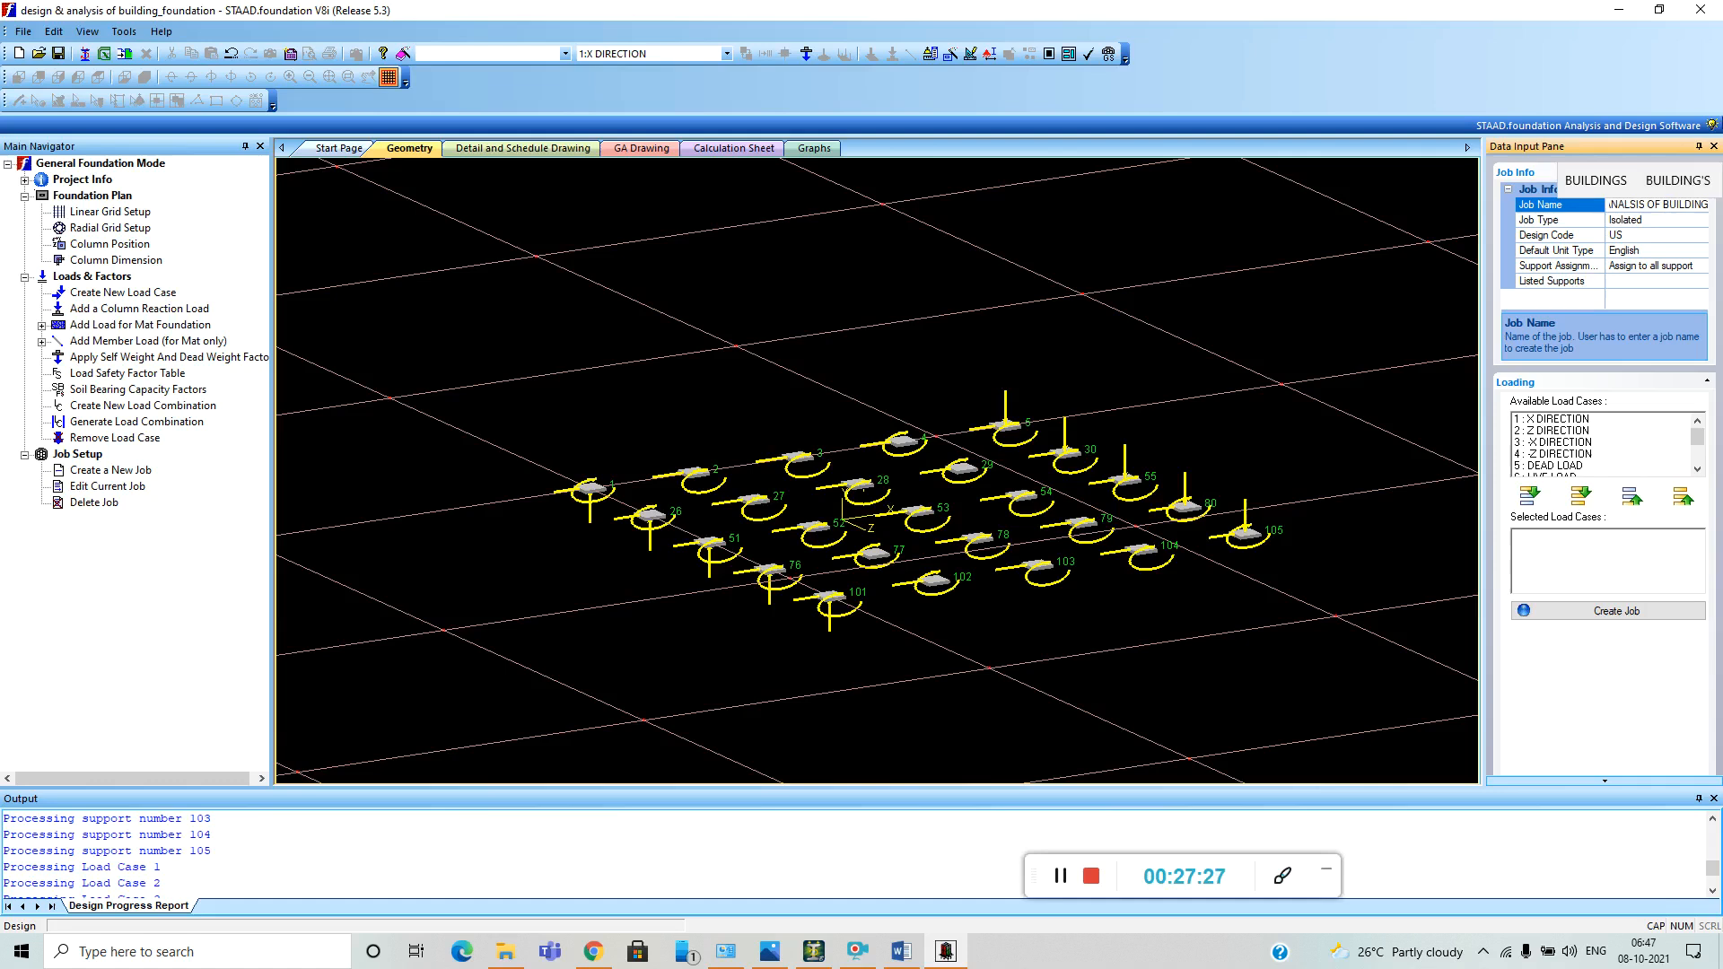
Create the job as Isolated type with the Indian design code, including all available load cases.
click(1623, 223)
click(1702, 221)
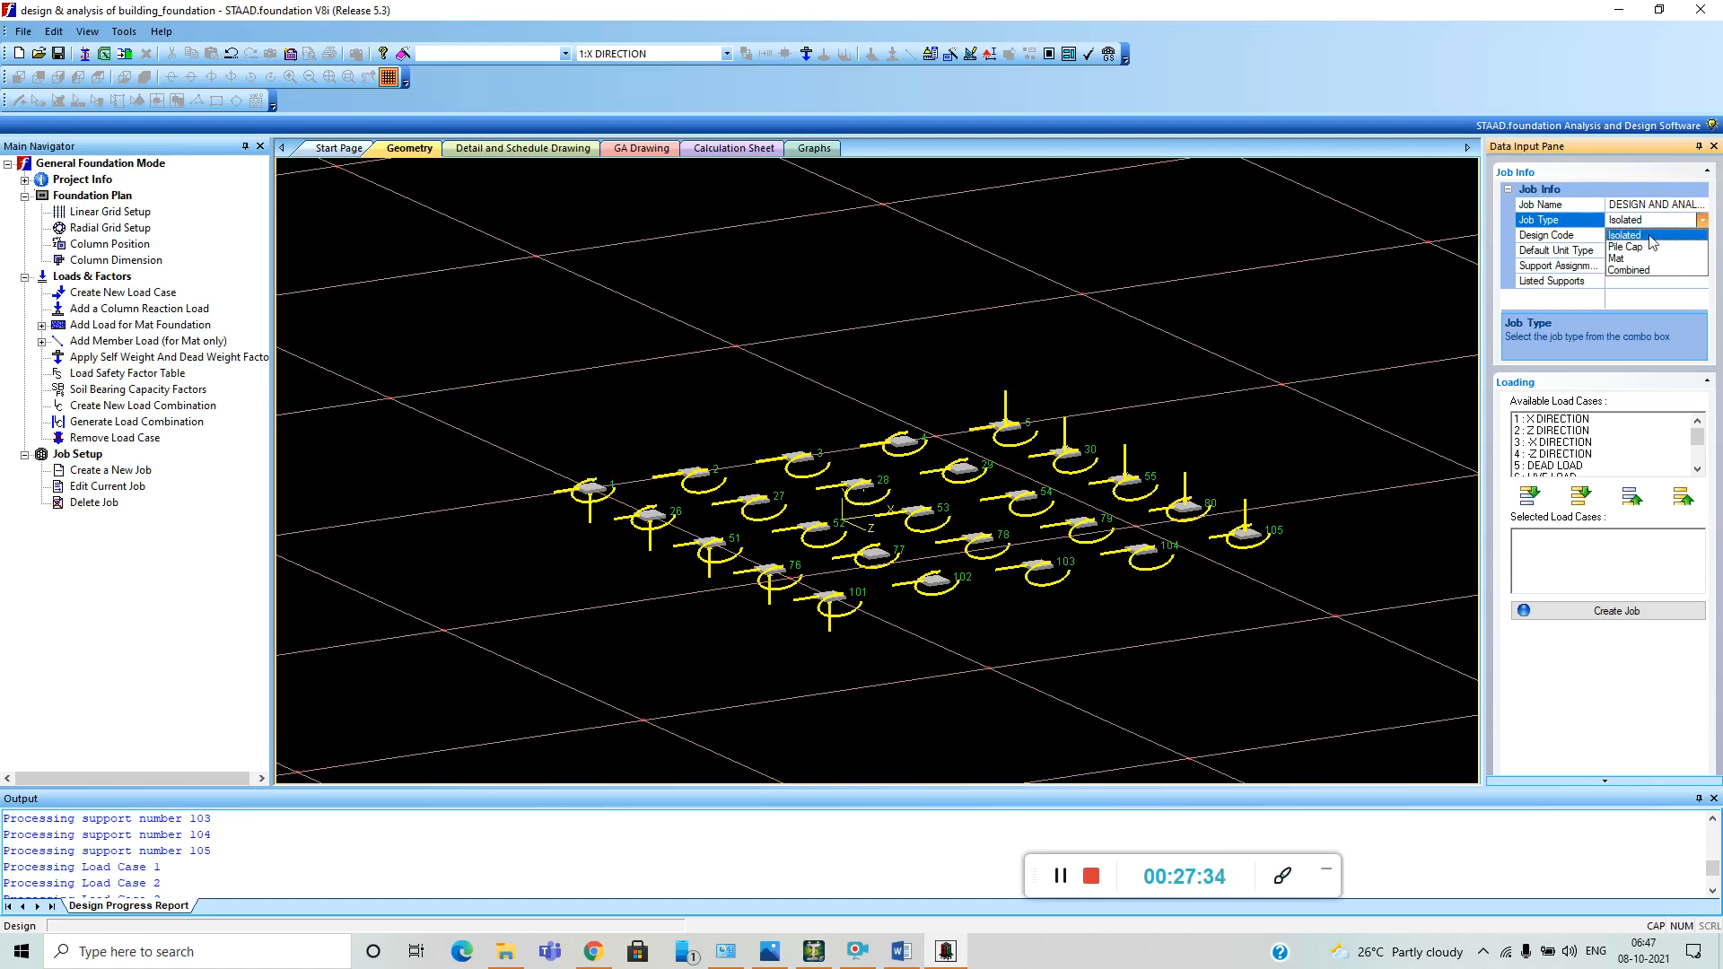
click(1651, 236)
click(1674, 237)
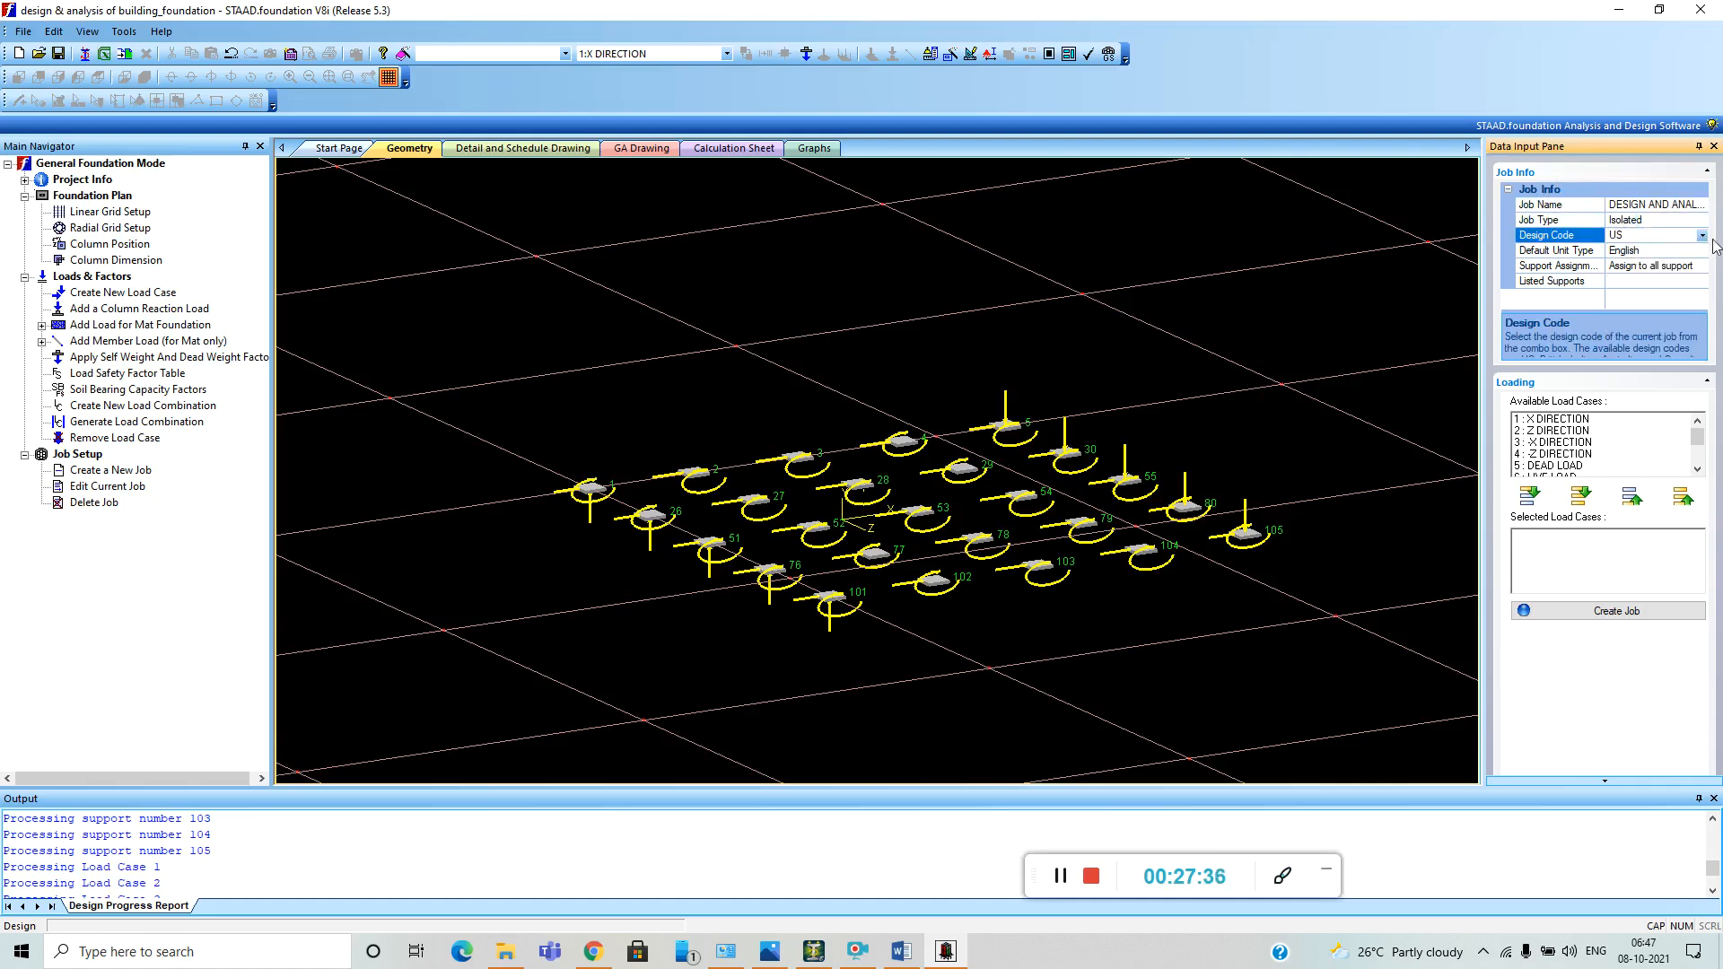
click(1701, 235)
click(1624, 254)
click(1581, 495)
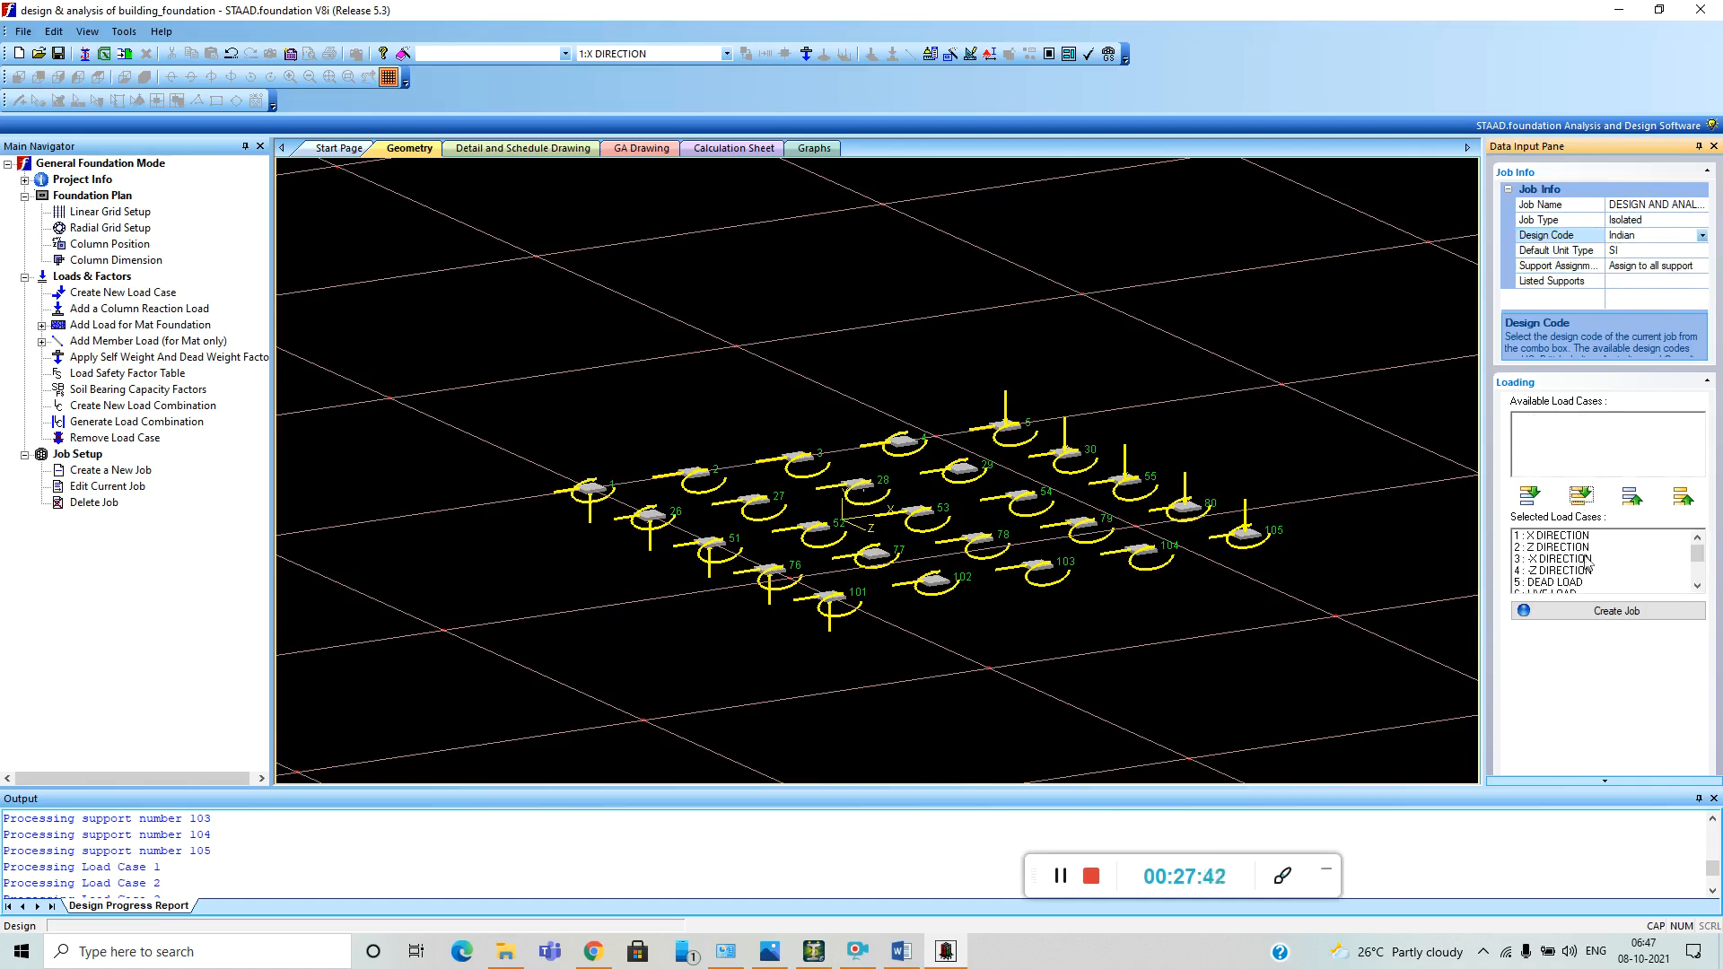
click(1614, 614)
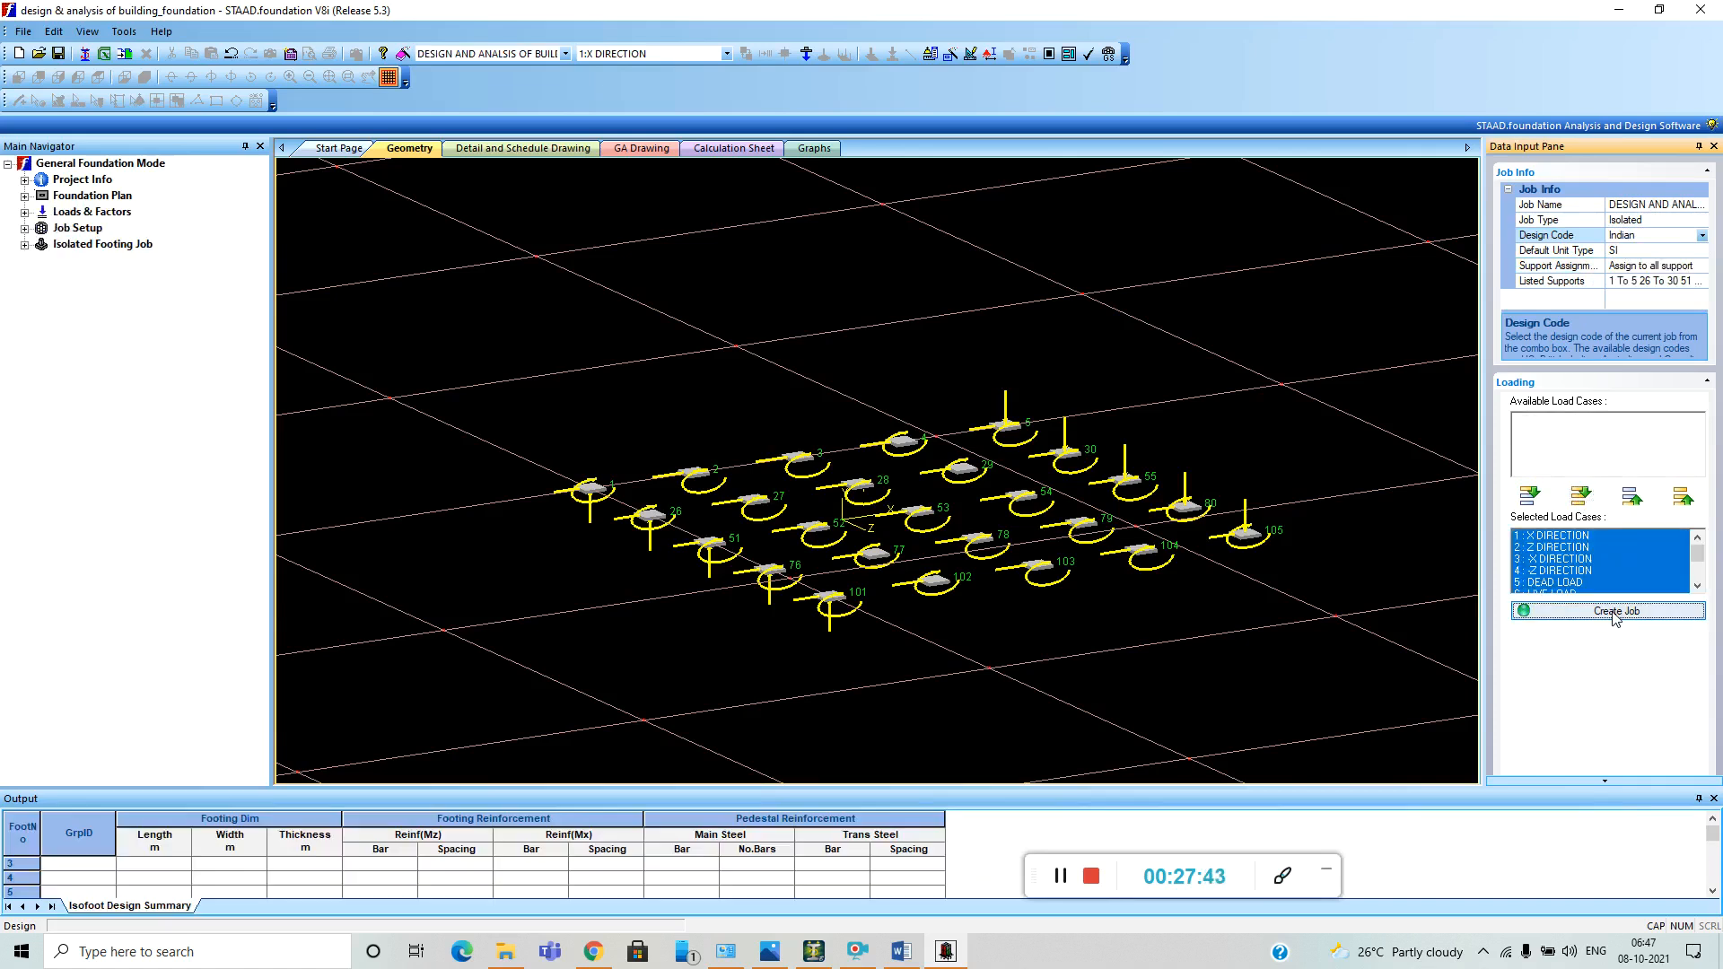
Set the footing type to Sloped in the isolated footing job's footing geometry parameters.
click(24, 245)
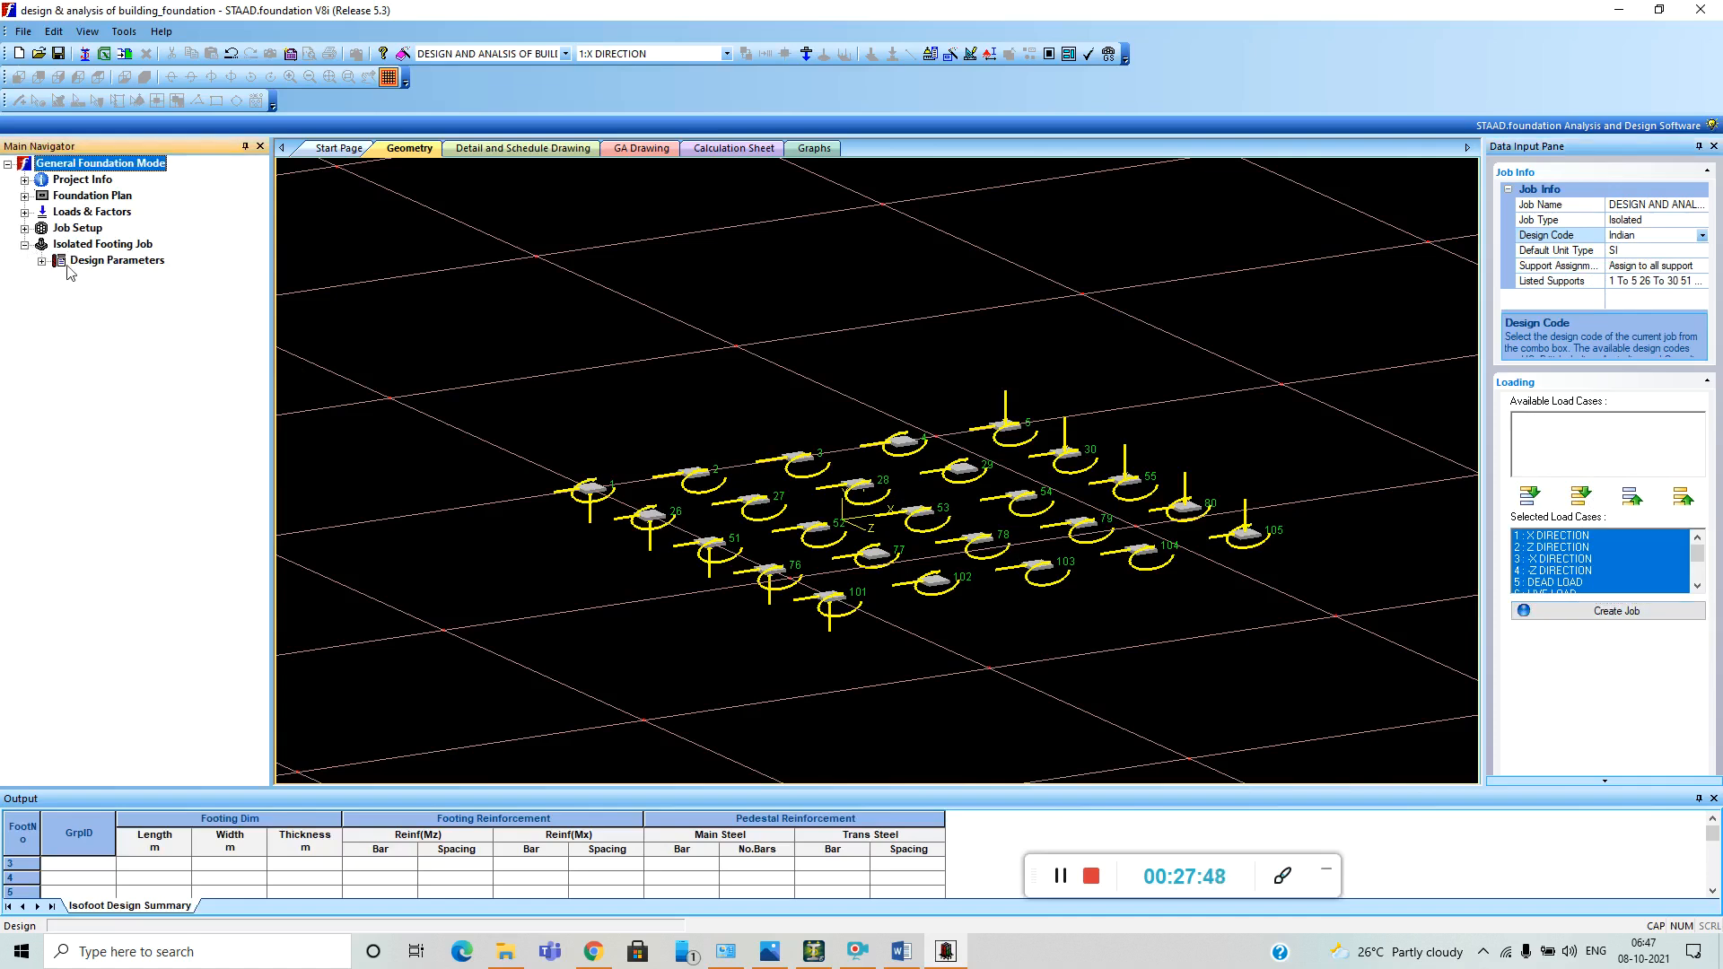
click(41, 262)
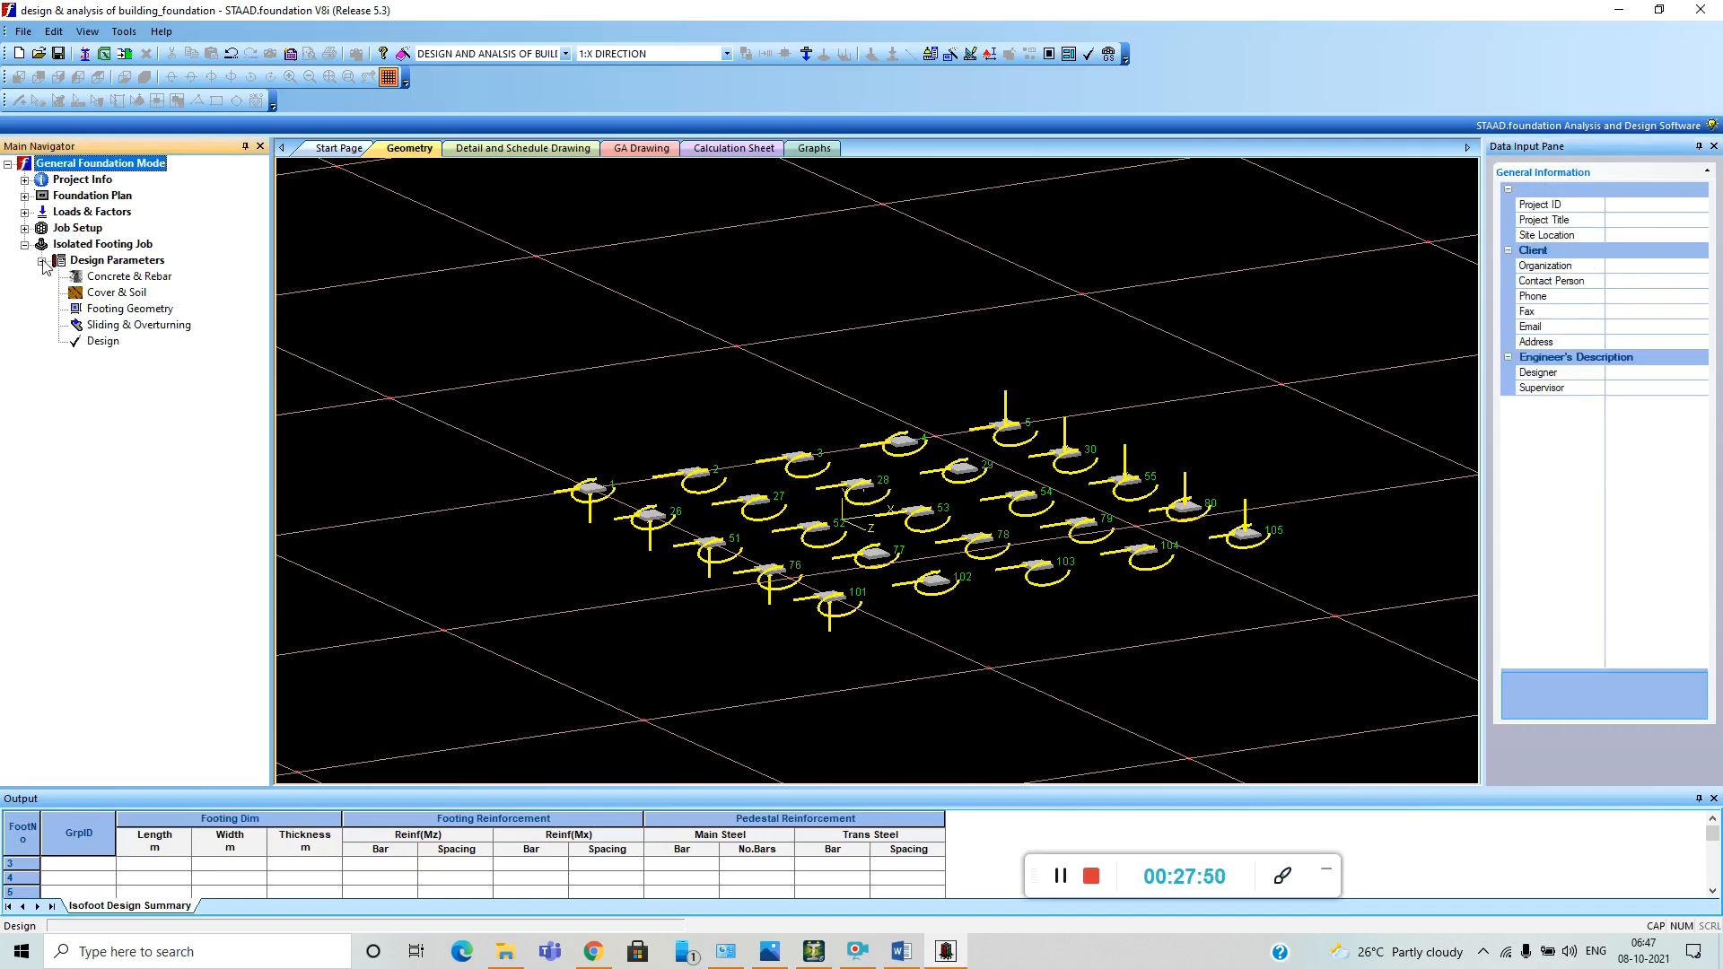
click(139, 311)
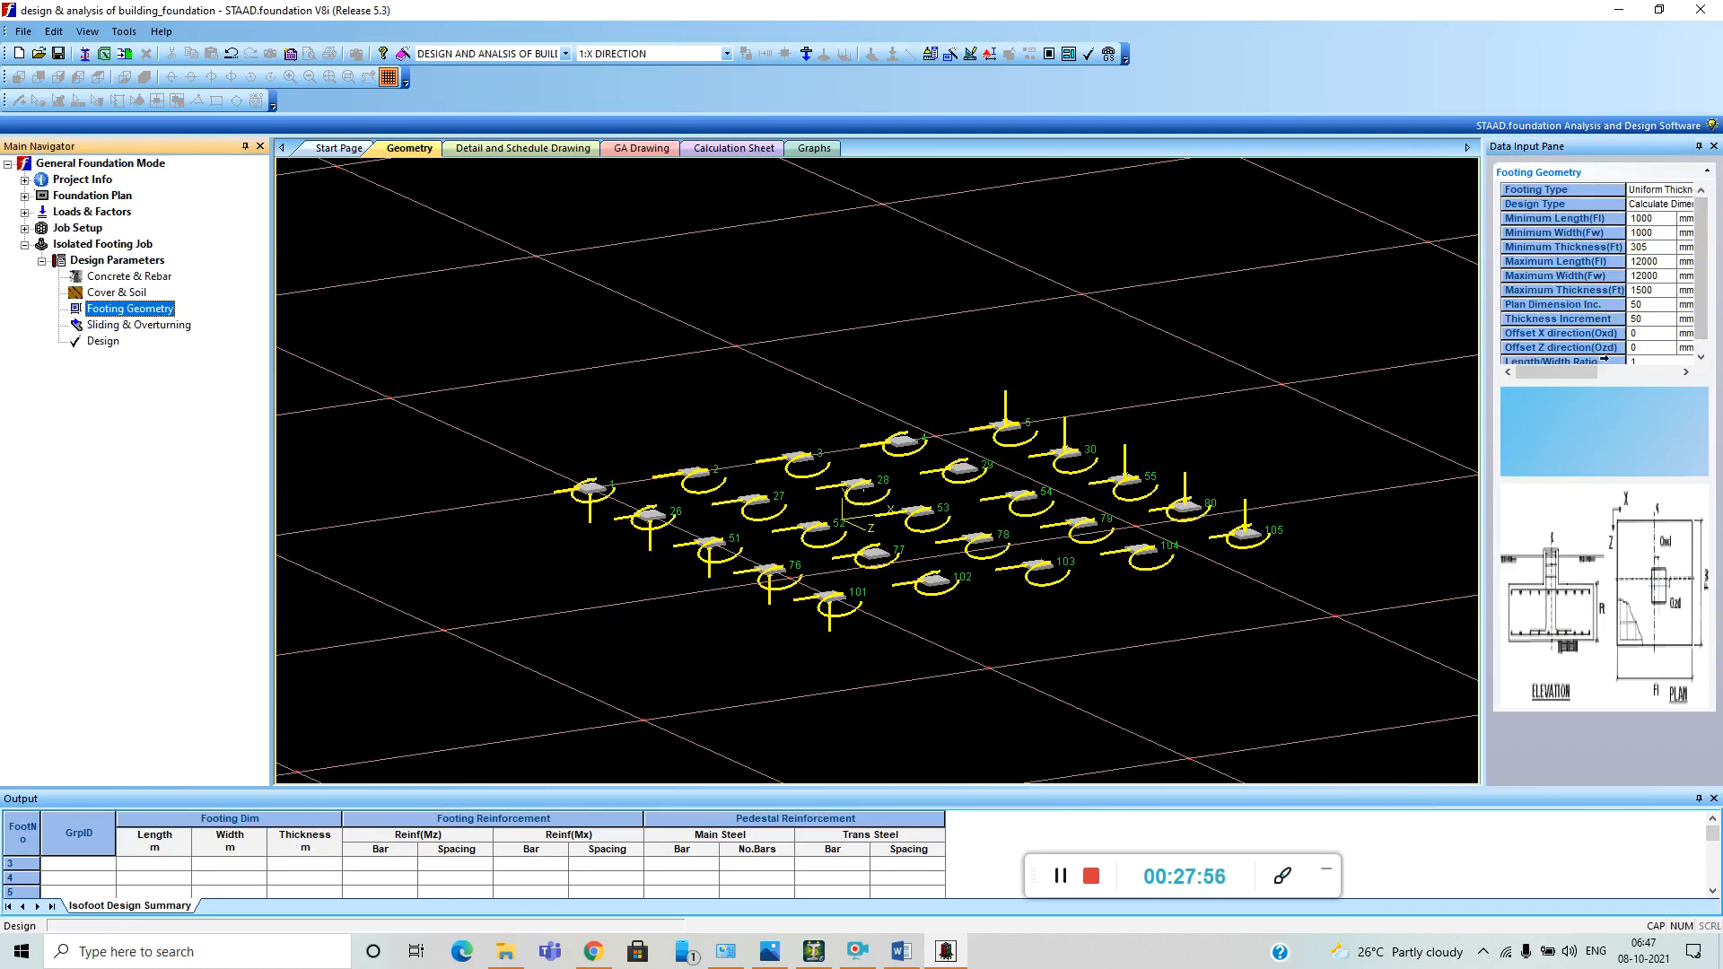
click(1671, 194)
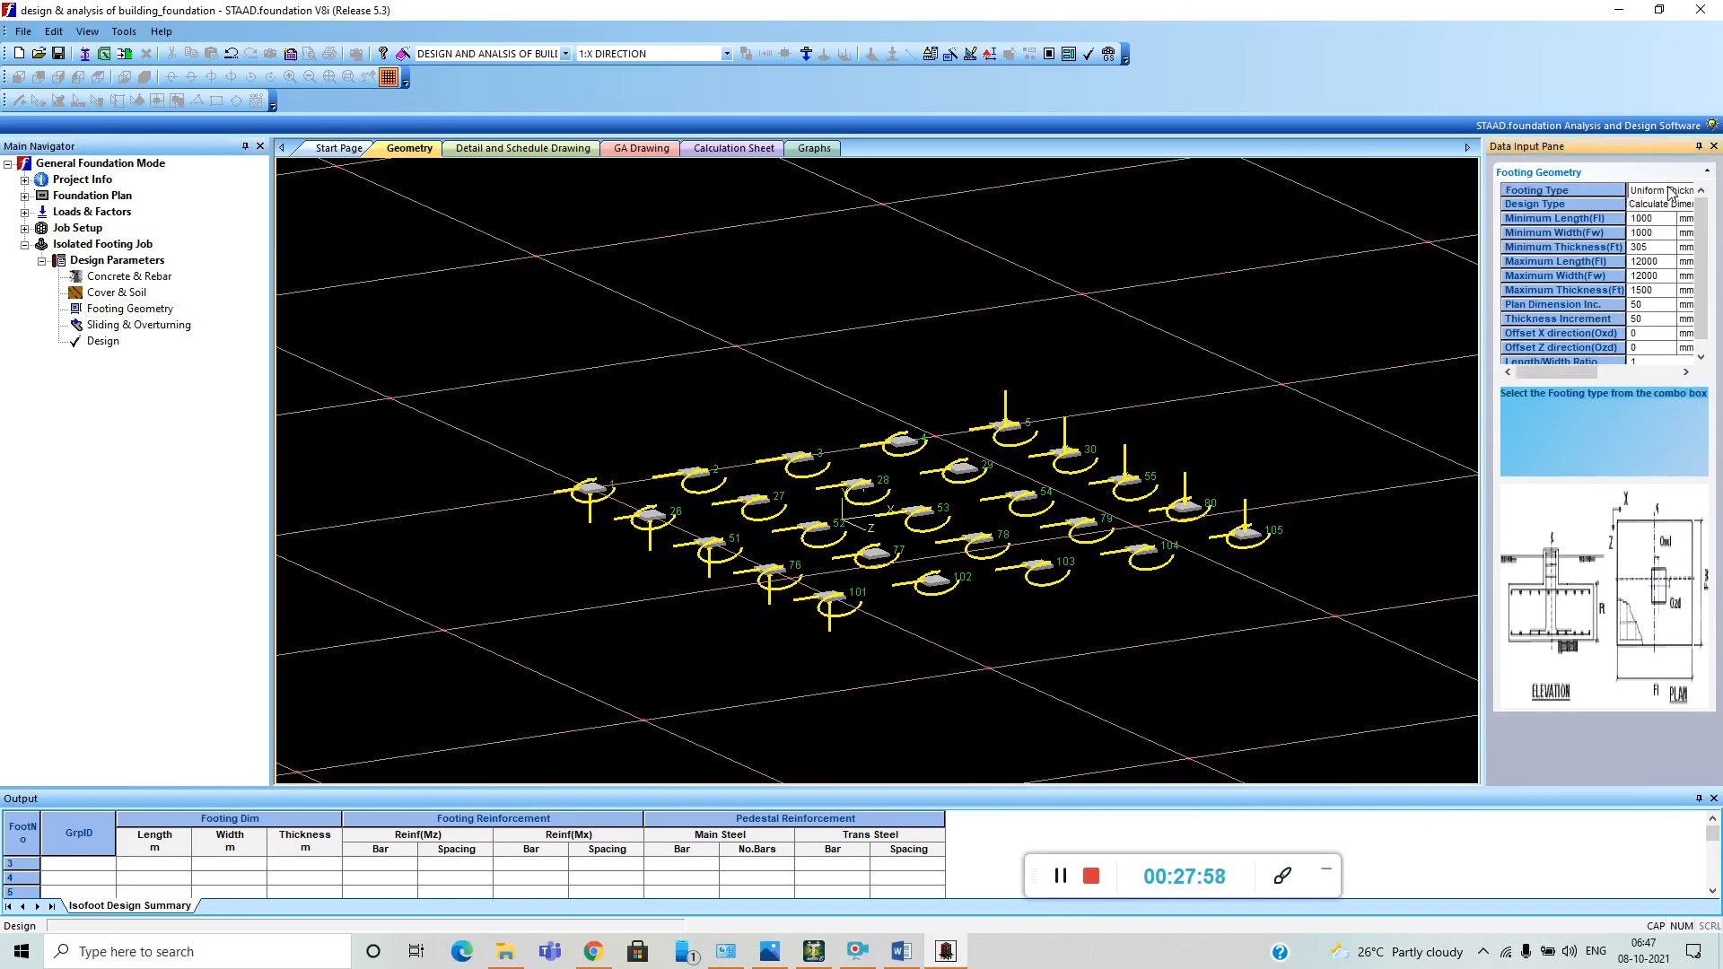
click(1671, 194)
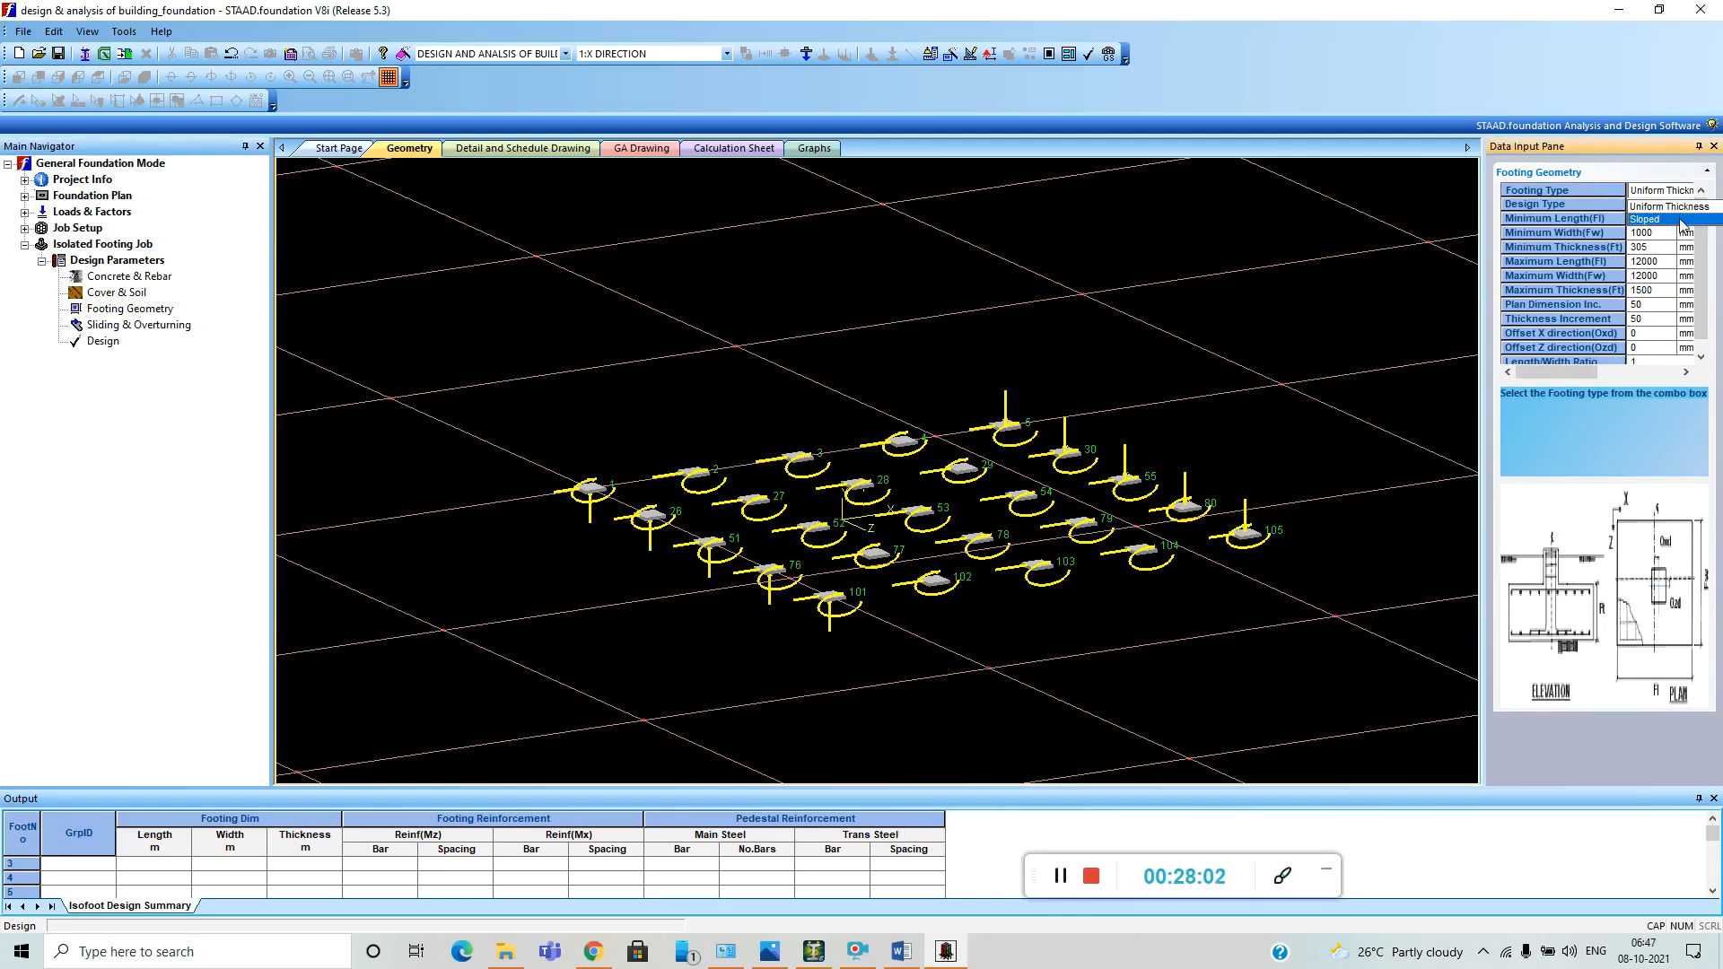
click(1680, 221)
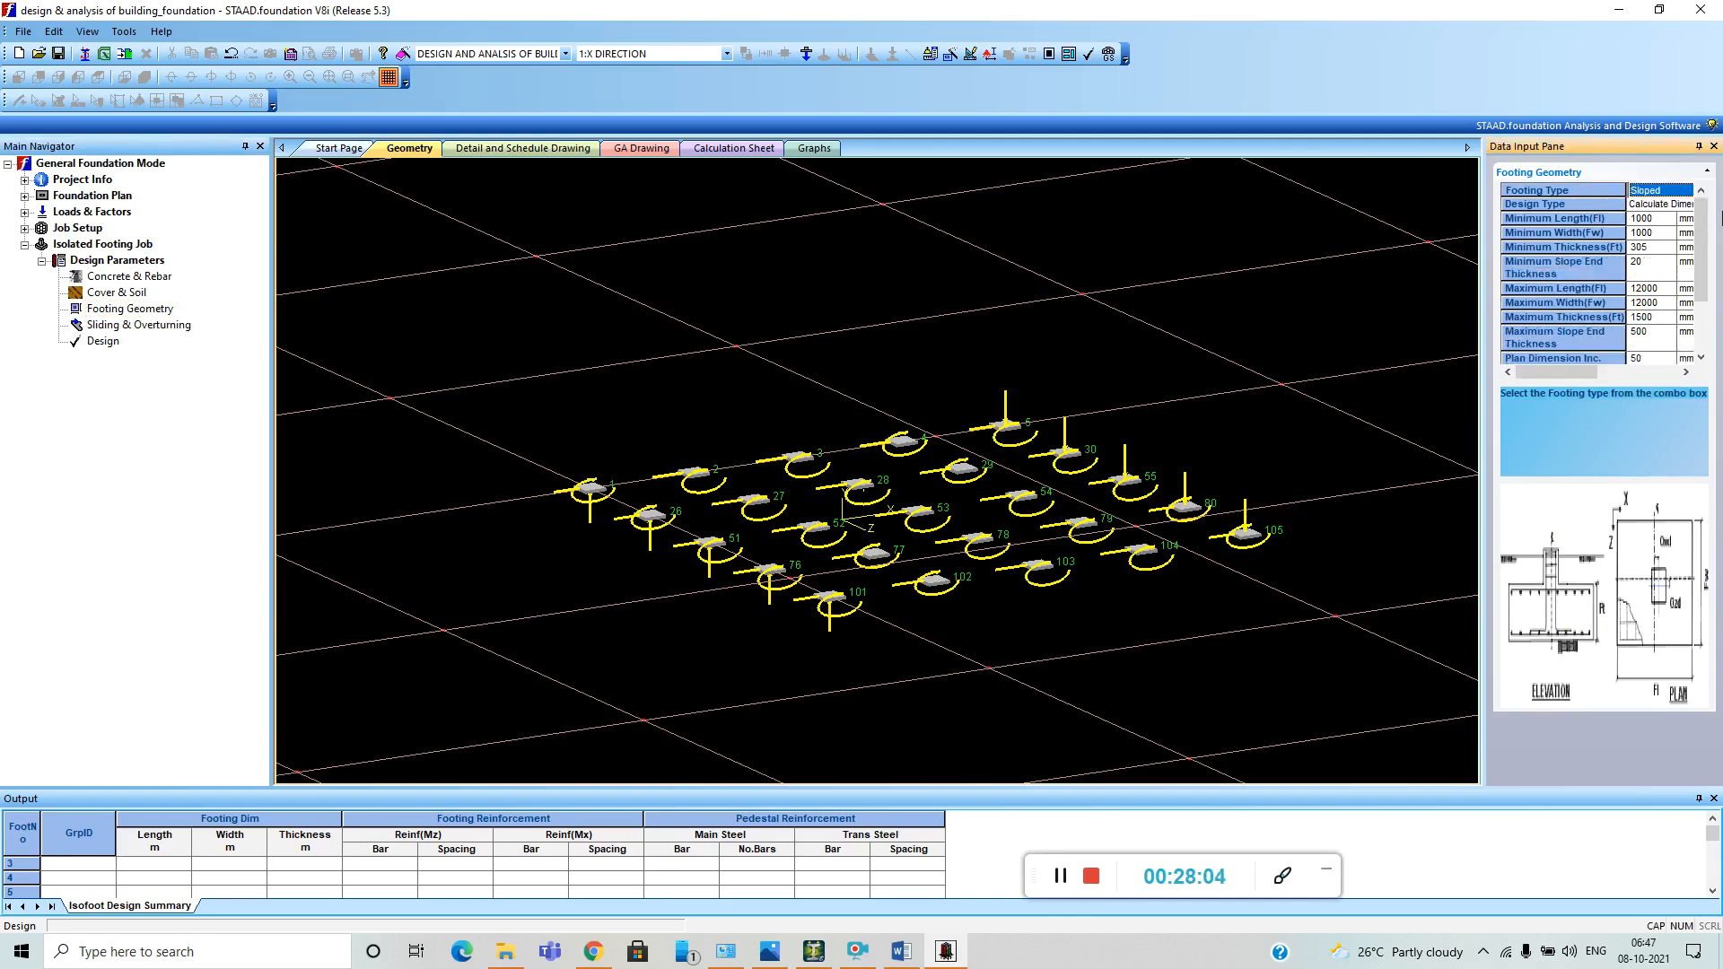
drag(1706, 230, 1707, 279)
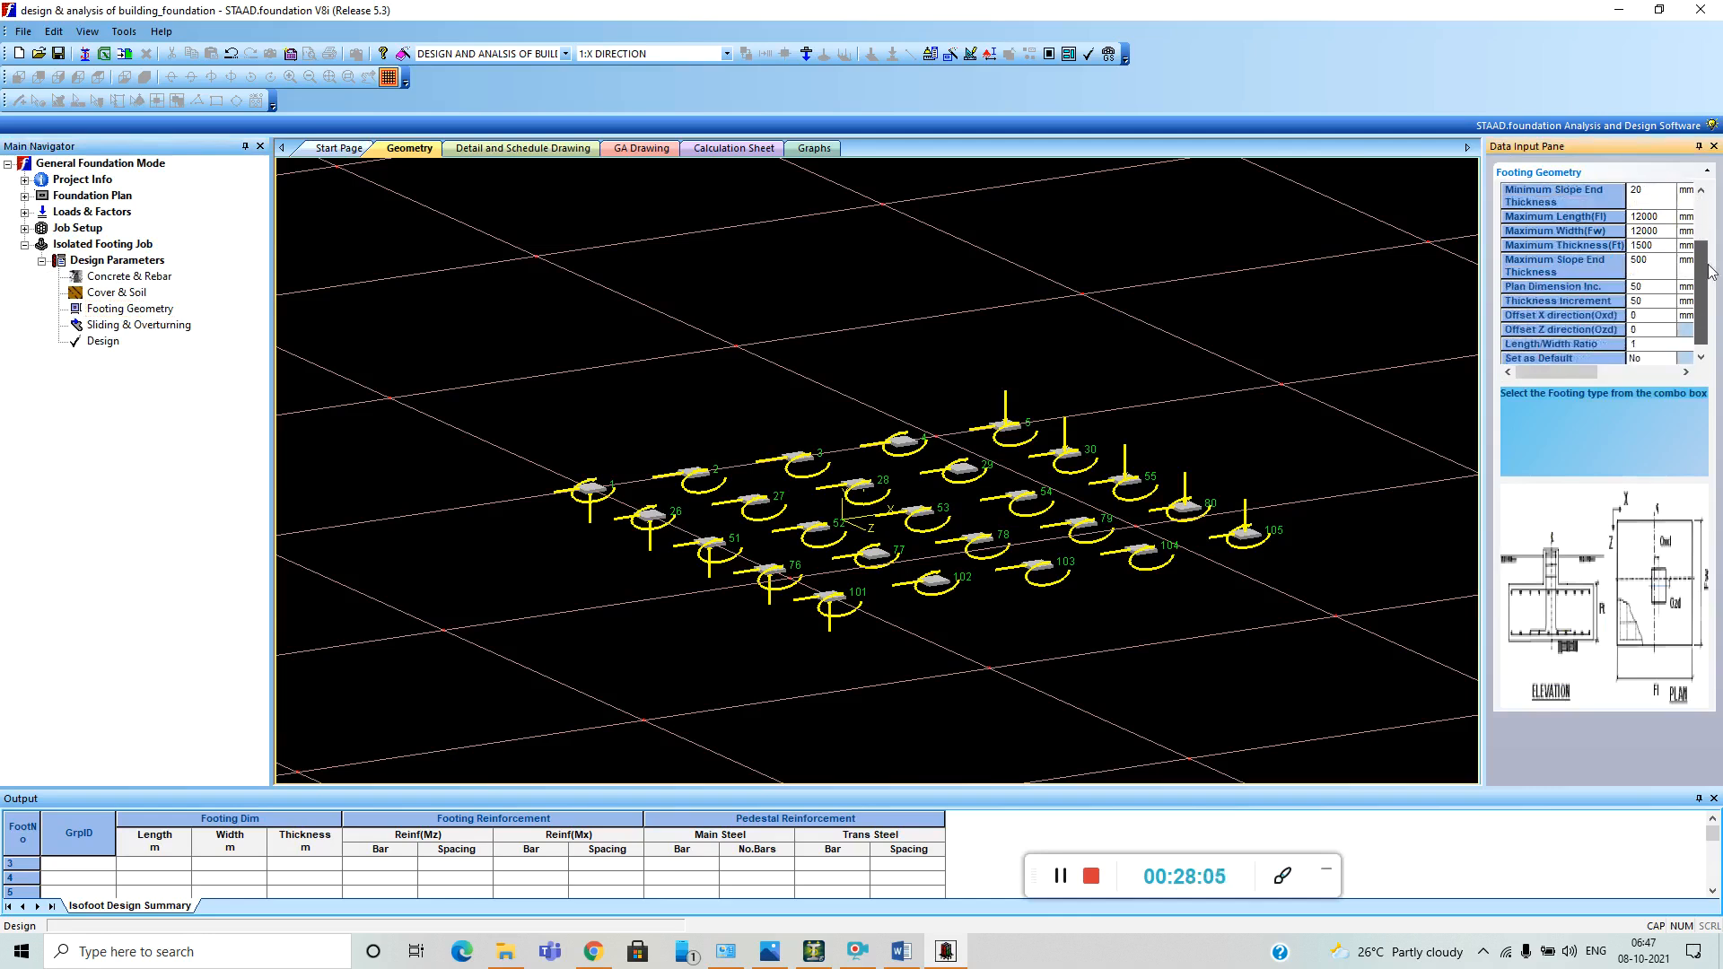
Review the isolated footing's cover and soil, sliding and overturning, and concrete and rebar parameters.
click(118, 294)
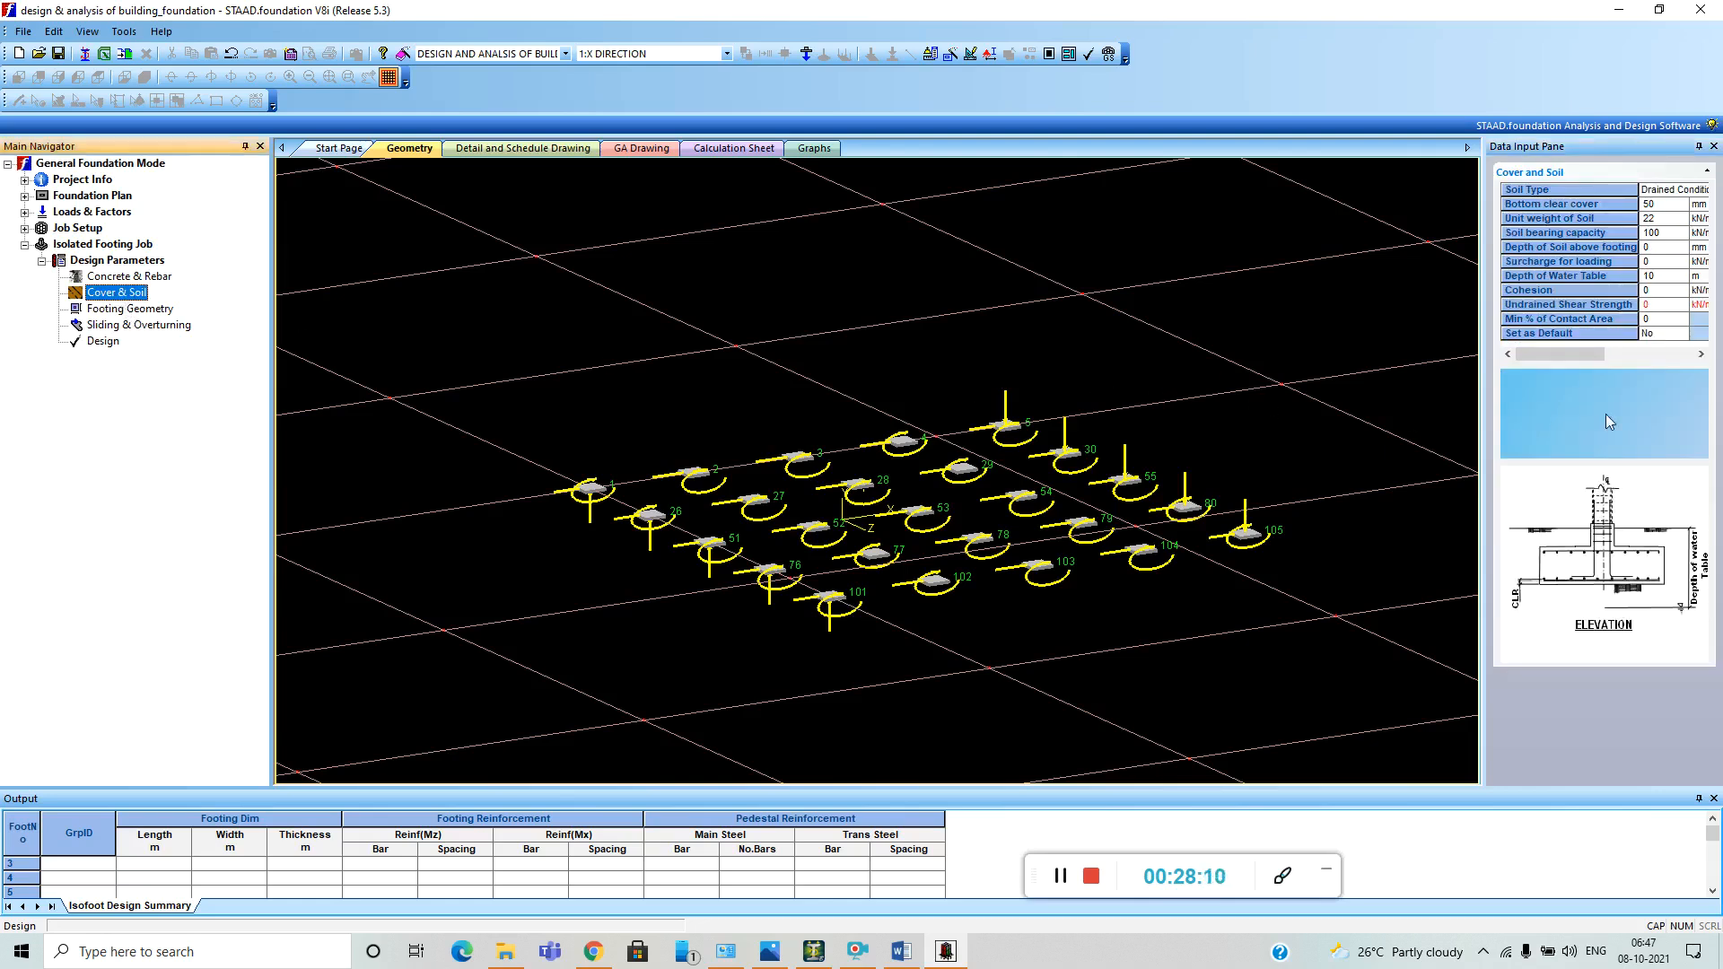
drag(1568, 352, 1657, 353)
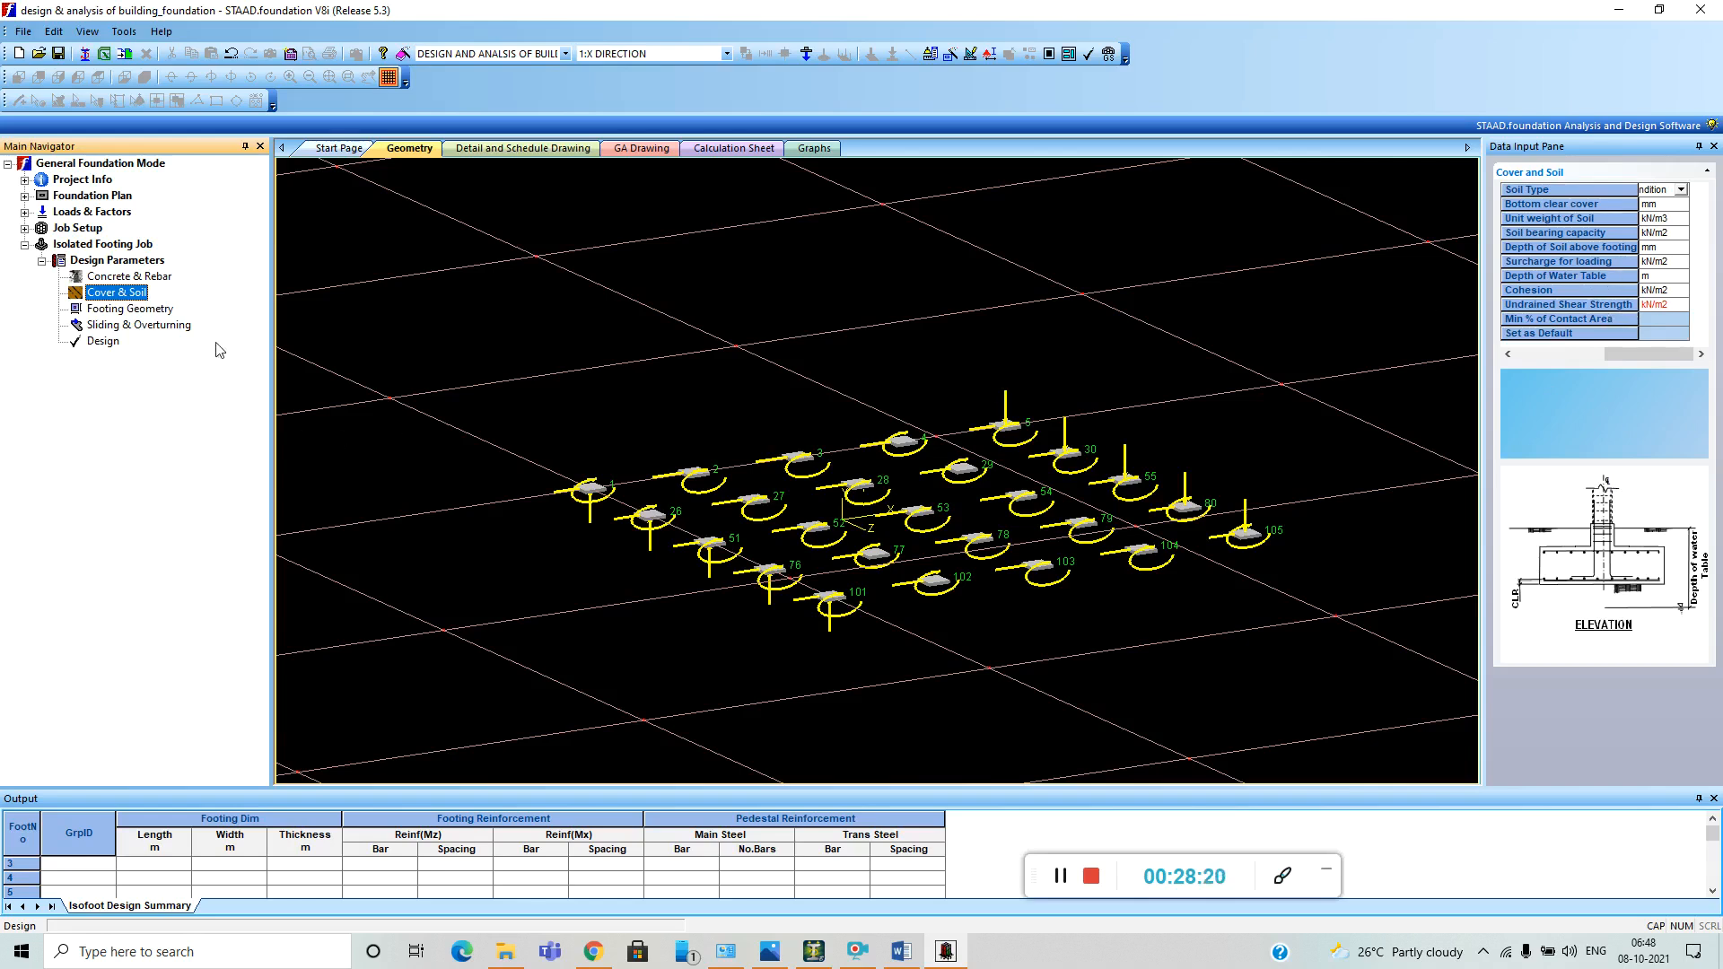
click(153, 324)
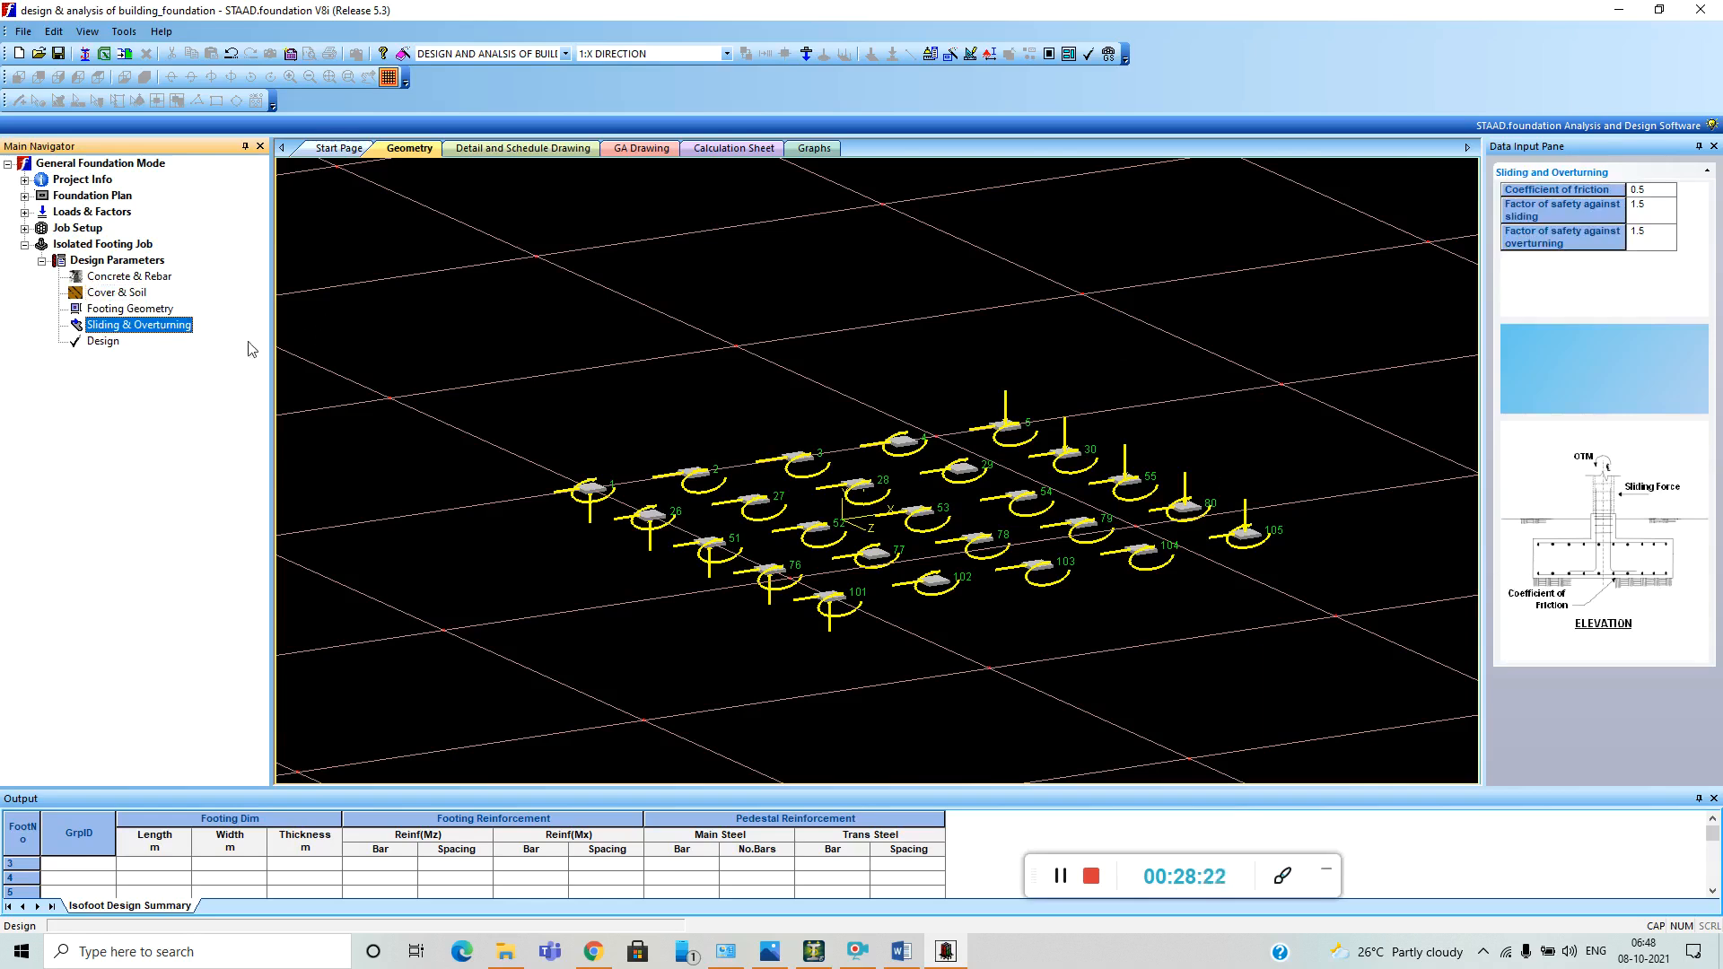
click(101, 309)
click(117, 277)
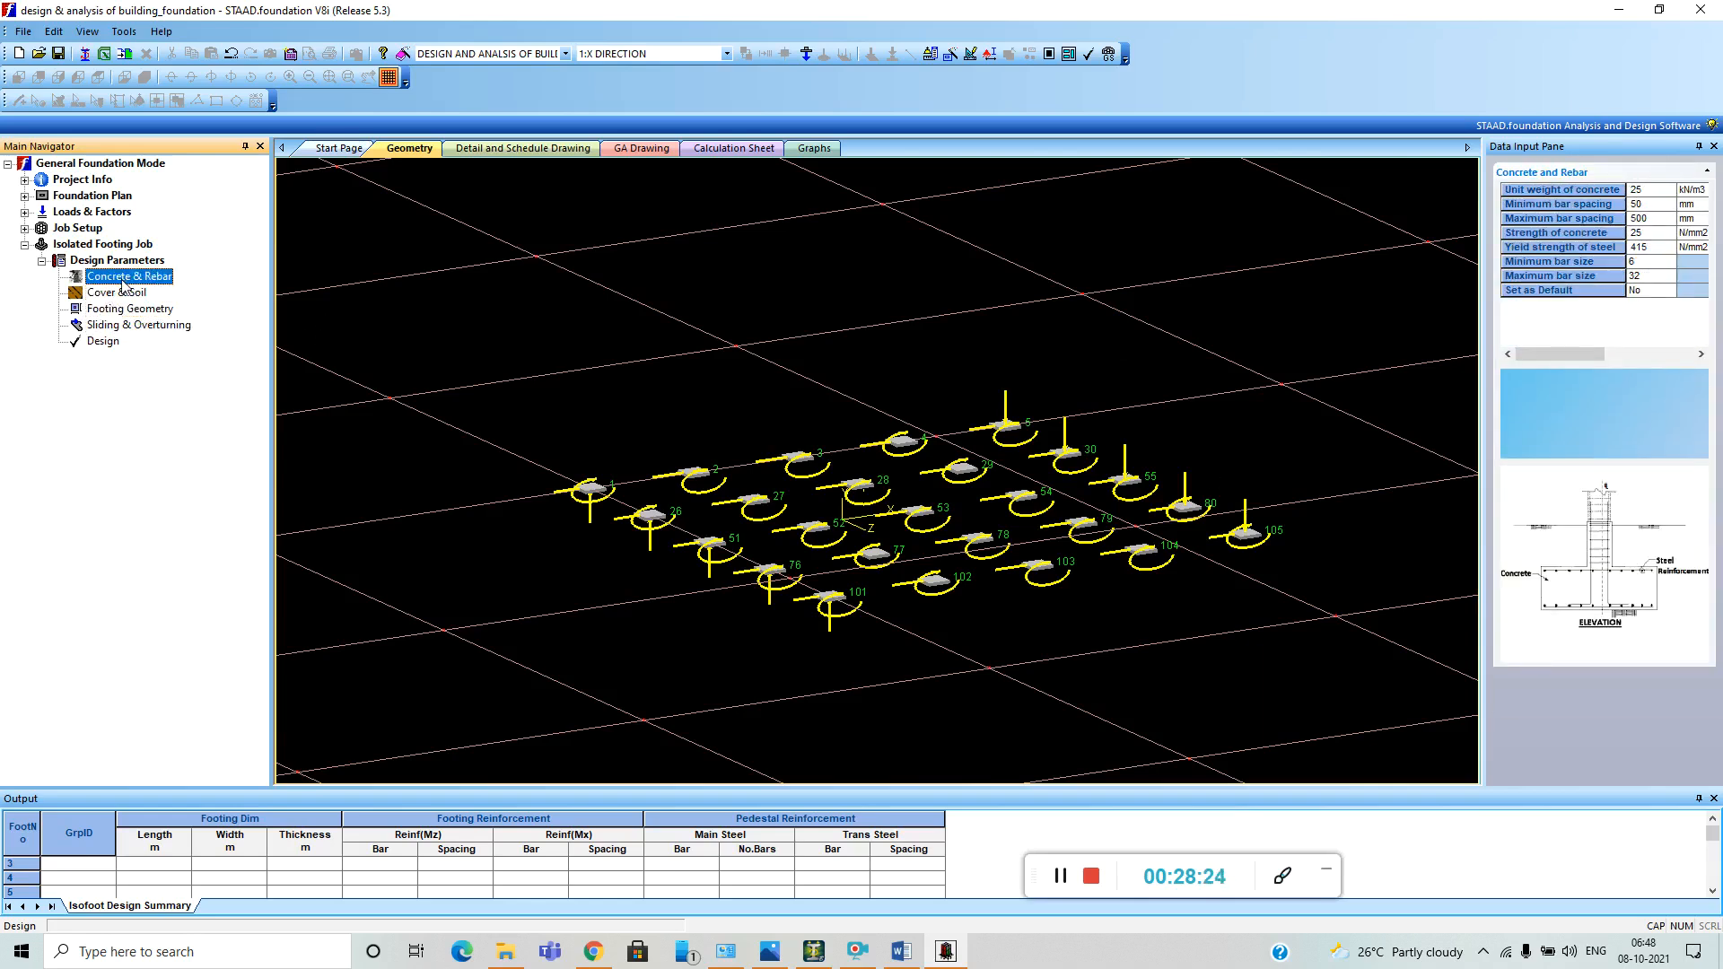
Run the isolated footing design and accept the automatic save of the file.
click(98, 341)
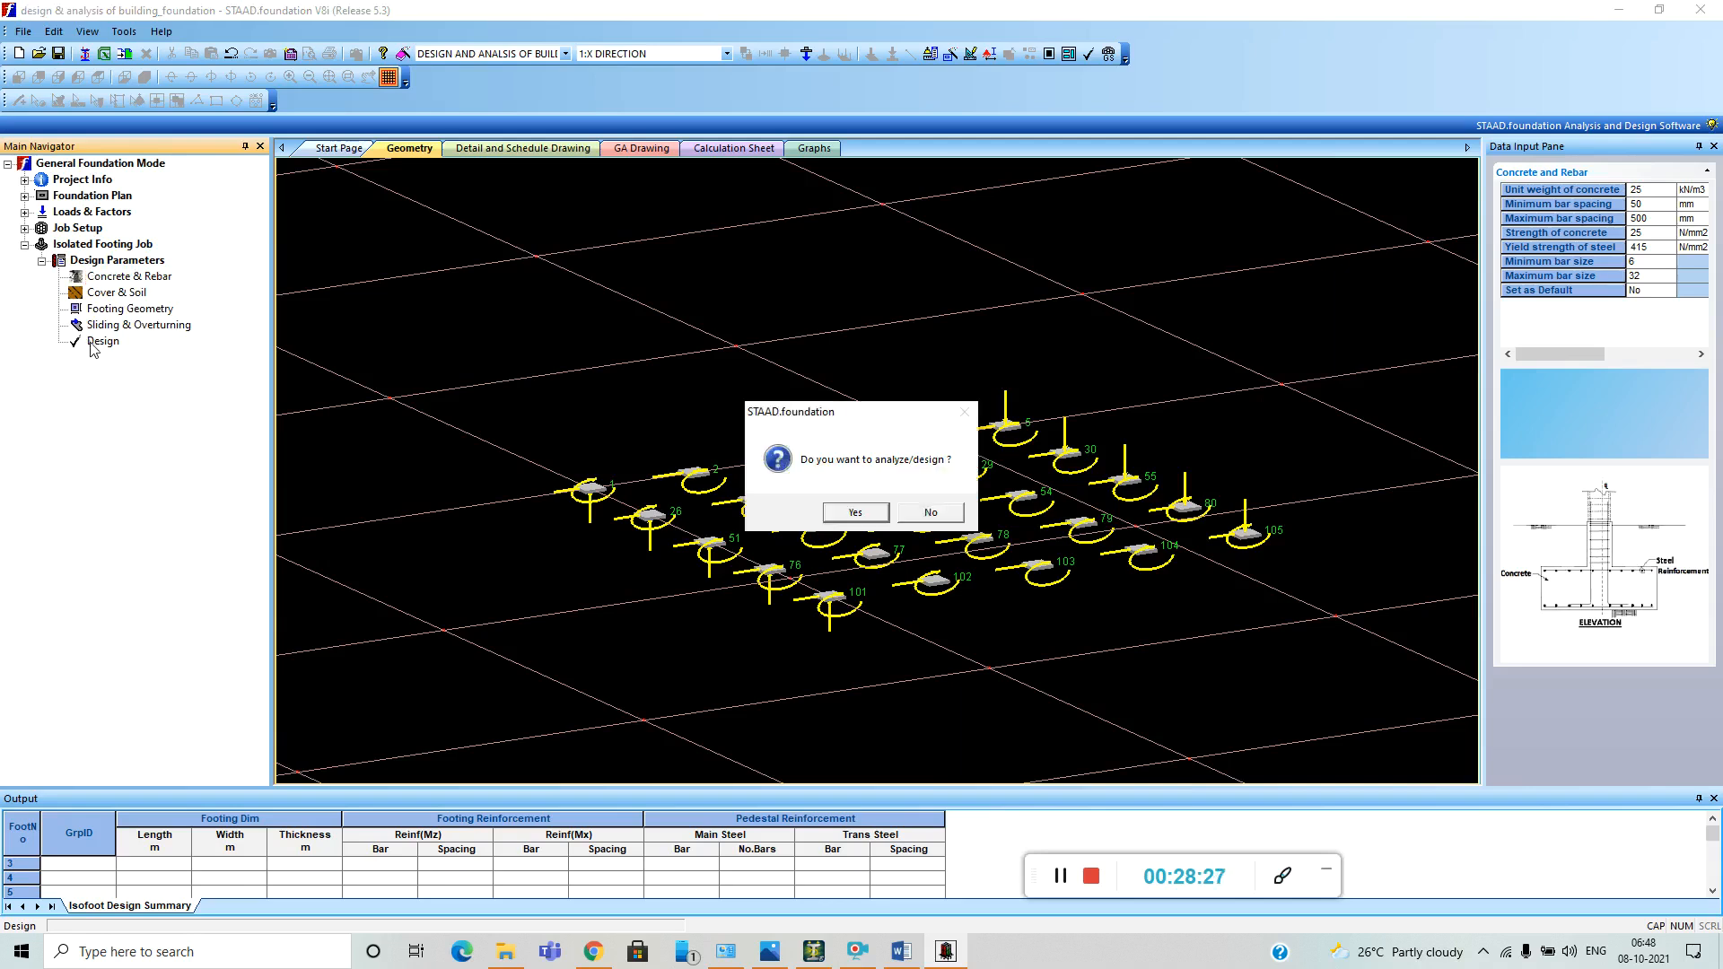
click(868, 517)
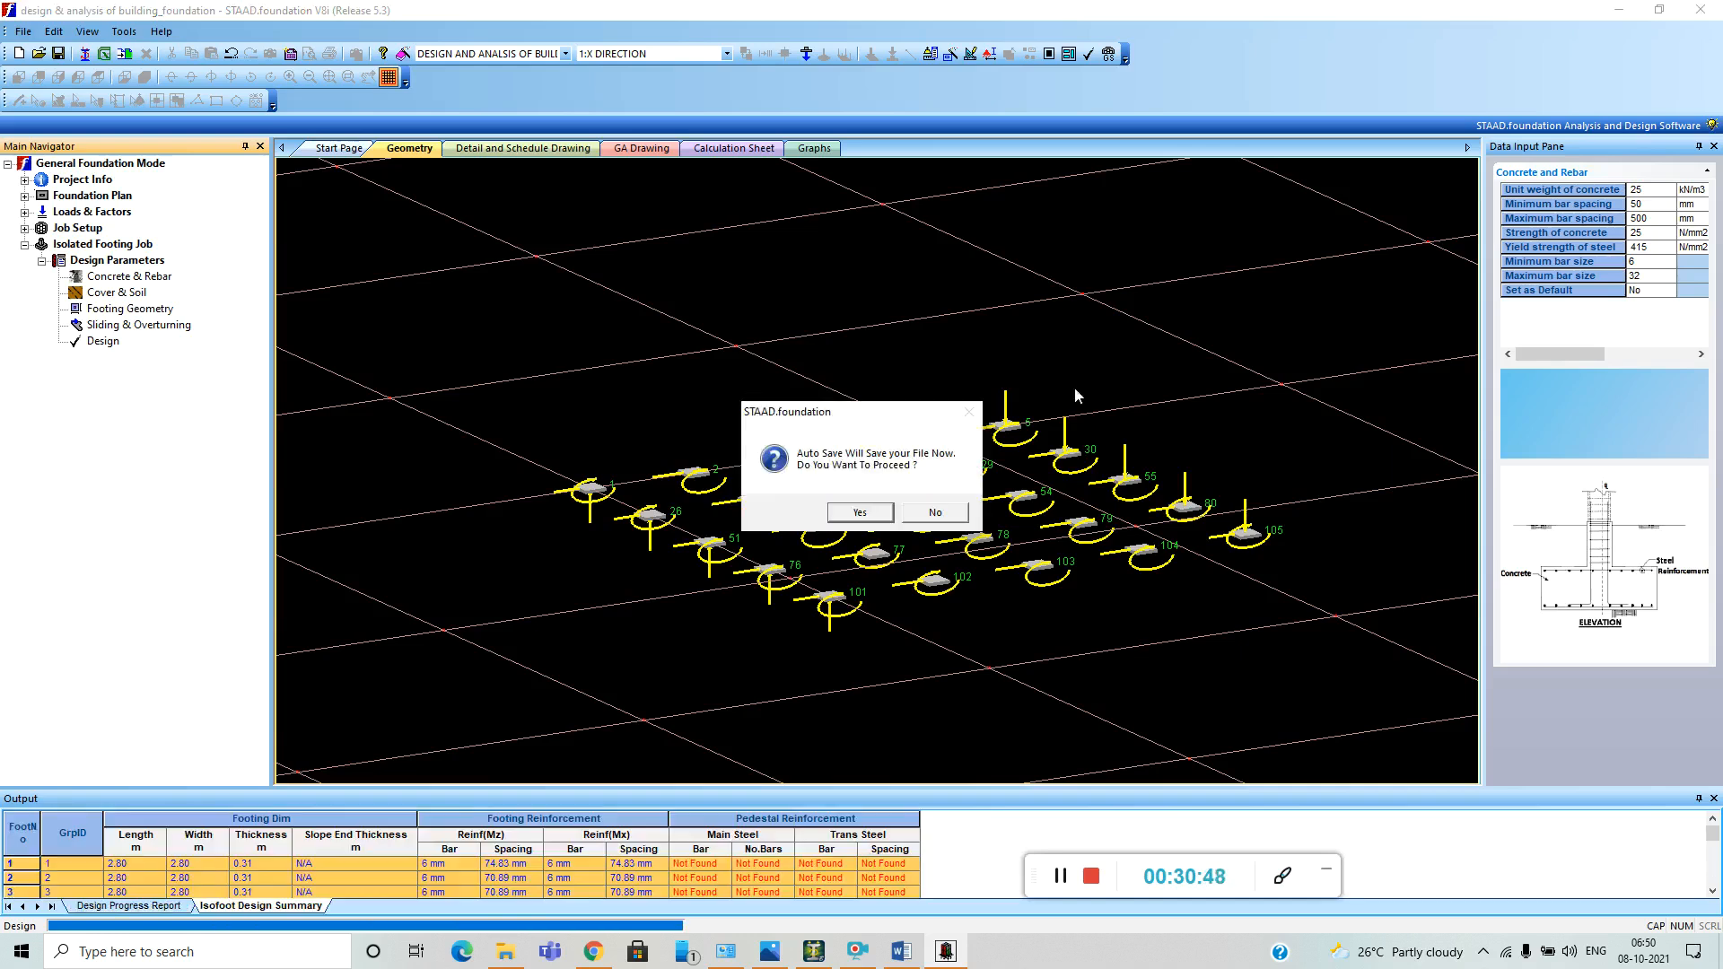
click(878, 515)
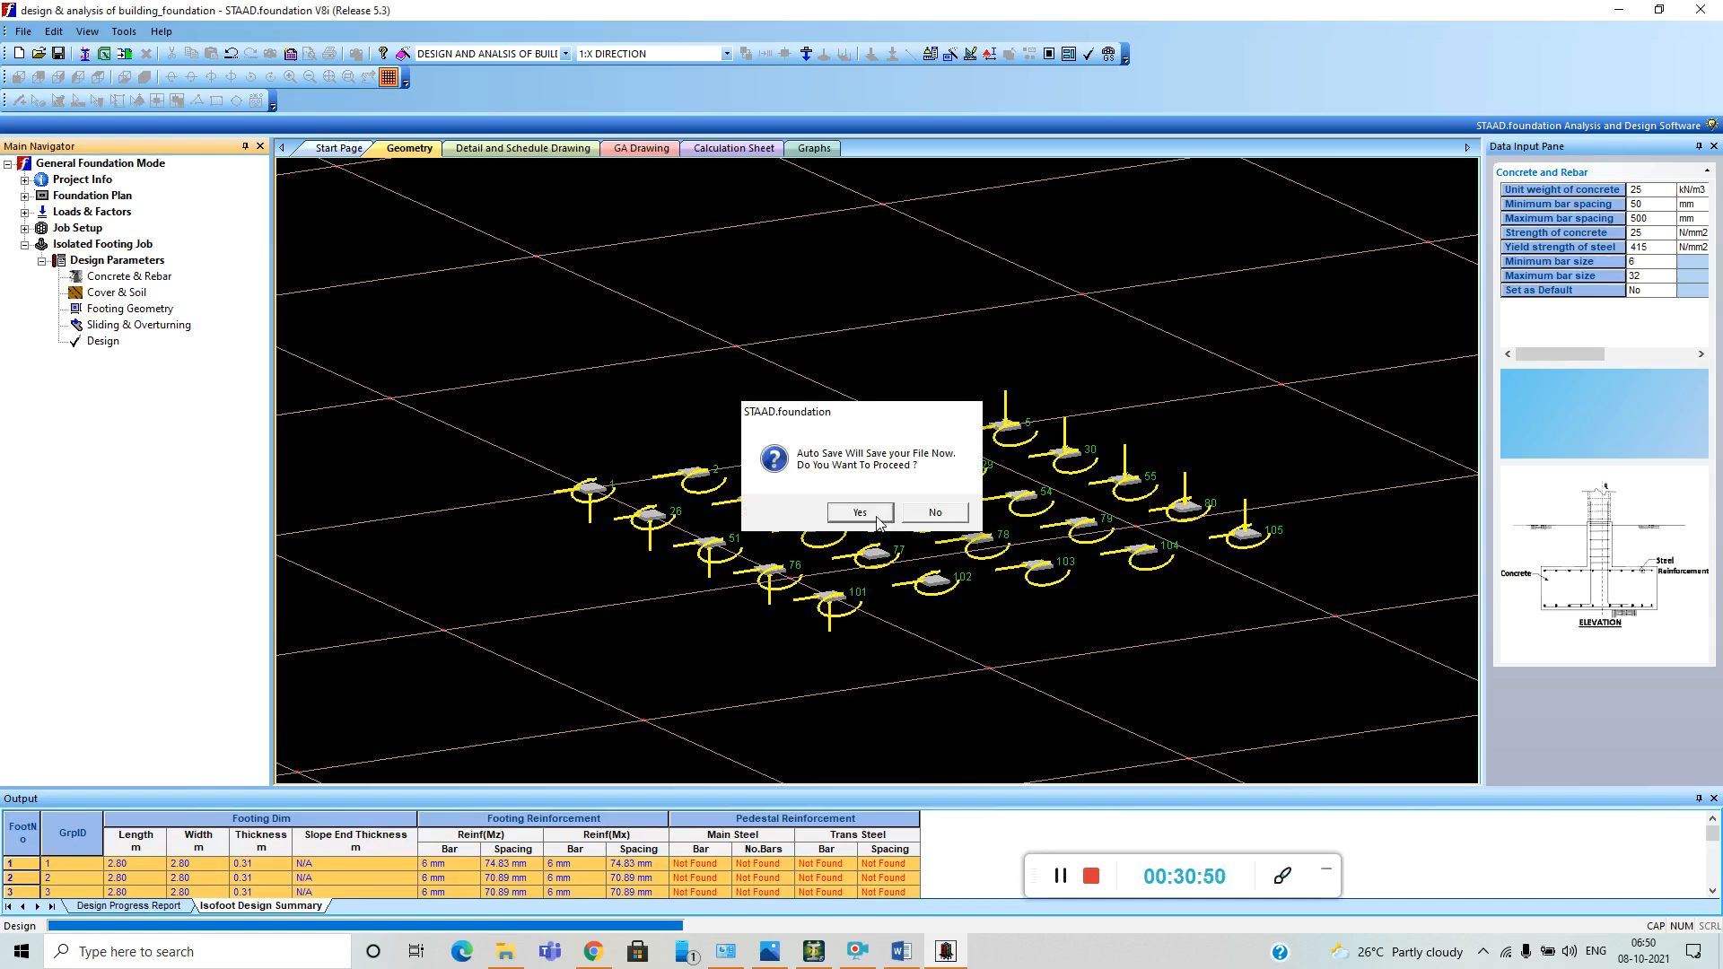
Examine the calculation sheet of the isolated footing design, including the input values, footing size and depth checks for sloped footing 1.
click(753, 149)
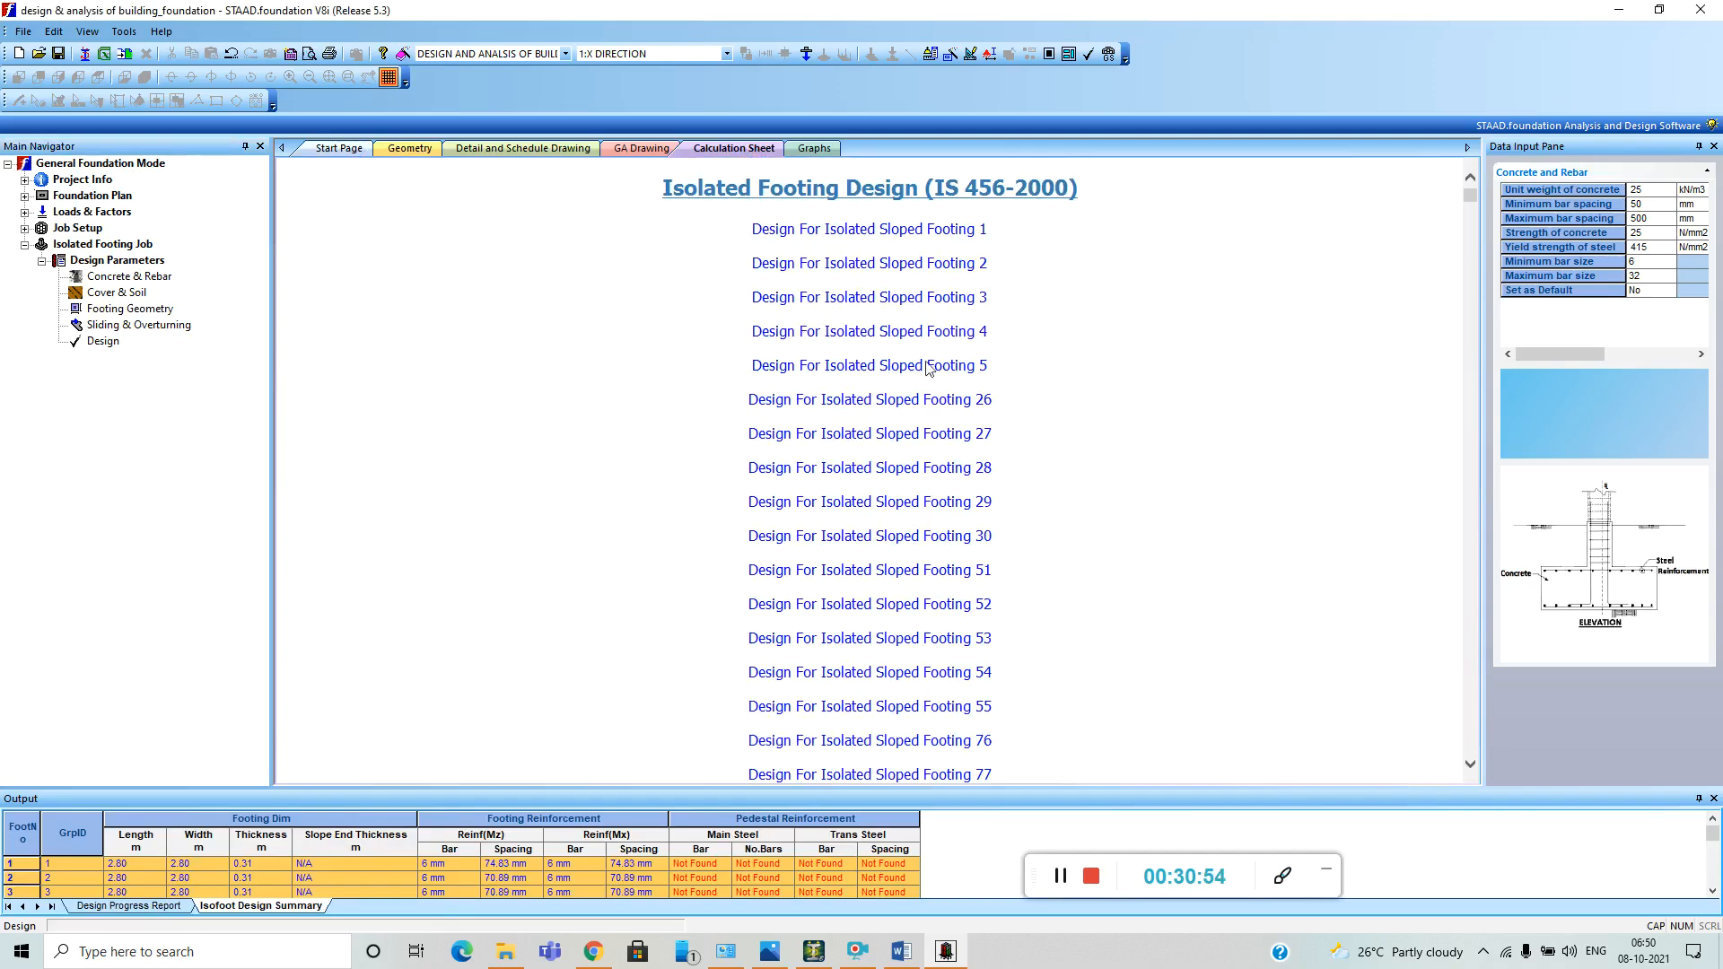
scroll(933, 372, down, 6)
scroll(962, 429, down, 15)
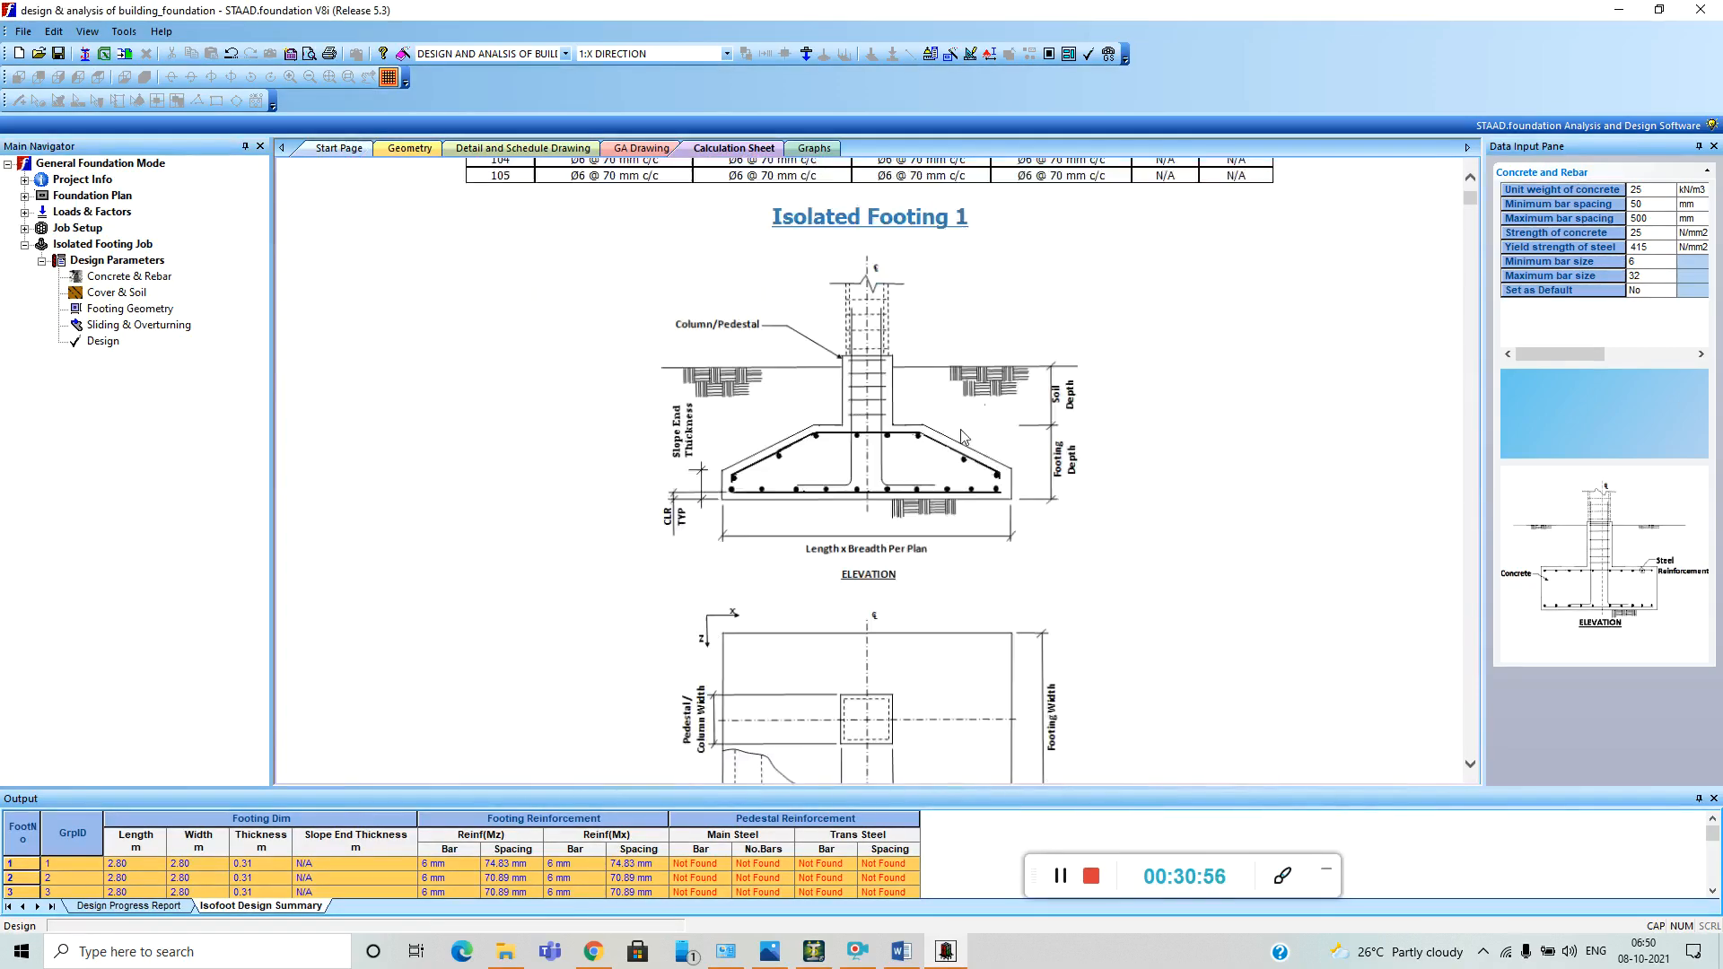
scroll(965, 445, up, 12)
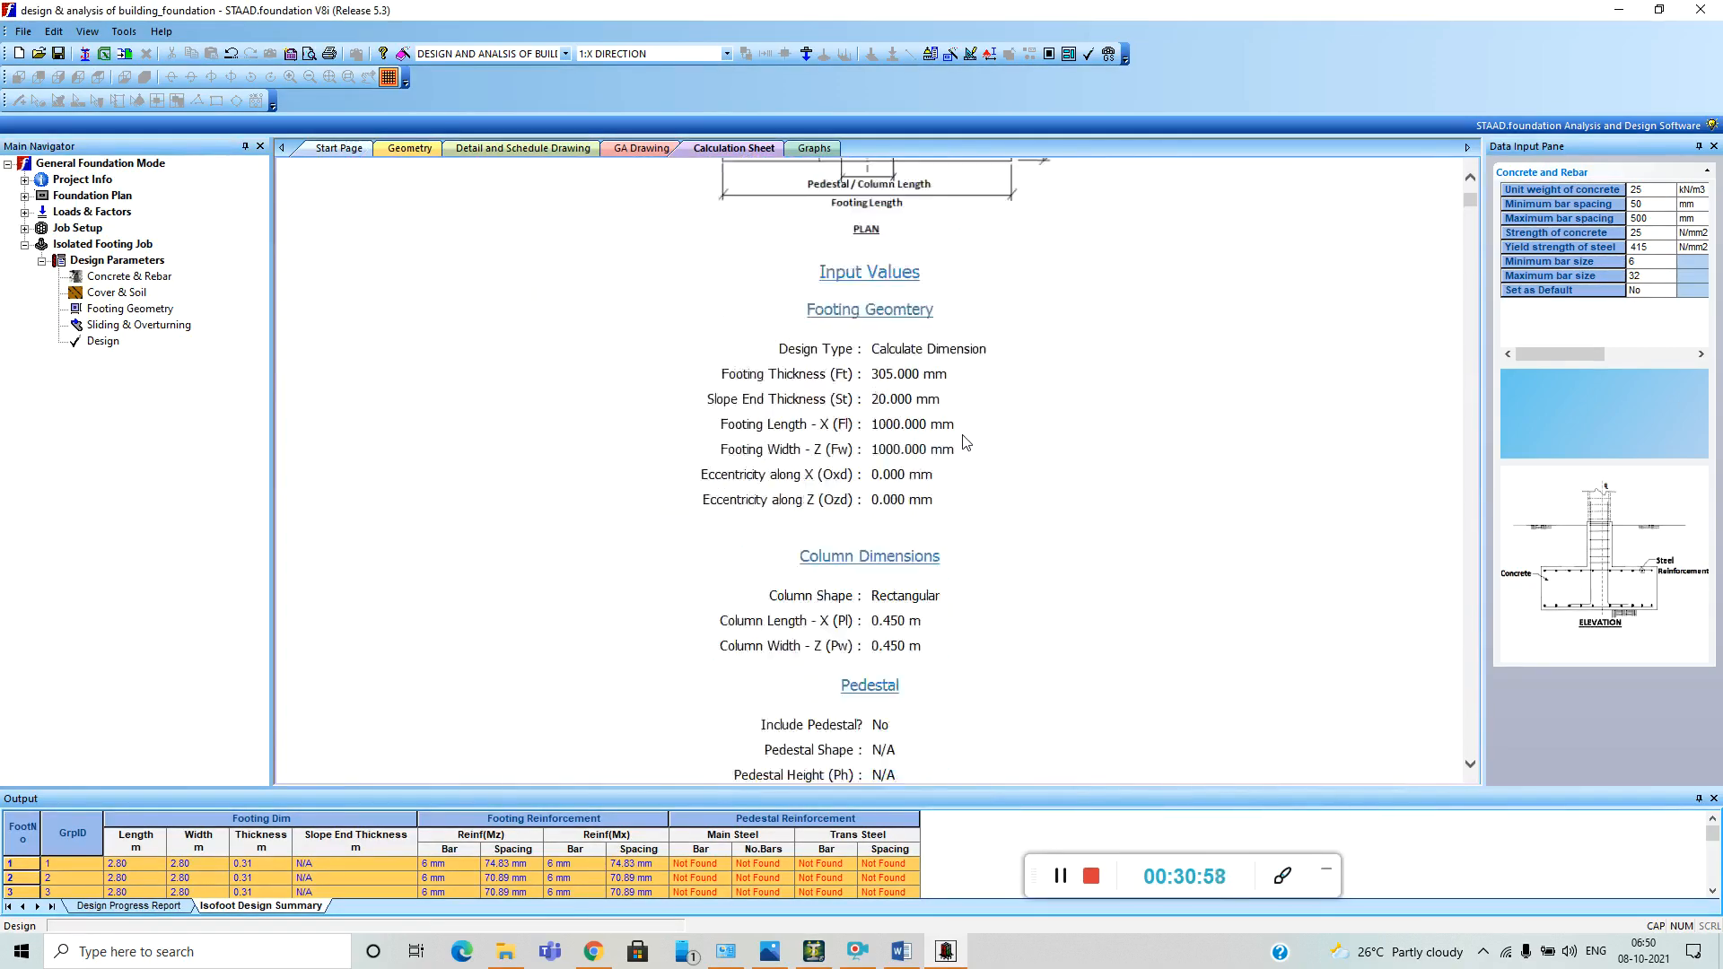
scroll(965, 440, up, 15)
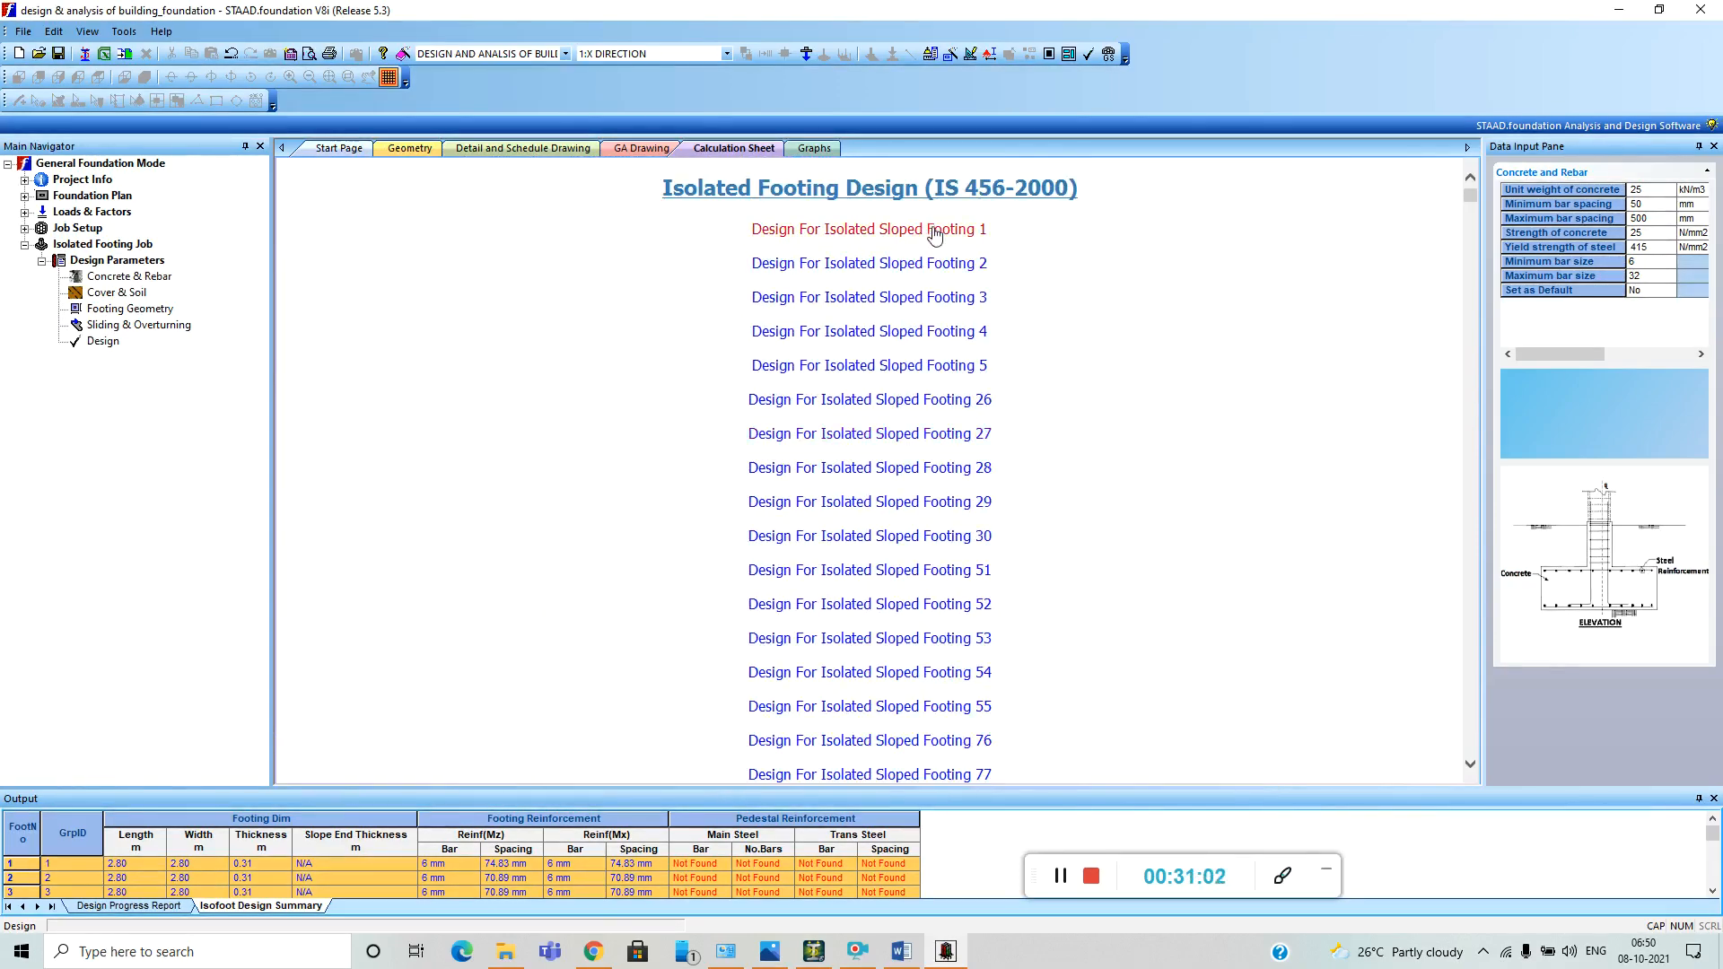
click(934, 230)
scroll(963, 372, down, 10)
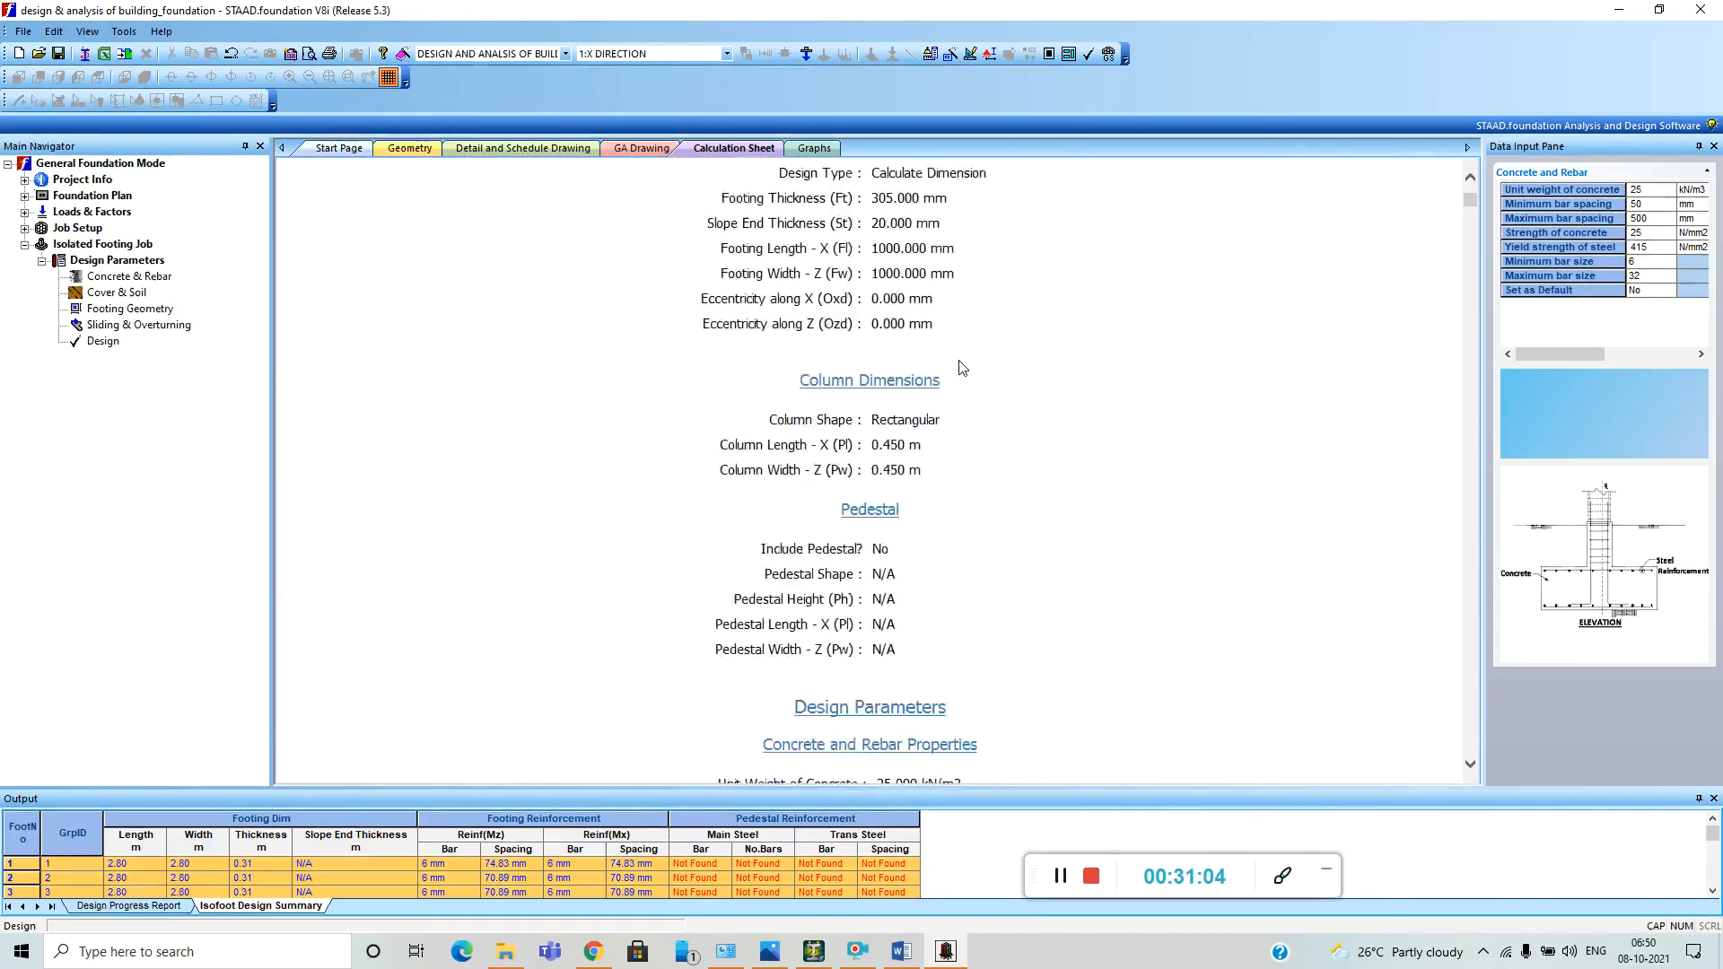
scroll(964, 377, down, 20)
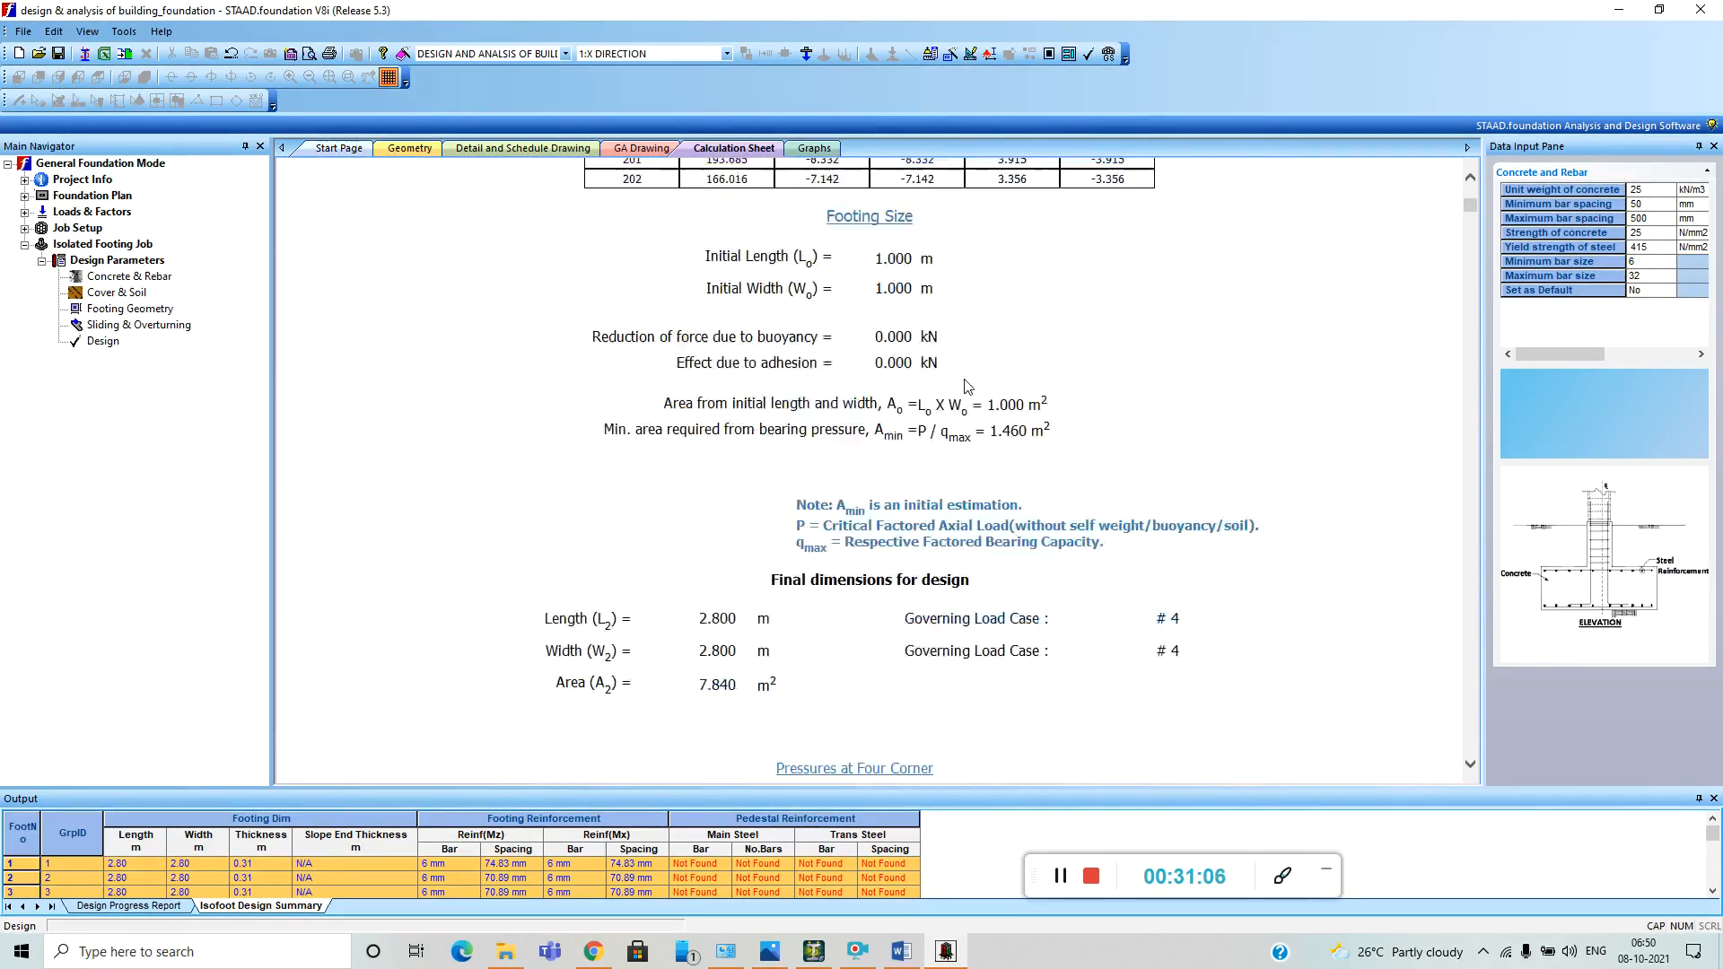
scroll(967, 380, down, 20)
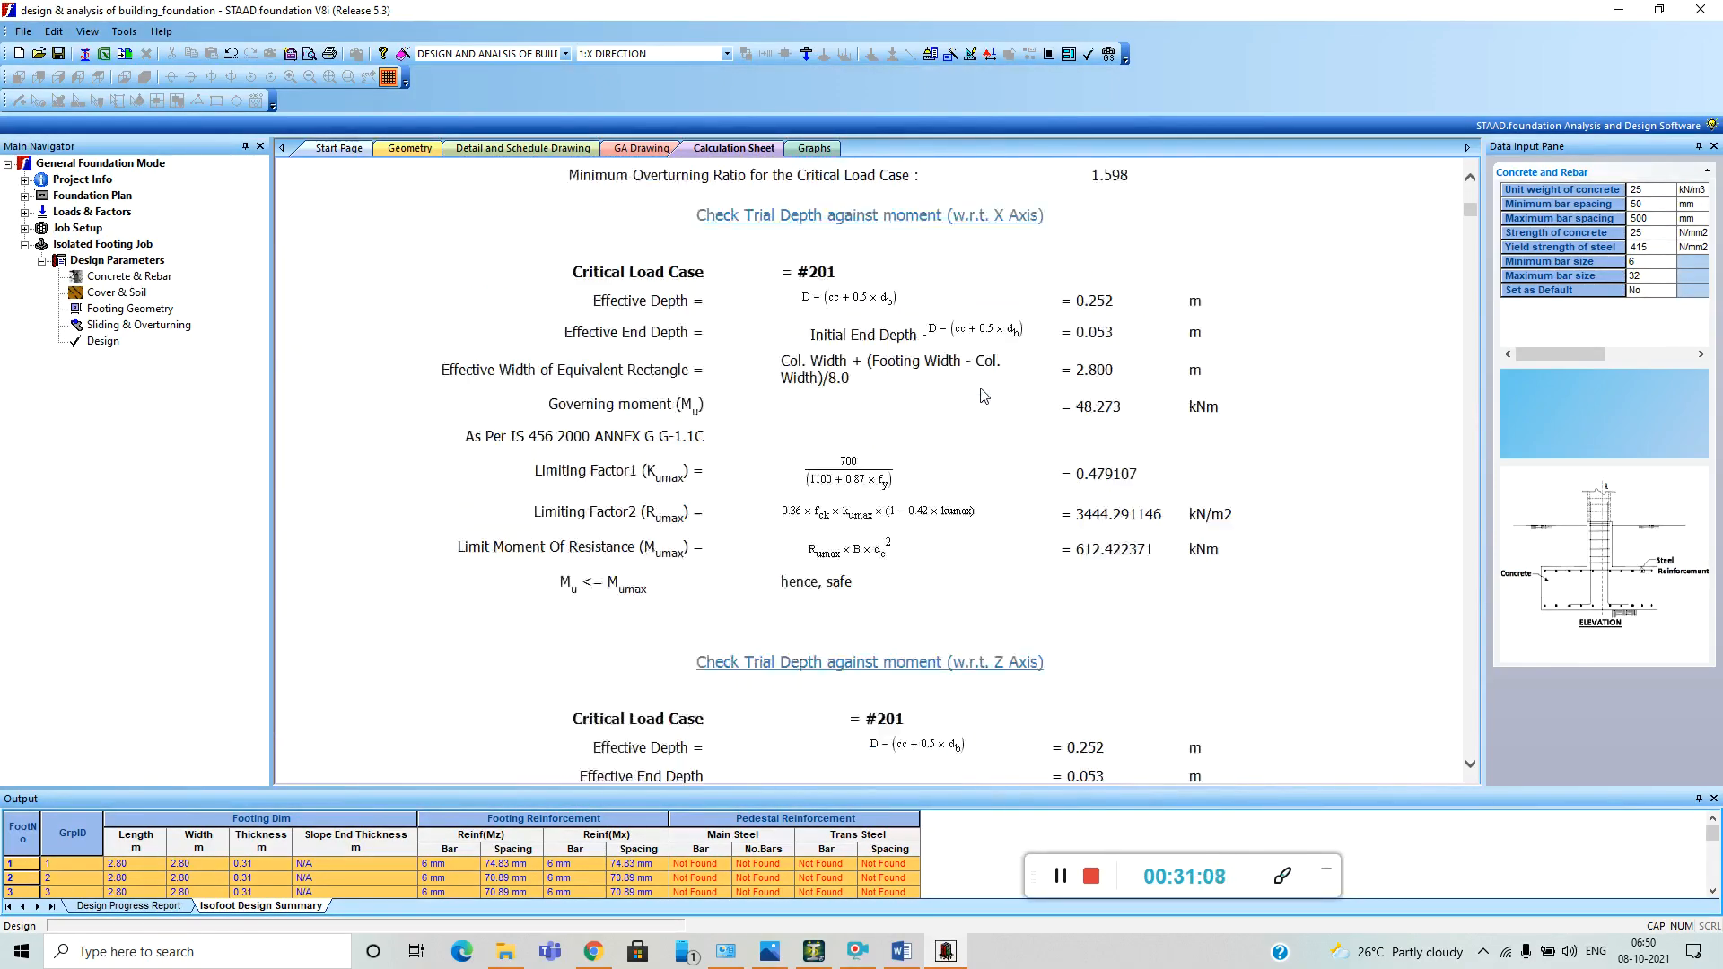
Review footing 1's stability checks and applied loads back to the start of the calculation sheet, and view the foundation geometry.
scroll(986, 395, up, 20)
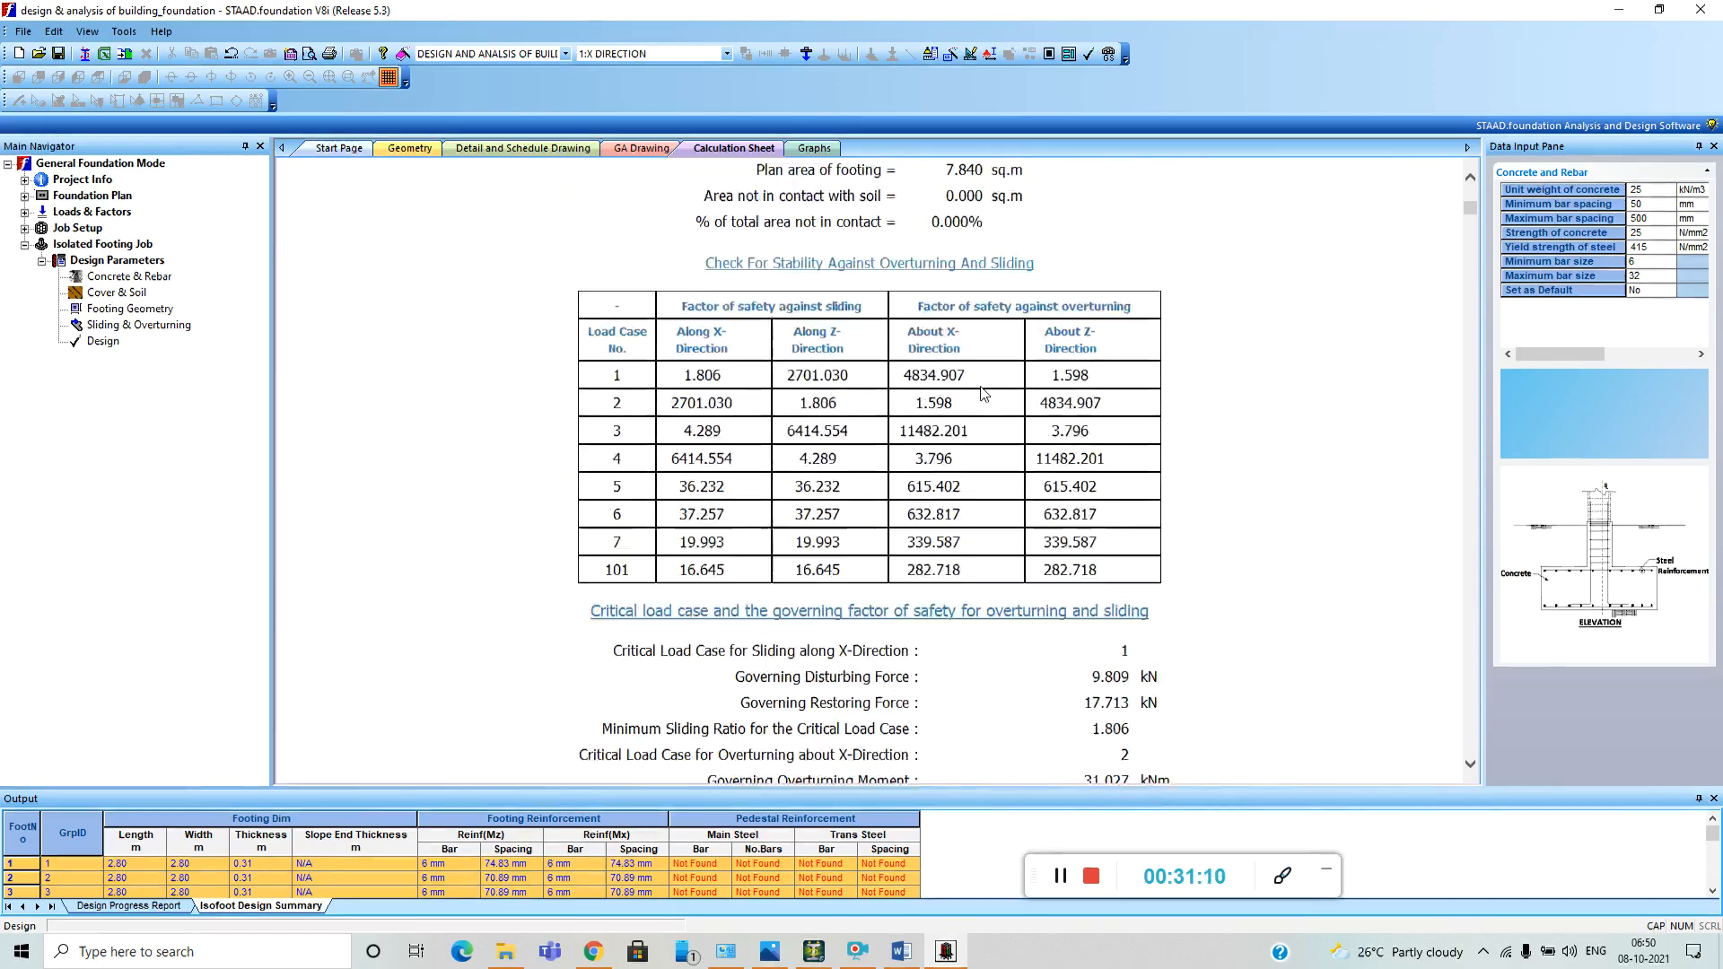
scroll(995, 320, up, 20)
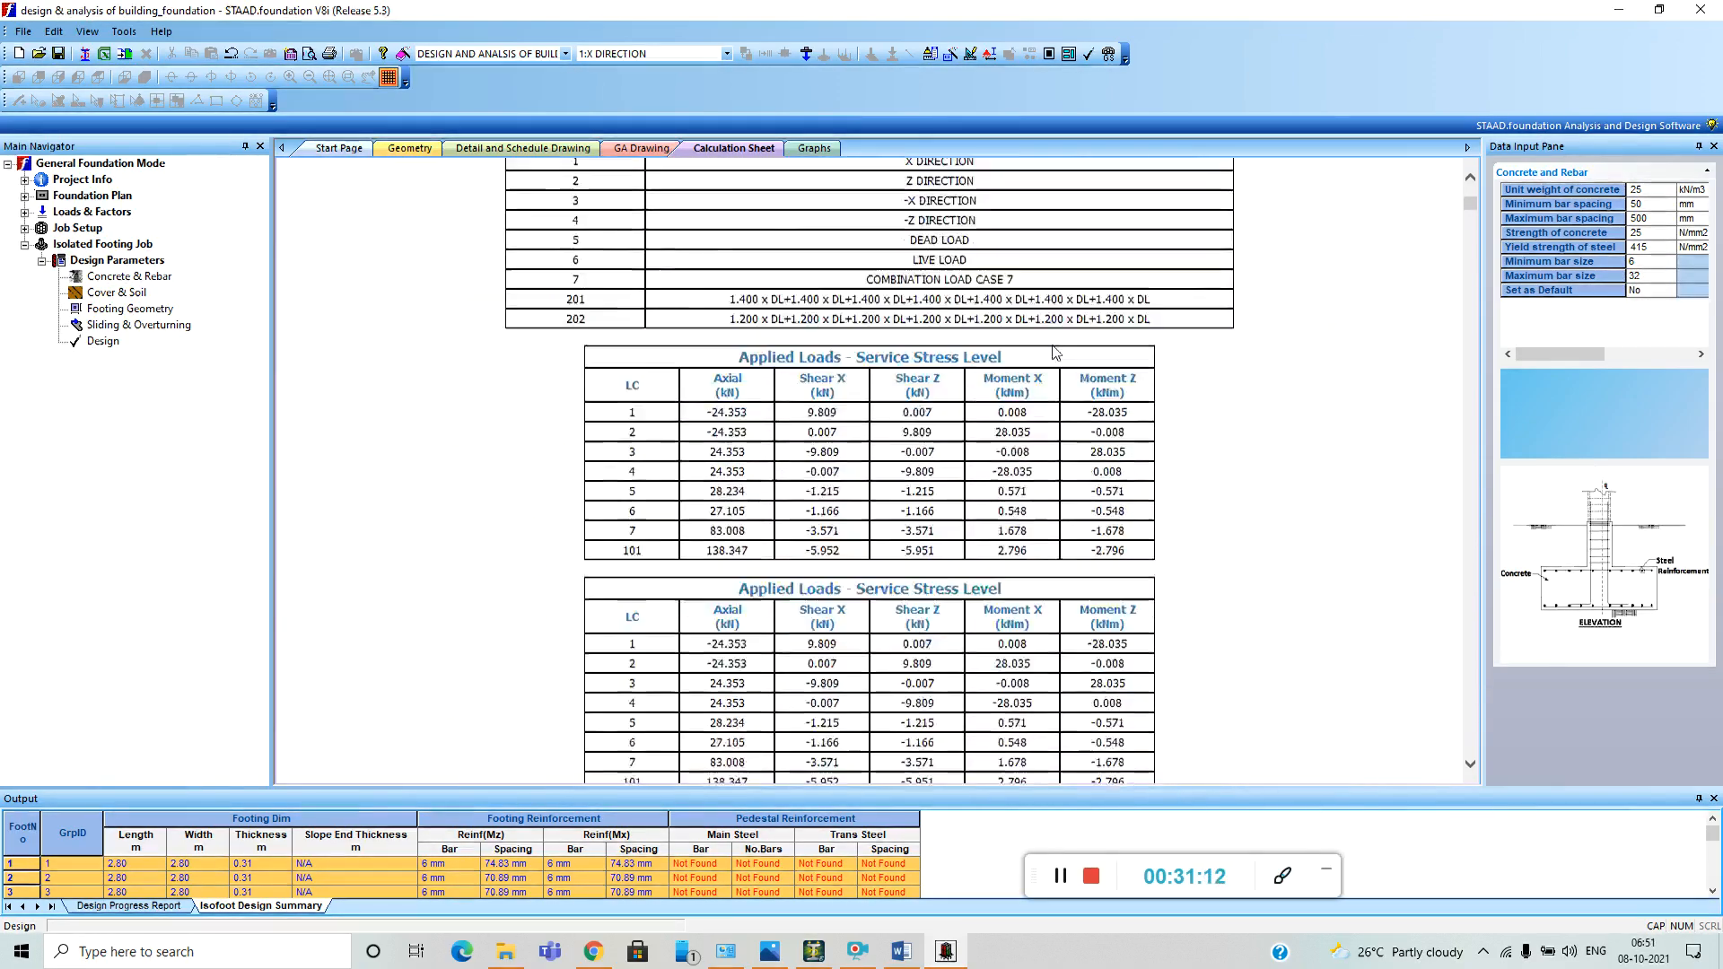
scroll(1039, 355, up, 20)
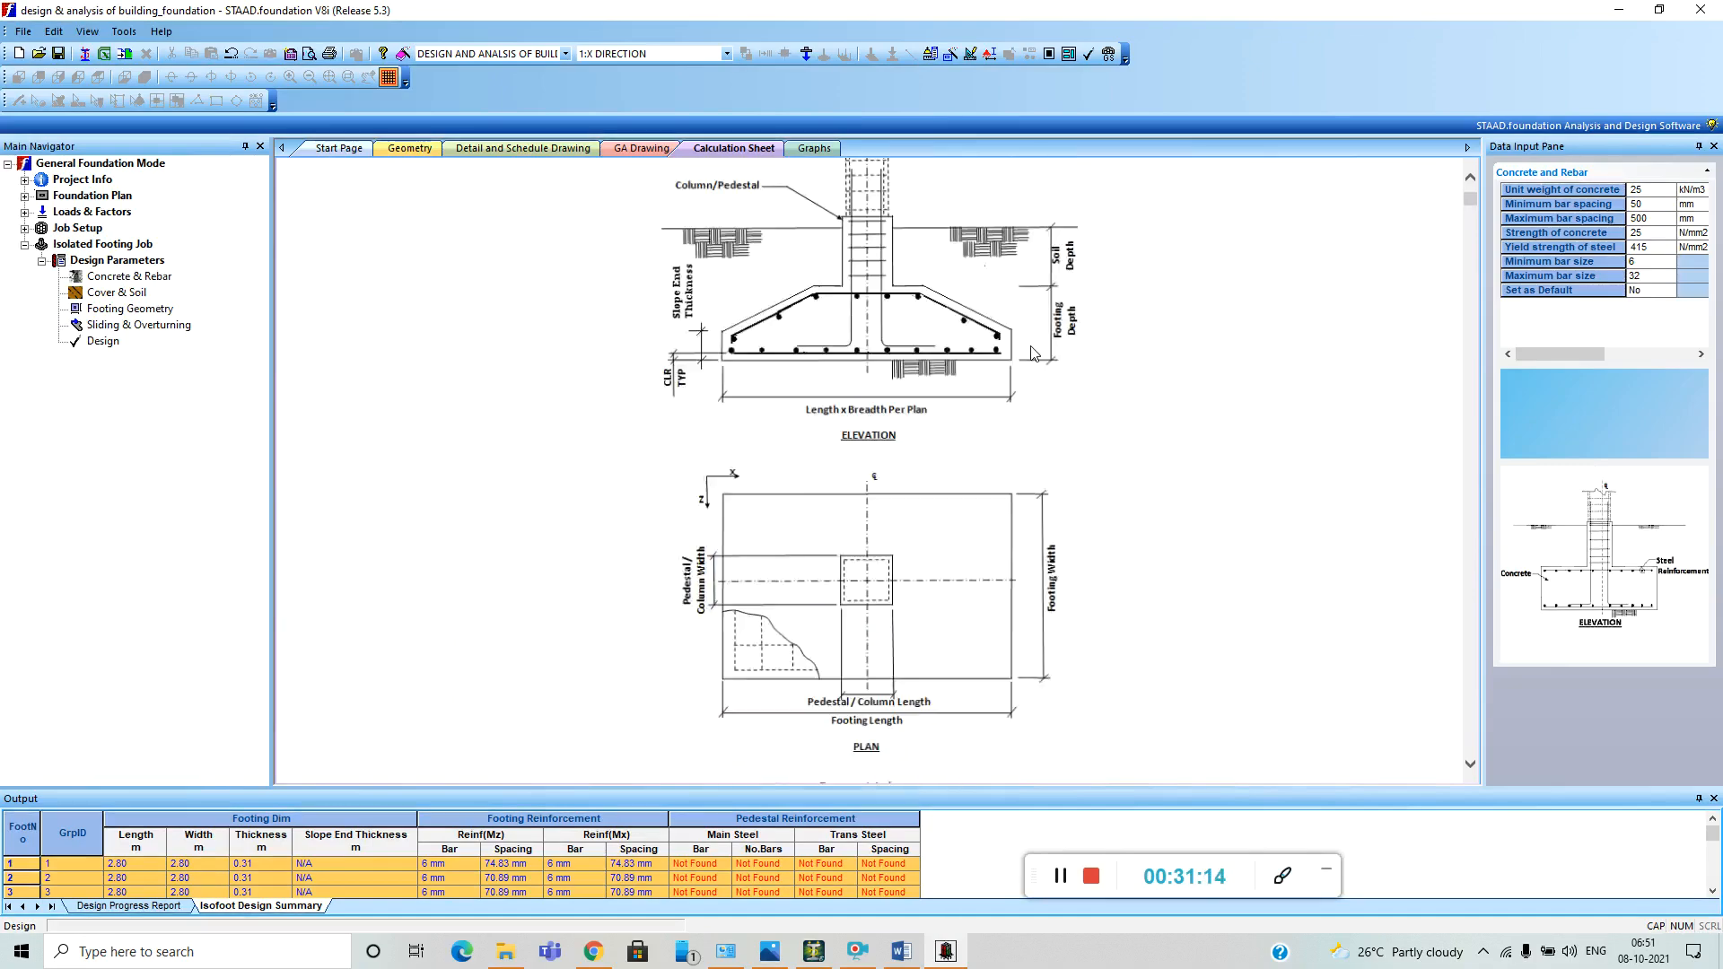
scroll(1039, 334, up, 20)
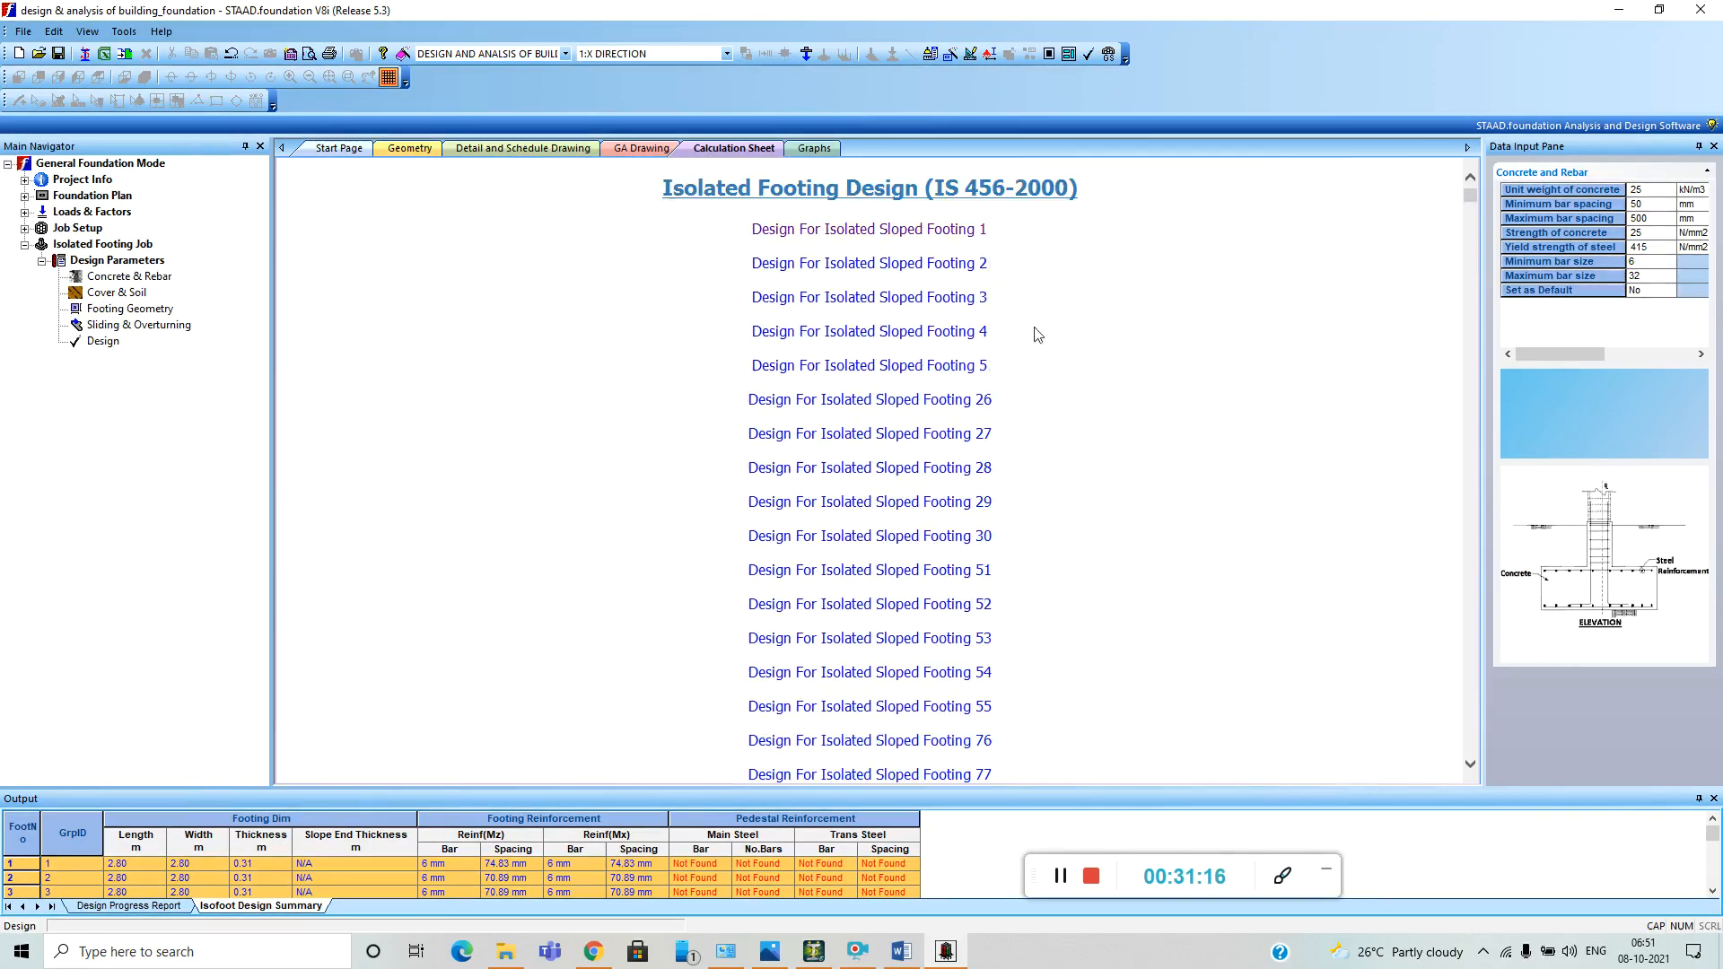
click(409, 152)
scroll(757, 535, down, 3)
scroll(758, 535, up, 4)
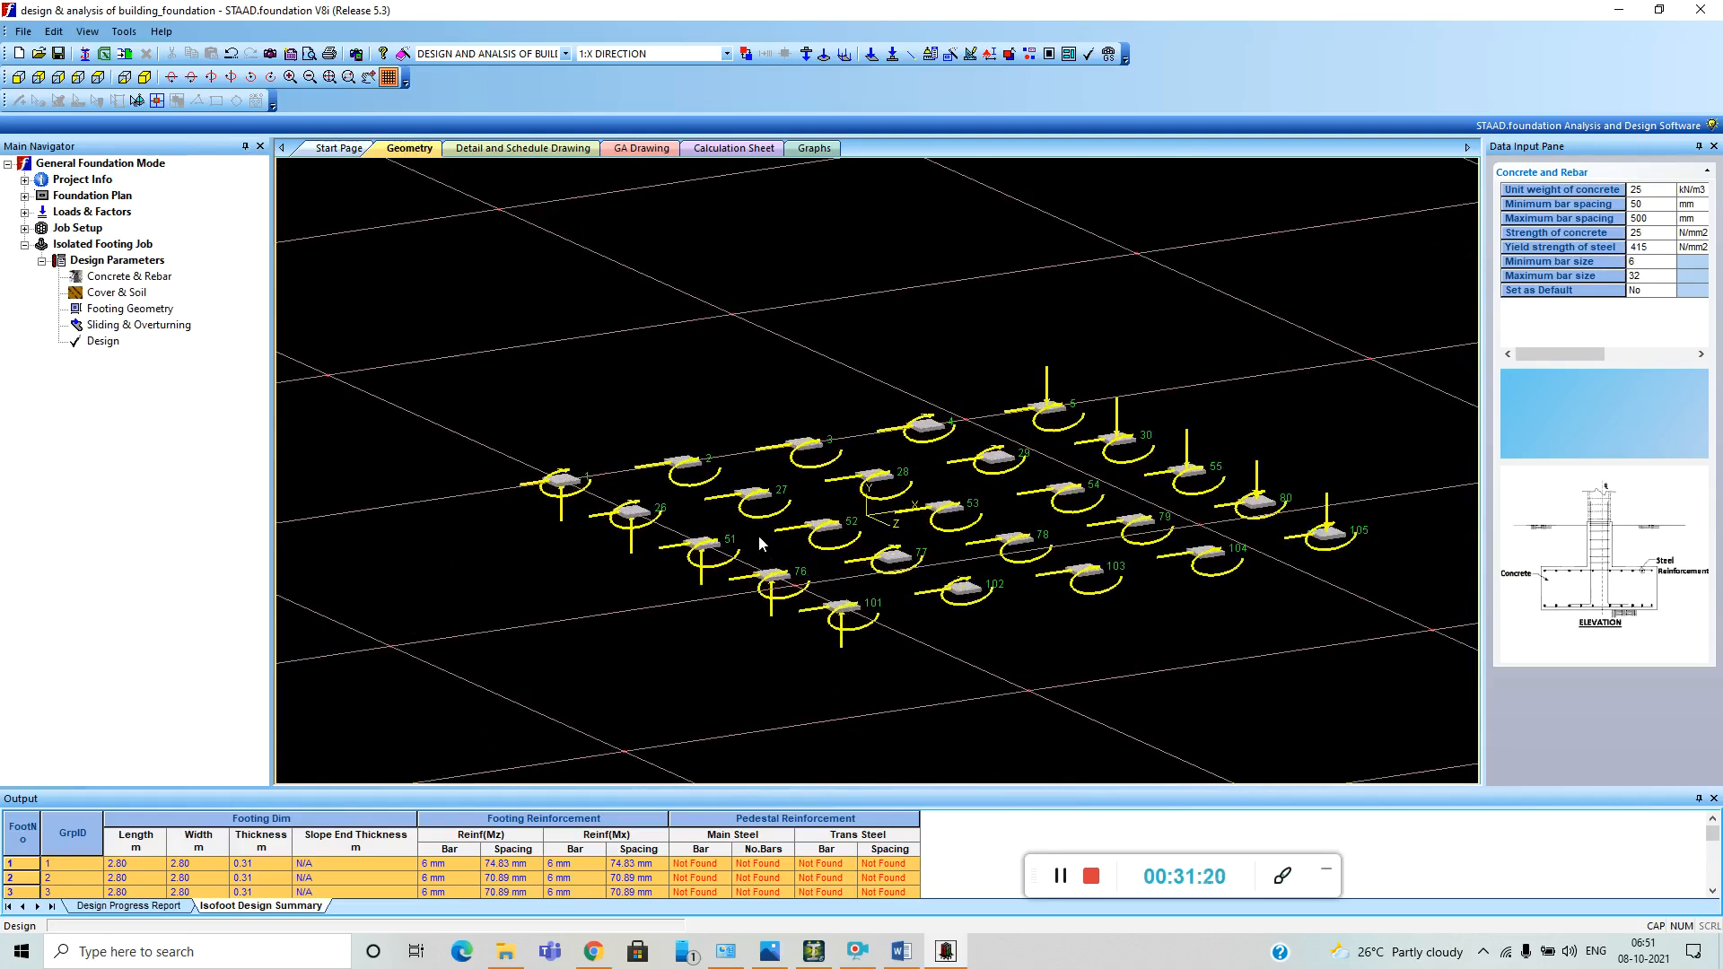
Examine the footing schedule drawing, including the typical footing elevation, plan and schedule table.
click(537, 149)
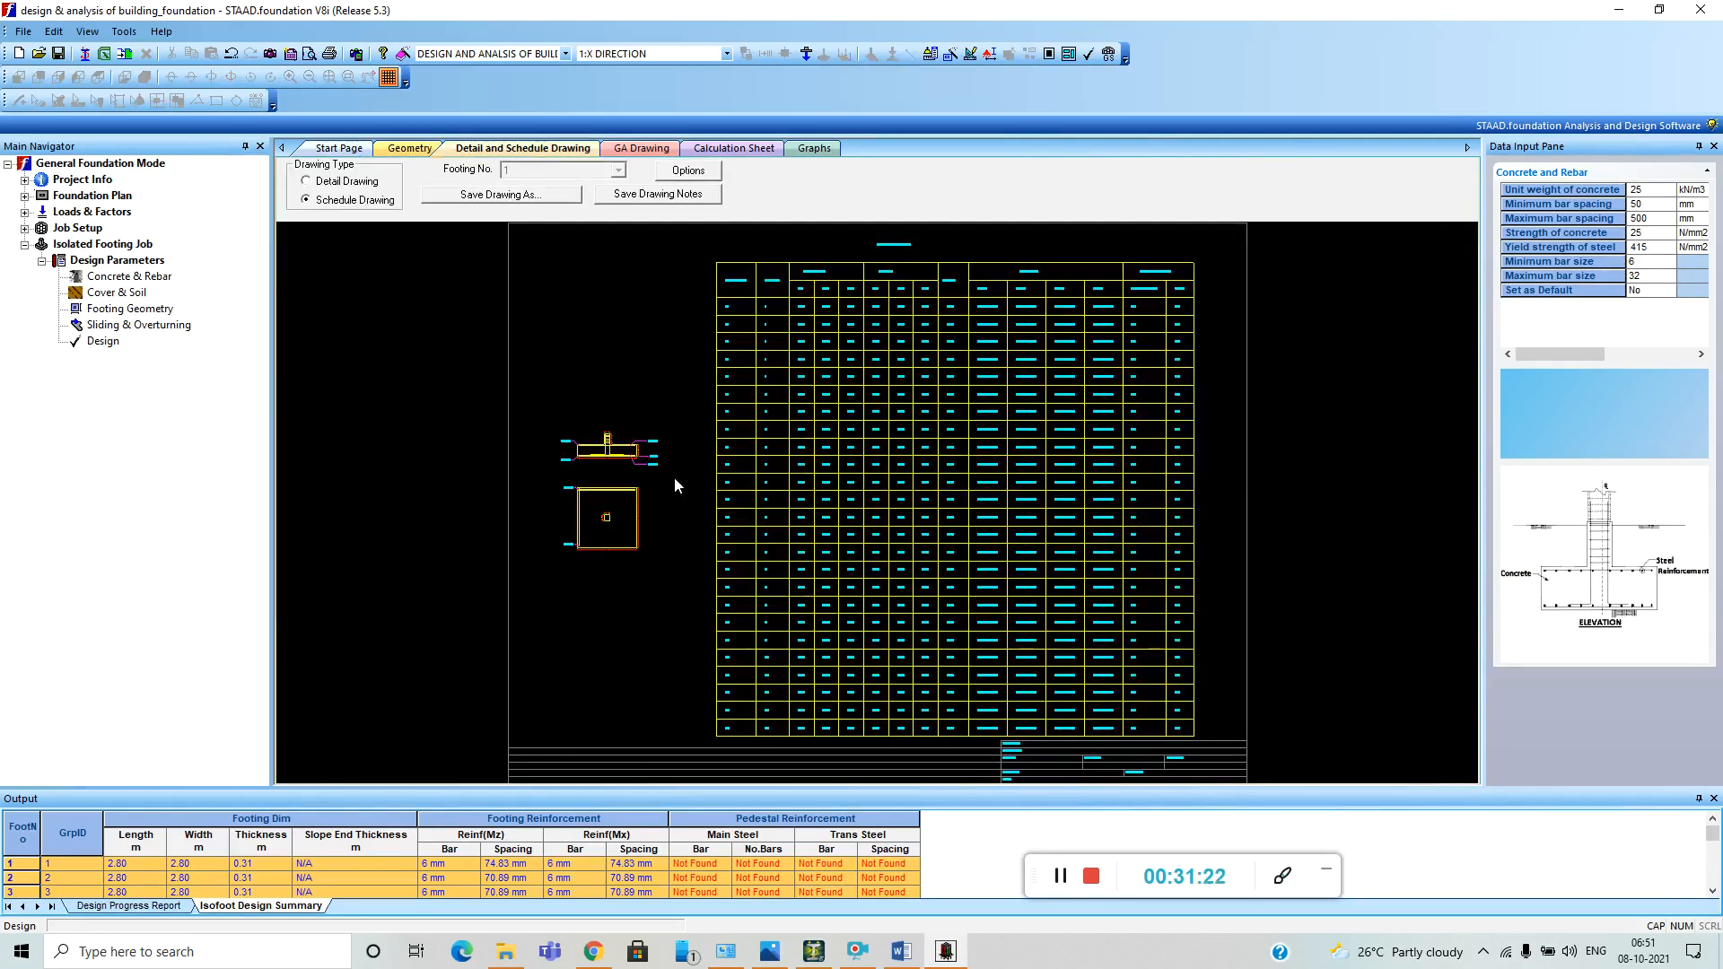
scroll(584, 417, down, 2)
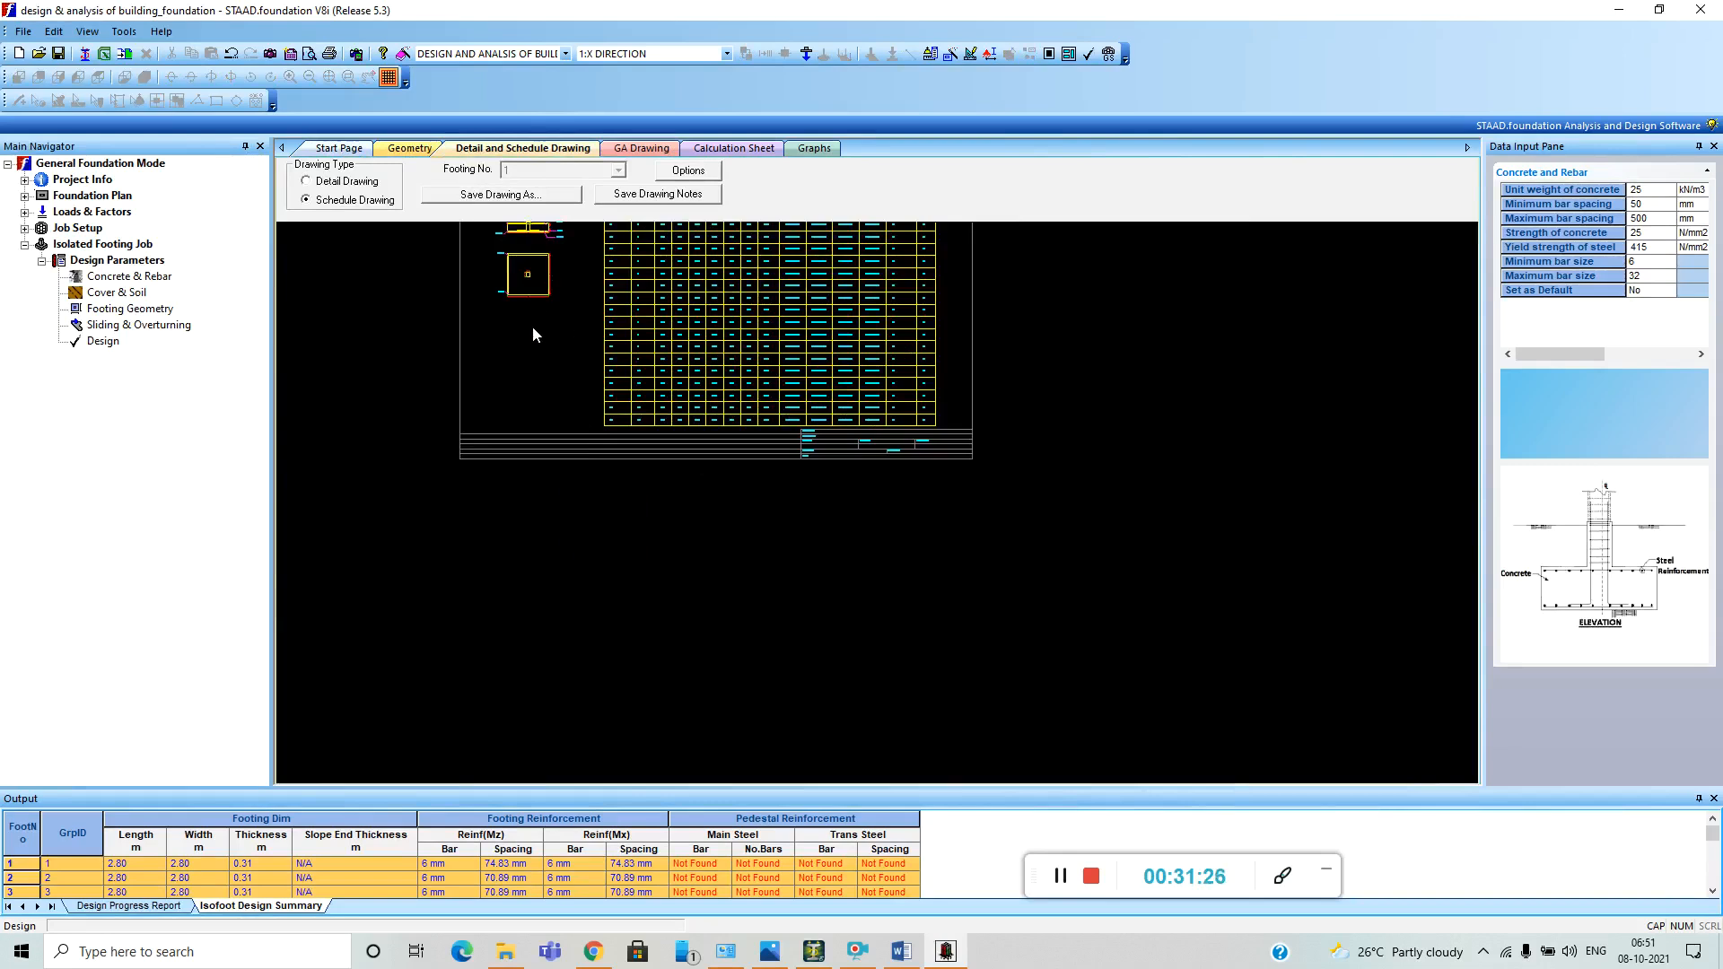
scroll(532, 330, down, 2)
scroll(537, 255, down, 2)
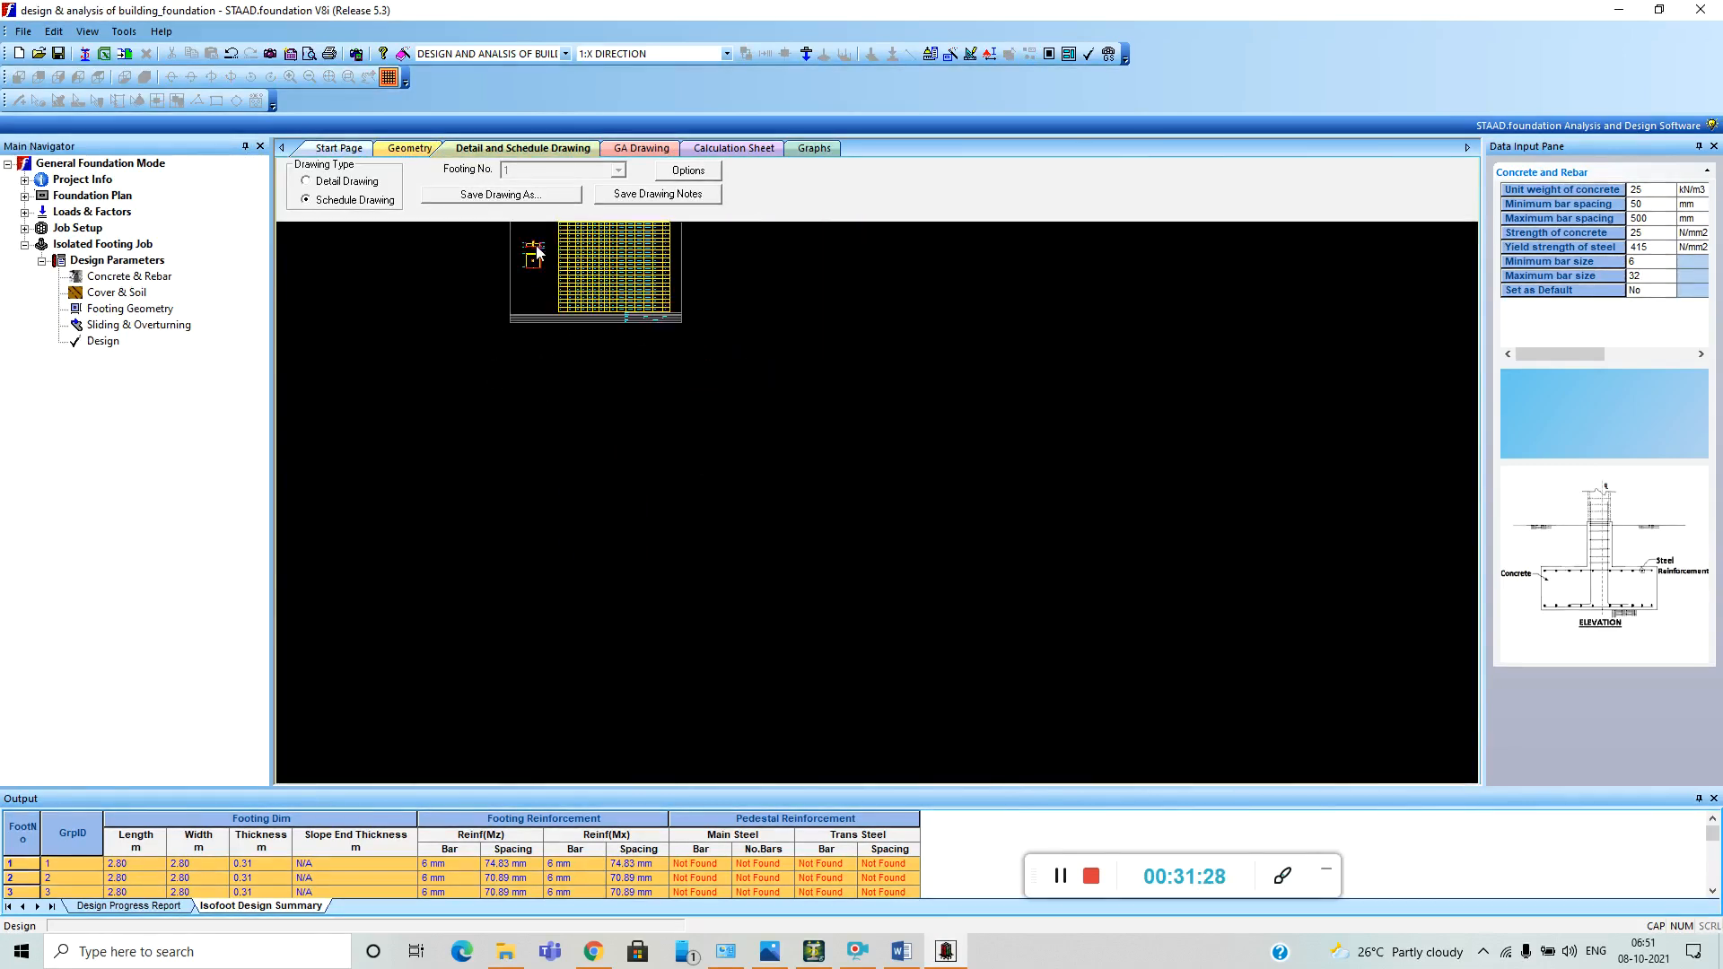
scroll(524, 235, up, 5)
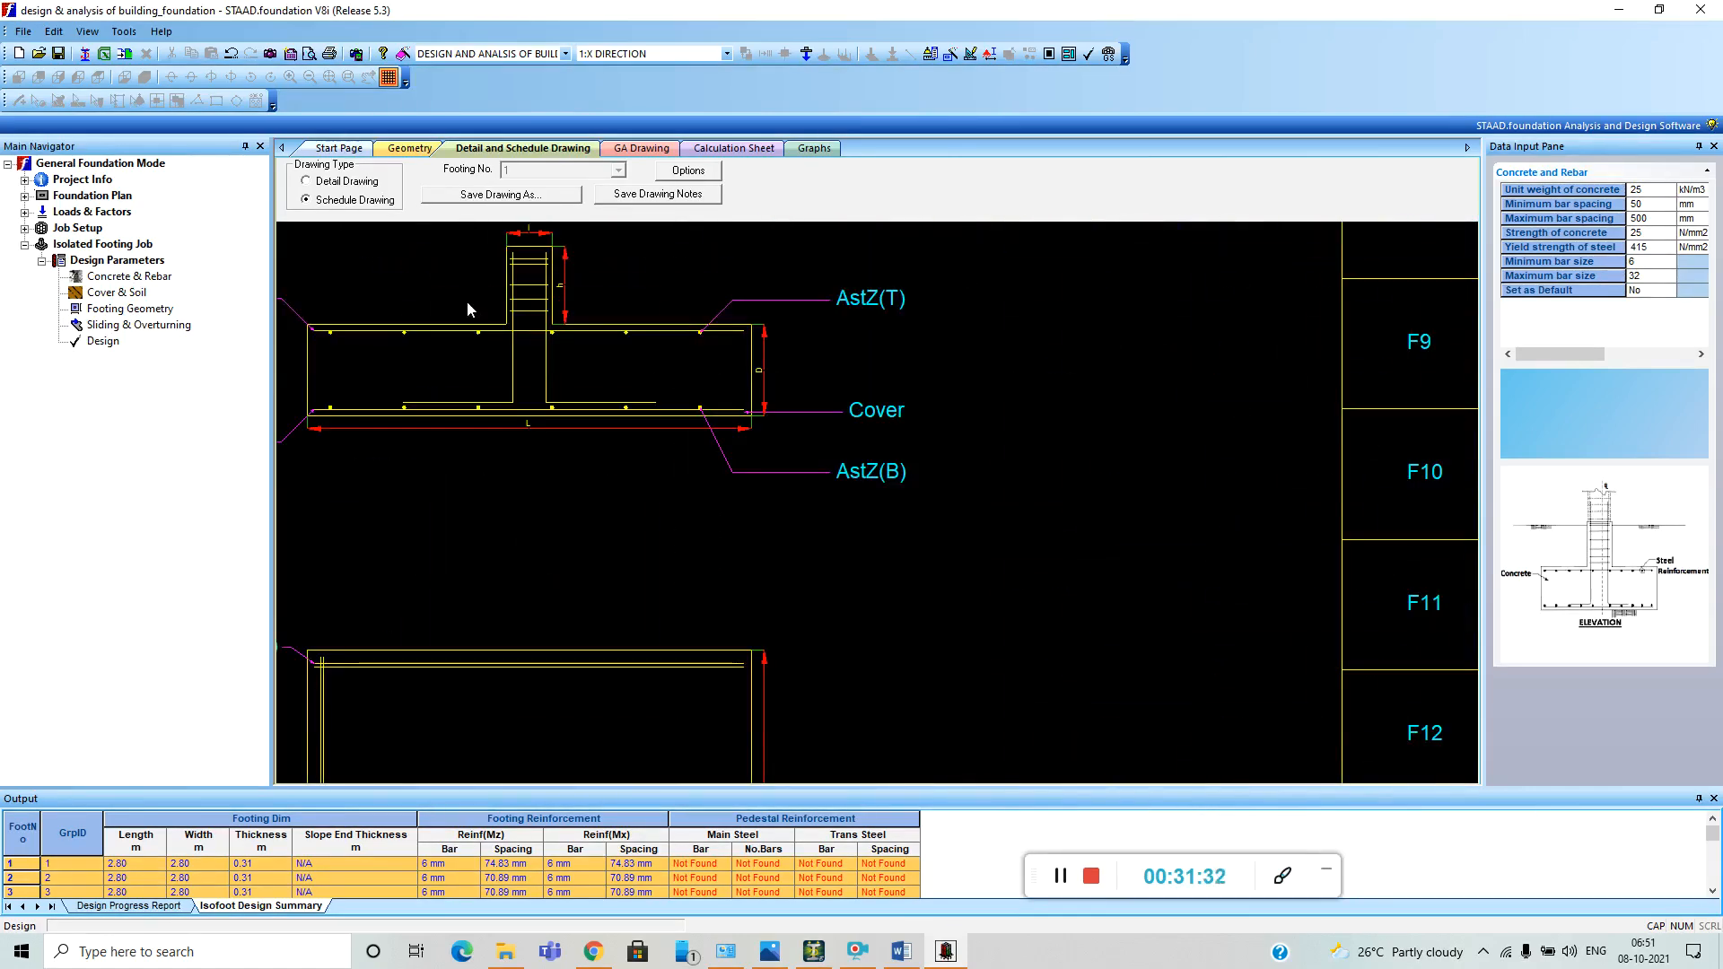
scroll(466, 308, down, 2)
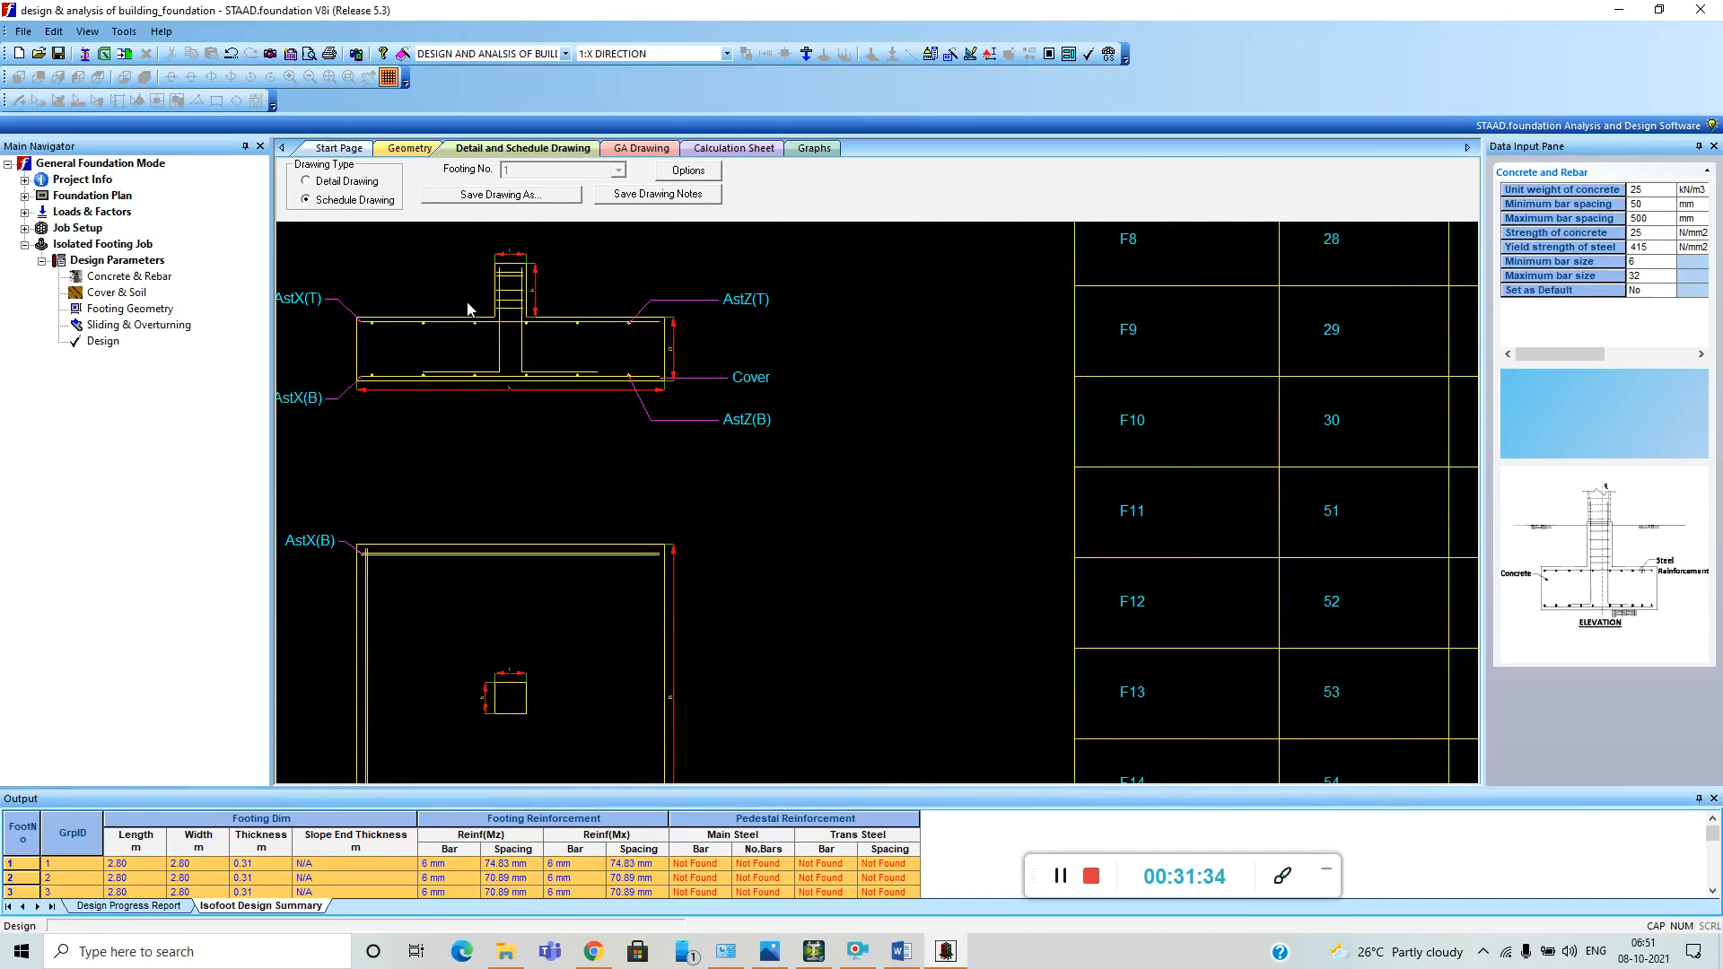
scroll(466, 307, down, 3)
scroll(467, 308, down, 4)
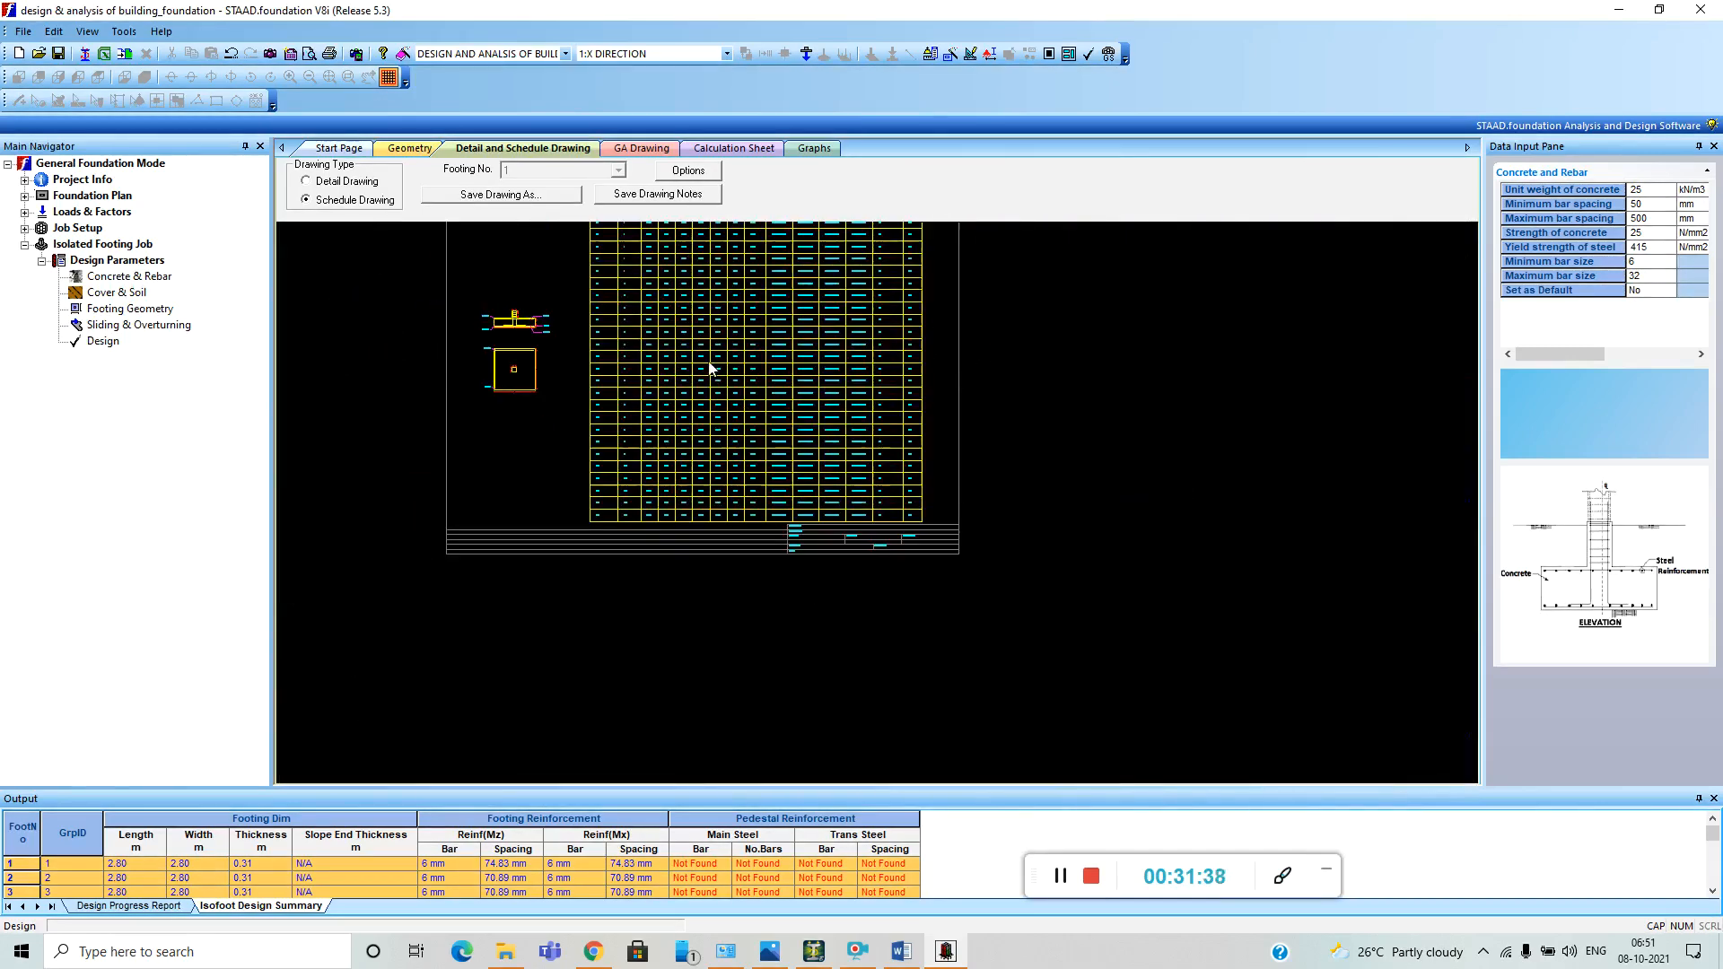
View the general arrangement drawing of the footings, and look through the calculation sheet's design parameters and applied loads.
click(640, 148)
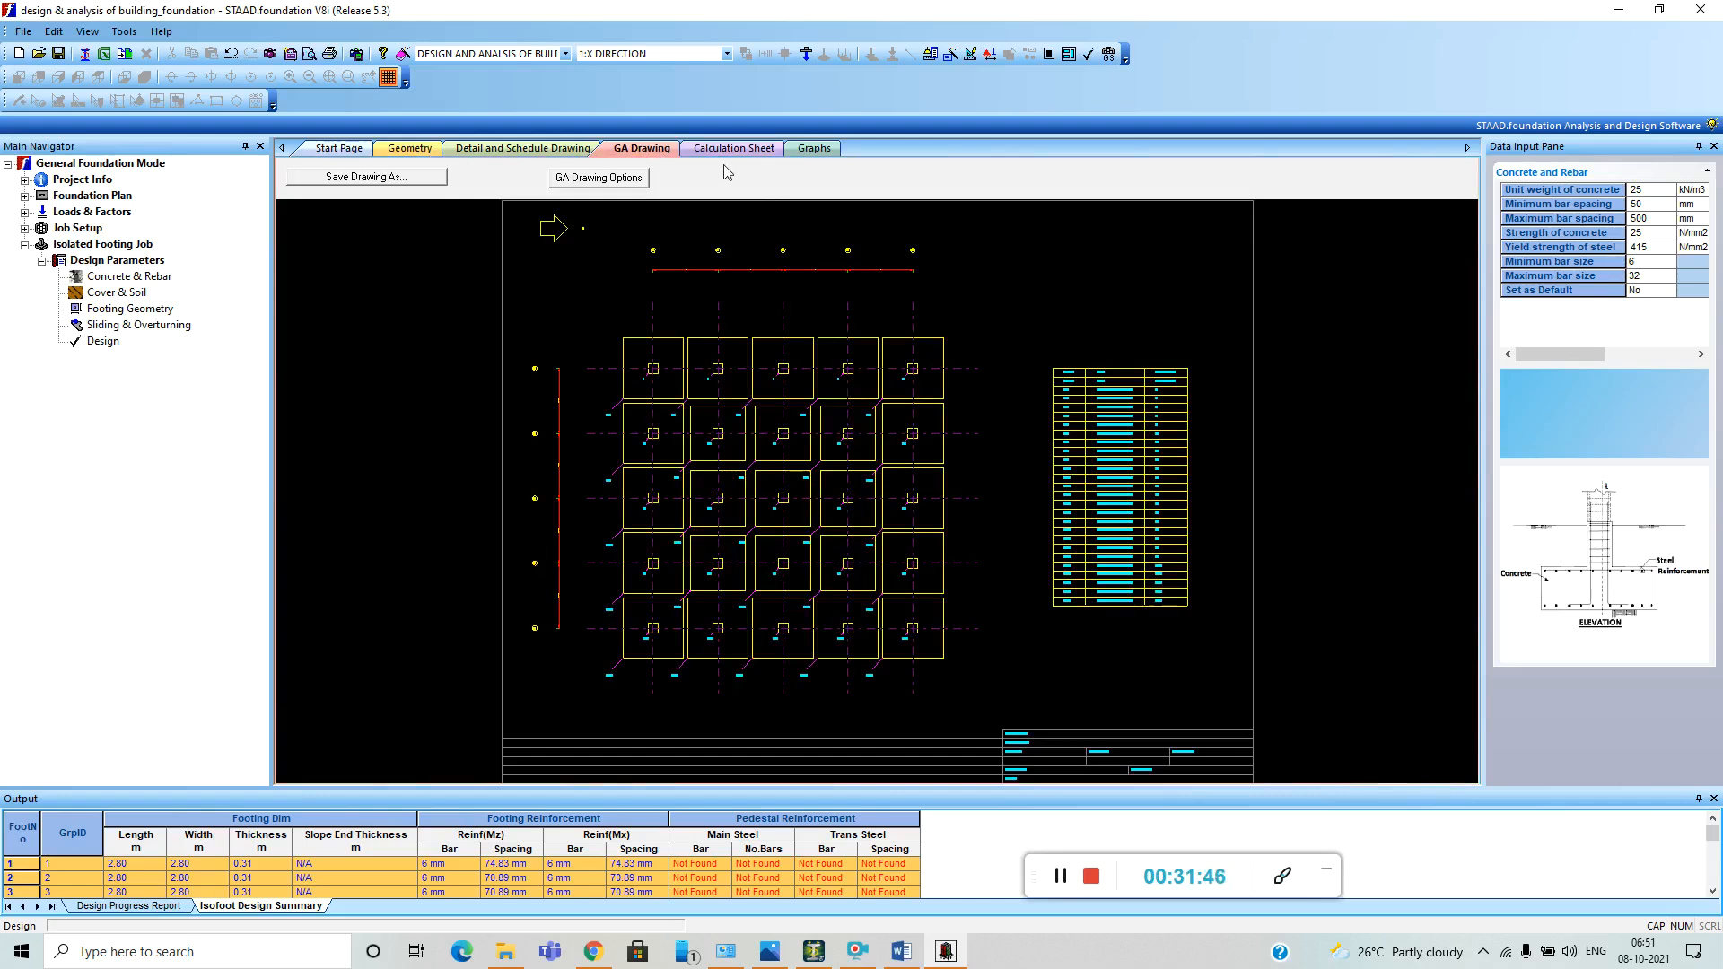
click(814, 149)
click(734, 149)
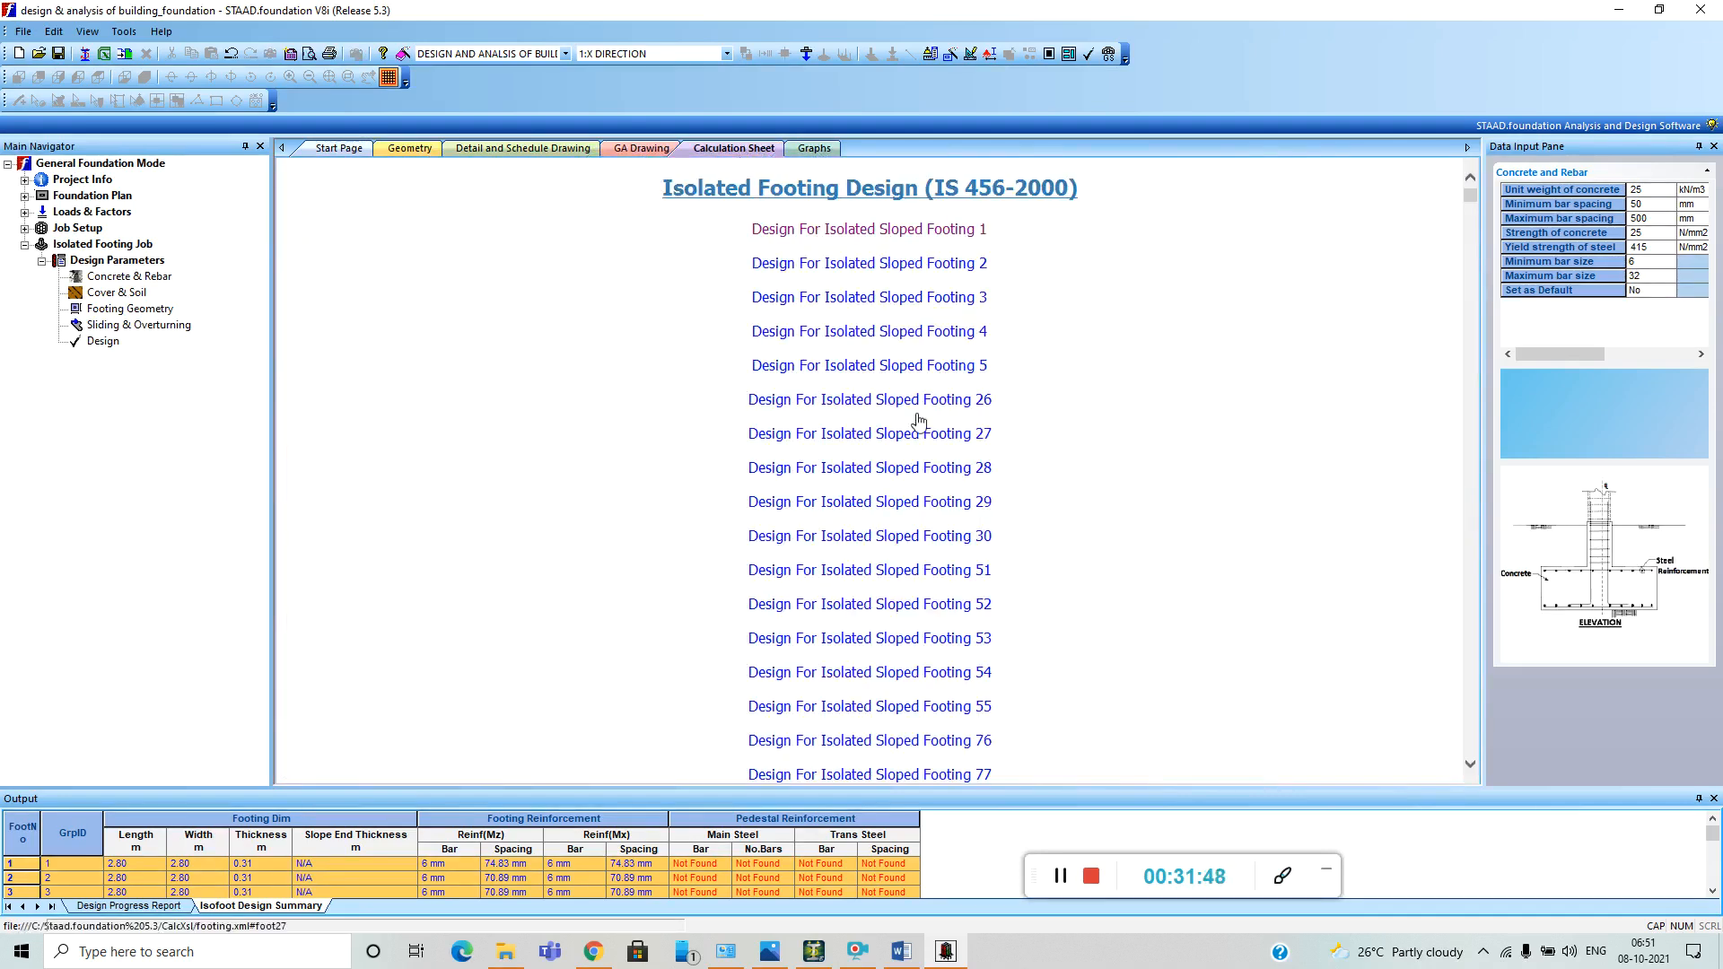
scroll(919, 420, down, 20)
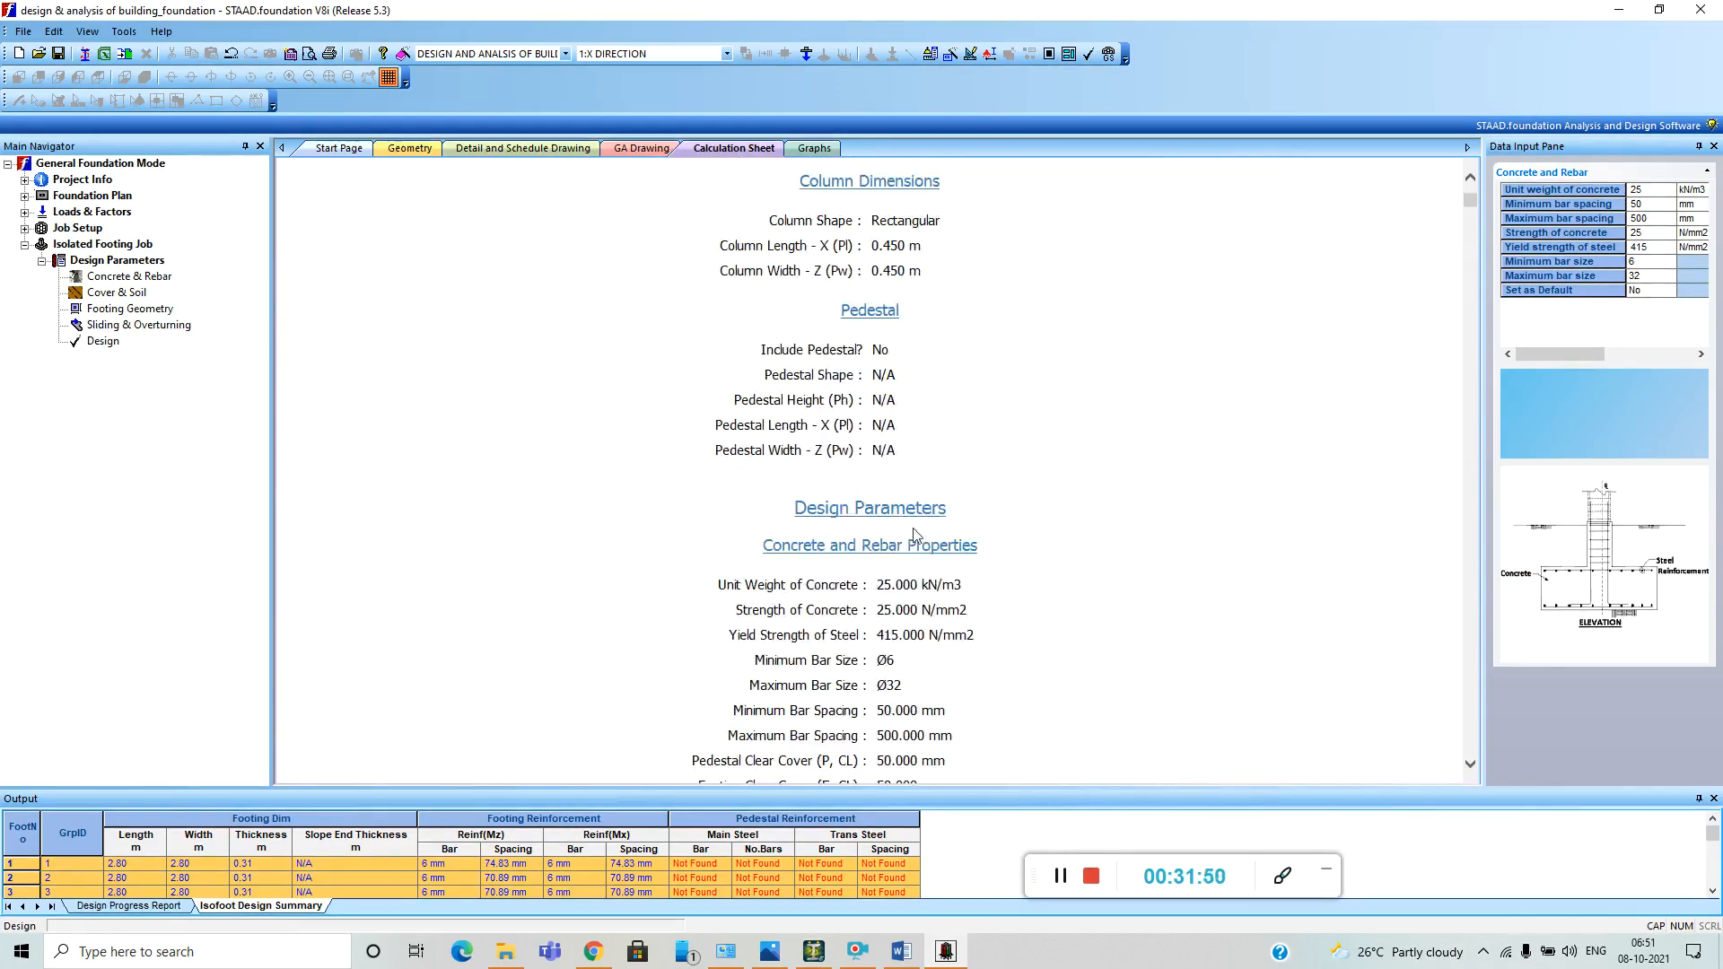
scroll(915, 536, down, 20)
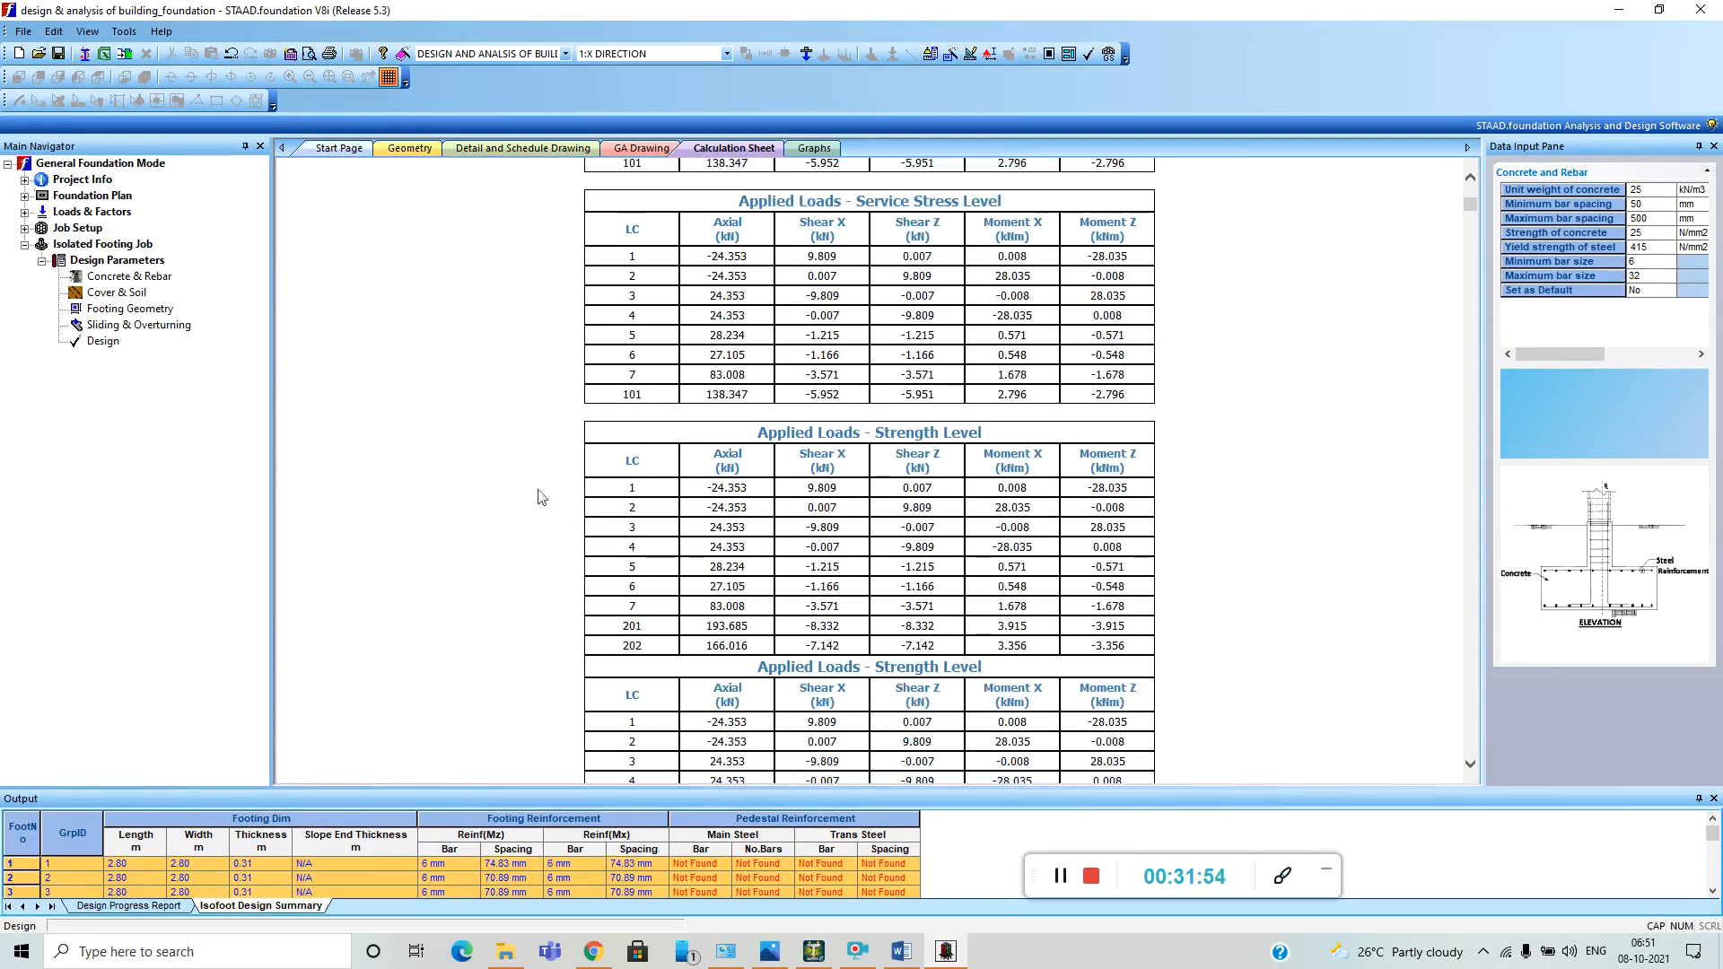
Switch to STAAD.Pro and inspect the dead load's selfweight and UNI GY -13.8 kN/m items and the live load's floor load.
click(1061, 878)
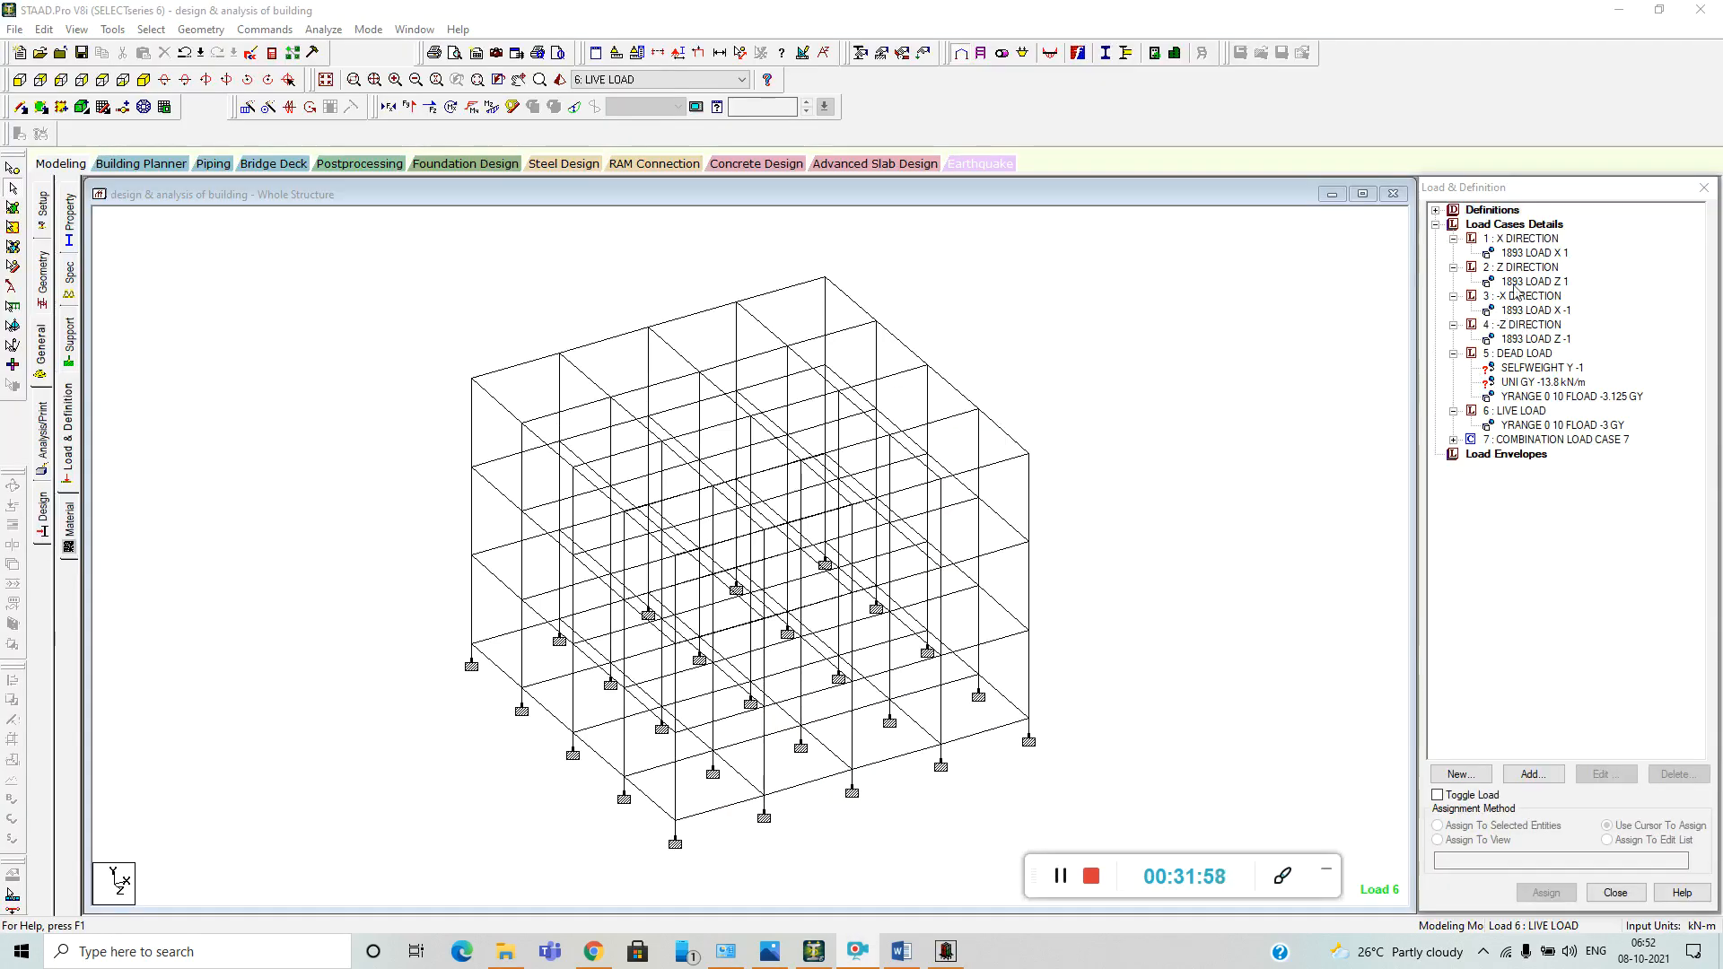
click(1536, 368)
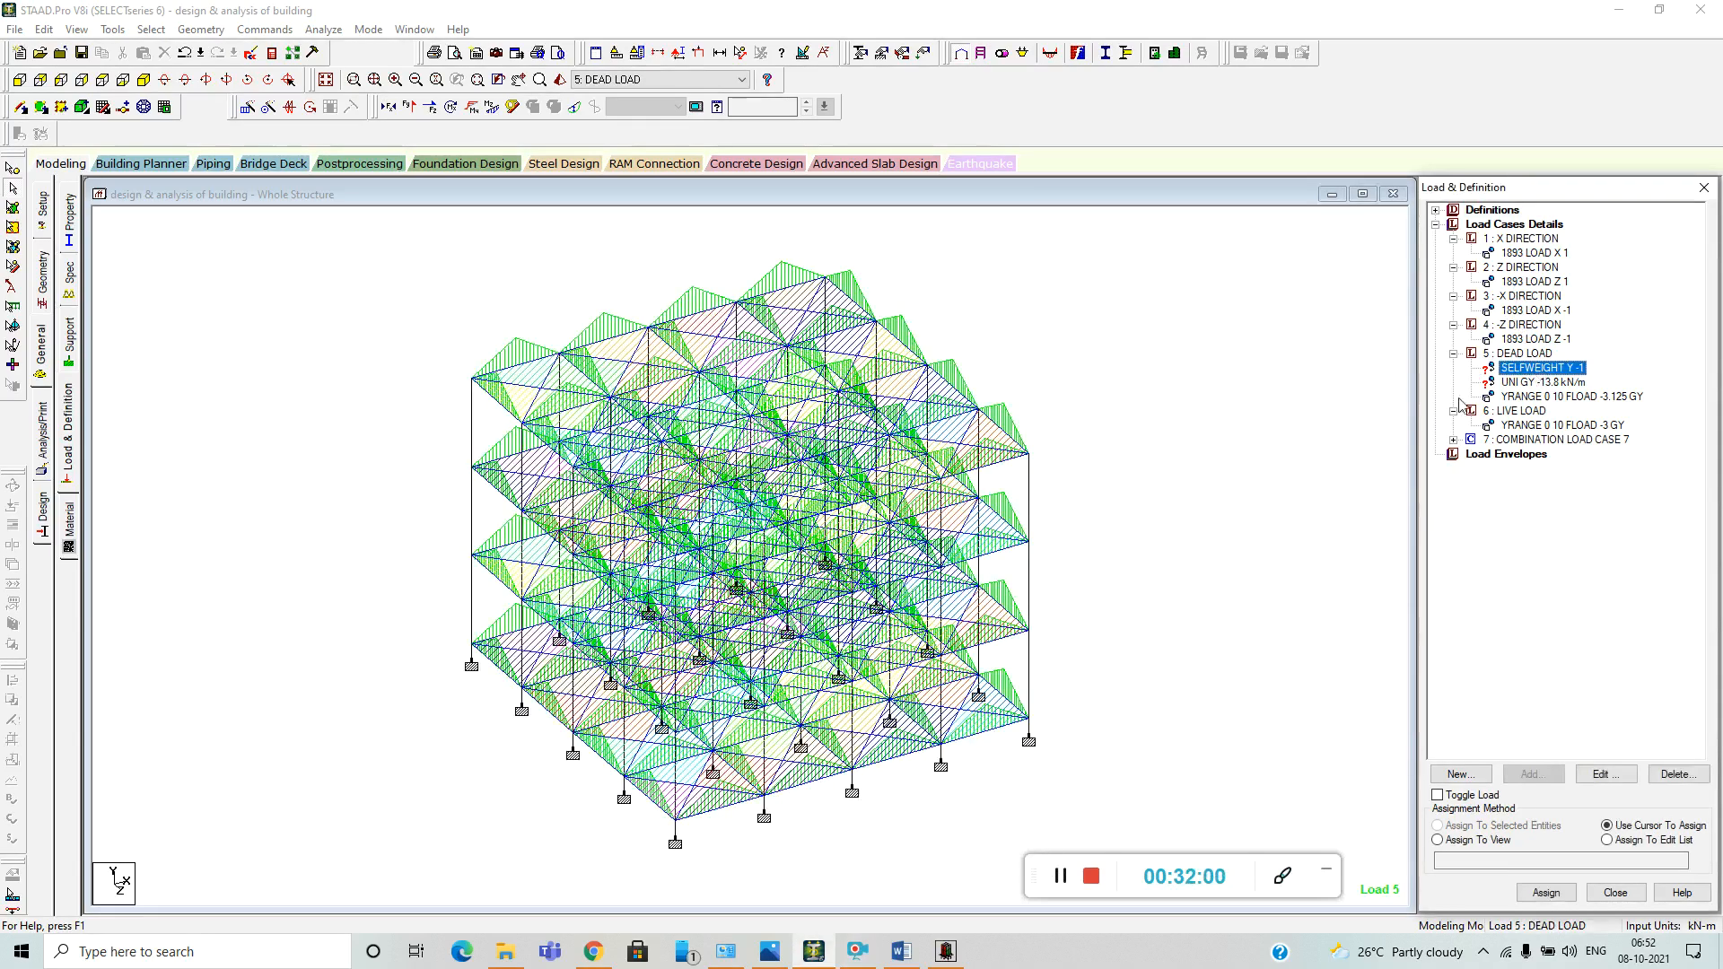
click(1531, 383)
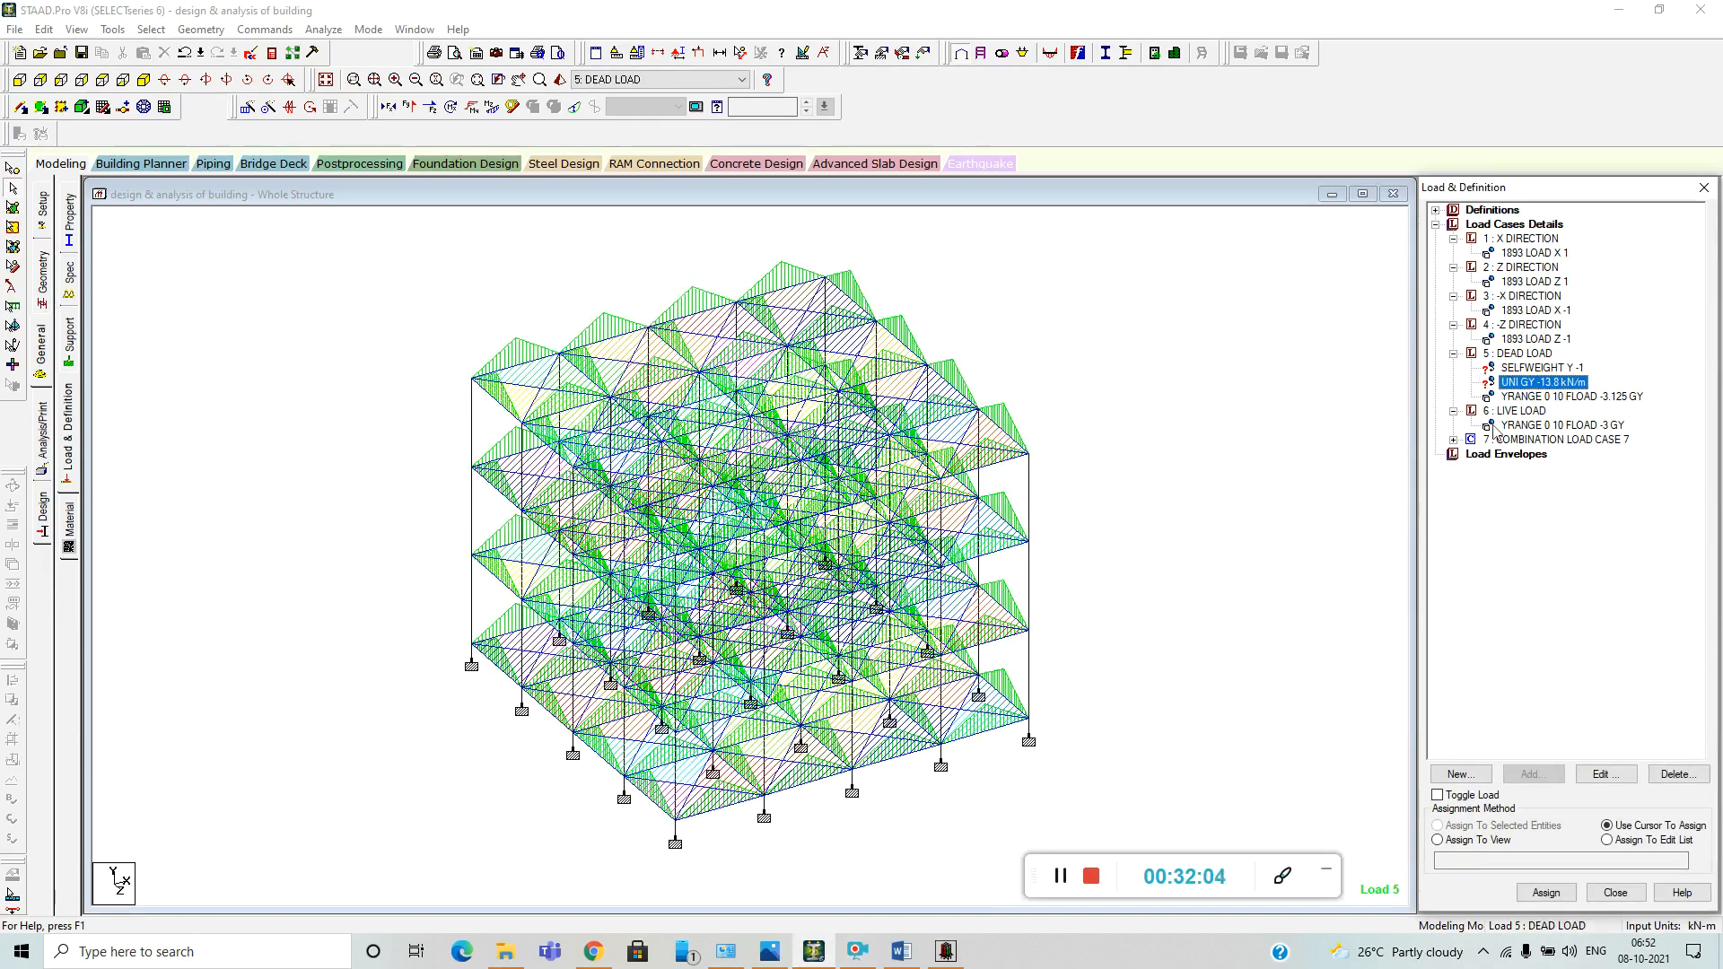
click(1539, 426)
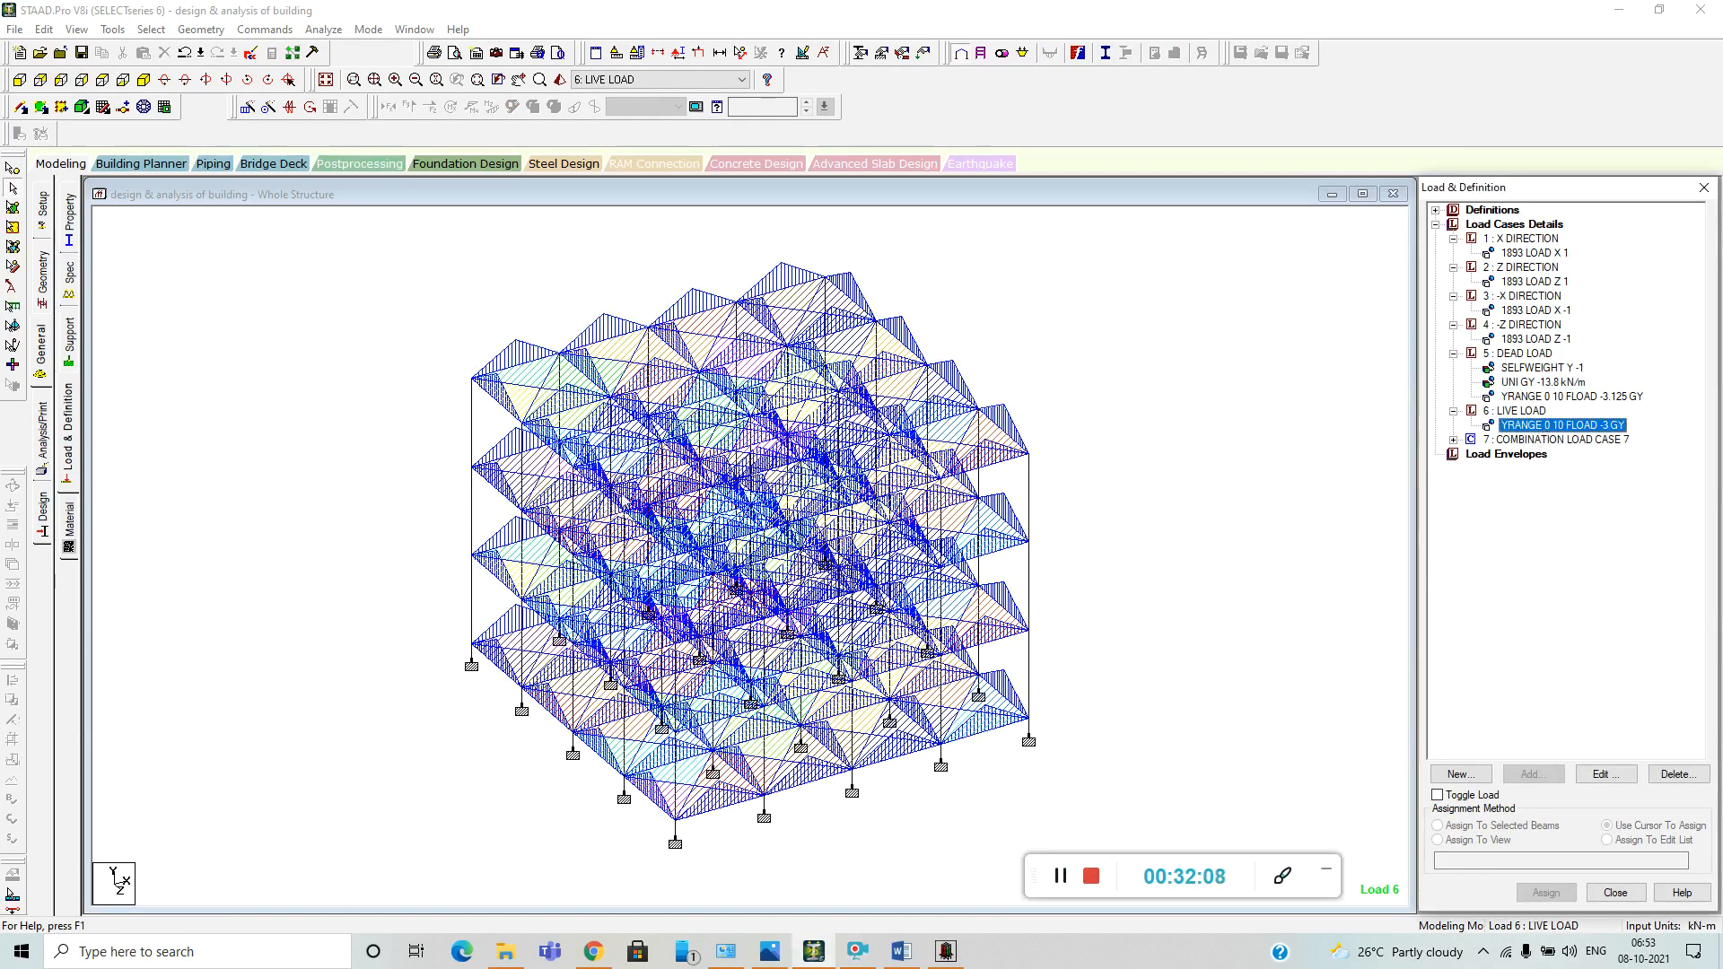
Check the dead load's selfweight and -13.8 kN/m uniform load assignments on the whole structure.
scroll(626, 498, up, 2)
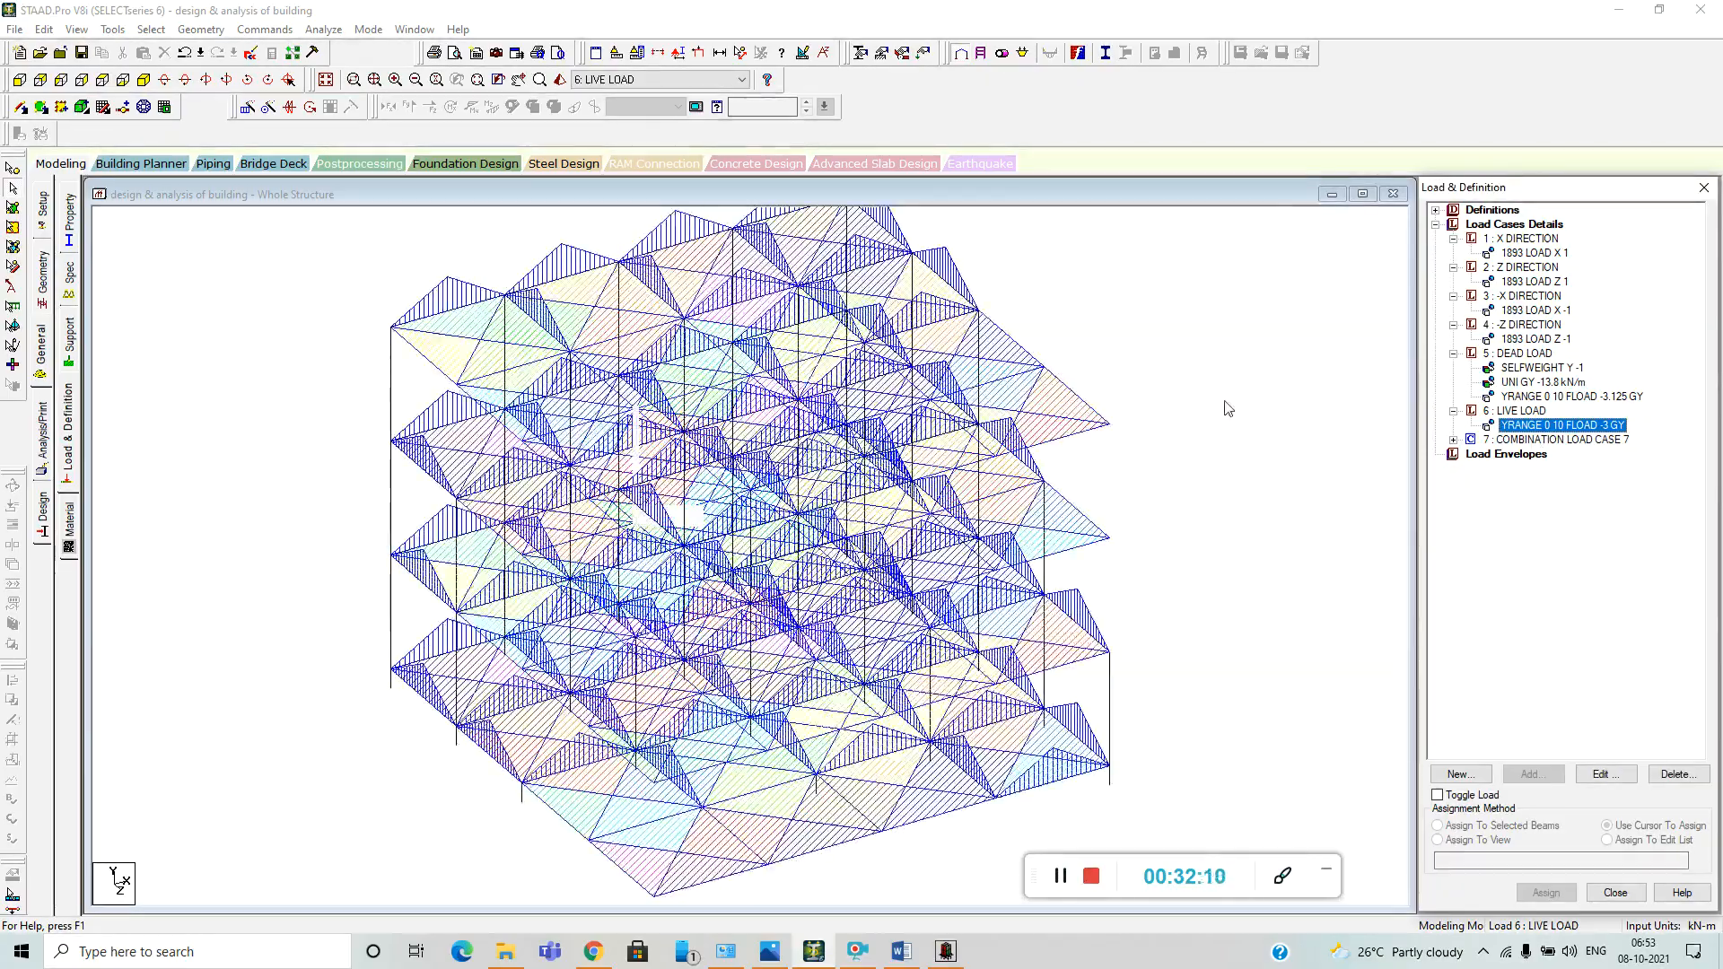
click(1543, 368)
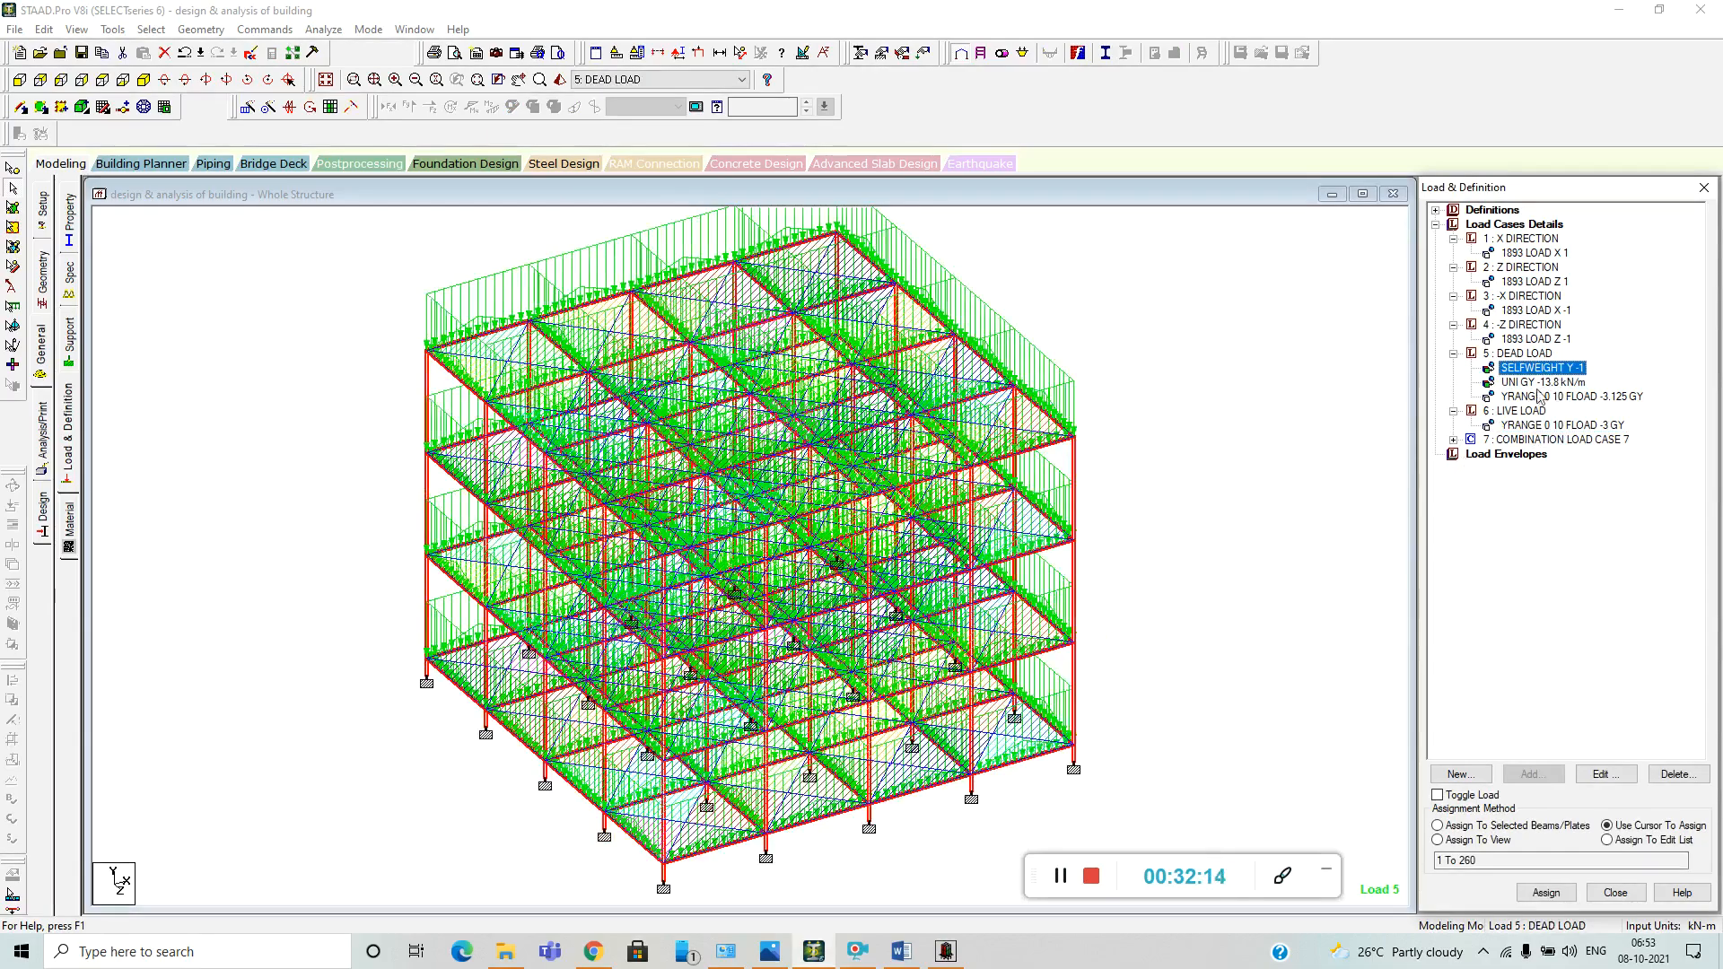
click(1543, 383)
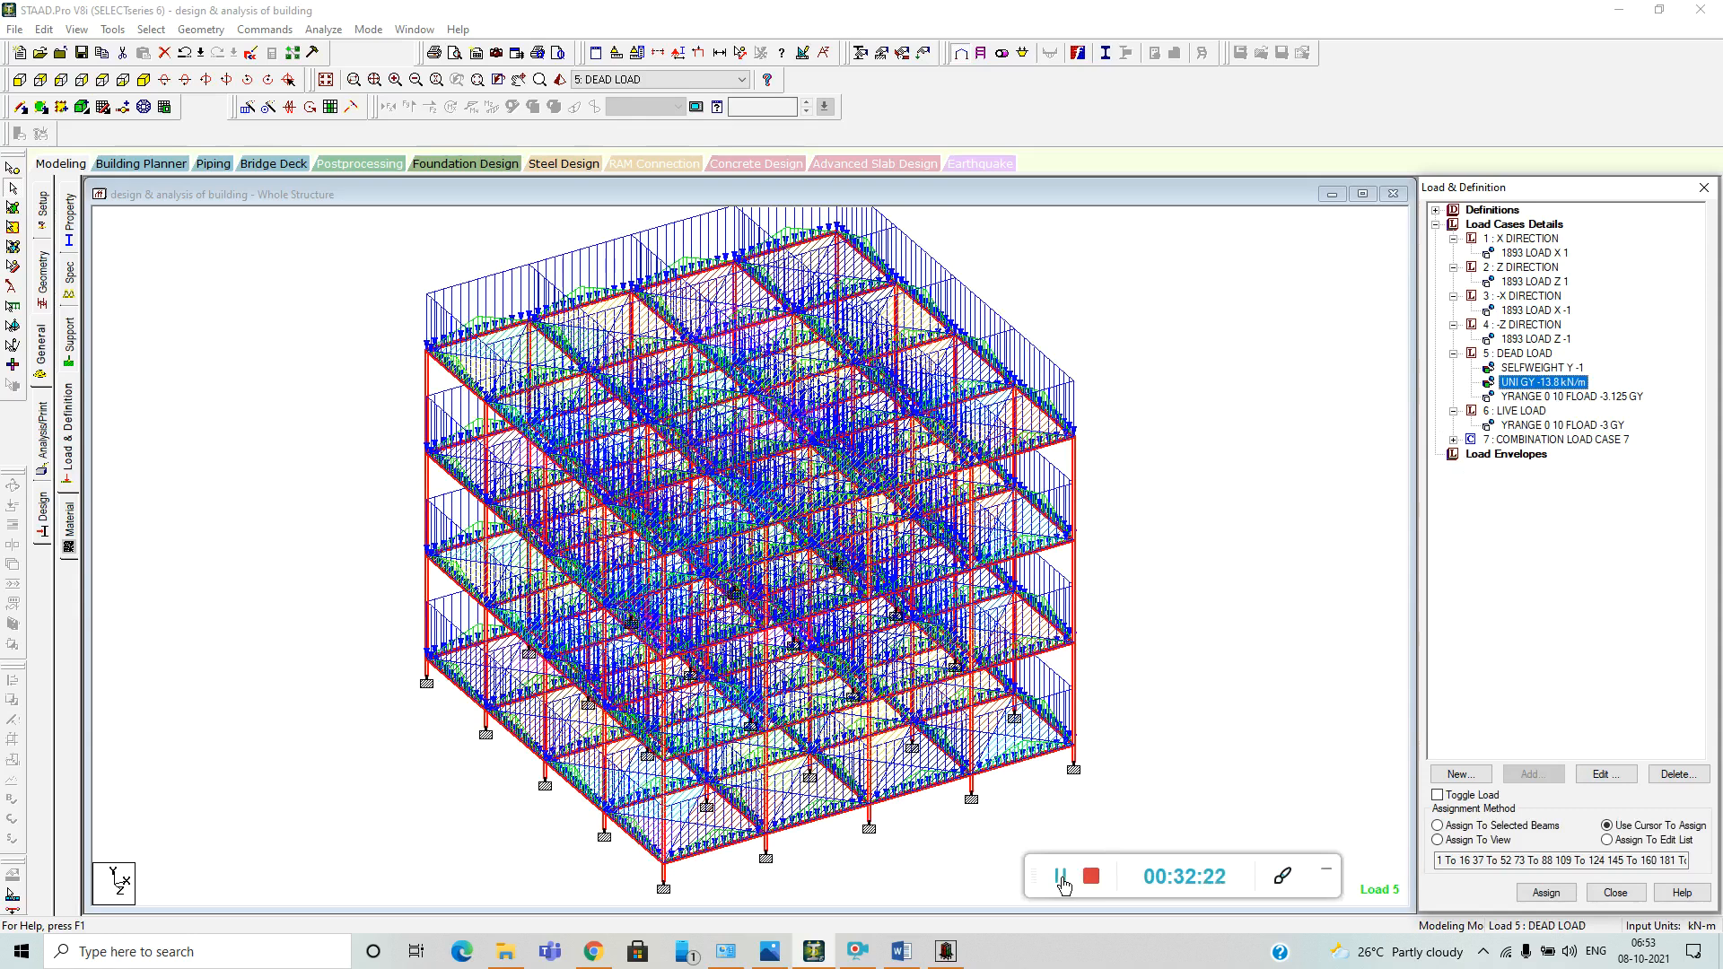
scroll(1184, 692, down, 1)
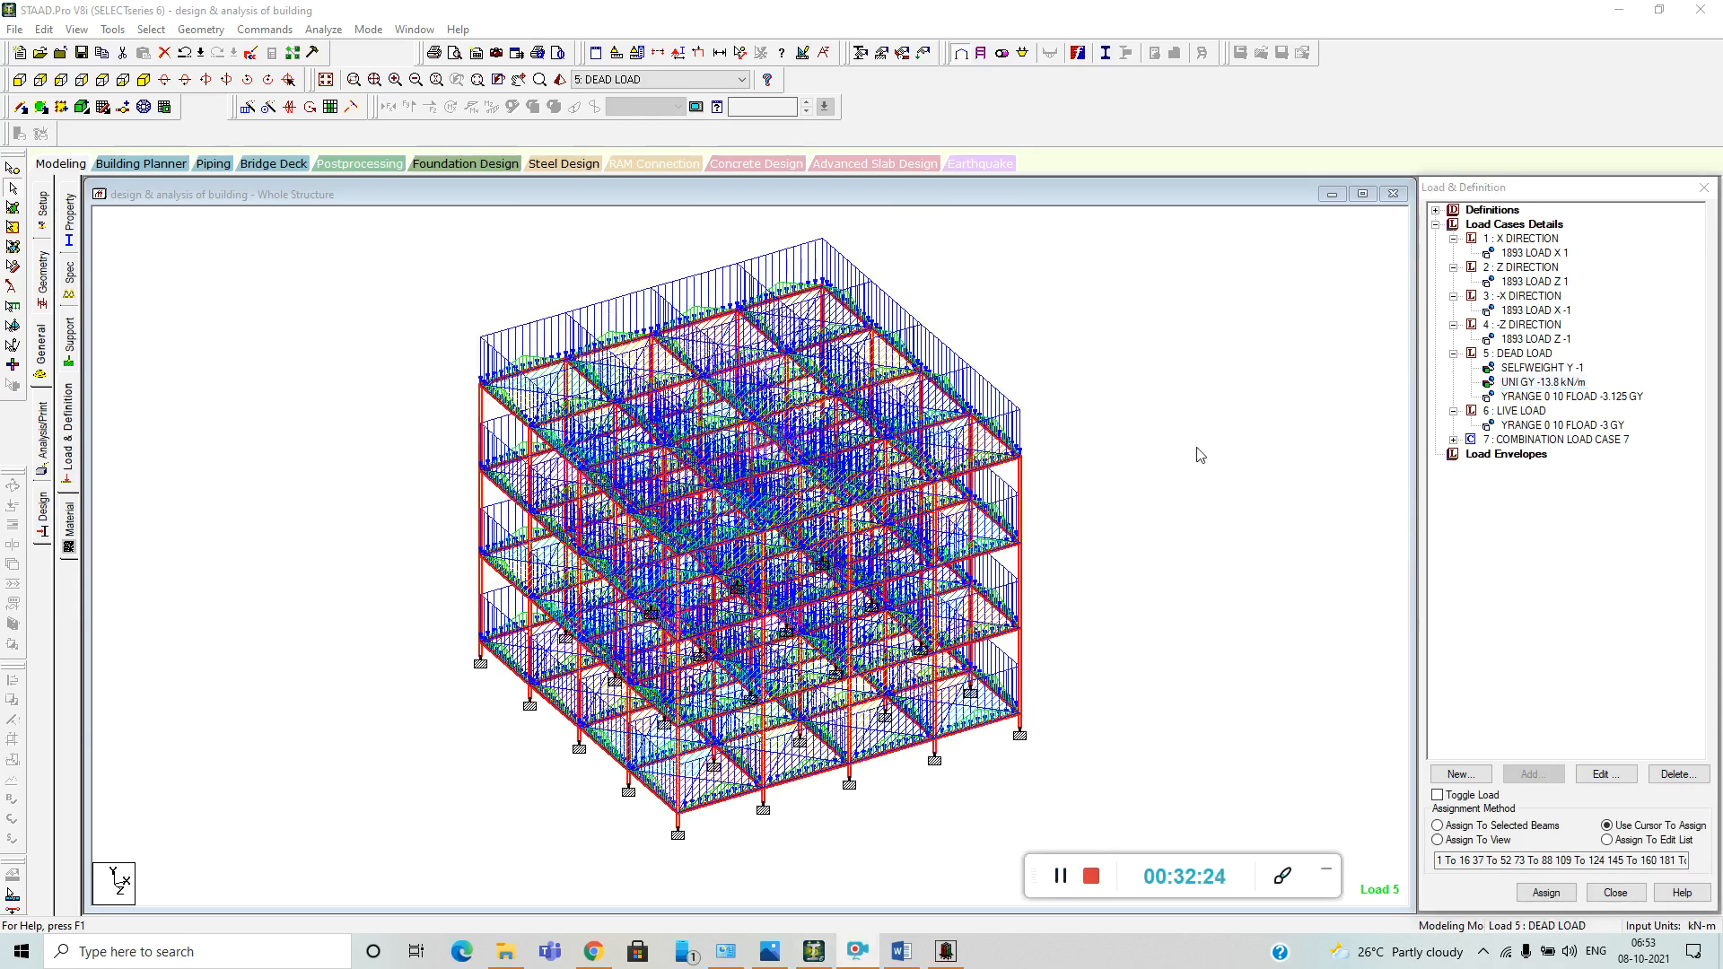